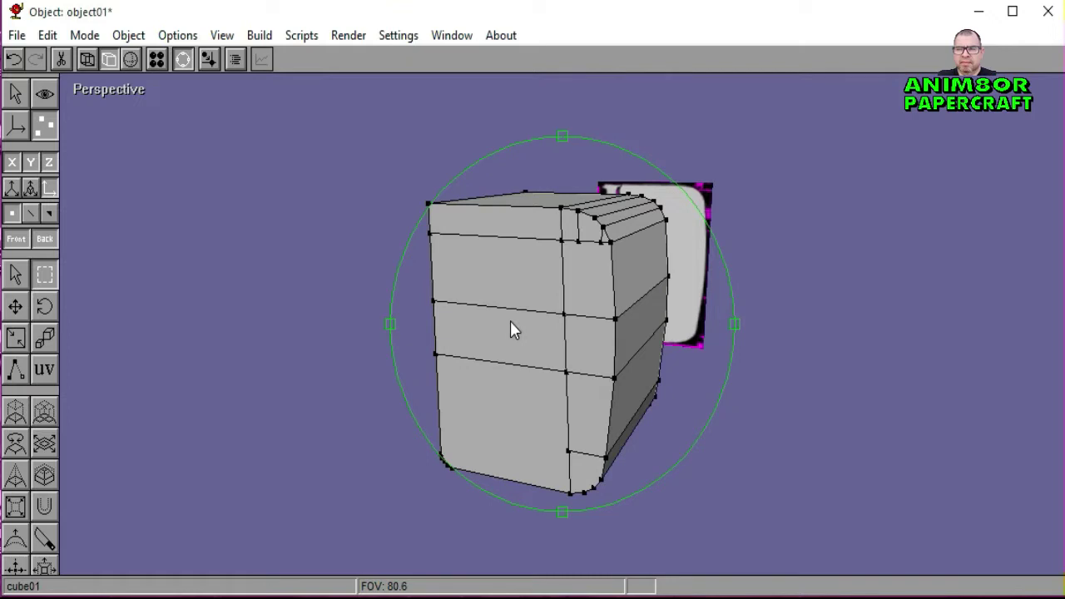
Step: Examine the rounded block's shape and depth in the perspective and left views
{"action": "middle_click_drag", "start_coordinate": [511, 323], "coordinate": [478, 324]}
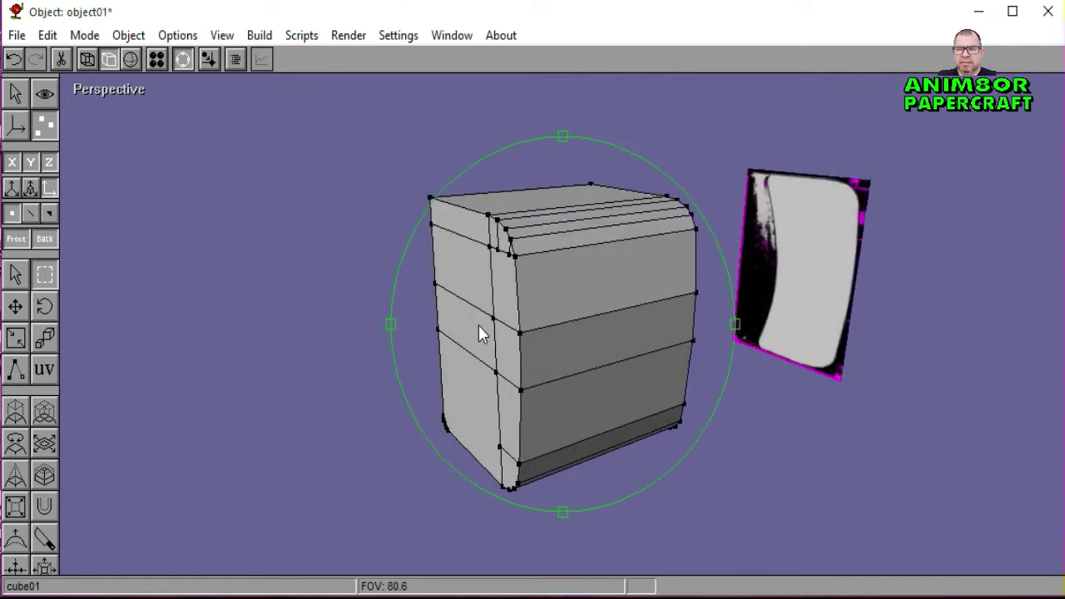
{"action": "left_click", "coordinate": [126, 89]}
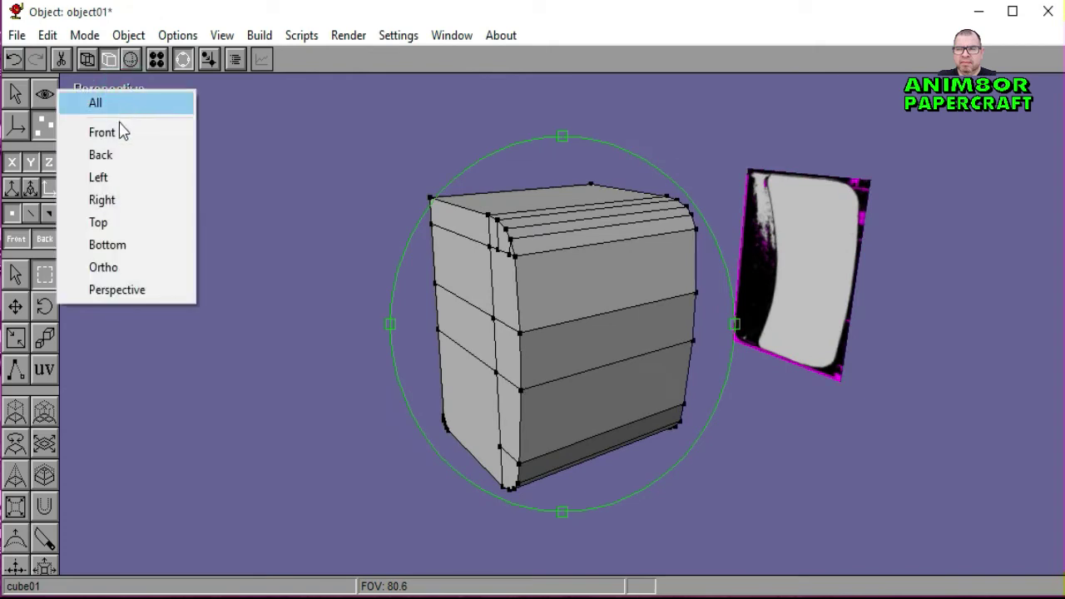
{"action": "left_click", "coordinate": [115, 179]}
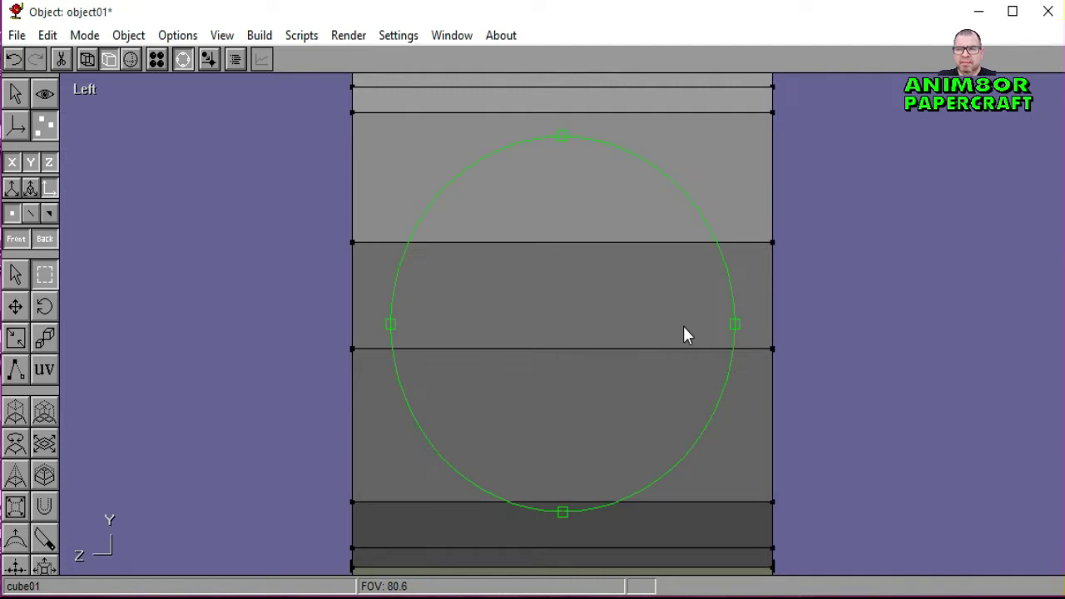
{"action": "scroll", "coordinate": [683, 335], "scroll_direction": "down", "scroll_amount": 5}
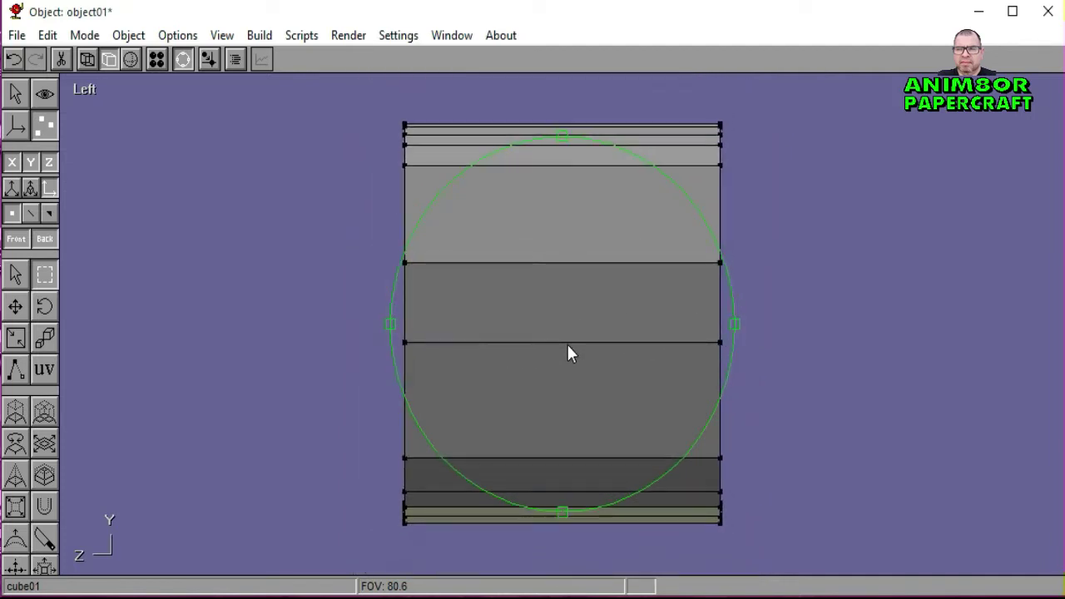
{"action": "scroll", "coordinate": [568, 346], "scroll_direction": "down", "scroll_amount": 2}
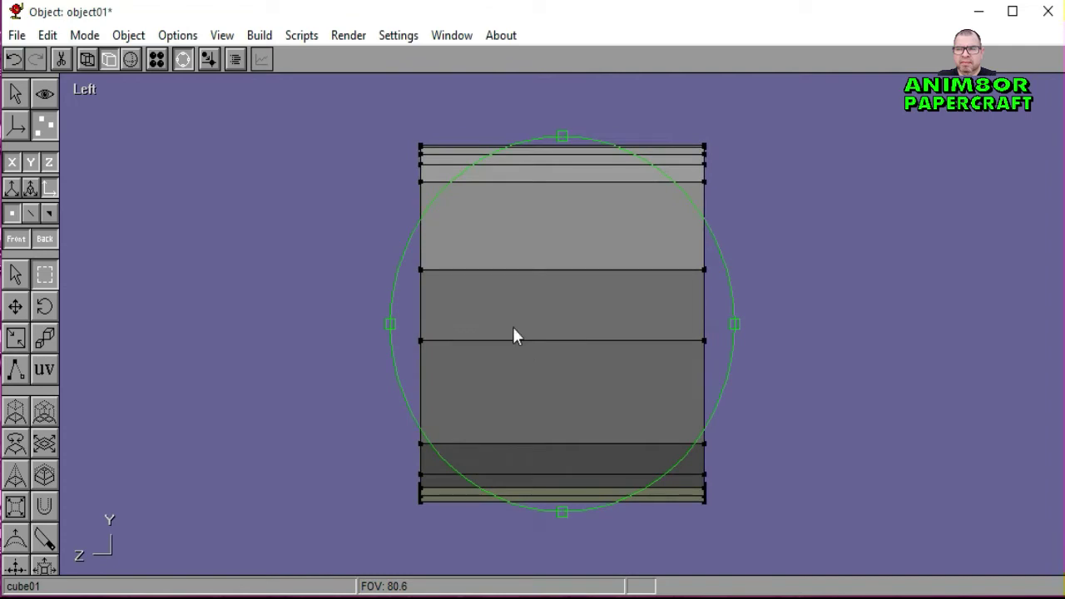
{"action": "right_click_drag", "start_coordinate": [512, 333], "coordinate": [568, 335]}
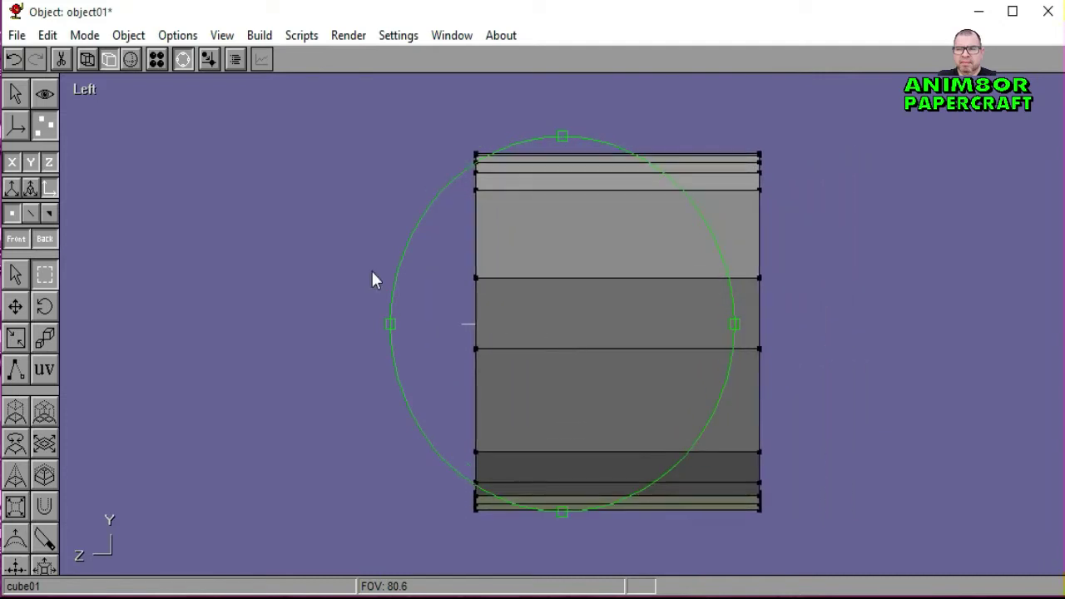
{"action": "left_click", "coordinate": [183, 59]}
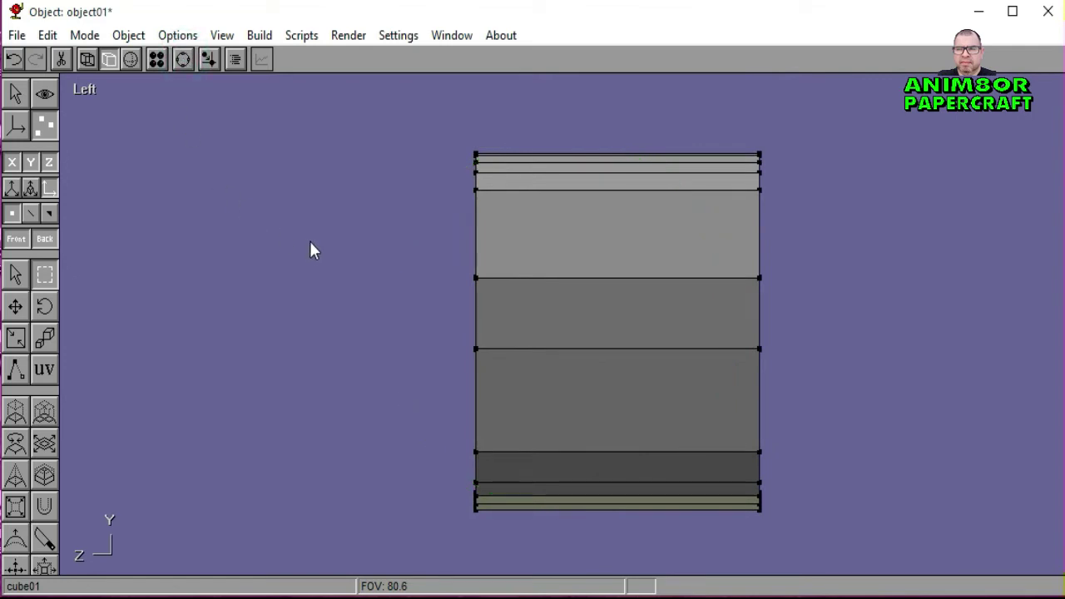
{"action": "left_click", "coordinate": [181, 58]}
{"action": "key", "text": "u"}
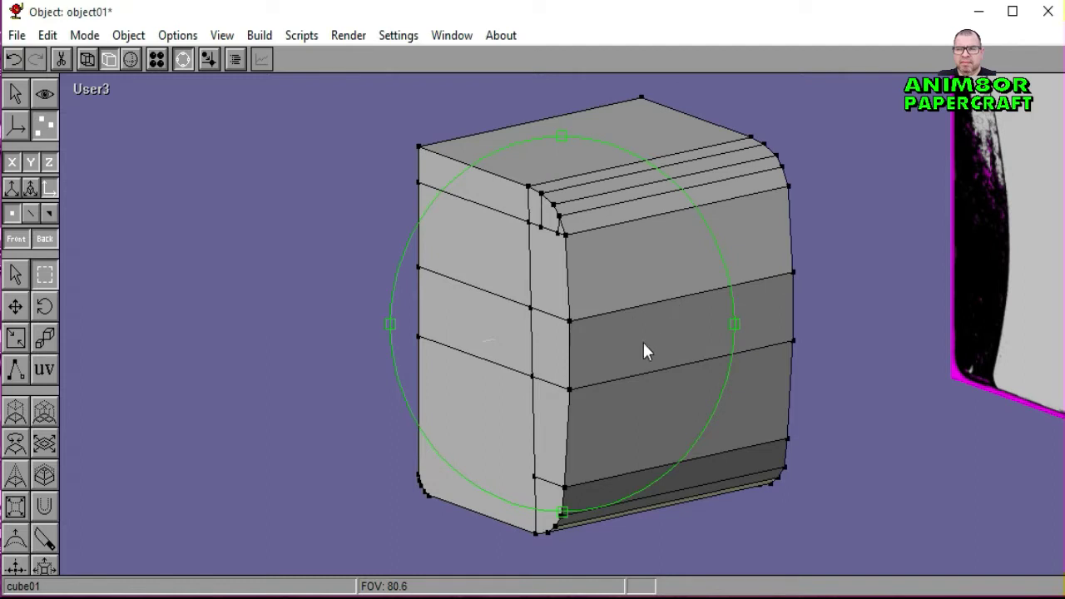
Step: Load the LEFT image from the WALKMAN SONY folder as a reference image in the left view and display the model as wireframe
{"action": "left_click", "coordinate": [95, 89]}
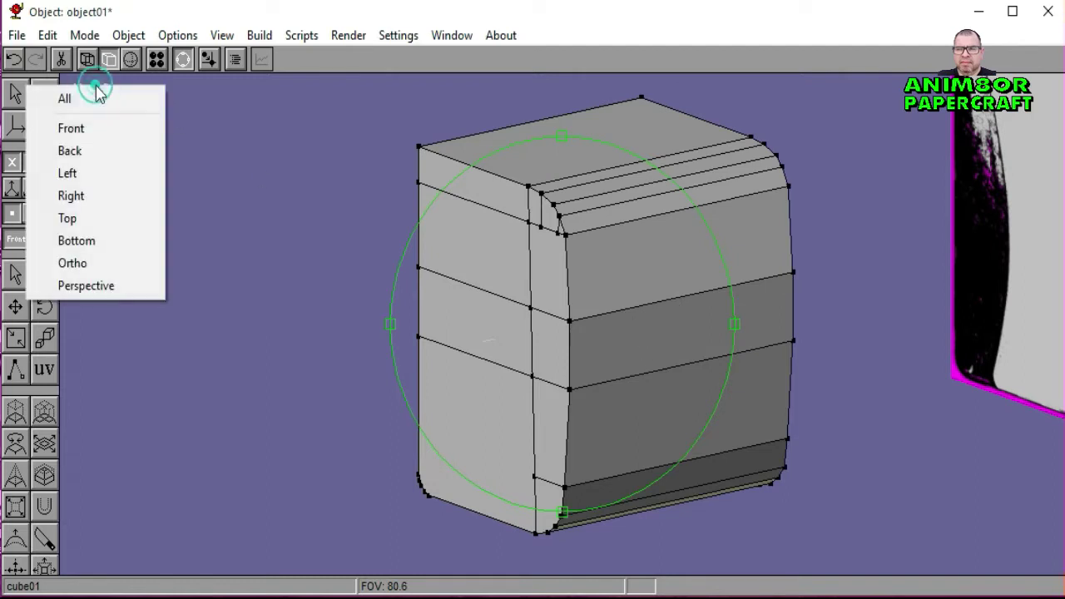
{"action": "left_click", "coordinate": [105, 175]}
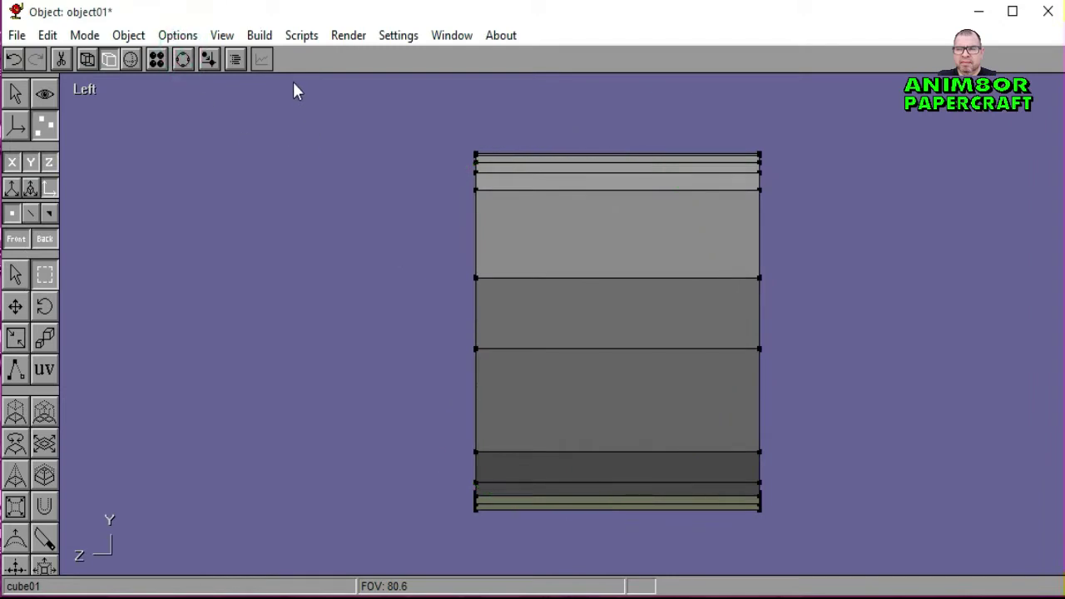
{"action": "left_click", "coordinate": [264, 37]}
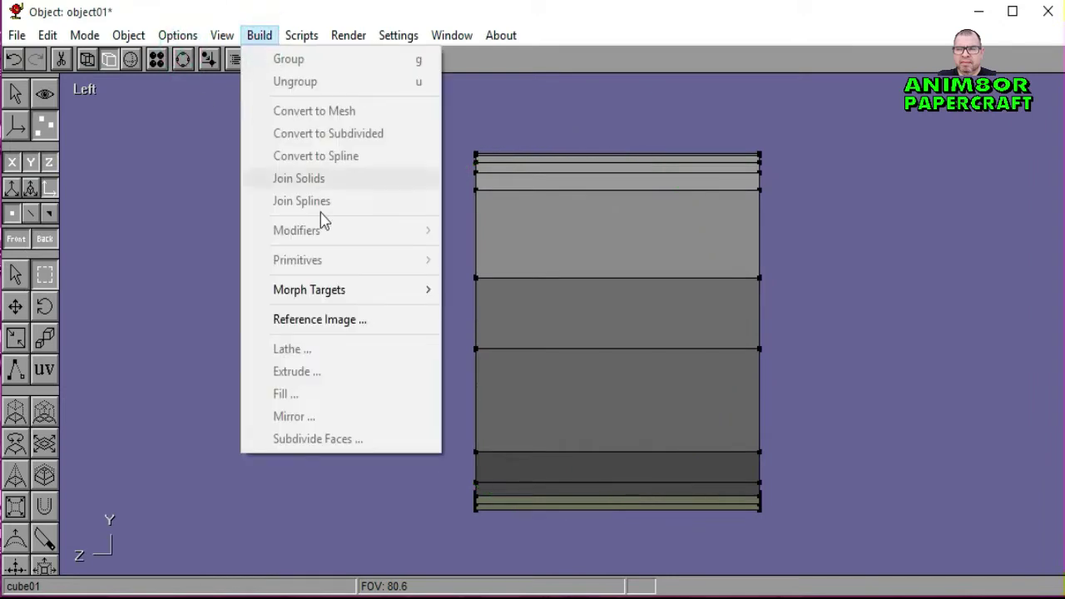
{"action": "left_click", "coordinate": [325, 323]}
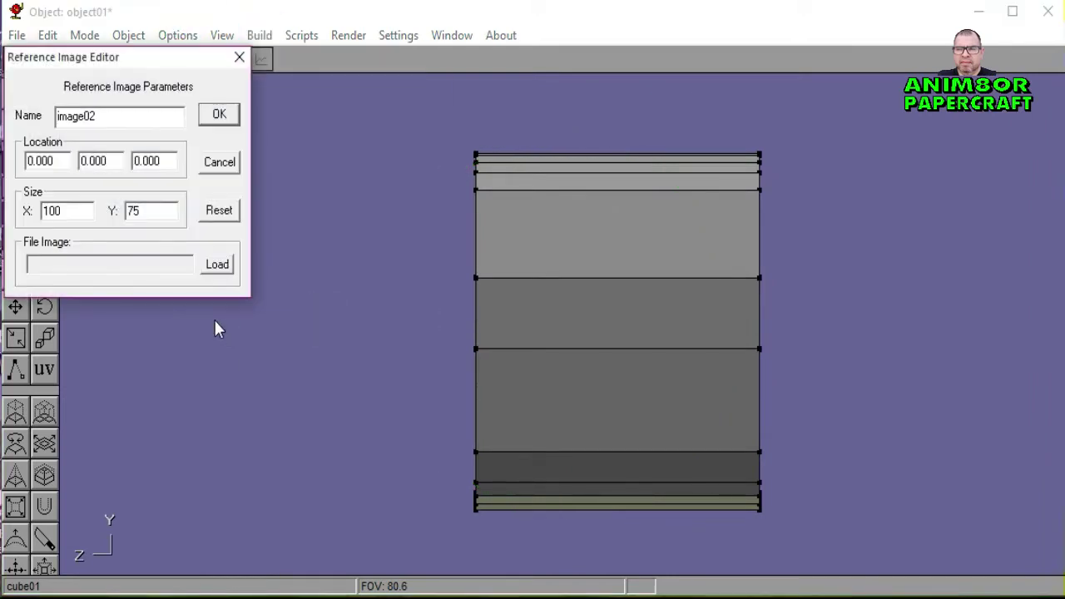
{"action": "left_click", "coordinate": [219, 267]}
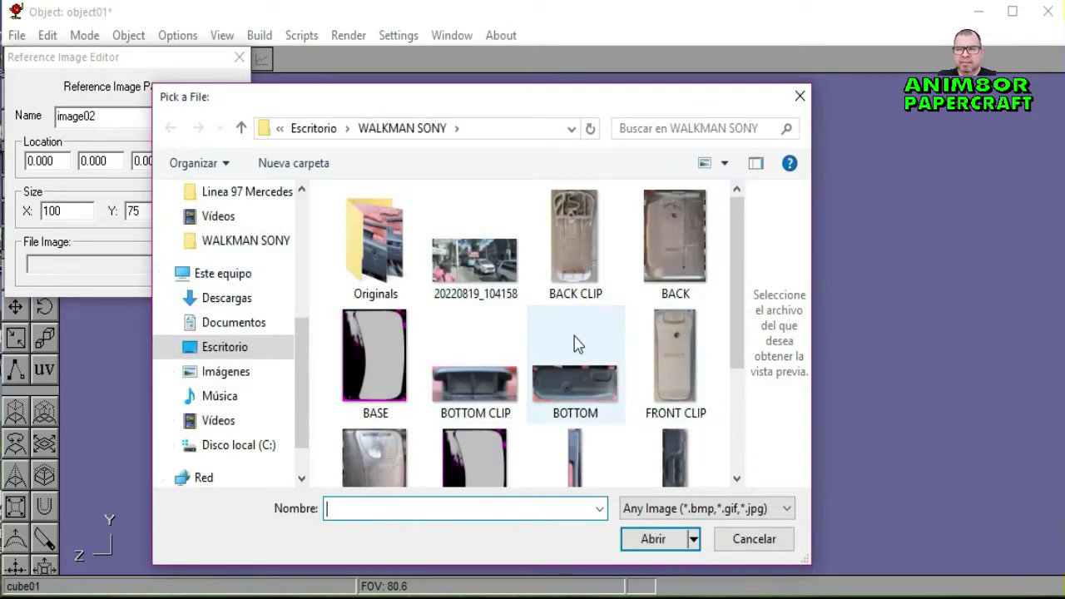
{"action": "scroll", "coordinate": [578, 343], "scroll_direction": "down", "scroll_amount": 1}
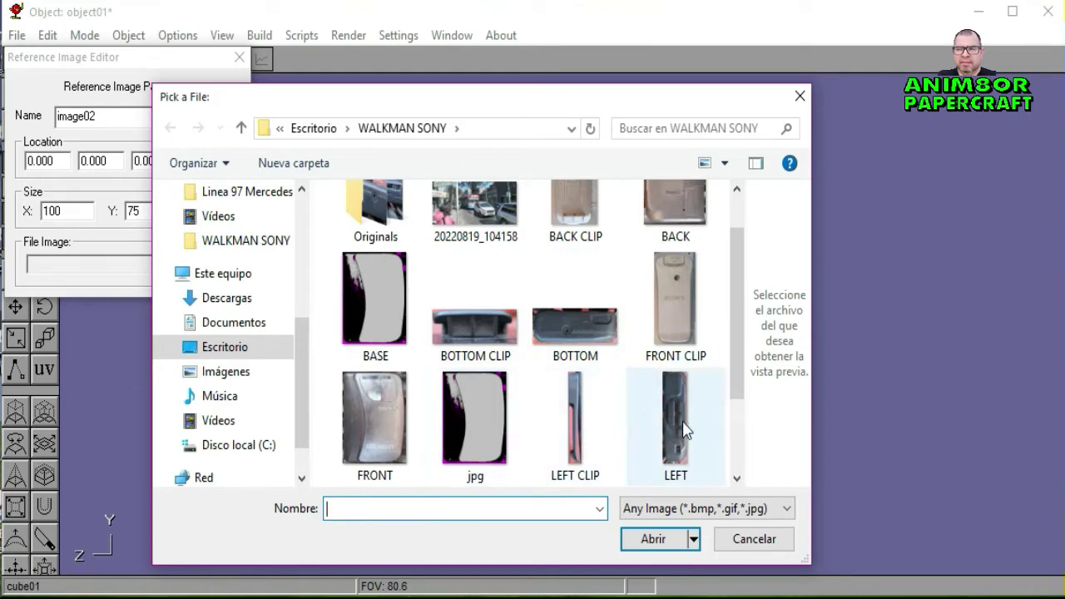
{"action": "left_click", "coordinate": [677, 423]}
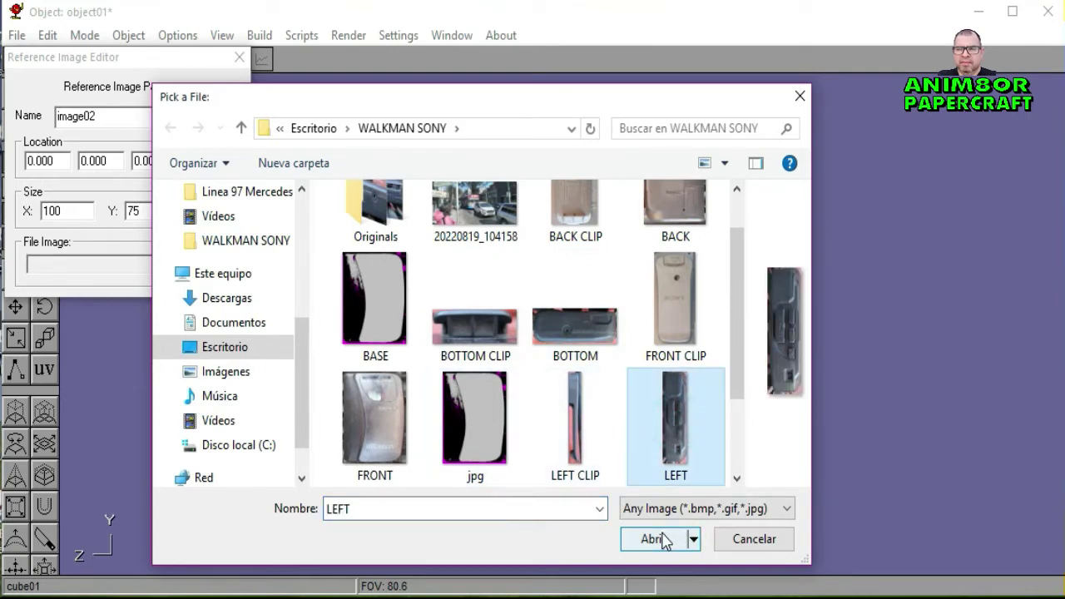
{"action": "left_click", "coordinate": [657, 539]}
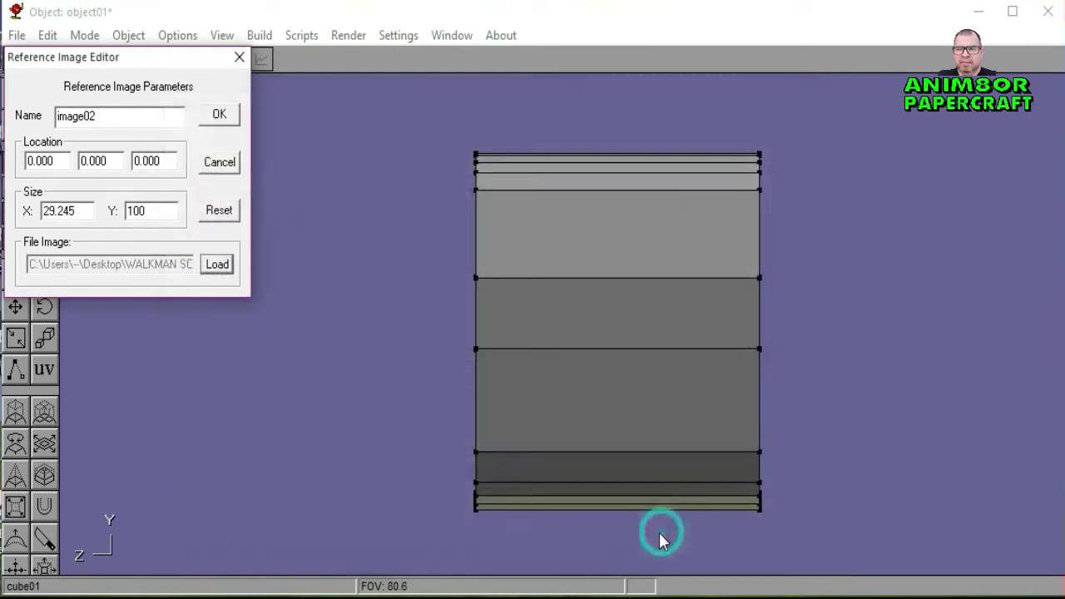
{"action": "left_click", "coordinate": [230, 113]}
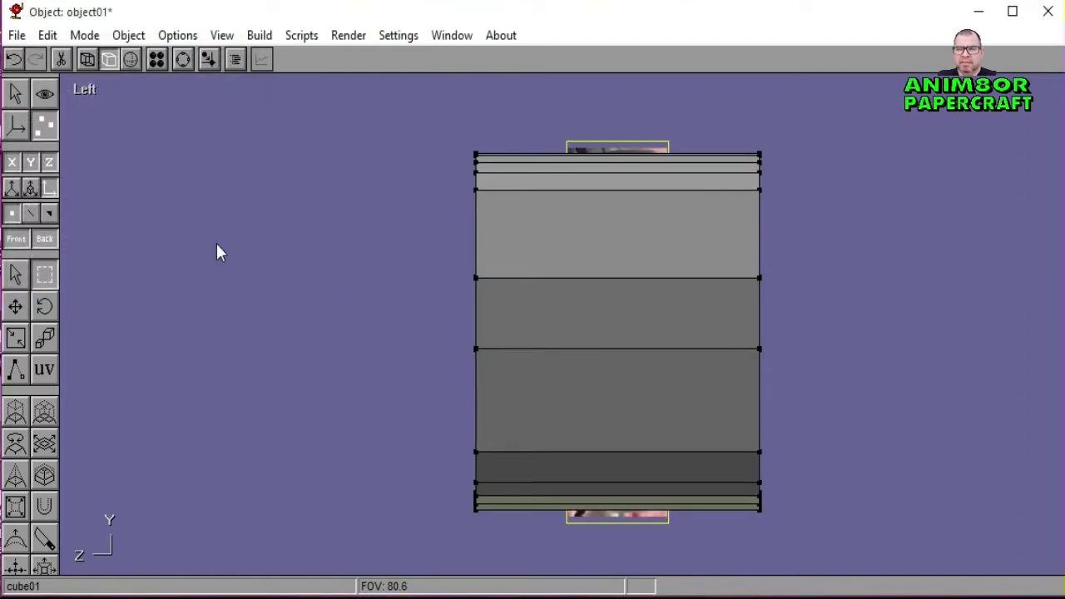
{"action": "left_click", "coordinate": [86, 59]}
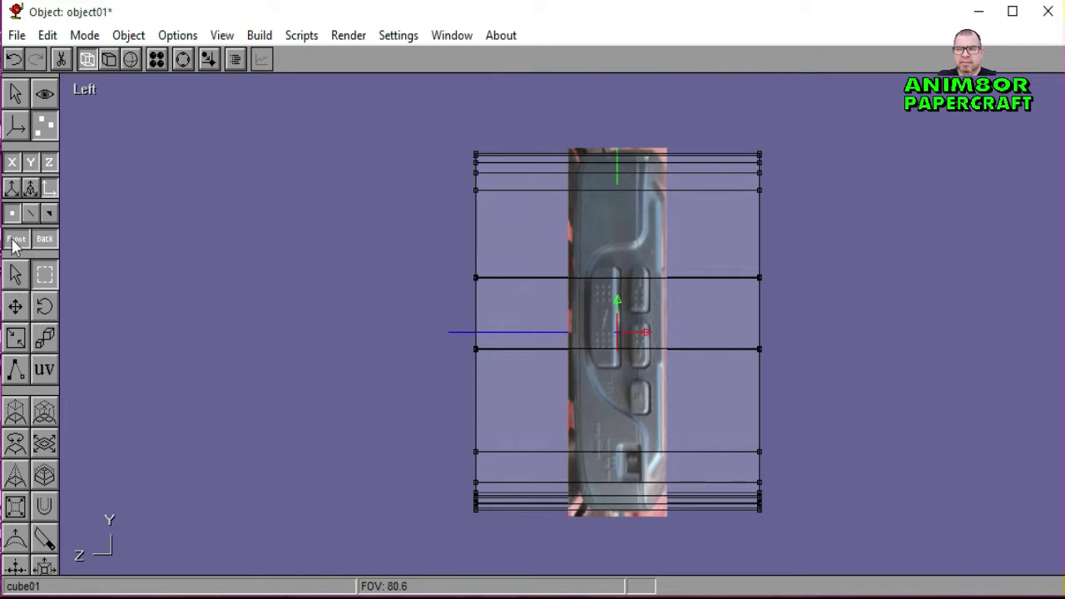
Step: Select the whole block mesh and stretch it slightly along its depth with a non-uniform scale
{"action": "left_click", "coordinate": [17, 94]}
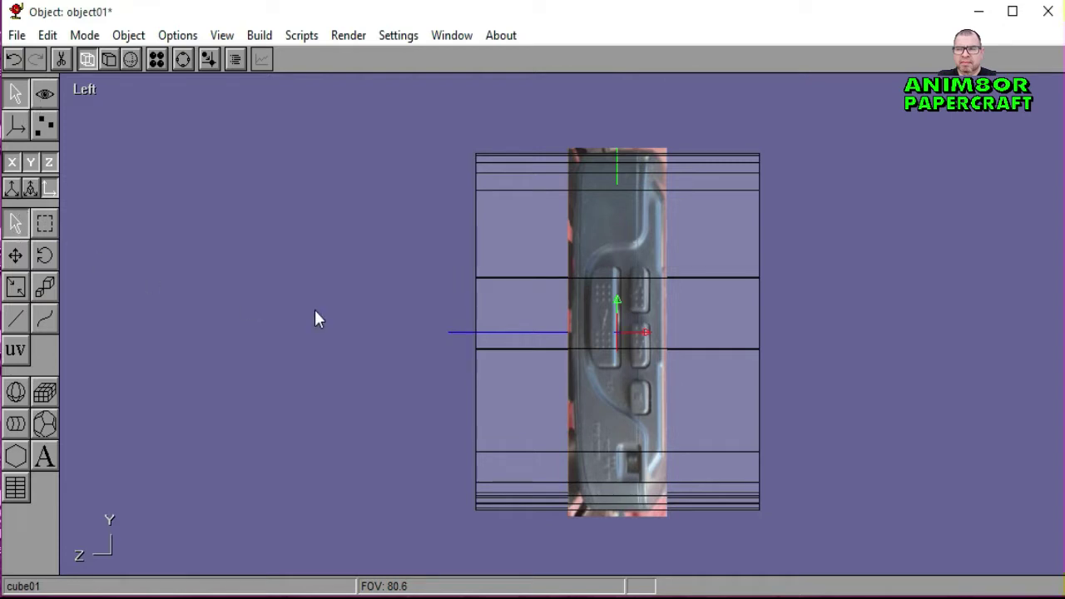
{"action": "left_click", "coordinate": [509, 205]}
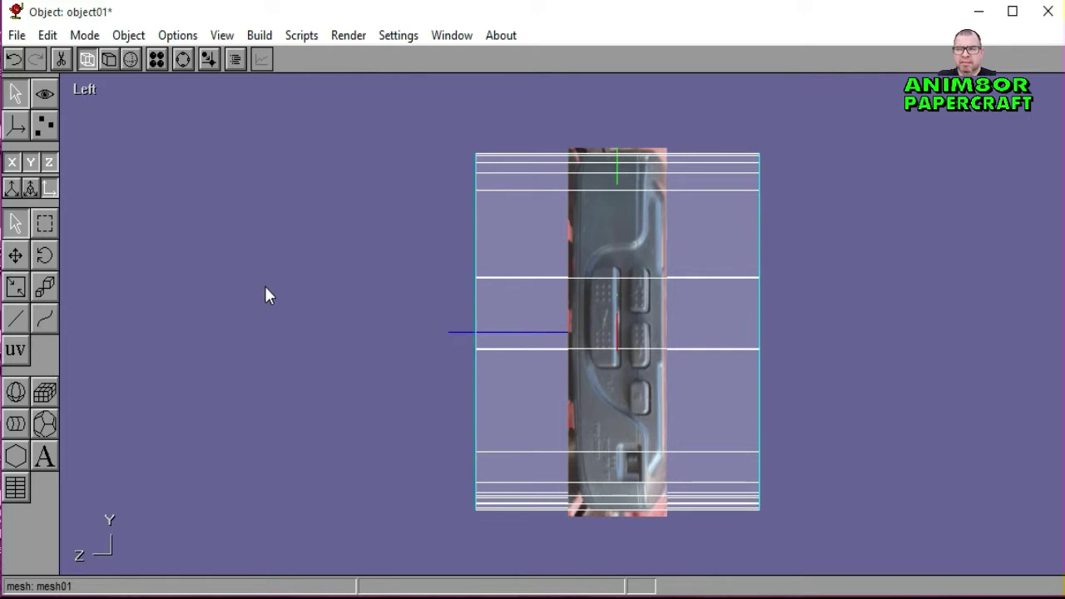
{"action": "left_click", "coordinate": [14, 291]}
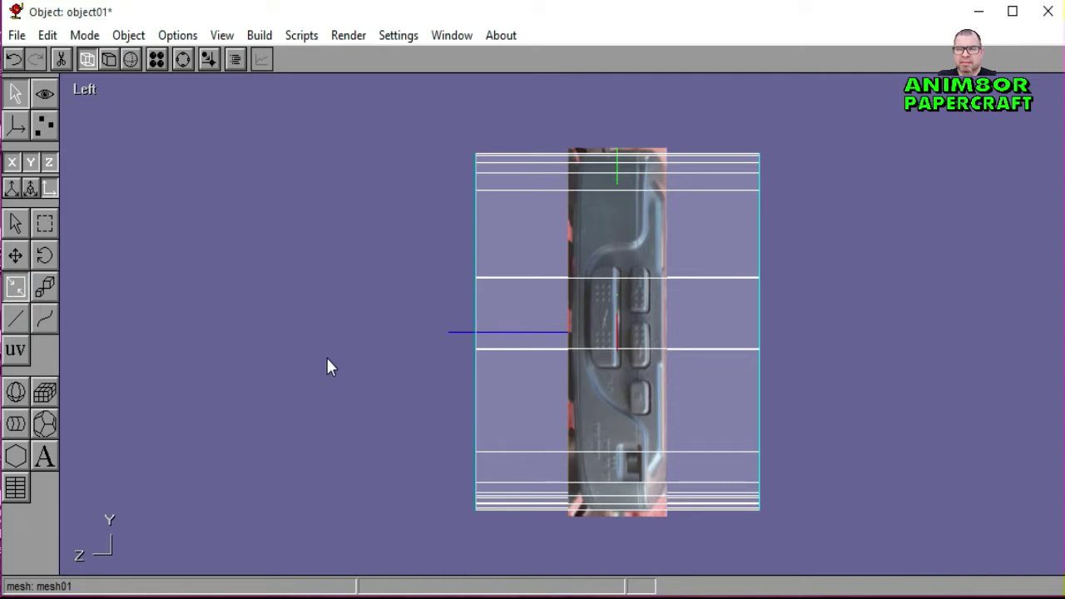
{"action": "left_click_drag", "start_coordinate": [327, 366], "coordinate": [327, 367]}
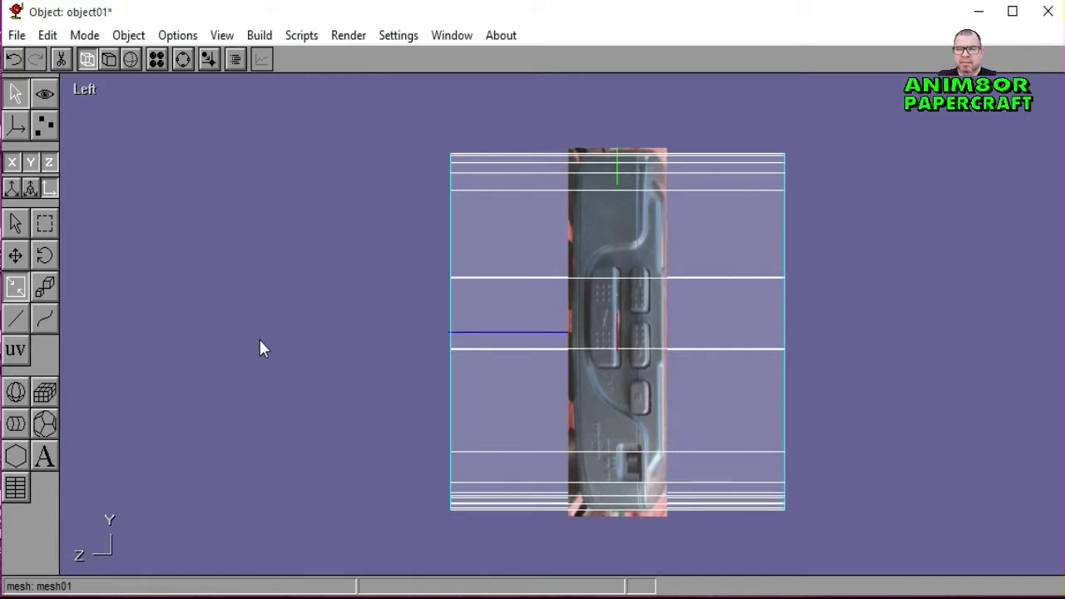
{"action": "left_click", "coordinate": [14, 257]}
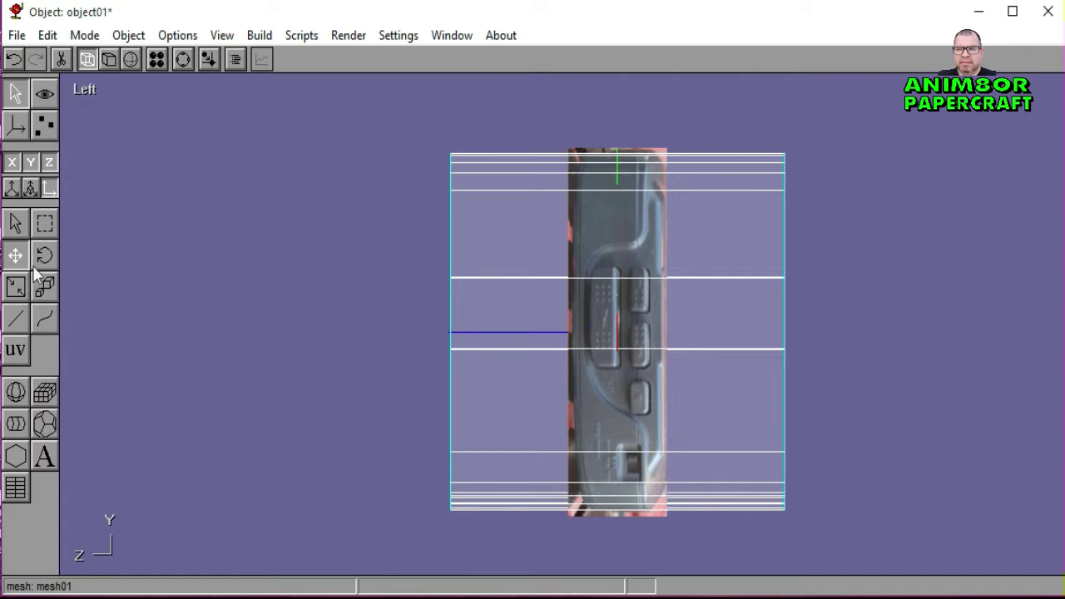
Step: Select the points along both vertical edges of the mesh in point editing and nudge them horizontally with movement restricted to X
{"action": "left_click", "coordinate": [45, 125]}
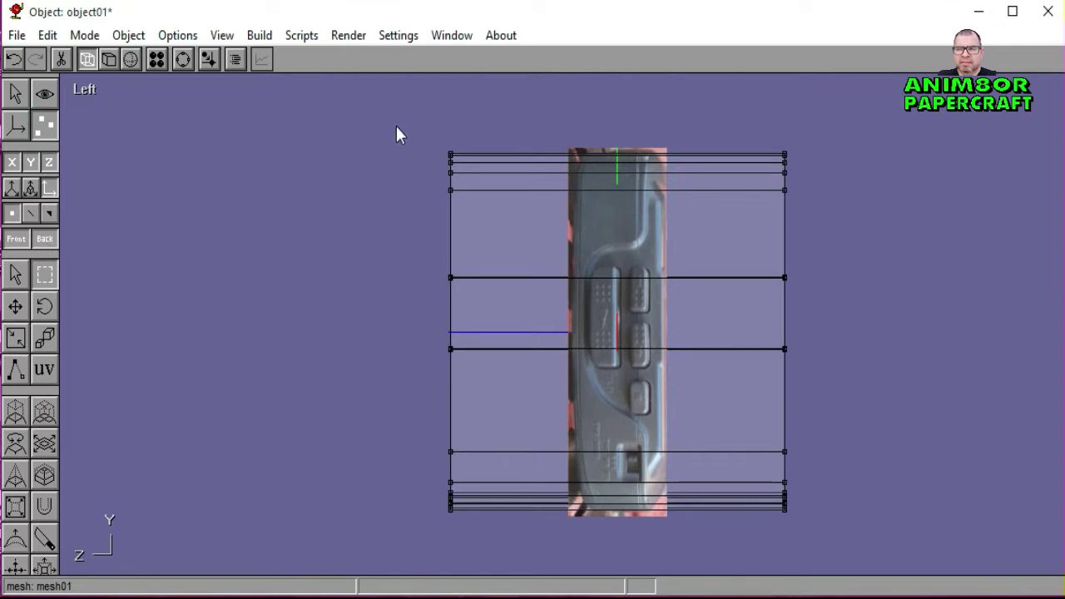
{"action": "left_click_drag", "start_coordinate": [396, 128], "coordinate": [489, 537]}
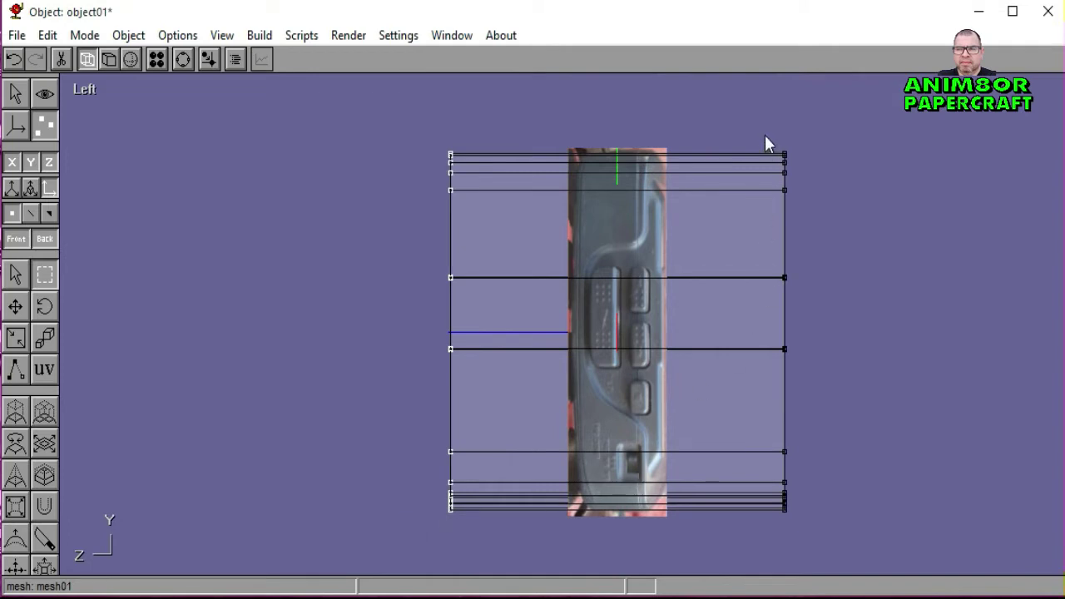
{"action": "left_click_drag", "start_coordinate": [765, 136], "coordinate": [851, 515]}
{"action": "left_click", "coordinate": [15, 309]}
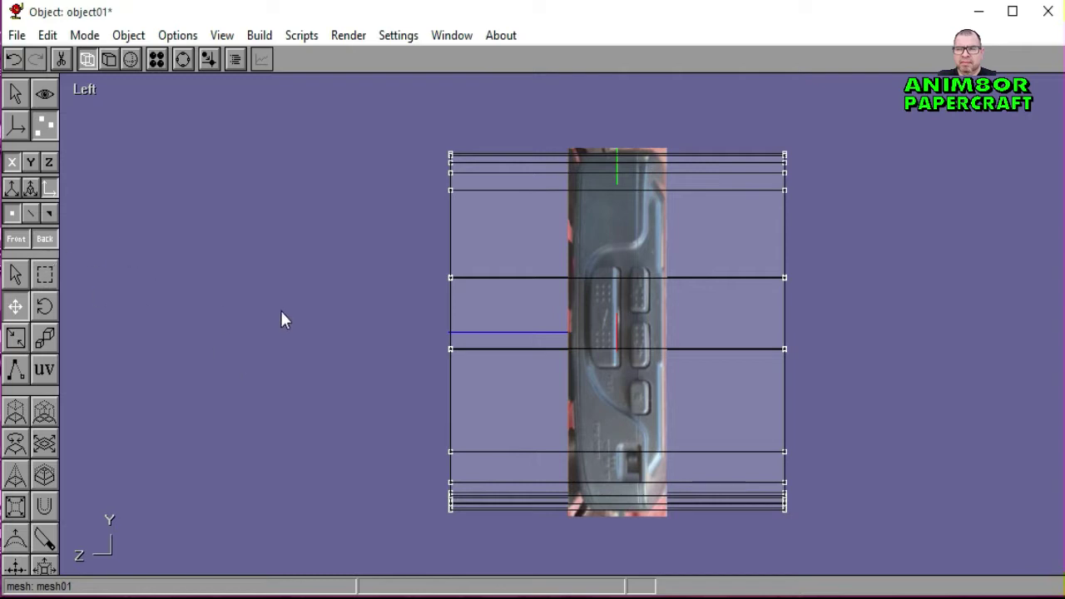
{"action": "mouse_move", "coordinate": [279, 310]}
{"action": "left_mouse_down"}
{"action": "mouse_move", "coordinate": [291, 311]}
{"action": "mouse_move", "coordinate": [277, 312]}
{"action": "left_mouse_up"}
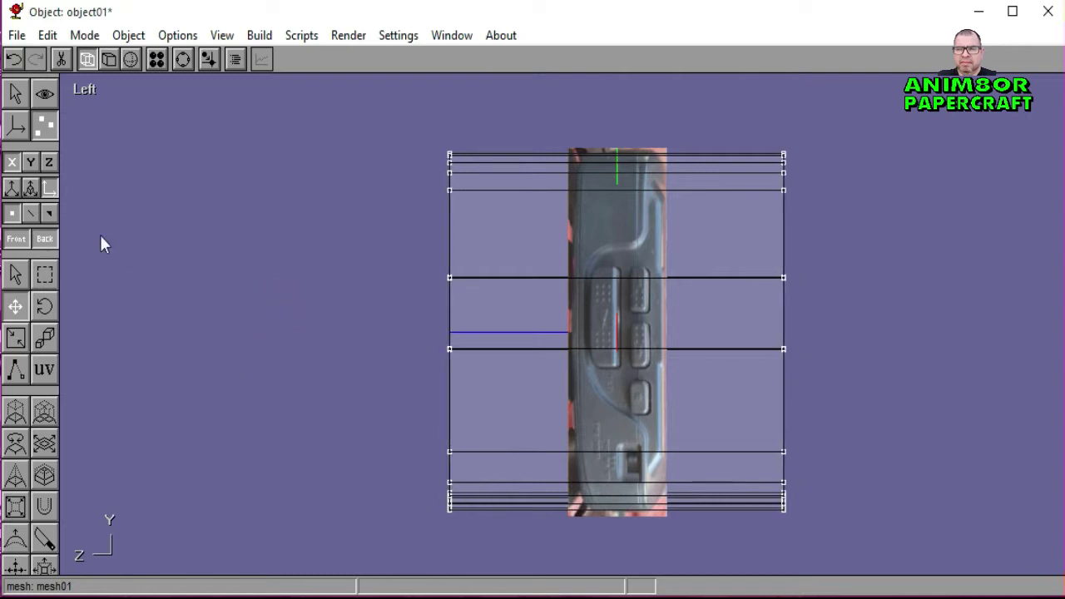
{"action": "left_click", "coordinate": [45, 275]}
{"action": "left_click", "coordinate": [205, 308]}
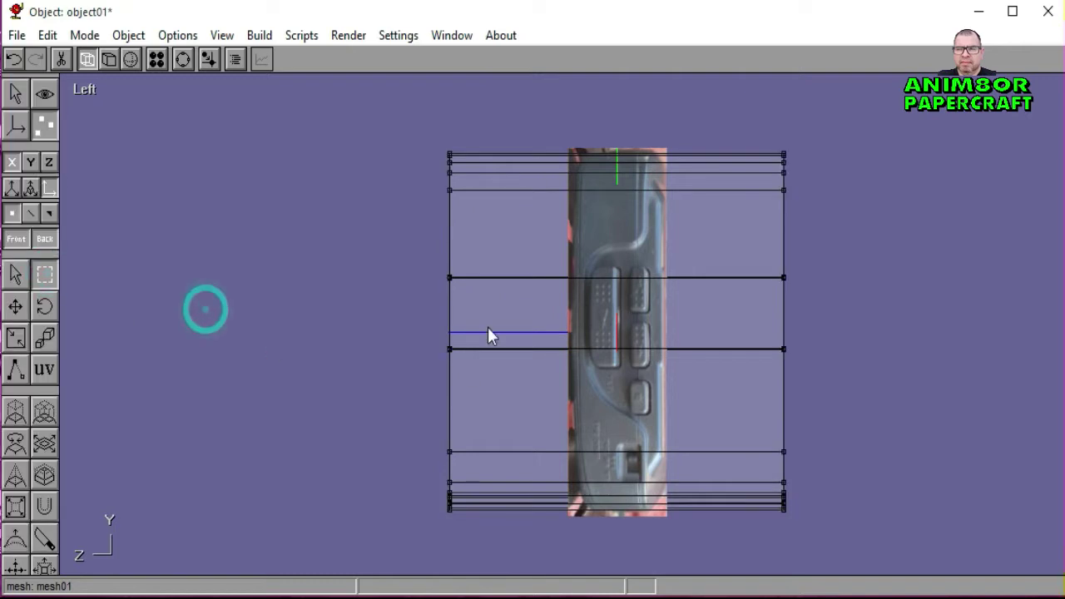
Step: Move the points of the mesh's left vertical edge inward to the left side of the Walkman in the reference image
{"action": "left_click_drag", "start_coordinate": [409, 122], "coordinate": [470, 545]}
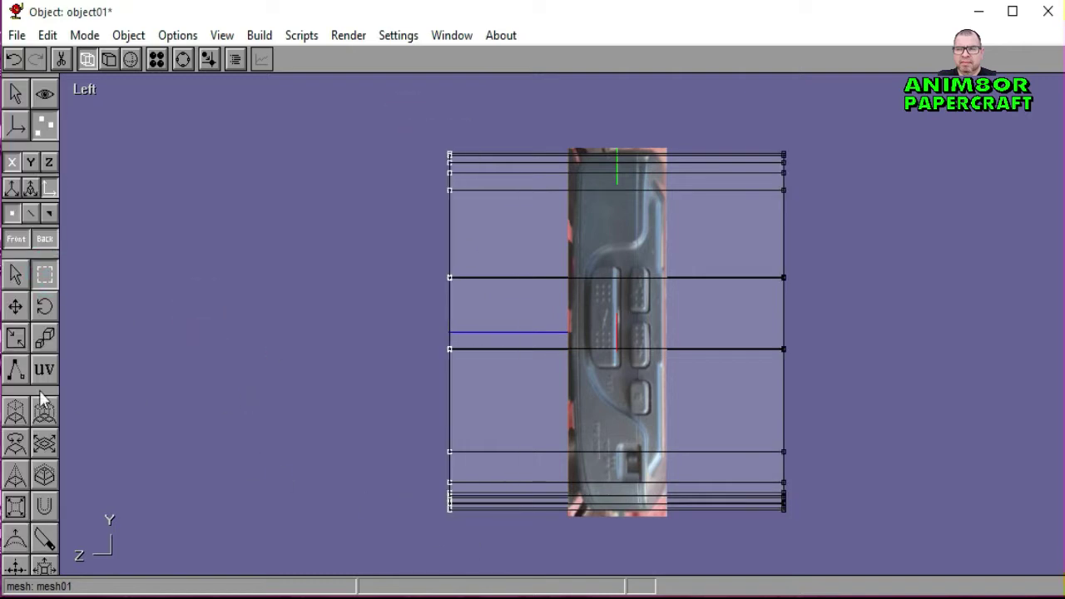
{"action": "left_click", "coordinate": [16, 308]}
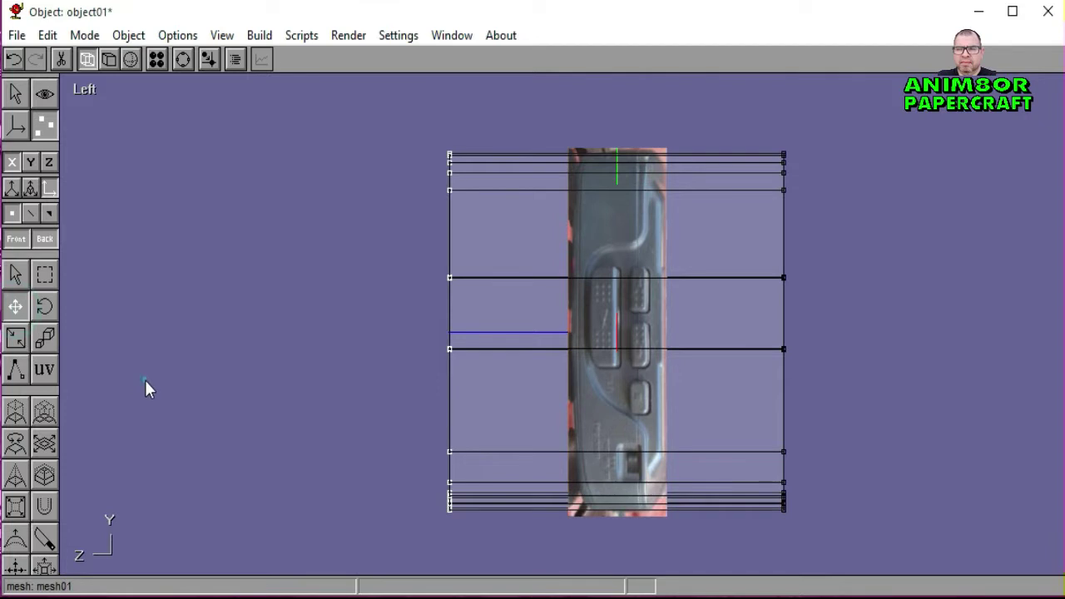
{"action": "left_click_drag", "start_coordinate": [145, 381], "coordinate": [270, 385]}
{"action": "left_click", "coordinate": [45, 275]}
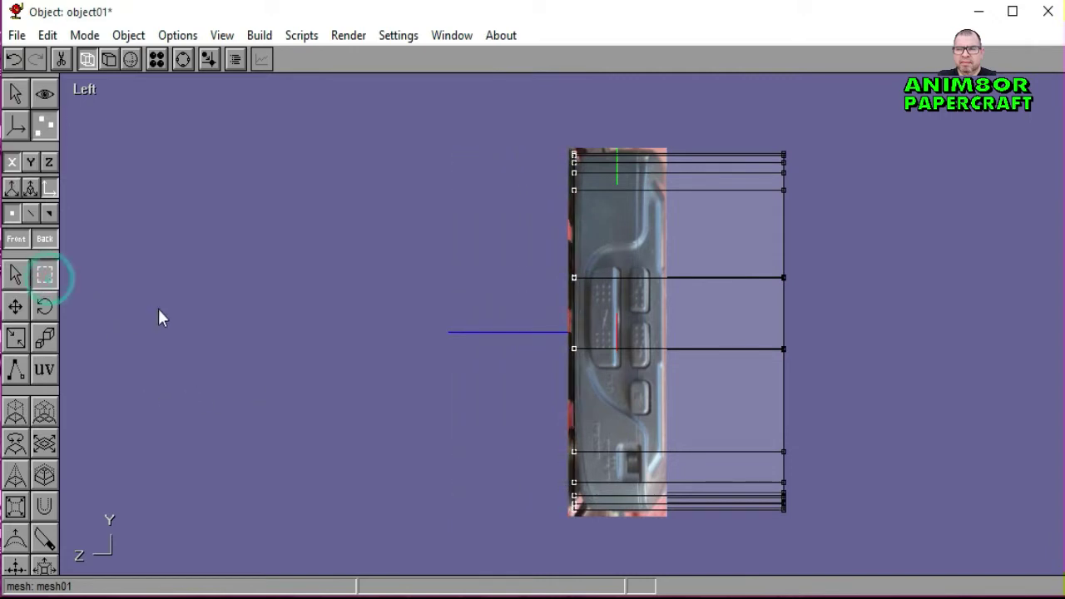
{"action": "left_click", "coordinate": [158, 310]}
Step: Move the points of the mesh's right vertical edge inward to the right side of the Walkman in the reference image
{"action": "left_click_drag", "start_coordinate": [745, 135], "coordinate": [855, 529]}
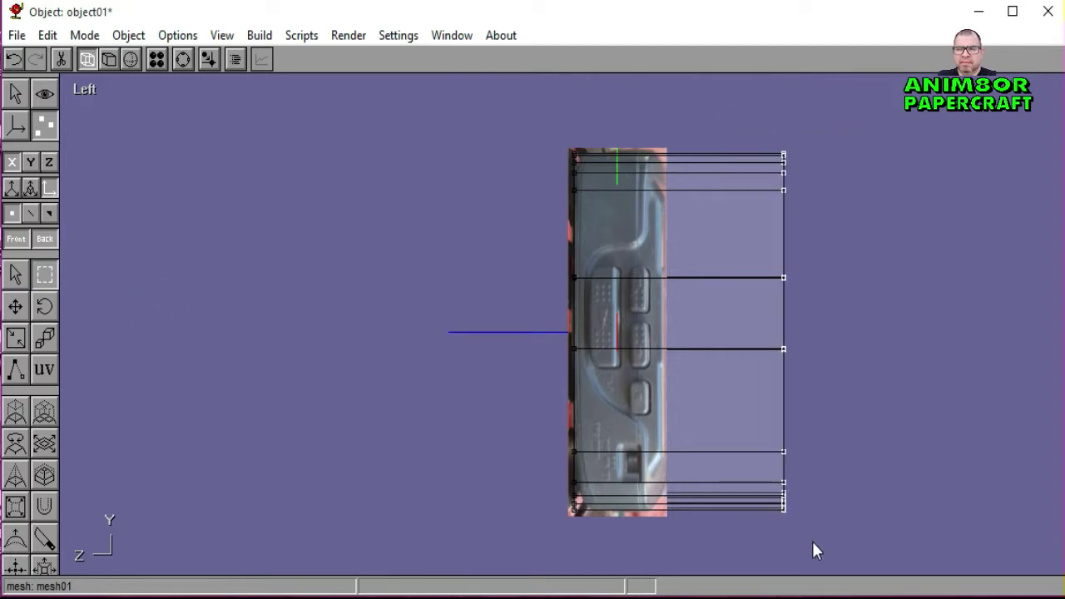
{"action": "left_click", "coordinate": [20, 315]}
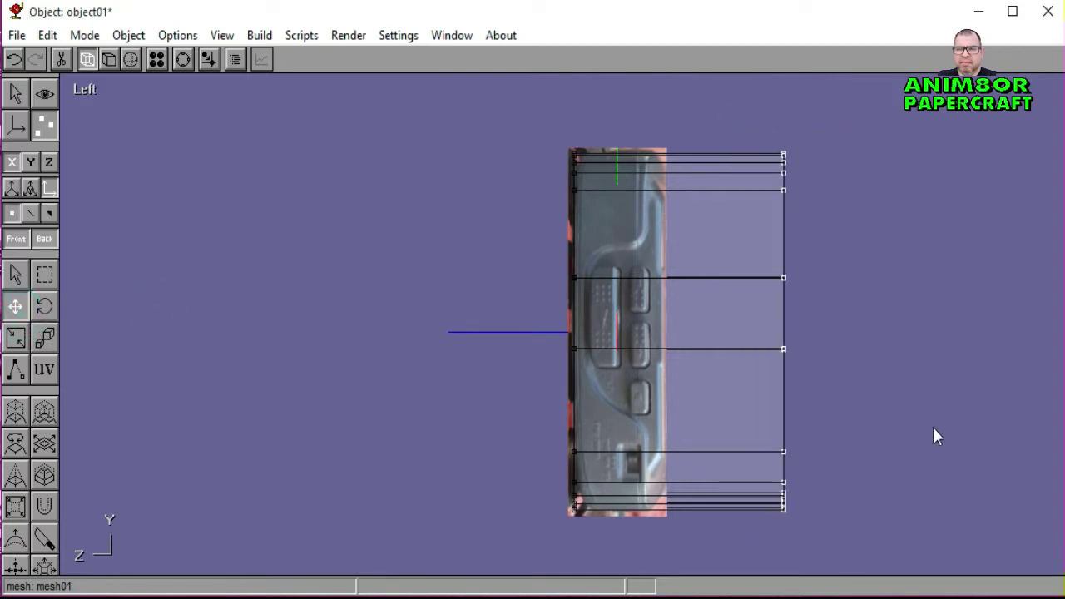
{"action": "left_click_drag", "start_coordinate": [951, 427], "coordinate": [832, 428]}
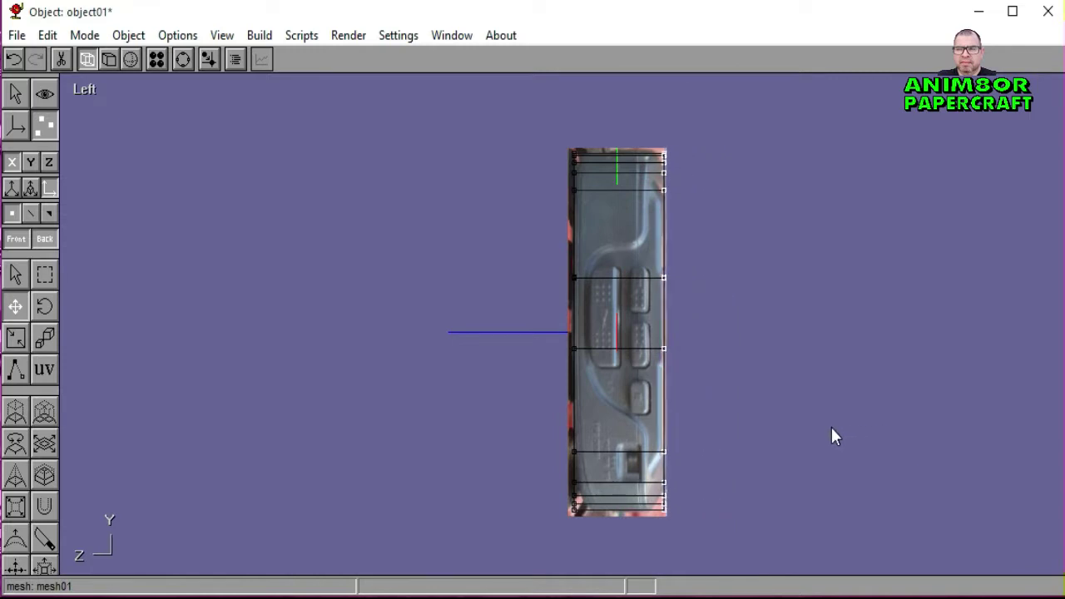
{"action": "left_click", "coordinate": [44, 279]}
{"action": "left_click", "coordinate": [279, 292]}
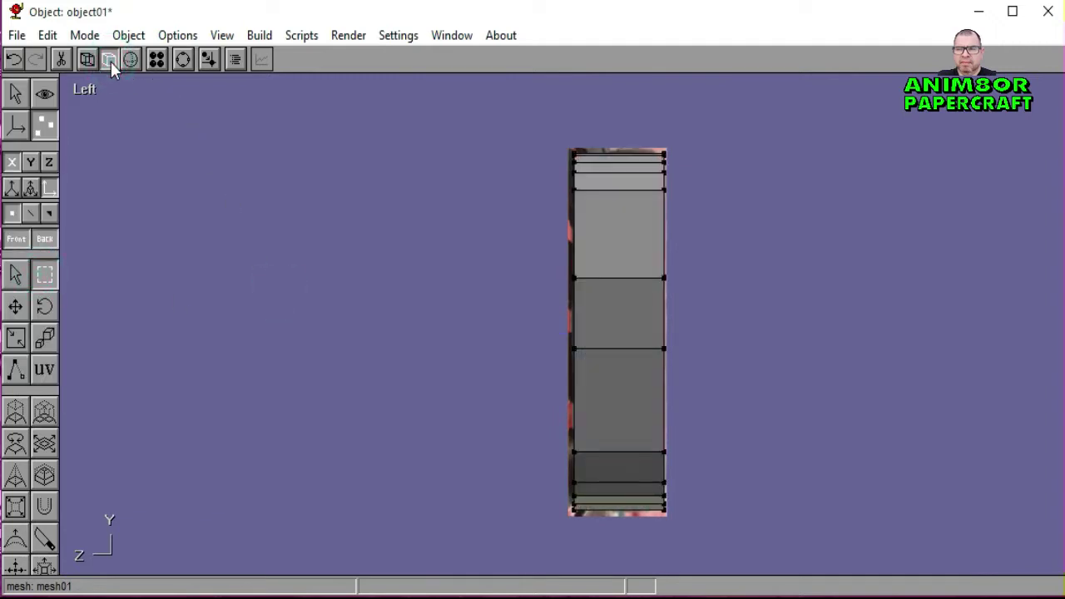
Step: Leave point editing and select the side reference image that cuts through the mesh in the perspective view
{"action": "left_click", "coordinate": [96, 93]}
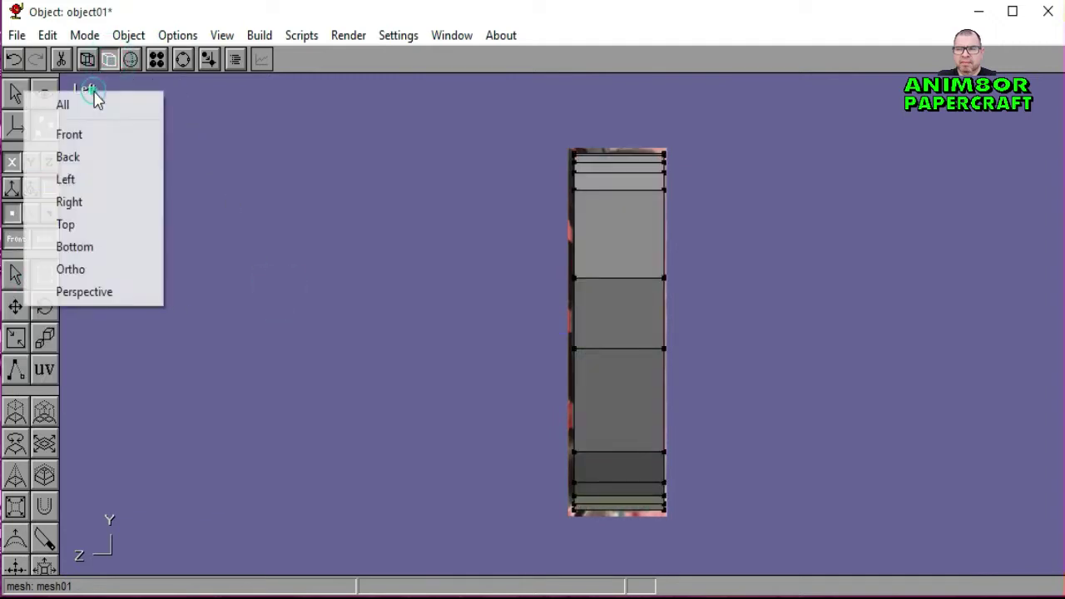
{"action": "left_click", "coordinate": [129, 286]}
{"action": "left_click", "coordinate": [182, 58]}
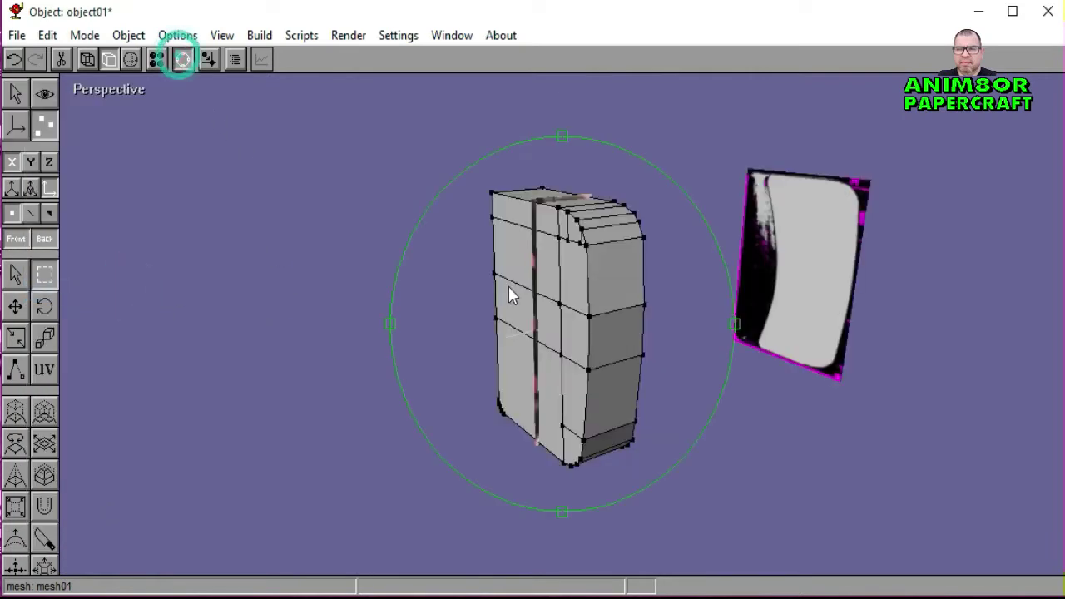
{"action": "mouse_move", "coordinate": [508, 290]}
{"action": "left_mouse_down"}
{"action": "mouse_move", "coordinate": [604, 298]}
{"action": "mouse_move", "coordinate": [507, 305]}
{"action": "mouse_move", "coordinate": [557, 299]}
{"action": "mouse_move", "coordinate": [524, 285]}
{"action": "mouse_move", "coordinate": [521, 302]}
{"action": "left_mouse_up"}
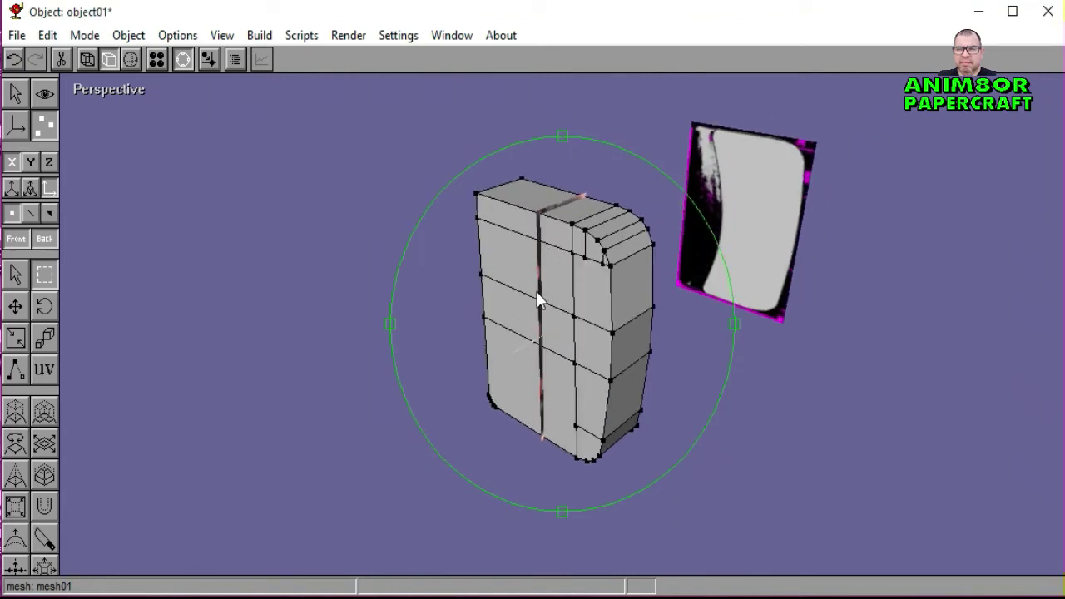
{"action": "left_click", "coordinate": [183, 60]}
{"action": "left_click", "coordinate": [15, 93]}
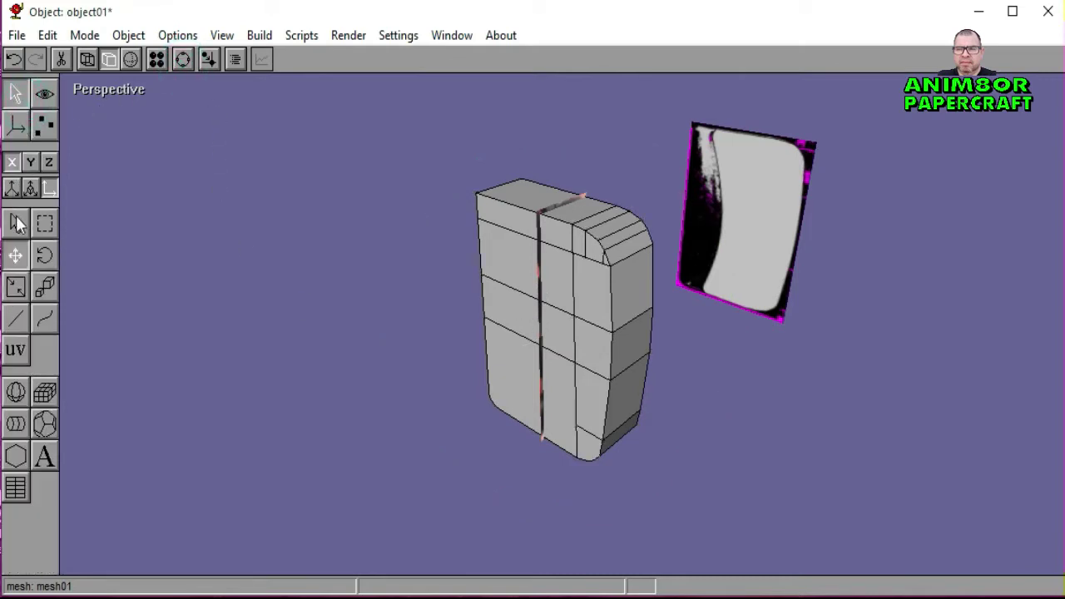
{"action": "left_click", "coordinate": [17, 221]}
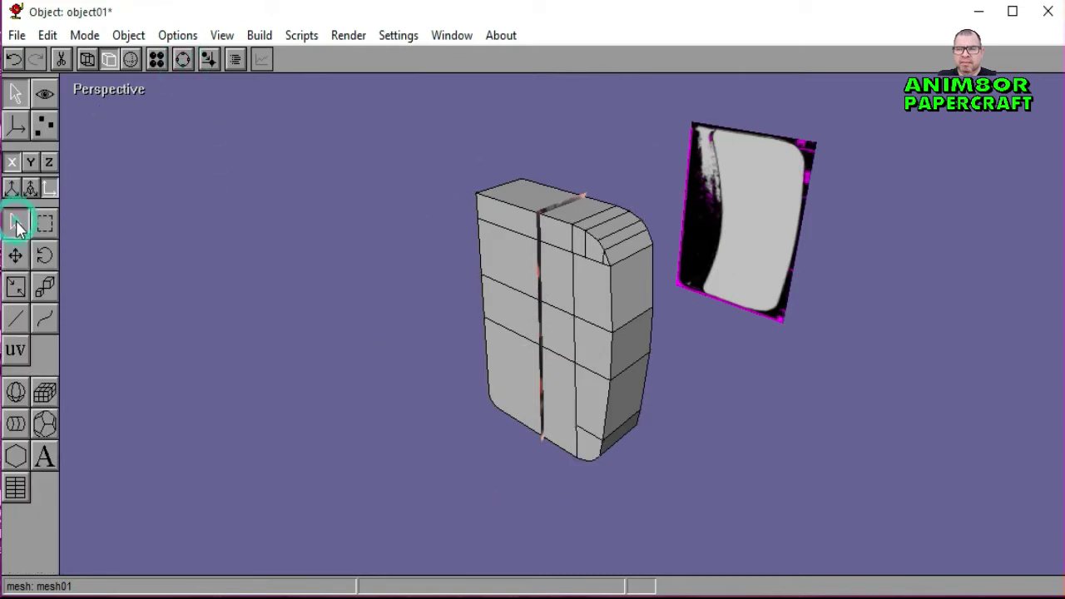
{"action": "left_click", "coordinate": [541, 212]}
Step: Move the selected side reference image along X to about -159, clear of the mesh, in the front view and deselect it
{"action": "left_click", "coordinate": [109, 91]}
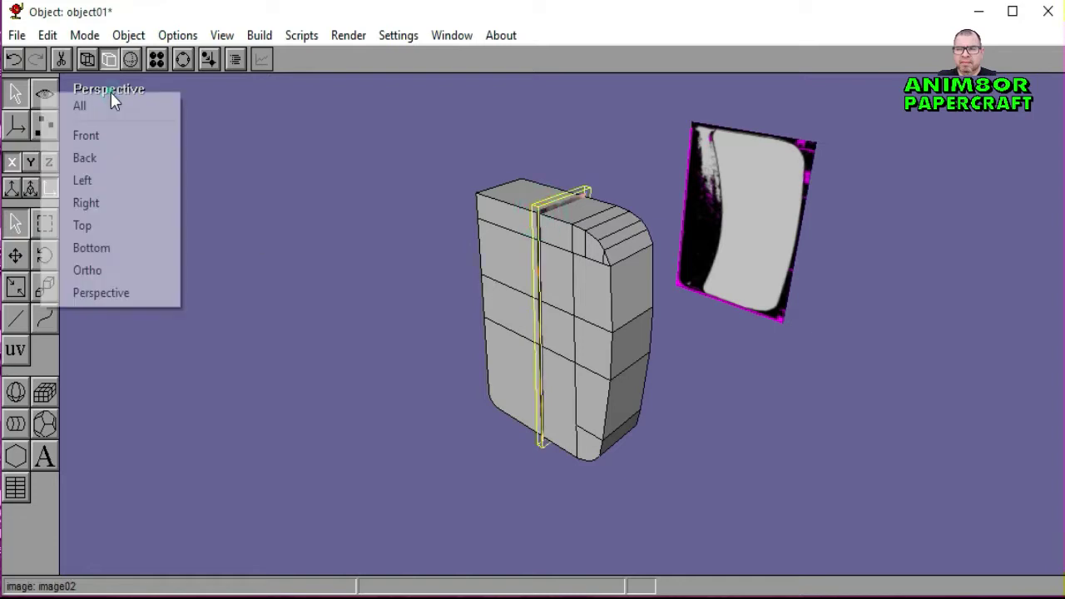
{"action": "left_click", "coordinate": [106, 131]}
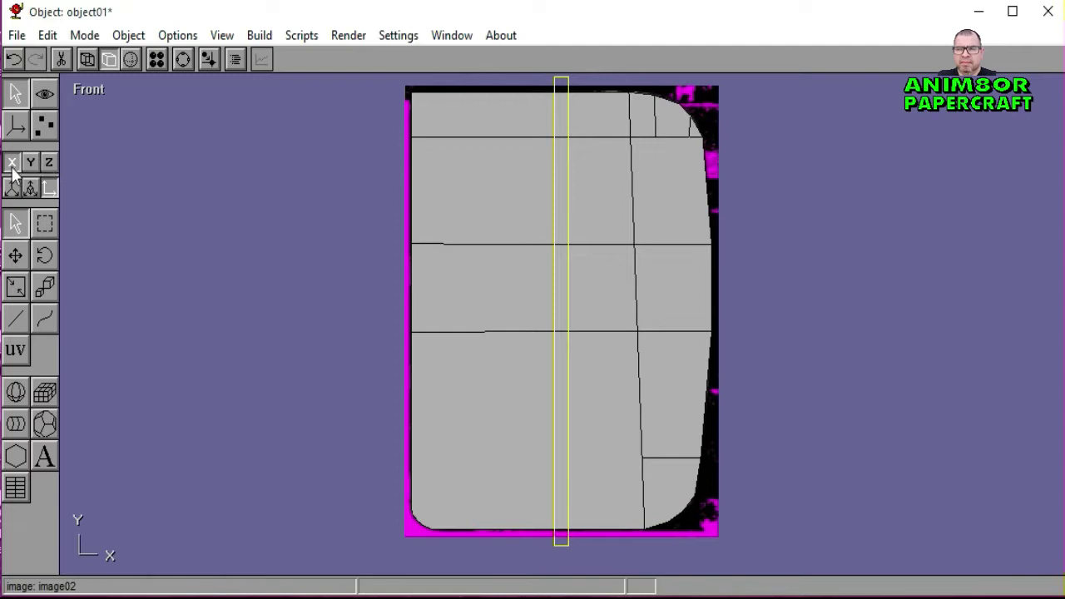
{"action": "left_click", "coordinate": [17, 258]}
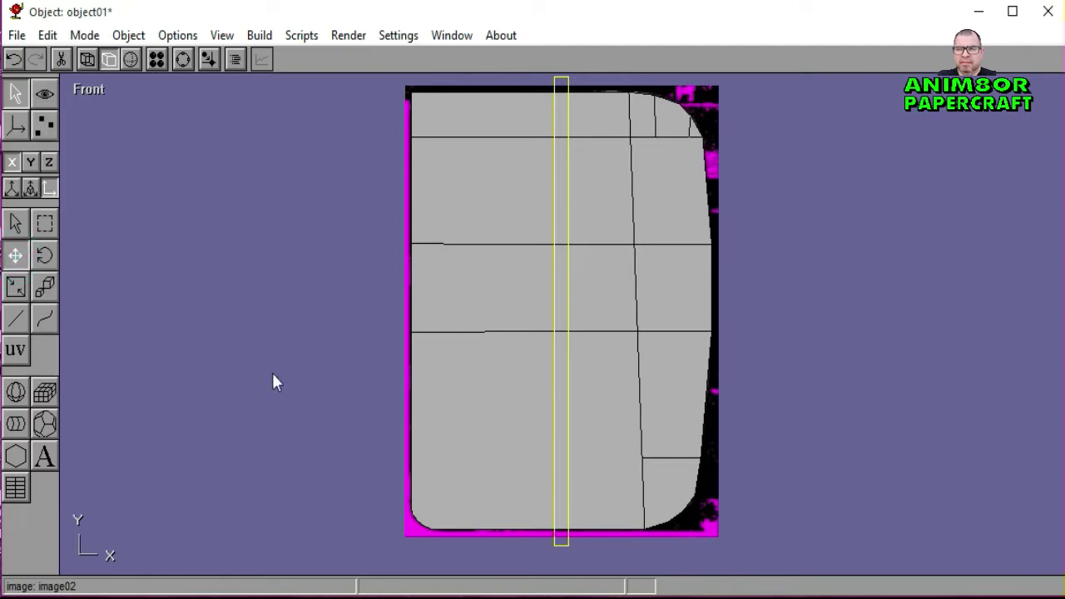
{"action": "left_click_drag", "start_coordinate": [963, 345], "coordinate": [320, 330]}
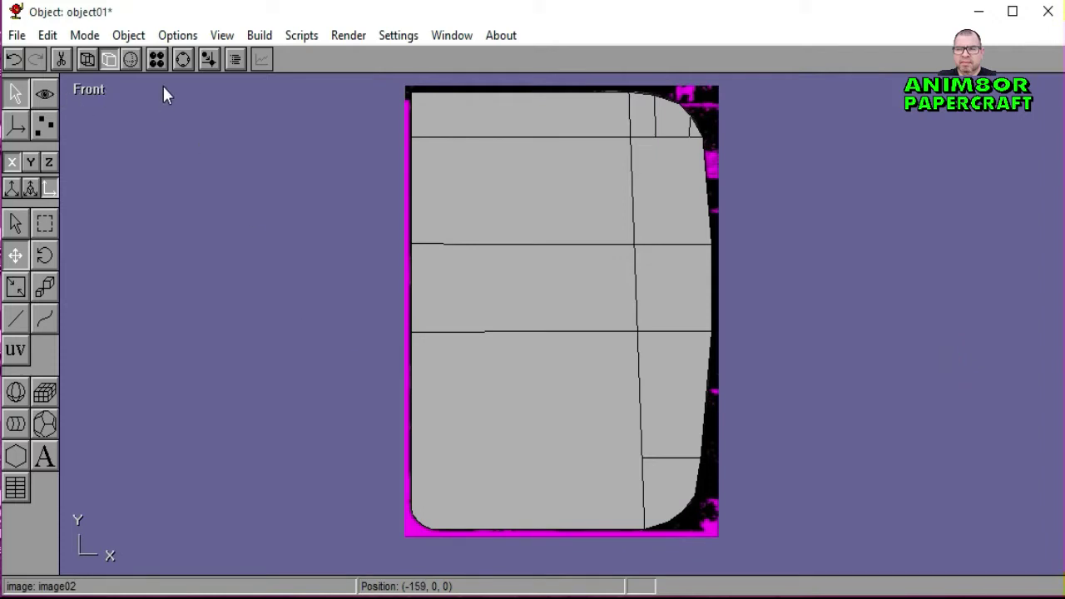
{"action": "left_click", "coordinate": [182, 59]}
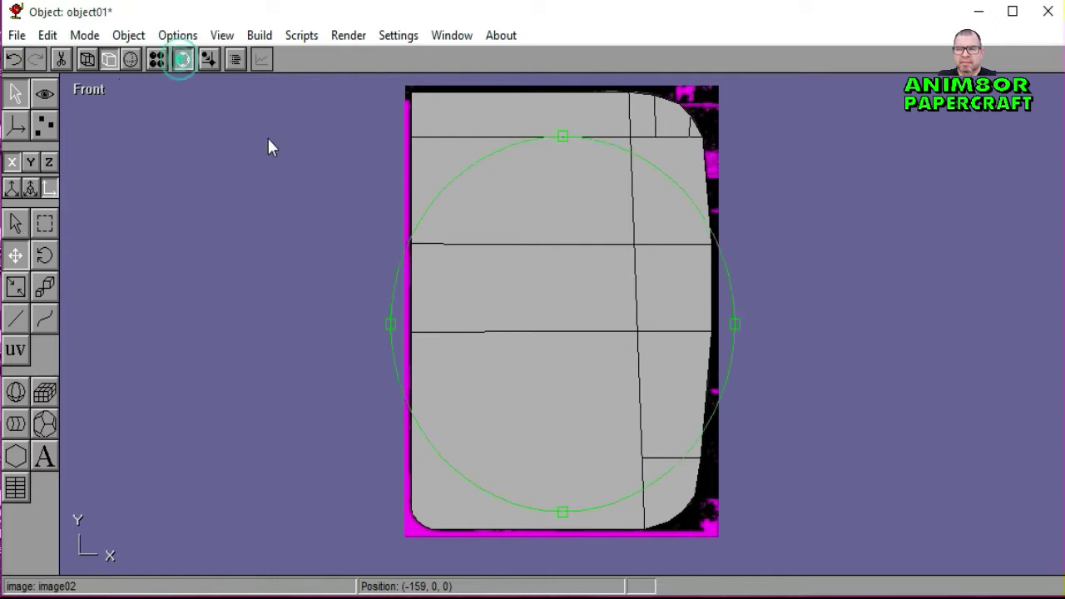
{"action": "scroll", "coordinate": [621, 334], "scroll_direction": "down", "scroll_amount": 3}
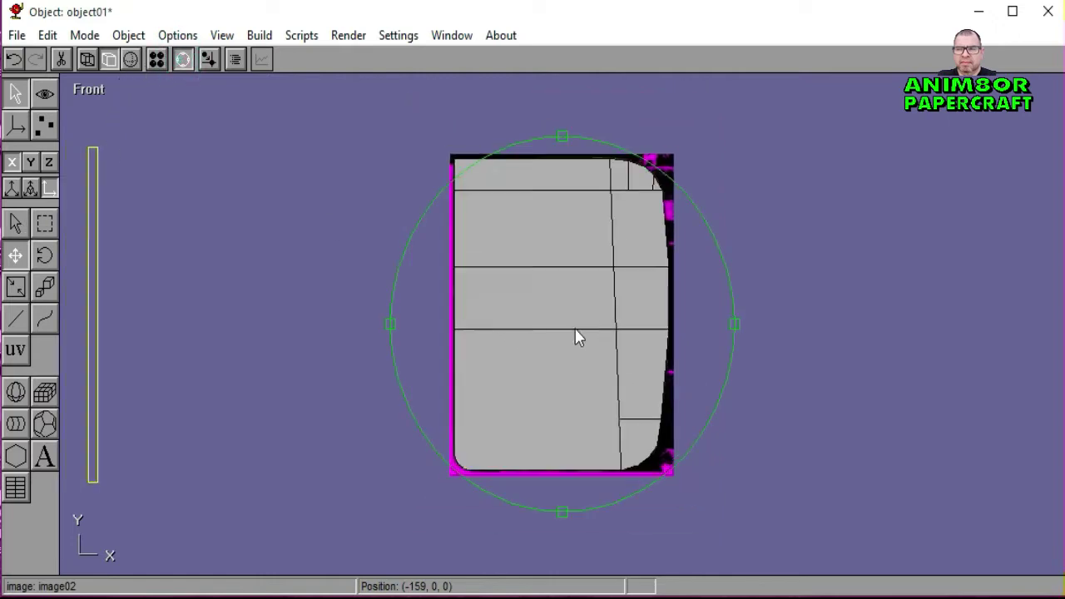
{"action": "left_click", "coordinate": [182, 59]}
{"action": "left_click", "coordinate": [237, 163]}
{"action": "left_click", "coordinate": [15, 223]}
{"action": "left_click", "coordinate": [115, 221]}
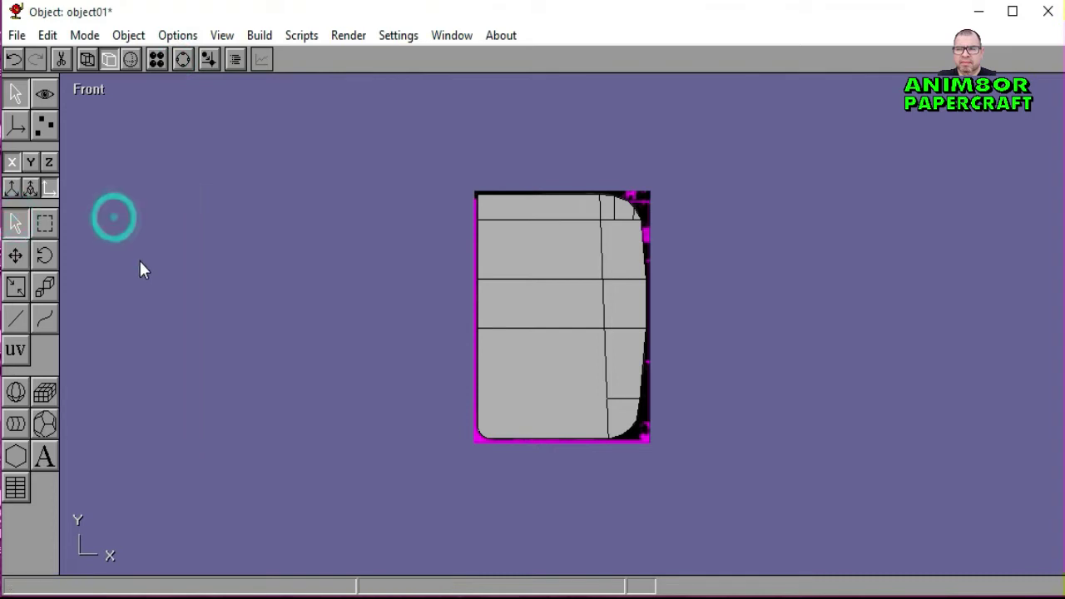
Step: Display the upper end of the mesh in wireframe over the reference photo in the left view
{"action": "left_click", "coordinate": [181, 59]}
{"action": "left_click_drag", "start_coordinate": [600, 297], "coordinate": [545, 305]}
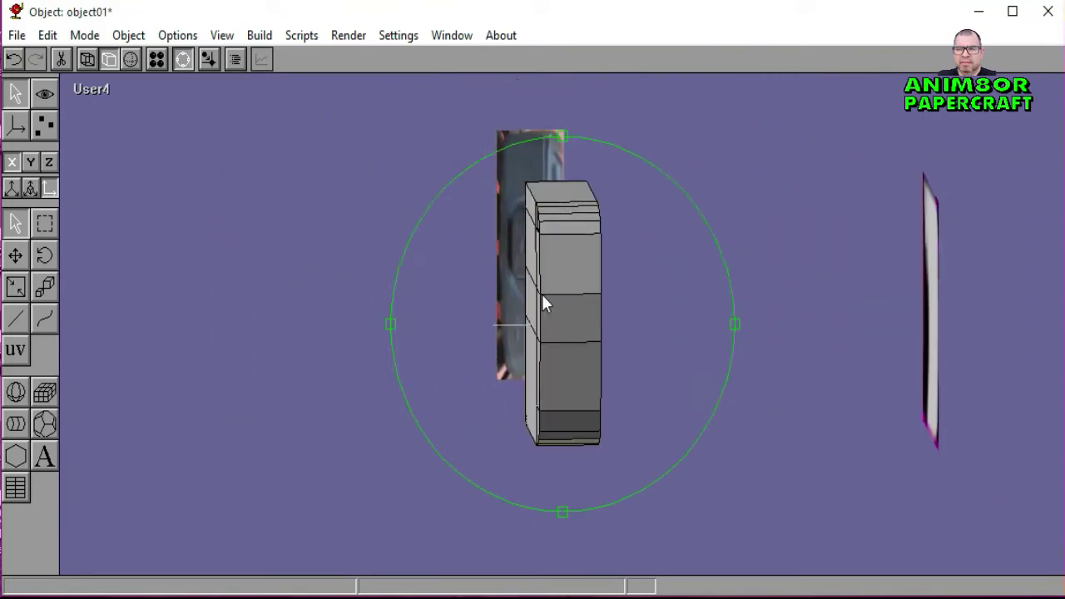
{"action": "left_click", "coordinate": [92, 88]}
{"action": "left_click", "coordinate": [90, 176]}
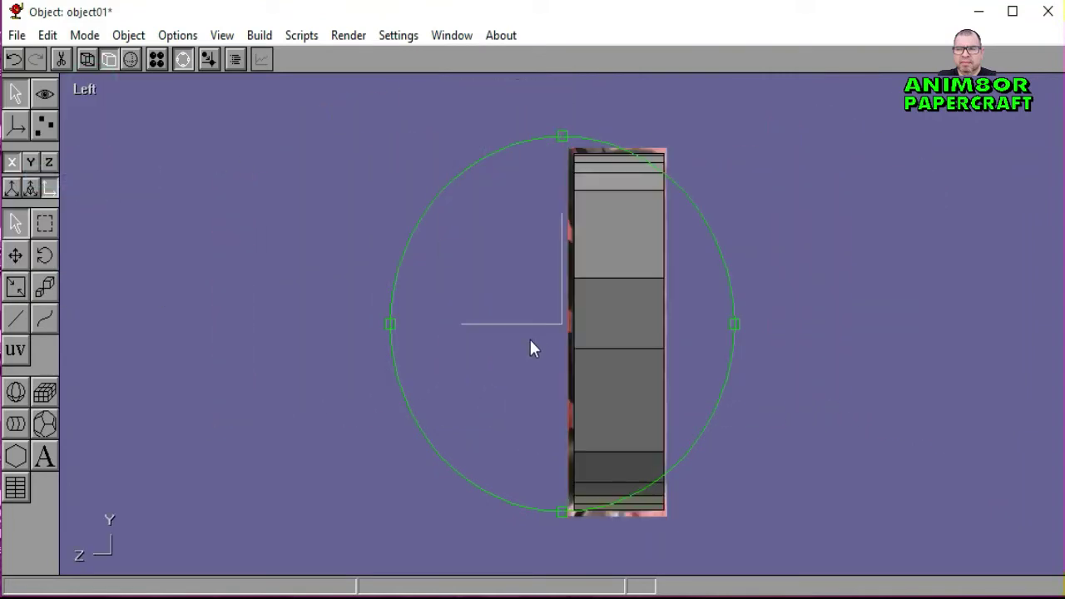
{"action": "left_click_drag", "start_coordinate": [591, 243], "coordinate": [580, 316]}
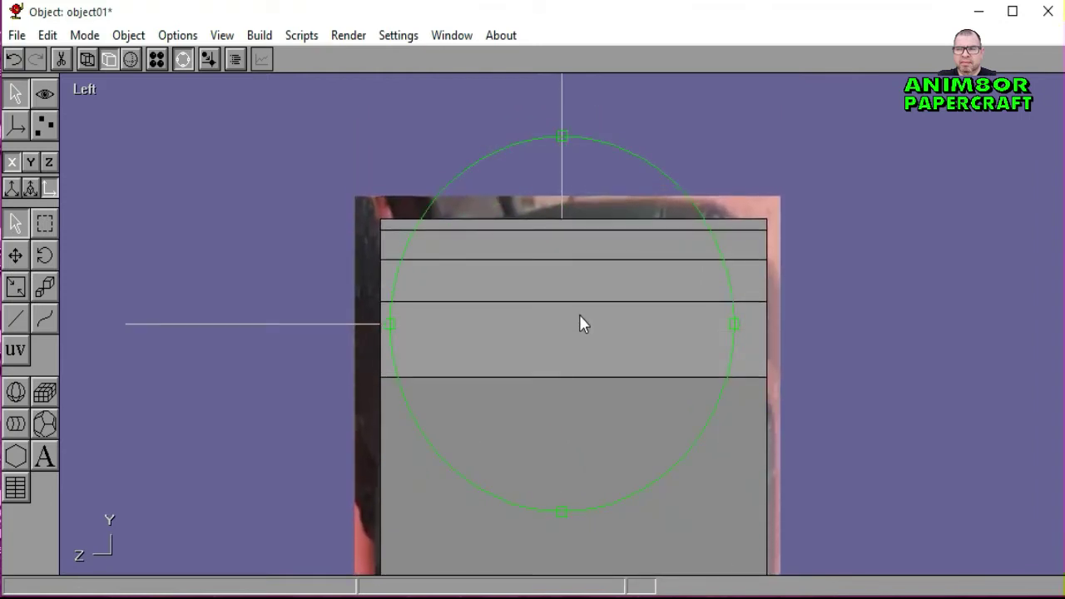
{"action": "left_click", "coordinate": [184, 60]}
{"action": "left_click", "coordinate": [187, 62]}
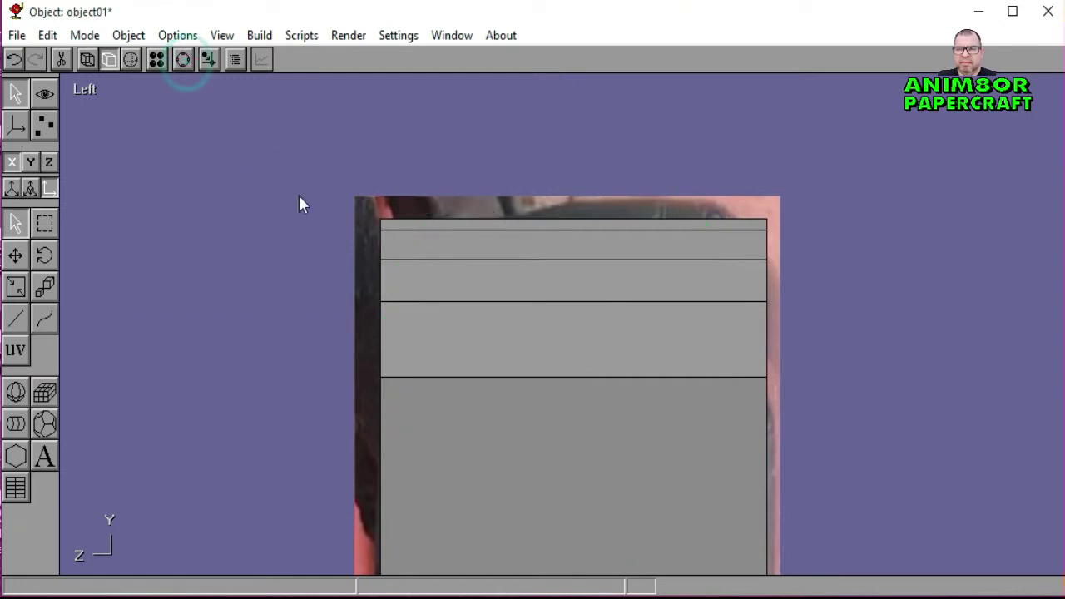
{"action": "left_click", "coordinate": [86, 59]}
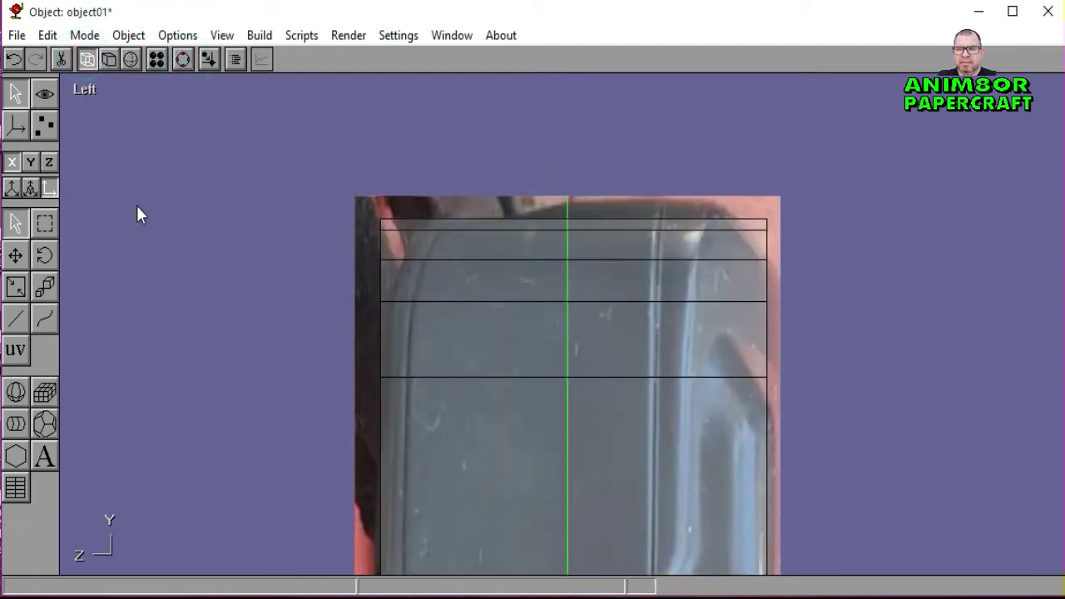
Step: Select the three uppermost rows of points on the mesh's left edge and move them inward along X to the photo's rounded corner
{"action": "left_click", "coordinate": [45, 126]}
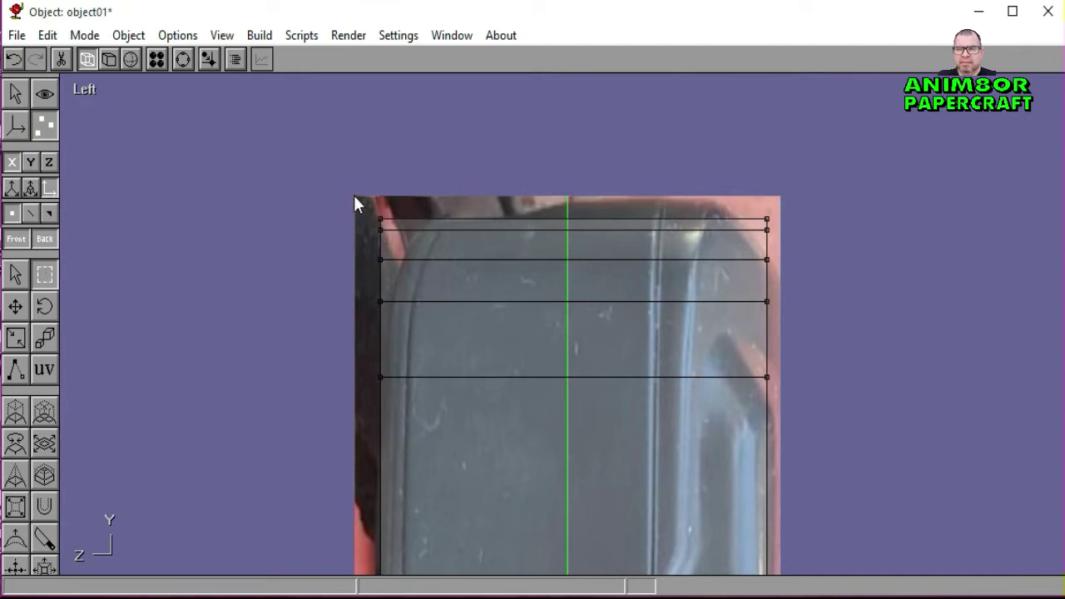
{"action": "left_click_drag", "start_coordinate": [354, 200], "coordinate": [400, 275]}
{"action": "left_click", "coordinate": [13, 164]}
{"action": "left_click", "coordinate": [12, 164]}
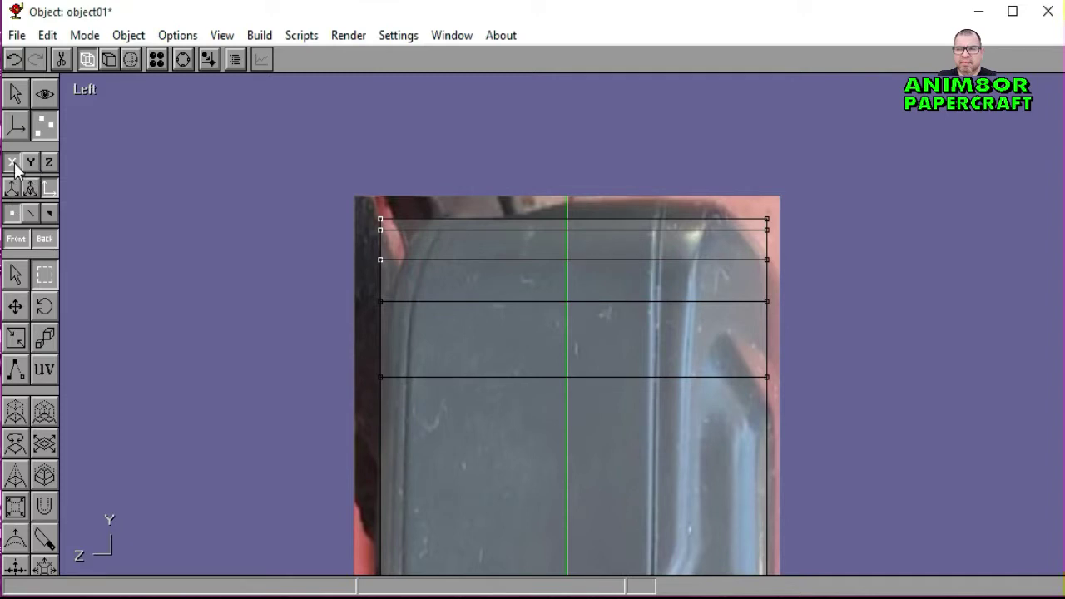
{"action": "left_click", "coordinate": [15, 308]}
{"action": "left_click_drag", "start_coordinate": [95, 324], "coordinate": [115, 325]}
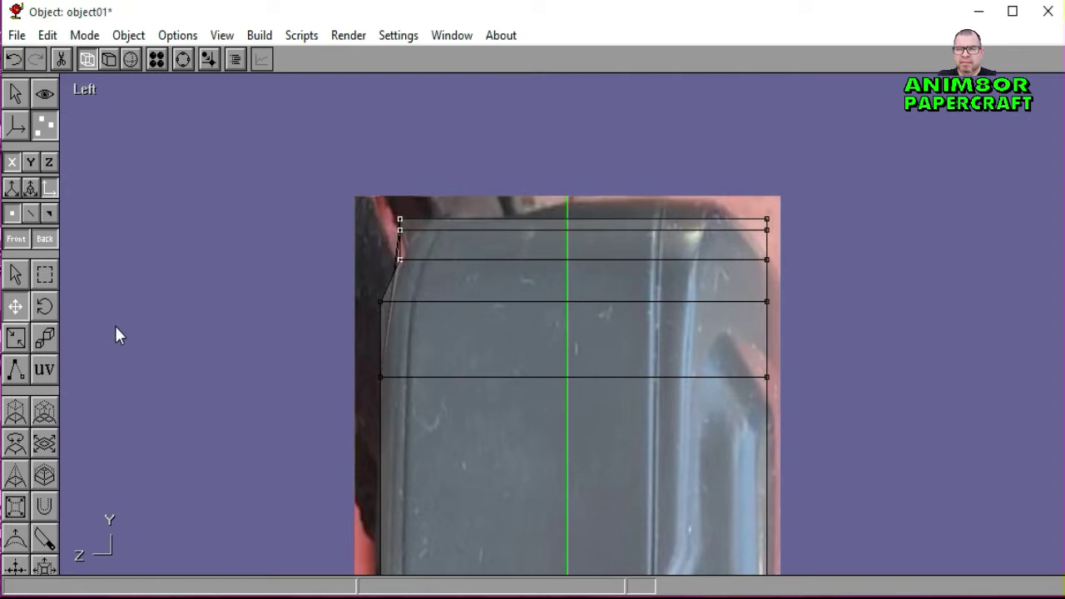
Step: Select only the two uppermost rows of points on the left edge and move them further inward to follow the photo's curve
{"action": "left_click", "coordinate": [45, 275]}
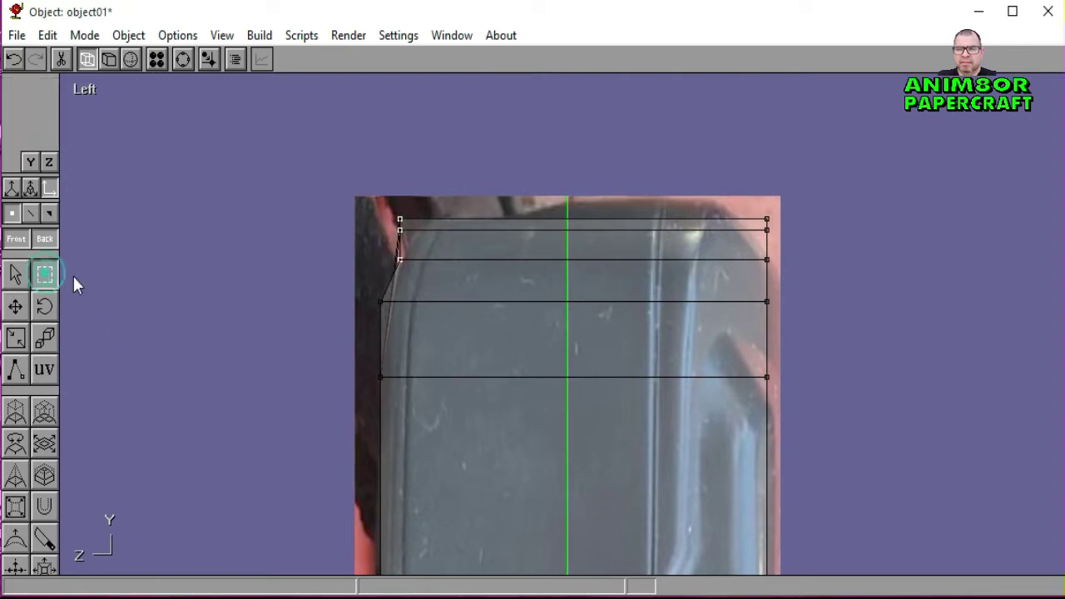
{"action": "left_click", "coordinate": [183, 271]}
{"action": "left_click_drag", "start_coordinate": [394, 209], "coordinate": [413, 237]}
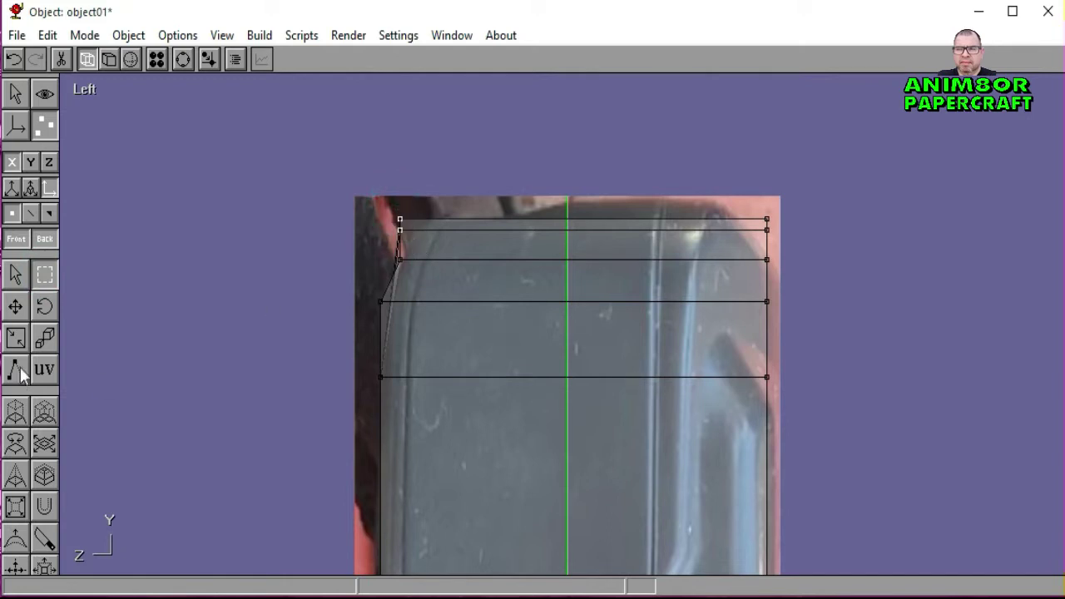
{"action": "left_click", "coordinate": [15, 306]}
{"action": "left_click_drag", "start_coordinate": [123, 329], "coordinate": [141, 326]}
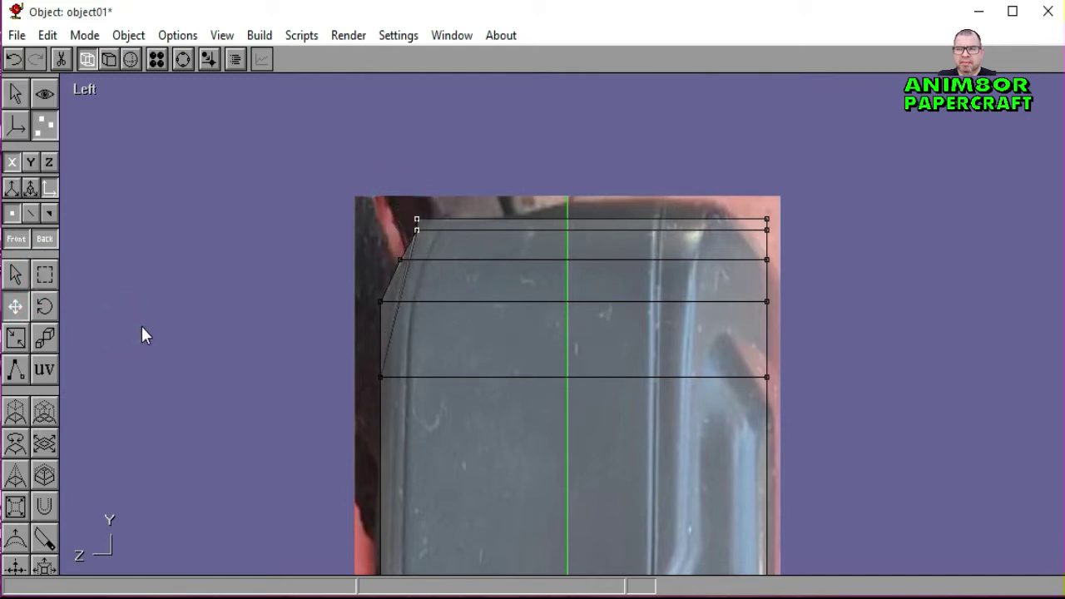
Step: Move the topmost row of points on the left edge slightly further inward along the photo's curve and deselect it
{"action": "left_click", "coordinate": [45, 274]}
{"action": "left_click", "coordinate": [129, 273]}
{"action": "left_click_drag", "start_coordinate": [399, 207], "coordinate": [427, 226]}
{"action": "left_click", "coordinate": [20, 308]}
{"action": "left_click_drag", "start_coordinate": [100, 310], "coordinate": [100, 310]}
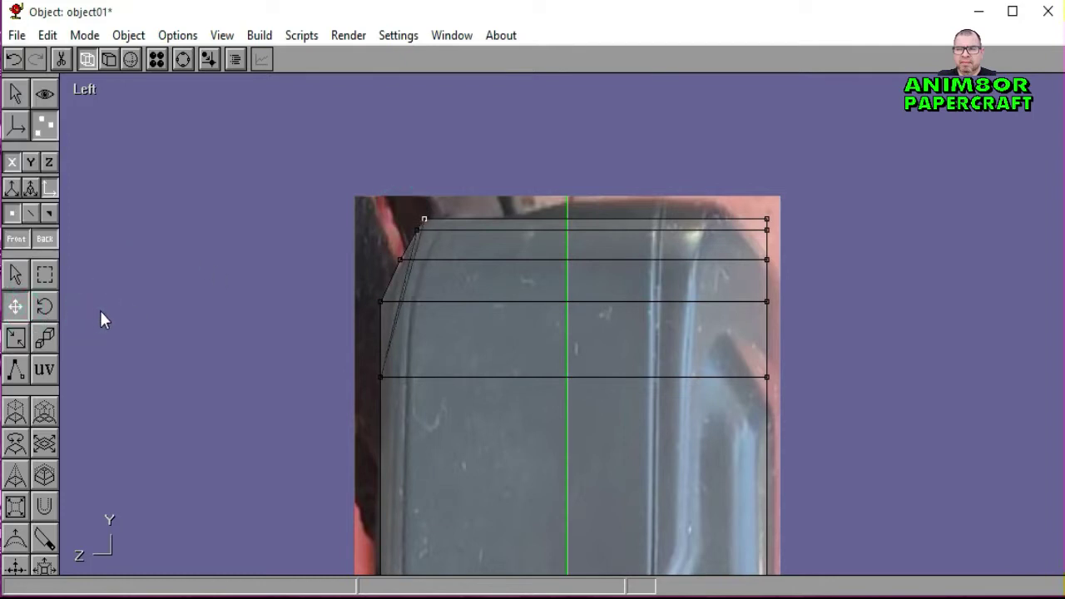
{"action": "left_click", "coordinate": [45, 275]}
{"action": "left_click", "coordinate": [88, 276]}
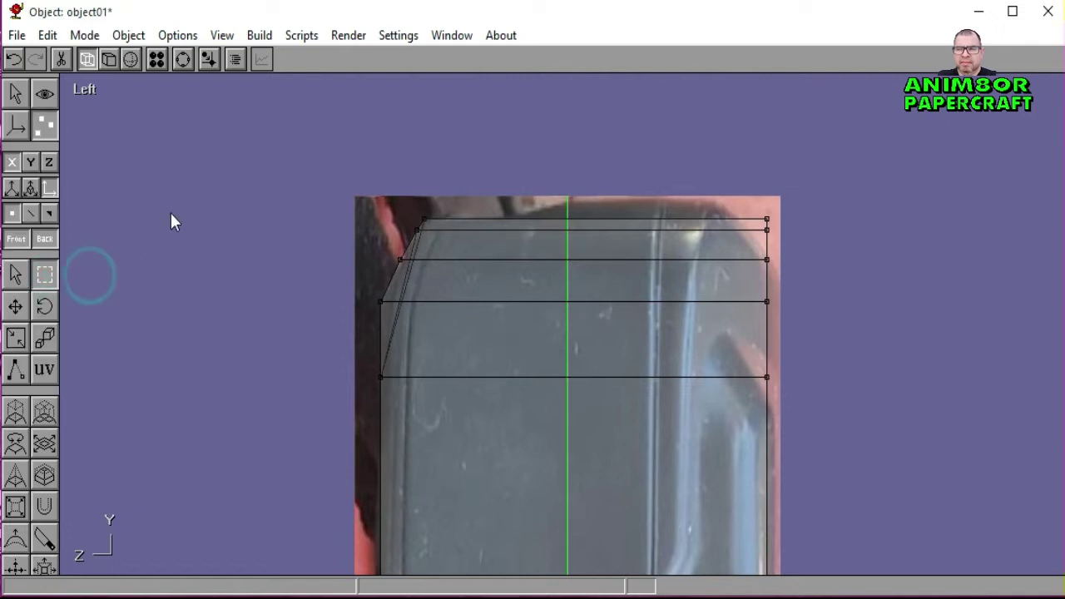
Step: Show the mesh in solid display and examine the slanted upper corner from an angled view
{"action": "left_click", "coordinate": [109, 59]}
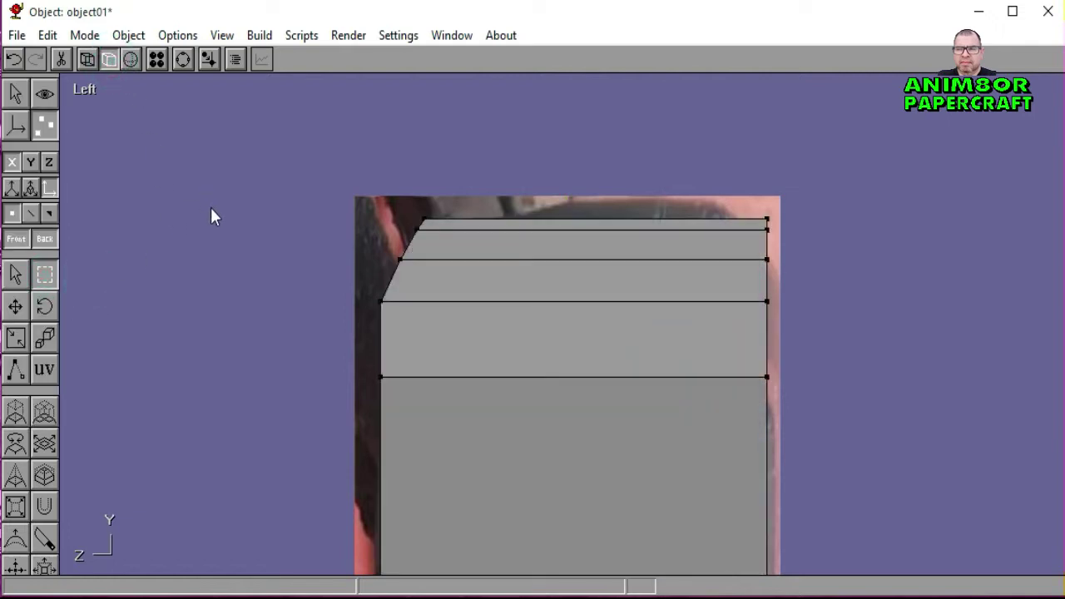
{"action": "left_click", "coordinate": [182, 59]}
{"action": "scroll", "coordinate": [612, 369], "scroll_direction": "down", "scroll_amount": 2}
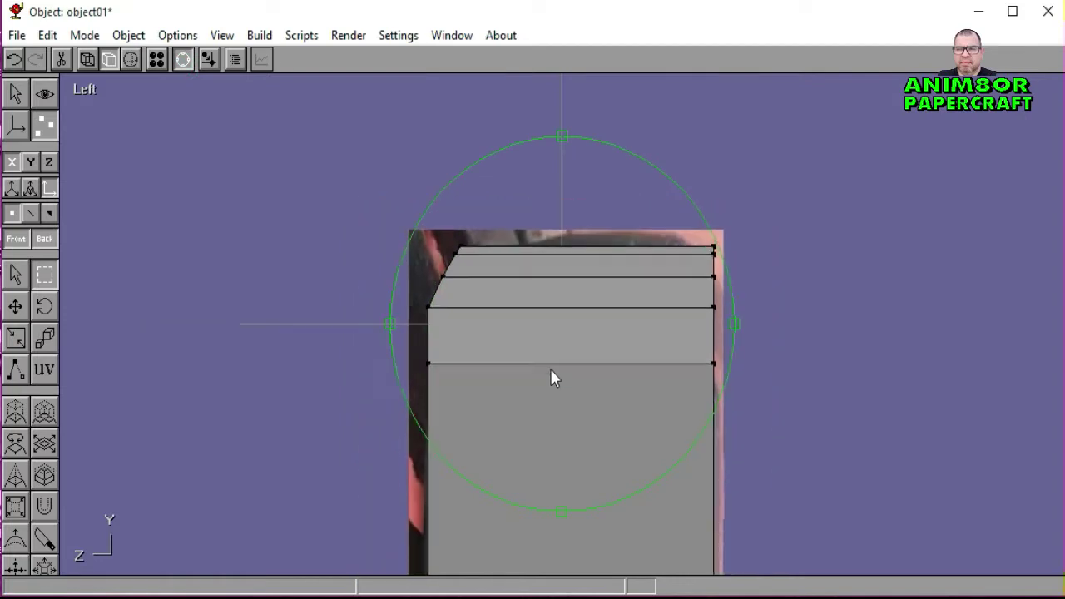
{"action": "scroll", "coordinate": [610, 365], "scroll_direction": "down", "scroll_amount": 4}
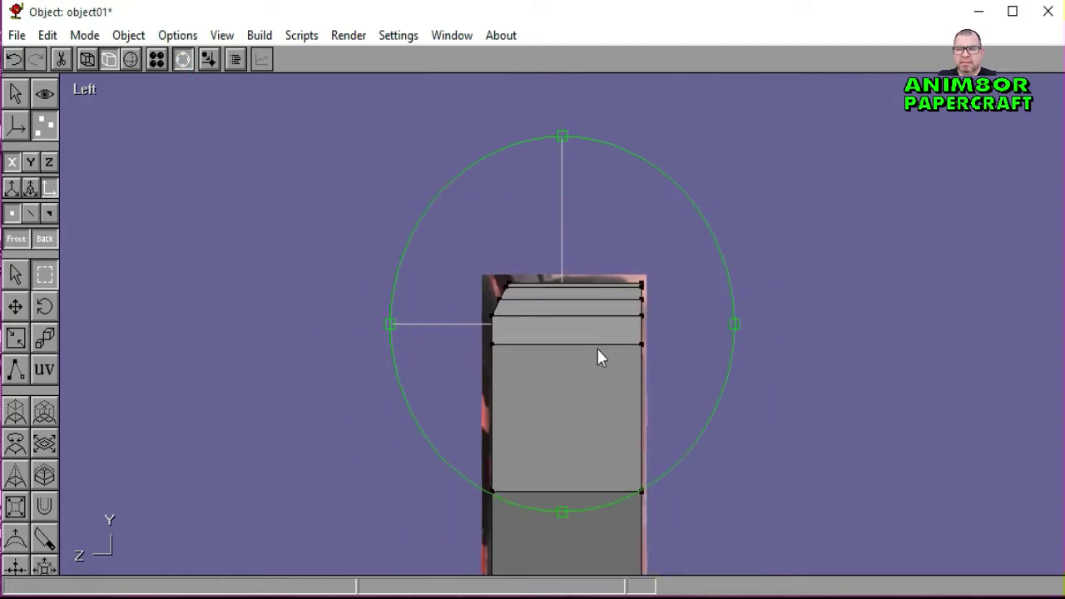
{"action": "left_click_drag", "start_coordinate": [584, 406], "coordinate": [602, 372]}
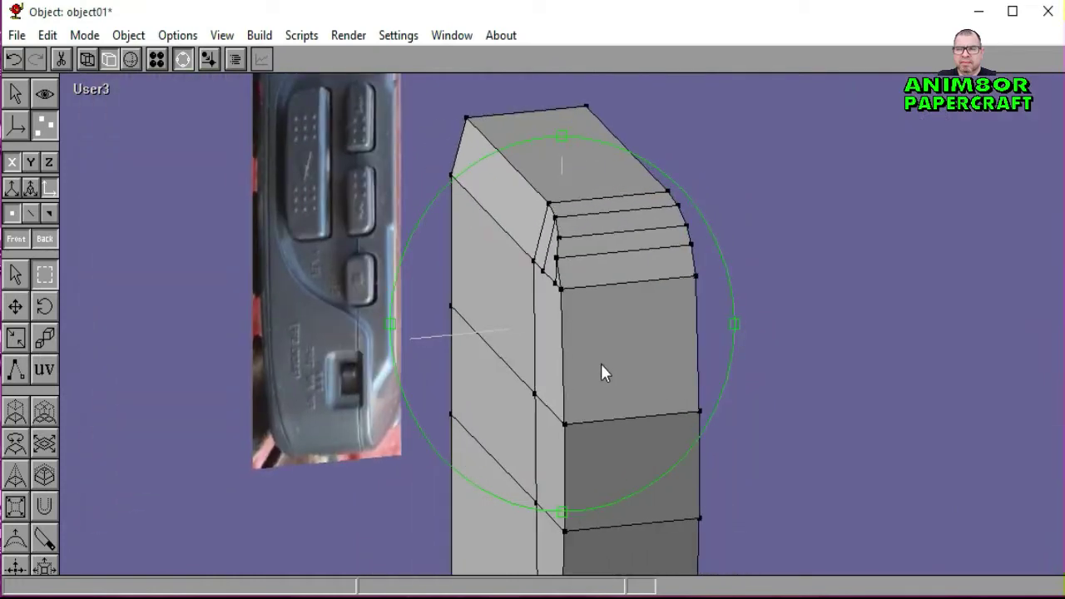
{"action": "mouse_move", "coordinate": [512, 359]}
{"action": "left_mouse_down"}
{"action": "mouse_move", "coordinate": [502, 357]}
{"action": "mouse_move", "coordinate": [516, 373]}
{"action": "left_mouse_up"}
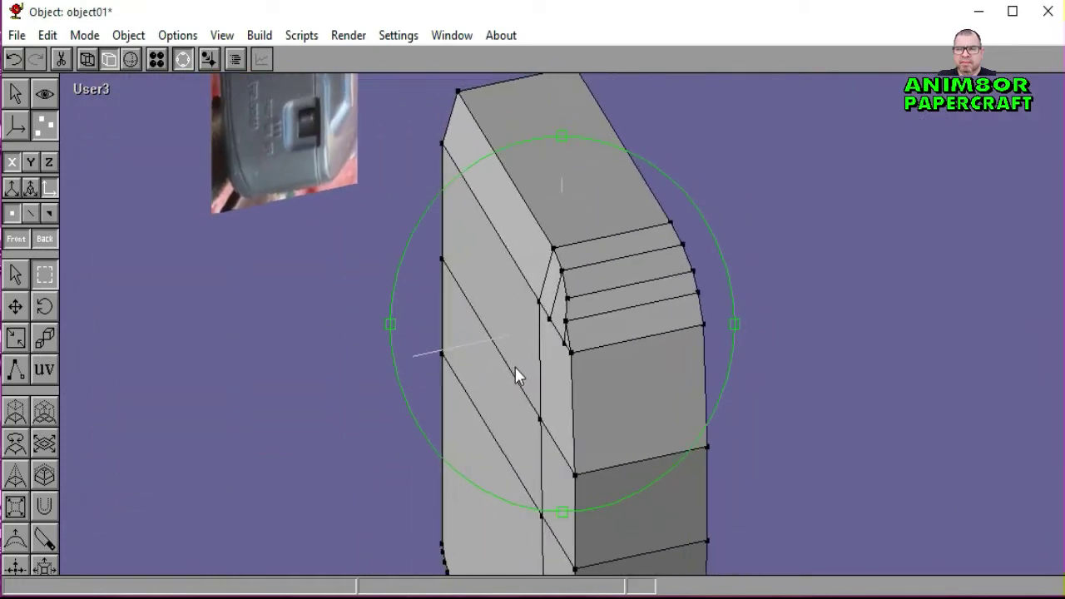
Step: Compare the mesh's slanted upper edge with the side reference photo from several angles and examine it in the front view
{"action": "left_click", "coordinate": [98, 89]}
{"action": "left_click", "coordinate": [90, 173]}
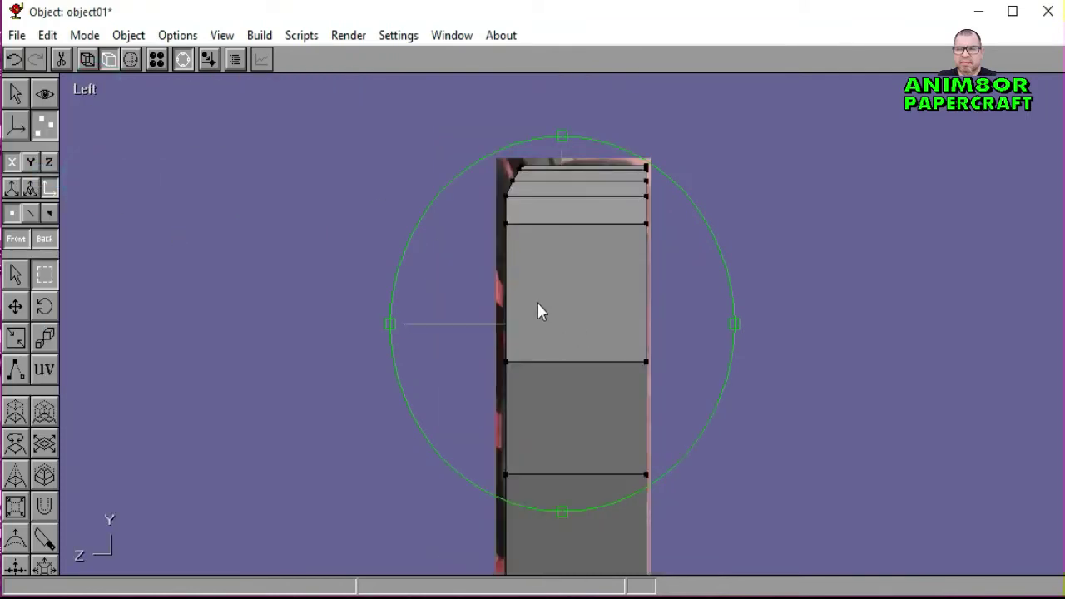
{"action": "scroll", "coordinate": [537, 312], "scroll_direction": "up", "scroll_amount": 2}
{"action": "right_click_drag", "start_coordinate": [618, 340], "coordinate": [586, 351]}
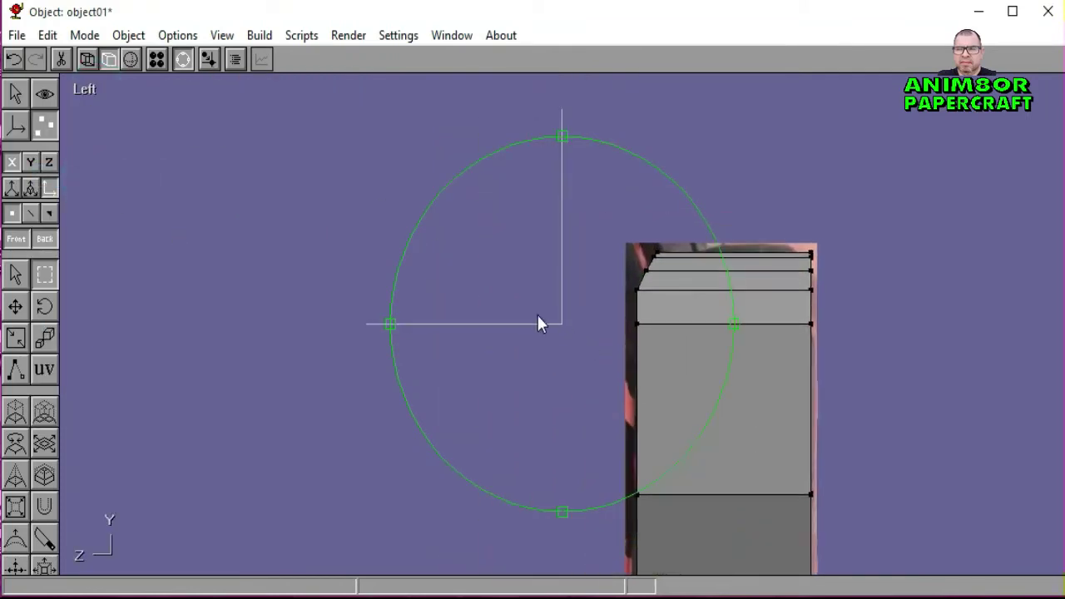
{"action": "left_click_drag", "start_coordinate": [592, 343], "coordinate": [606, 345]}
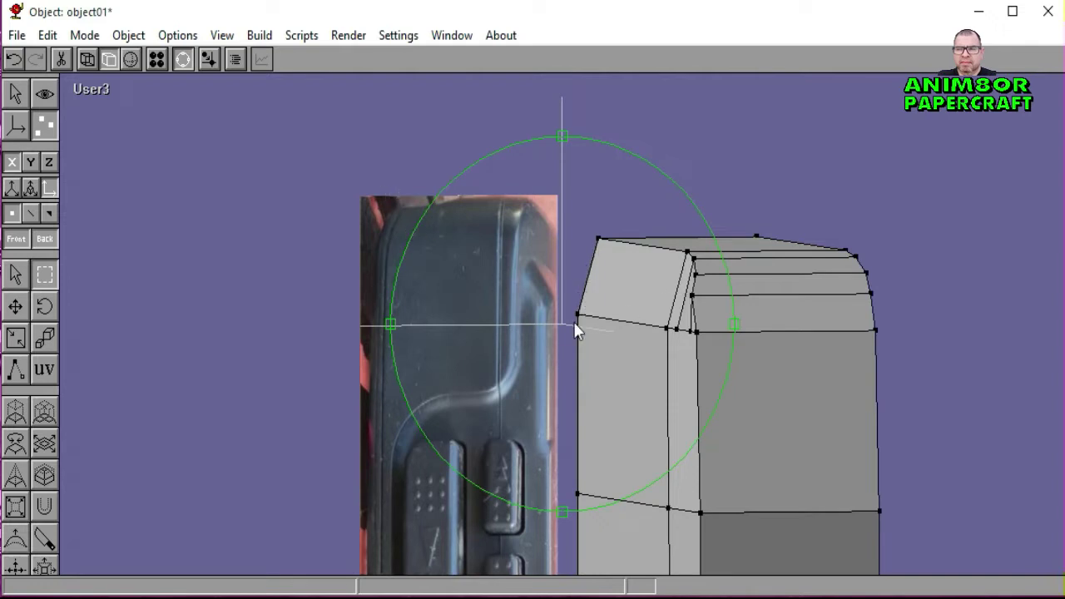
{"action": "right_click_drag", "start_coordinate": [576, 331], "coordinate": [604, 325]}
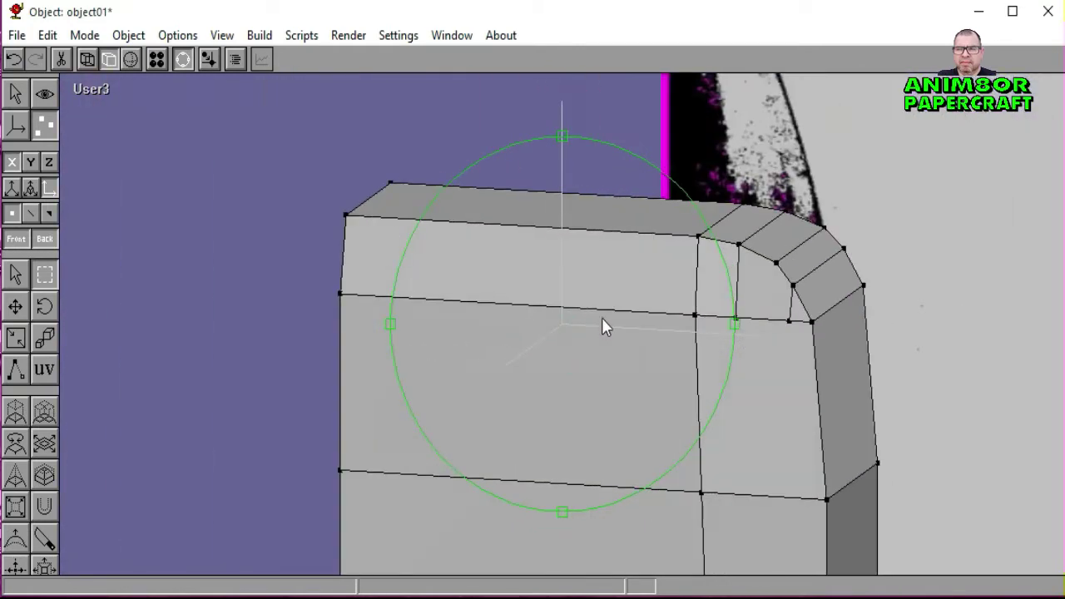
{"action": "left_click", "coordinate": [96, 89]}
{"action": "left_click", "coordinate": [100, 134]}
{"action": "scroll", "coordinate": [619, 347], "scroll_direction": "up", "scroll_amount": 5}
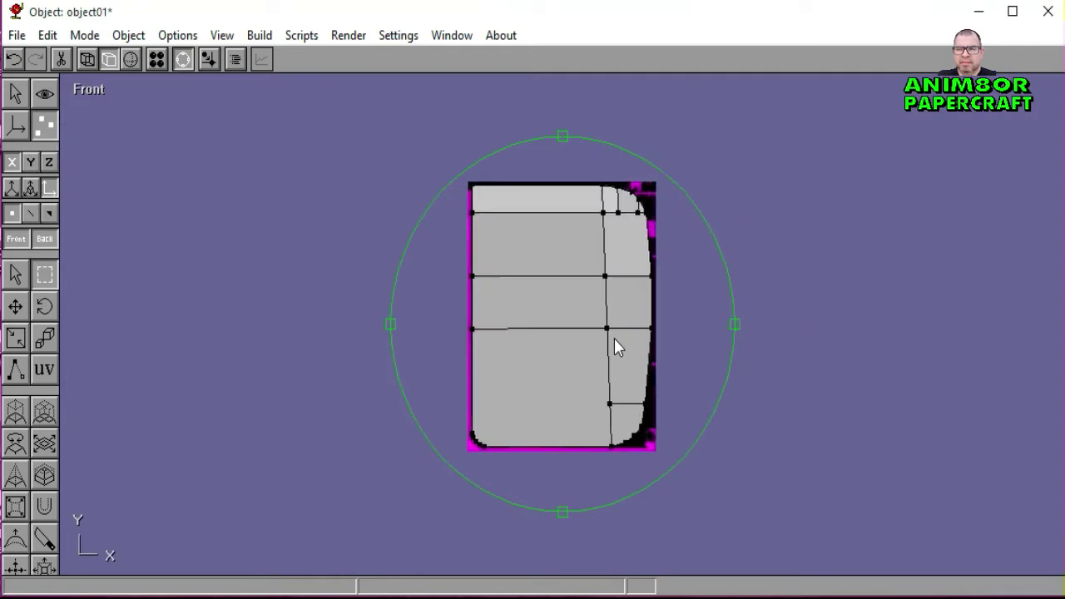
Step: Select the front reference image behind the mesh in the front view and delete it
{"action": "scroll", "coordinate": [608, 391], "scroll_direction": "up", "scroll_amount": 5}
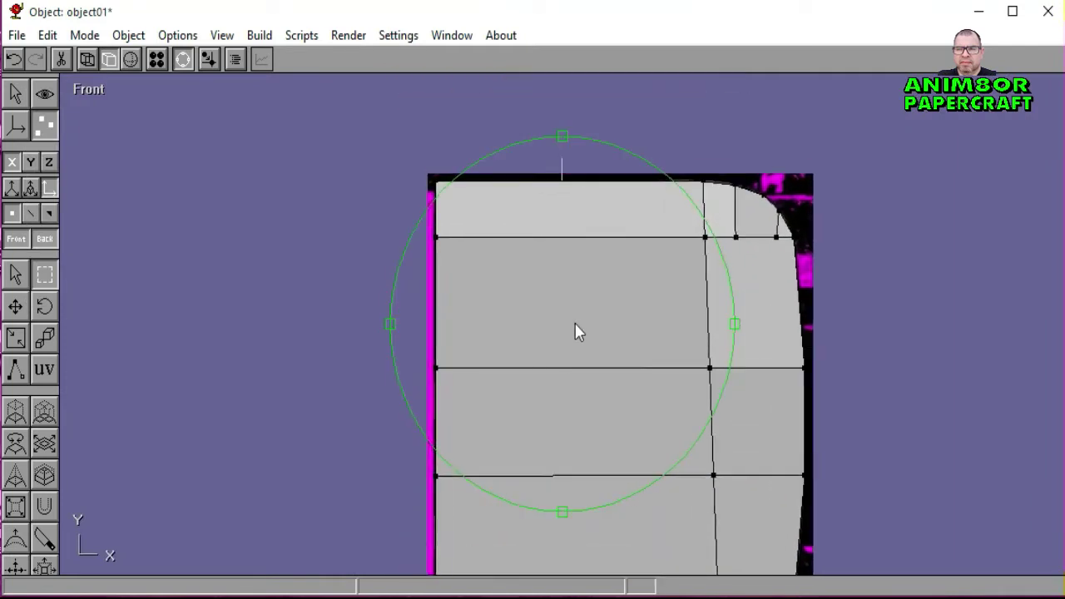
{"action": "scroll", "coordinate": [533, 281], "scroll_direction": "up", "scroll_amount": 3}
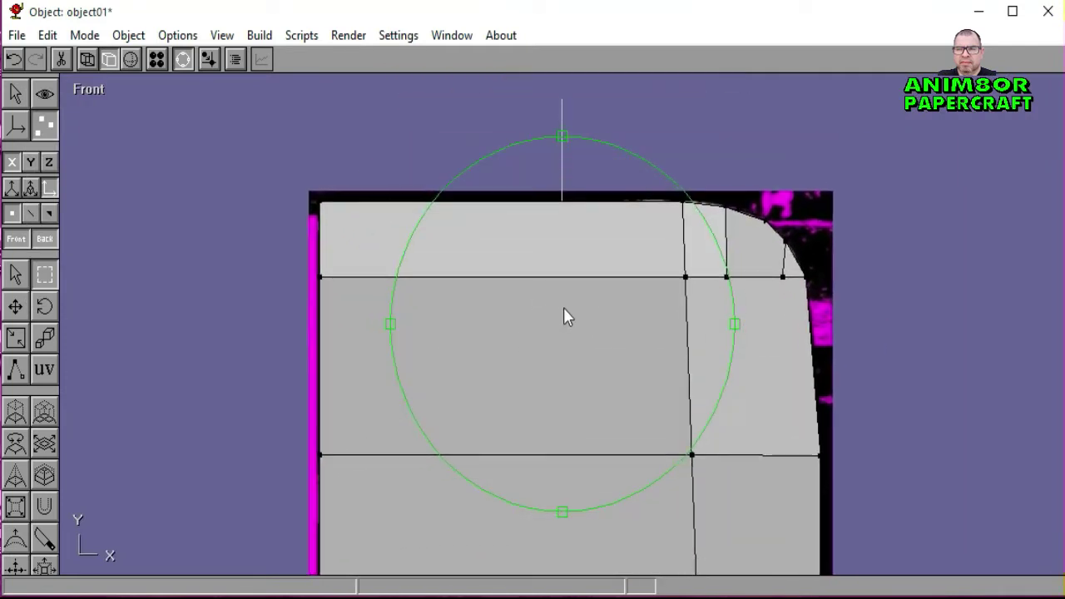
{"action": "left_click", "coordinate": [178, 65]}
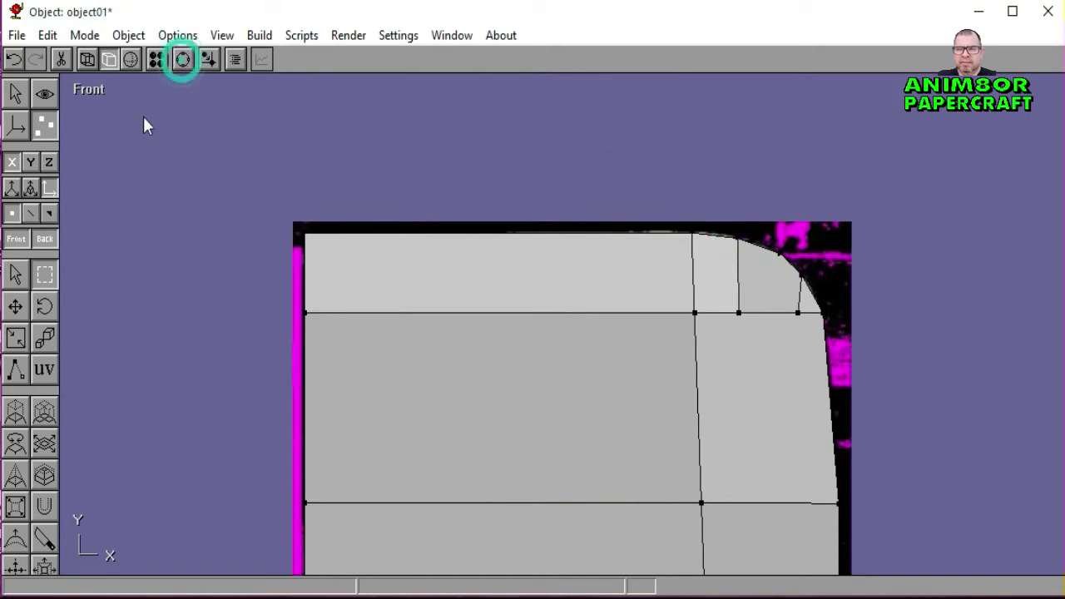
{"action": "left_click", "coordinate": [90, 61]}
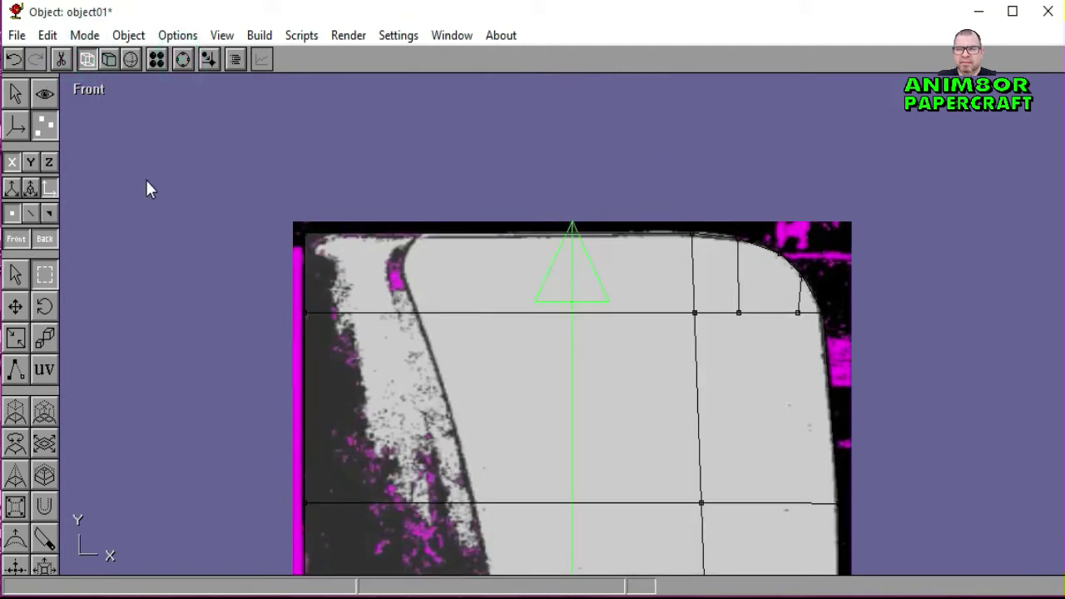
{"action": "left_click", "coordinate": [16, 97]}
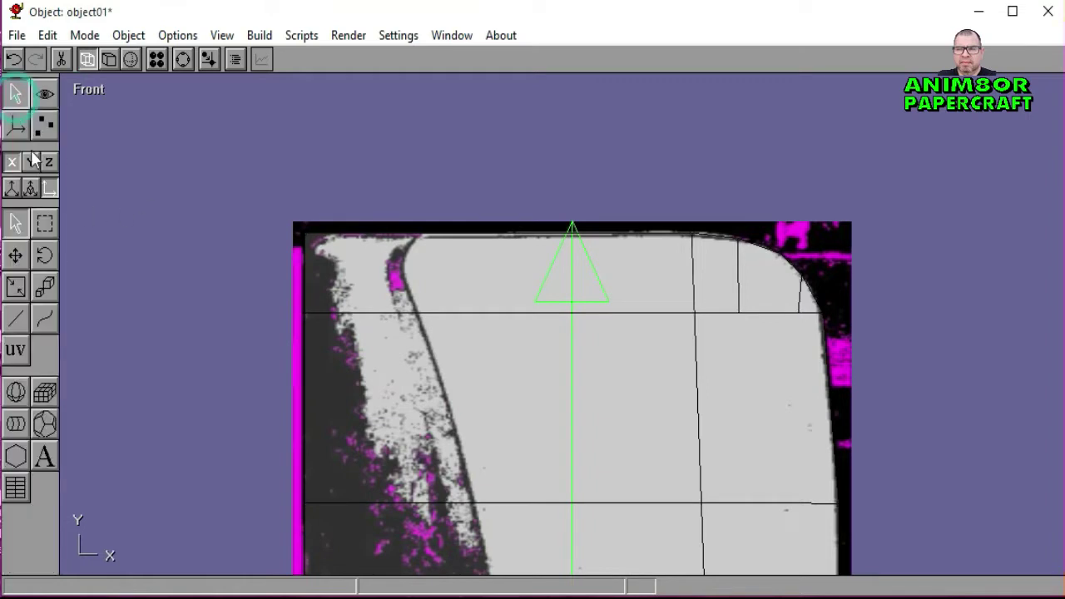
{"action": "left_click", "coordinate": [19, 225]}
{"action": "left_click", "coordinate": [822, 251]}
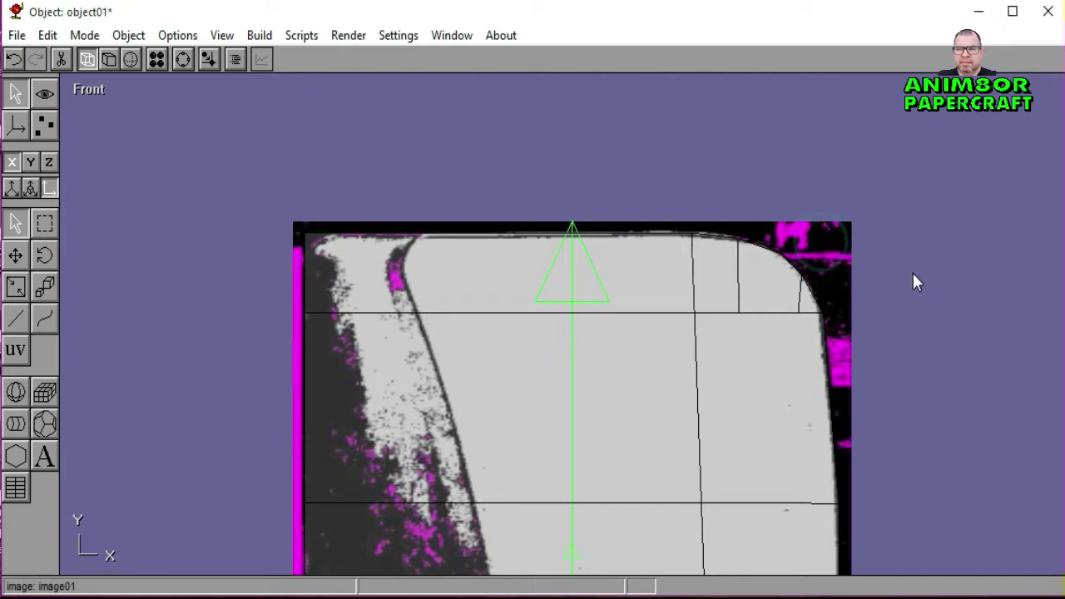
{"action": "left_click", "coordinate": [109, 59]}
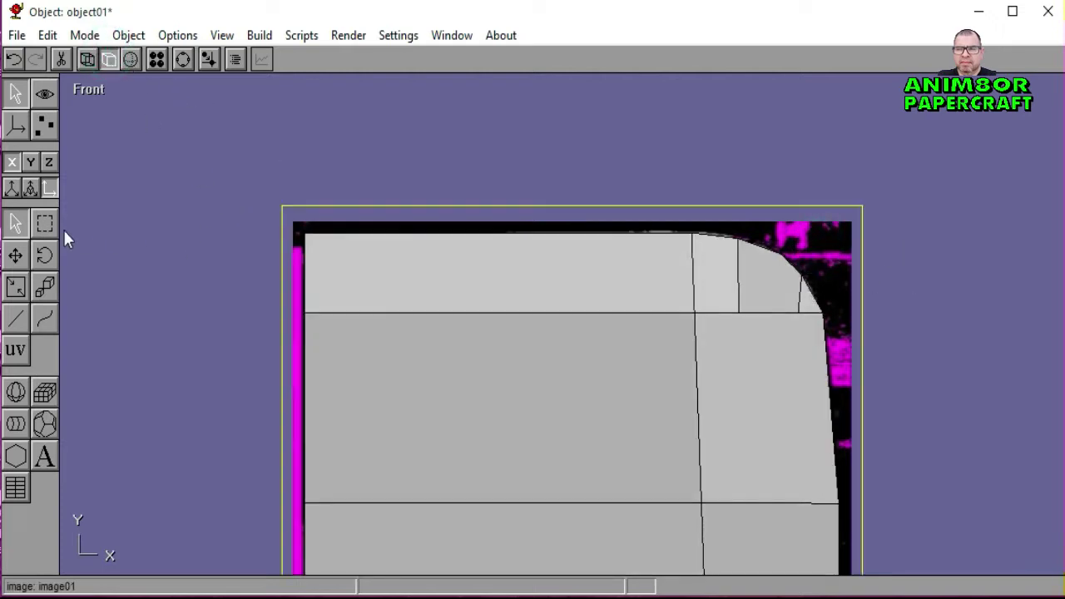
{"action": "left_click", "coordinate": [131, 219]}
{"action": "left_click", "coordinate": [293, 228]}
{"action": "key", "text": "Delete"}
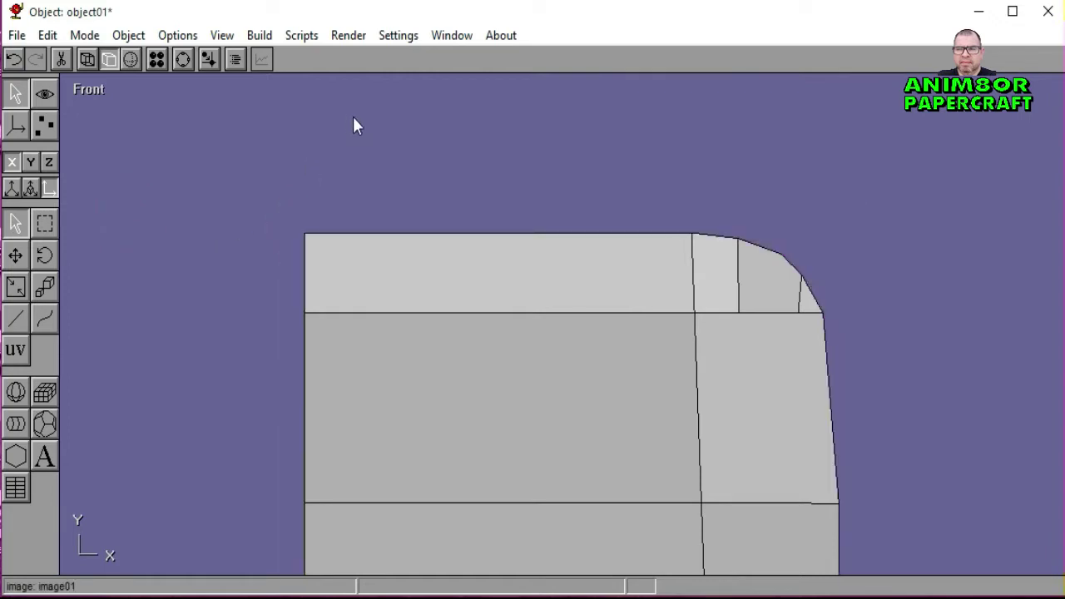
Step: Cut the mesh's faces horizontally with the knife at the heights of the two middle points on the rounded upper corner
{"action": "left_click", "coordinate": [87, 60]}
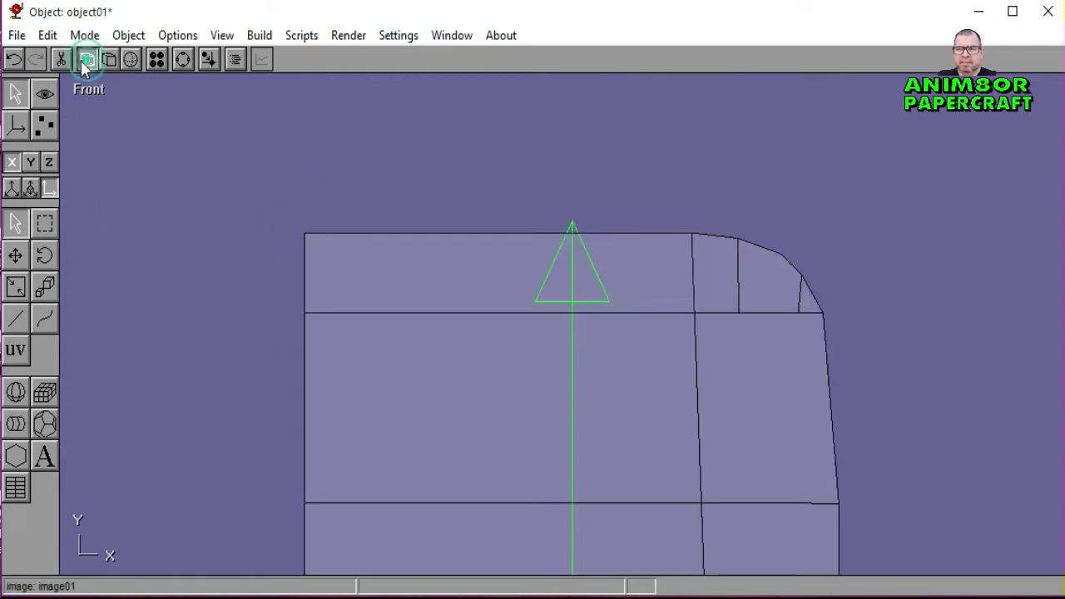
{"action": "left_click", "coordinate": [45, 125]}
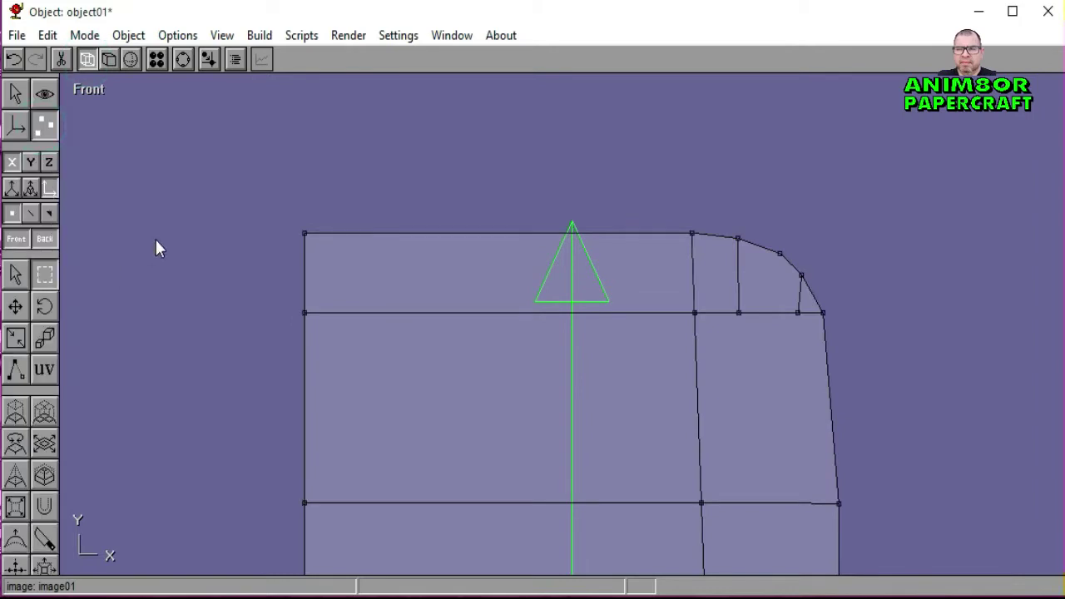
{"action": "left_click", "coordinate": [44, 541]}
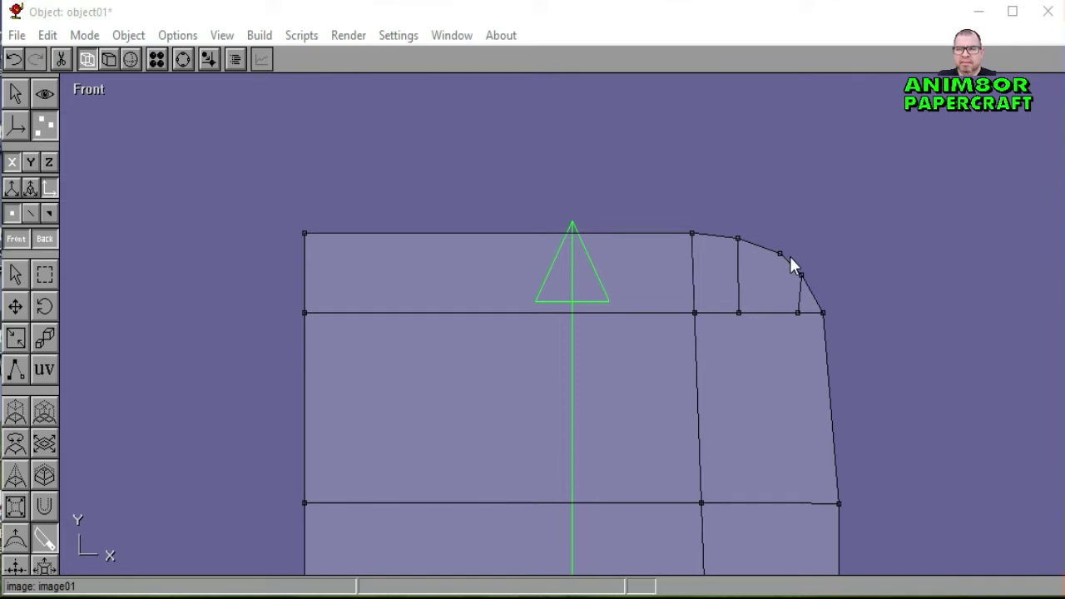
{"action": "left_click_drag", "start_coordinate": [790, 256], "coordinate": [284, 258]}
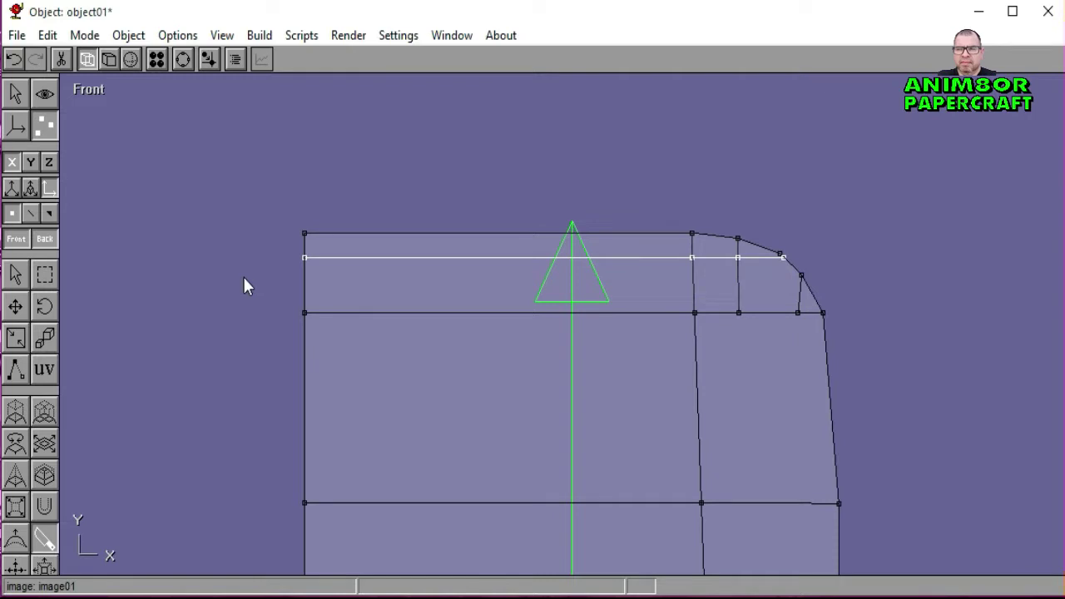
{"action": "left_click", "coordinate": [14, 61]}
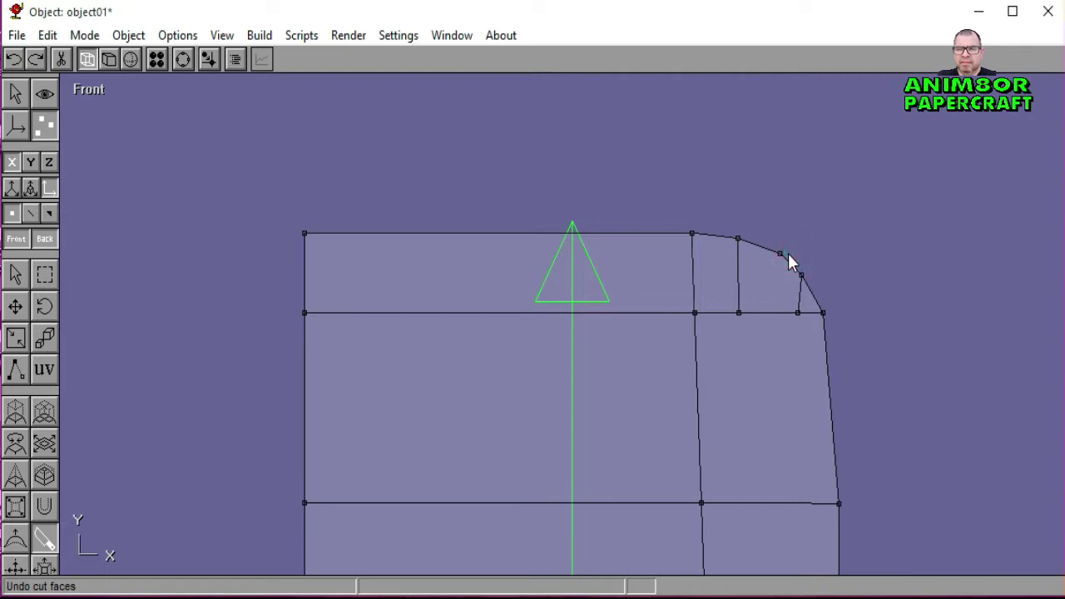
{"action": "left_click_drag", "start_coordinate": [788, 254], "coordinate": [279, 255]}
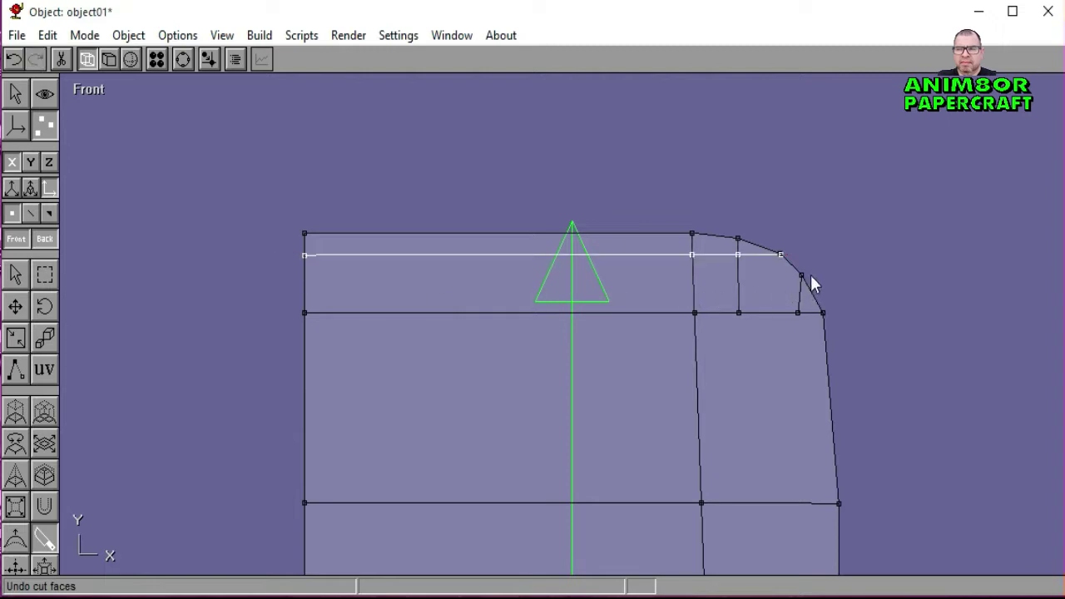
{"action": "left_click_drag", "start_coordinate": [807, 274], "coordinate": [282, 274]}
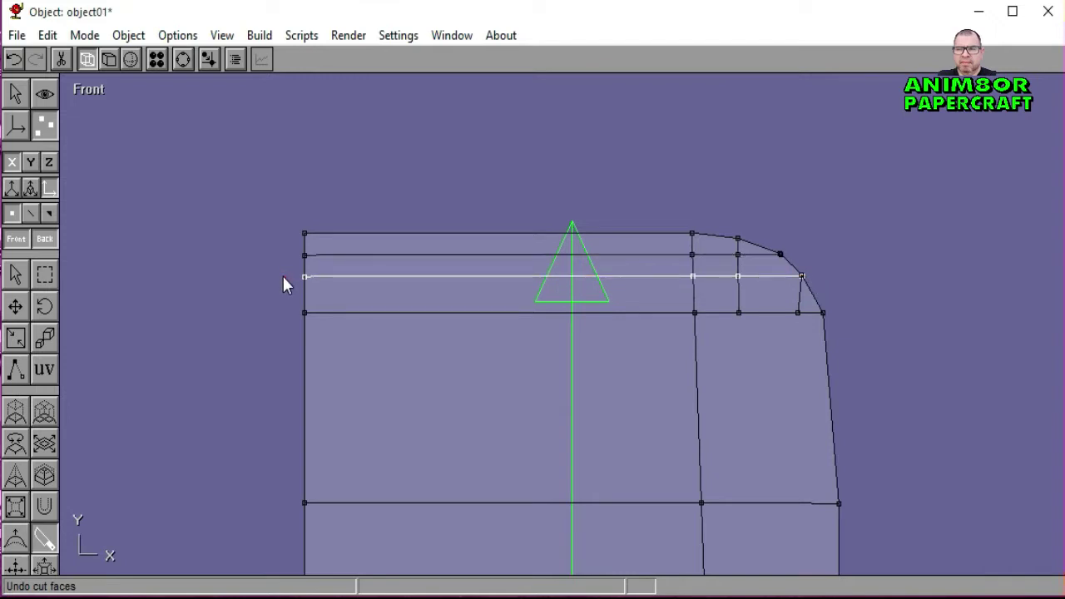
Step: Examine the newly cut rows against the side reference photo in the left view and from an angled view
{"action": "left_click", "coordinate": [44, 274]}
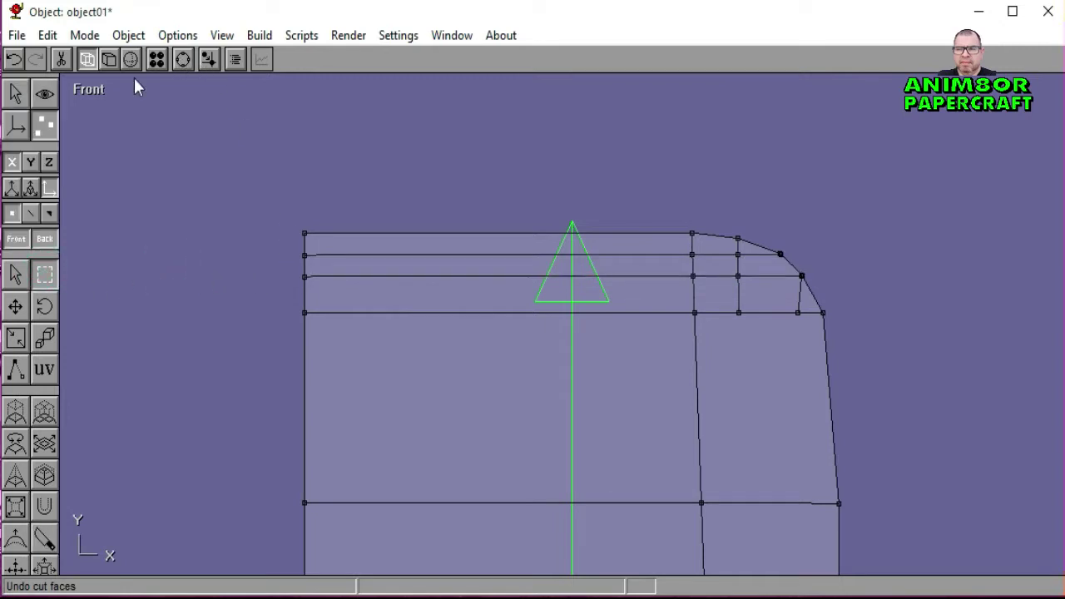
{"action": "left_click", "coordinate": [86, 88]}
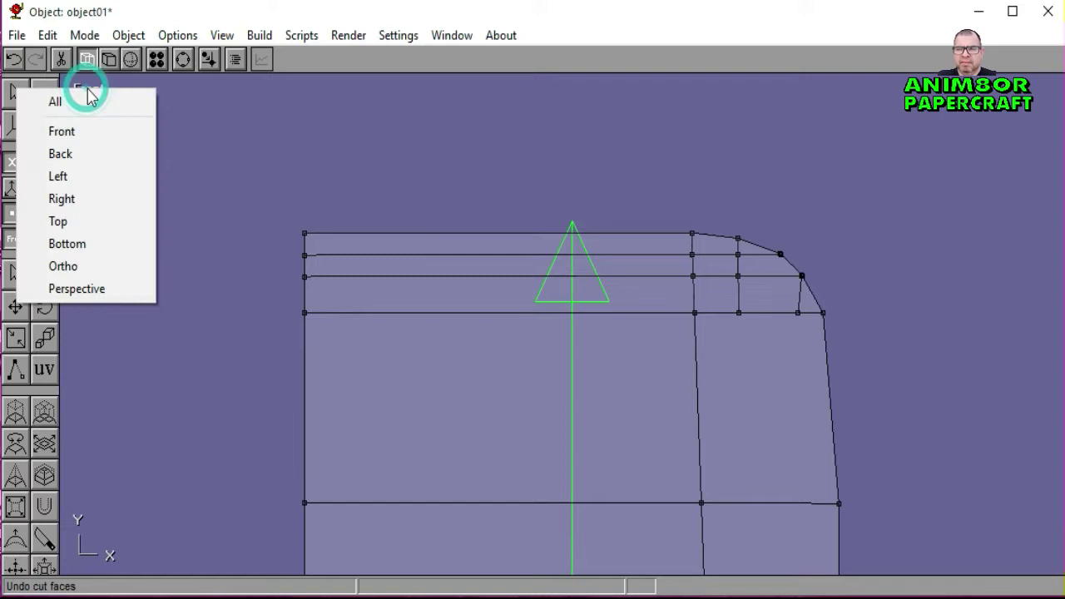
{"action": "left_click", "coordinate": [107, 182]}
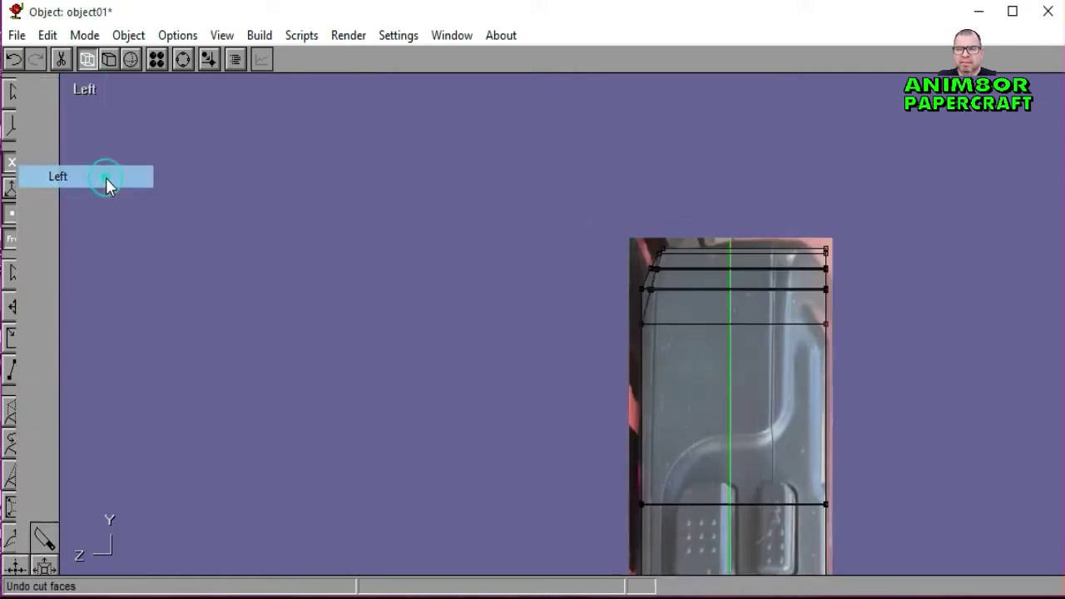
{"action": "left_click", "coordinate": [184, 59]}
{"action": "left_click_drag", "start_coordinate": [649, 291], "coordinate": [669, 371]}
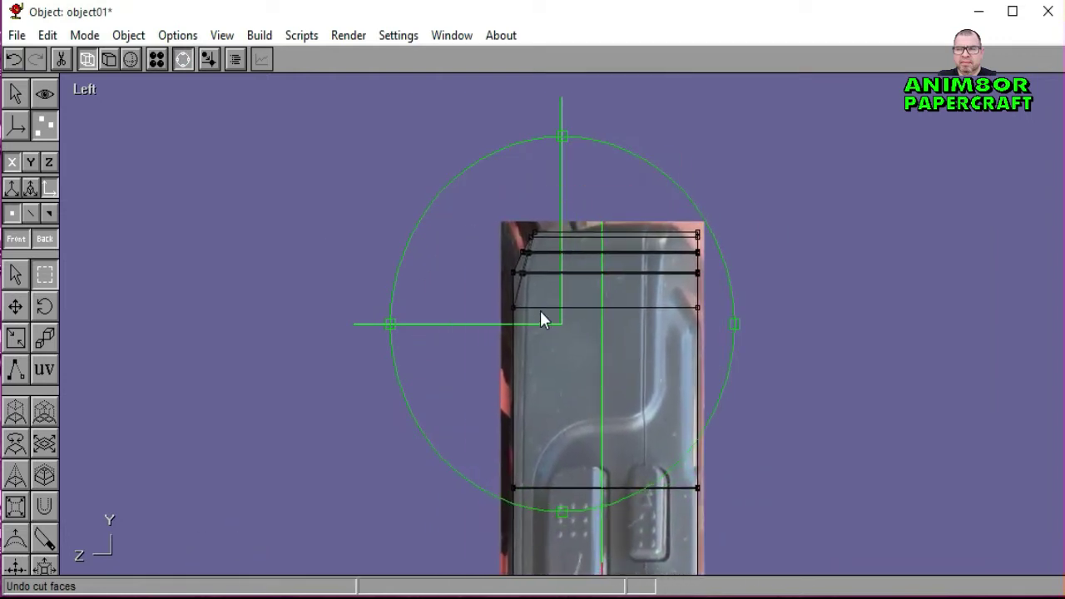
{"action": "scroll", "coordinate": [658, 349], "scroll_direction": "up", "scroll_amount": 5}
{"action": "left_click_drag", "start_coordinate": [625, 347], "coordinate": [561, 310]}
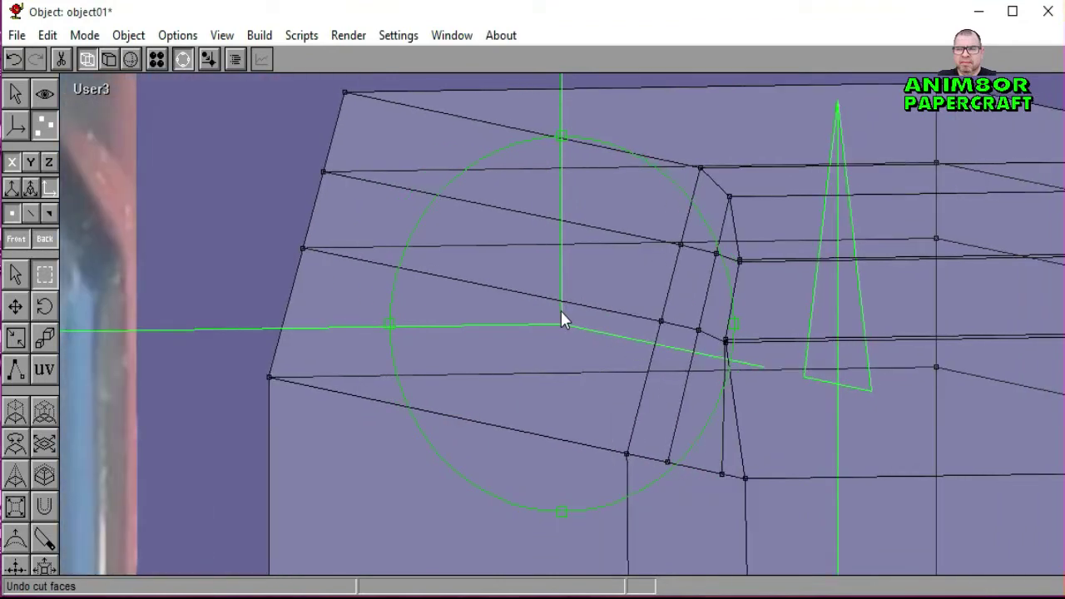
{"action": "left_click", "coordinate": [185, 60]}
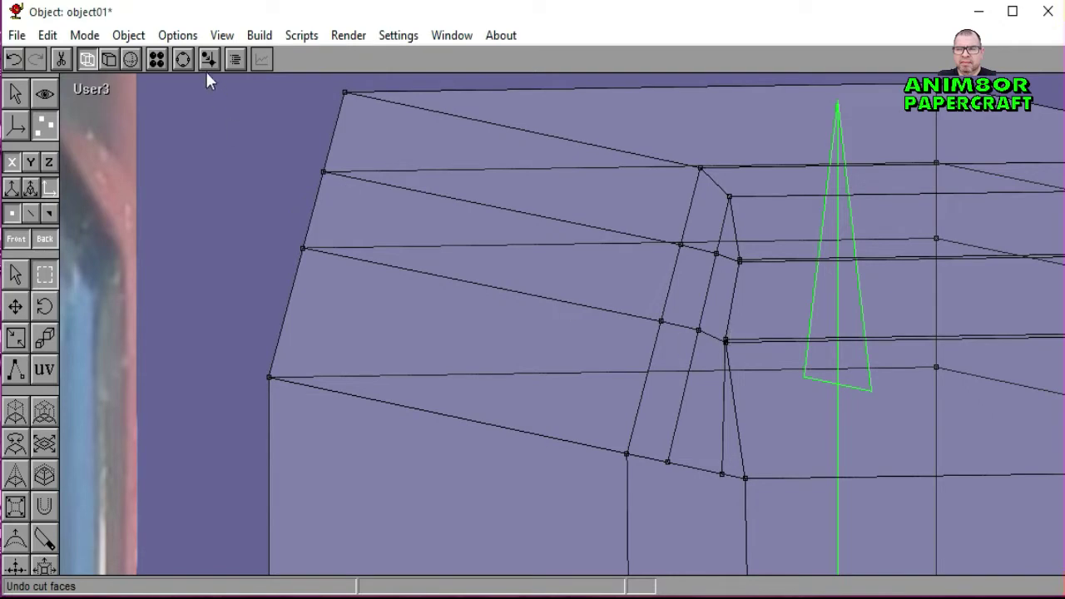
{"action": "left_click", "coordinate": [184, 60]}
{"action": "left_click_drag", "start_coordinate": [591, 355], "coordinate": [600, 360]}
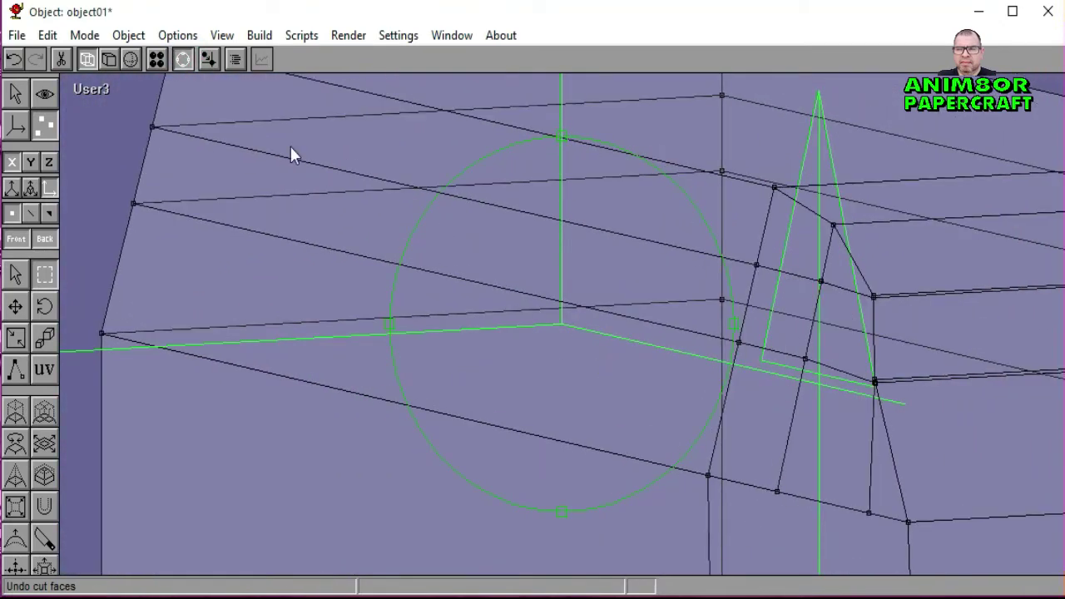
{"action": "left_click", "coordinate": [184, 60]}
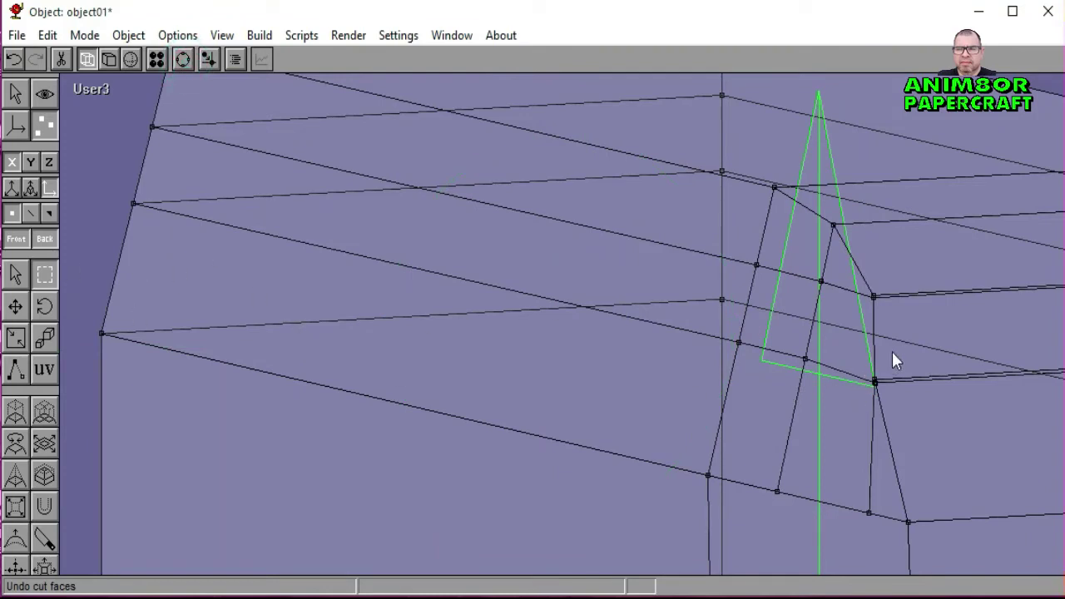
Step: Select the outer corner points of the two cut rows, locate them in the left view and deselect them
{"action": "left_click", "coordinate": [872, 295]}
{"action": "left_click", "coordinate": [184, 60]}
{"action": "mouse_move", "coordinate": [656, 387]}
{"action": "left_mouse_down"}
{"action": "mouse_move", "coordinate": [640, 386]}
{"action": "mouse_move", "coordinate": [651, 387]}
{"action": "left_mouse_up"}
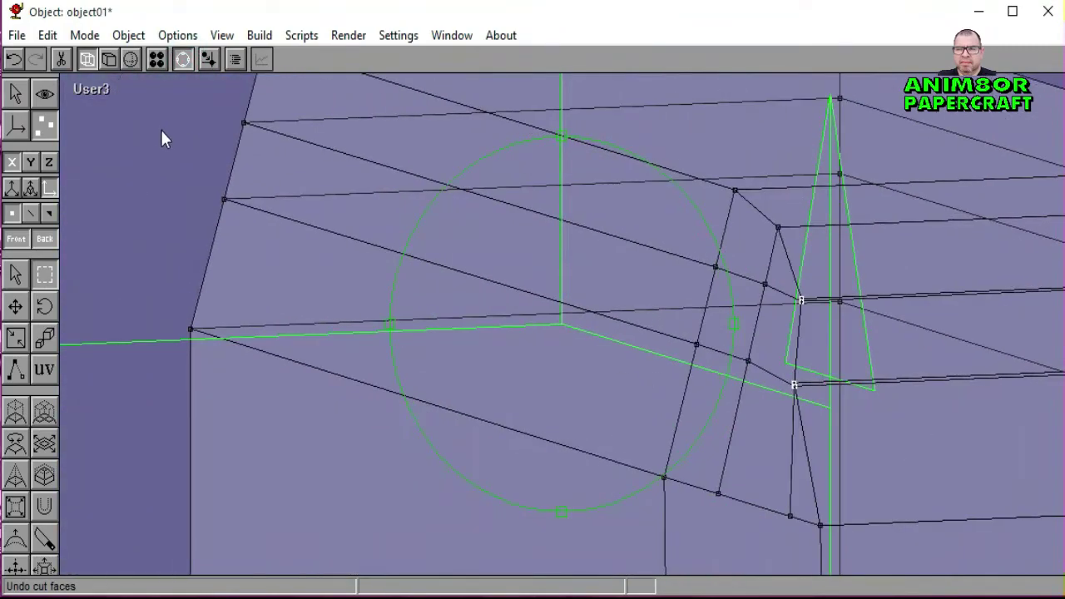
{"action": "left_click", "coordinate": [92, 89]}
{"action": "left_click", "coordinate": [79, 174]}
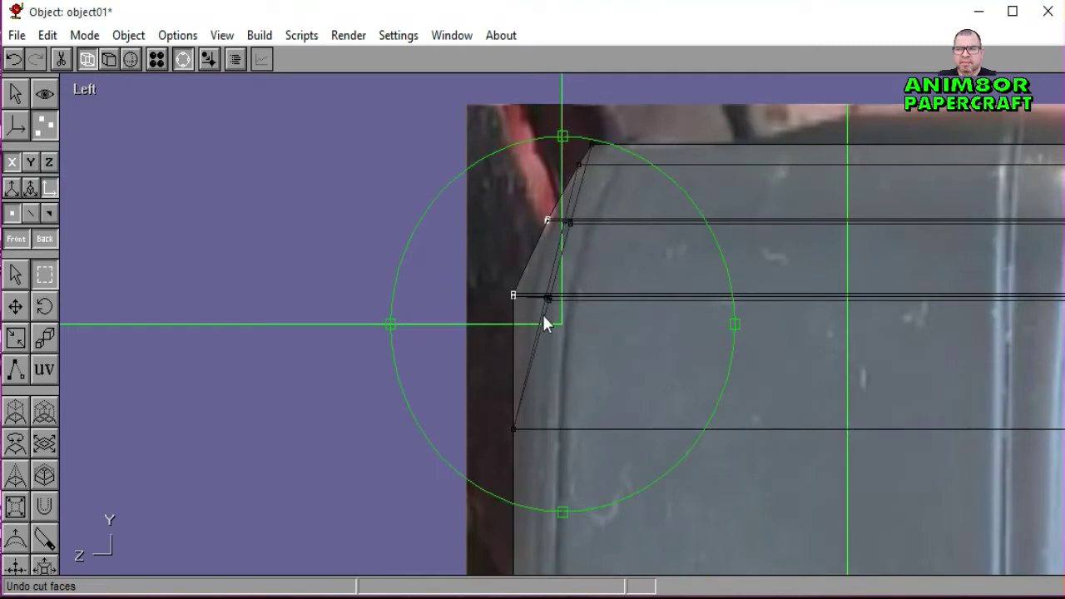
{"action": "left_click", "coordinate": [184, 60]}
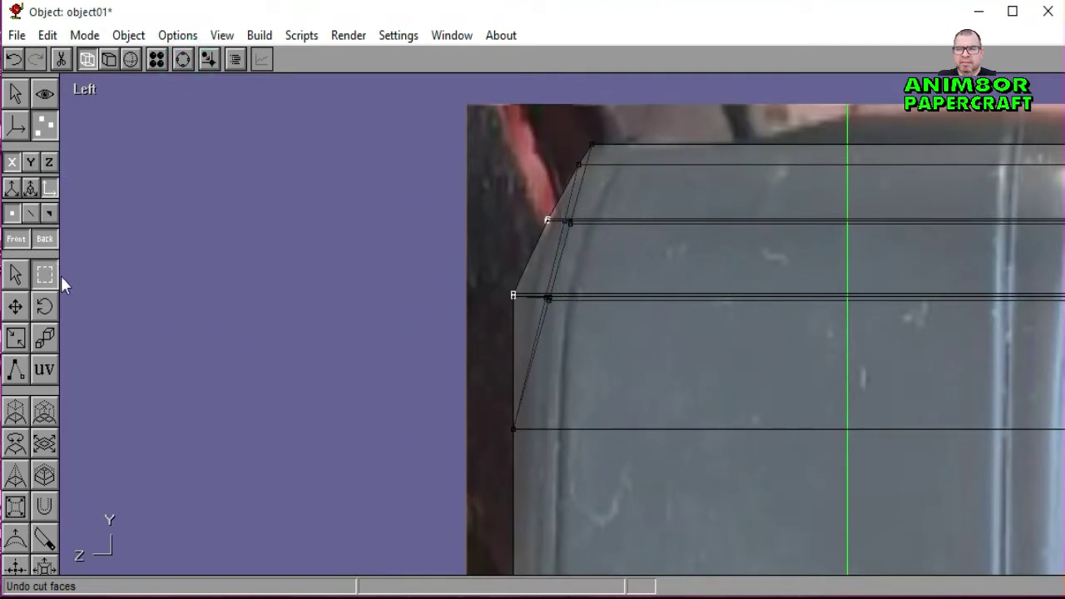
{"action": "left_click", "coordinate": [191, 290]}
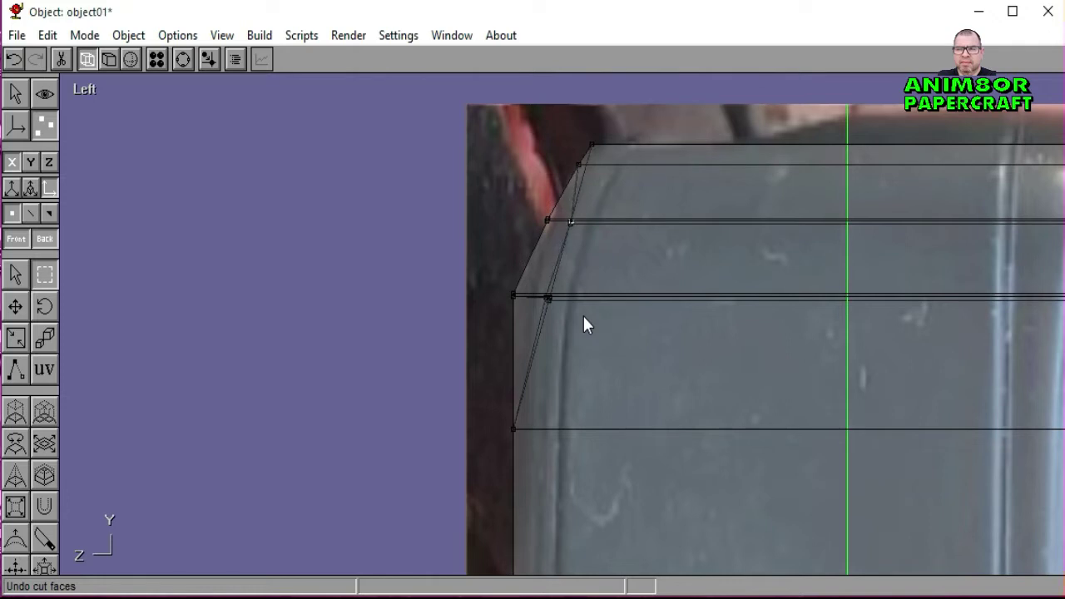
Step: Select only the inner points of the two cut rows in the left view and move them outward toward the slanted edge
{"action": "left_click_drag", "start_coordinate": [538, 291], "coordinate": [567, 312]}
{"action": "left_click_drag", "start_coordinate": [468, 121], "coordinate": [710, 362]}
{"action": "left_click", "coordinate": [447, 275]}
{"action": "left_click_drag", "start_coordinate": [593, 214], "coordinate": [541, 325]}
{"action": "left_click", "coordinate": [413, 236]}
{"action": "left_click", "coordinate": [572, 318]}
{"action": "key", "text": "Left"}
{"action": "key", "text": "Left"}
{"action": "key", "text": "Left"}
{"action": "key", "text": "Left"}
{"action": "key", "text": "Left"}
{"action": "key", "text": "Left"}
{"action": "key", "text": "Left"}
{"action": "key", "text": "Left"}
{"action": "key", "text": "Left"}
{"action": "key", "text": "Left"}
{"action": "key", "text": "Left"}
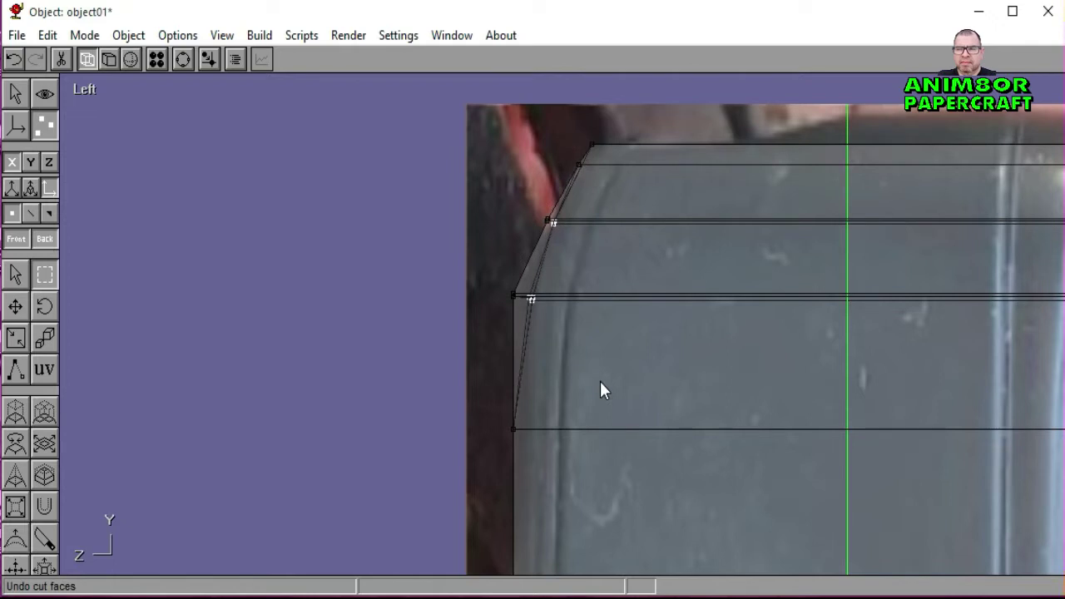
Step: Enable the Y and Z axes and move the cut rows' inner points outward to line up with the slanted edge's outline
{"action": "left_click", "coordinate": [30, 164]}
{"action": "left_click", "coordinate": [47, 161]}
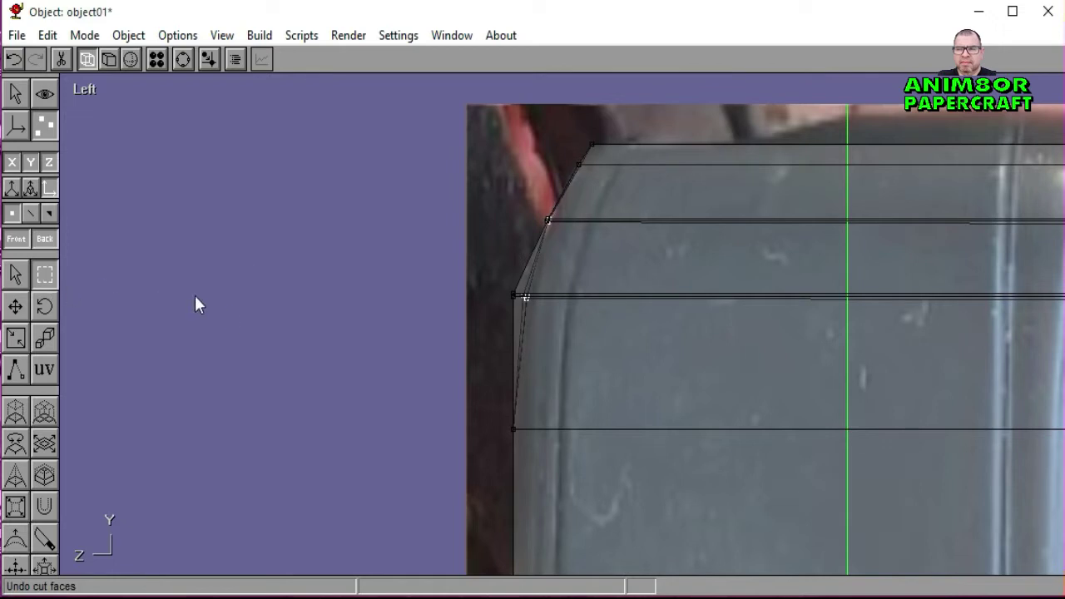
{"action": "left_click", "coordinate": [516, 291]}
{"action": "key", "text": "Left"}
{"action": "key", "text": "Left"}
{"action": "key", "text": "Left"}
{"action": "key", "text": "Left"}
{"action": "key", "text": "Left"}
{"action": "key", "text": "Left"}
{"action": "key", "text": "Left"}
{"action": "key", "text": "Left"}
{"action": "key", "text": "Left"}
{"action": "key", "text": "Left"}
{"action": "key", "text": "Left"}
{"action": "key", "text": "Left"}
{"action": "key", "text": "Left"}
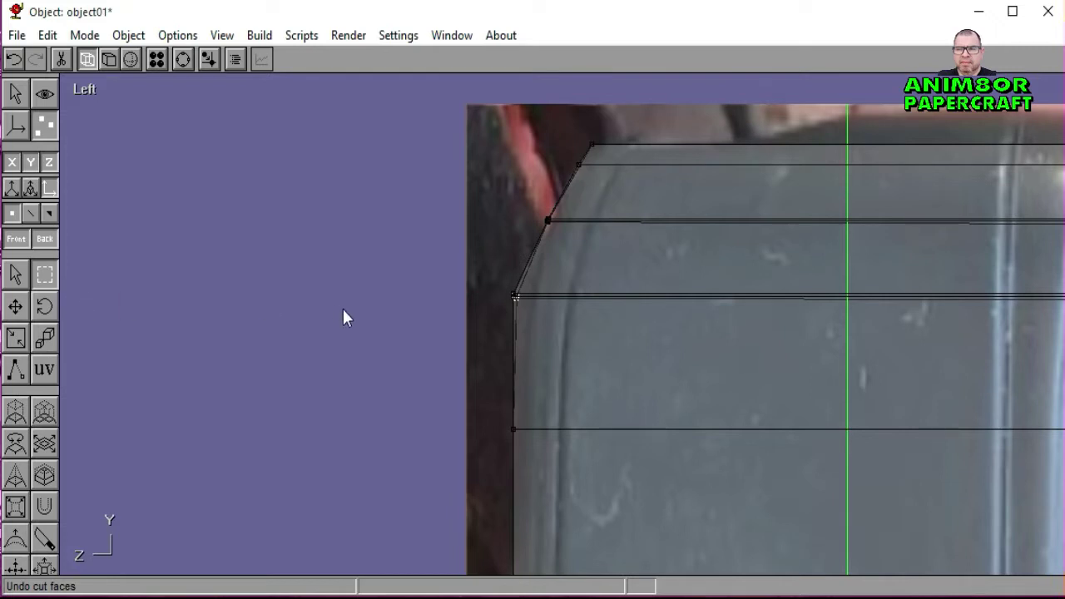
{"action": "key", "text": "Left"}
{"action": "left_click_drag", "start_coordinate": [492, 182], "coordinate": [606, 344]}
{"action": "left_click", "coordinate": [582, 377]}
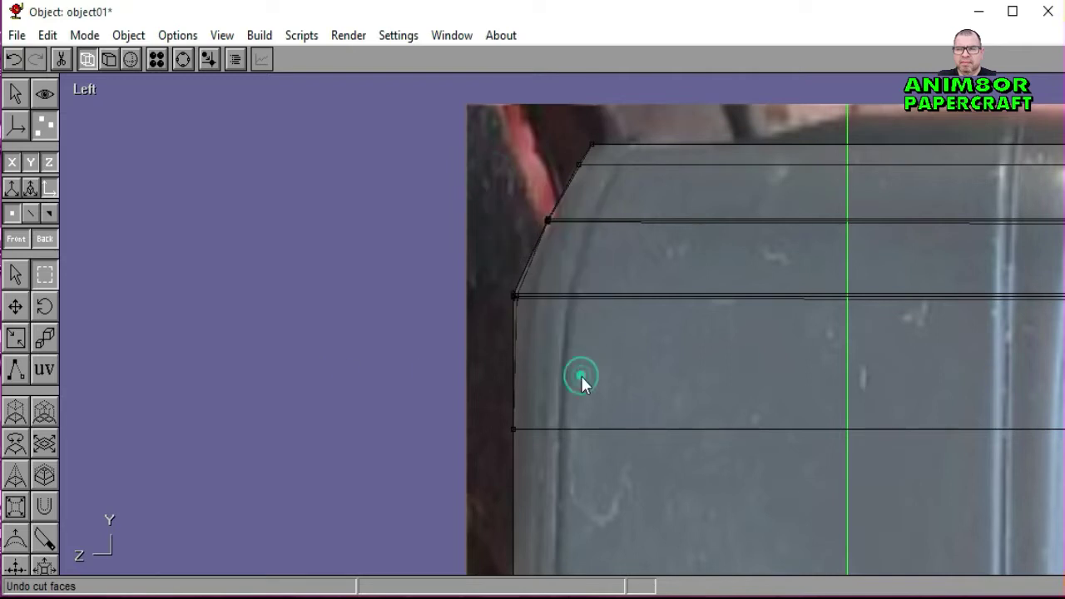
Step: Show the mesh in solid display and examine its upper corner from the side in the perspective view
{"action": "left_click", "coordinate": [109, 59]}
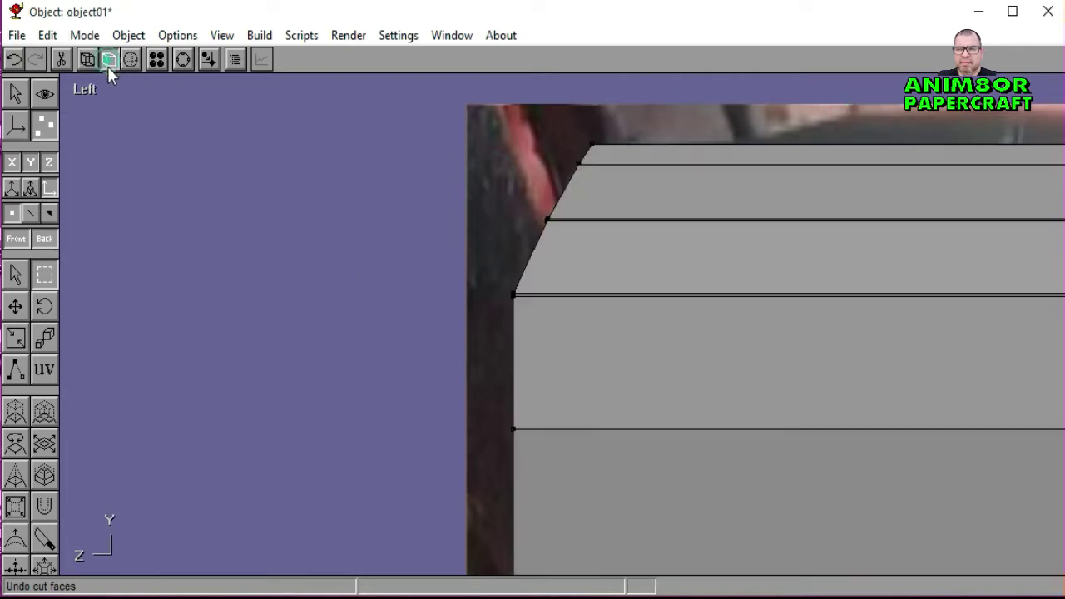
{"action": "left_click", "coordinate": [86, 90]}
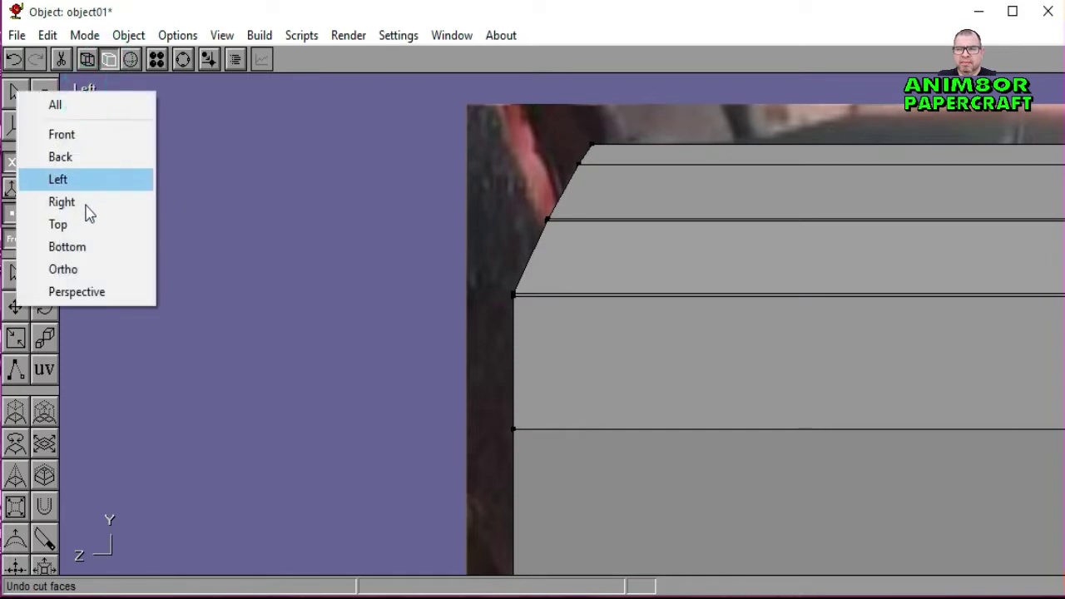
{"action": "left_click", "coordinate": [99, 288]}
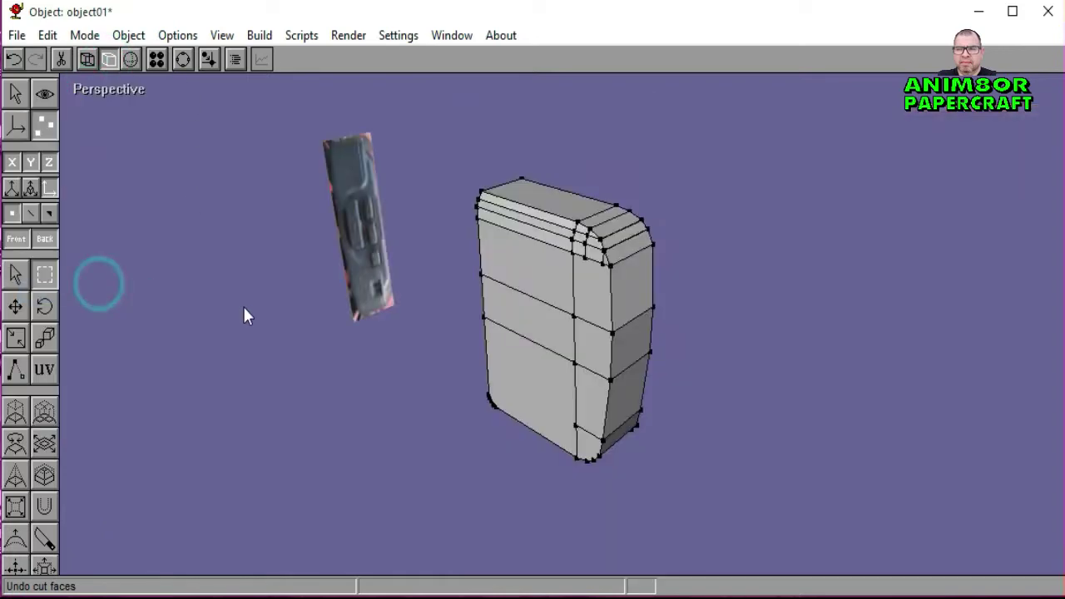
{"action": "left_click", "coordinate": [177, 59]}
{"action": "left_click_drag", "start_coordinate": [520, 319], "coordinate": [569, 325]}
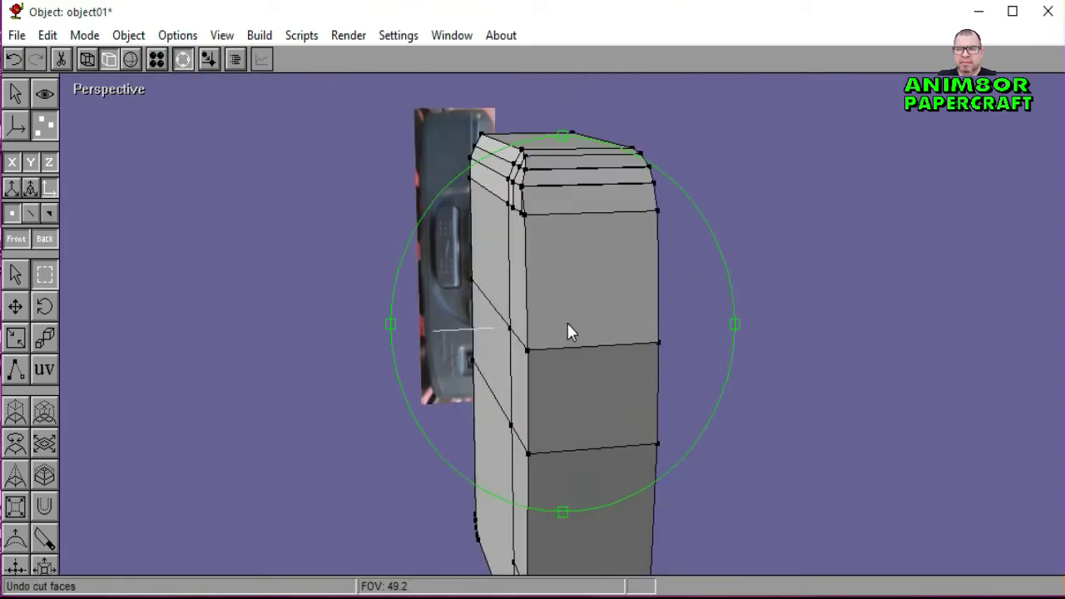
Step: Check the mesh's rounded upper corner in smooth shading from an angle, return to solid display with edges and leave view rotation
{"action": "left_click", "coordinate": [131, 59]}
{"action": "mouse_move", "coordinate": [416, 269]}
{"action": "left_mouse_down"}
{"action": "mouse_move", "coordinate": [580, 326]}
{"action": "mouse_move", "coordinate": [720, 352]}
{"action": "mouse_move", "coordinate": [707, 303]}
{"action": "mouse_move", "coordinate": [689, 288]}
{"action": "mouse_move", "coordinate": [625, 306]}
{"action": "mouse_move", "coordinate": [612, 326]}
{"action": "left_mouse_up"}
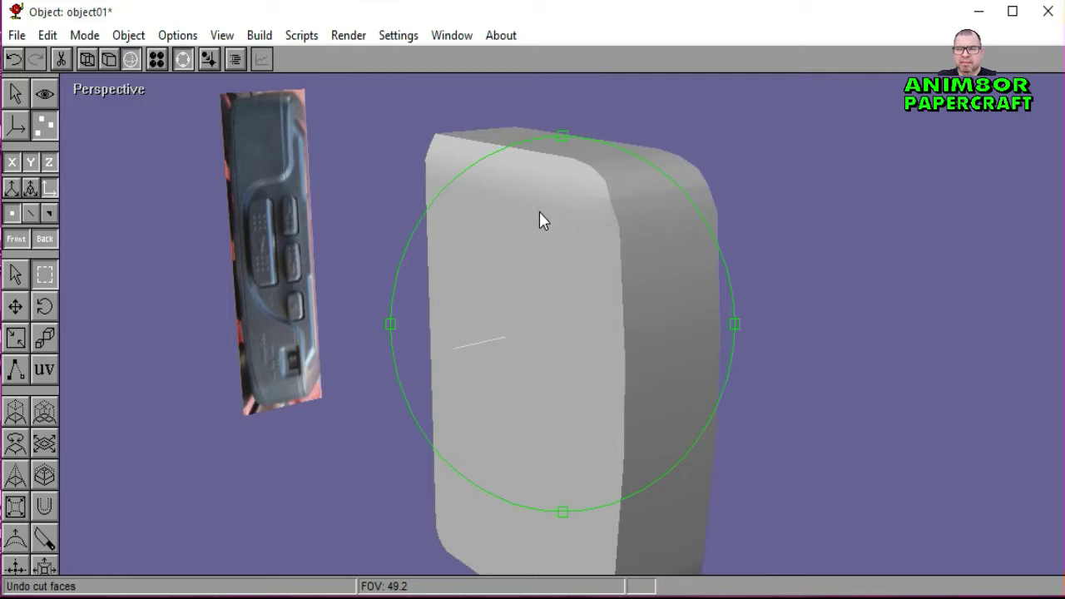
{"action": "left_click", "coordinate": [109, 59]}
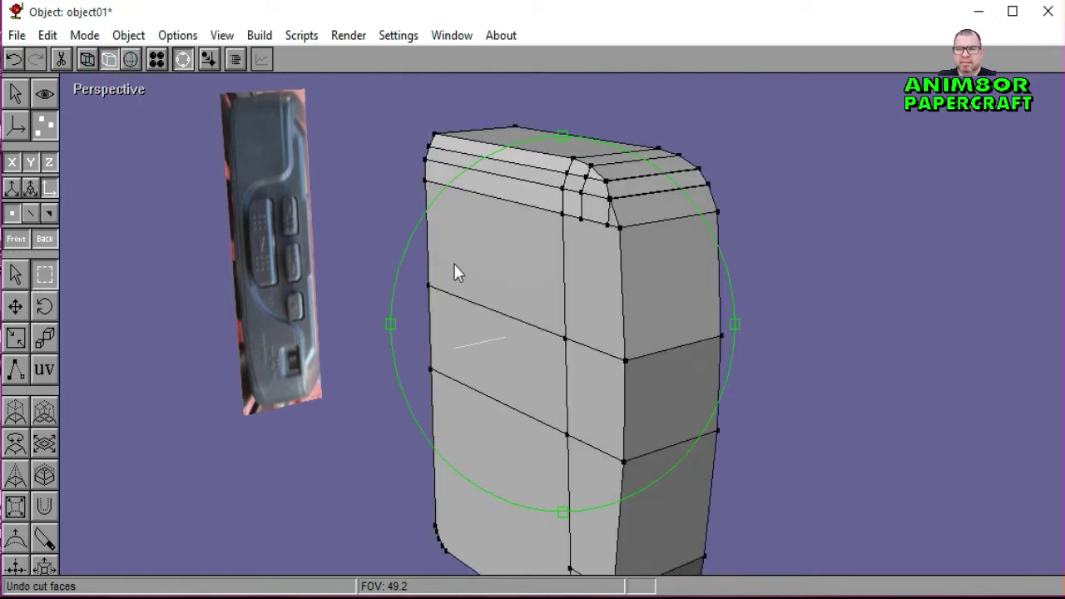
{"action": "left_click", "coordinate": [181, 59]}
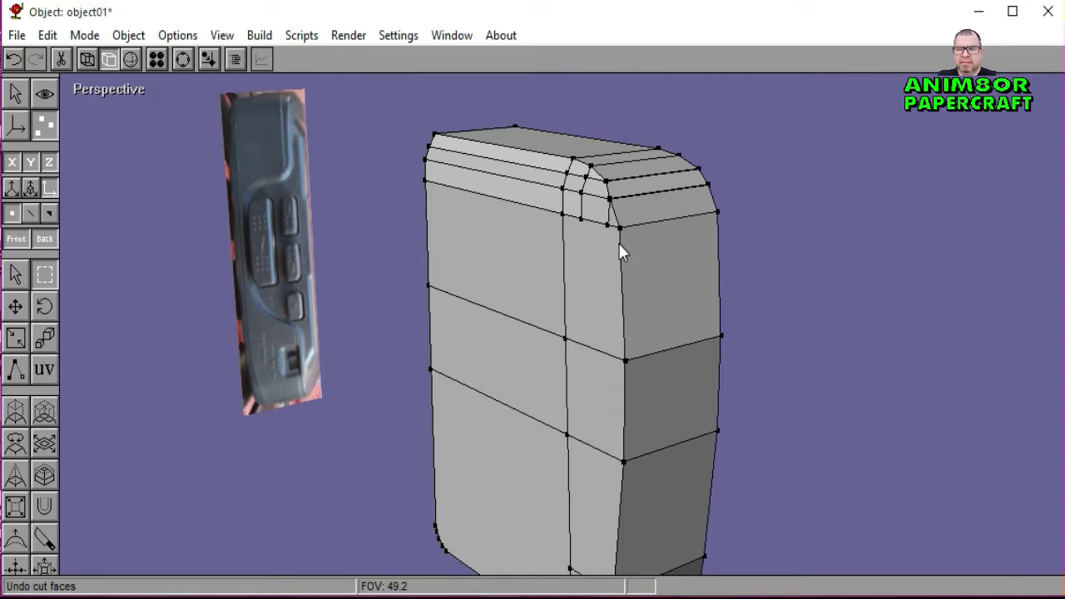
Step: Save the project as WALKMAN 00 in Anim8or format in the WALKMAN SONY folder
{"action": "left_click", "coordinate": [17, 35]}
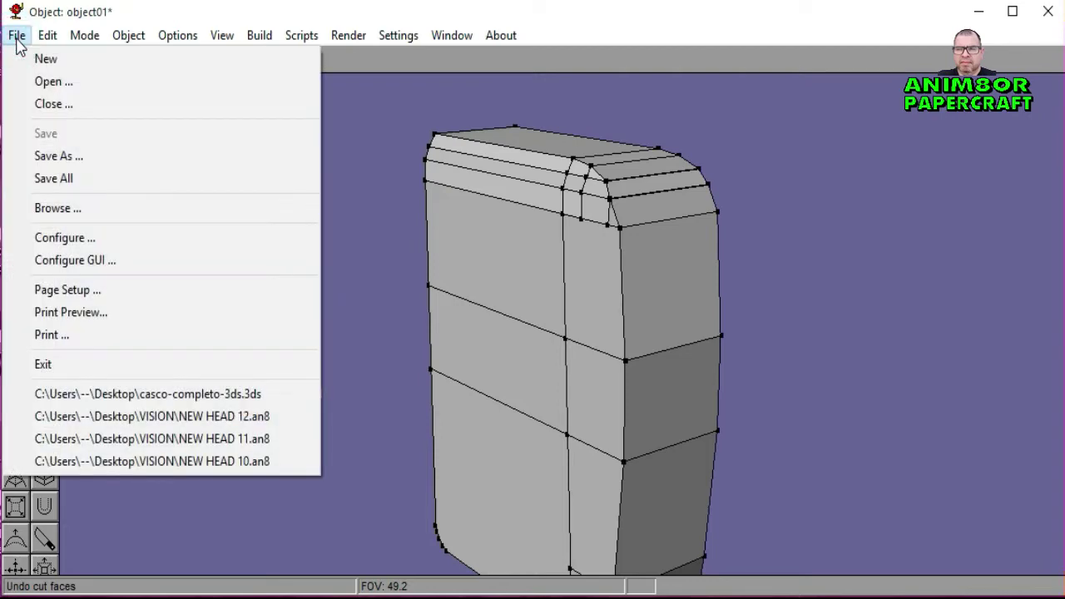
{"action": "left_click", "coordinate": [100, 158]}
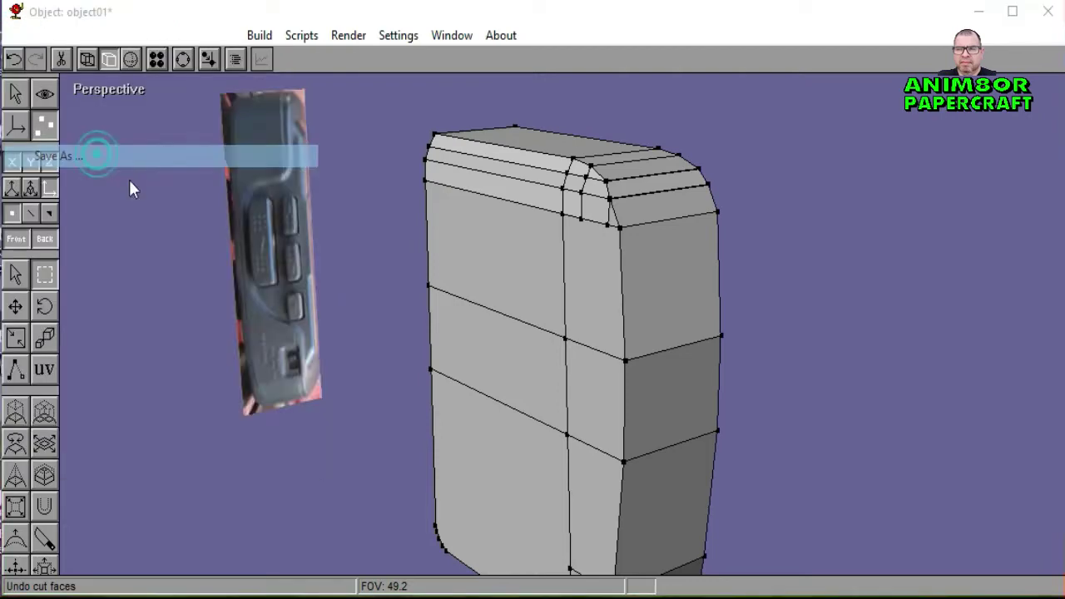
{"action": "left_click", "coordinate": [308, 431]}
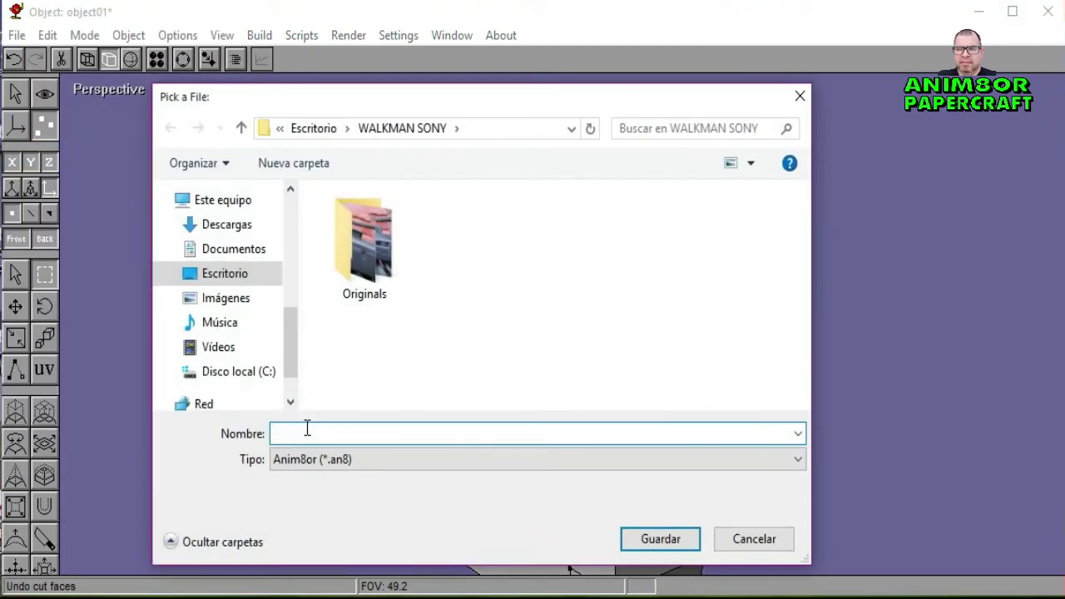
{"action": "type", "text": "WALKMAN 00"}
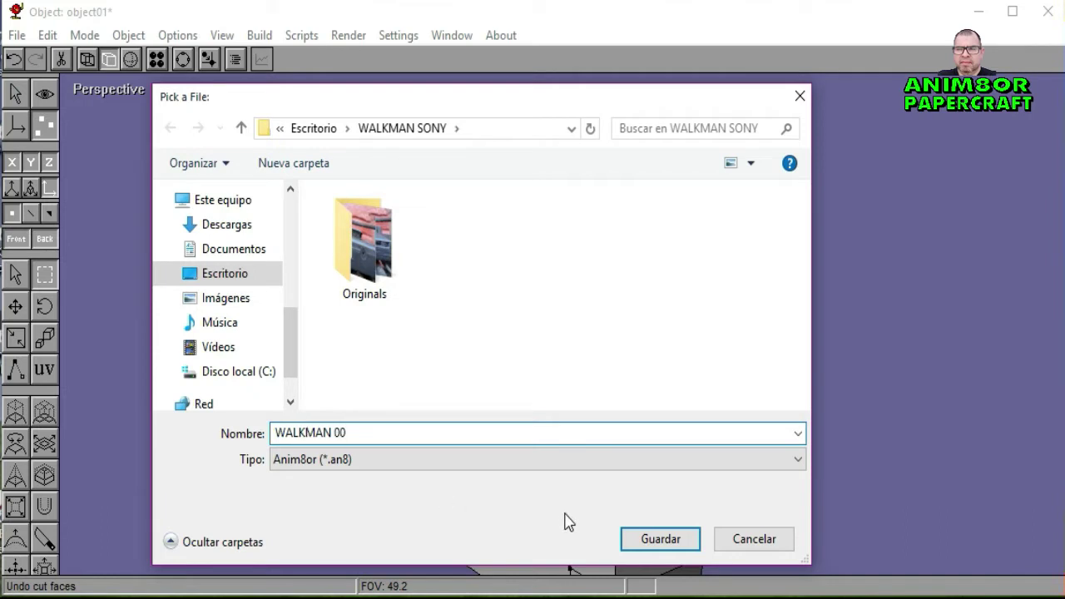
{"action": "left_click", "coordinate": [683, 541]}
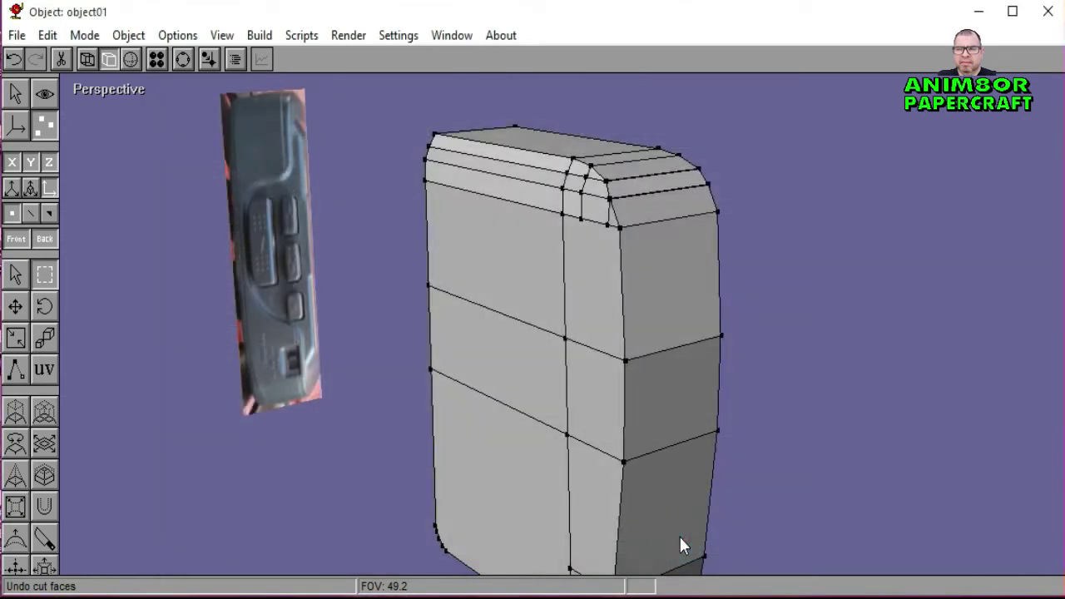
Step: Save a second copy of the project in the same folder as WALKMAN 01
{"action": "left_click", "coordinate": [16, 36]}
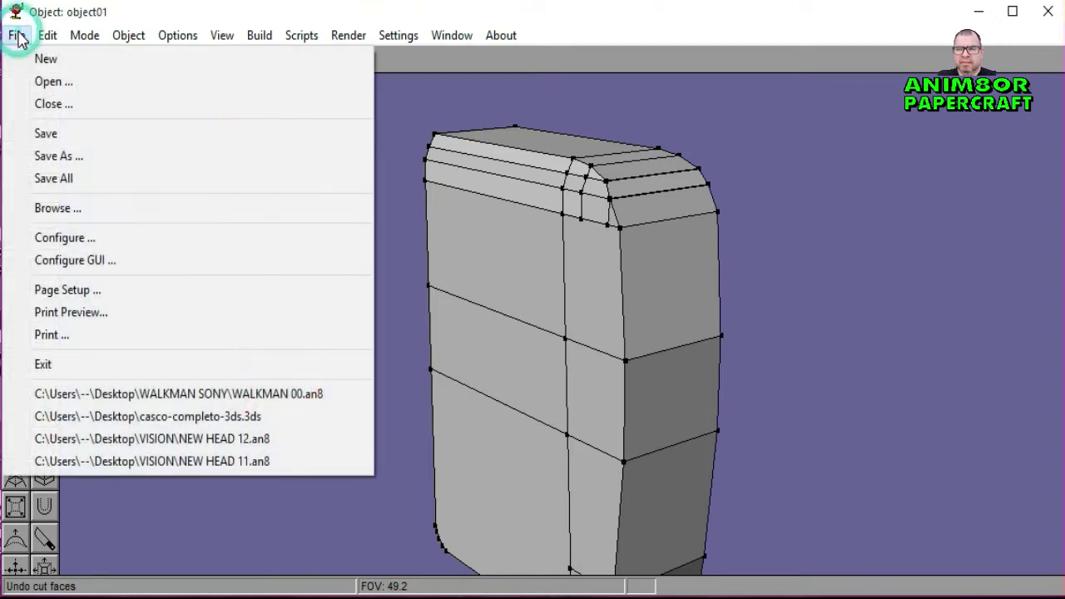
{"action": "left_click", "coordinate": [73, 157]}
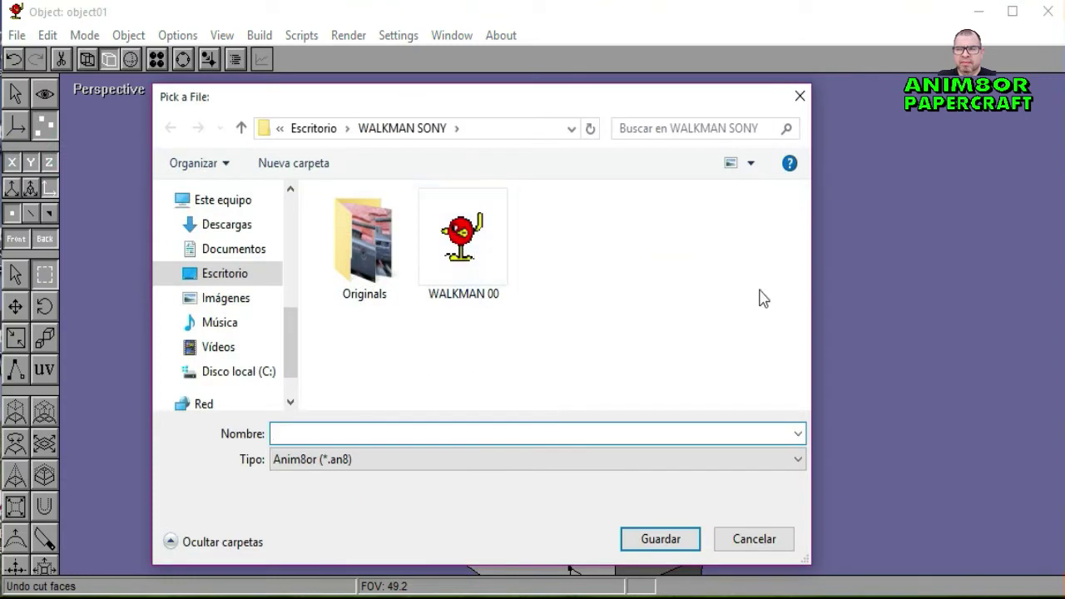
{"action": "left_click", "coordinate": [490, 273]}
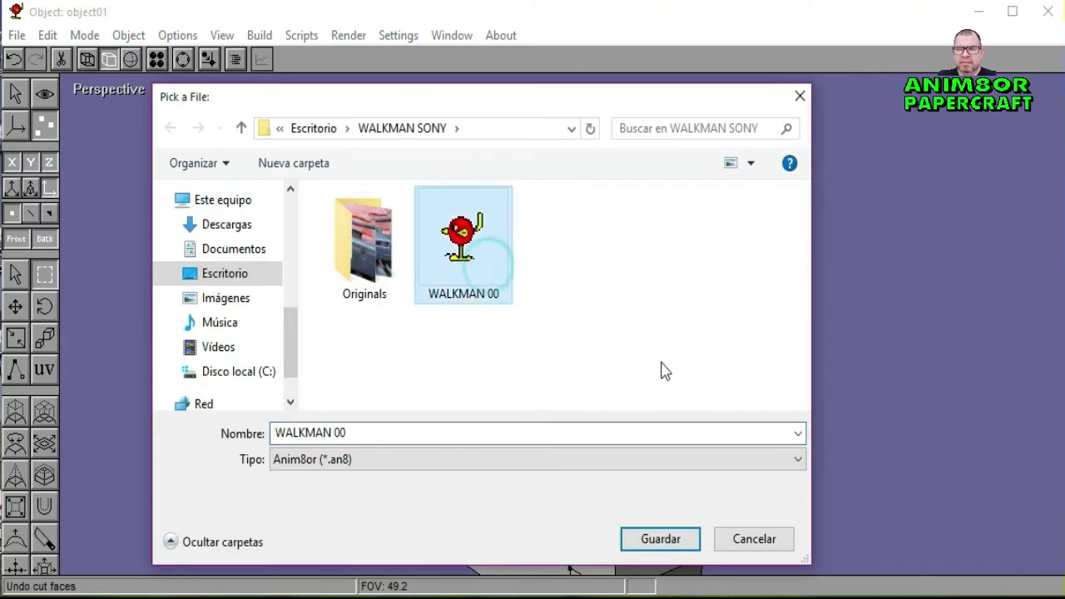
{"action": "left_click", "coordinate": [357, 433]}
{"action": "double_click", "coordinate": [357, 433]}
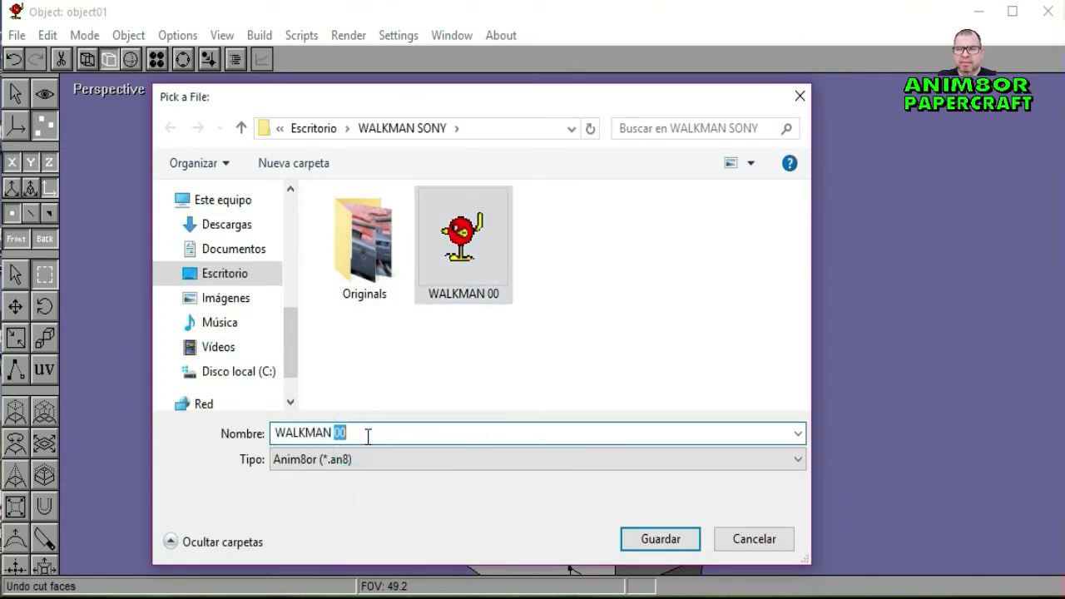
{"action": "type", "text": "01"}
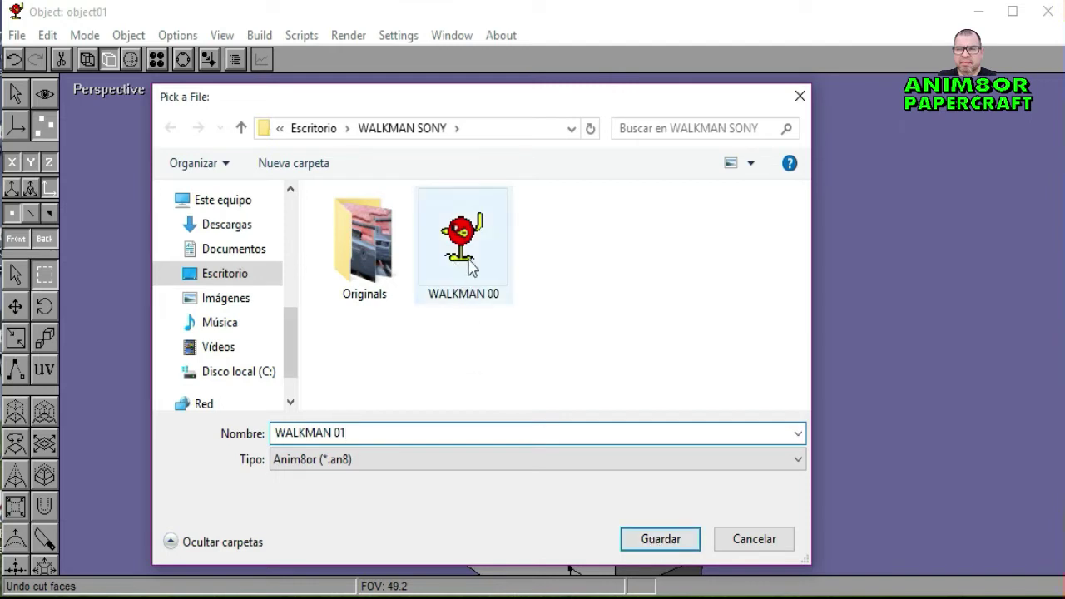
{"action": "left_click", "coordinate": [668, 543]}
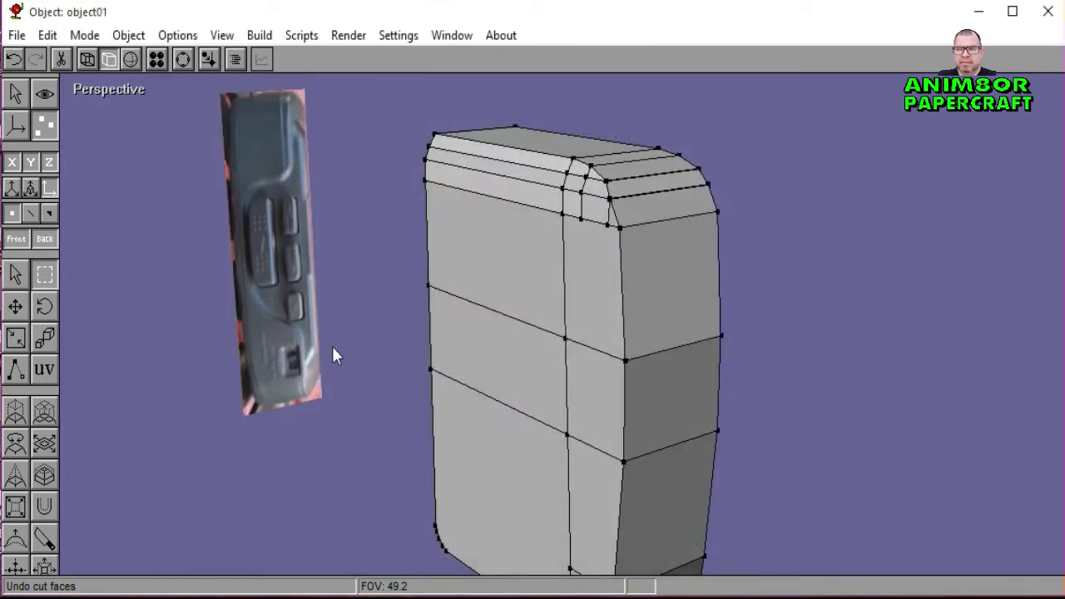
Step: Check the WALKMAN 00 and WALKMAN 01 files in the desktop's WALKMAN SONY folder, then return to the model in Anim8or
{"action": "left_click", "coordinate": [979, 12]}
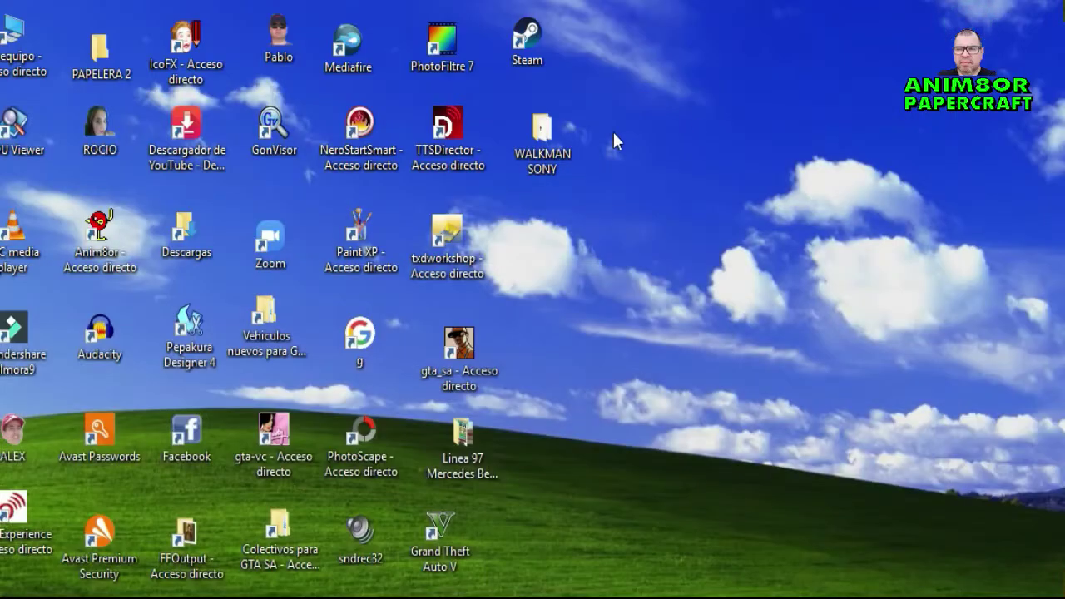
{"action": "double_click", "coordinate": [539, 154]}
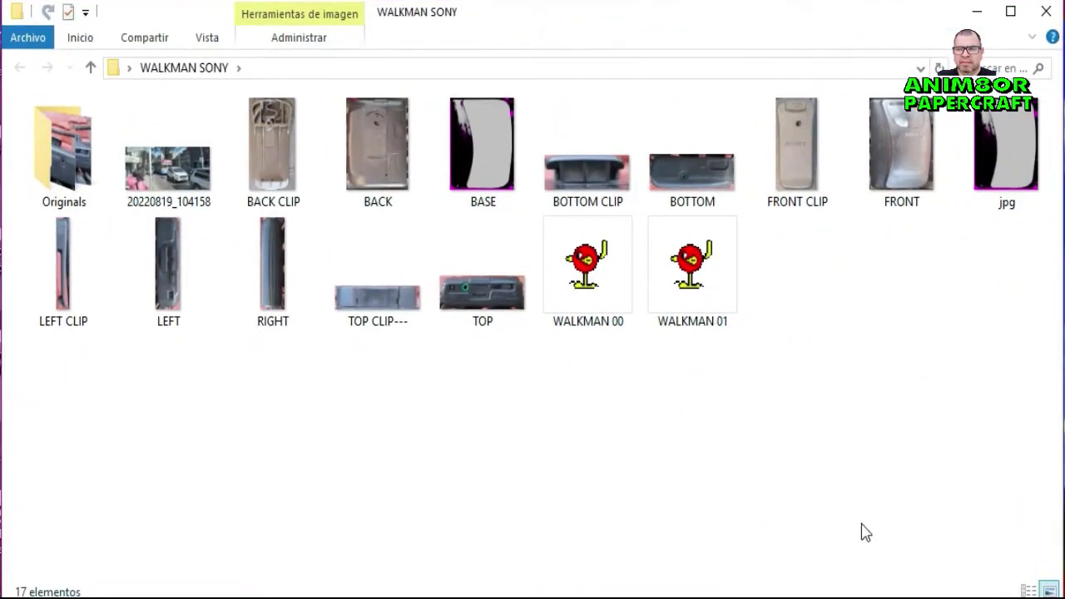
{"action": "left_click", "coordinate": [578, 312]}
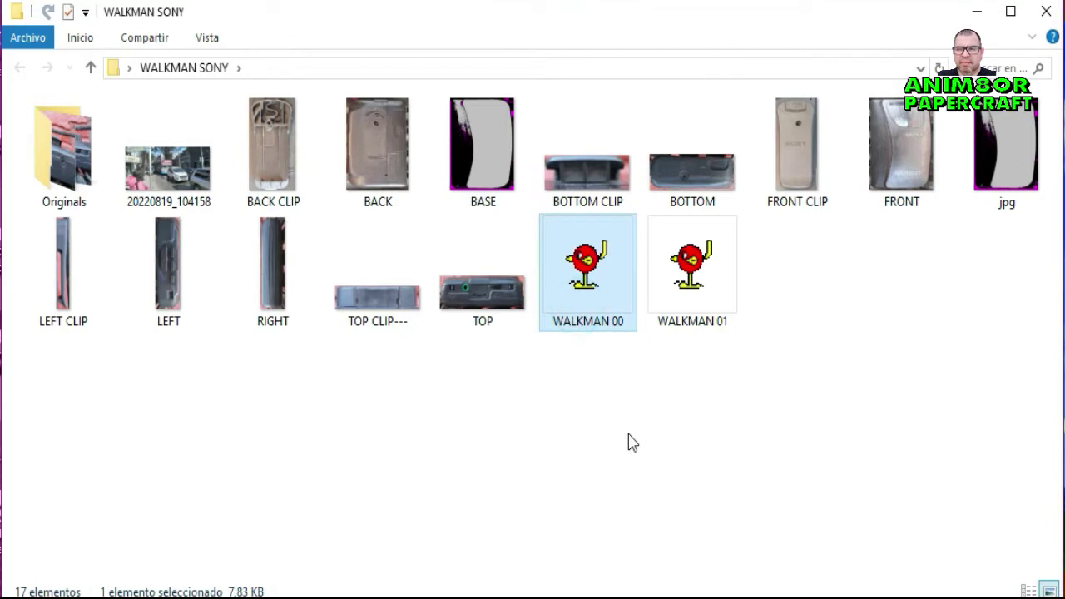
{"action": "left_click", "coordinate": [701, 313]}
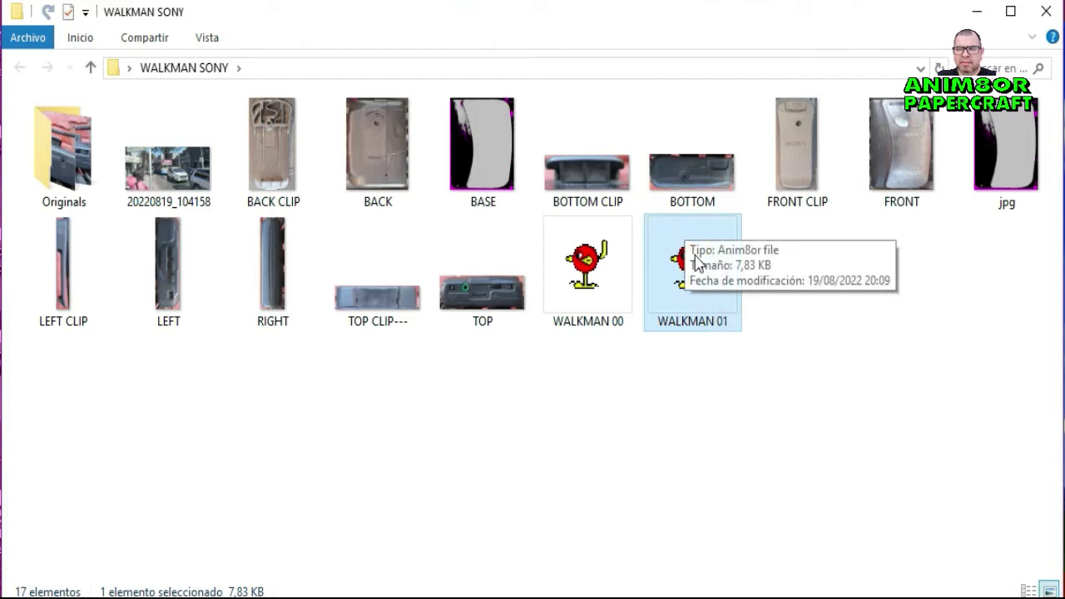
{"action": "left_click", "coordinate": [588, 291]}
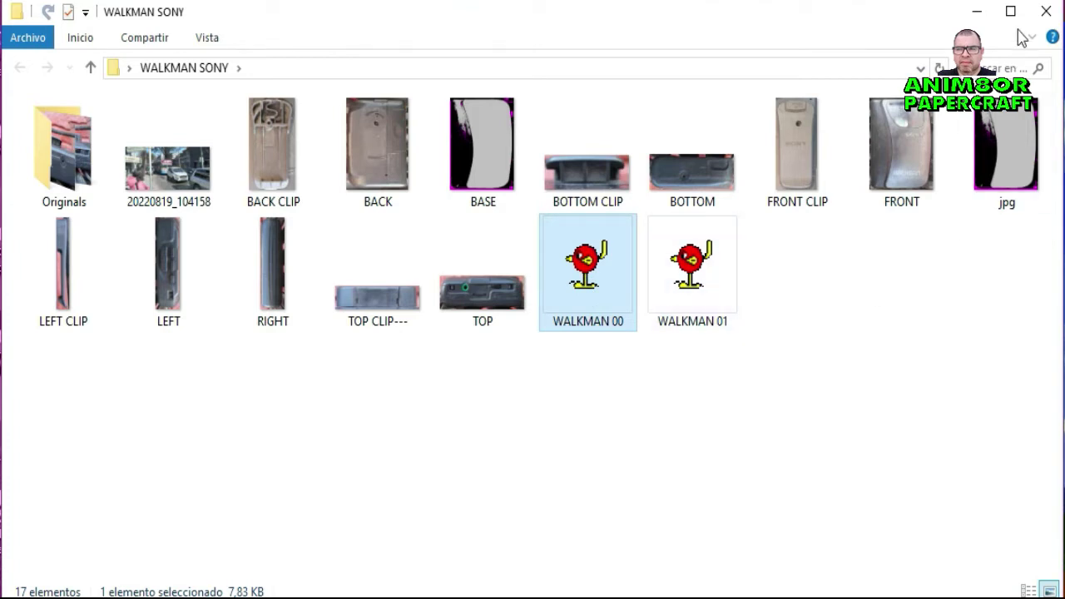
{"action": "left_click", "coordinate": [1041, 13]}
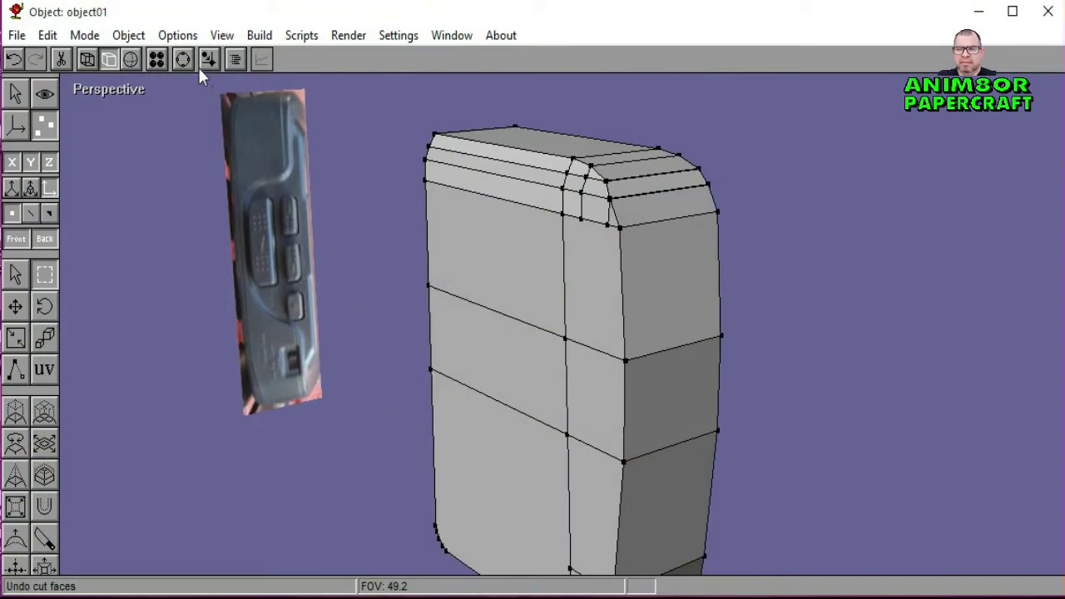
Step: Examine the block mesh and the side reference photo from several angles in the perspective view
{"action": "left_click", "coordinate": [183, 59]}
{"action": "left_click_drag", "start_coordinate": [516, 329], "coordinate": [579, 353]}
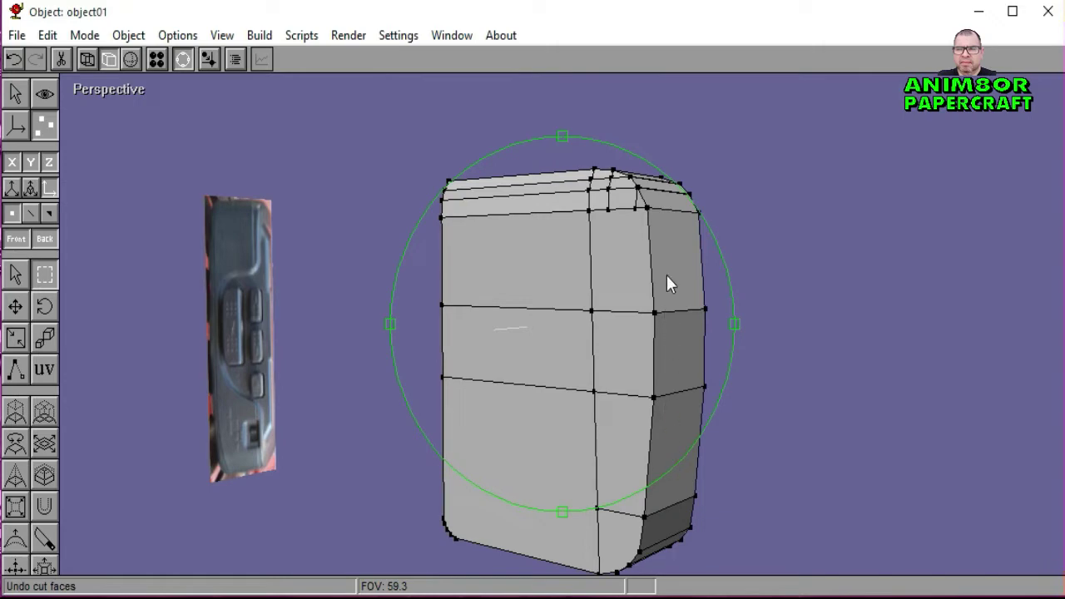
{"action": "right_click_drag", "start_coordinate": [689, 422], "coordinate": [592, 350]}
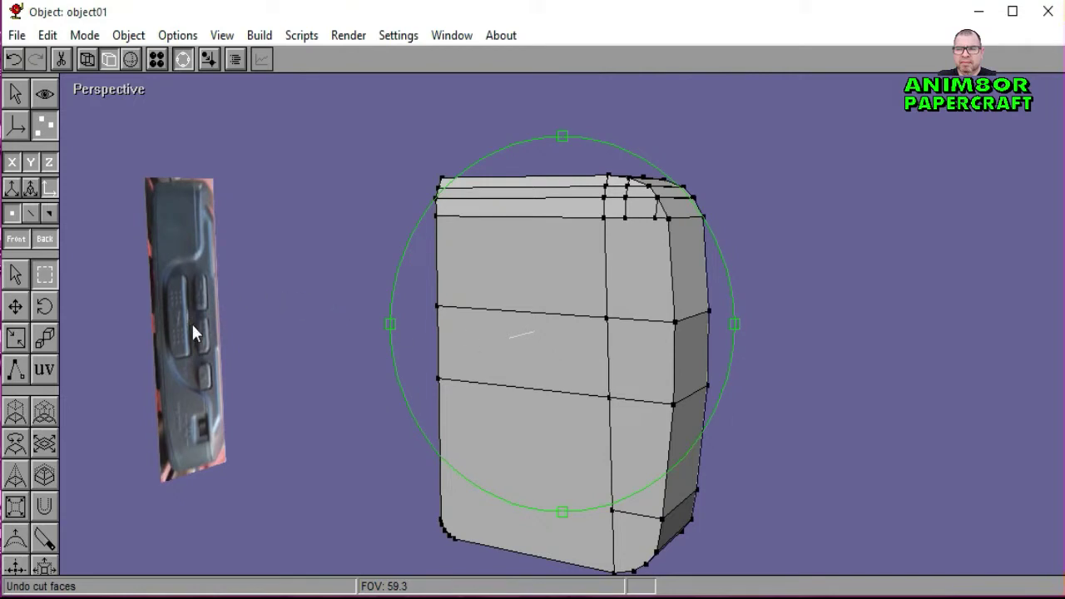
{"action": "right_click_drag", "start_coordinate": [518, 360], "coordinate": [480, 360]}
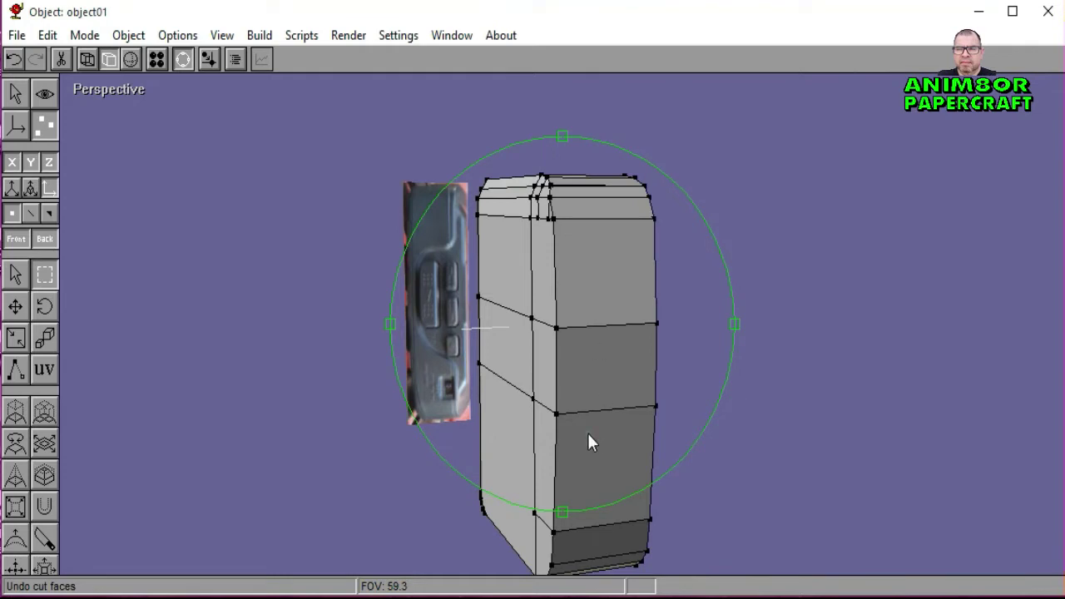
{"action": "left_click_drag", "start_coordinate": [588, 433], "coordinate": [616, 439]}
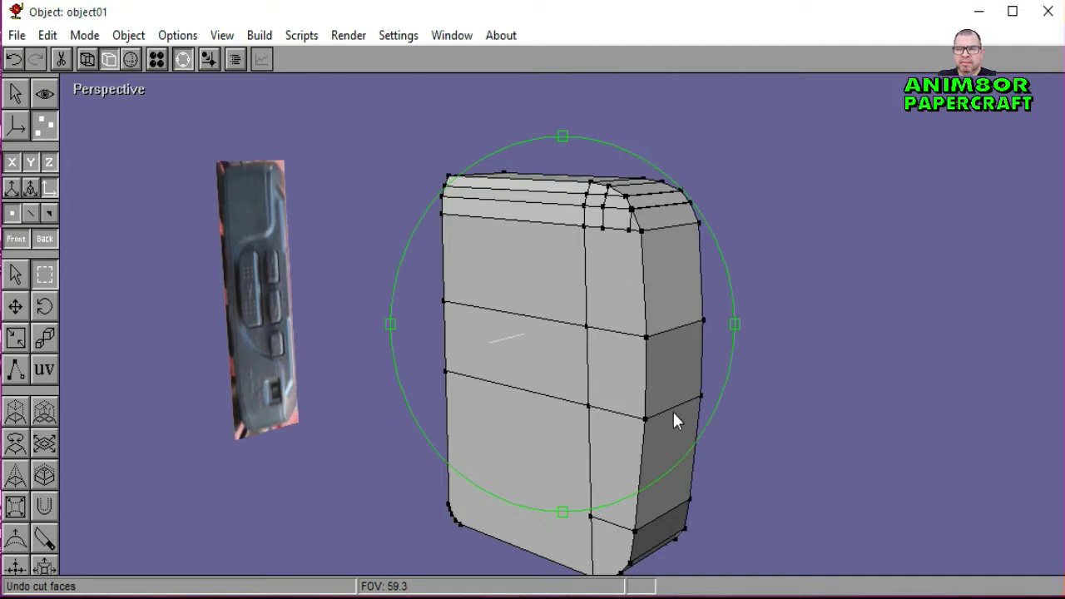
{"action": "middle_click_drag", "start_coordinate": [673, 410], "coordinate": [595, 356]}
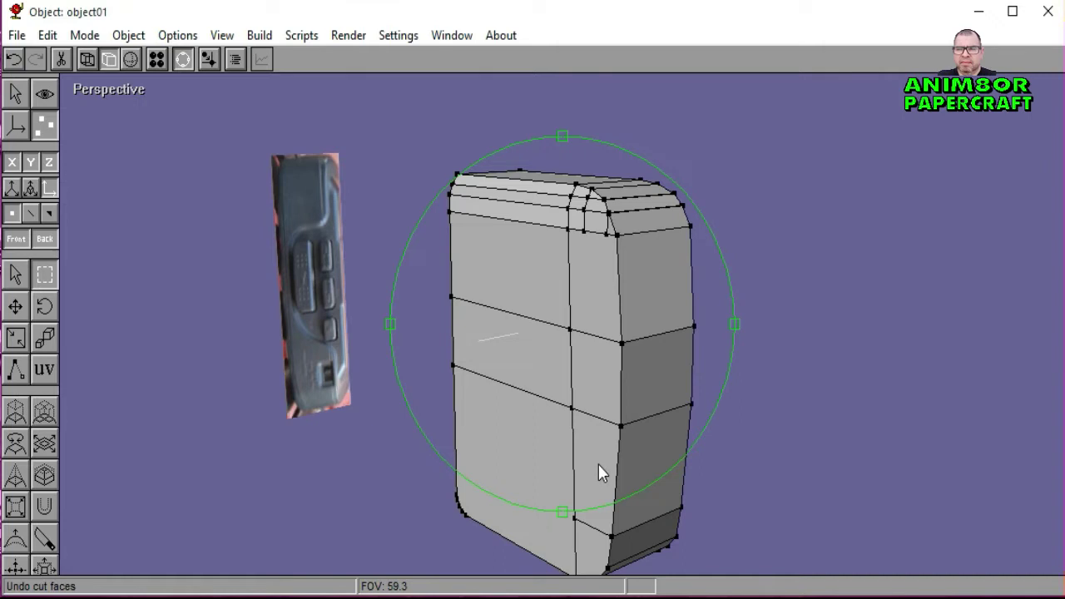
Step: Open the LEFT photo from the desktop's WALKMAN SONY folder in Paint and look over its side buttons
{"action": "left_click", "coordinate": [985, 12]}
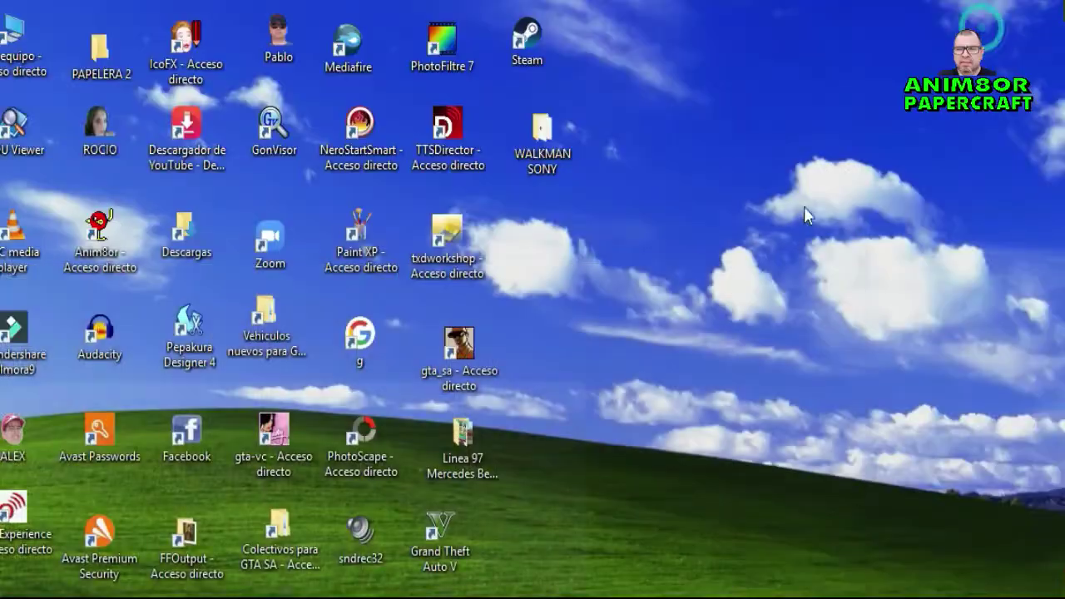
{"action": "double_click", "coordinate": [544, 144]}
{"action": "left_click_drag", "start_coordinate": [501, 39], "coordinate": [481, 18]}
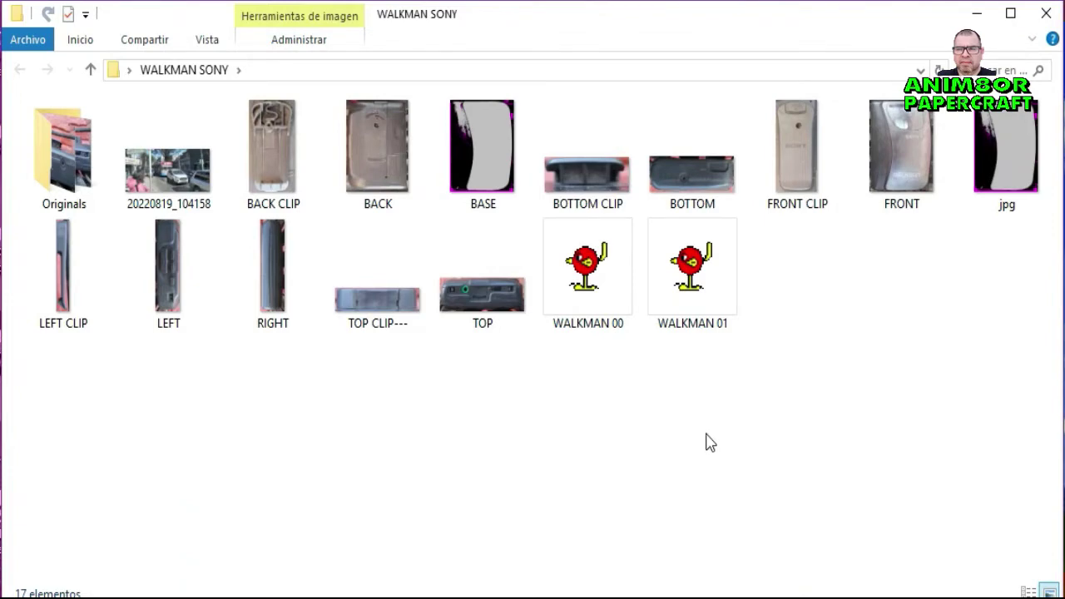
{"action": "right_click", "coordinate": [167, 269]}
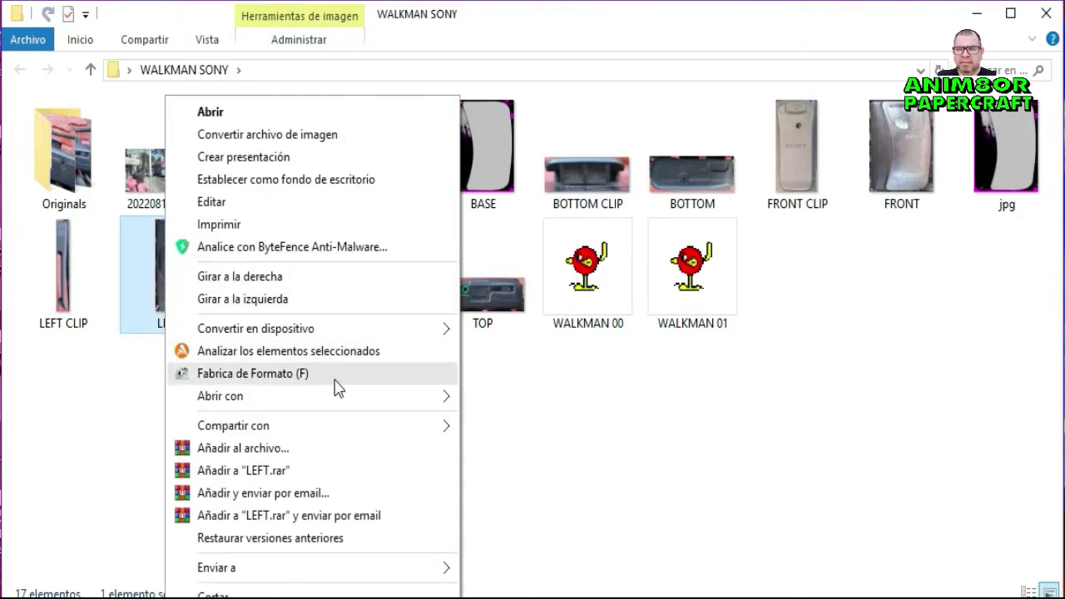
{"action": "mouse_move", "coordinate": [350, 399]}
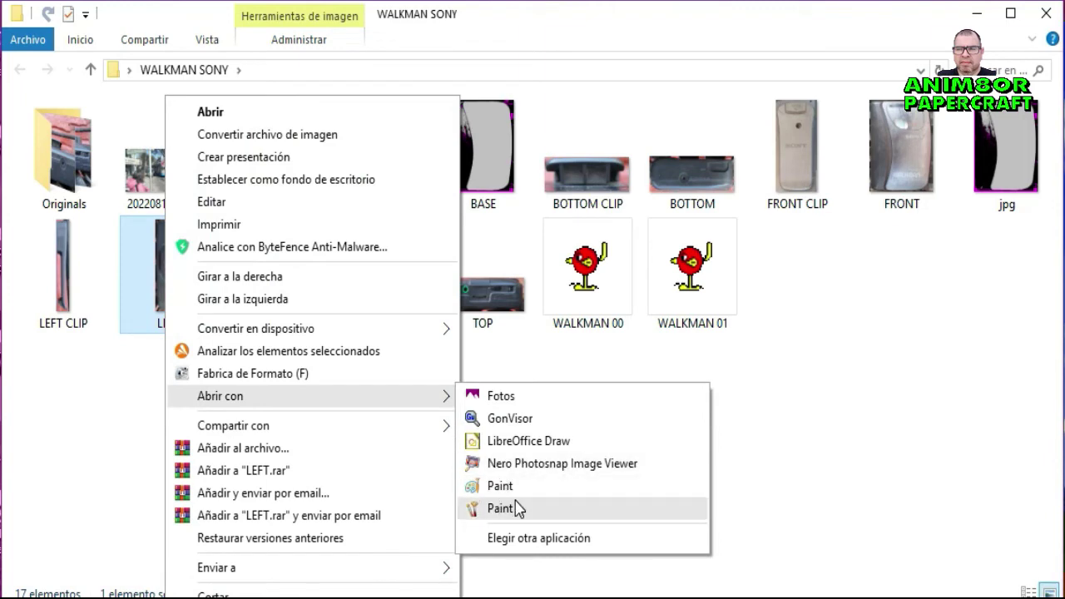
{"action": "left_click", "coordinate": [500, 508]}
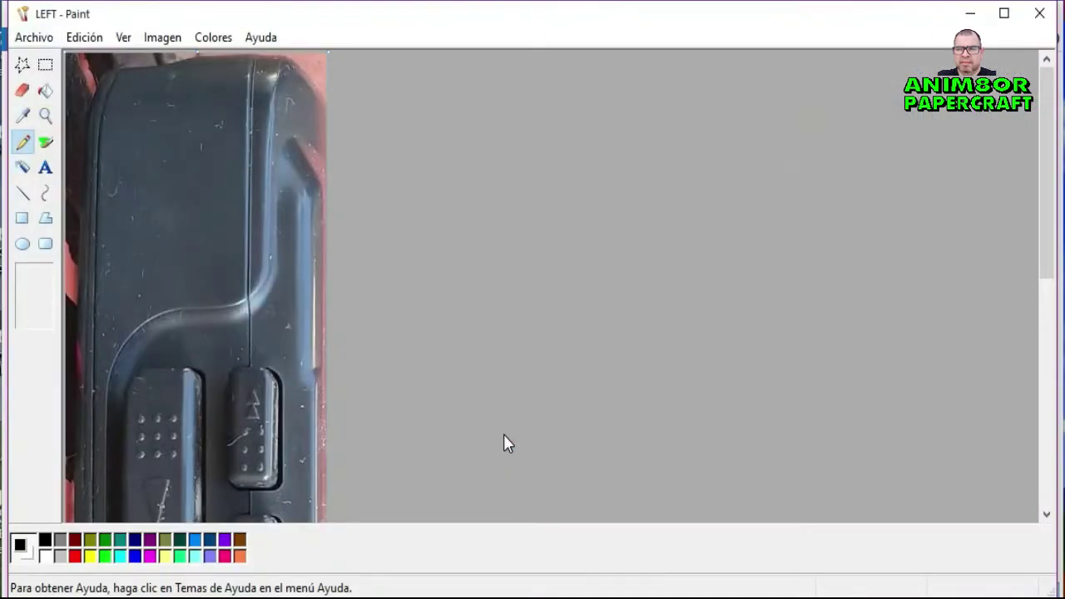
{"action": "scroll", "coordinate": [503, 434], "scroll_direction": "down", "scroll_amount": 5}
{"action": "scroll", "coordinate": [504, 435], "scroll_direction": "up", "scroll_amount": 2}
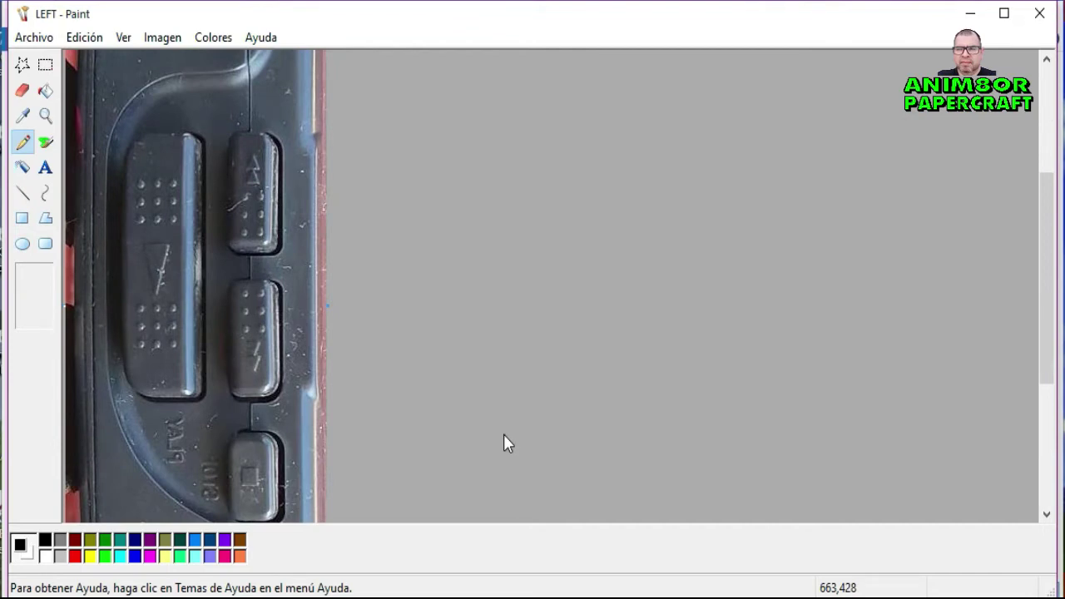
Step: Save a copy of the LEFT photo in the WALKMAN SONY folder as a JPEG named LEFT SIN BOTONES
{"action": "left_click", "coordinate": [33, 39]}
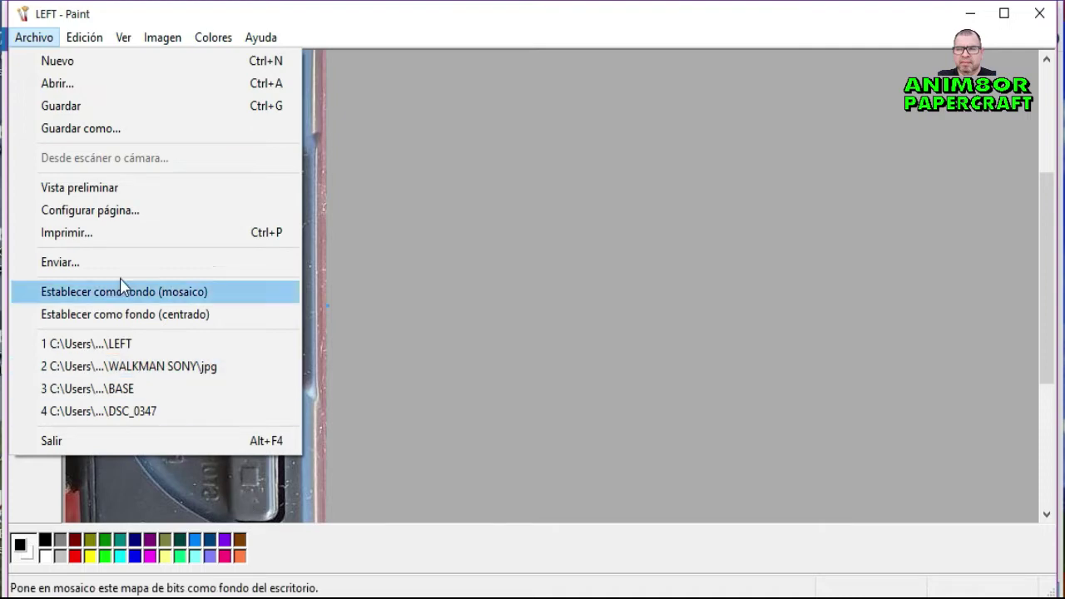
{"action": "left_click", "coordinate": [101, 130]}
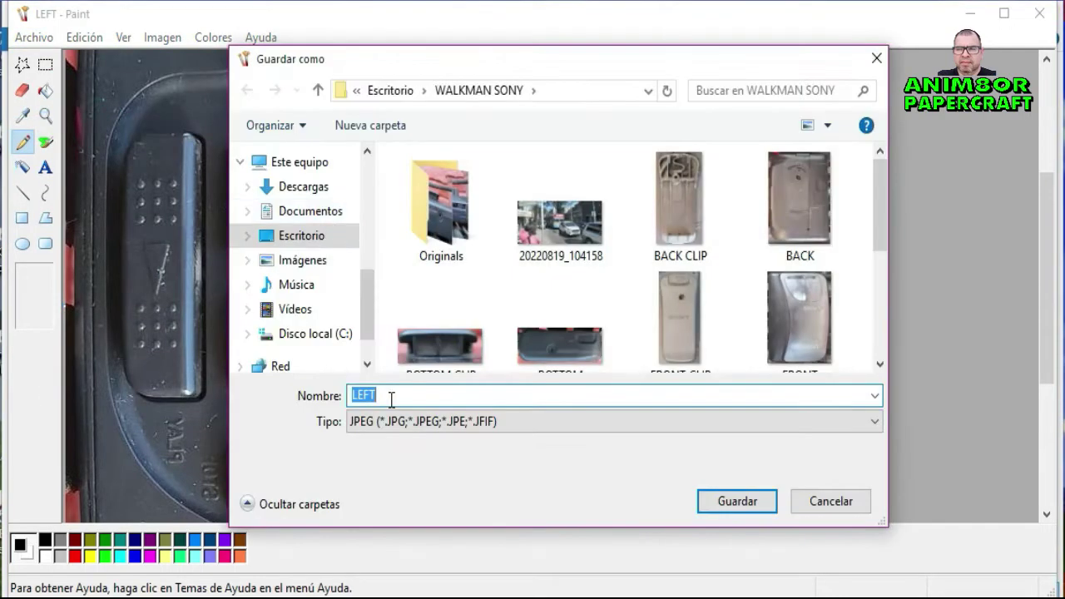
{"action": "left_click", "coordinate": [391, 396]}
{"action": "type", "text": "SI"}
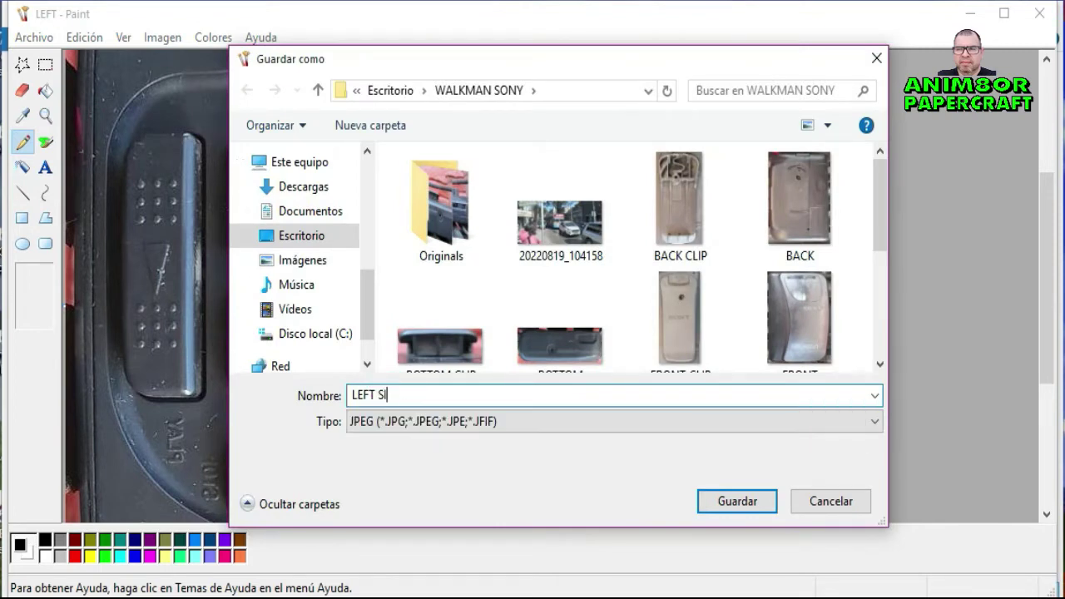
{"action": "type", "text": "N BOTONES"}
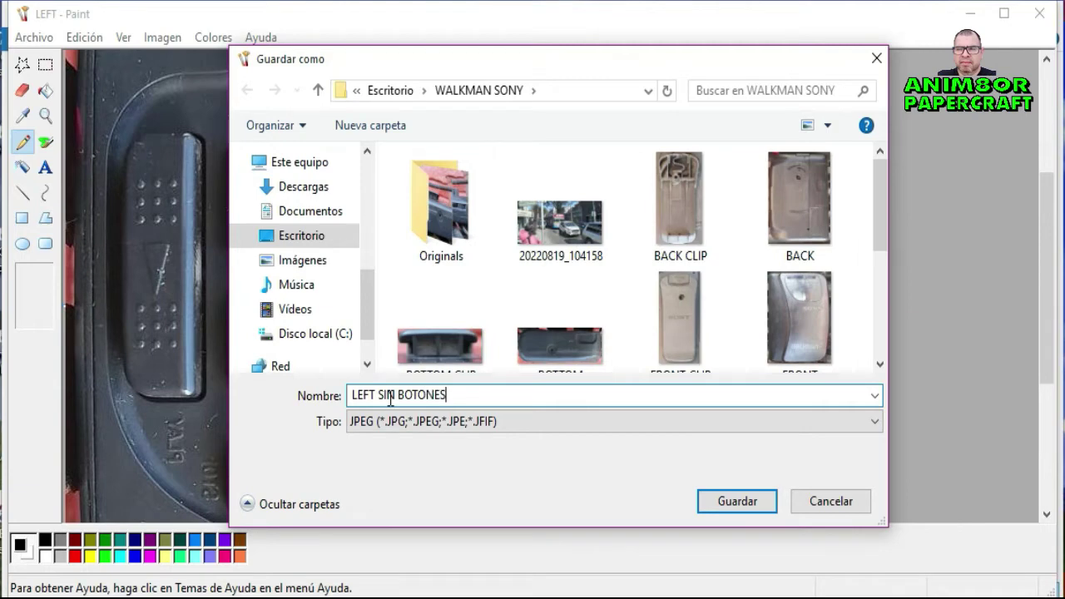
{"action": "left_click", "coordinate": [733, 501]}
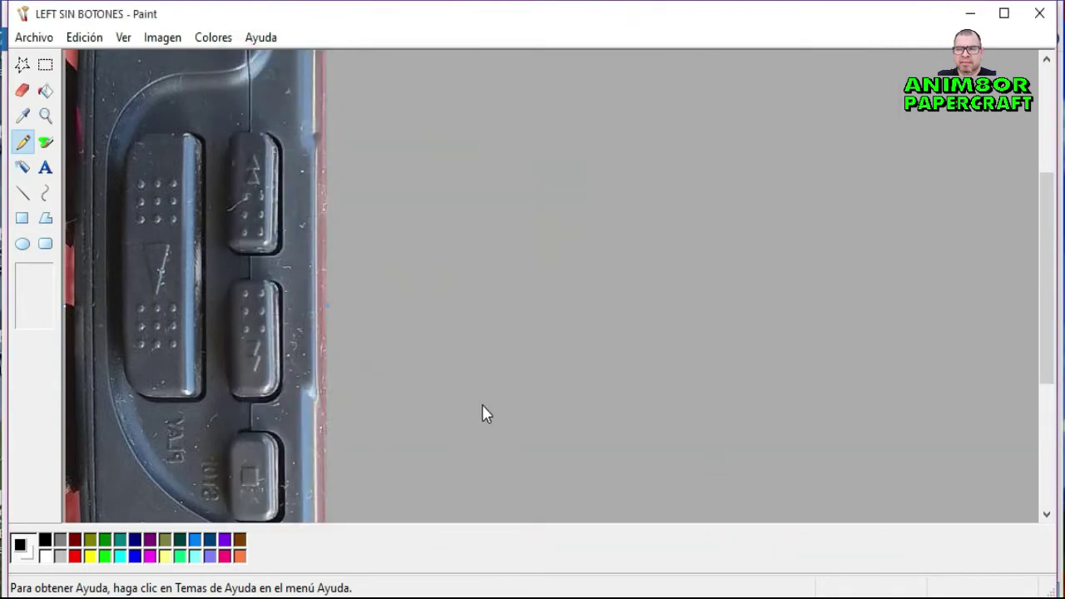
Step: Cover the two small upper buttons and the long play button with borderless filled rounded rectangles in the dark shadow colour sampled beside the stop button
{"action": "left_click", "coordinate": [23, 115]}
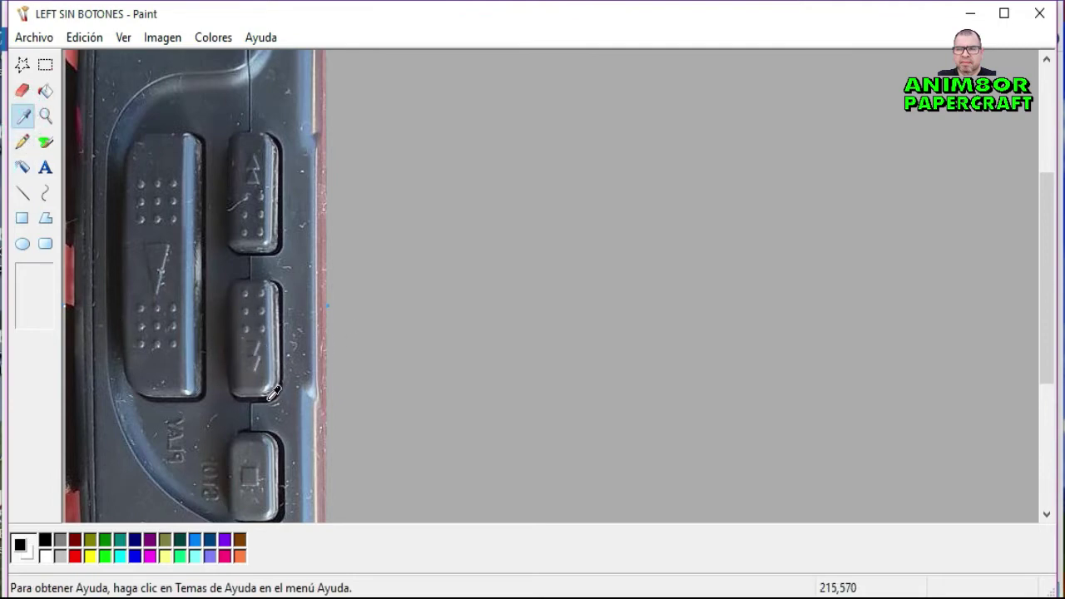
{"action": "left_click", "coordinate": [288, 454]}
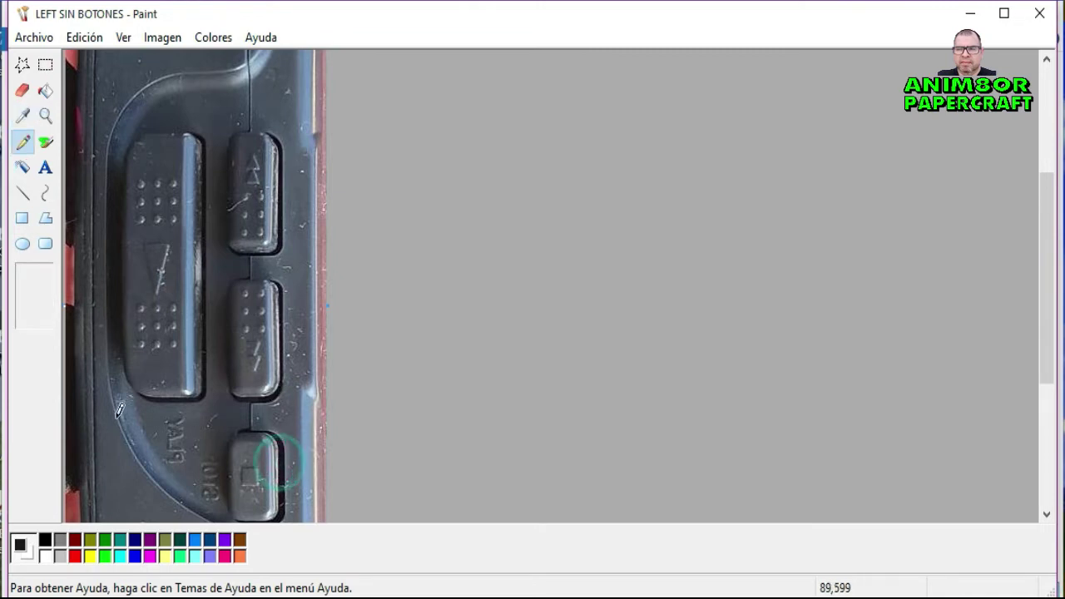
{"action": "left_click", "coordinate": [45, 249]}
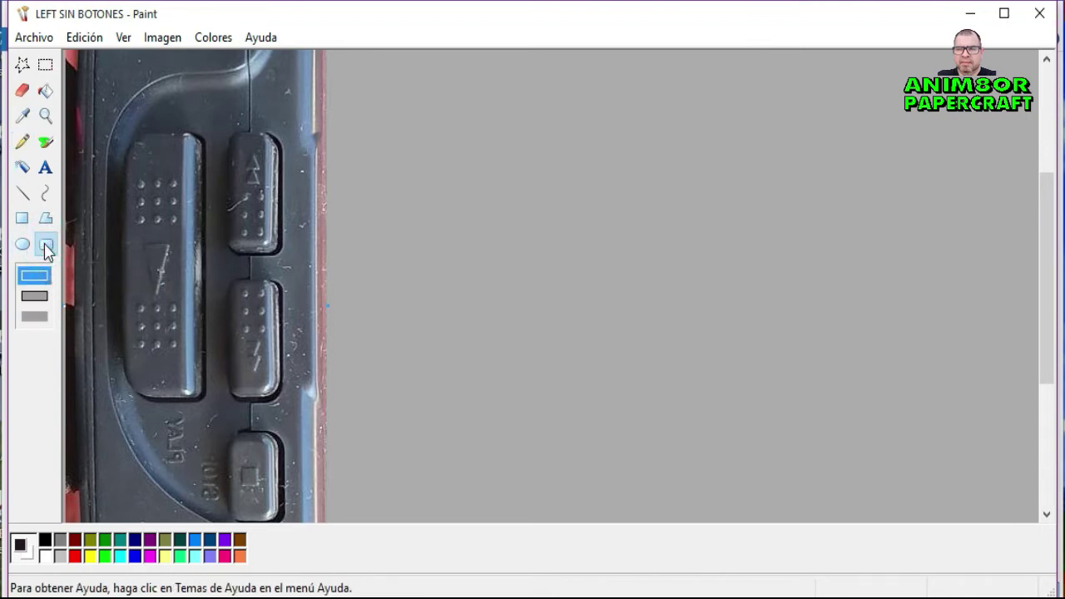
{"action": "left_click", "coordinate": [38, 318]}
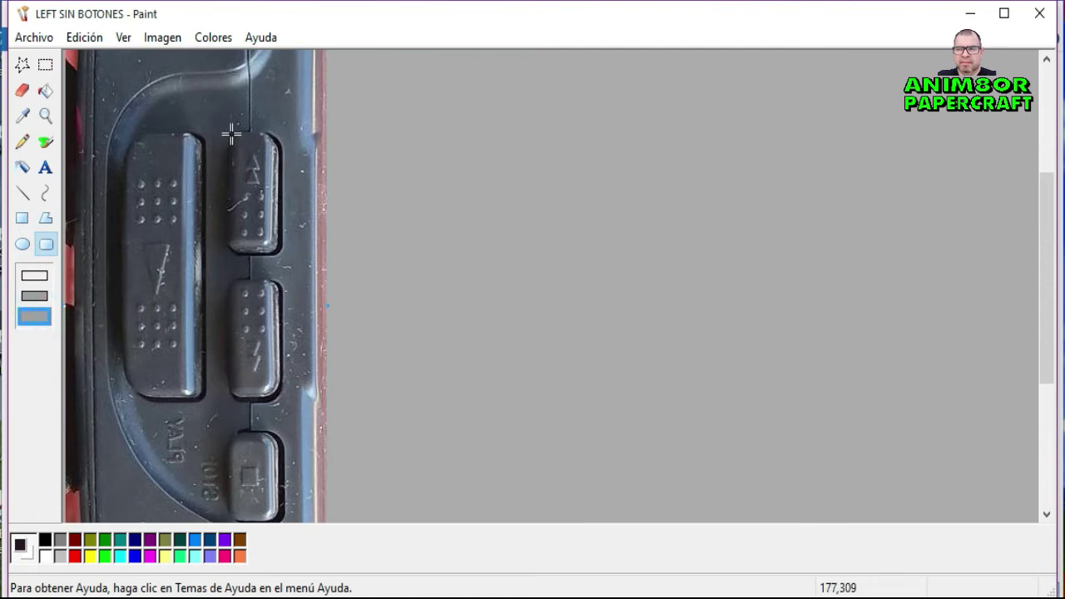
{"action": "left_click_drag", "start_coordinate": [231, 133], "coordinate": [280, 257]}
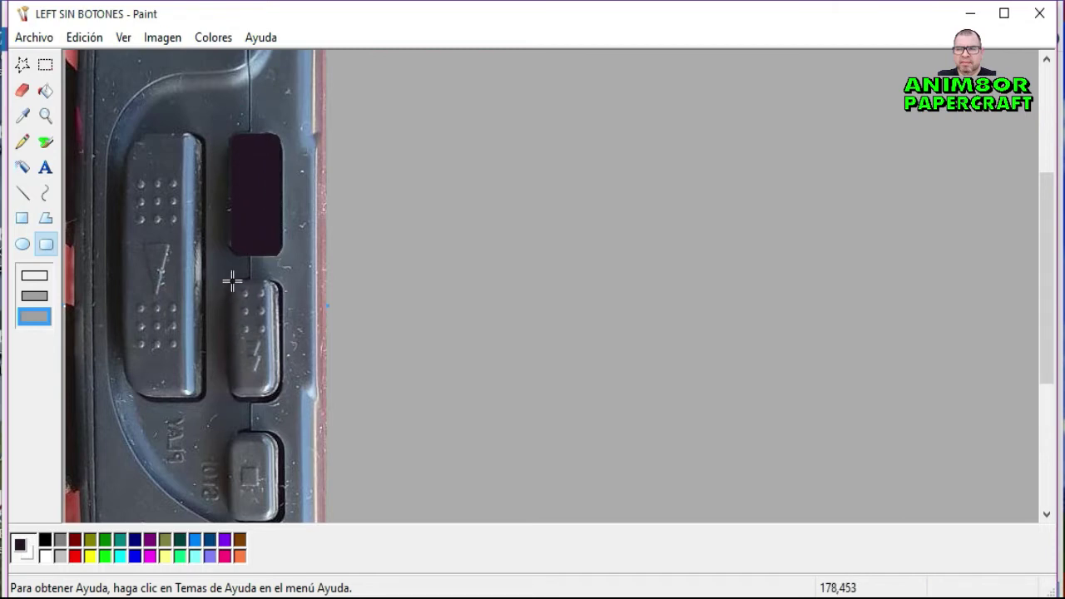
{"action": "left_click_drag", "start_coordinate": [232, 281], "coordinate": [280, 402]}
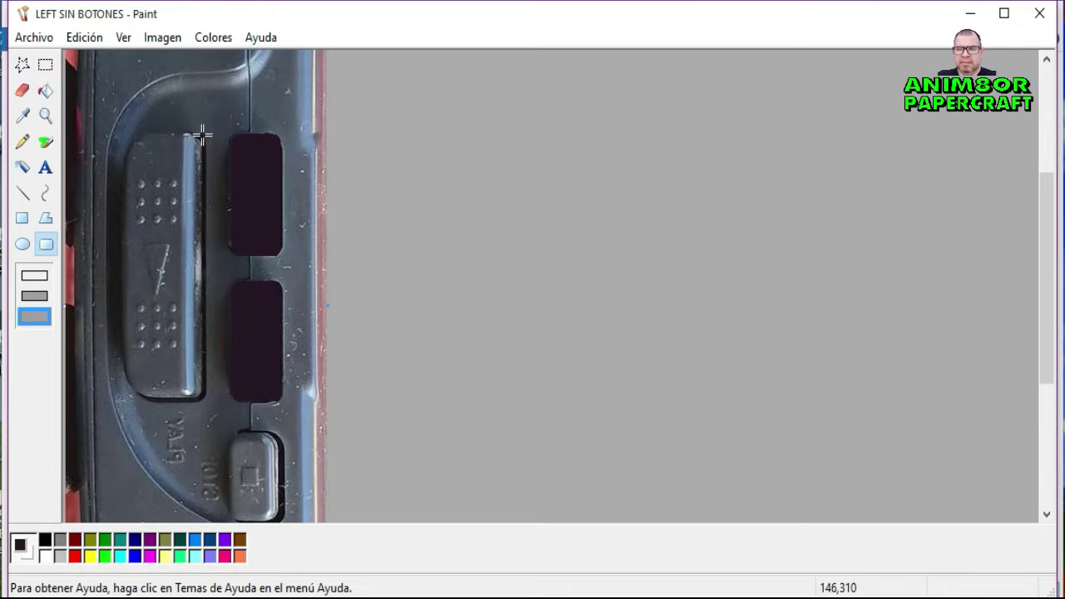
{"action": "left_click_drag", "start_coordinate": [203, 135], "coordinate": [136, 401]}
Step: Paint over the uncovered outer edge and slanted corners of the play button with the thickest straight lines in the same dark colour
{"action": "left_click", "coordinate": [22, 192]}
{"action": "left_click", "coordinate": [35, 320]}
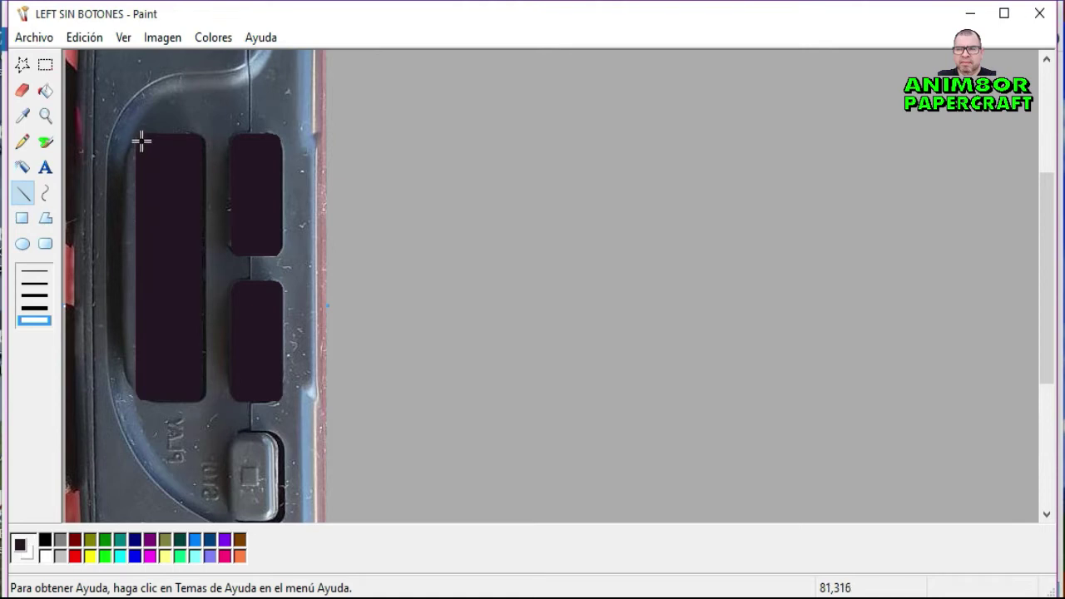
{"action": "left_click_drag", "start_coordinate": [142, 142], "coordinate": [125, 343]}
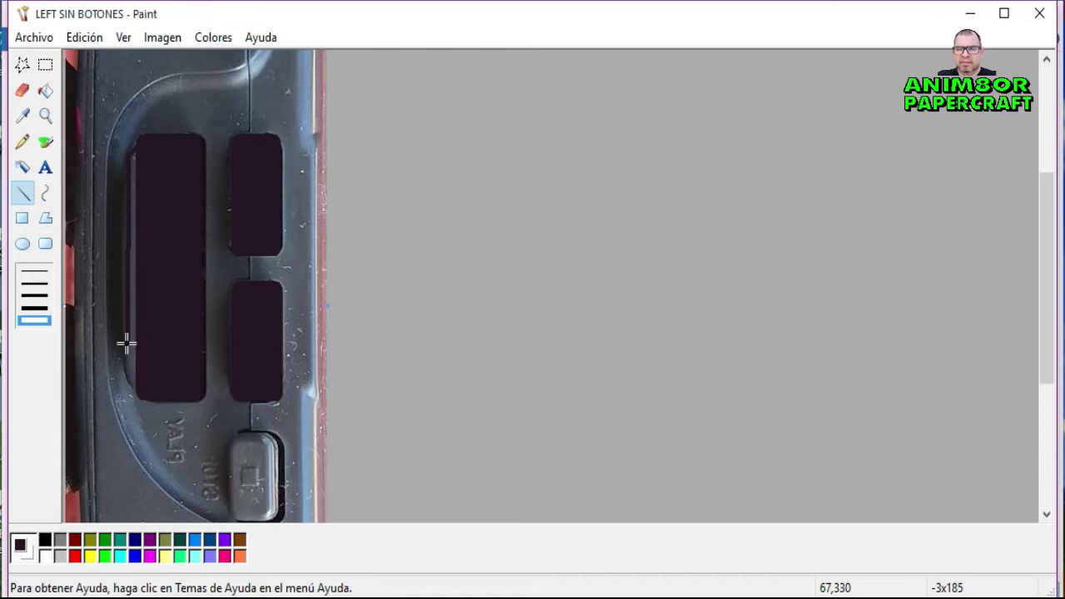
{"action": "mouse_move", "coordinate": [125, 343]}
{"action": "left_mouse_down"}
{"action": "mouse_move", "coordinate": [154, 436]}
{"action": "mouse_move", "coordinate": [124, 325]}
{"action": "mouse_move", "coordinate": [124, 371]}
{"action": "mouse_move", "coordinate": [136, 383]}
{"action": "left_mouse_up"}
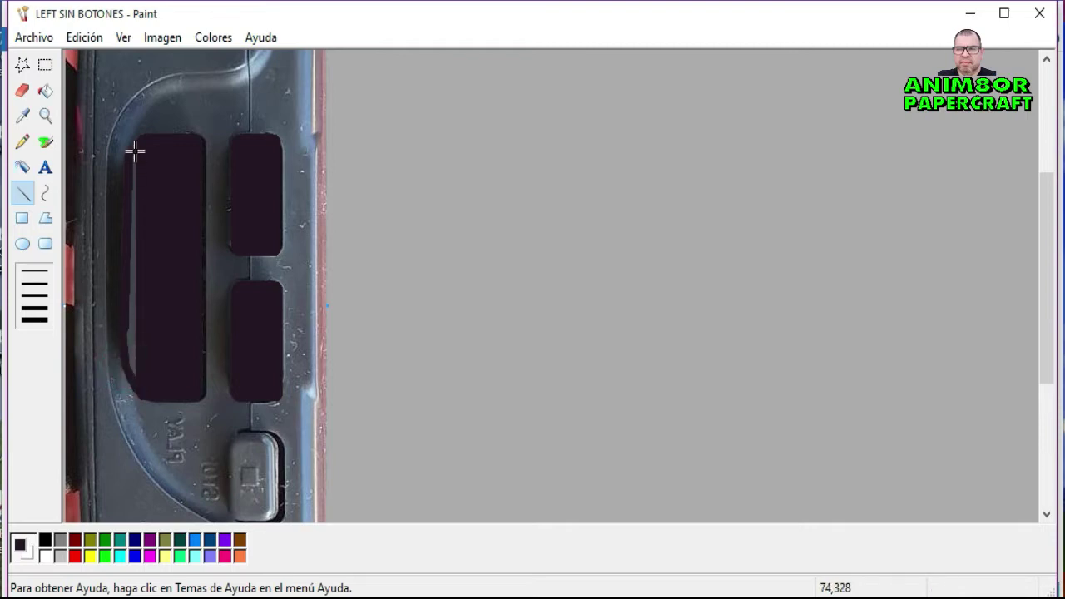
{"action": "mouse_move", "coordinate": [131, 158]}
{"action": "left_mouse_down"}
{"action": "mouse_move", "coordinate": [135, 141]}
{"action": "mouse_move", "coordinate": [133, 354]}
{"action": "left_mouse_up"}
{"action": "left_click_drag", "start_coordinate": [126, 281], "coordinate": [133, 370]}
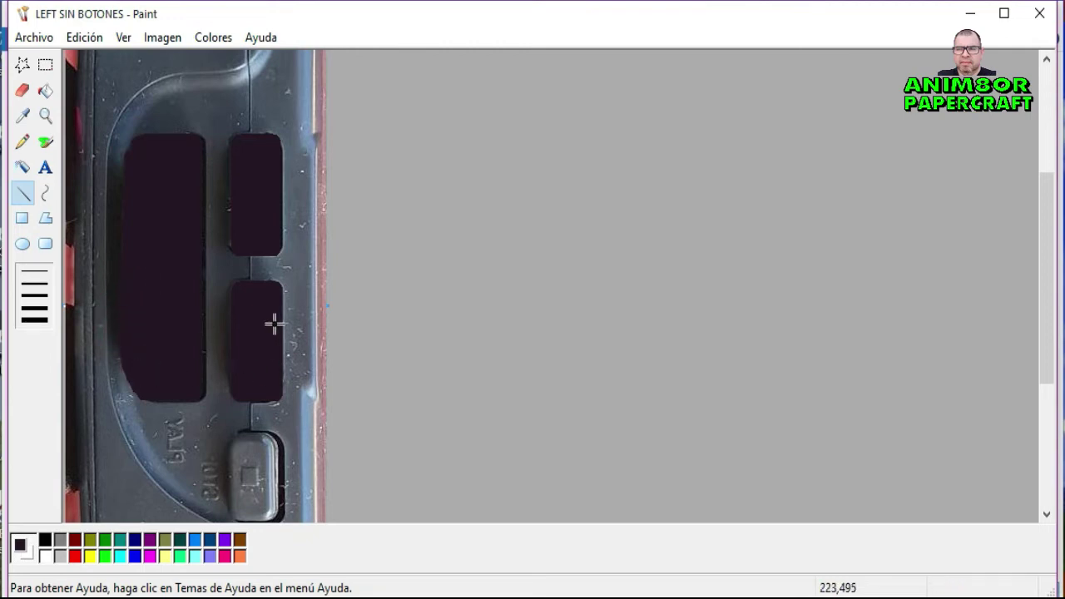
Step: Cover the stop button with a filled dark rounded rectangle and check the whole photo for remaining buttons
{"action": "scroll", "coordinate": [275, 324], "scroll_direction": "down", "scroll_amount": 3}
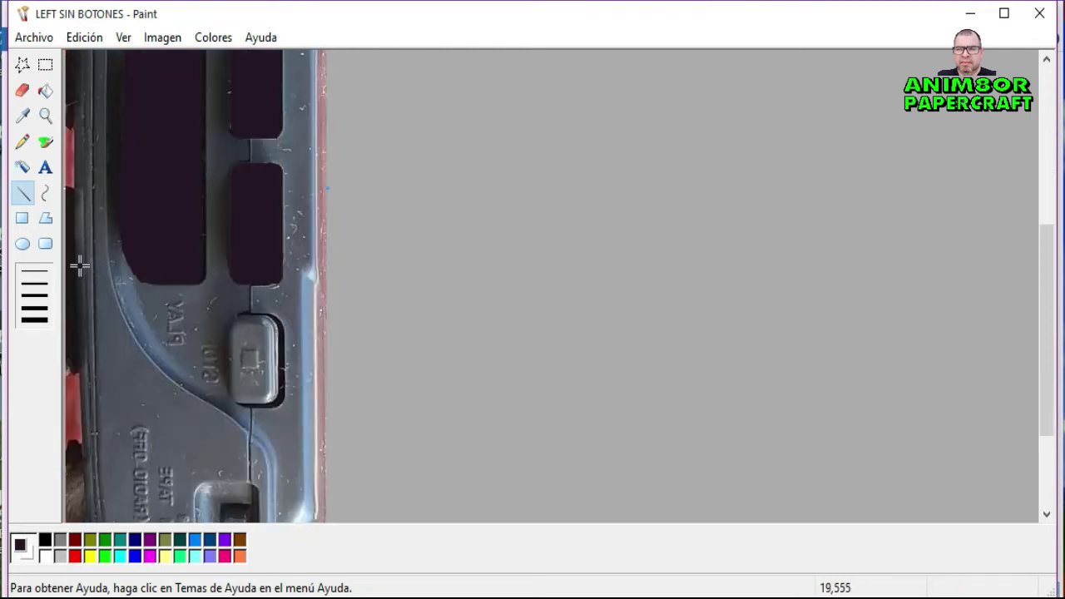
{"action": "left_click", "coordinate": [46, 244]}
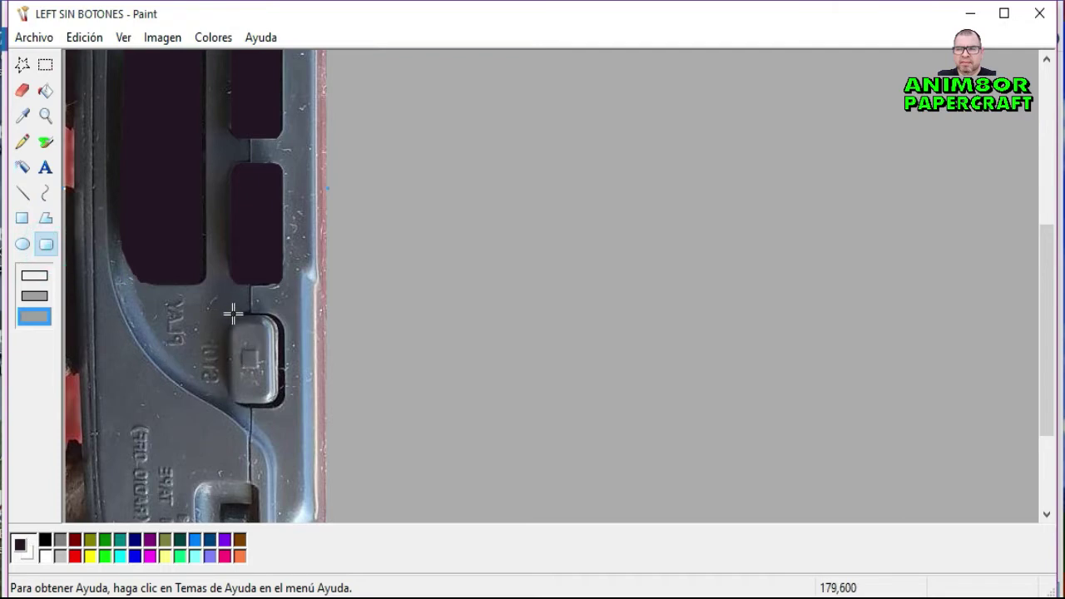
{"action": "mouse_move", "coordinate": [232, 314]}
{"action": "left_mouse_down"}
{"action": "mouse_move", "coordinate": [246, 379]}
{"action": "mouse_move", "coordinate": [263, 408]}
{"action": "mouse_move", "coordinate": [285, 406]}
{"action": "mouse_move", "coordinate": [232, 319]}
{"action": "left_mouse_up"}
{"action": "scroll", "coordinate": [232, 319], "scroll_direction": "down", "scroll_amount": 3}
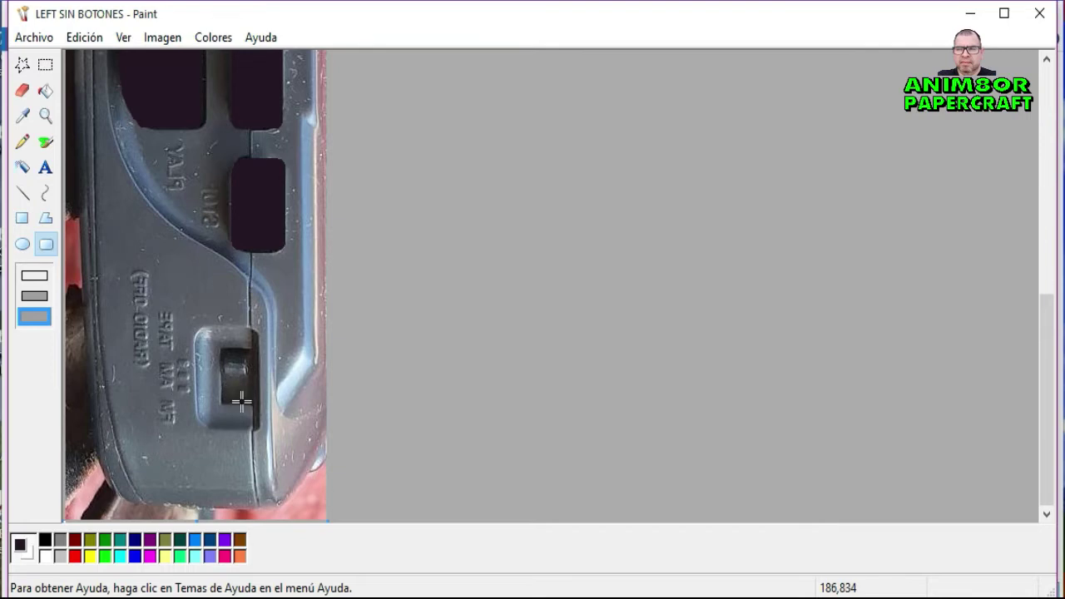
{"action": "scroll", "coordinate": [239, 341], "scroll_direction": "up", "scroll_amount": 7}
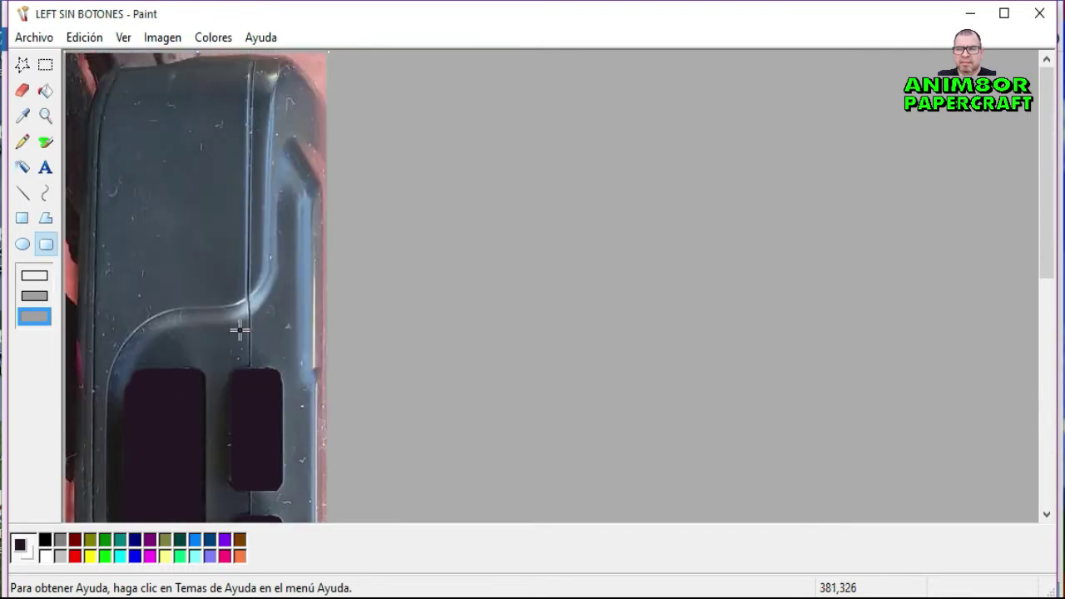
{"action": "scroll", "coordinate": [239, 330], "scroll_direction": "down", "scroll_amount": 3}
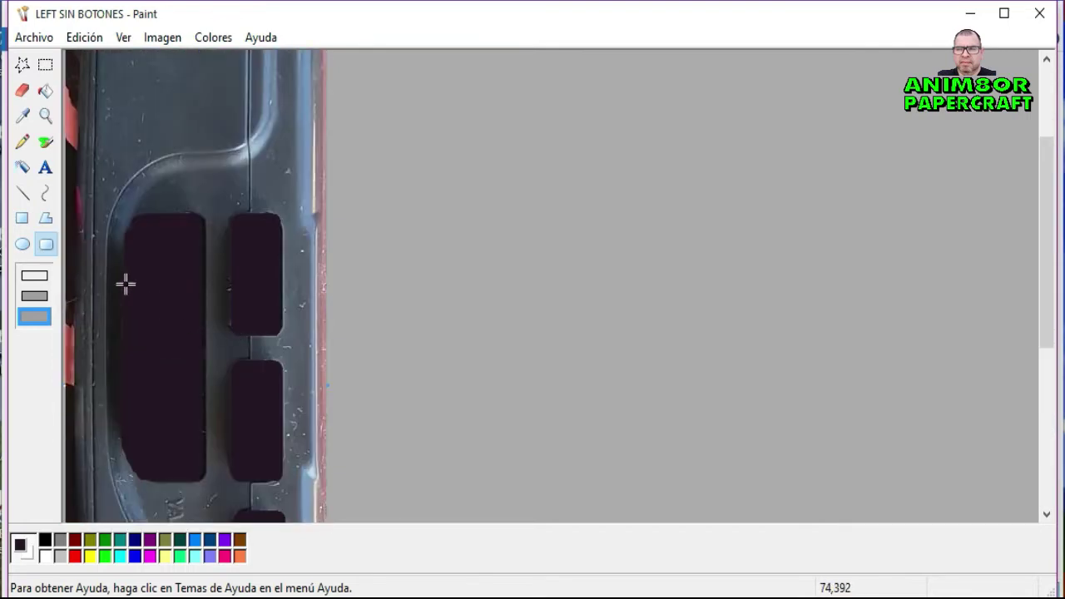
Step: Save the edited LEFT SIN BOTONES image and close Paint to return to the model in Anim8or
{"action": "left_click", "coordinate": [34, 39]}
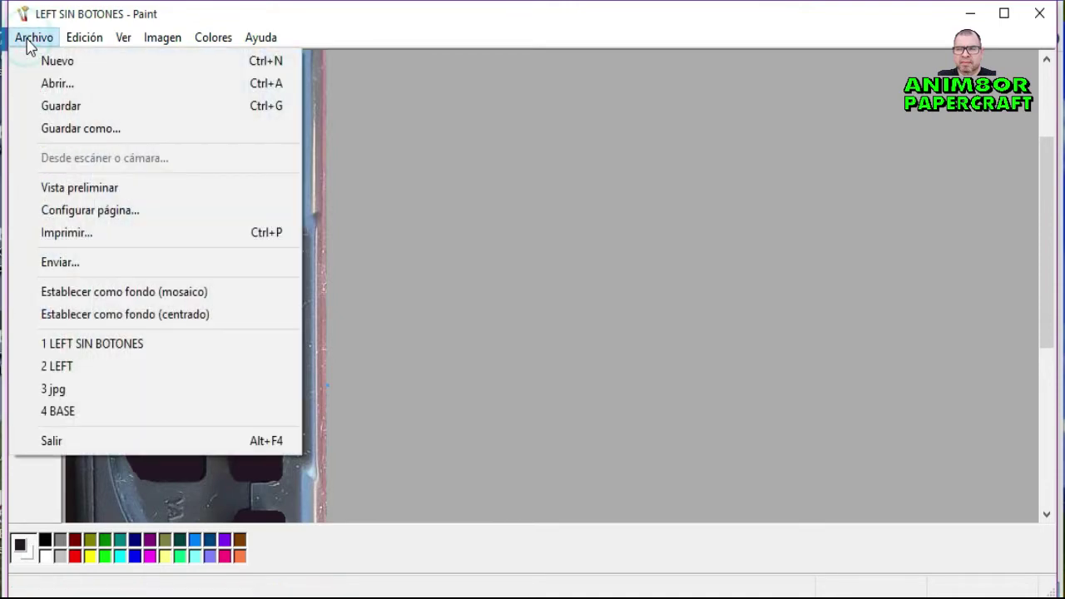
{"action": "left_click", "coordinate": [60, 108]}
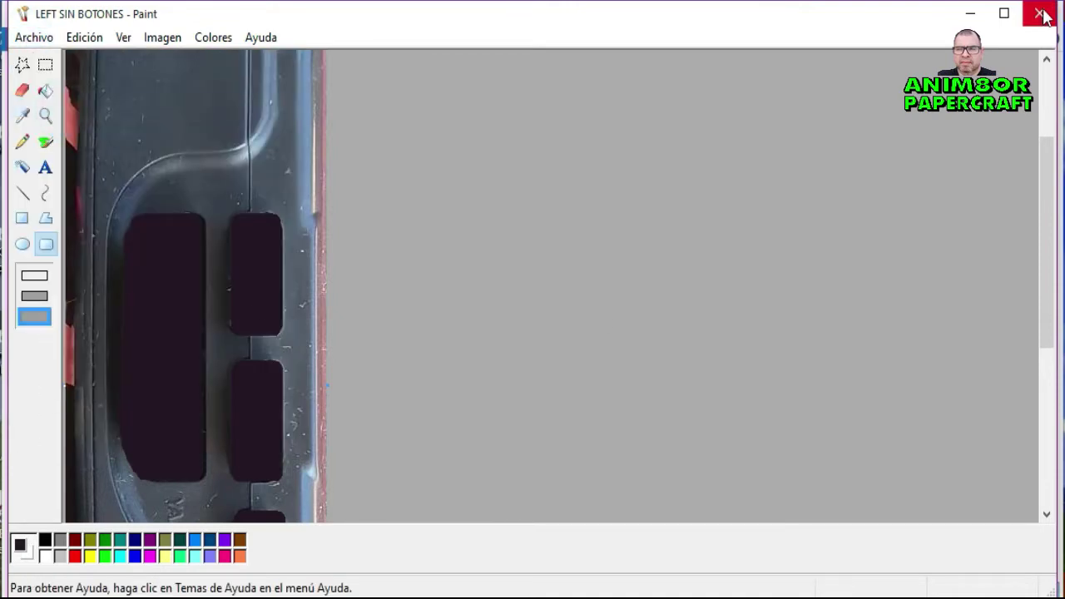
{"action": "left_click", "coordinate": [1040, 12]}
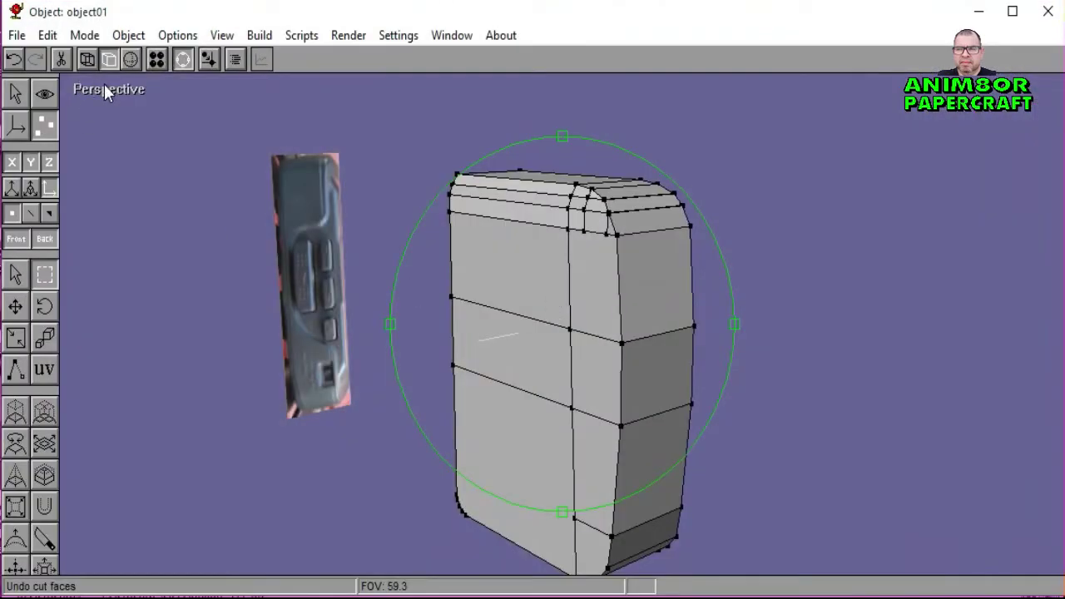
Step: Show the block mesh in the Left view, framed on its upper part, and turn off arc rotation
{"action": "mouse_move", "coordinate": [524, 315]}
{"action": "right_mouse_down"}
{"action": "mouse_move", "coordinate": [563, 338]}
{"action": "mouse_move", "coordinate": [585, 318]}
{"action": "mouse_move", "coordinate": [543, 316]}
{"action": "right_mouse_up"}
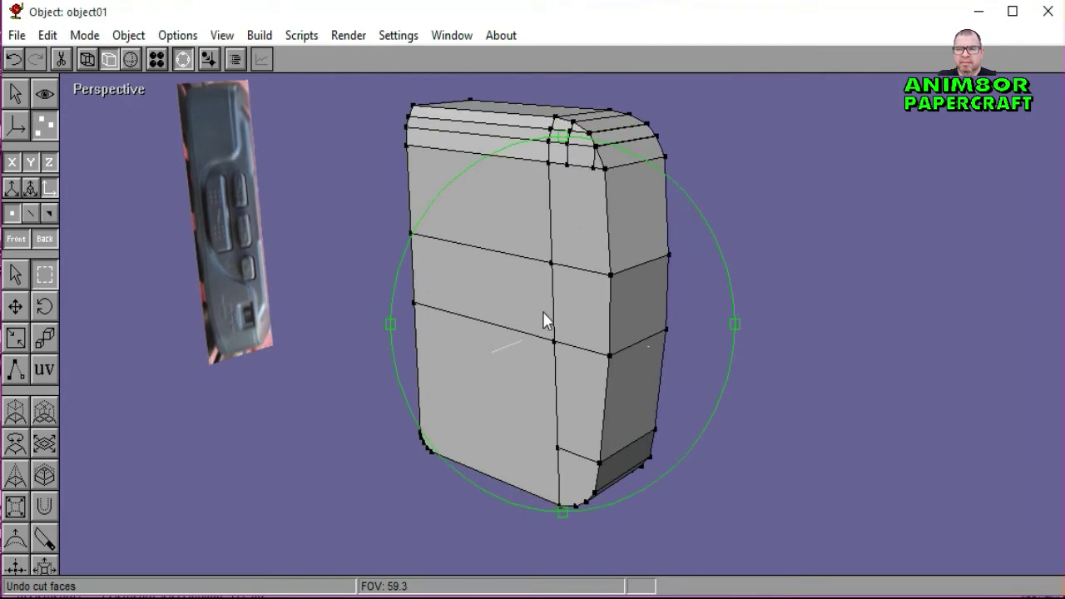
{"action": "left_click", "coordinate": [129, 92]}
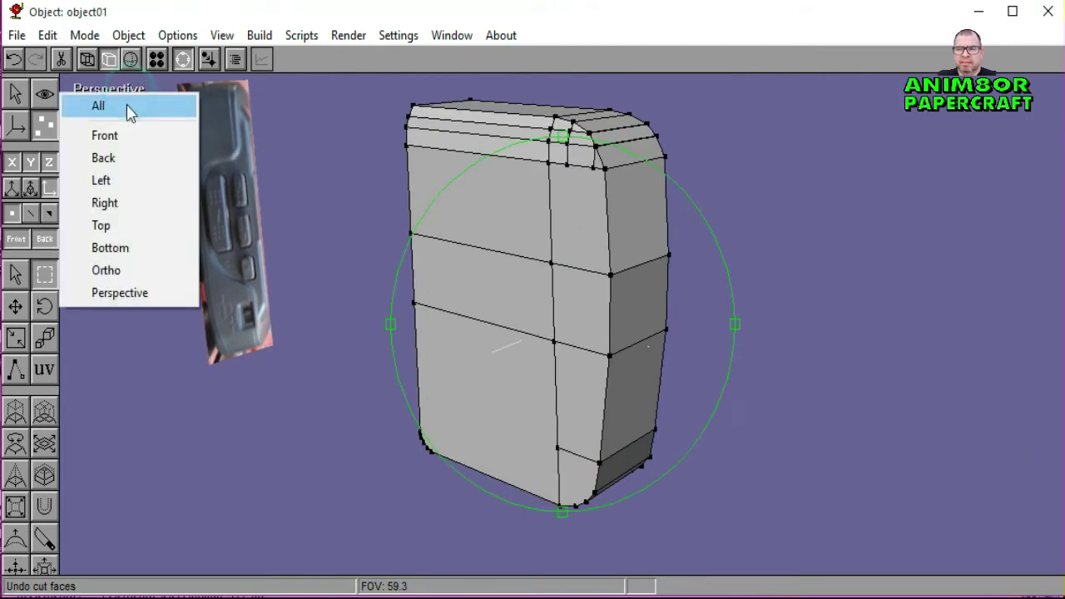
{"action": "left_click", "coordinate": [113, 183]}
{"action": "scroll", "coordinate": [663, 287], "scroll_direction": "down", "scroll_amount": 3}
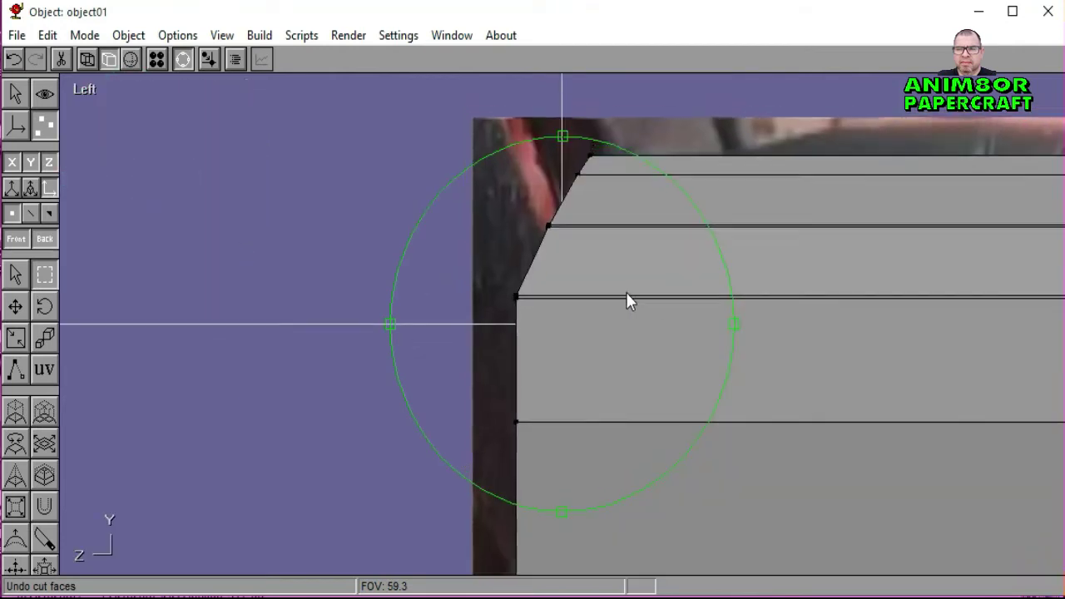
{"action": "scroll", "coordinate": [493, 299], "scroll_direction": "down", "scroll_amount": 2}
{"action": "middle_click_drag", "start_coordinate": [623, 350], "coordinate": [623, 288]}
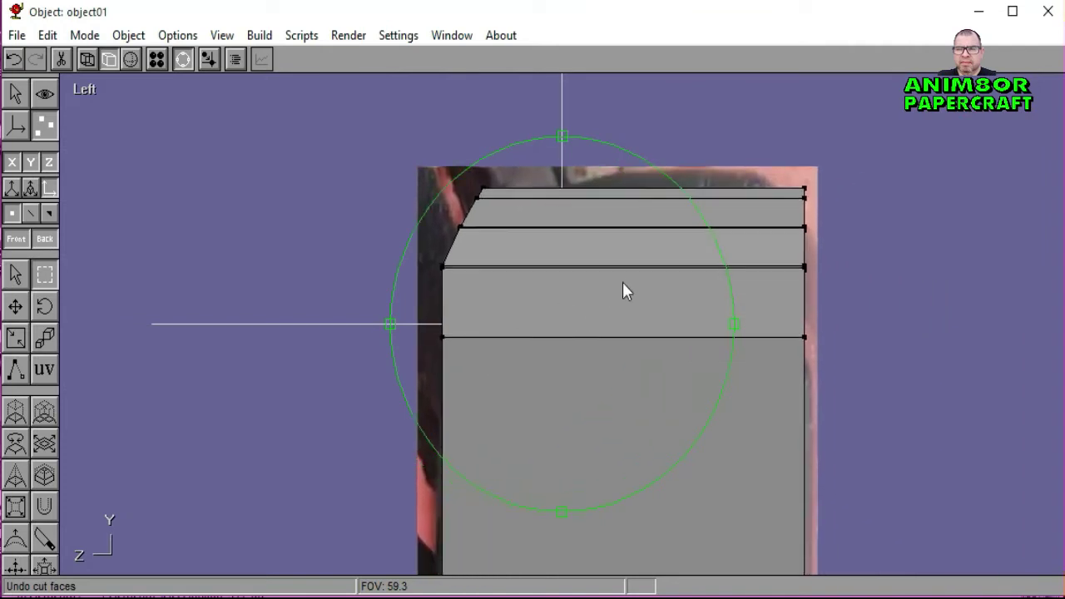
{"action": "scroll", "coordinate": [592, 298], "scroll_direction": "down", "scroll_amount": 1}
{"action": "middle_click_drag", "start_coordinate": [564, 309], "coordinate": [585, 316]}
{"action": "right_click_drag", "start_coordinate": [609, 324], "coordinate": [633, 297]}
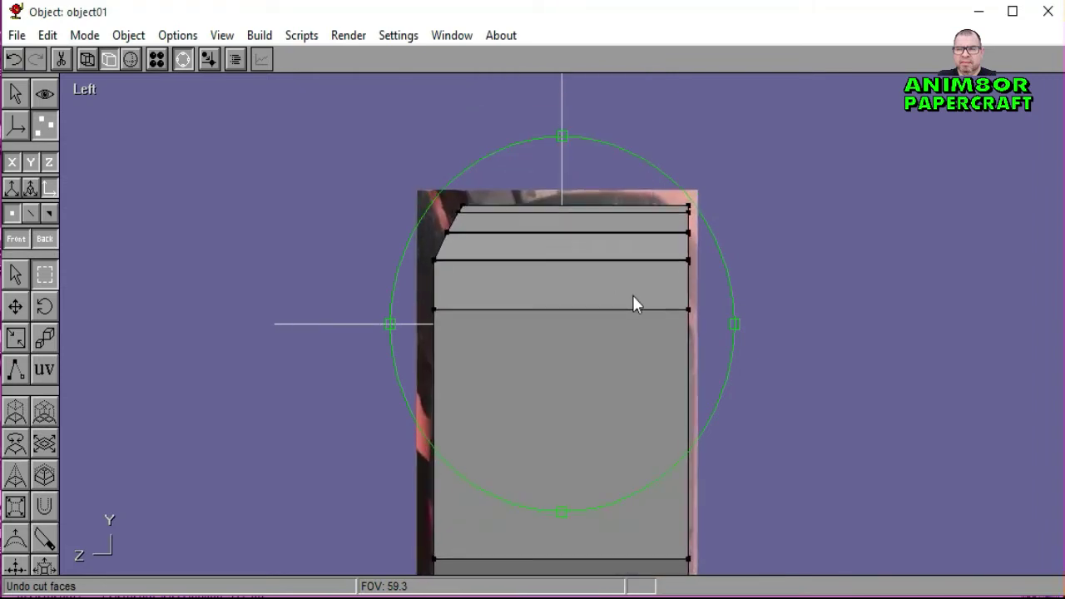
{"action": "scroll", "coordinate": [633, 303], "scroll_direction": "up", "scroll_amount": 5}
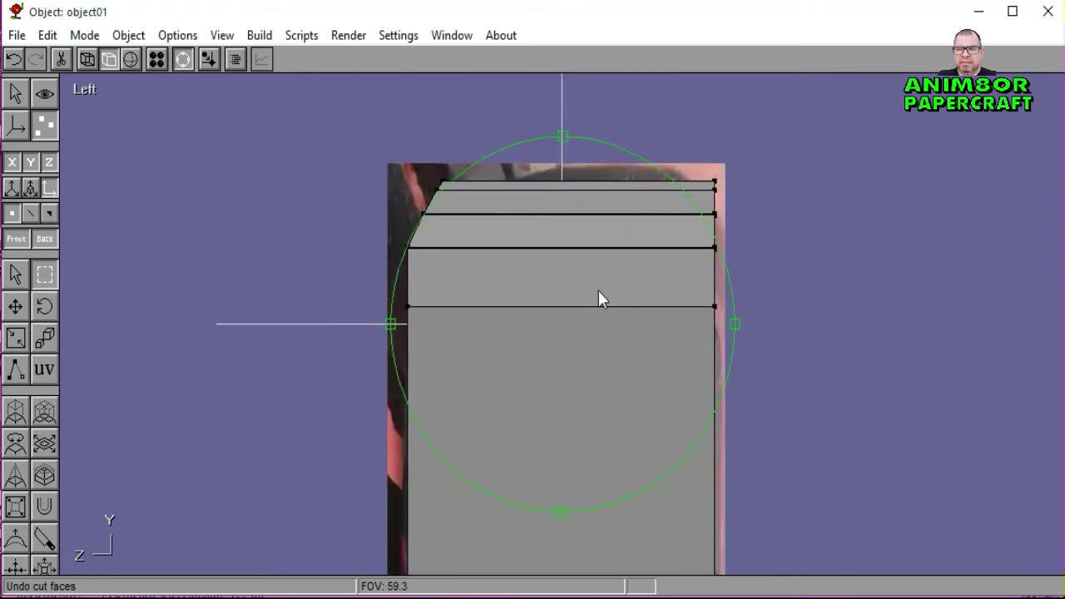
{"action": "left_click", "coordinate": [191, 58]}
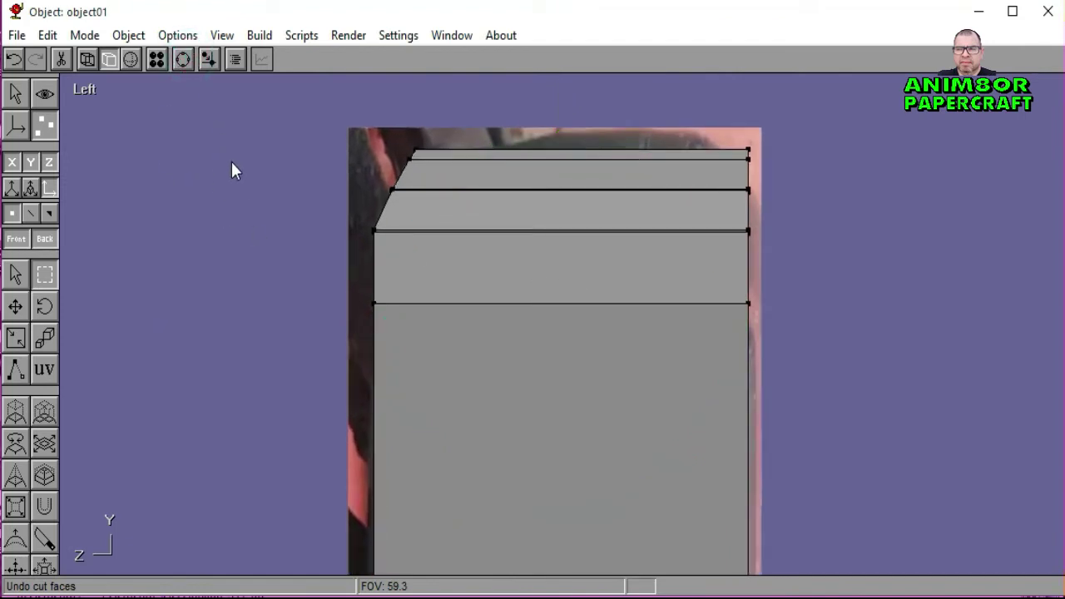
Step: Show the object's material list and switch the mesh editing to picking individual faces
{"action": "left_click", "coordinate": [159, 63]}
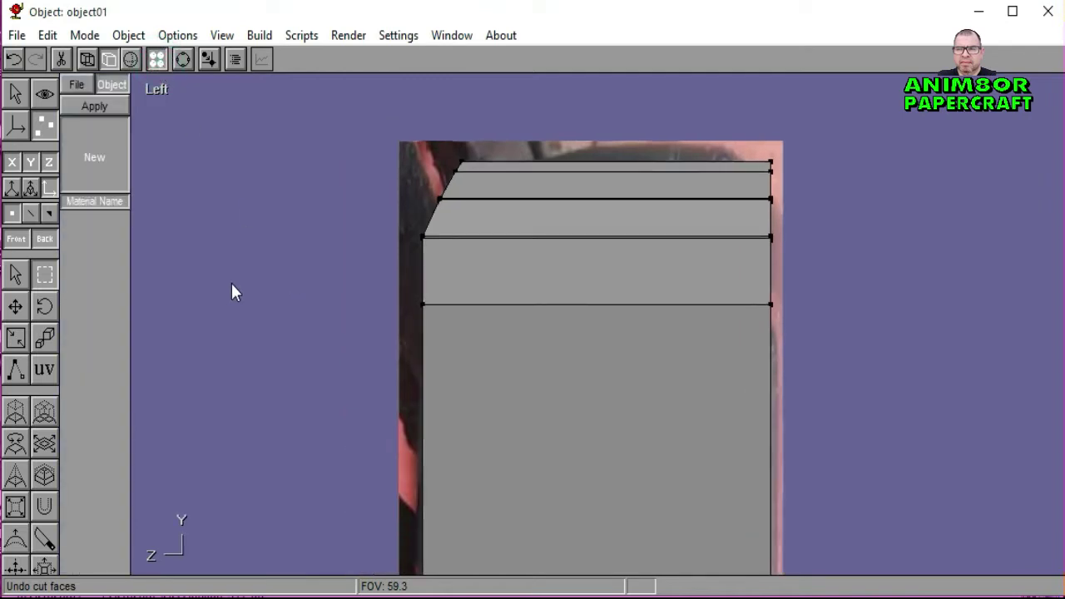
{"action": "left_click", "coordinate": [52, 211]}
{"action": "left_click", "coordinate": [16, 277]}
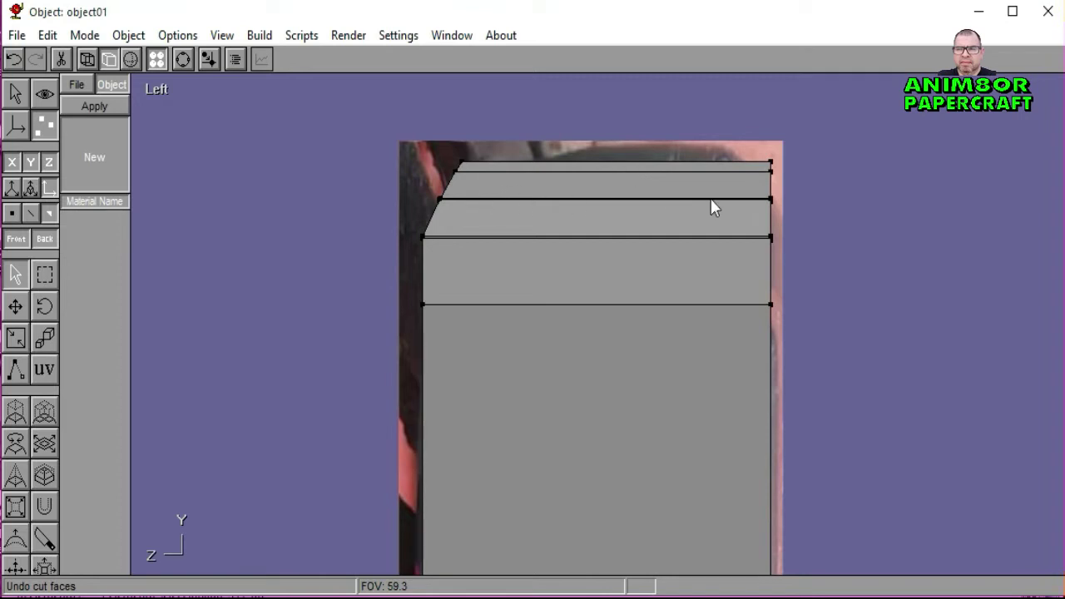
Step: Select the three uppermost faces of the block's left side together
{"action": "left_click", "coordinate": [606, 170]}
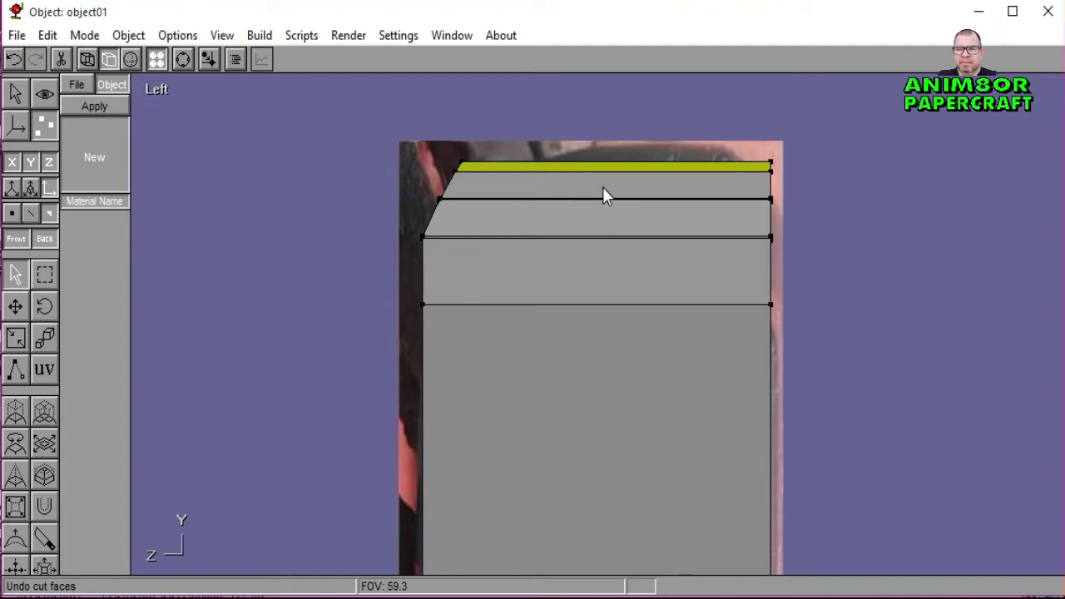
{"action": "left_click", "coordinate": [605, 184]}
{"action": "left_click", "coordinate": [605, 215]}
{"action": "left_click", "coordinate": [629, 300]}
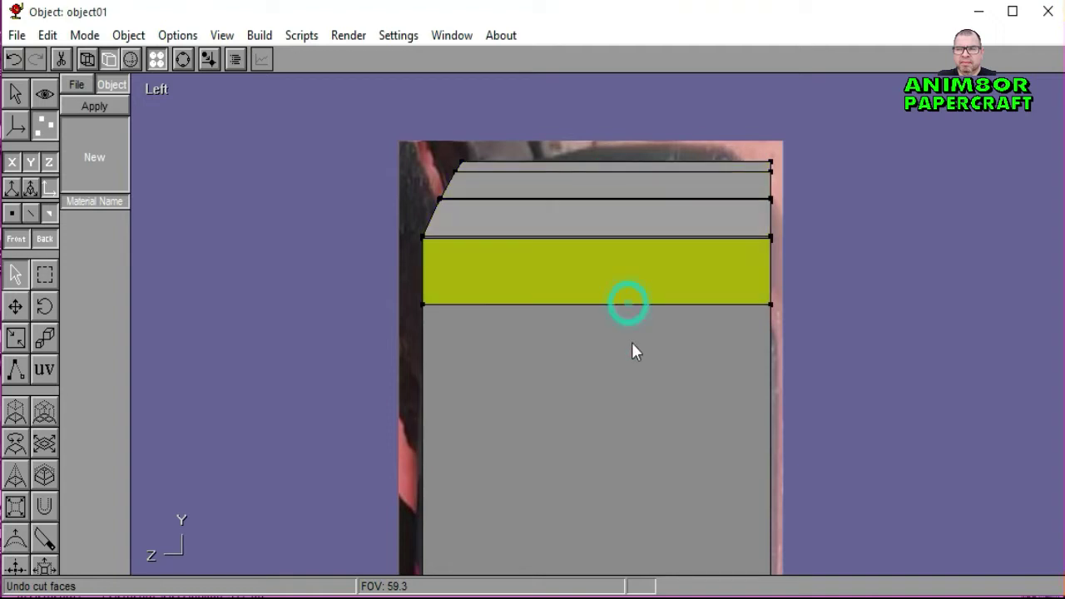
{"action": "left_click", "coordinate": [635, 393]}
{"action": "left_click", "coordinate": [610, 166]}
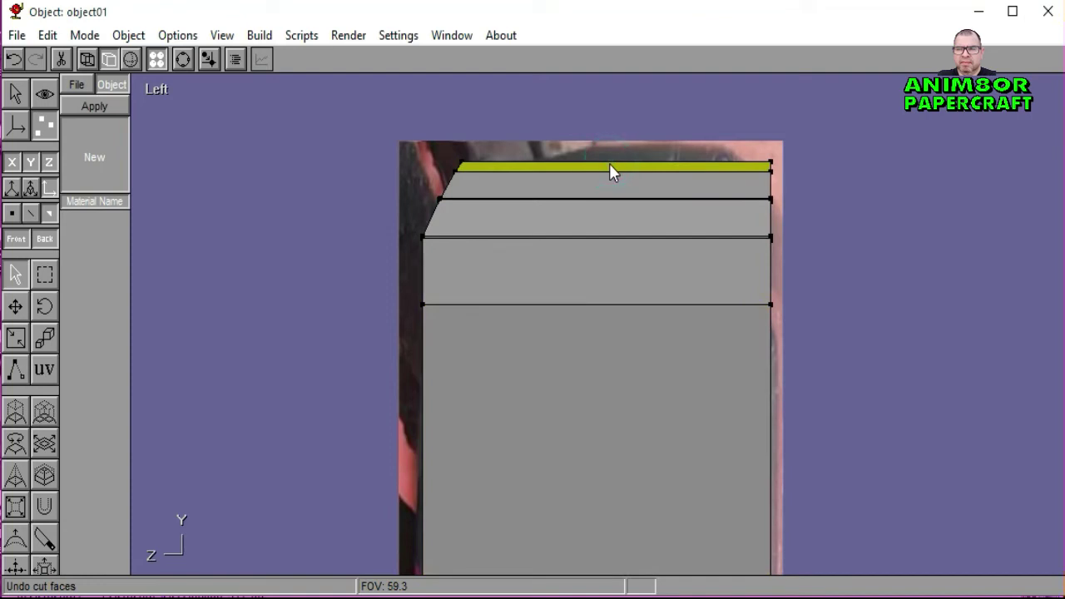
{"action": "left_click", "coordinate": [608, 190], "text": "shift"}
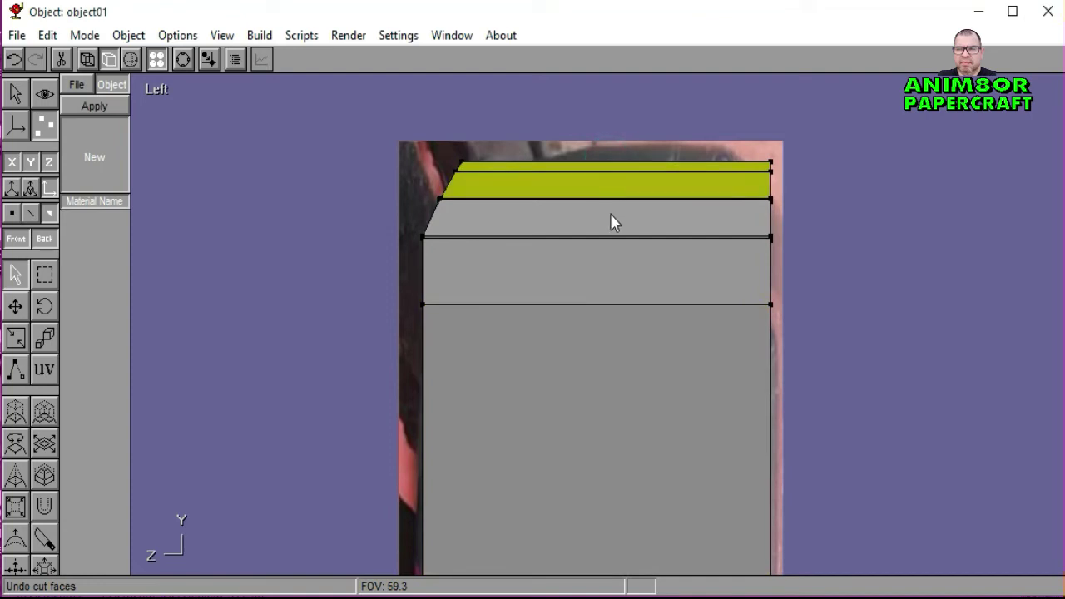
{"action": "left_click", "coordinate": [611, 221], "text": "shift"}
Step: Add the thin strip below the slanted faces and the wide face beneath it to the selection
{"action": "left_click", "coordinate": [183, 59]}
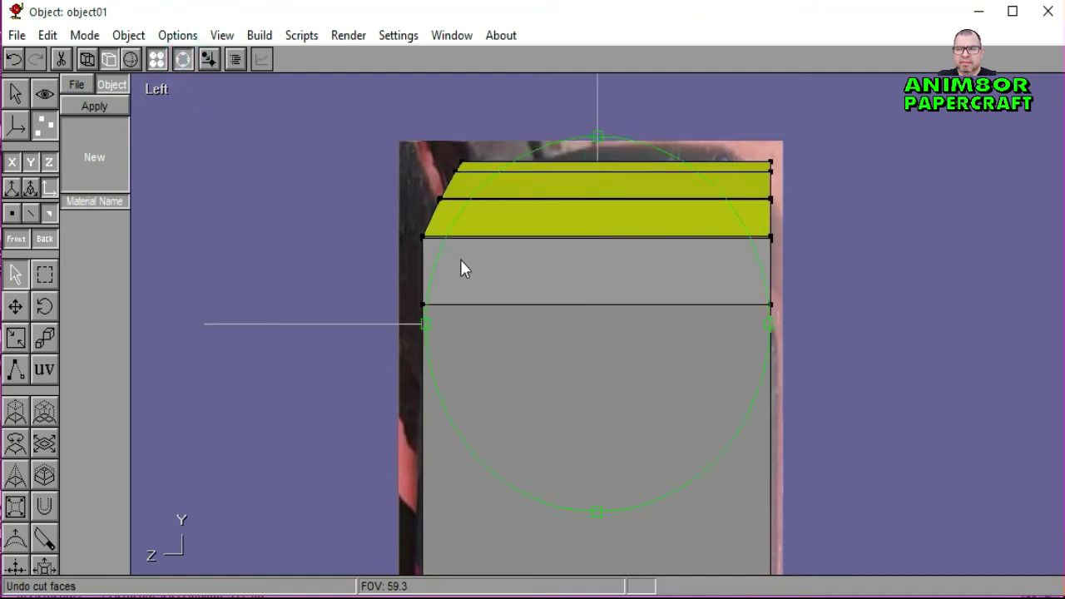
{"action": "scroll", "coordinate": [460, 260], "scroll_direction": "up", "scroll_amount": 6}
{"action": "scroll", "coordinate": [596, 271], "scroll_direction": "up", "scroll_amount": 3}
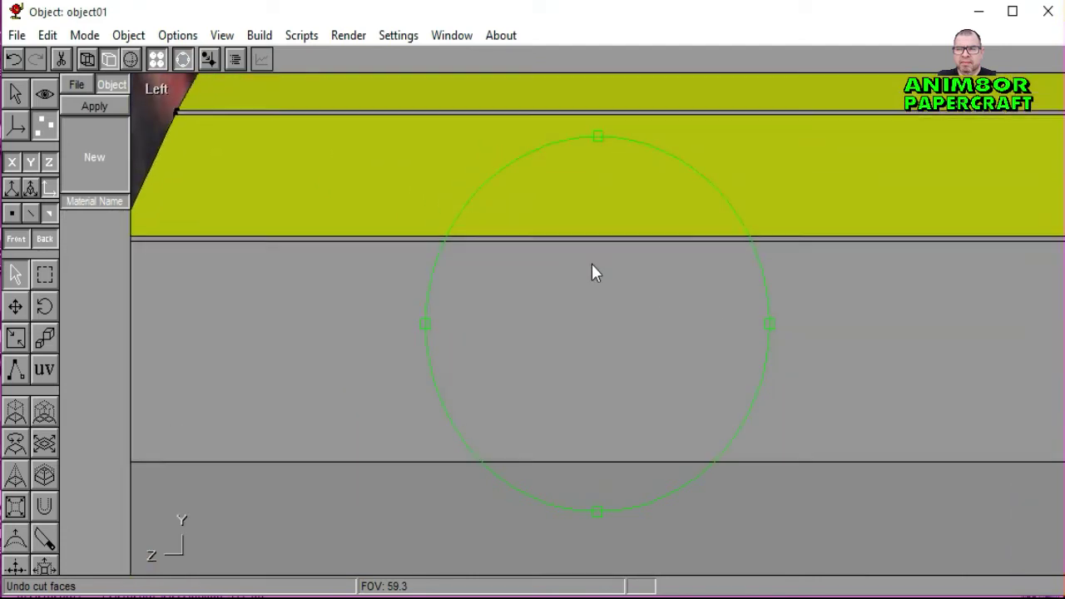
{"action": "left_click", "coordinate": [184, 63]}
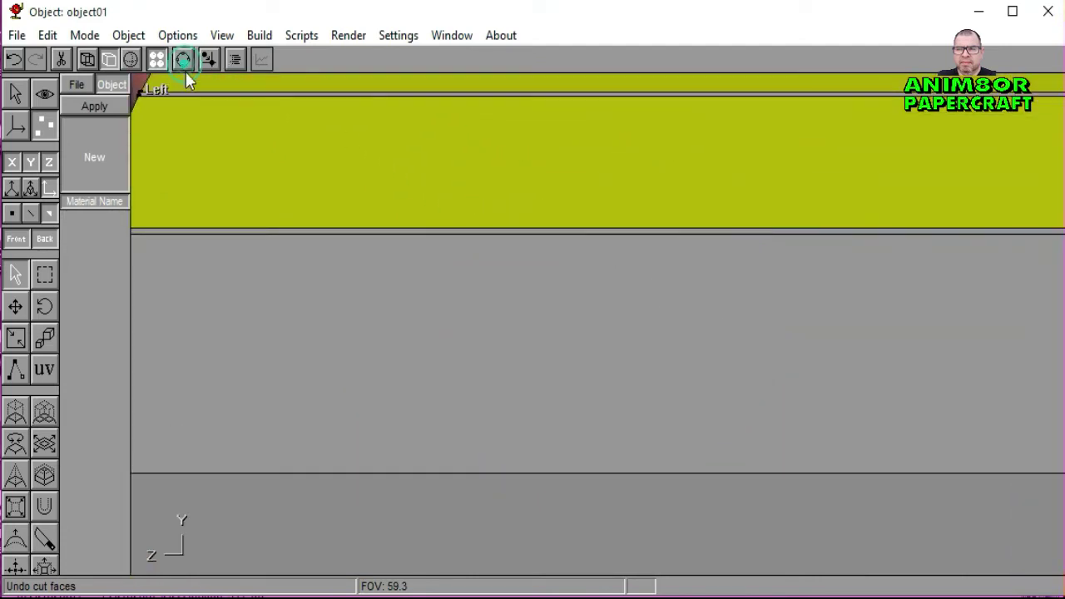
{"action": "left_click", "coordinate": [528, 233], "text": "shift"}
{"action": "left_click", "coordinate": [549, 300], "text": "shift"}
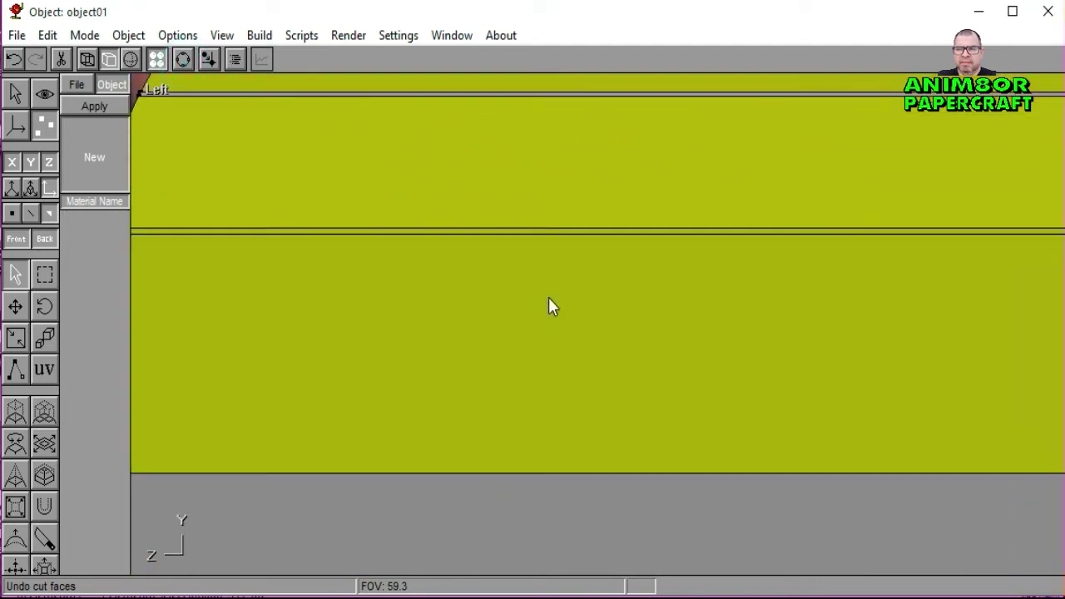
Step: Add the two tall middle faces below the upper bands to the selection
{"action": "left_click", "coordinate": [183, 60]}
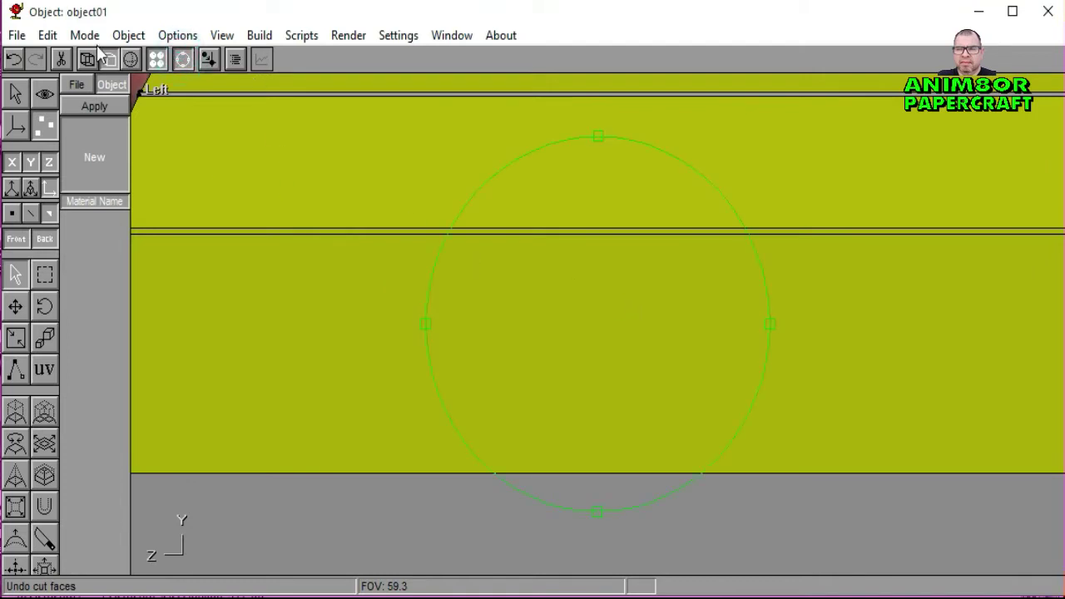
{"action": "left_click", "coordinate": [183, 59]}
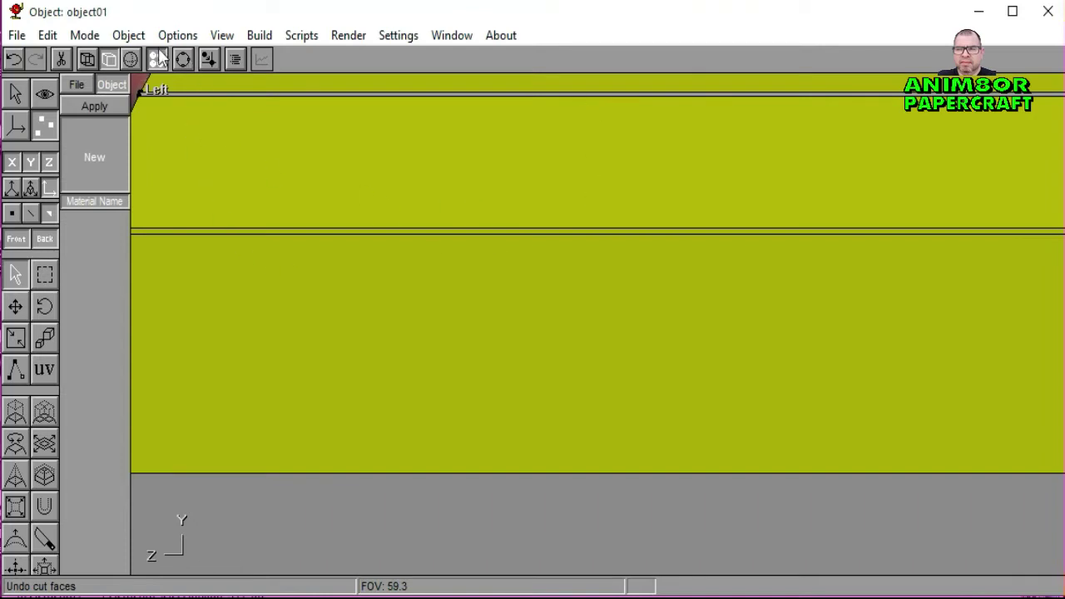
{"action": "left_click", "coordinate": [183, 58]}
{"action": "left_click_drag", "start_coordinate": [677, 375], "coordinate": [282, 236]}
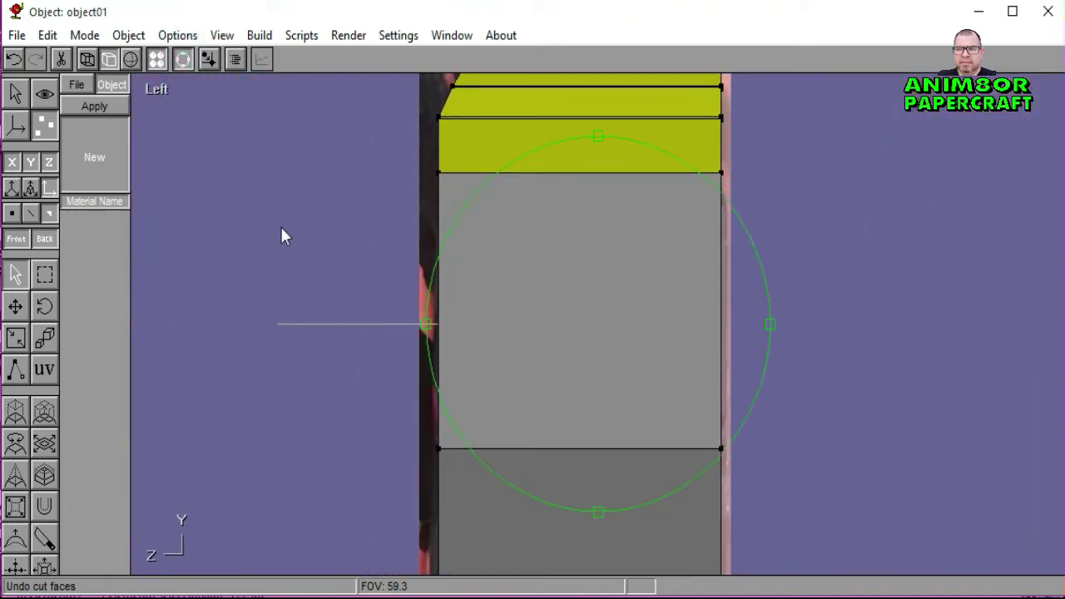
{"action": "left_click", "coordinate": [184, 59]}
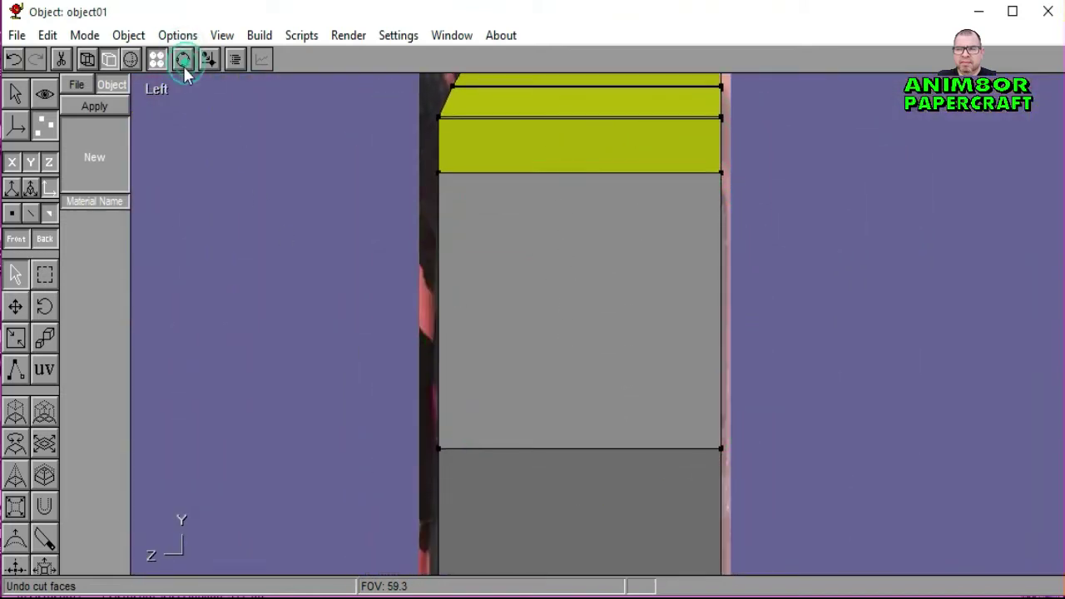
{"action": "left_click", "coordinate": [552, 324], "text": "shift"}
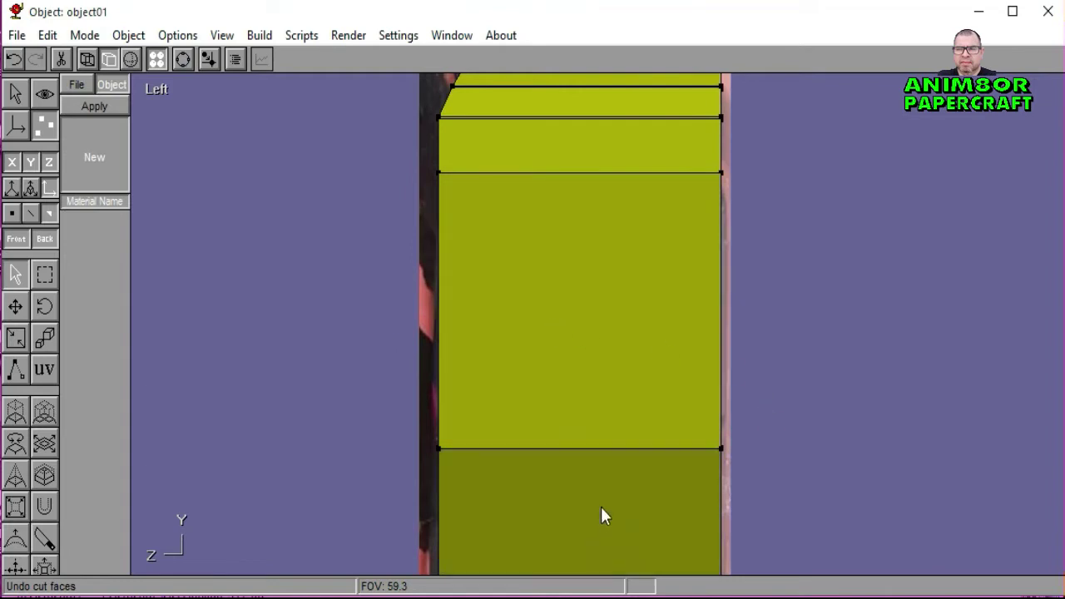
Step: Extend the selection with the remaining tall face and the two shorter faces below it
{"action": "left_click", "coordinate": [184, 59]}
{"action": "left_click_drag", "start_coordinate": [433, 324], "coordinate": [594, 255]}
{"action": "right_click_drag", "start_coordinate": [547, 312], "coordinate": [580, 351]}
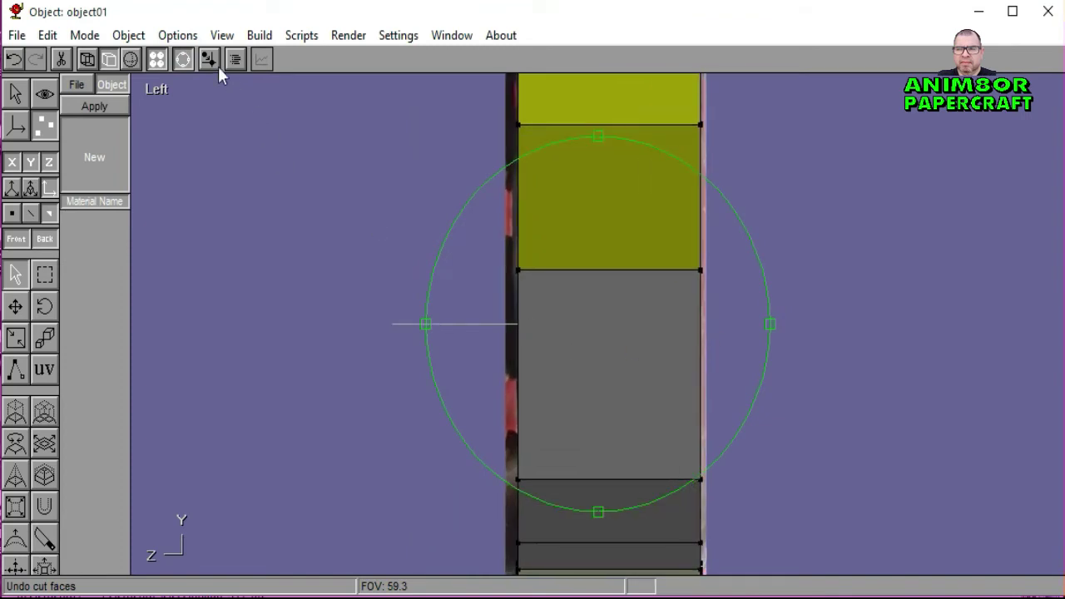
{"action": "left_click", "coordinate": [184, 59]}
{"action": "left_click", "coordinate": [652, 399], "text": "shift"}
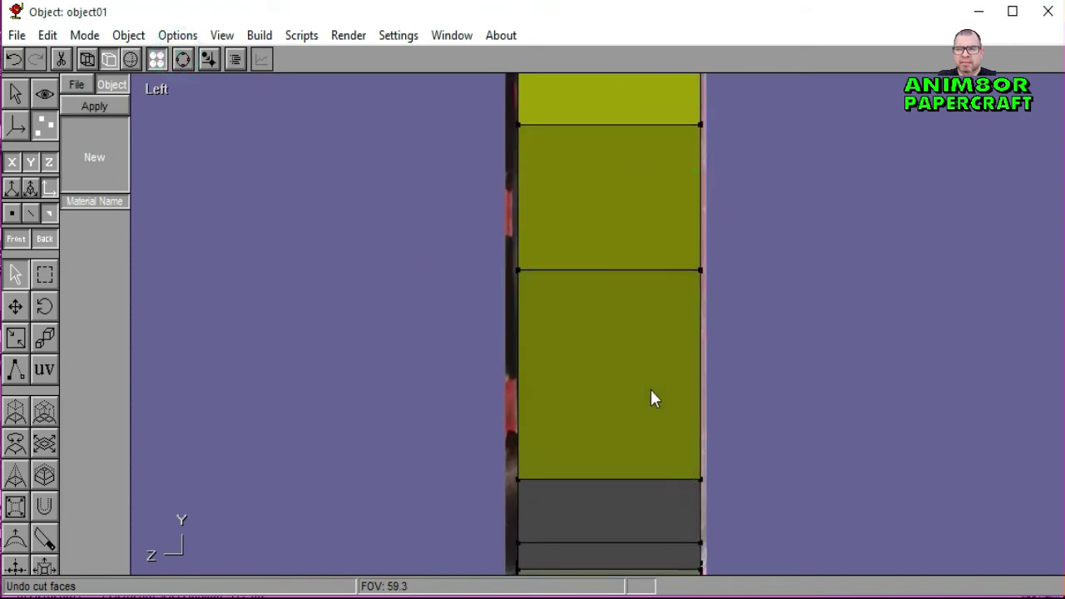
{"action": "left_click", "coordinate": [613, 556], "text": "shift"}
Step: Add the two lowest bands at the block's base to the face selection
{"action": "left_click", "coordinate": [184, 59]}
{"action": "left_click_drag", "start_coordinate": [592, 317], "coordinate": [716, 341]}
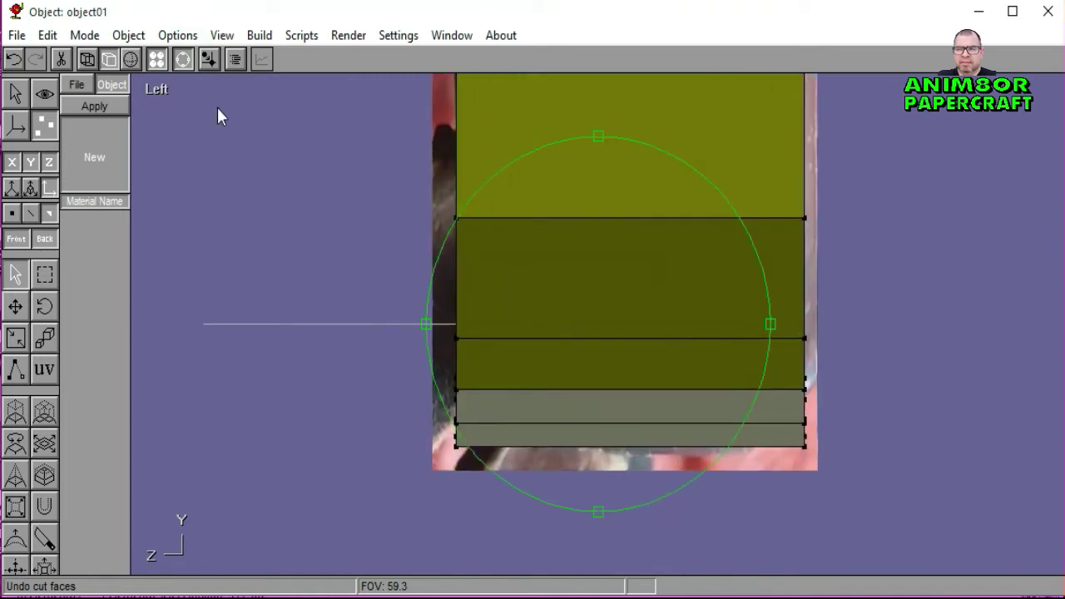
{"action": "left_click", "coordinate": [184, 59]}
{"action": "left_click", "coordinate": [634, 405], "text": "shift"}
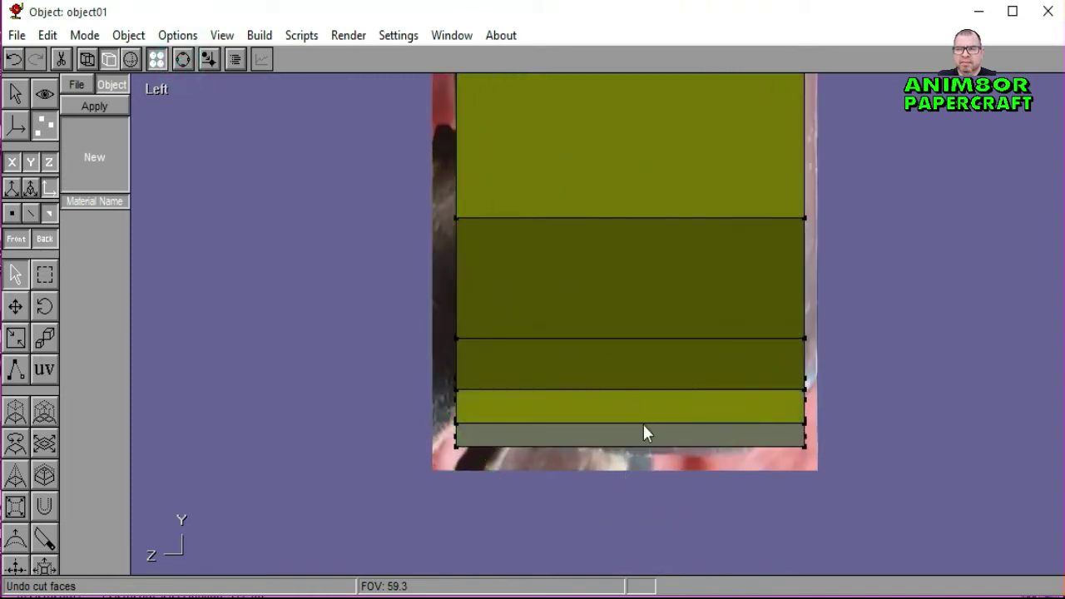
{"action": "left_click", "coordinate": [649, 433], "text": "shift"}
{"action": "left_click", "coordinate": [184, 59]}
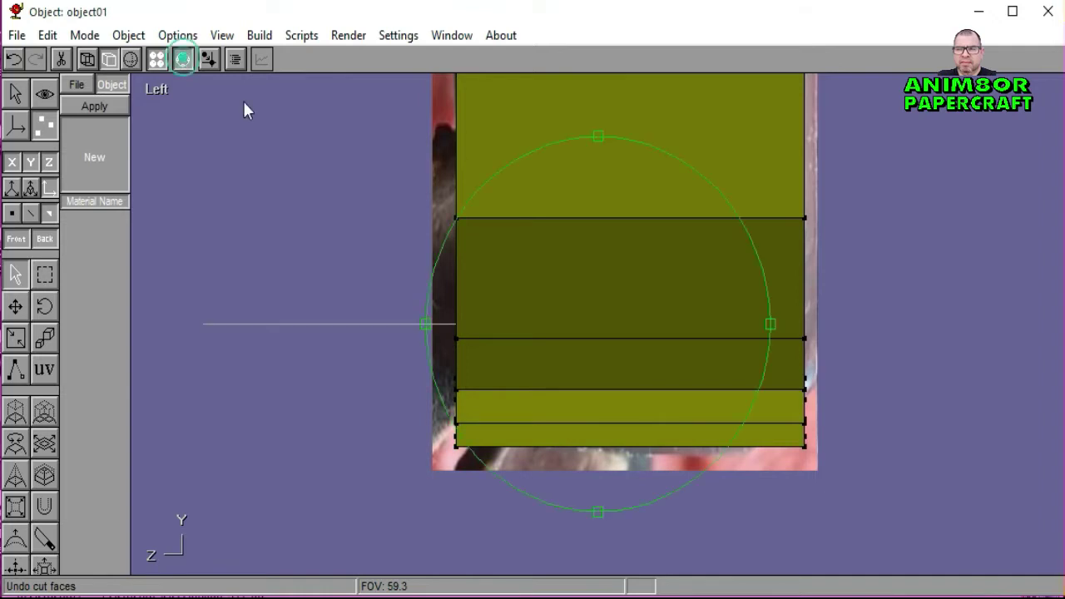
Step: Inspect the upper bands up close and add the thin unselected strip between the slanted faces to the selection
{"action": "left_click_drag", "start_coordinate": [593, 366], "coordinate": [640, 343]}
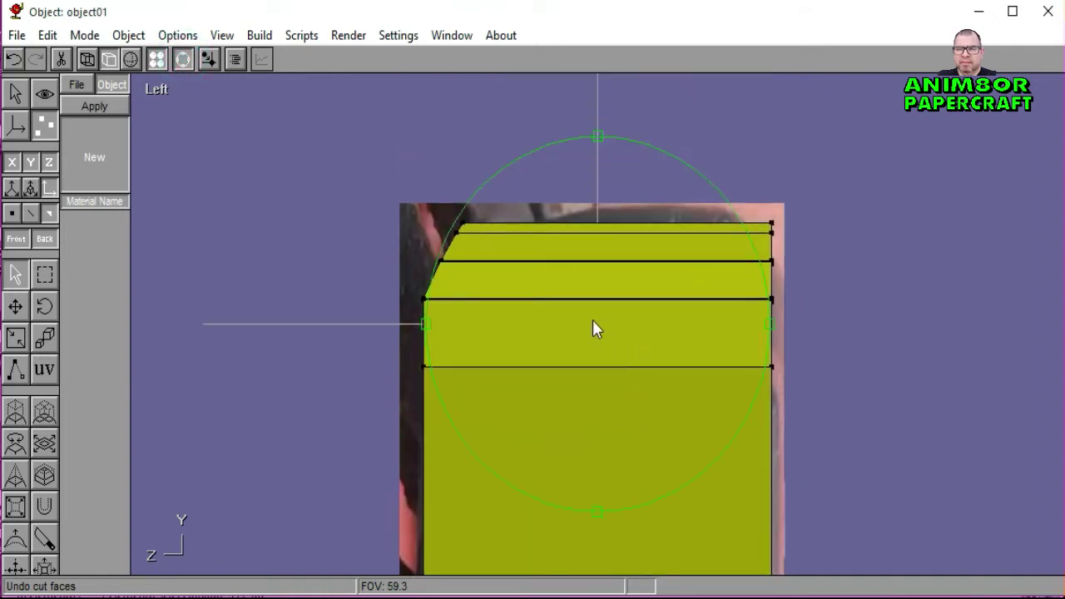
{"action": "scroll", "coordinate": [591, 308], "scroll_direction": "up", "scroll_amount": 5}
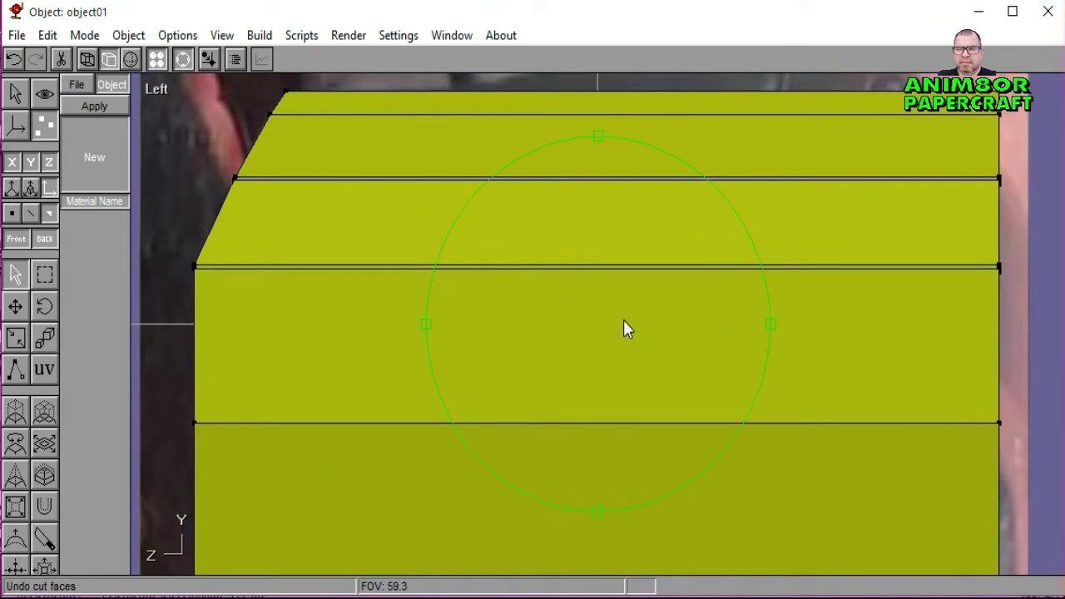
{"action": "right_click_drag", "start_coordinate": [623, 320], "coordinate": [677, 339]}
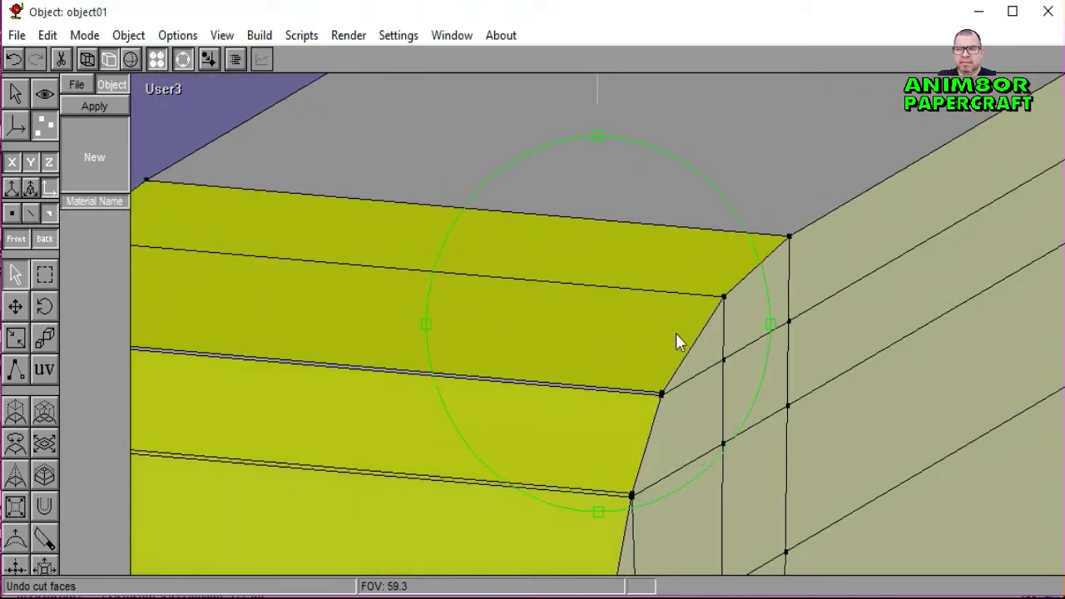
{"action": "scroll", "coordinate": [624, 347], "scroll_direction": "down", "scroll_amount": 5}
{"action": "scroll", "coordinate": [547, 352], "scroll_direction": "up", "scroll_amount": 5}
{"action": "scroll", "coordinate": [749, 333], "scroll_direction": "up", "scroll_amount": 6}
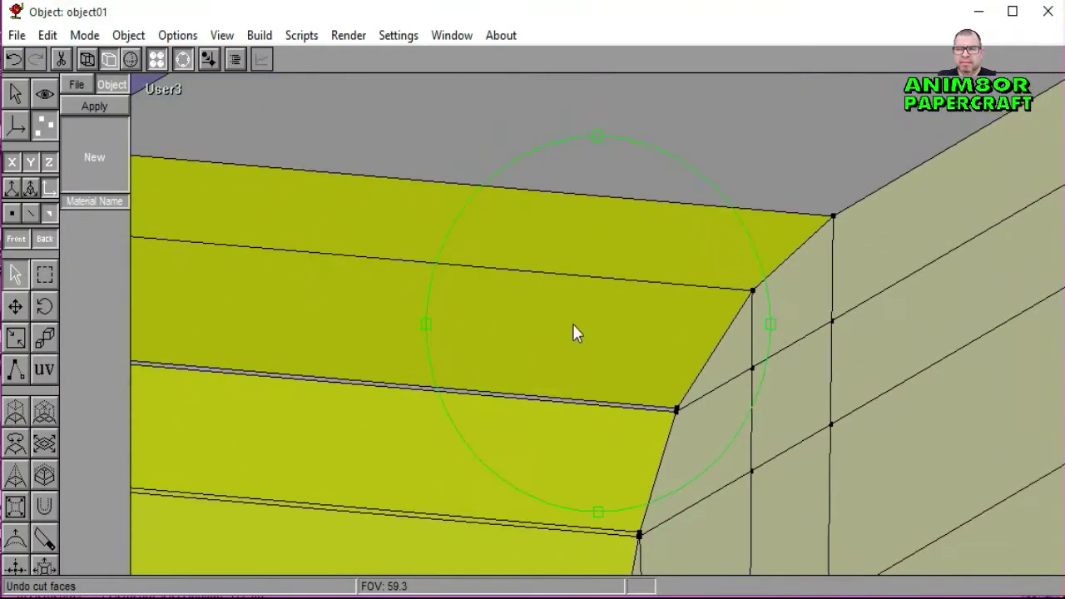
{"action": "scroll", "coordinate": [582, 307], "scroll_direction": "up", "scroll_amount": 3}
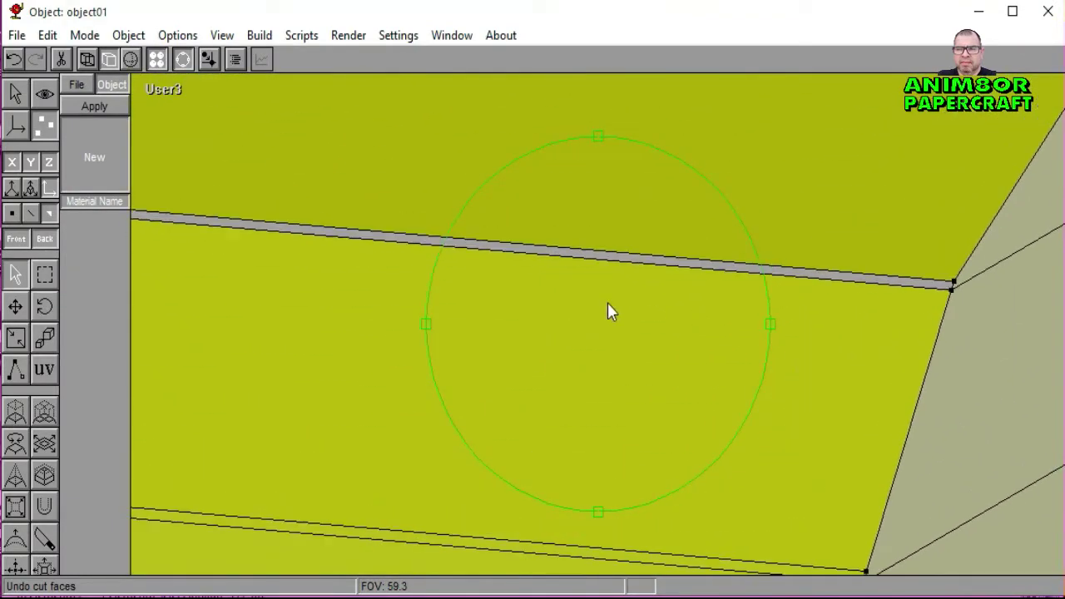
{"action": "left_click", "coordinate": [182, 57]}
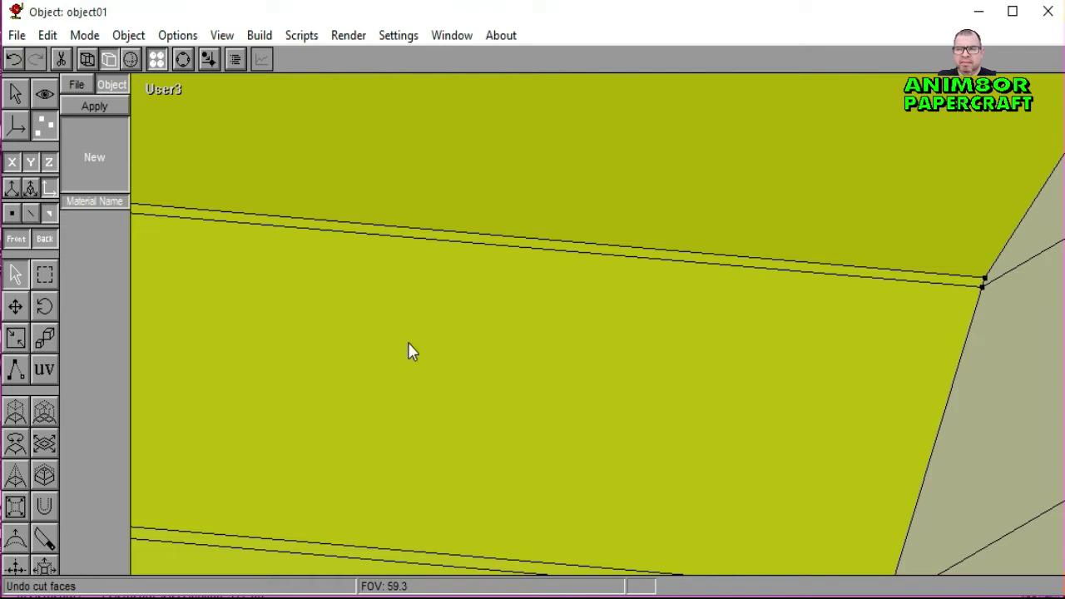
Step: Return to the Left view with the whole selected side in frame and save the project
{"action": "left_click", "coordinate": [166, 89]}
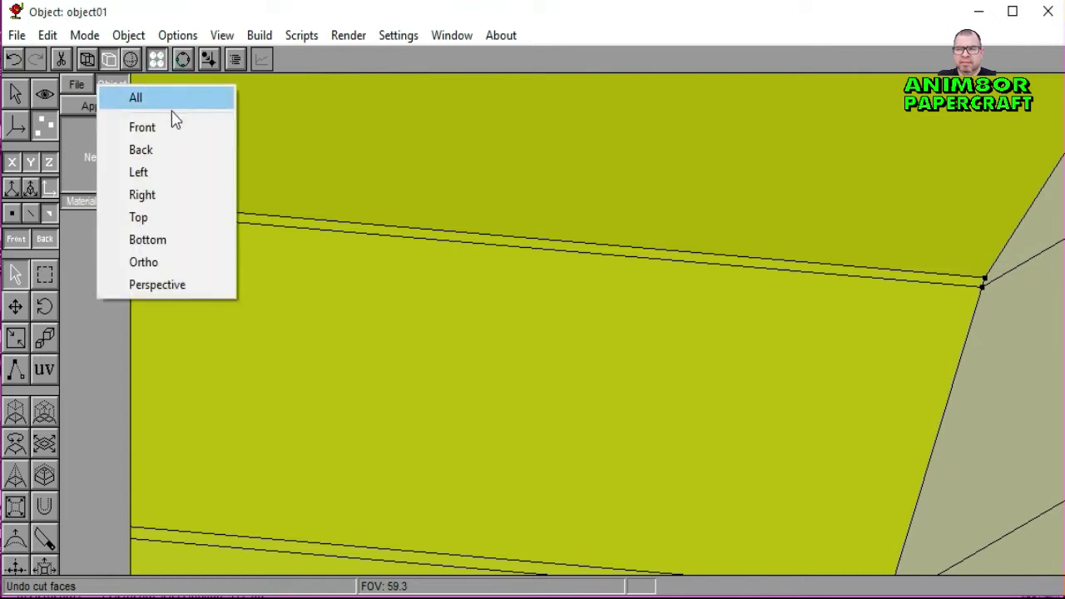
{"action": "left_click", "coordinate": [174, 172]}
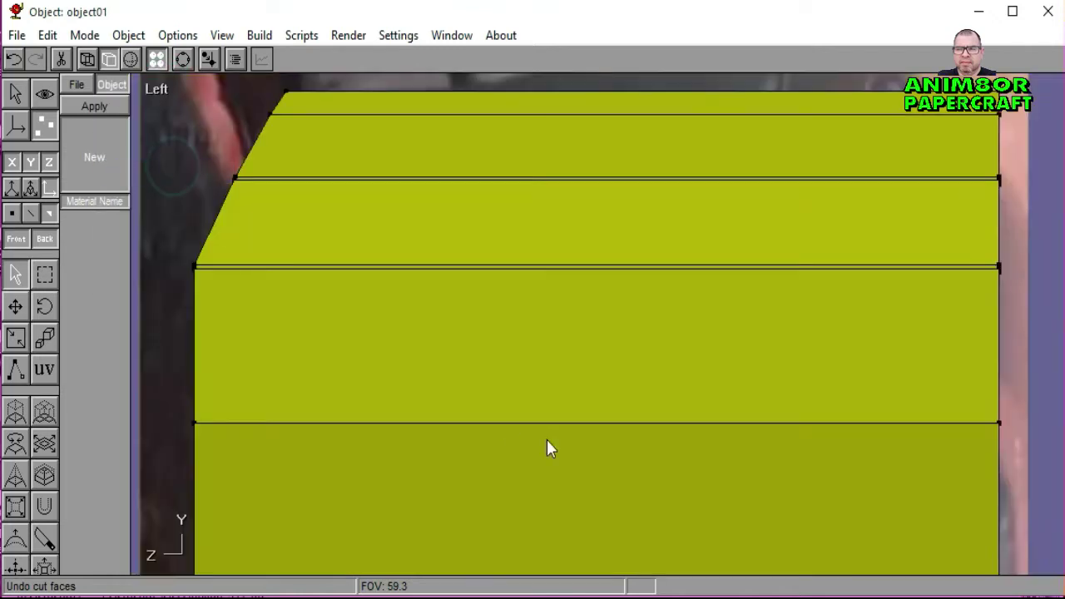
{"action": "left_click", "coordinate": [183, 60]}
{"action": "scroll", "coordinate": [708, 349], "scroll_direction": "down", "scroll_amount": 4}
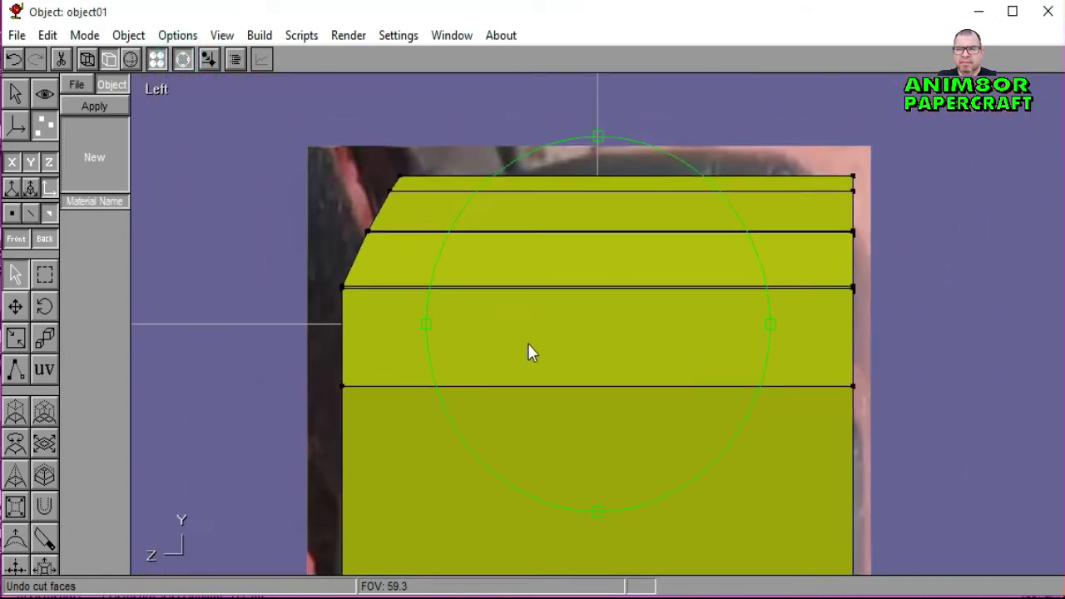
{"action": "left_click_drag", "start_coordinate": [568, 350], "coordinate": [499, 319]}
{"action": "left_click", "coordinate": [183, 61]}
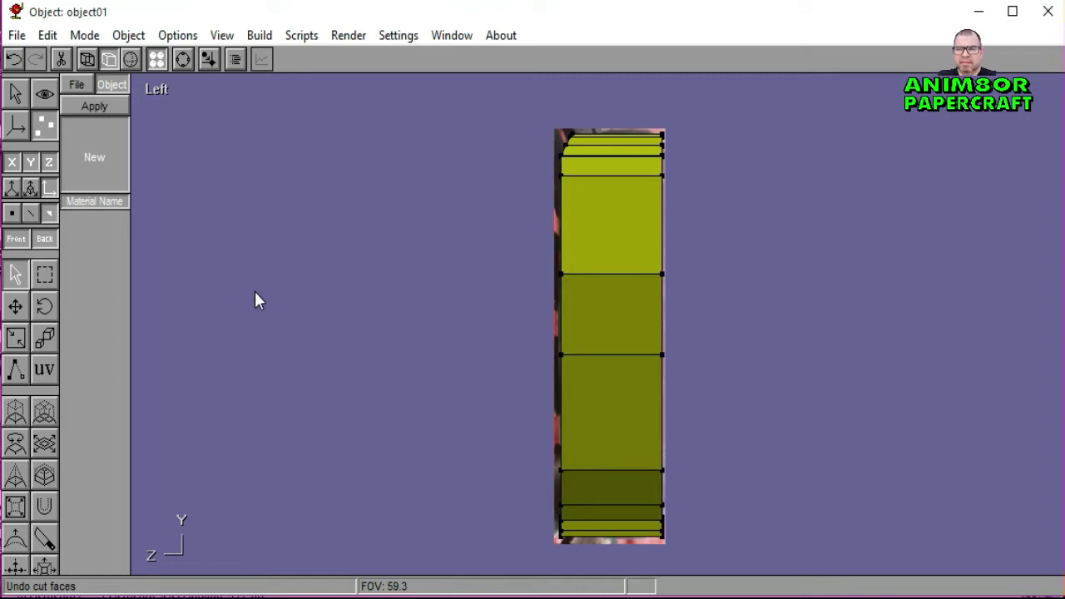
{"action": "left_click", "coordinate": [12, 37]}
{"action": "left_click", "coordinate": [40, 131]}
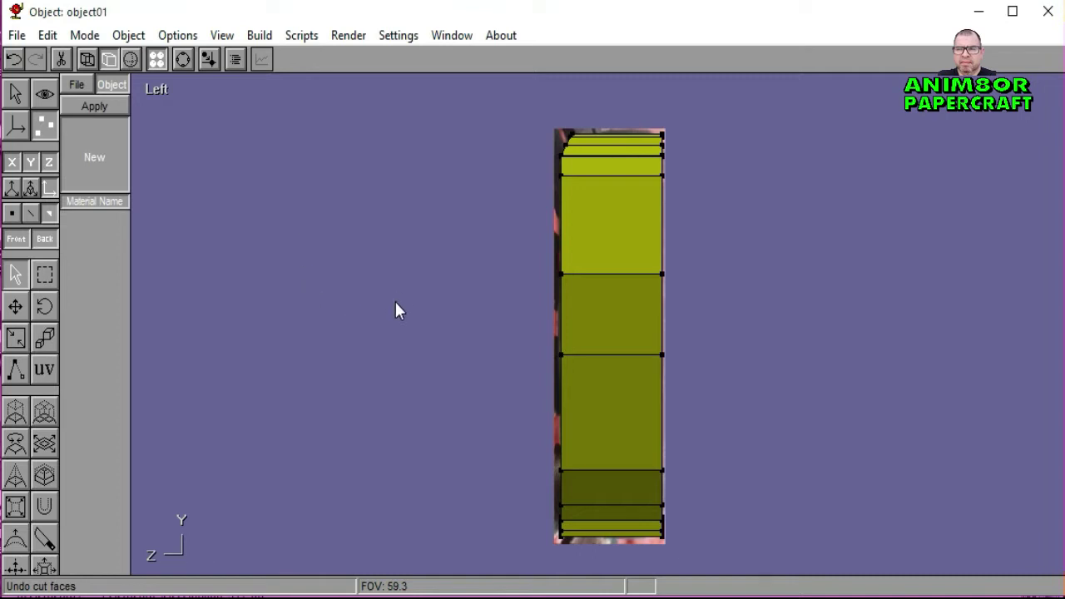
Step: Switch to the WALKMAN SONY folder and open the BOTTOM CLIP image in Paint
{"action": "left_click", "coordinate": [982, 16]}
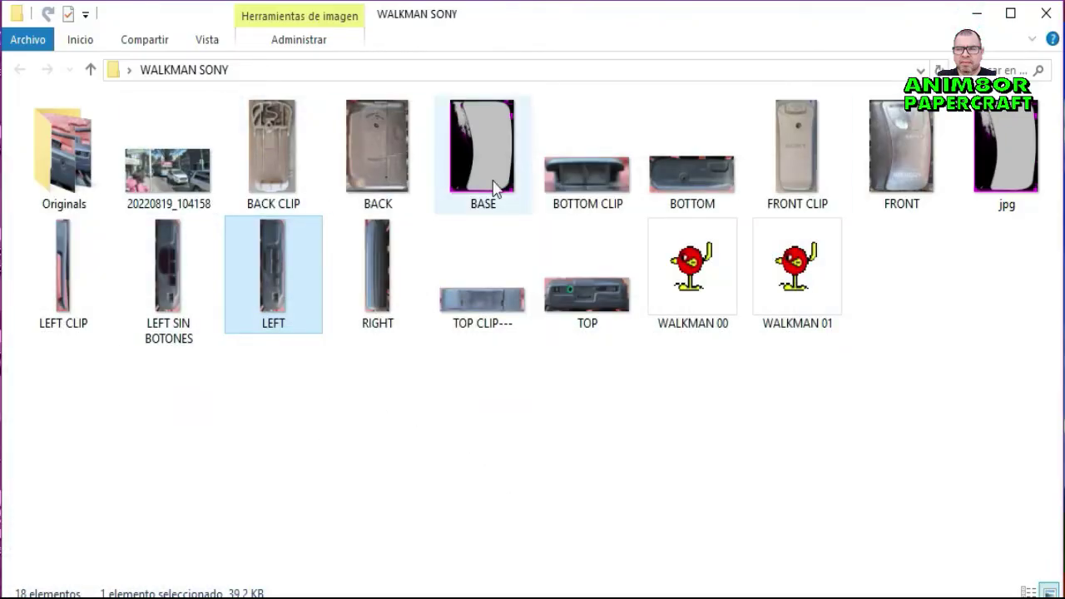
{"action": "right_click", "coordinate": [609, 190]}
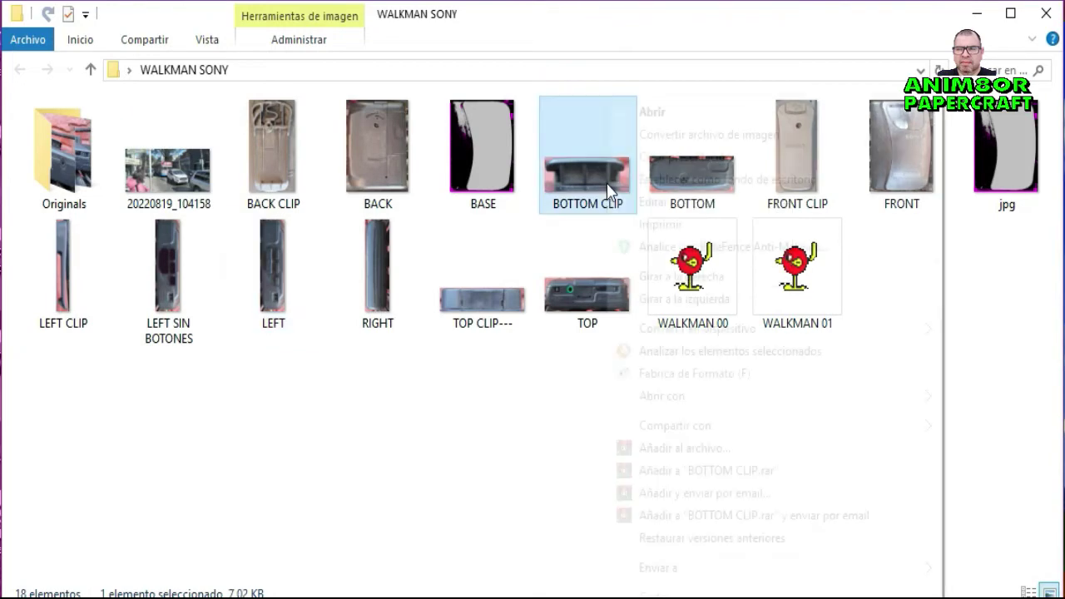
{"action": "mouse_move", "coordinate": [830, 397]}
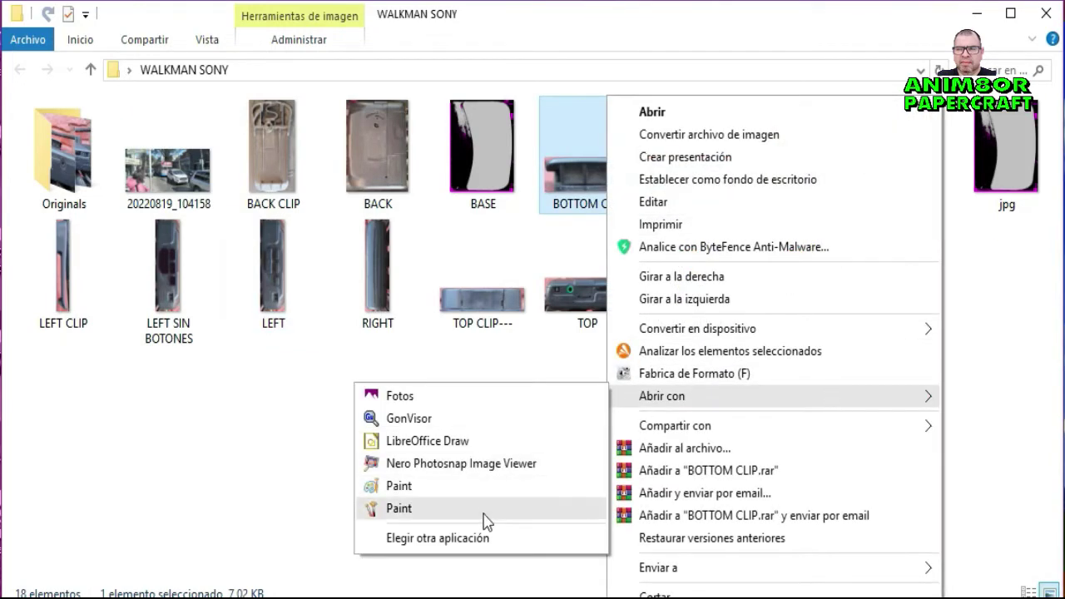
{"action": "left_click", "coordinate": [399, 508]}
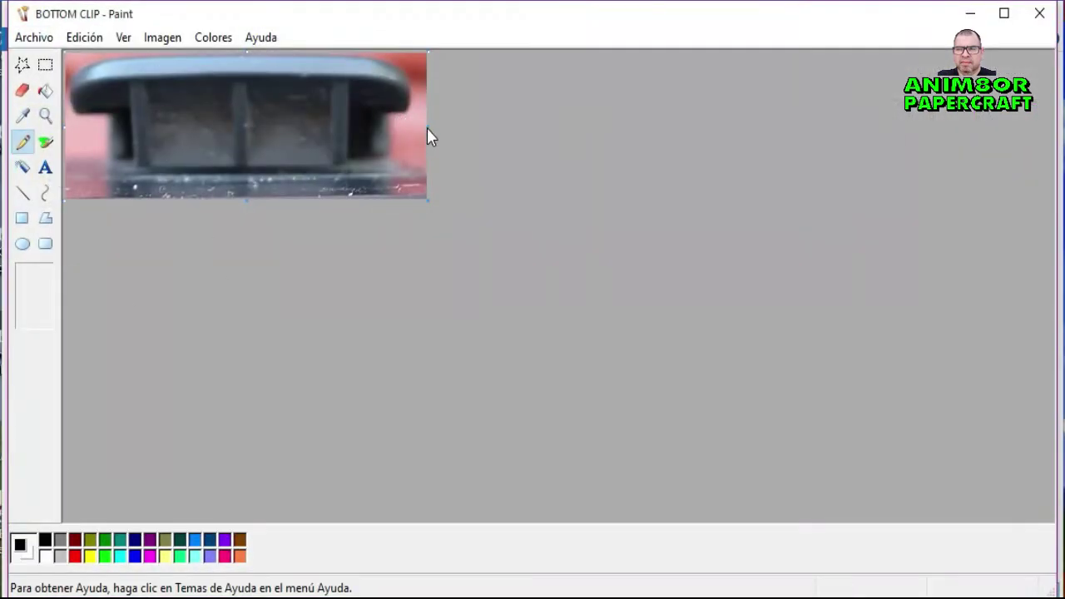
Step: Save a copy of the BOTTOM CLIP image as a JPEG named GREY in the WALKMAN SONY folder
{"action": "left_click", "coordinate": [33, 37]}
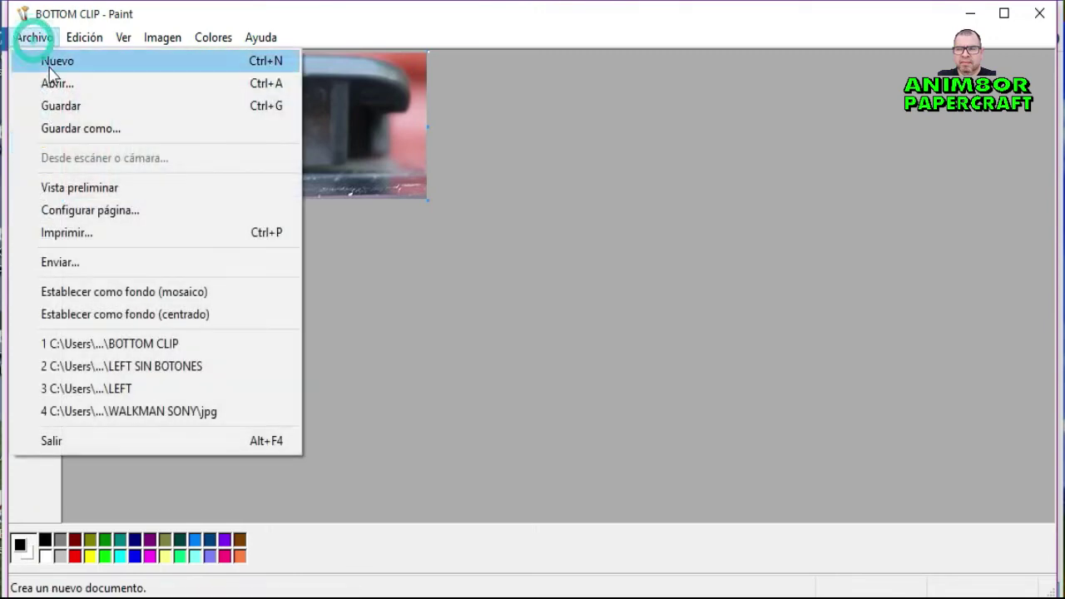
{"action": "left_click", "coordinate": [84, 129]}
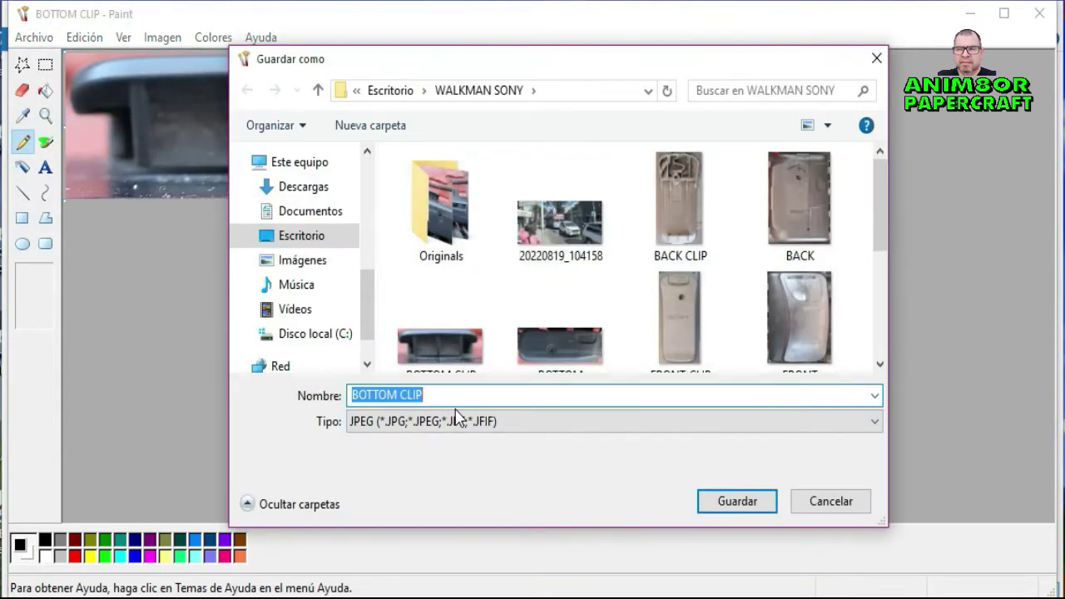
{"action": "type", "text": "GREY"}
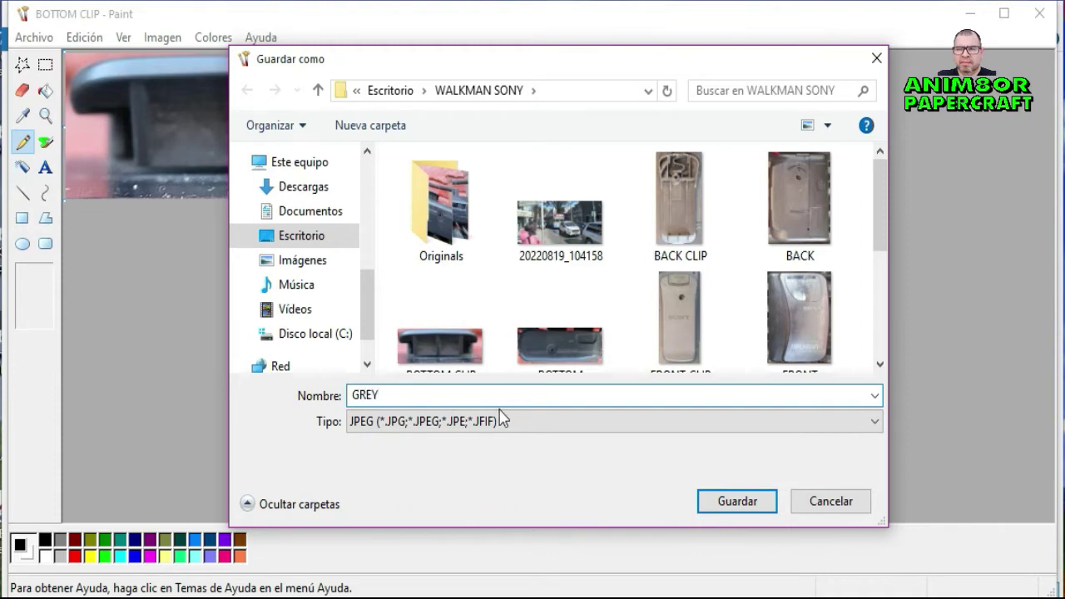
{"action": "left_click", "coordinate": [740, 505]}
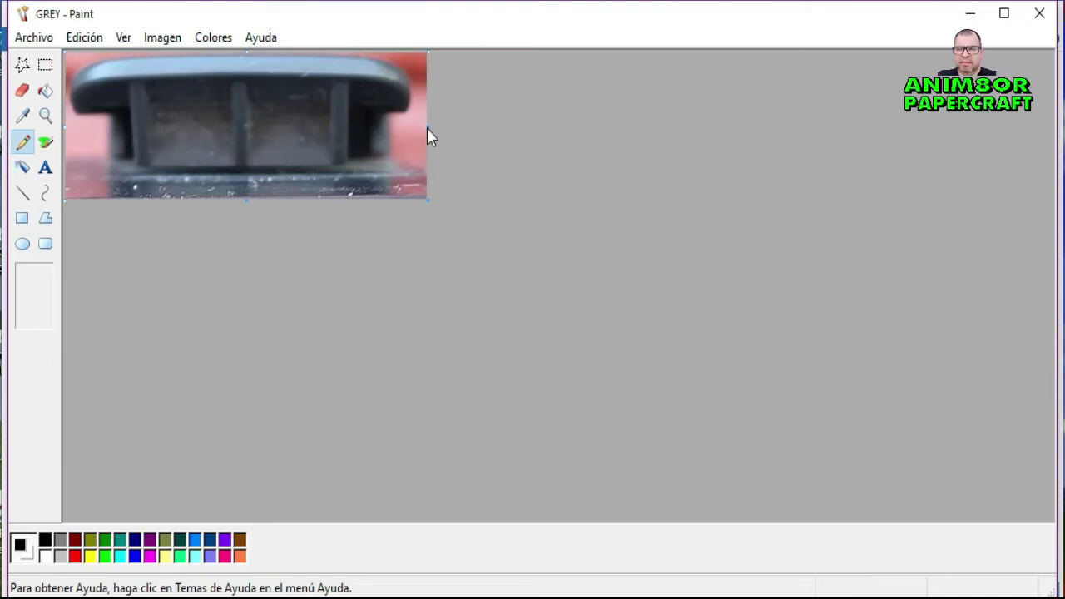
Step: Narrow the GREY canvas to roughly a third of its width and clear the photo from it
{"action": "left_click_drag", "start_coordinate": [428, 125], "coordinate": [190, 133]}
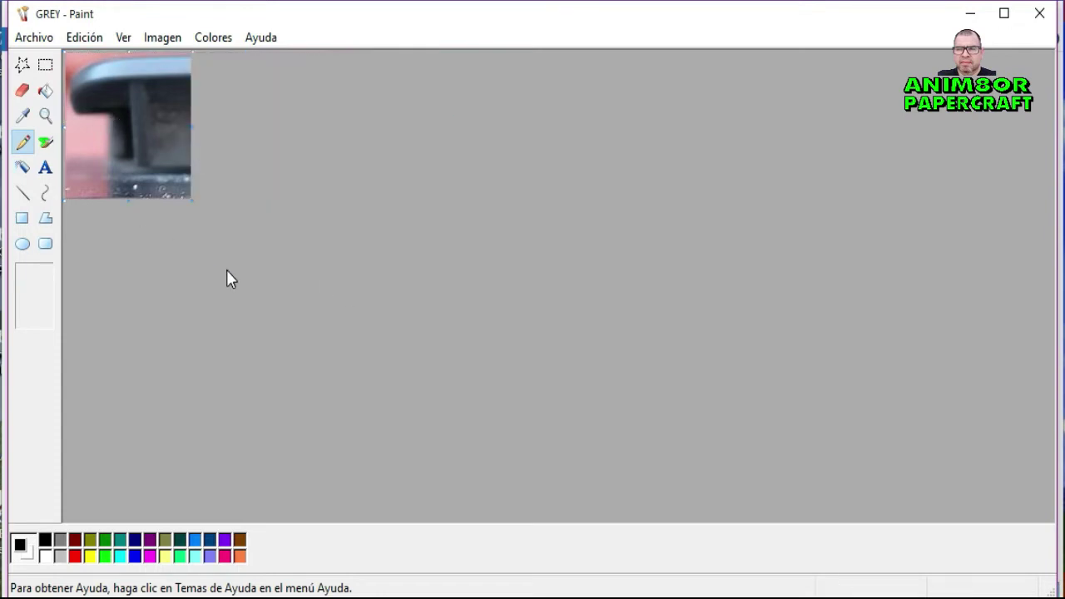
{"action": "left_click", "coordinate": [162, 38]}
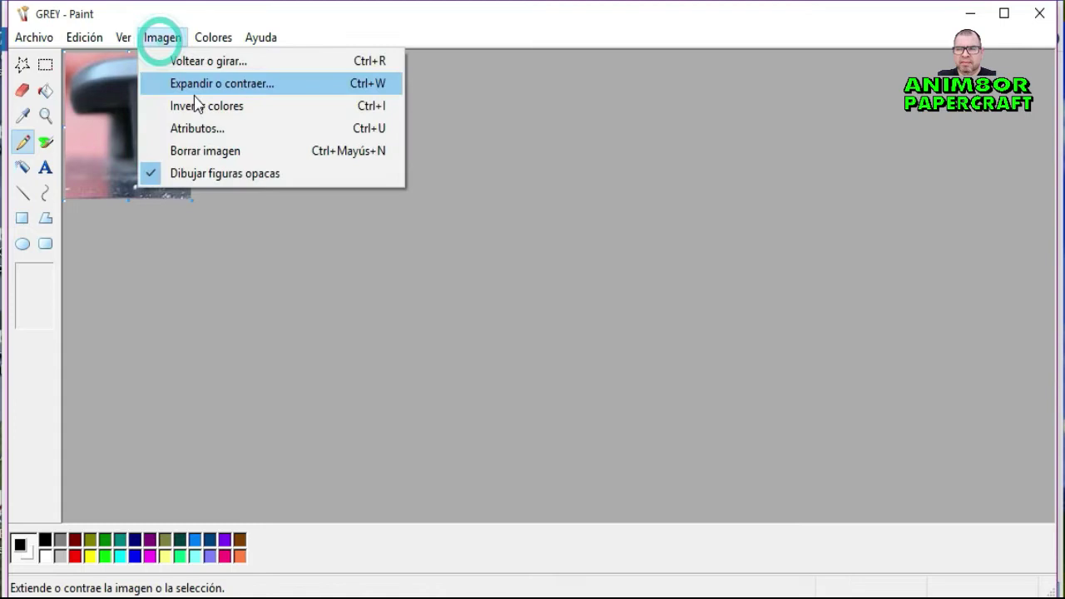
{"action": "left_click", "coordinate": [208, 149]}
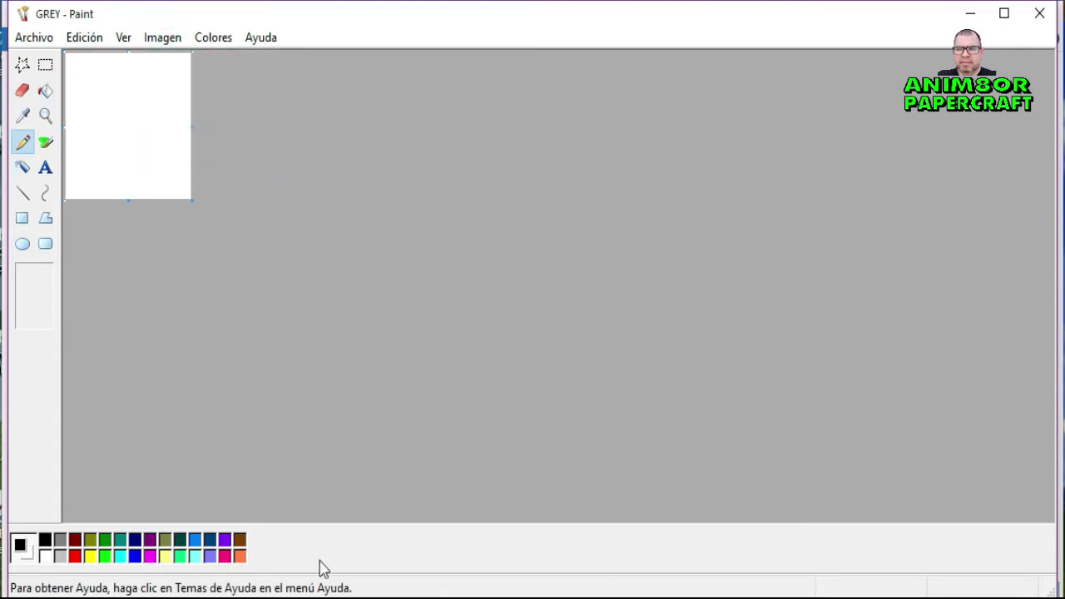
Step: Fill the blank canvas with dark grey, then close the image and save its changes
{"action": "left_click", "coordinate": [61, 541]}
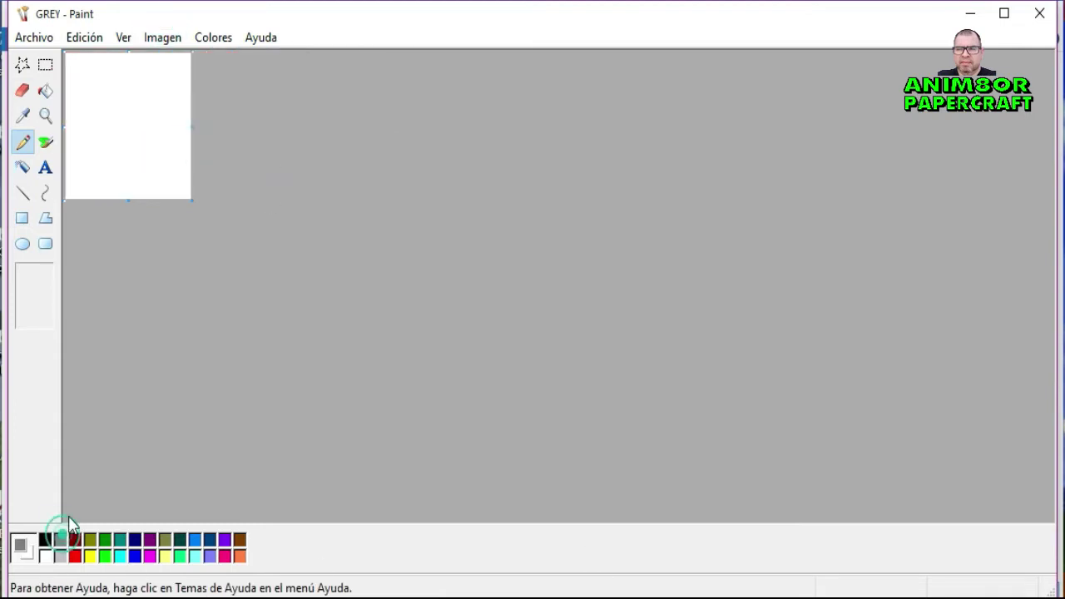
{"action": "left_click", "coordinate": [46, 92]}
{"action": "left_click", "coordinate": [89, 125]}
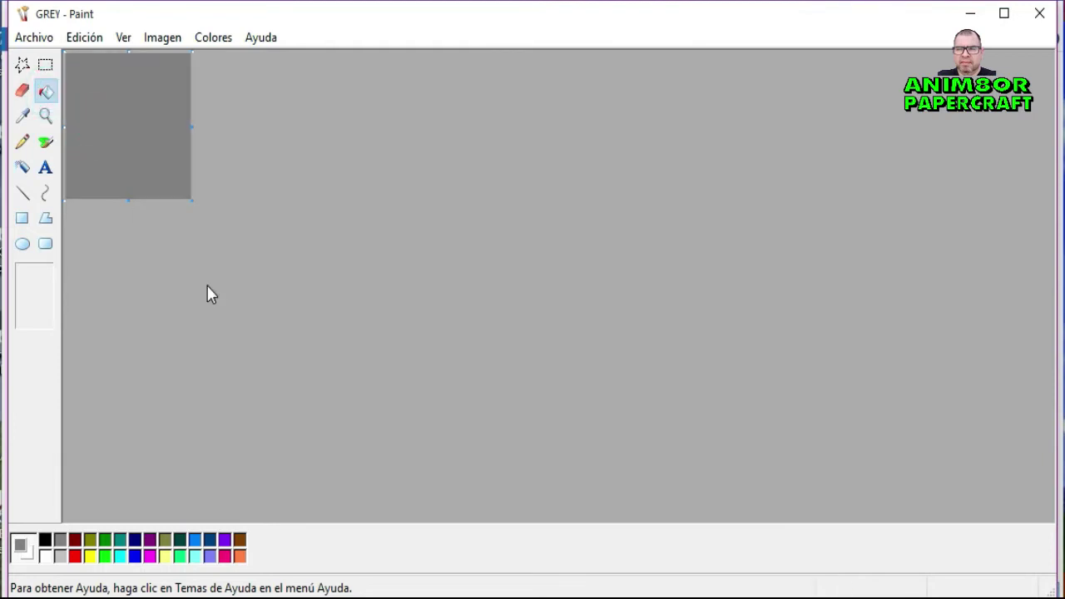
{"action": "left_click", "coordinate": [1040, 16]}
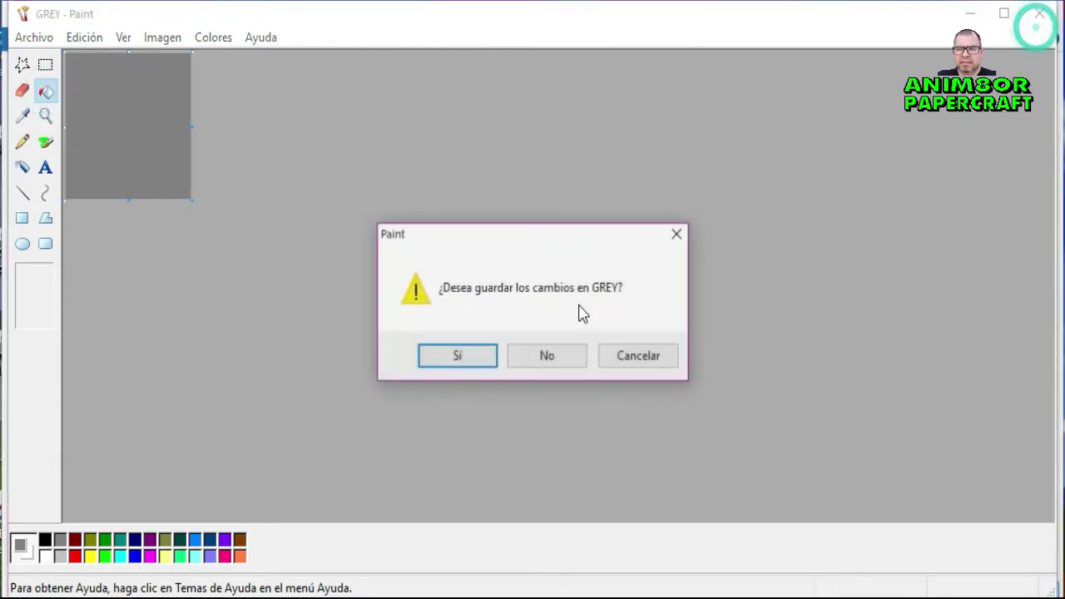
{"action": "left_click", "coordinate": [460, 358]}
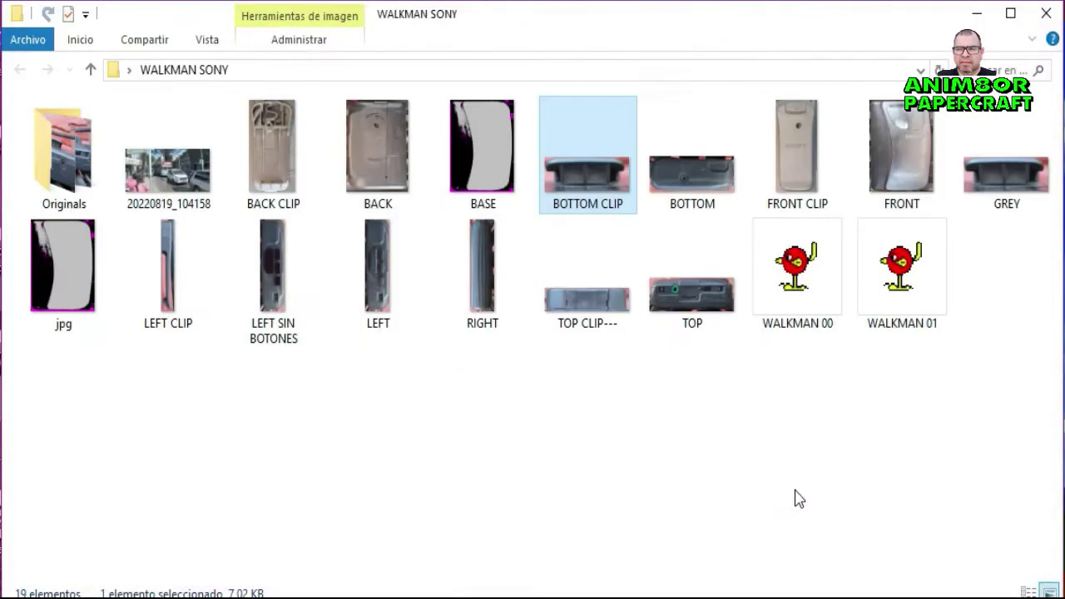
Step: Switch to Anim8or, activate the UV tool on the selected left side faces and start a new material
{"action": "key", "text": "alt+Tab"}
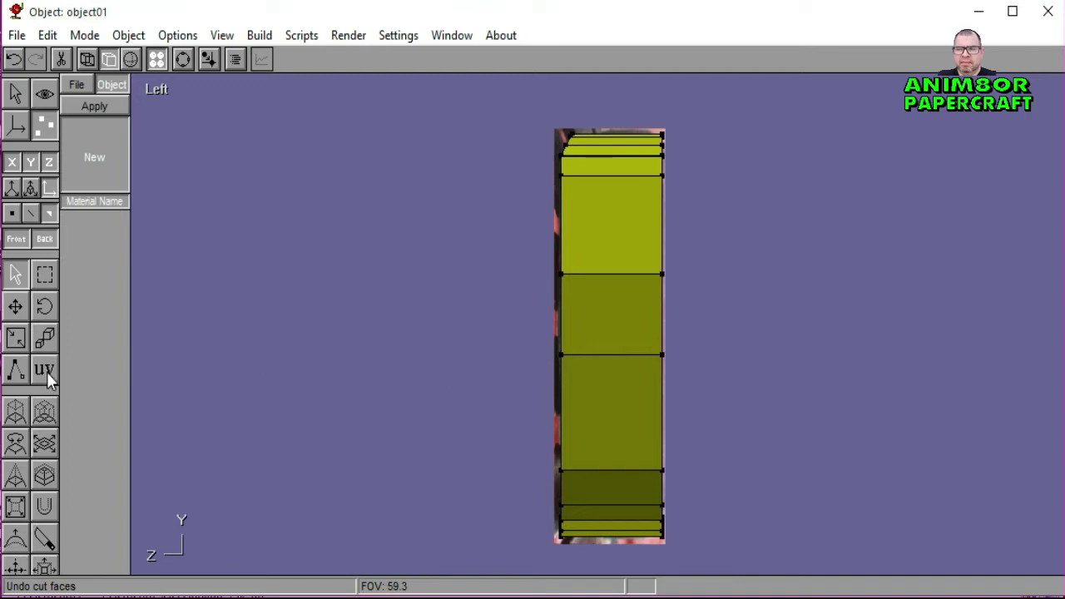
{"action": "left_click", "coordinate": [47, 372]}
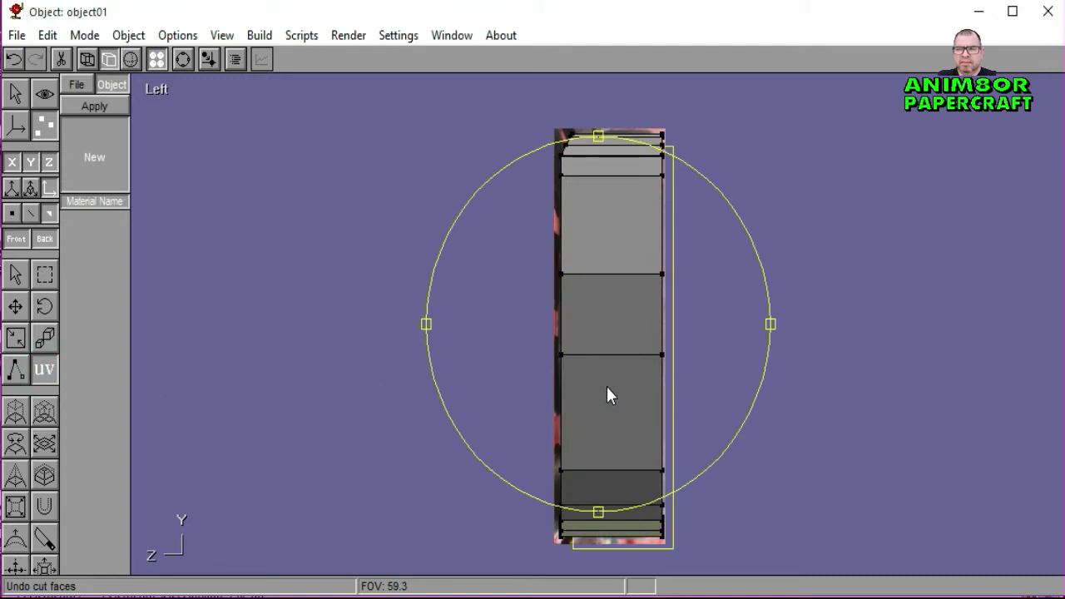
{"action": "left_click", "coordinate": [95, 159]}
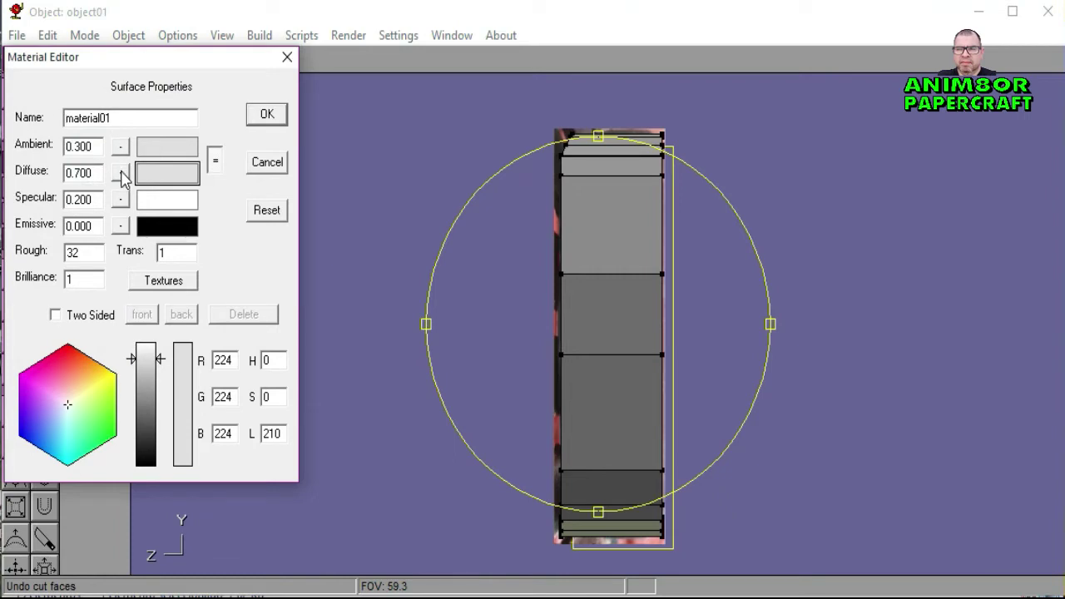
Step: Load the LEFT SIN BOTONES image from the WALKMAN SONY folder and assign it as the material's diffuse texture
{"action": "left_click", "coordinate": [122, 175]}
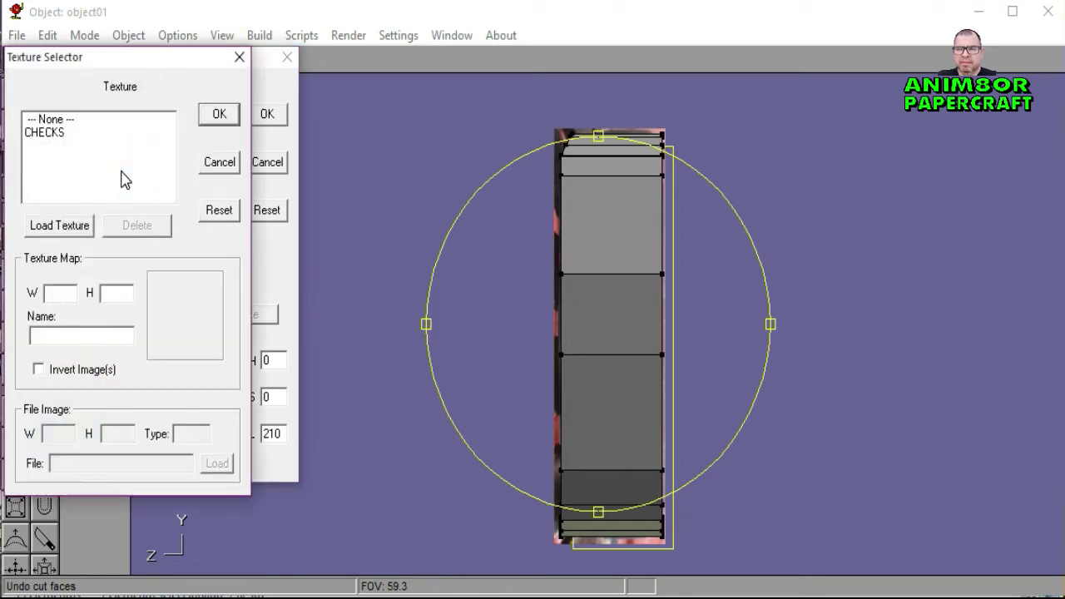
{"action": "left_click", "coordinate": [77, 231]}
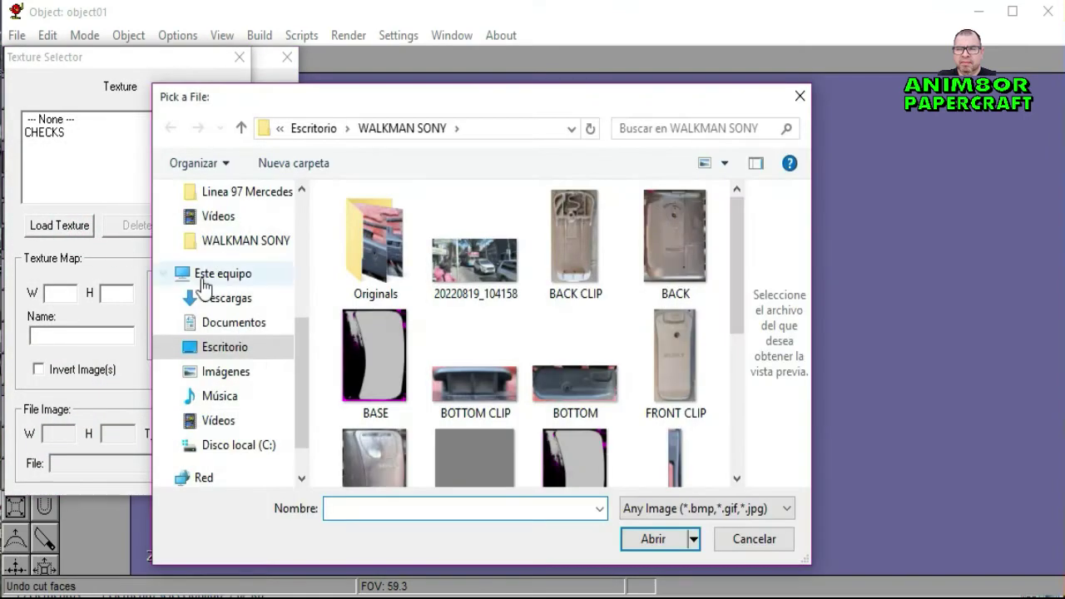
{"action": "scroll", "coordinate": [590, 322], "scroll_direction": "down", "scroll_amount": 1}
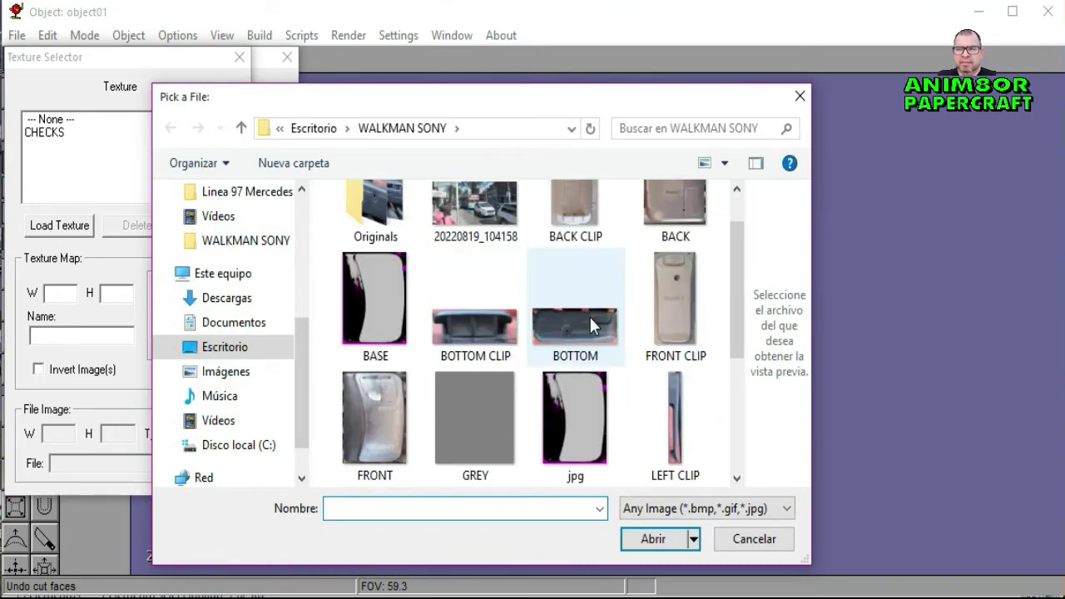
{"action": "scroll", "coordinate": [591, 323], "scroll_direction": "down", "scroll_amount": 2}
{"action": "scroll", "coordinate": [591, 323], "scroll_direction": "up", "scroll_amount": 2}
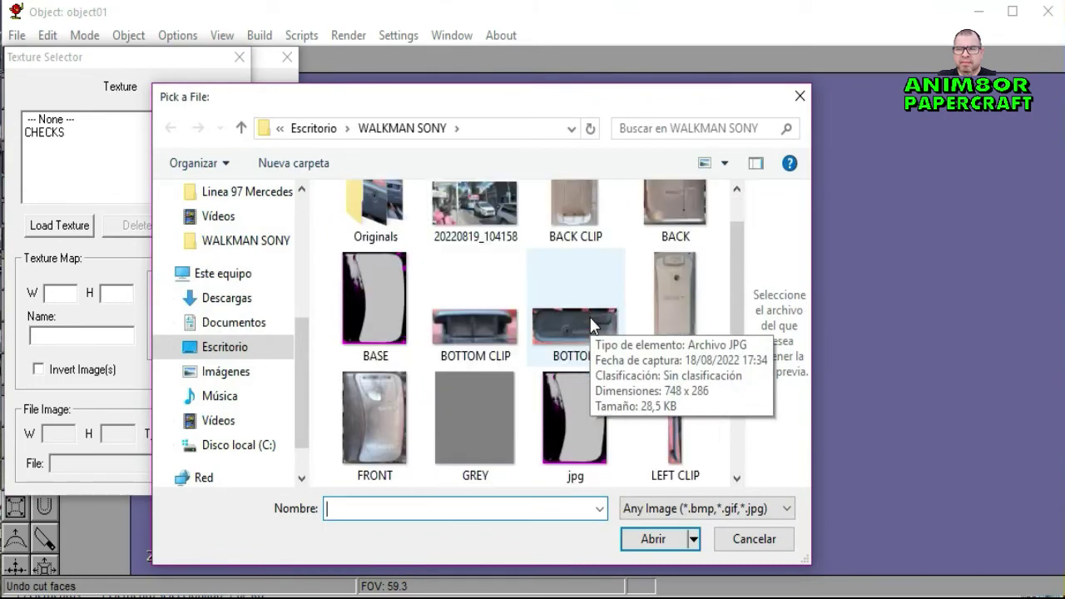
{"action": "scroll", "coordinate": [593, 324], "scroll_direction": "down", "scroll_amount": 3}
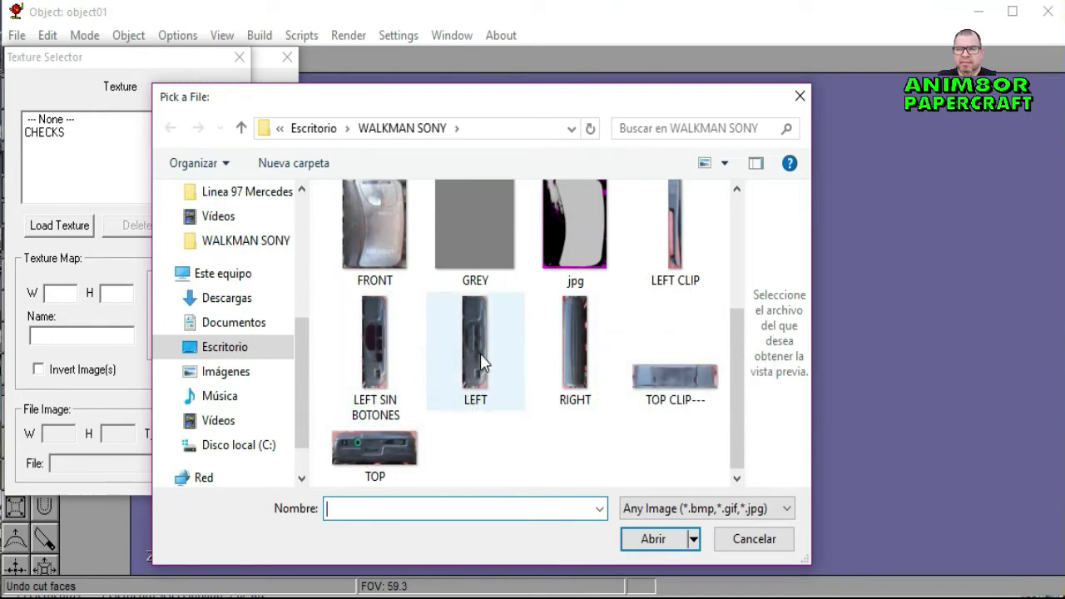
{"action": "left_click", "coordinate": [374, 350]}
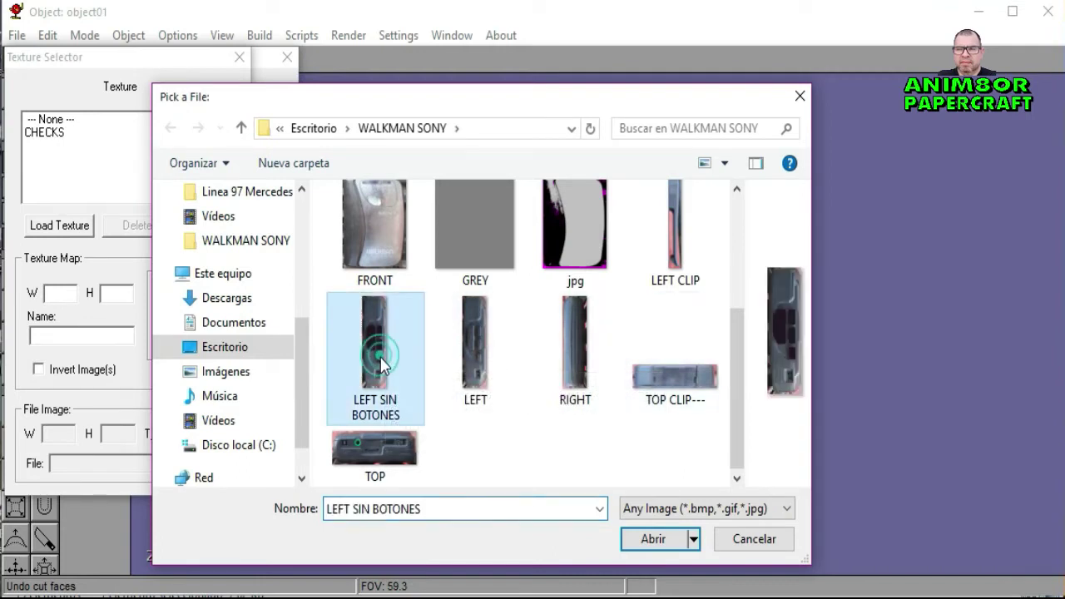
{"action": "left_click", "coordinate": [658, 539]}
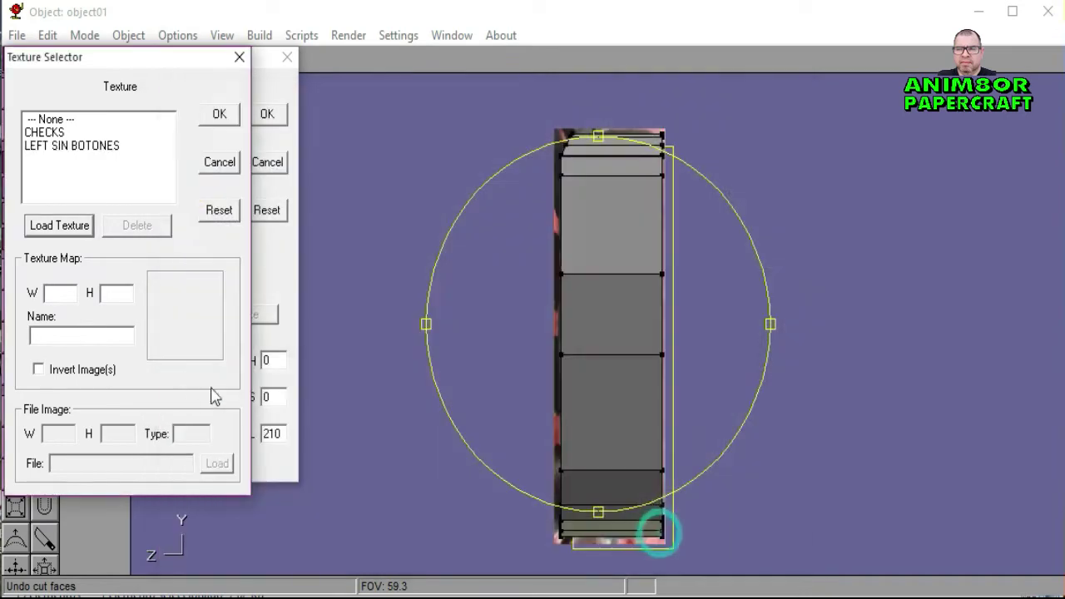
{"action": "left_click", "coordinate": [67, 147]}
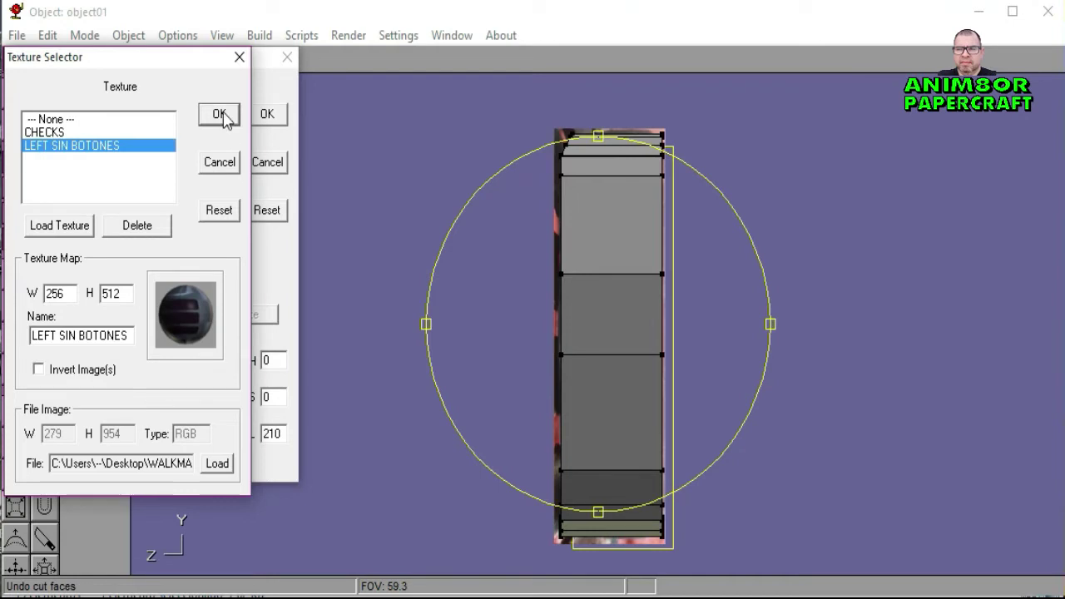
{"action": "left_click", "coordinate": [221, 116]}
Step: Name the material LEFT SIN BOTONES and apply it to the selected left side faces
{"action": "left_click", "coordinate": [139, 121]}
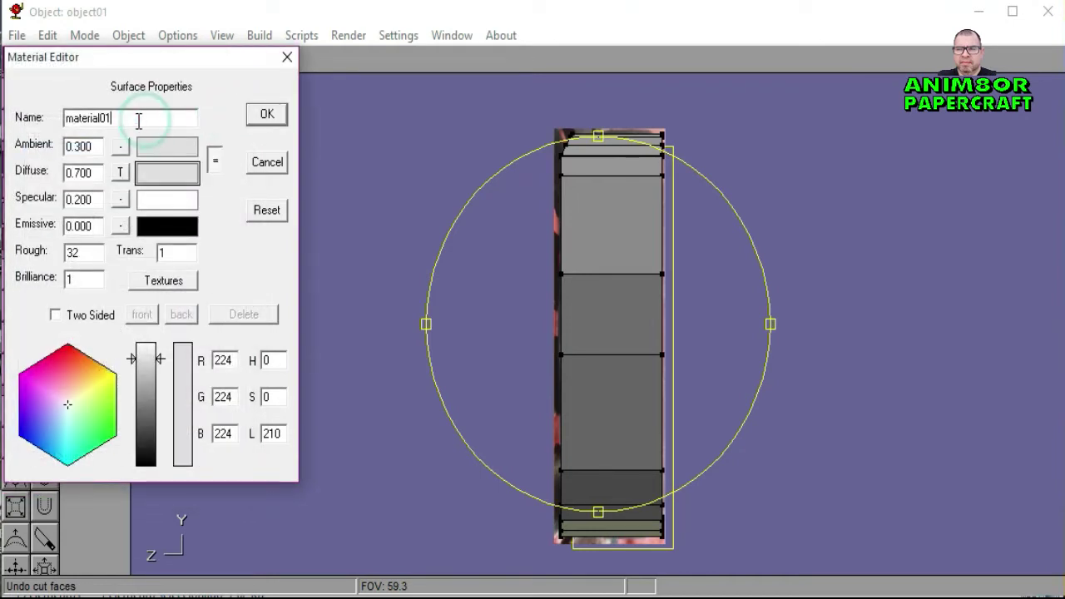
{"action": "left_click_drag", "start_coordinate": [139, 120], "coordinate": [61, 120]}
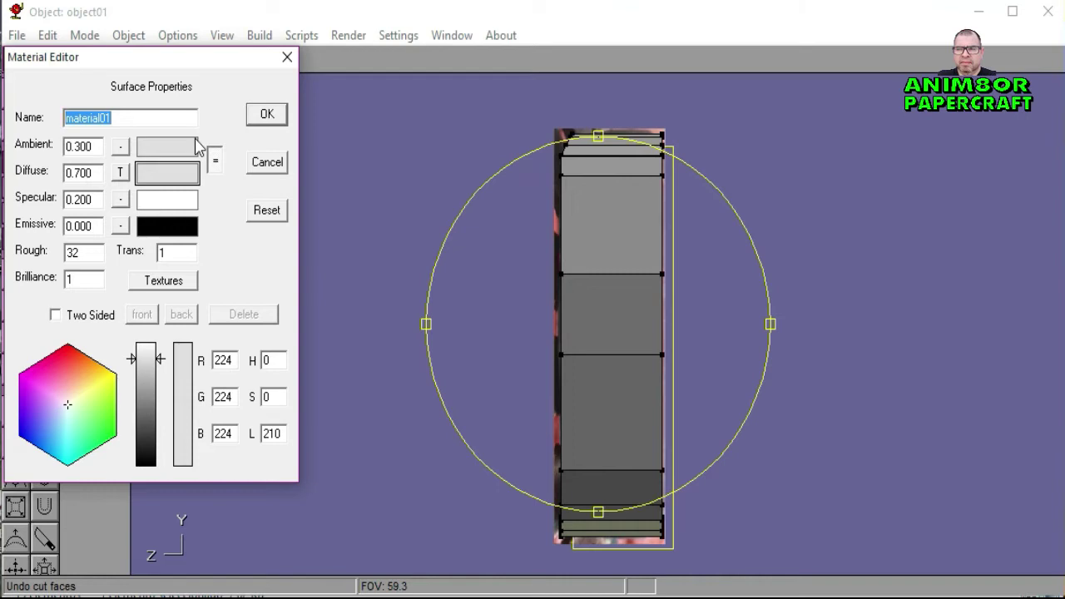
{"action": "type", "text": "LEFT SI"}
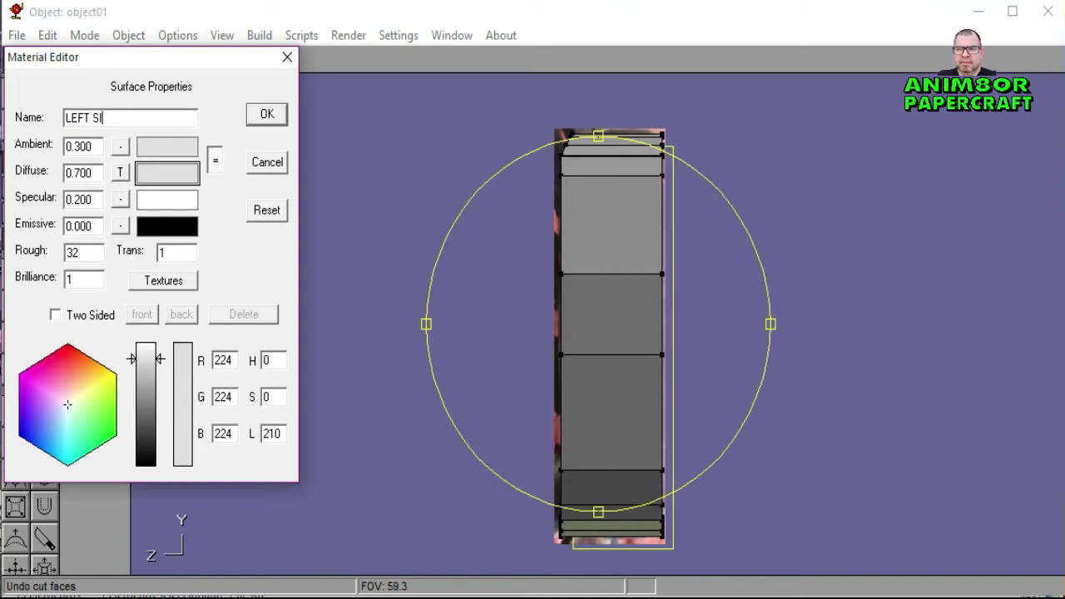
{"action": "type", "text": "N BOTONES"}
{"action": "left_click", "coordinate": [265, 117]}
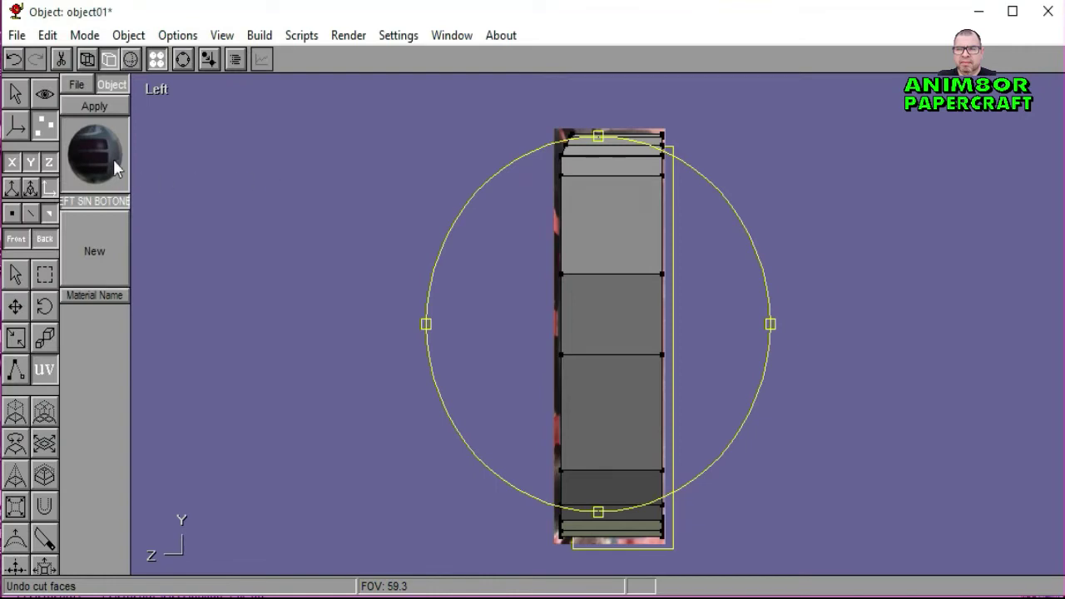
{"action": "left_click", "coordinate": [94, 107]}
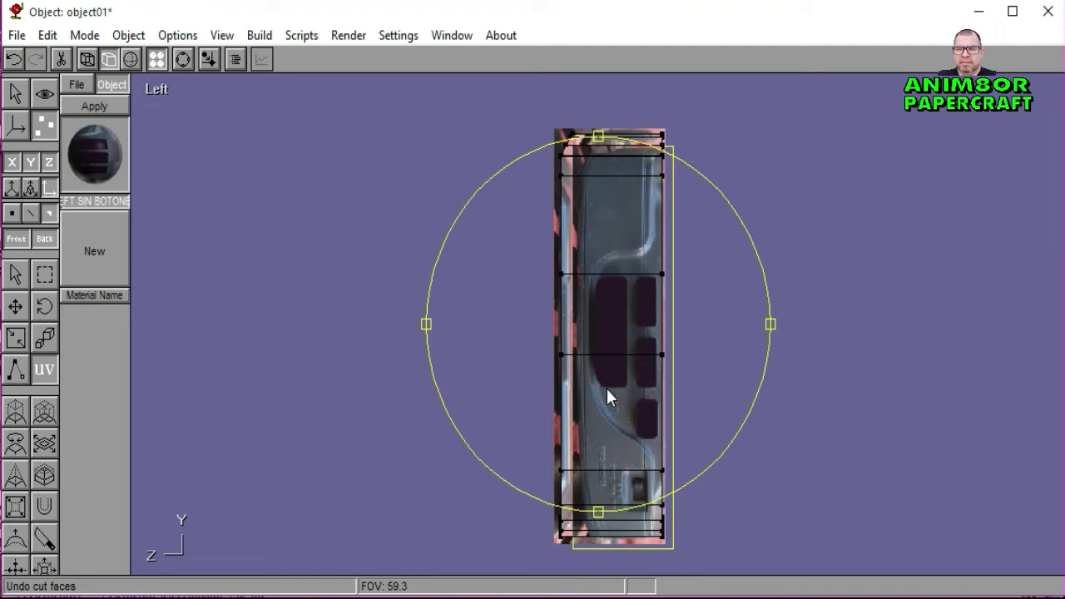
Step: Shift the texture's UV placement on the left side so the photo lines up with the block's outline and reference image
{"action": "mouse_move", "coordinate": [603, 387]}
{"action": "left_mouse_down"}
{"action": "mouse_move", "coordinate": [589, 366]}
{"action": "mouse_move", "coordinate": [597, 383]}
{"action": "left_mouse_up"}
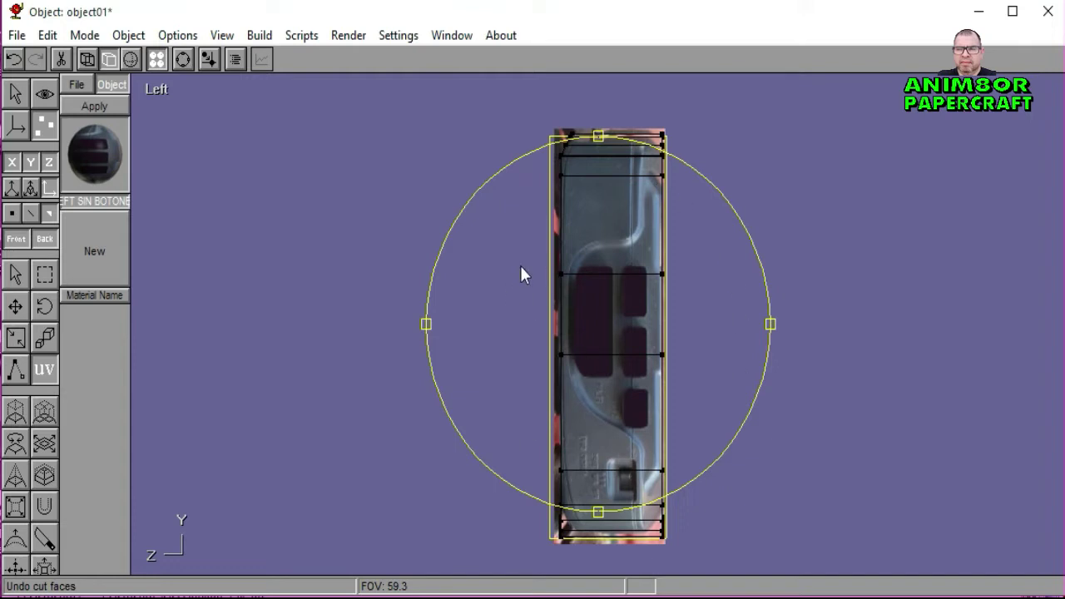
{"action": "left_click", "coordinate": [183, 59]}
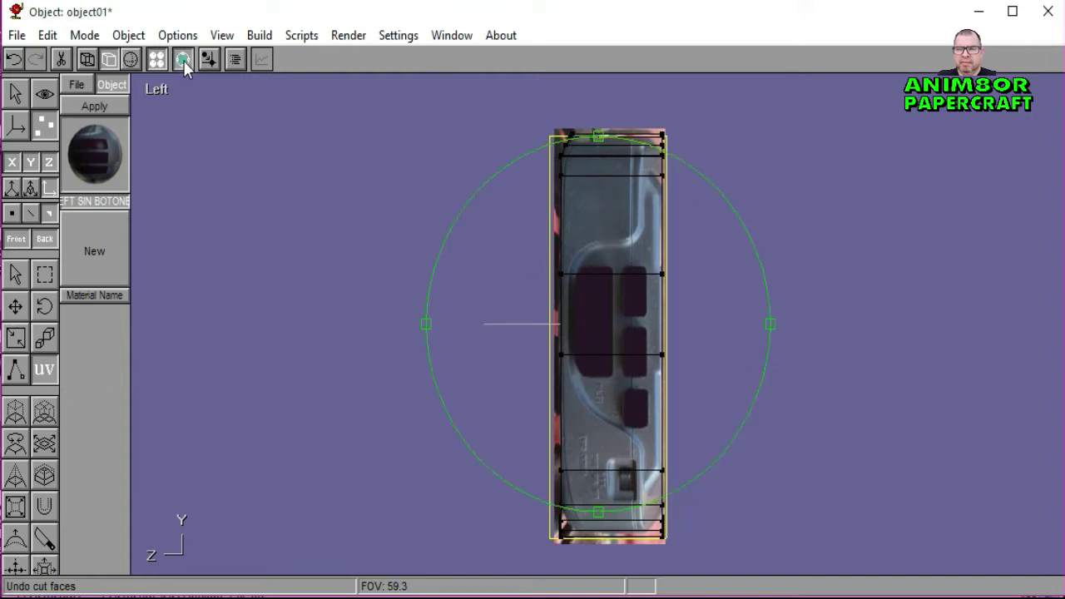
{"action": "mouse_move", "coordinate": [590, 344]}
{"action": "left_mouse_down"}
{"action": "mouse_move", "coordinate": [553, 352]}
{"action": "mouse_move", "coordinate": [582, 303]}
{"action": "mouse_move", "coordinate": [621, 327]}
{"action": "mouse_move", "coordinate": [620, 346]}
{"action": "mouse_move", "coordinate": [590, 346]}
{"action": "left_mouse_up"}
{"action": "left_click", "coordinate": [168, 89]}
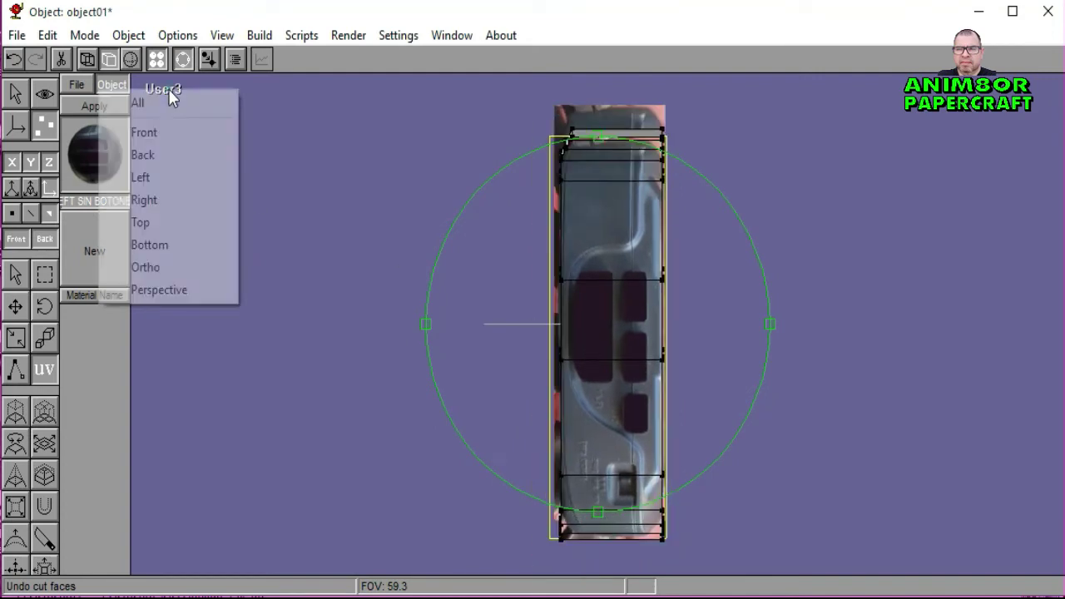
{"action": "left_click", "coordinate": [172, 181]}
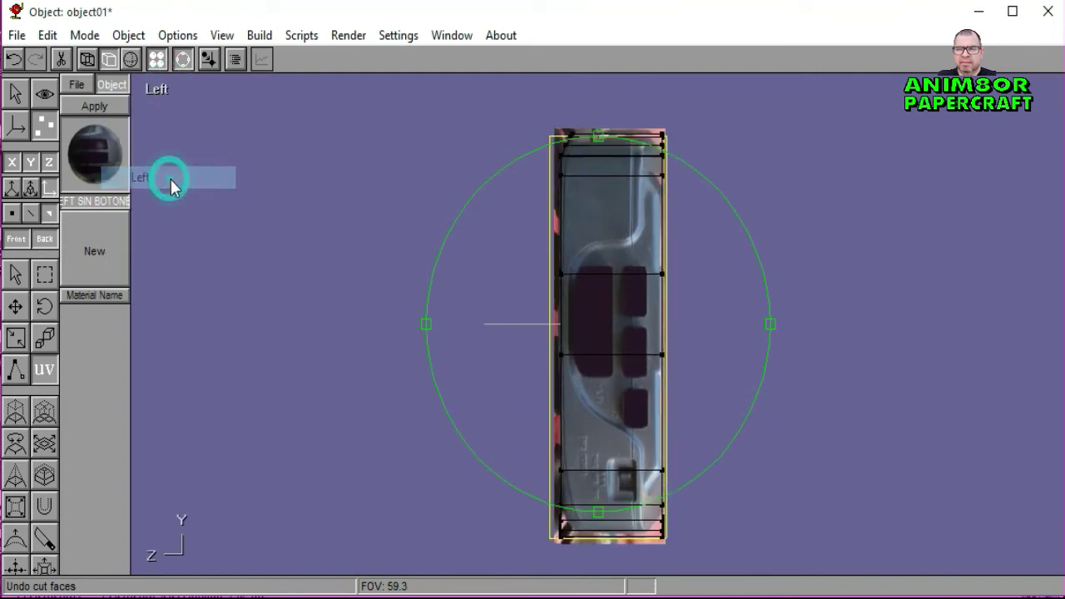
{"action": "left_click", "coordinate": [184, 61]}
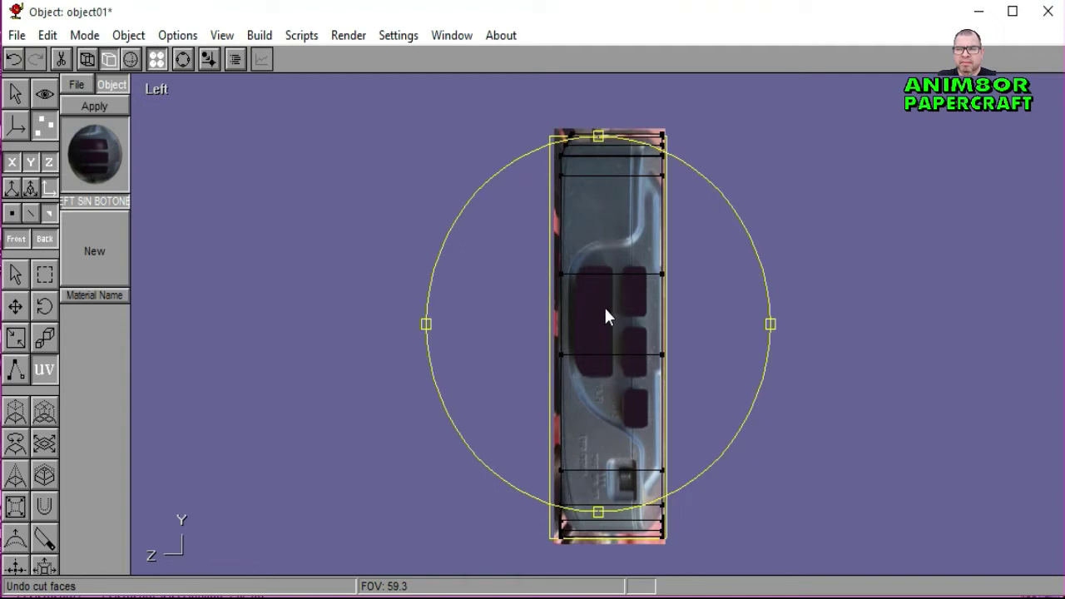
{"action": "mouse_move", "coordinate": [606, 309]}
{"action": "left_mouse_down"}
{"action": "mouse_move", "coordinate": [606, 289]}
{"action": "mouse_move", "coordinate": [607, 305]}
{"action": "left_mouse_up"}
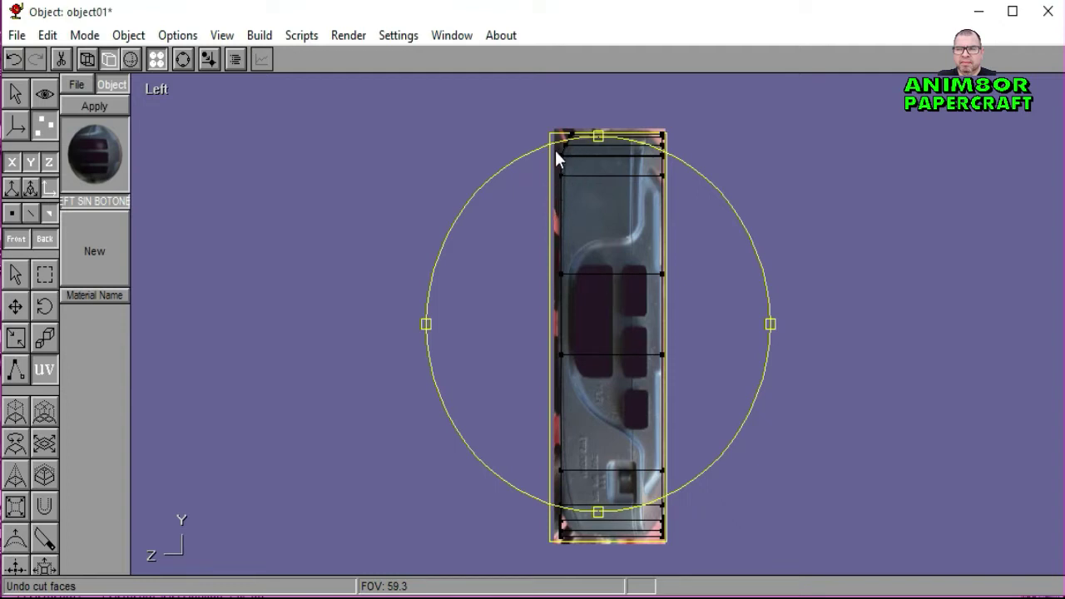
Step: Clear the face selection and examine the left side texture's alignment along the block's top, bottom and rounded corners
{"action": "left_click", "coordinate": [17, 278]}
{"action": "left_click", "coordinate": [312, 281]}
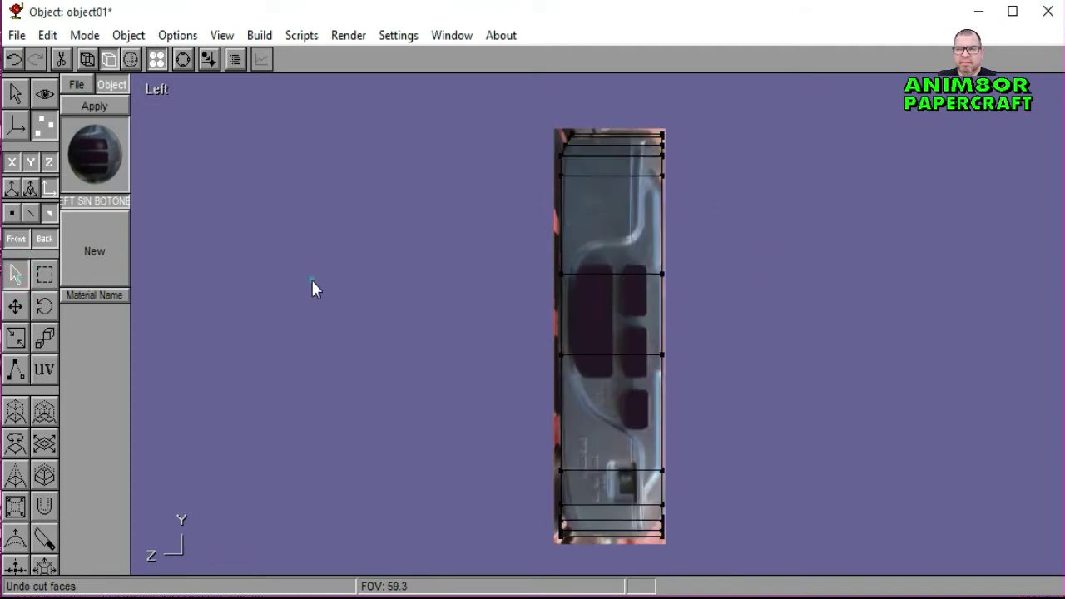
{"action": "left_click", "coordinate": [183, 60]}
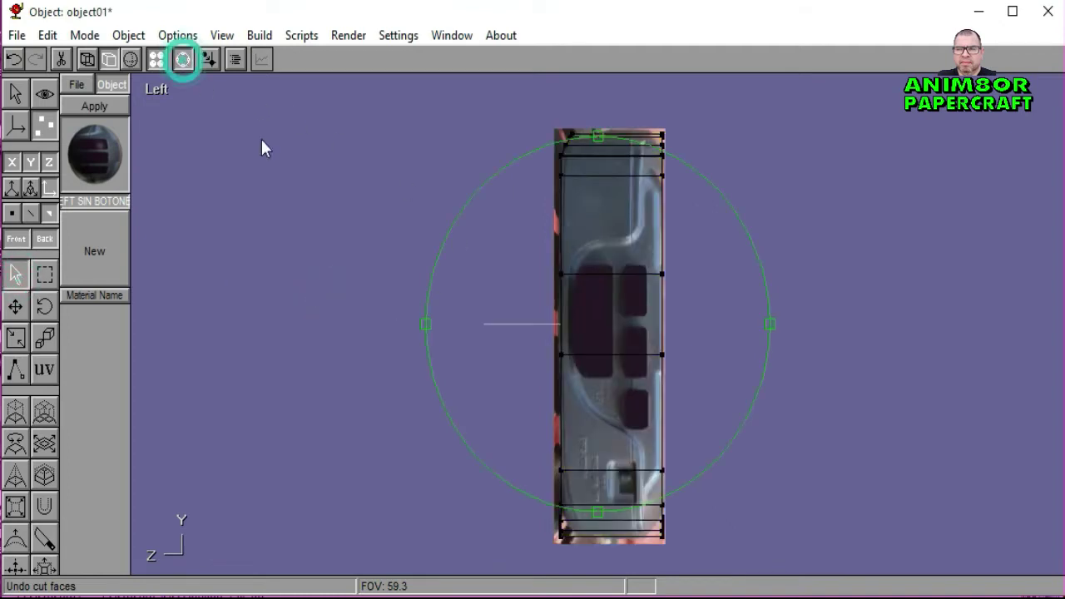
{"action": "scroll", "coordinate": [622, 325], "scroll_direction": "up", "scroll_amount": 4}
{"action": "left_click_drag", "start_coordinate": [613, 379], "coordinate": [674, 358]}
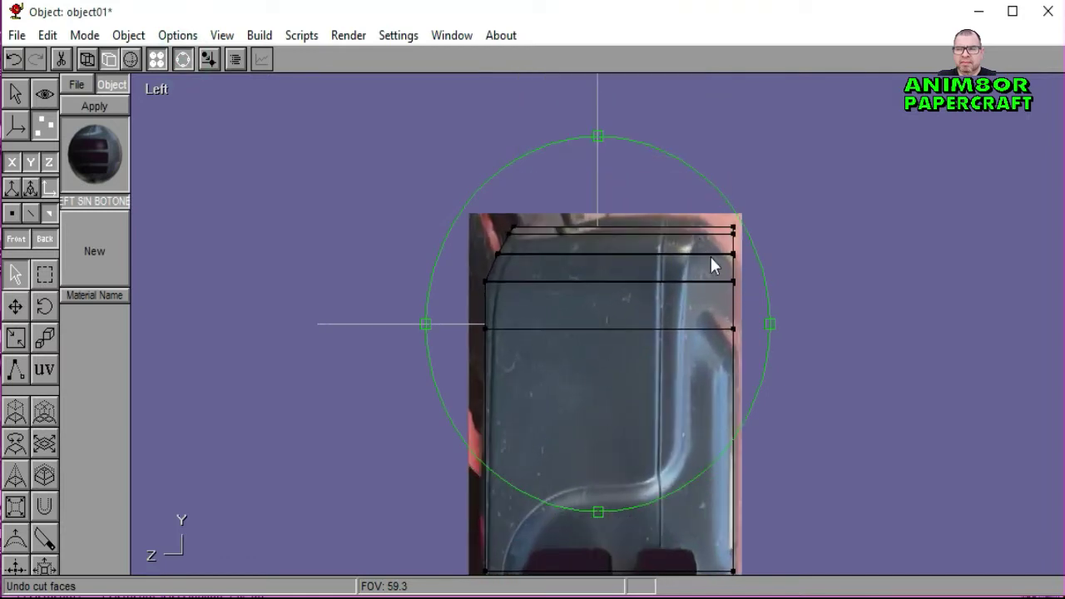
{"action": "left_click_drag", "start_coordinate": [711, 258], "coordinate": [624, 340]}
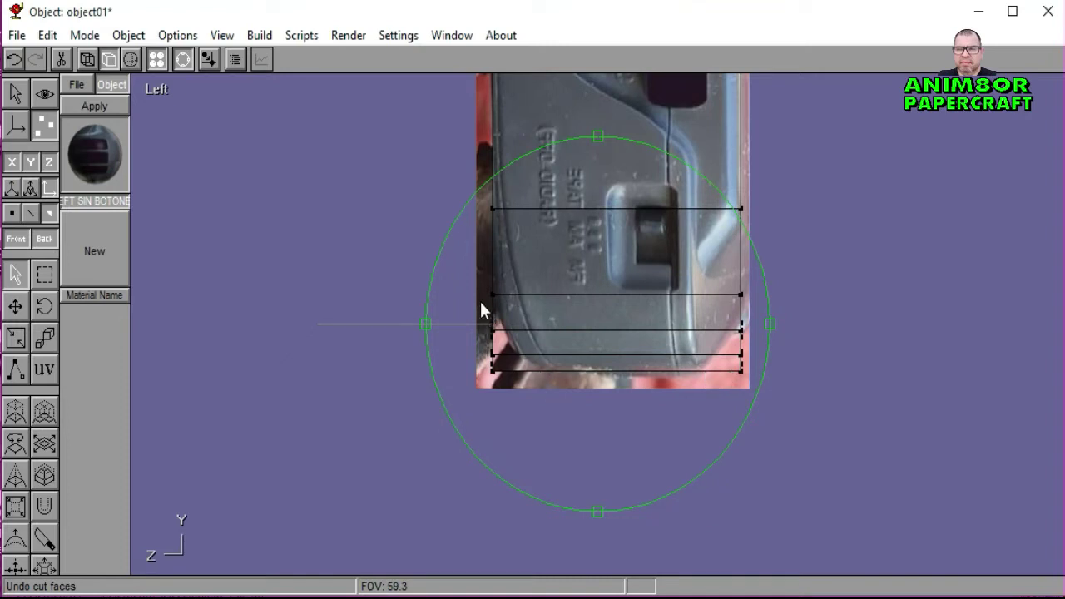
{"action": "left_click_drag", "start_coordinate": [625, 270], "coordinate": [537, 322]}
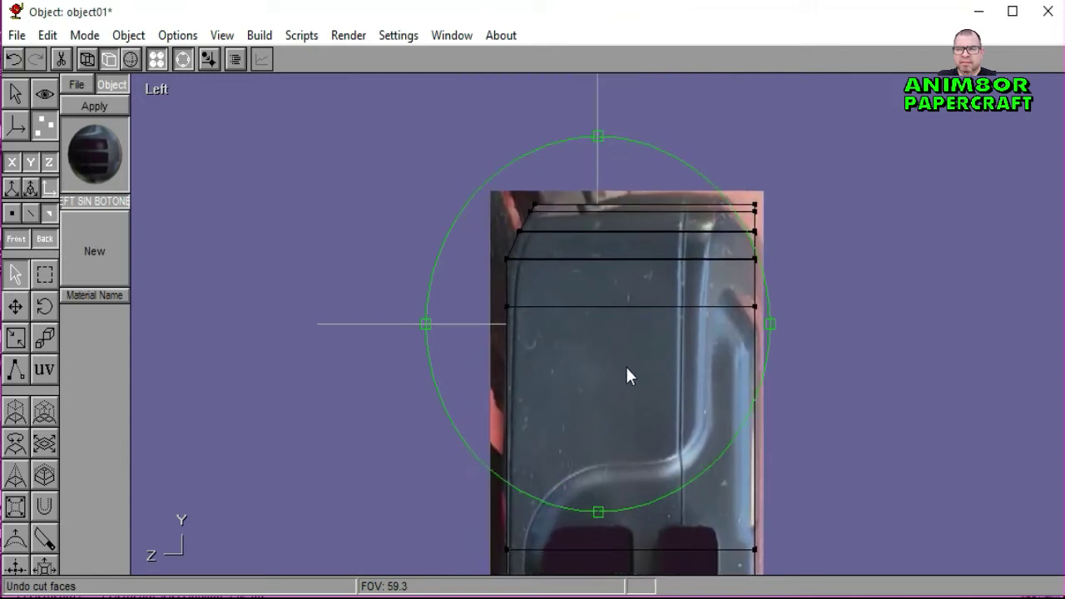
{"action": "left_click_drag", "start_coordinate": [627, 377], "coordinate": [647, 384]}
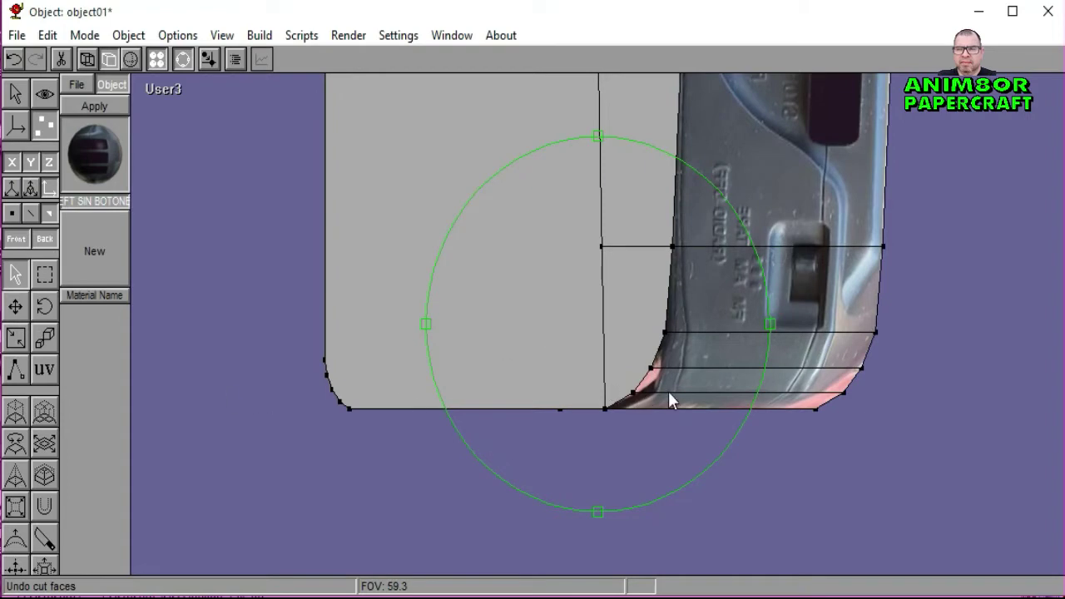
{"action": "right_click_drag", "start_coordinate": [671, 393], "coordinate": [601, 395]}
{"action": "left_click_drag", "start_coordinate": [600, 392], "coordinate": [669, 388]}
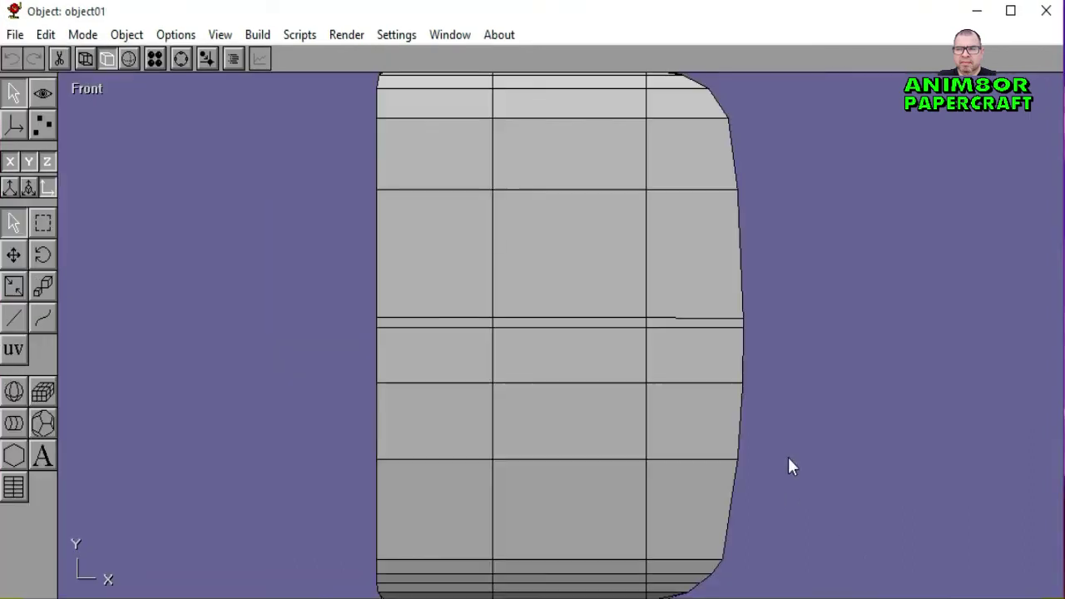
Step: Display the model smooth-shaded and delete the separate left side photo block standing beside the Walkman body
{"action": "left_click", "coordinate": [181, 58]}
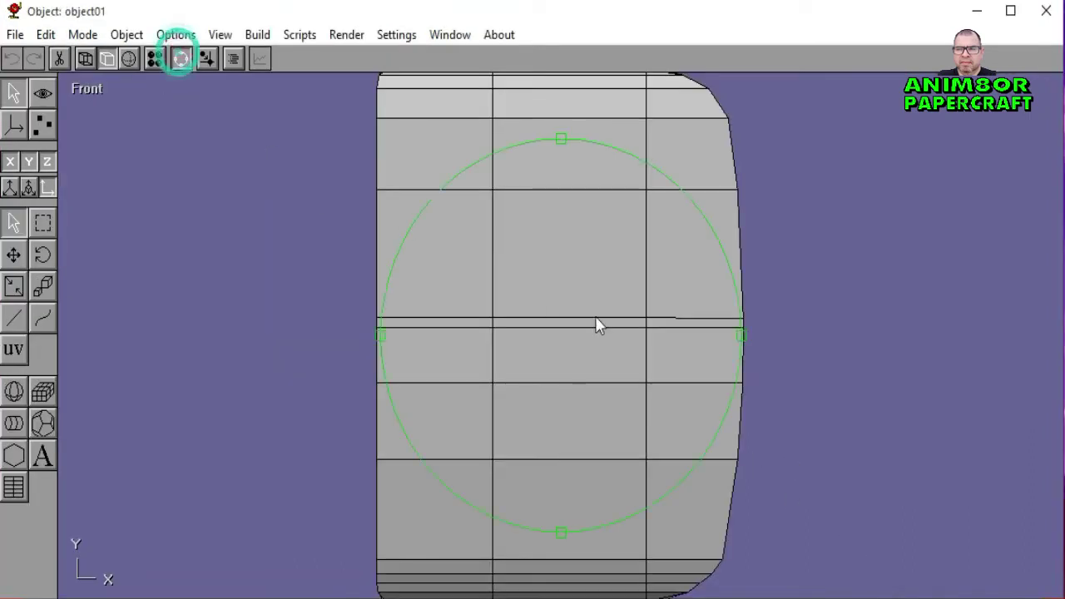
{"action": "left_click_drag", "start_coordinate": [596, 324], "coordinate": [424, 349]}
{"action": "left_click", "coordinate": [129, 58]}
{"action": "left_click_drag", "start_coordinate": [504, 306], "coordinate": [536, 303]}
{"action": "left_click", "coordinate": [90, 88]}
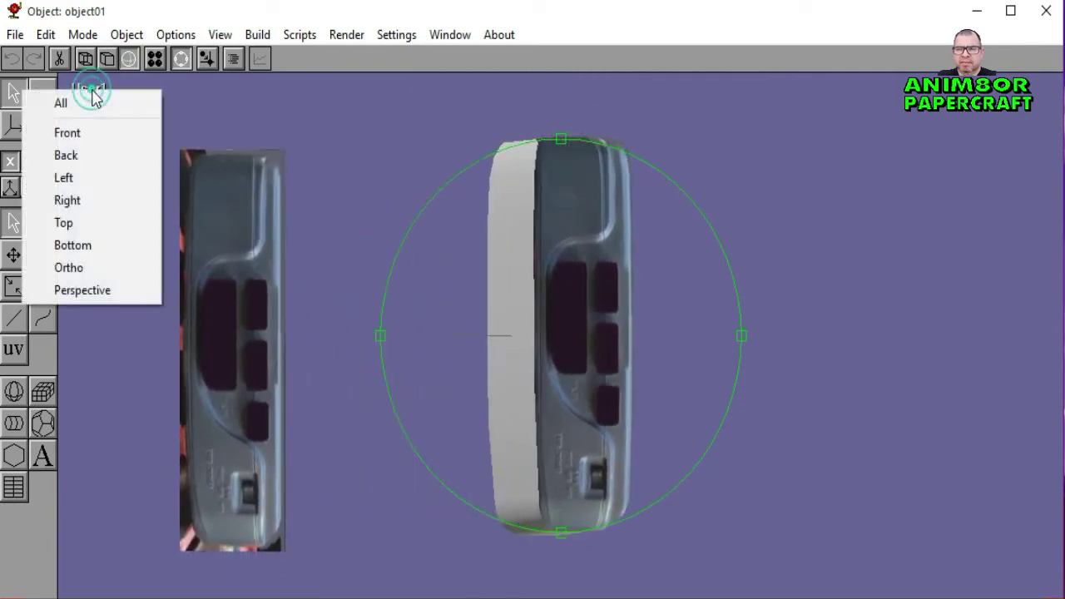
{"action": "left_click", "coordinate": [614, 341]}
{"action": "left_click_drag", "start_coordinate": [616, 344], "coordinate": [604, 339]}
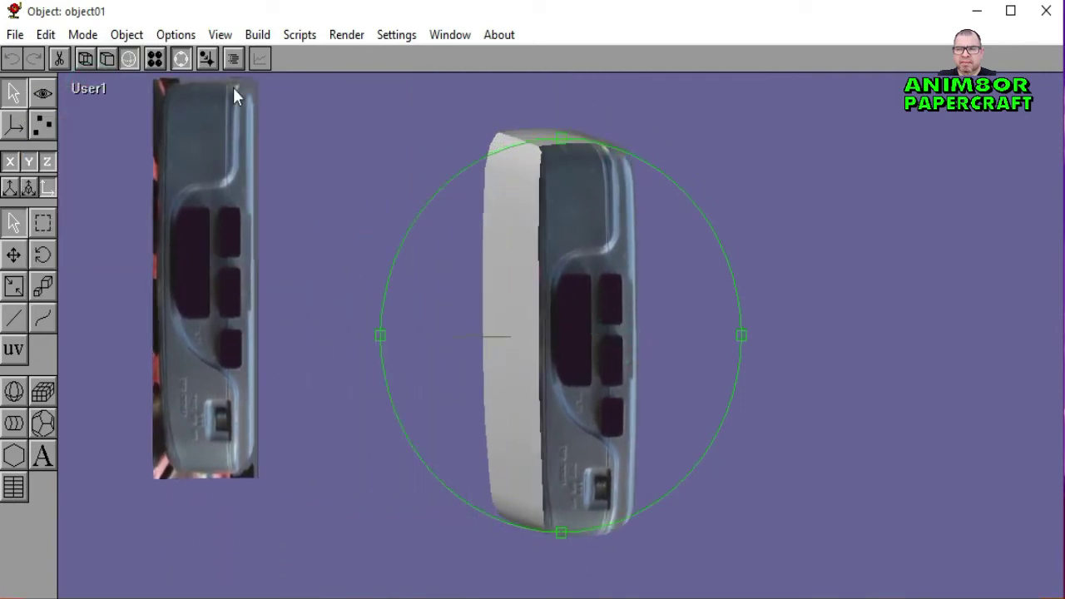
{"action": "left_click", "coordinate": [182, 58]}
{"action": "left_click", "coordinate": [185, 250]}
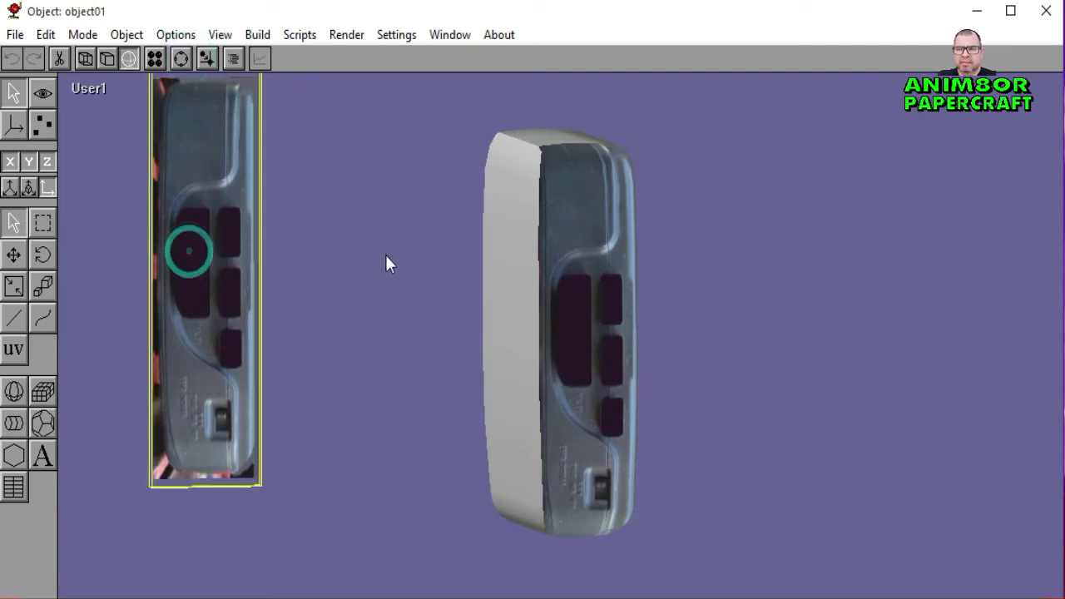
{"action": "key", "text": "Delete"}
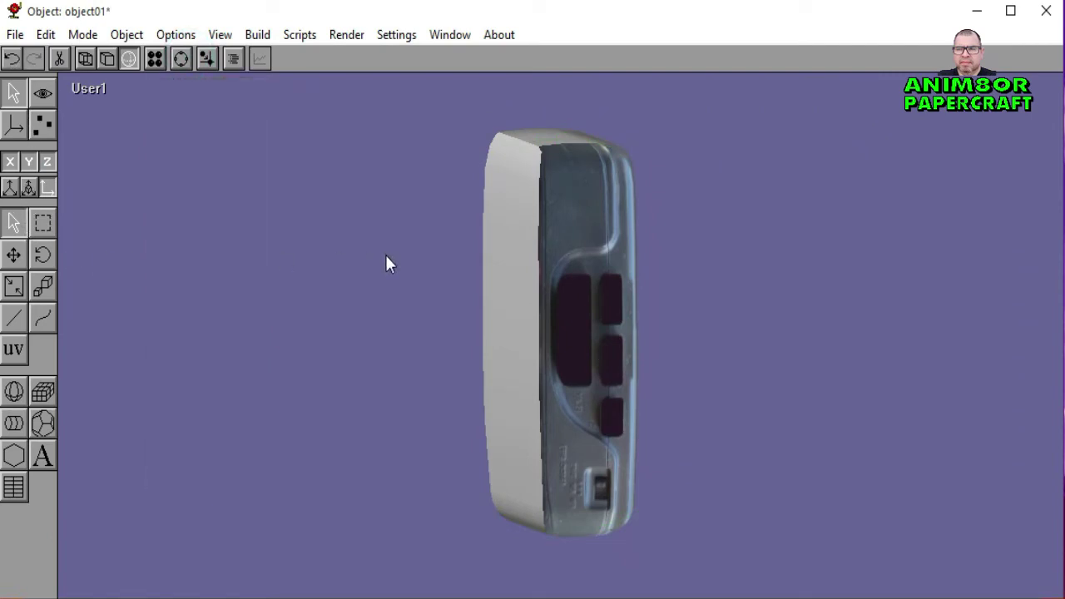
Step: Return to the front view with the mesh edges displayed and examine the layout of the body's front faces
{"action": "left_click", "coordinate": [181, 59]}
{"action": "left_click_drag", "start_coordinate": [537, 307], "coordinate": [519, 285]}
{"action": "left_click", "coordinate": [107, 58]}
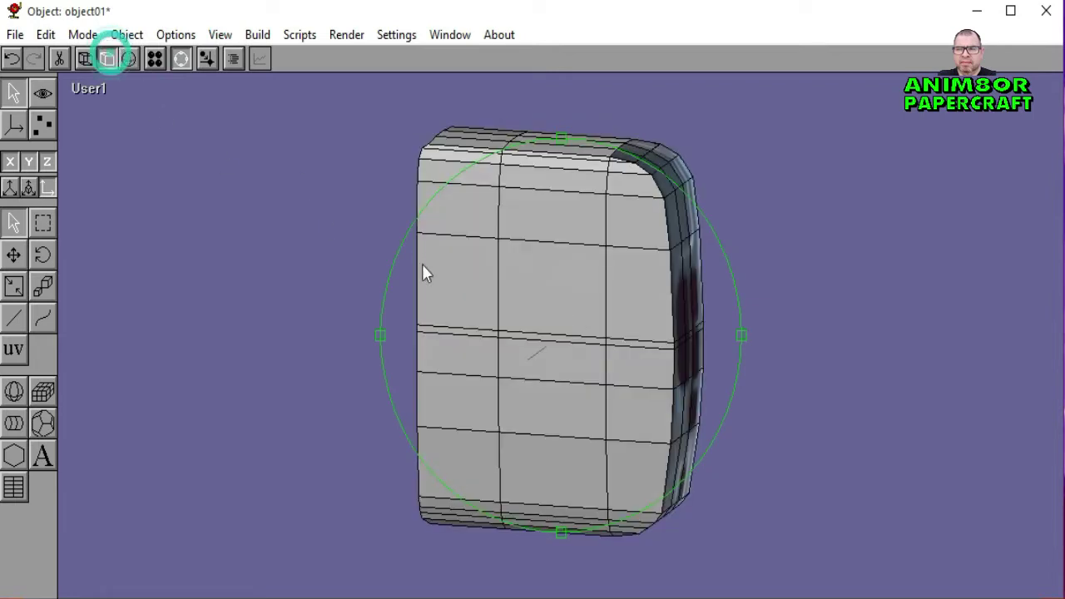
{"action": "left_click", "coordinate": [91, 89]}
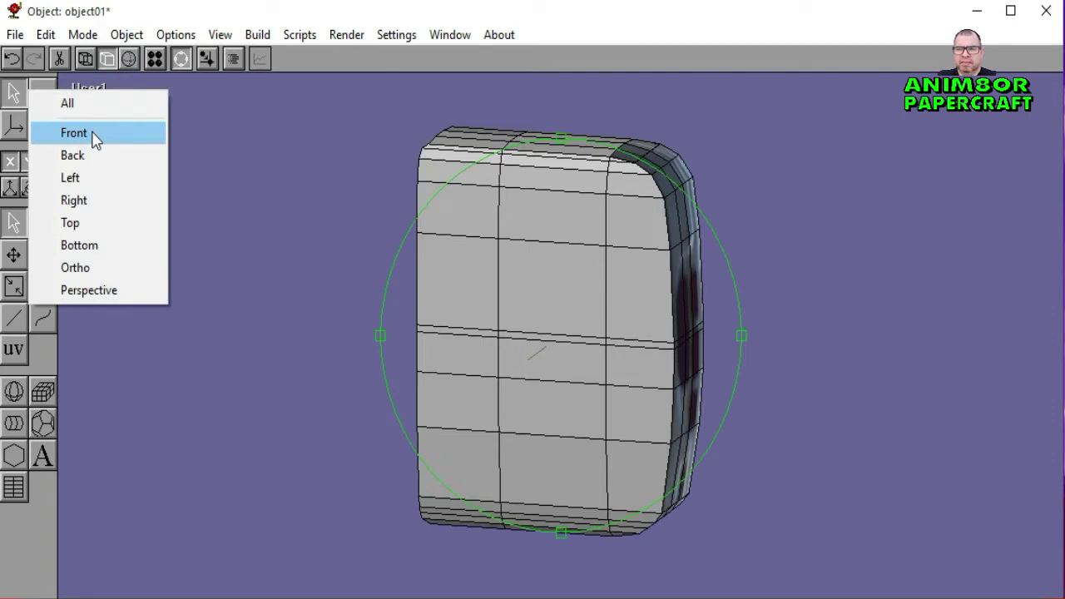
{"action": "left_click", "coordinate": [91, 133]}
{"action": "scroll", "coordinate": [481, 291], "scroll_direction": "up", "scroll_amount": 5}
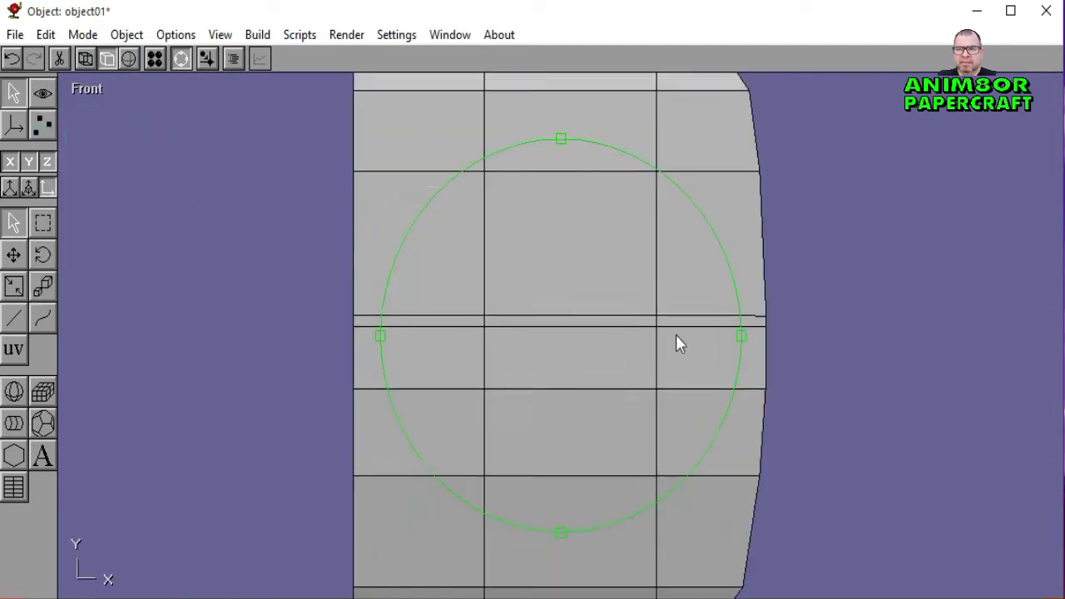
{"action": "middle_click_drag", "start_coordinate": [511, 295], "coordinate": [580, 308]}
{"action": "scroll", "coordinate": [580, 308], "scroll_direction": "up", "scroll_amount": 1}
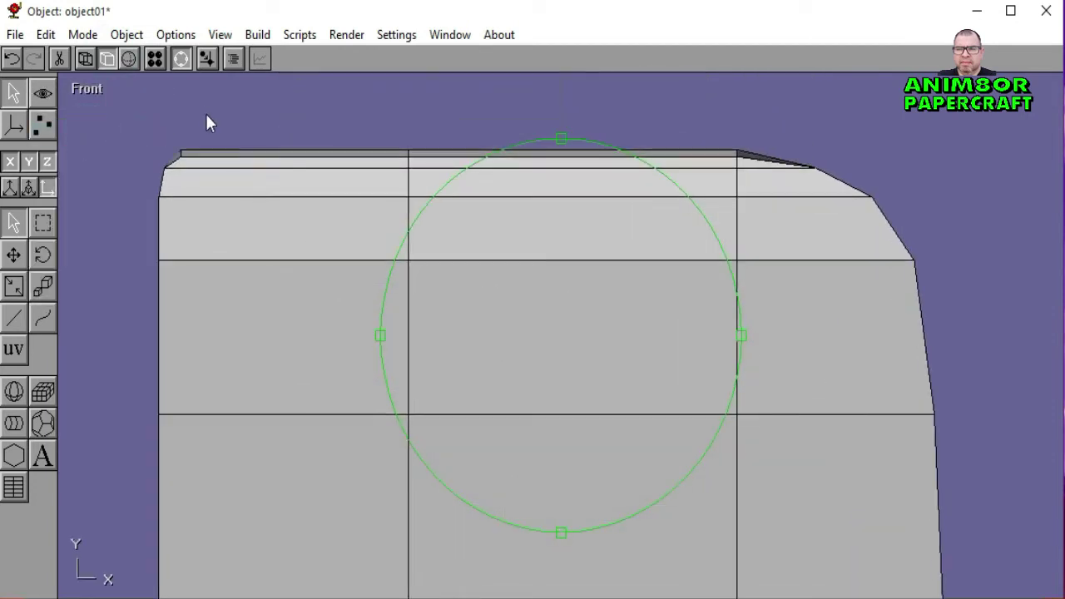
{"action": "left_click", "coordinate": [181, 57]}
{"action": "left_click_drag", "start_coordinate": [647, 359], "coordinate": [550, 338]}
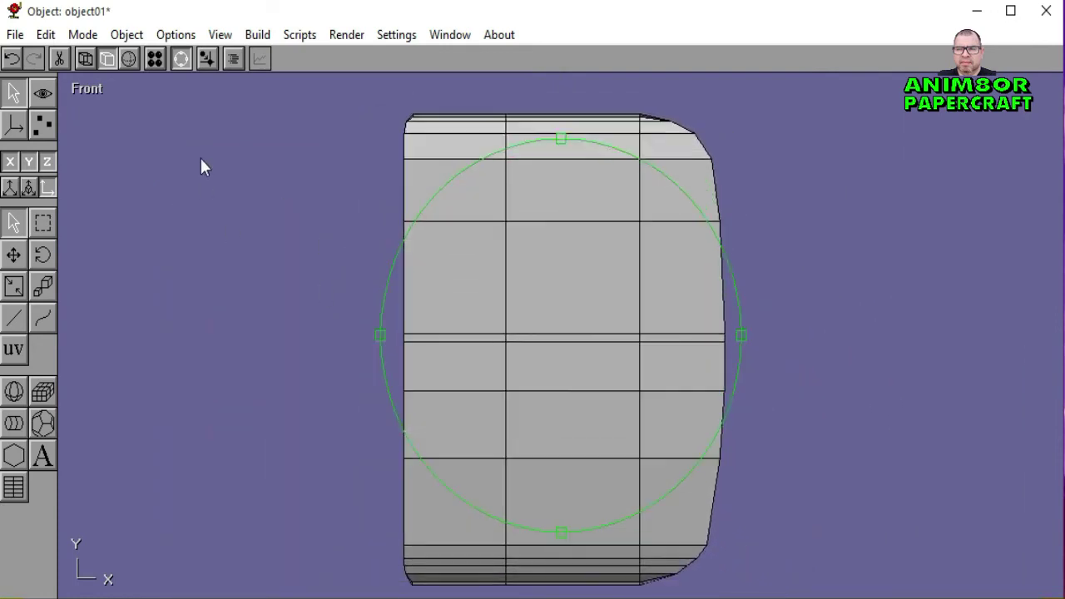
Step: Enter point editing with face selection and select the body's front faces across all the main bands and the bottom strips
{"action": "left_click", "coordinate": [182, 57]}
{"action": "left_click", "coordinate": [43, 126]}
{"action": "left_click", "coordinate": [48, 212]}
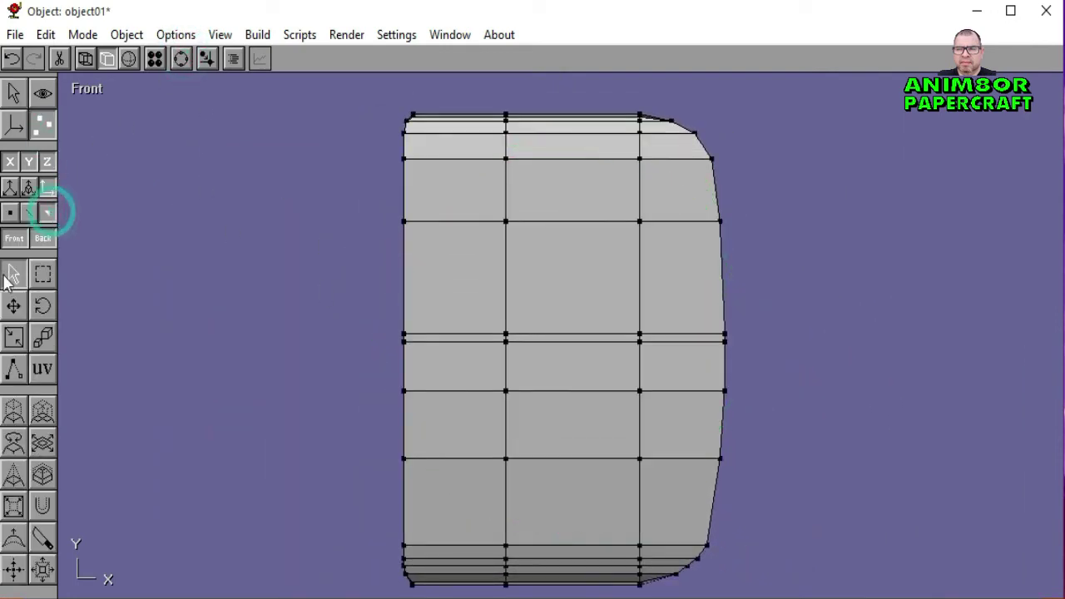
{"action": "left_click", "coordinate": [13, 274]}
{"action": "mouse_move", "coordinate": [483, 283]}
{"action": "left_mouse_down"}
{"action": "mouse_move", "coordinate": [673, 292]}
{"action": "mouse_move", "coordinate": [635, 198]}
{"action": "mouse_move", "coordinate": [487, 196]}
{"action": "mouse_move", "coordinate": [481, 151]}
{"action": "mouse_move", "coordinate": [630, 150]}
{"action": "mouse_move", "coordinate": [622, 296]}
{"action": "left_mouse_up"}
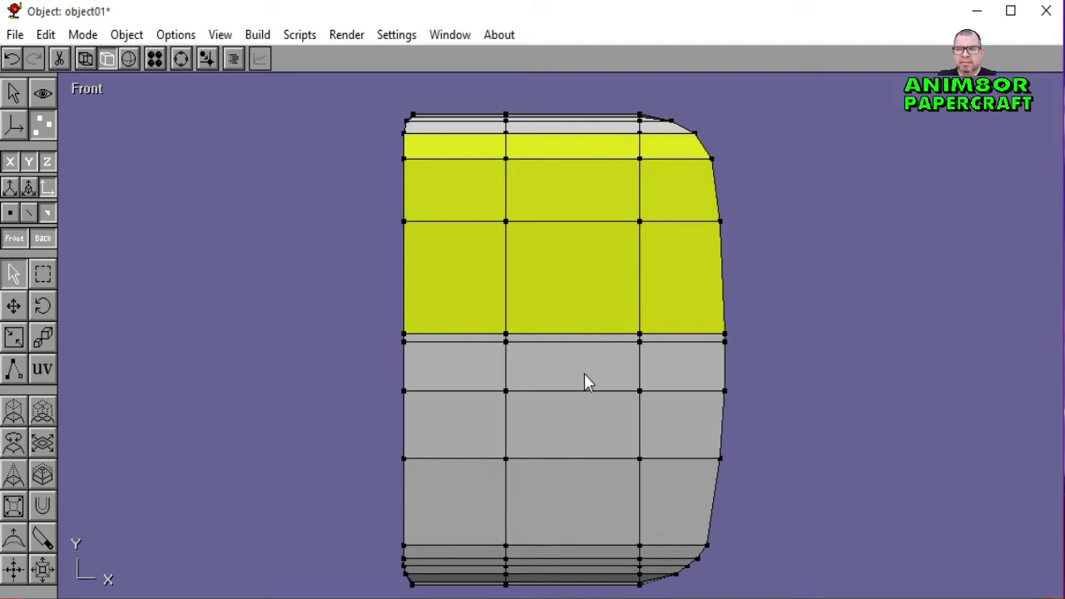
{"action": "mouse_move", "coordinate": [584, 374]}
{"action": "left_mouse_down"}
{"action": "mouse_move", "coordinate": [450, 369]}
{"action": "mouse_move", "coordinate": [688, 380]}
{"action": "mouse_move", "coordinate": [679, 427]}
{"action": "mouse_move", "coordinate": [510, 430]}
{"action": "left_mouse_up"}
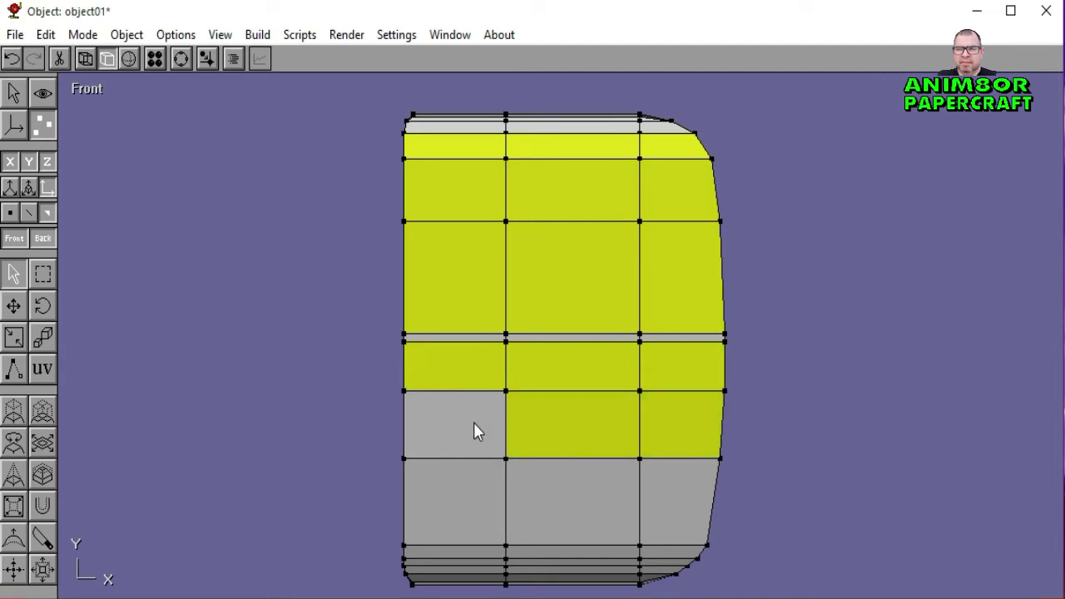
{"action": "mouse_move", "coordinate": [474, 422]}
{"action": "left_mouse_down"}
{"action": "mouse_move", "coordinate": [484, 456]}
{"action": "mouse_move", "coordinate": [476, 487]}
{"action": "mouse_move", "coordinate": [558, 505]}
{"action": "mouse_move", "coordinate": [668, 506]}
{"action": "left_mouse_up"}
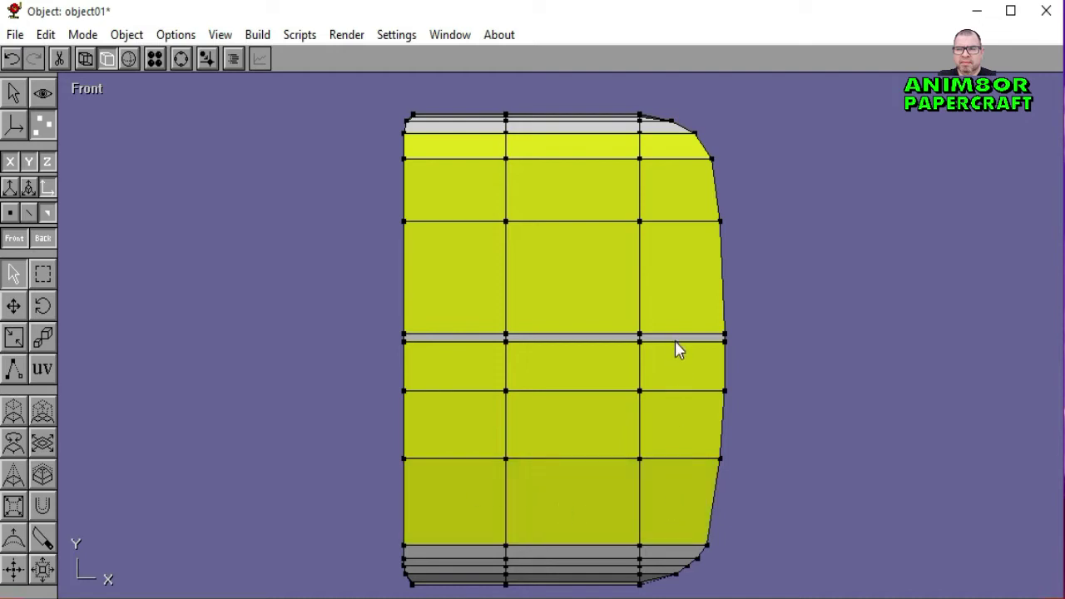
{"action": "left_click_drag", "start_coordinate": [659, 339], "coordinate": [480, 339]}
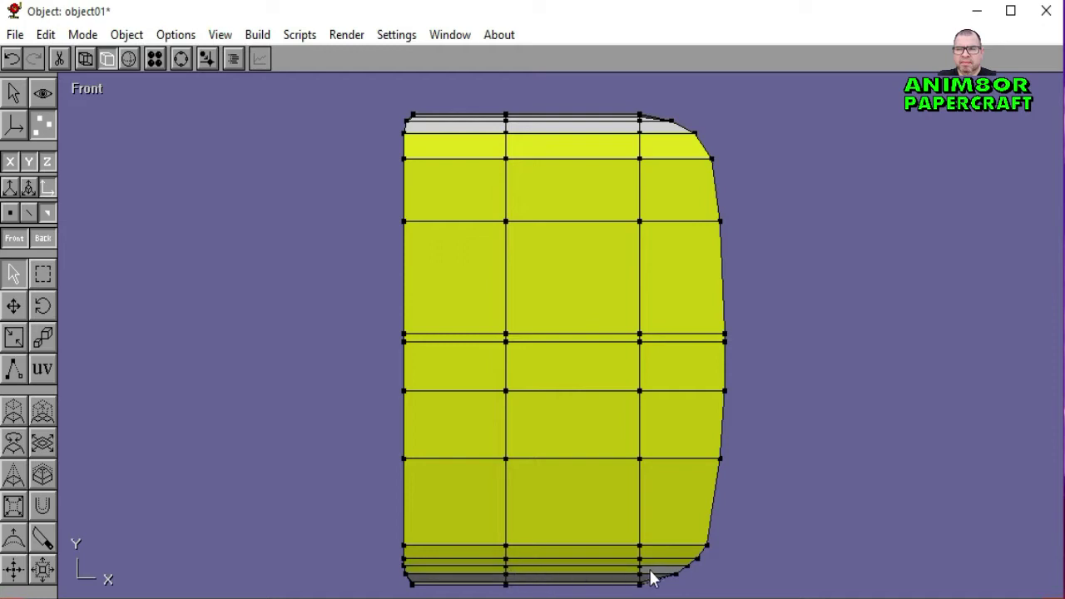
{"action": "mouse_move", "coordinate": [487, 143]}
{"action": "left_mouse_down"}
{"action": "mouse_move", "coordinate": [645, 128]}
{"action": "mouse_move", "coordinate": [573, 136]}
{"action": "left_mouse_up"}
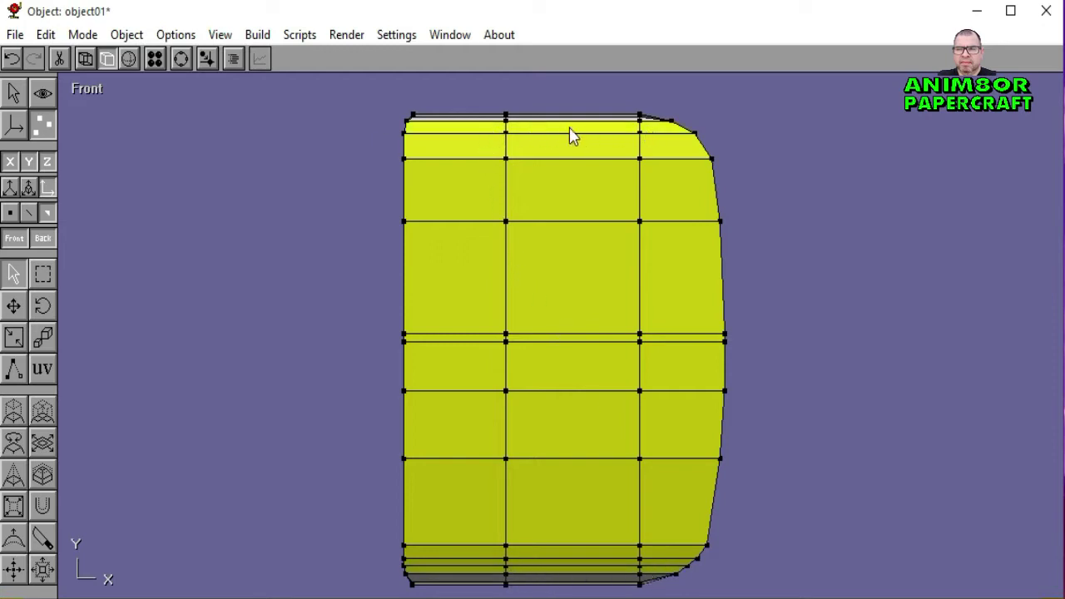
Step: Try to add the thin strips along the front's top edge to the selection, and clear the selection
{"action": "left_click", "coordinate": [181, 58]}
{"action": "scroll", "coordinate": [623, 321], "scroll_direction": "up", "scroll_amount": 2}
{"action": "middle_click_drag", "start_coordinate": [623, 321], "coordinate": [582, 452]}
{"action": "left_click_drag", "start_coordinate": [582, 452], "coordinate": [587, 404]}
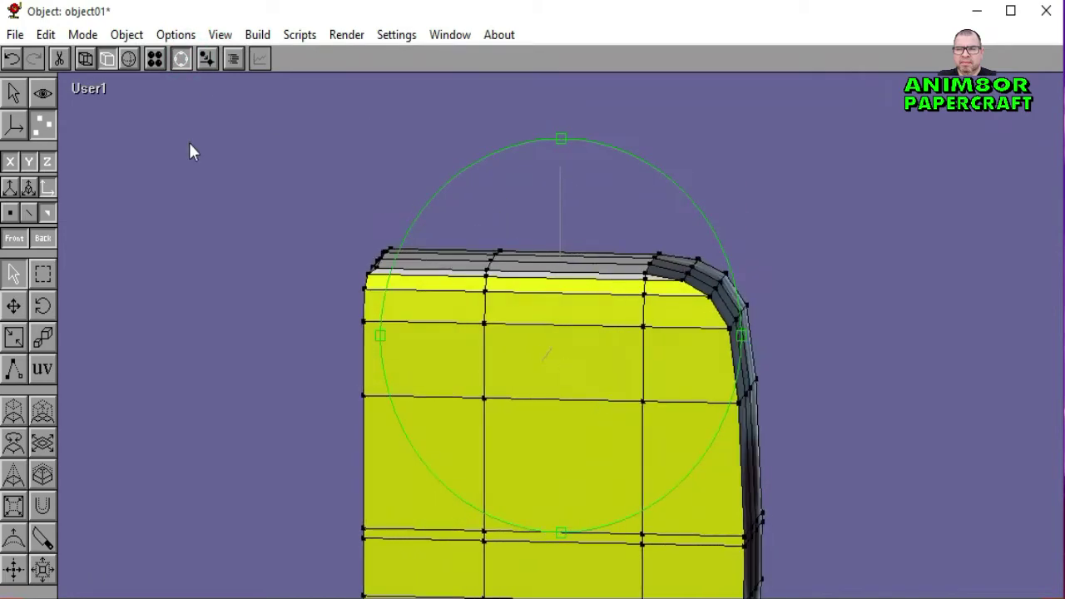
{"action": "left_click", "coordinate": [87, 92]}
{"action": "left_click", "coordinate": [85, 126]}
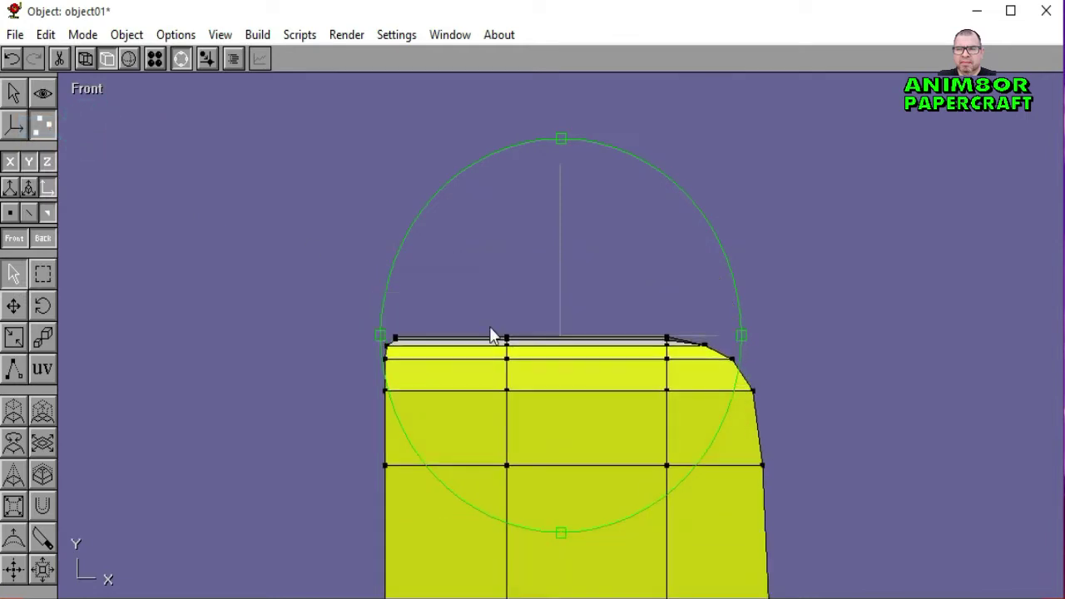
{"action": "scroll", "coordinate": [650, 357], "scroll_direction": "up", "scroll_amount": 2}
{"action": "scroll", "coordinate": [649, 358], "scroll_direction": "up", "scroll_amount": 2}
{"action": "left_click", "coordinate": [180, 59]}
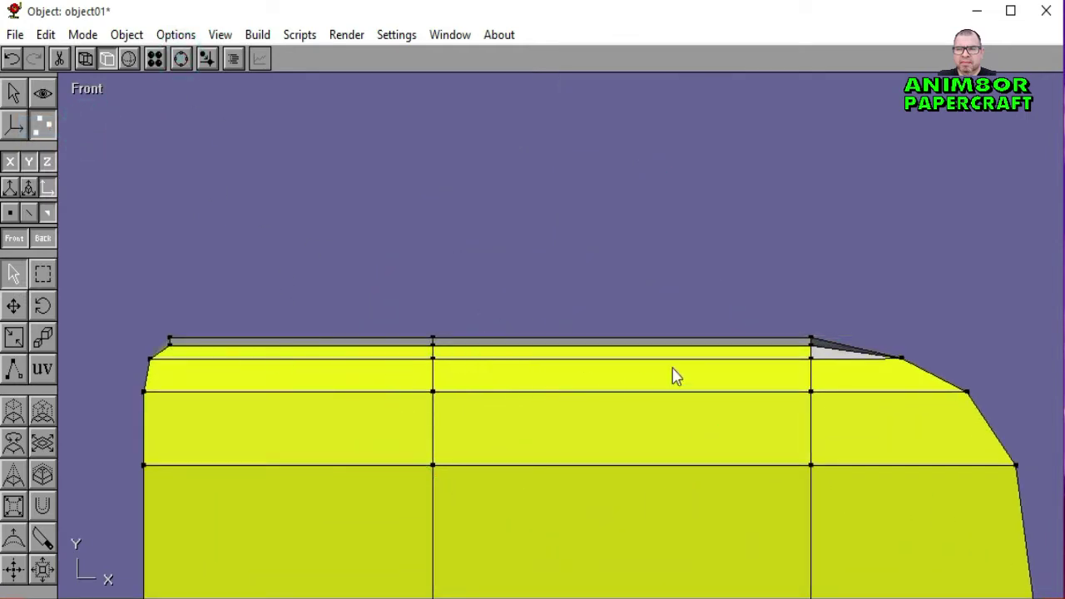
{"action": "left_click", "coordinate": [494, 277]}
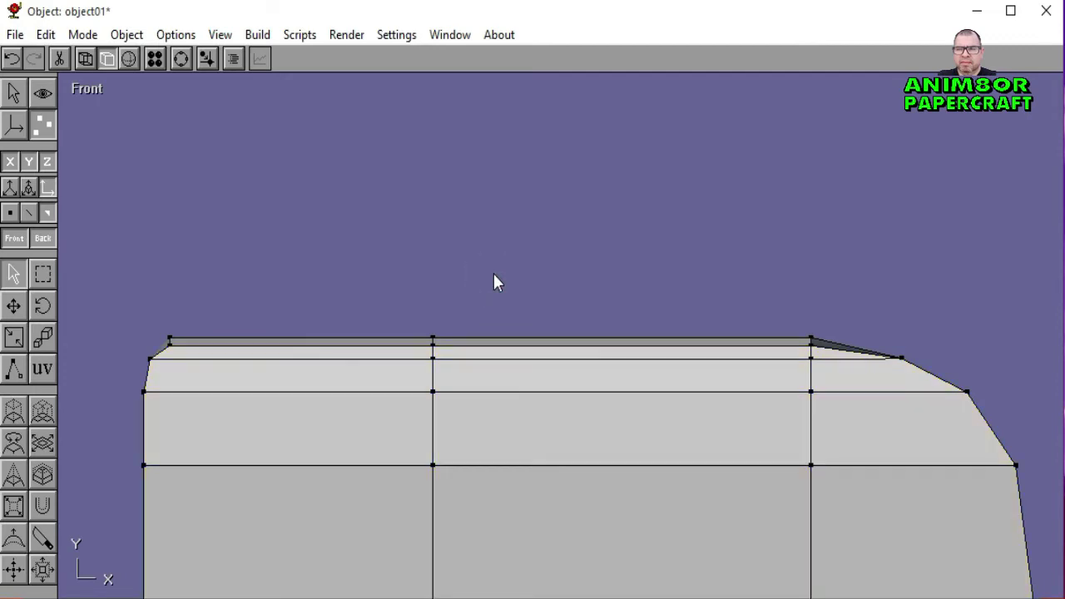
Step: Select all the front faces again, including the thin strips along the body's top and bottom edges
{"action": "left_click", "coordinate": [181, 59]}
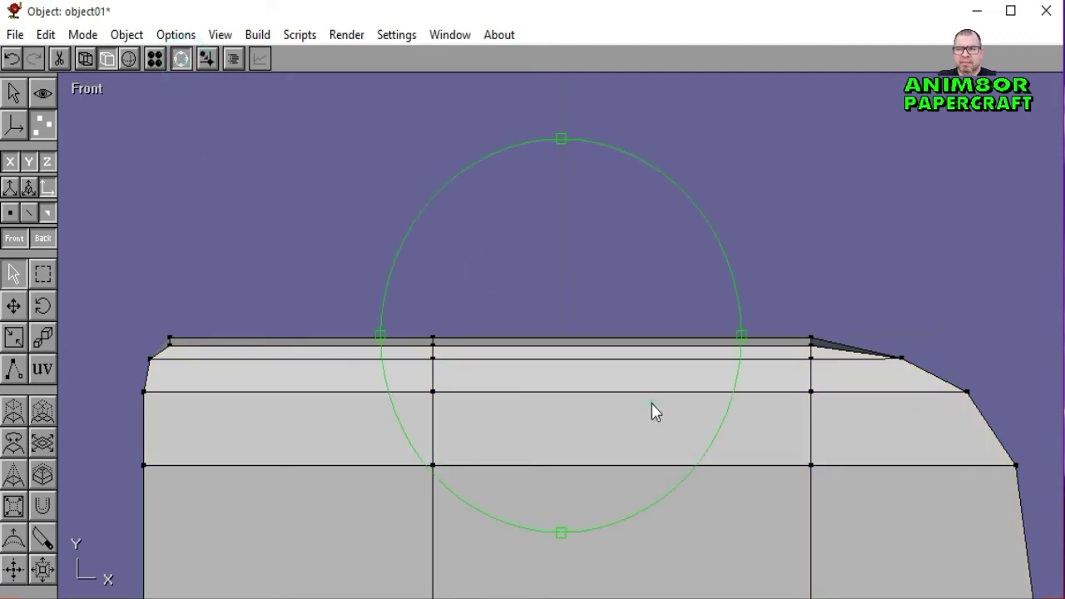
{"action": "mouse_move", "coordinate": [652, 403]}
{"action": "left_mouse_down"}
{"action": "mouse_move", "coordinate": [665, 412]}
{"action": "mouse_move", "coordinate": [680, 403]}
{"action": "mouse_move", "coordinate": [653, 406]}
{"action": "left_mouse_up"}
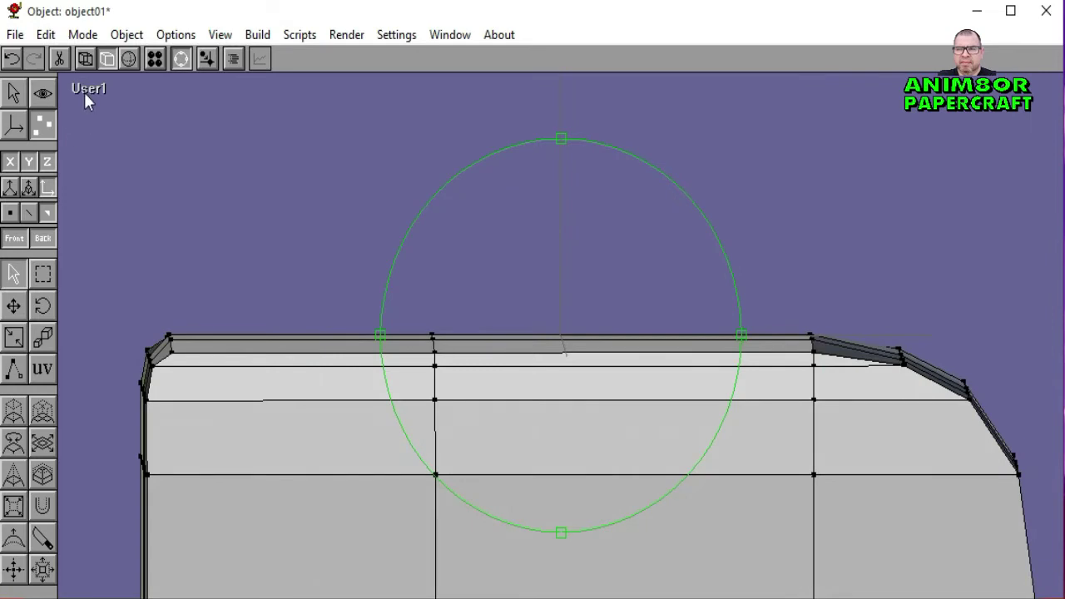
{"action": "left_click", "coordinate": [86, 90]}
{"action": "left_click", "coordinate": [85, 136]}
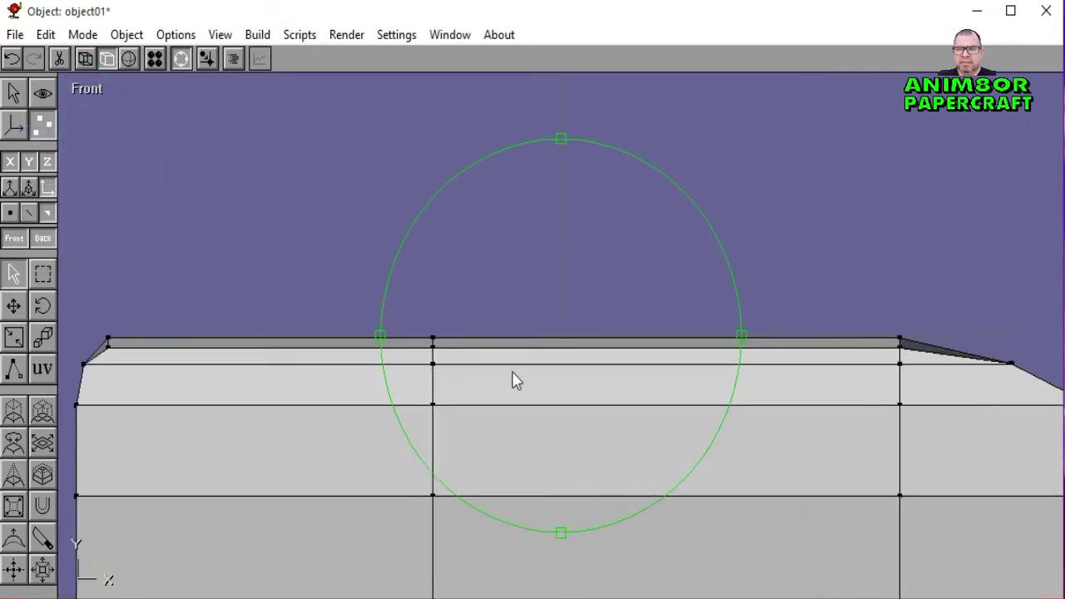
{"action": "left_click_drag", "start_coordinate": [514, 381], "coordinate": [353, 252]}
{"action": "left_click", "coordinate": [184, 59]}
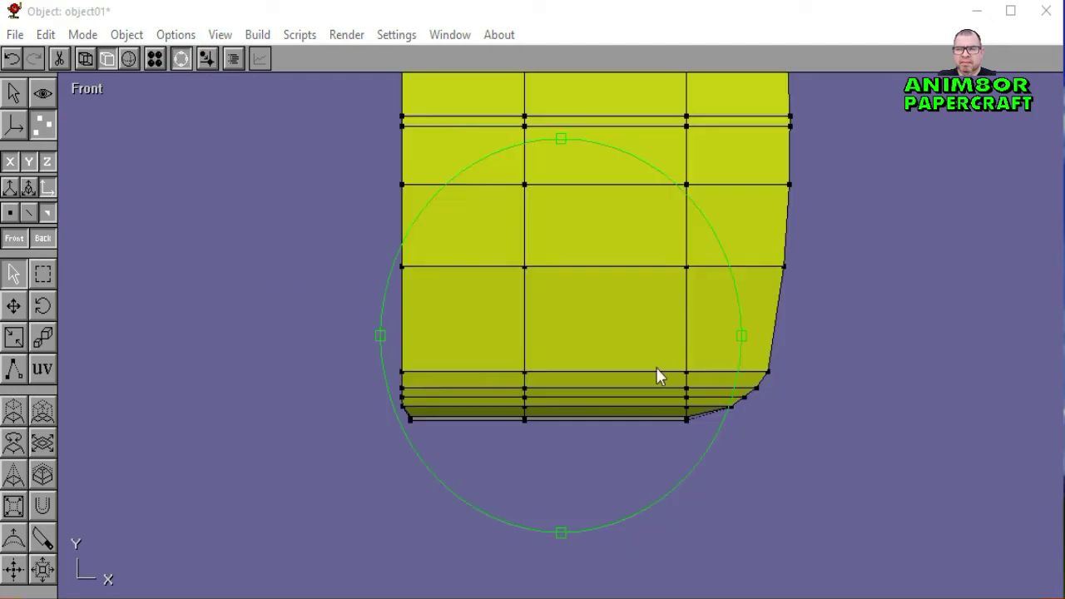
{"action": "left_click_drag", "start_coordinate": [657, 369], "coordinate": [536, 342]}
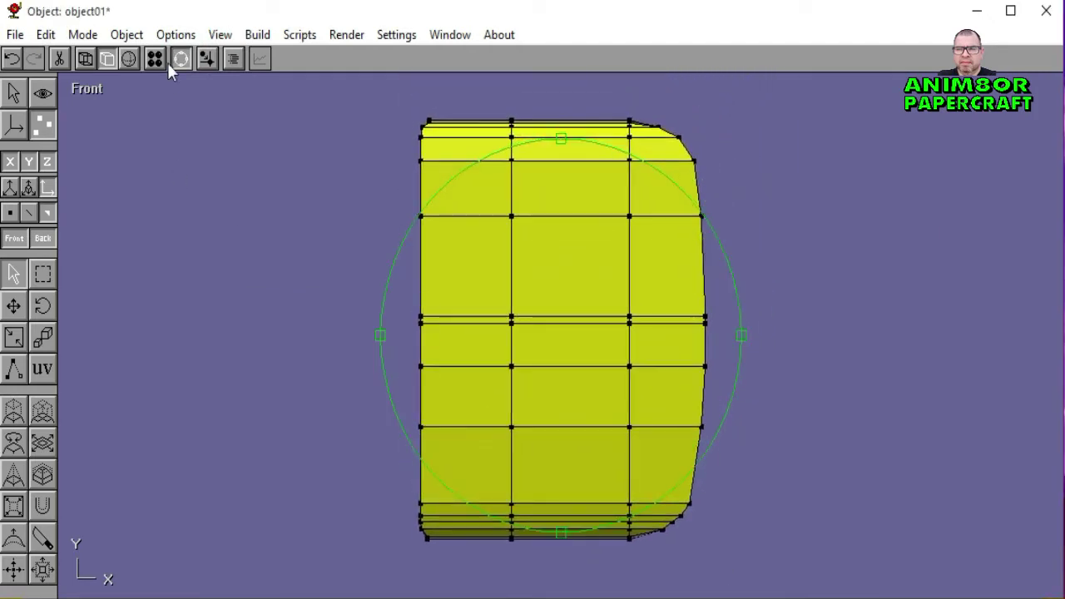
{"action": "left_click", "coordinate": [180, 59]}
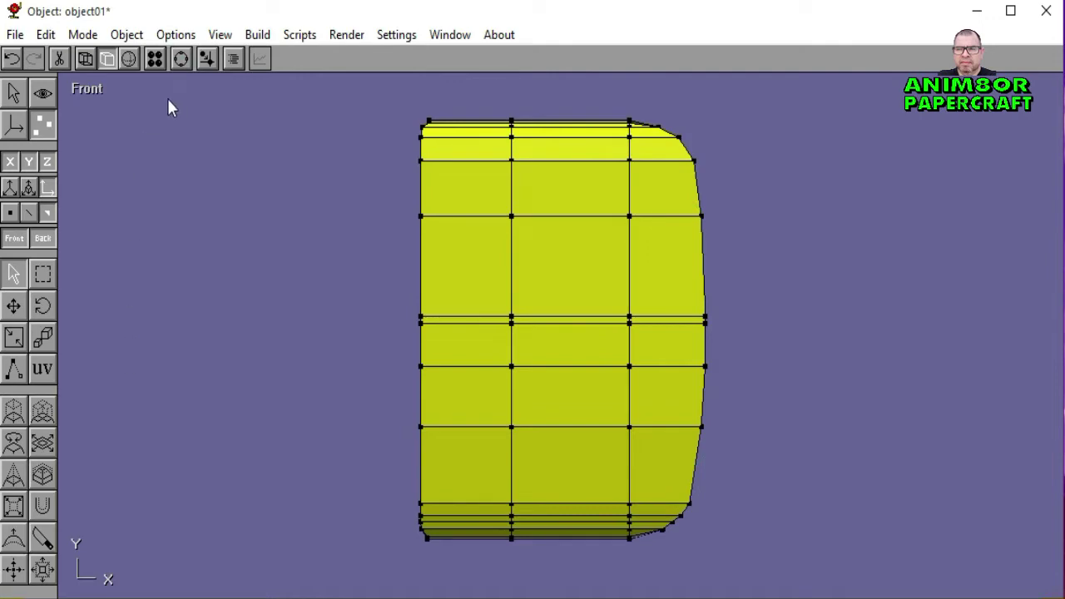
Step: Show the object's materials, activate the UV tool on the selected front faces and start a new material
{"action": "left_click", "coordinate": [147, 65]}
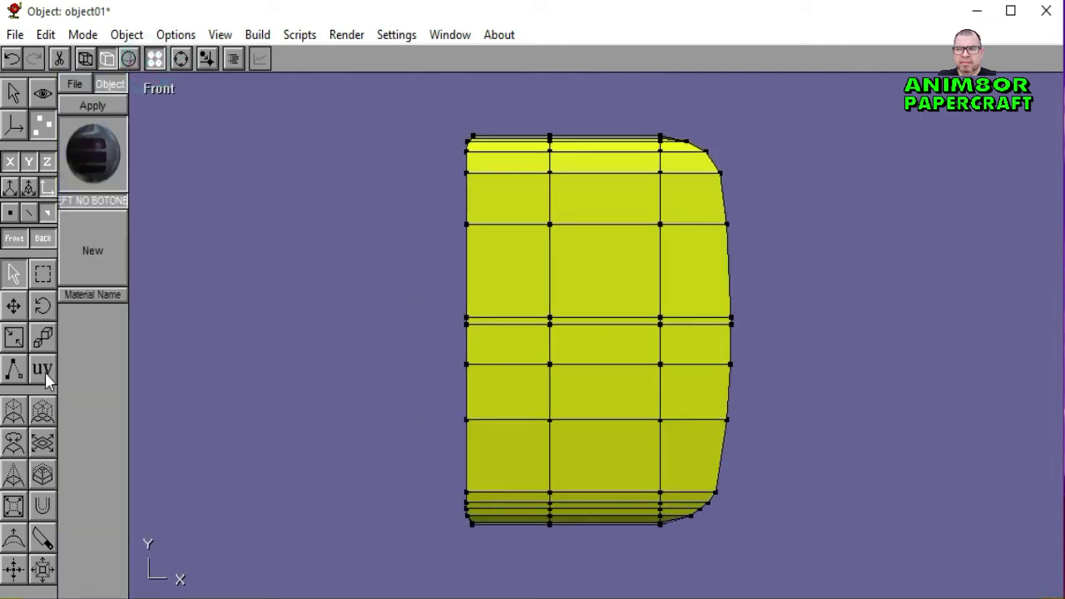
{"action": "left_click", "coordinate": [45, 372]}
{"action": "left_click", "coordinate": [104, 255]}
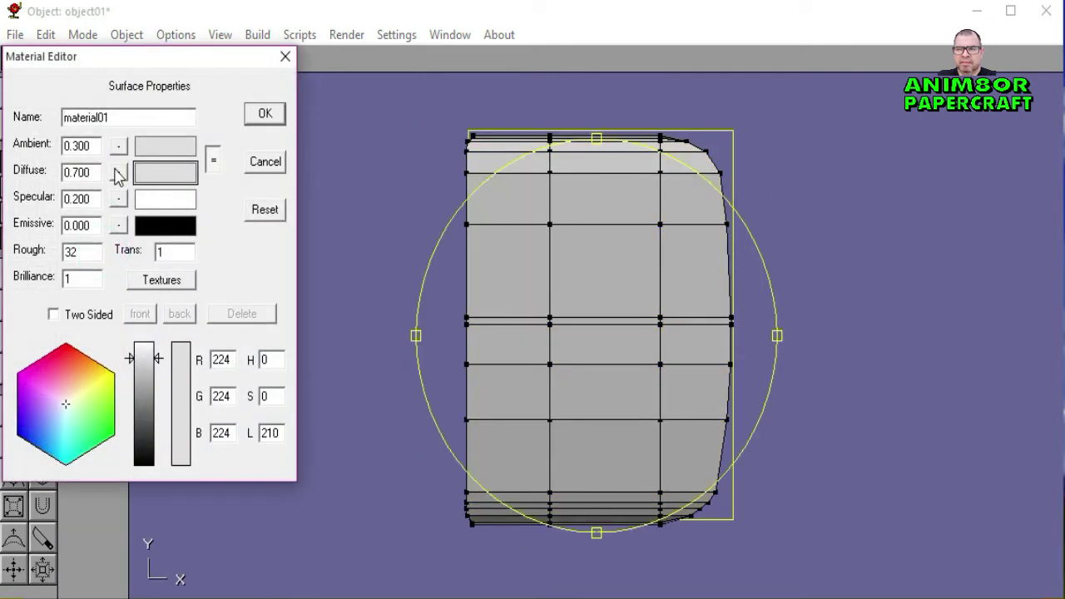
Step: Load the FRONT image from the WALKMAN SONY folder and assign it as the new material's diffuse texture
{"action": "left_click", "coordinate": [118, 173]}
{"action": "left_click", "coordinate": [73, 225]}
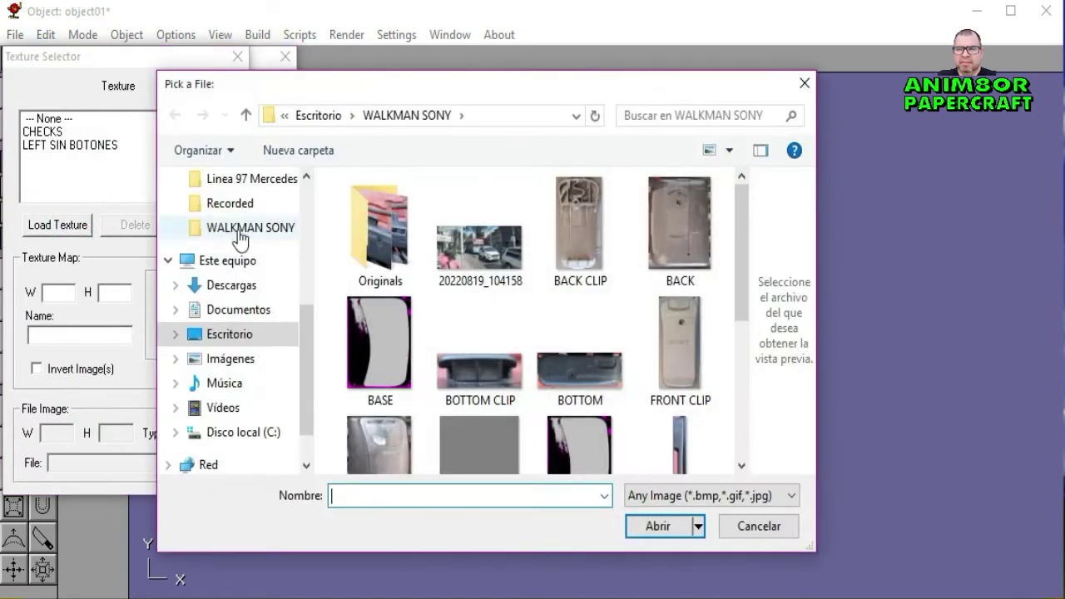
{"action": "scroll", "coordinate": [579, 341], "scroll_direction": "down", "scroll_amount": 1}
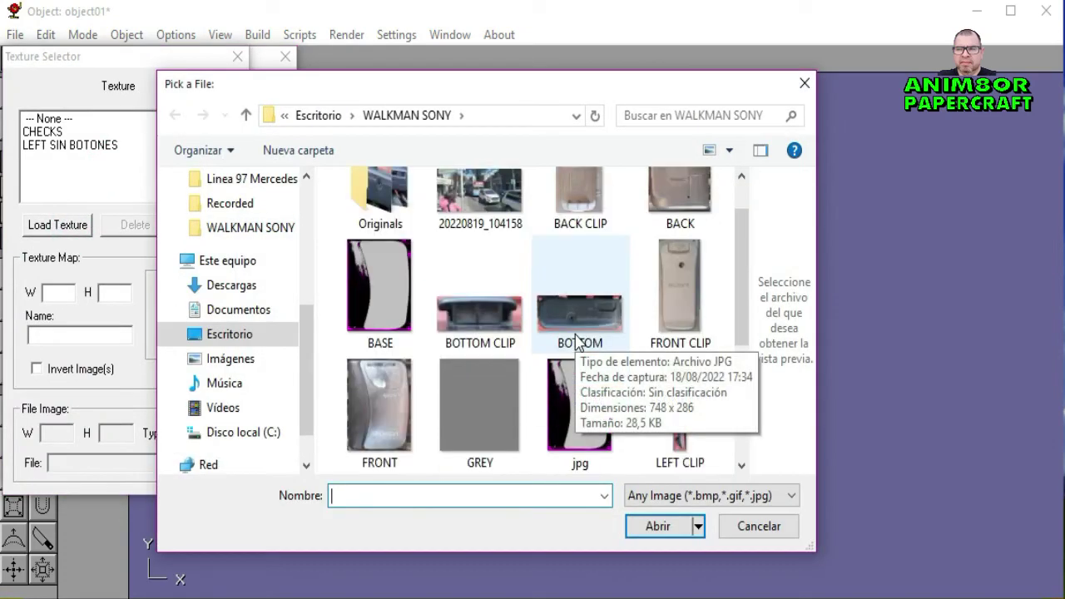
{"action": "left_click", "coordinate": [382, 409]}
{"action": "left_click", "coordinate": [666, 526]}
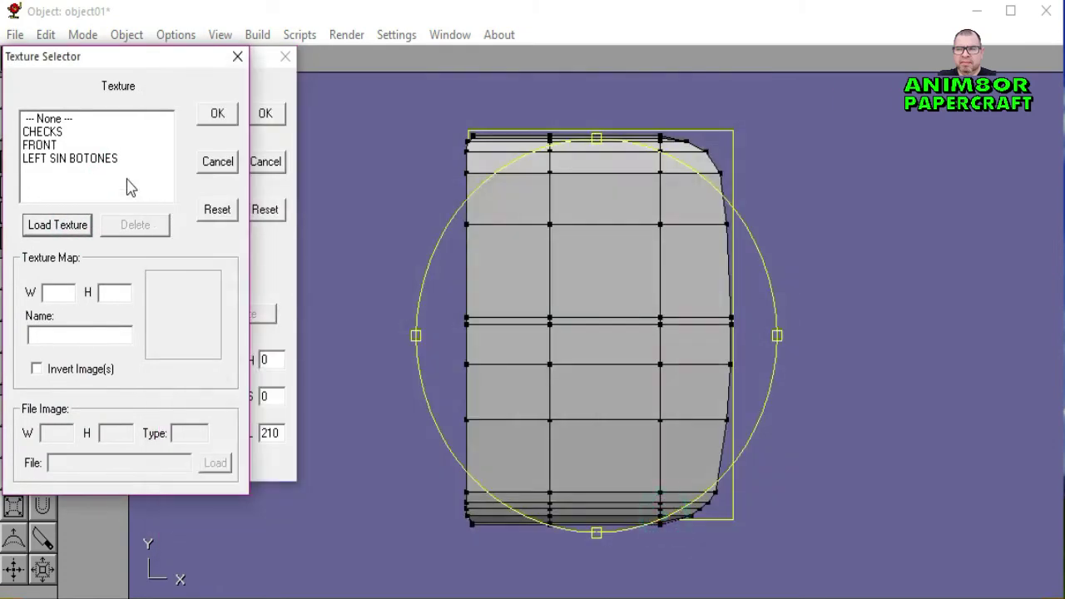
{"action": "left_click", "coordinate": [53, 147]}
{"action": "left_click", "coordinate": [212, 114]}
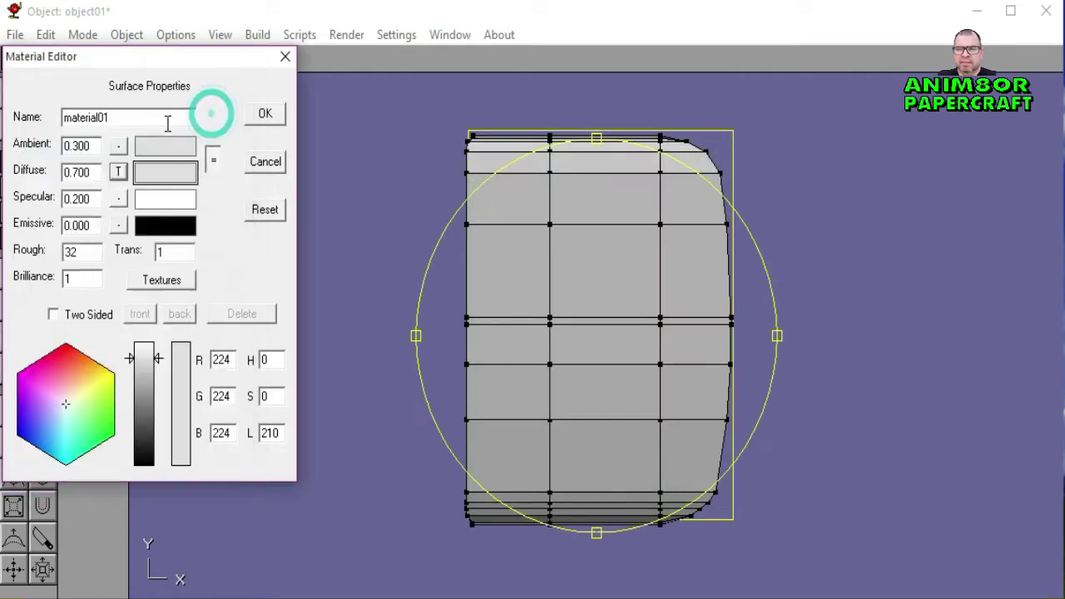
Step: Name the material FRENTE and apply it to the selected front faces
{"action": "double_click", "coordinate": [165, 116]}
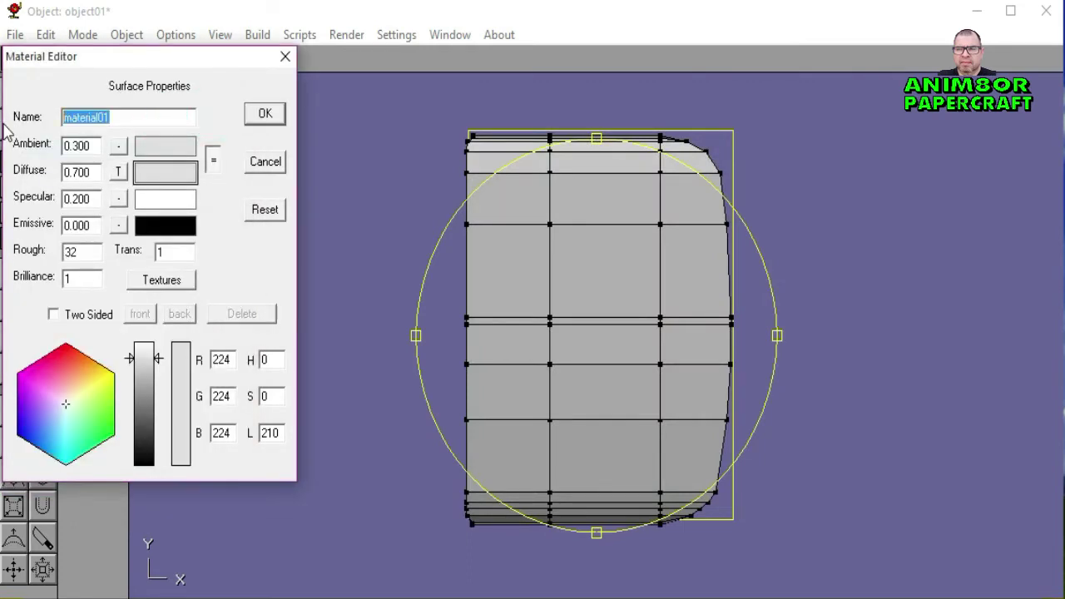
{"action": "type", "text": "FRENTE"}
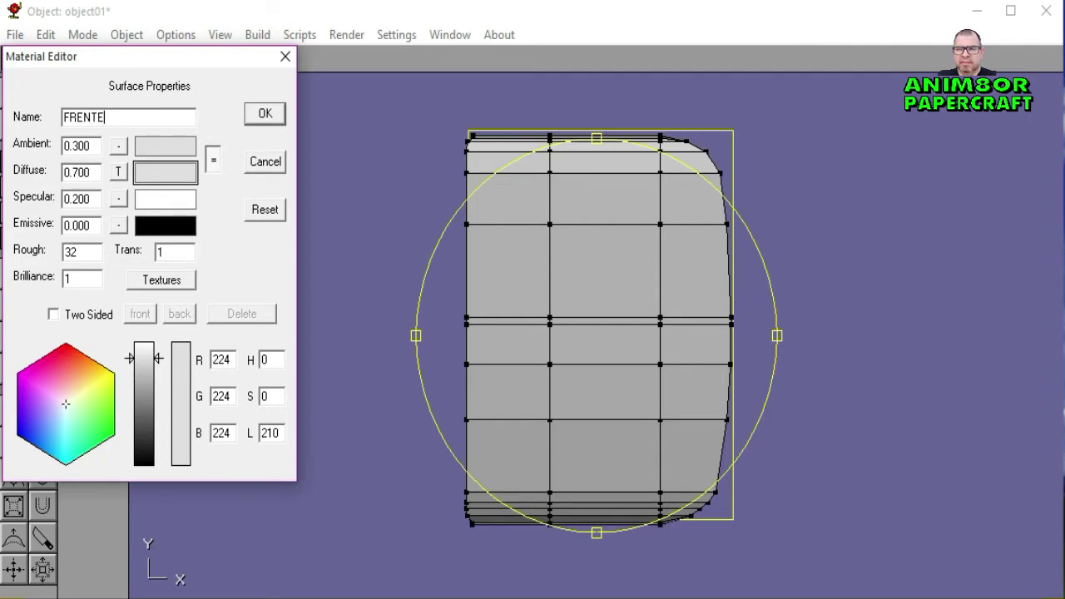
{"action": "left_click", "coordinate": [265, 117]}
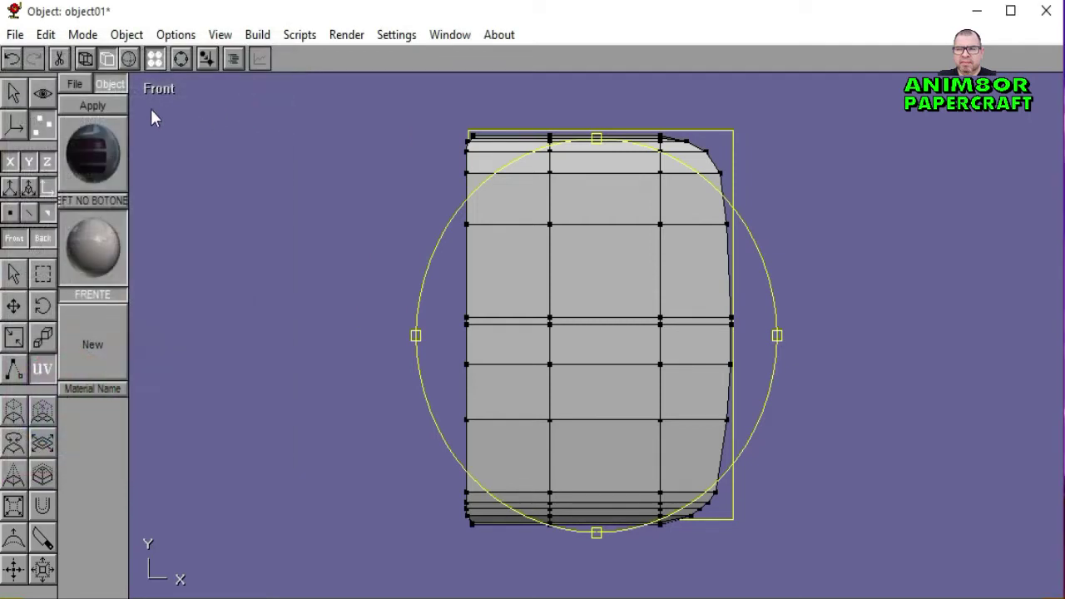
{"action": "left_click", "coordinate": [94, 105]}
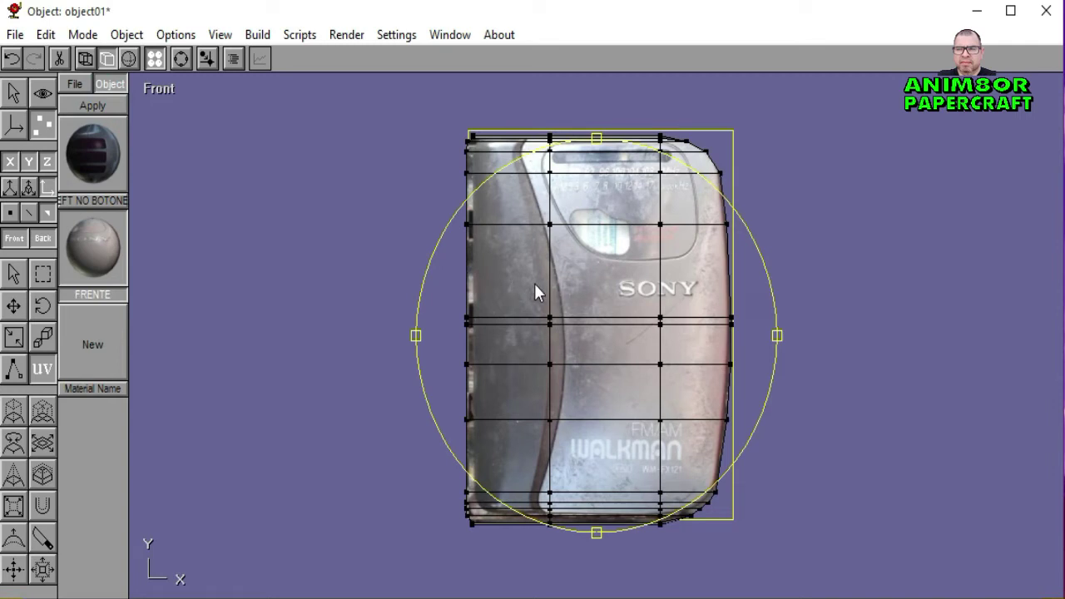
Step: Stretch and shift the photo texture to cover the front out to its edges, and clear the face selection
{"action": "mouse_move", "coordinate": [534, 283]}
{"action": "left_mouse_down"}
{"action": "mouse_move", "coordinate": [526, 285]}
{"action": "mouse_move", "coordinate": [540, 279]}
{"action": "left_mouse_up"}
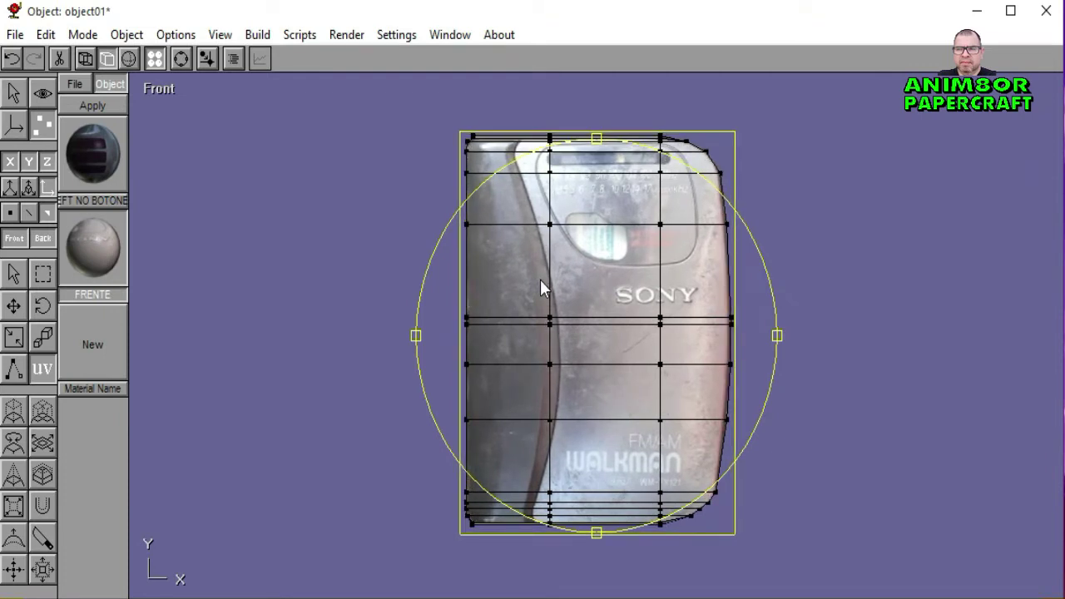
{"action": "left_click_drag", "start_coordinate": [541, 292], "coordinate": [541, 292]}
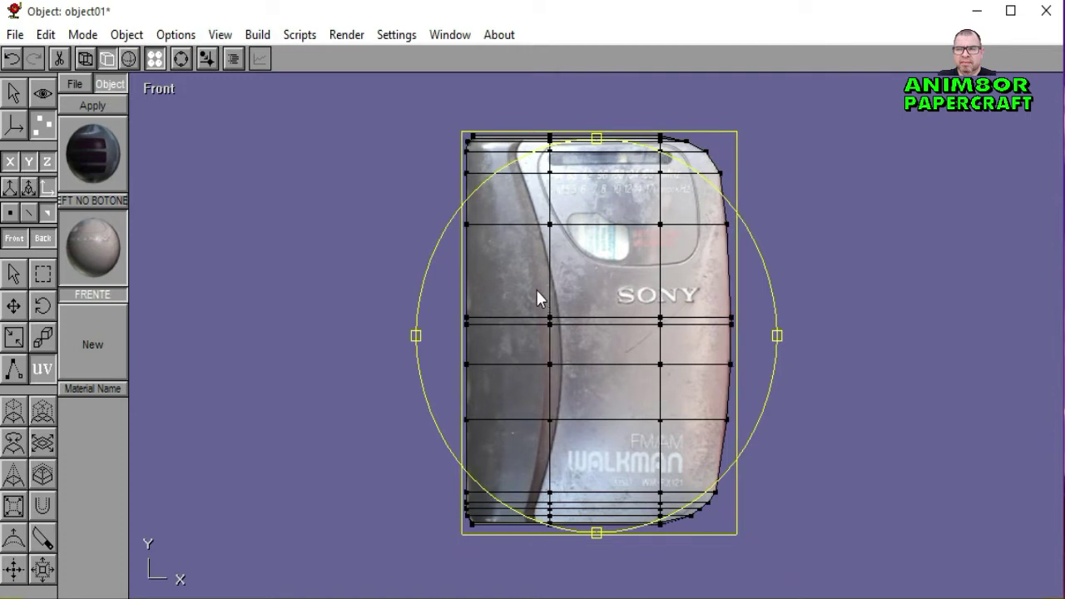
{"action": "left_click", "coordinate": [15, 276]}
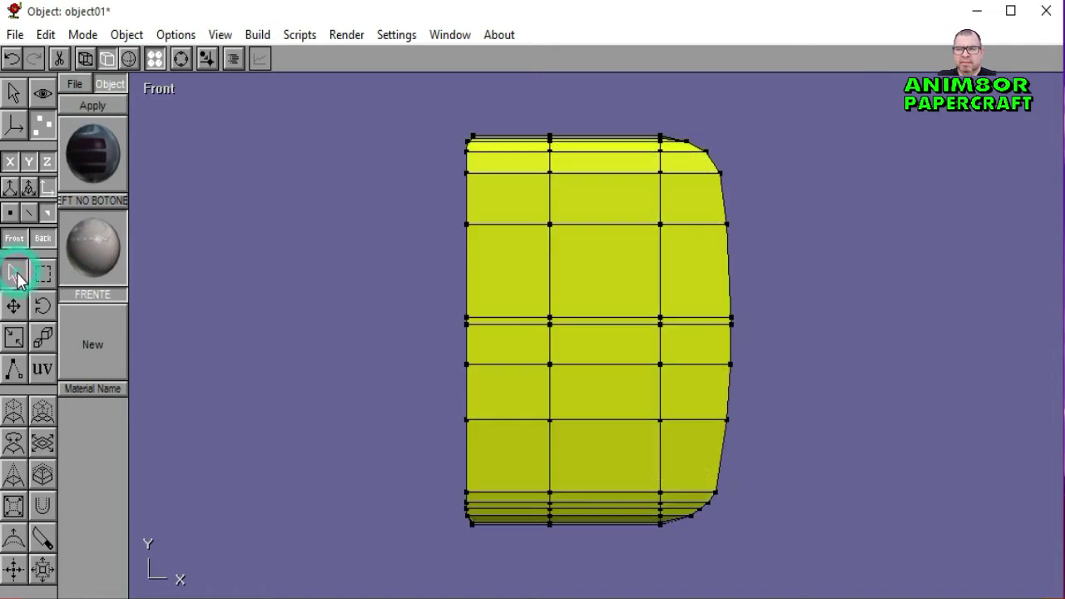
{"action": "left_click", "coordinate": [278, 279]}
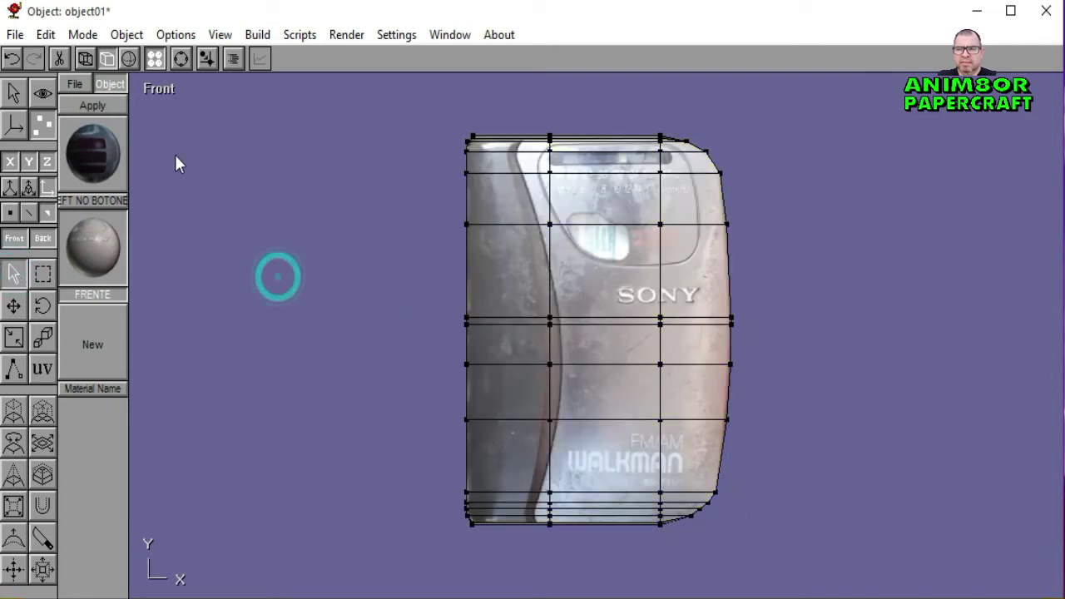
Step: Inspect the textured front in smooth shading from several angles, return to flat shading with edges and save the project
{"action": "left_click", "coordinate": [131, 59]}
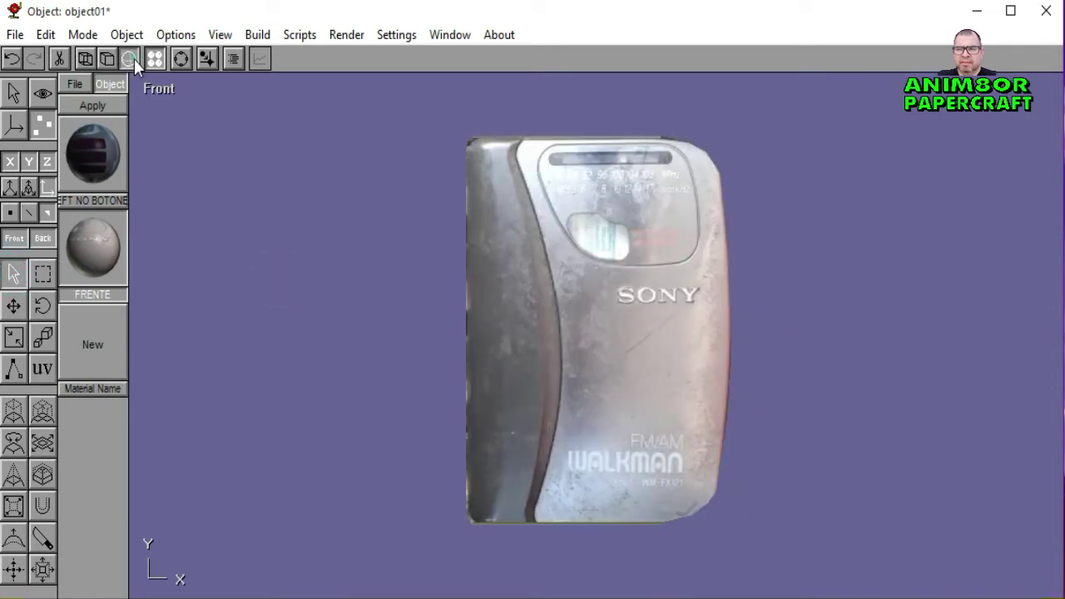
{"action": "left_click", "coordinate": [180, 58]}
{"action": "left_click_drag", "start_coordinate": [580, 301], "coordinate": [537, 320]}
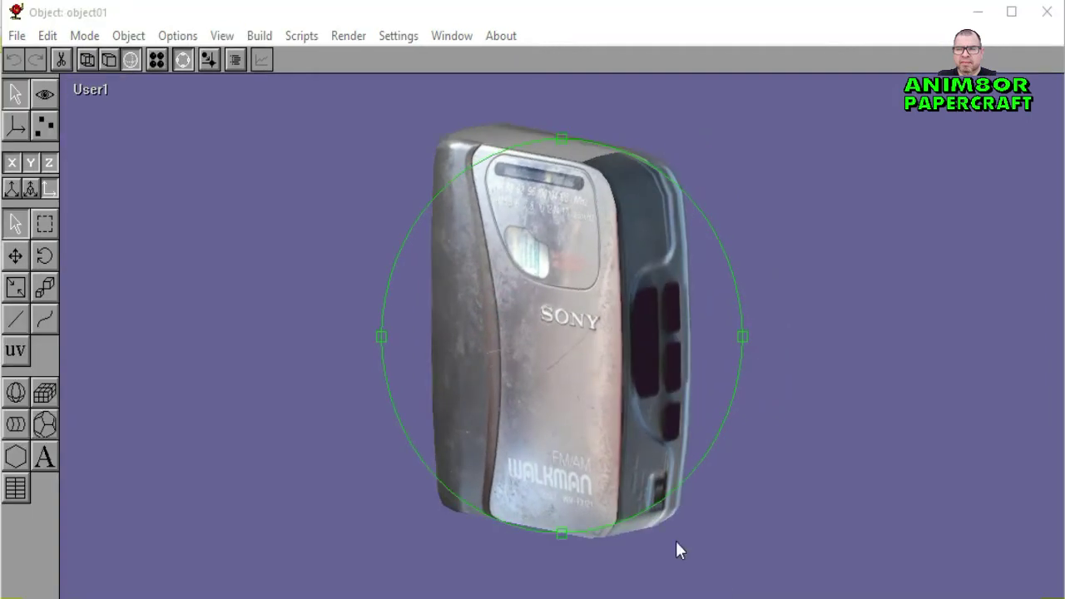
{"action": "mouse_move", "coordinate": [624, 466]}
{"action": "left_mouse_down"}
{"action": "mouse_move", "coordinate": [610, 444]}
{"action": "mouse_move", "coordinate": [694, 459]}
{"action": "mouse_move", "coordinate": [556, 449]}
{"action": "mouse_move", "coordinate": [591, 468]}
{"action": "mouse_move", "coordinate": [630, 463]}
{"action": "mouse_move", "coordinate": [659, 417]}
{"action": "mouse_move", "coordinate": [654, 345]}
{"action": "mouse_move", "coordinate": [680, 411]}
{"action": "mouse_move", "coordinate": [723, 440]}
{"action": "mouse_move", "coordinate": [554, 442]}
{"action": "mouse_move", "coordinate": [674, 449]}
{"action": "mouse_move", "coordinate": [616, 455]}
{"action": "left_mouse_up"}
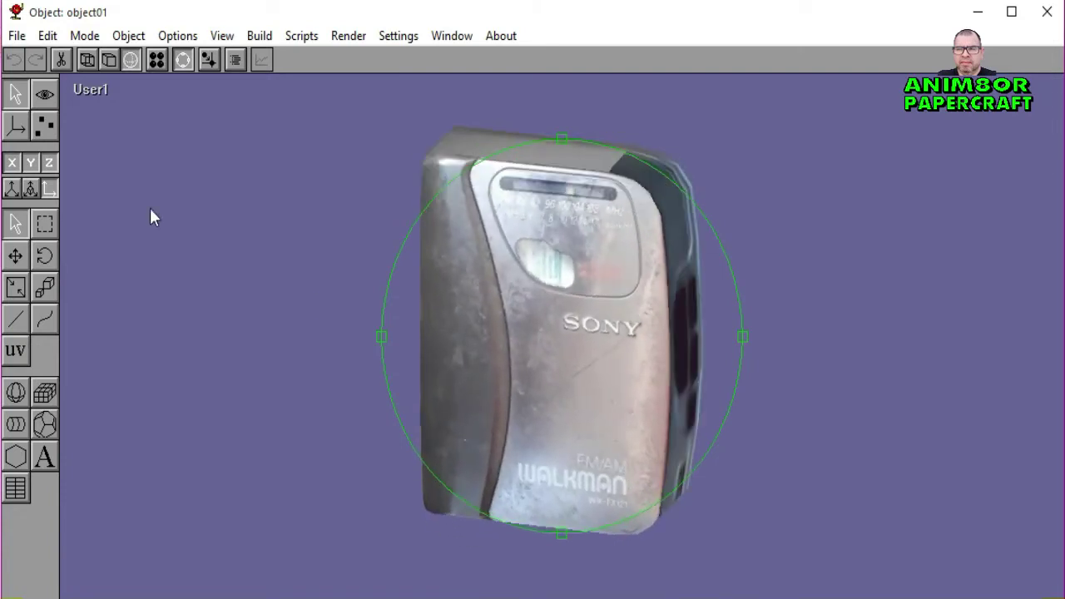
{"action": "left_click", "coordinate": [108, 60]}
{"action": "left_click", "coordinate": [17, 35]}
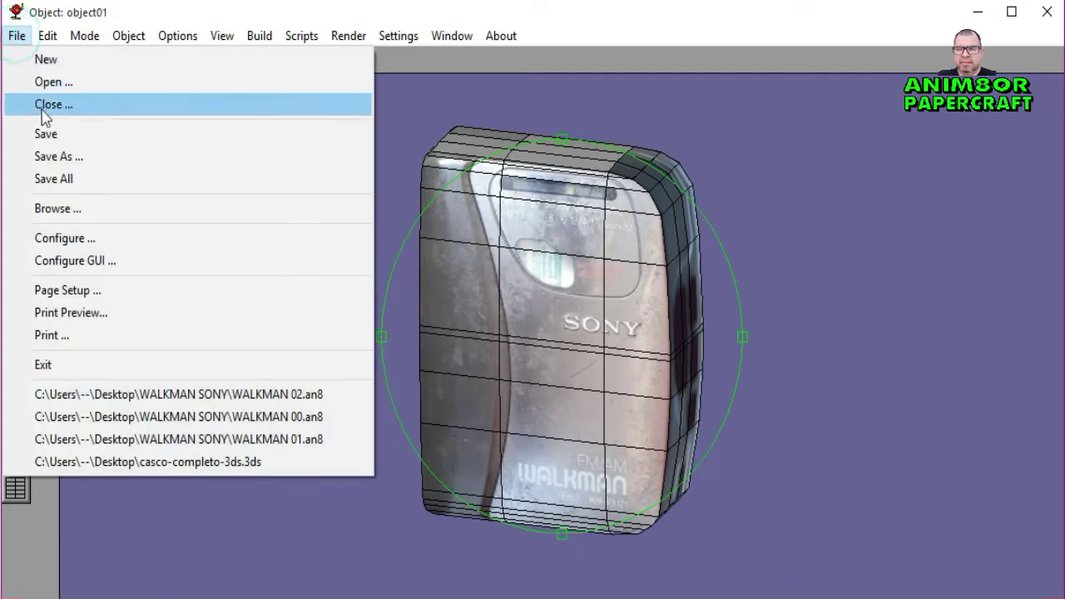
{"action": "left_click", "coordinate": [46, 134]}
Step: Show the body's untextured side in the Right view and enter point editing with face selection
{"action": "left_click_drag", "start_coordinate": [594, 359], "coordinate": [631, 368]}
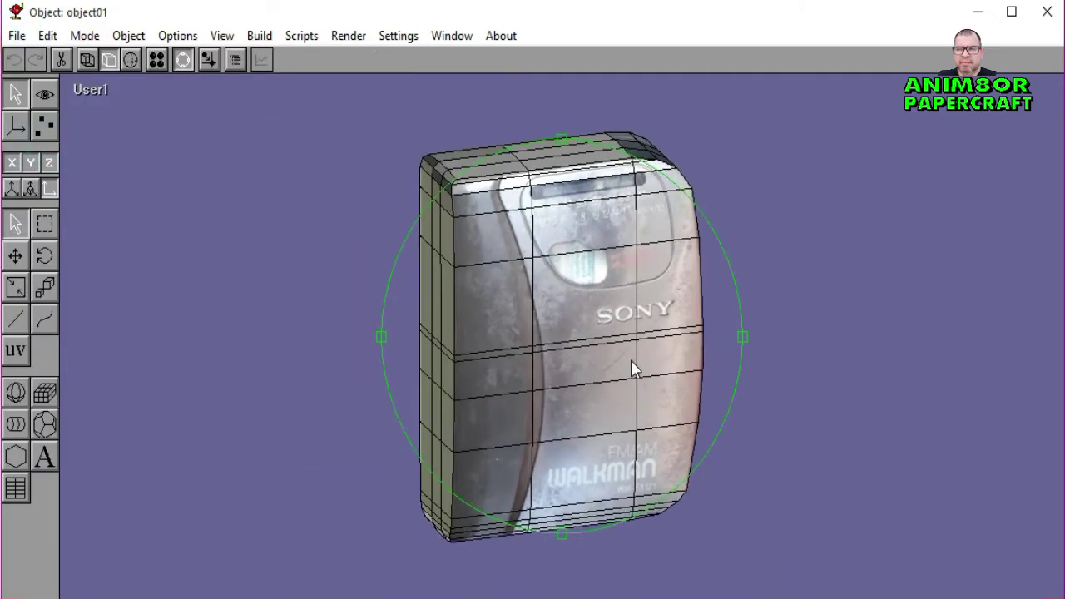
{"action": "left_click_drag", "start_coordinate": [556, 349], "coordinate": [540, 331]}
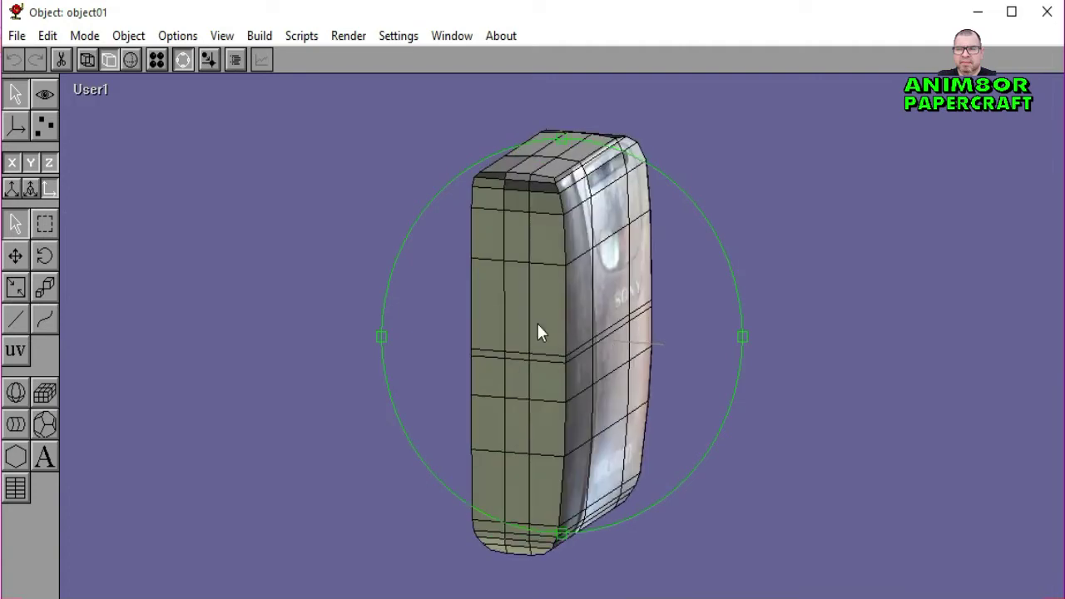
{"action": "scroll", "coordinate": [719, 357], "scroll_direction": "up", "scroll_amount": 5}
{"action": "mouse_move", "coordinate": [661, 347]}
{"action": "left_mouse_down"}
{"action": "mouse_move", "coordinate": [535, 329]}
{"action": "mouse_move", "coordinate": [511, 338]}
{"action": "mouse_move", "coordinate": [666, 366]}
{"action": "left_mouse_up"}
{"action": "left_click_drag", "start_coordinate": [571, 357], "coordinate": [589, 344]}
{"action": "left_click", "coordinate": [101, 92]}
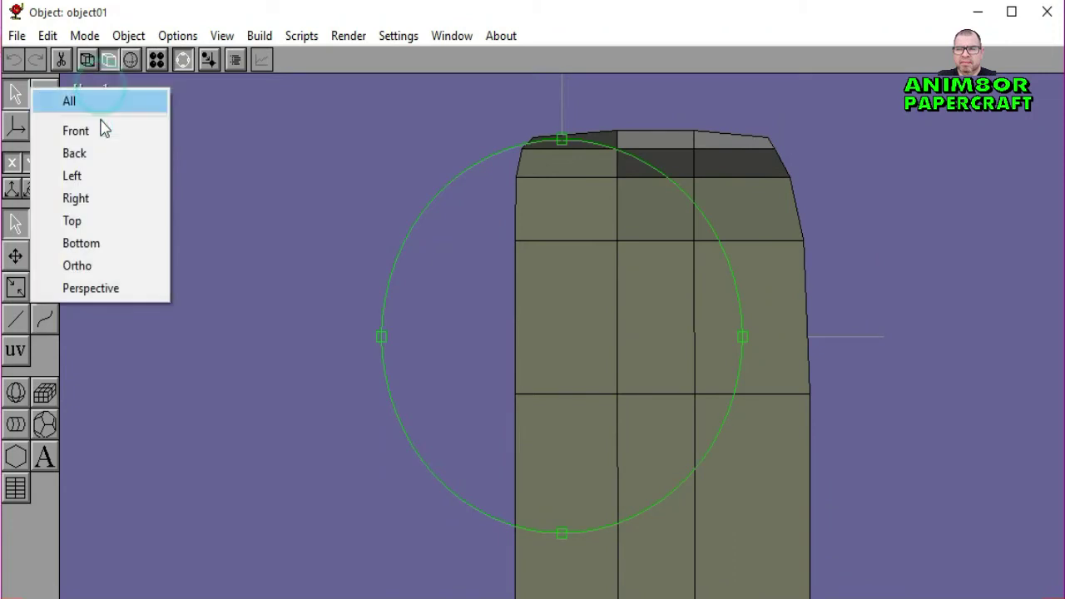
{"action": "left_click", "coordinate": [104, 200]}
{"action": "mouse_move", "coordinate": [537, 337]}
{"action": "left_mouse_down"}
{"action": "mouse_move", "coordinate": [561, 278]}
{"action": "mouse_move", "coordinate": [542, 314]}
{"action": "mouse_move", "coordinate": [575, 307]}
{"action": "mouse_move", "coordinate": [535, 340]}
{"action": "left_mouse_up"}
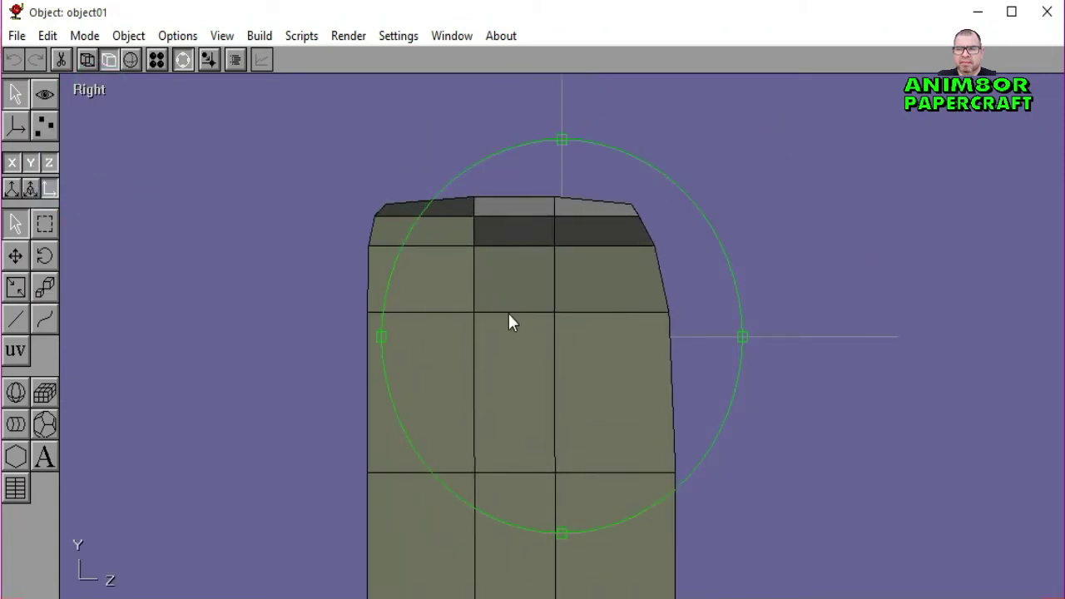
{"action": "left_click", "coordinate": [184, 59]}
{"action": "left_click", "coordinate": [45, 125]}
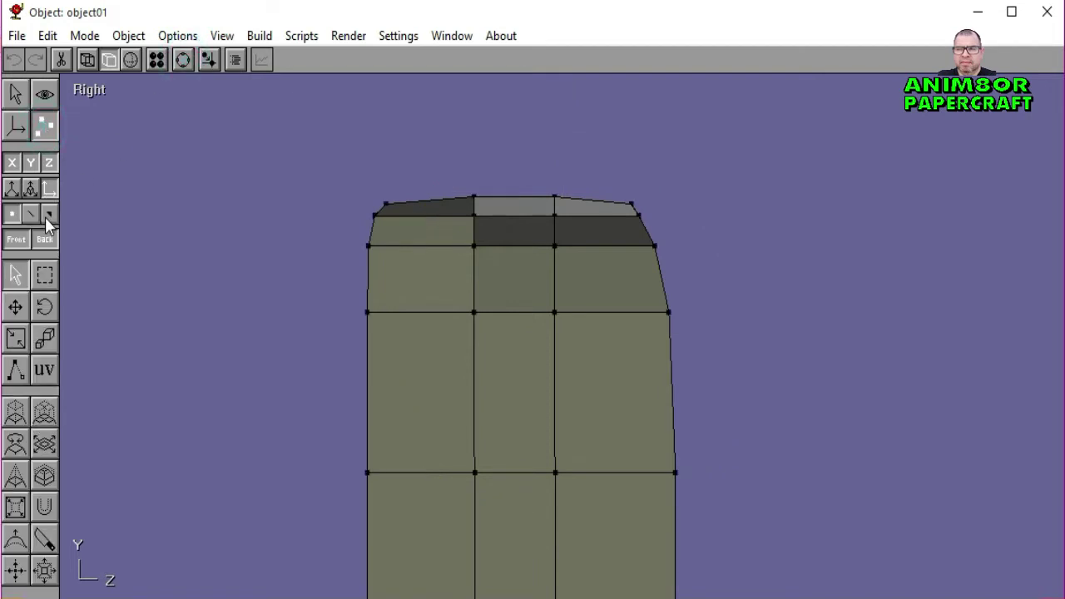
{"action": "left_click", "coordinate": [47, 215]}
Step: Select the right side's faces across all three columns, working from the top edge strips down the body
{"action": "left_click", "coordinate": [441, 207]}
{"action": "left_click", "coordinate": [448, 291], "text": "shift"}
{"action": "left_click", "coordinate": [466, 354], "text": "shift"}
{"action": "left_click", "coordinate": [506, 375], "text": "shift"}
{"action": "left_click", "coordinate": [594, 383], "text": "shift"}
{"action": "left_click", "coordinate": [586, 533], "text": "shift"}
{"action": "left_click", "coordinate": [516, 525], "text": "shift"}
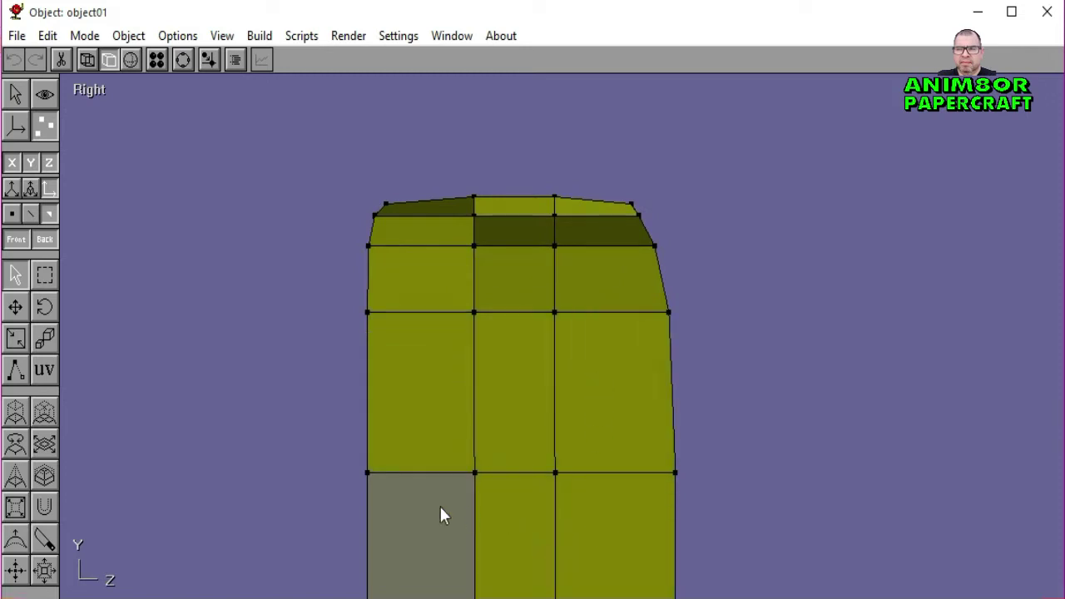
Step: Add the side's tall middle row, the narrow band and the row beneath it to the face selection
{"action": "left_click", "coordinate": [441, 510], "text": "shift"}
{"action": "left_click", "coordinate": [183, 59]}
{"action": "key", "text": "Down"}
{"action": "key", "text": "Down"}
{"action": "key", "text": "Down"}
{"action": "key", "text": "Down"}
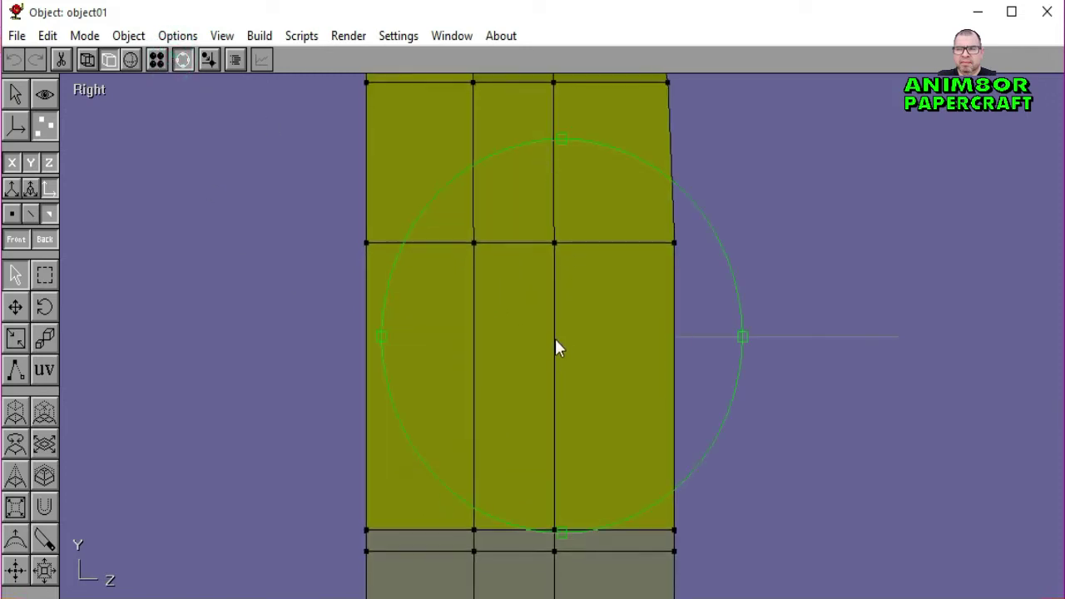
{"action": "left_click", "coordinate": [183, 59]}
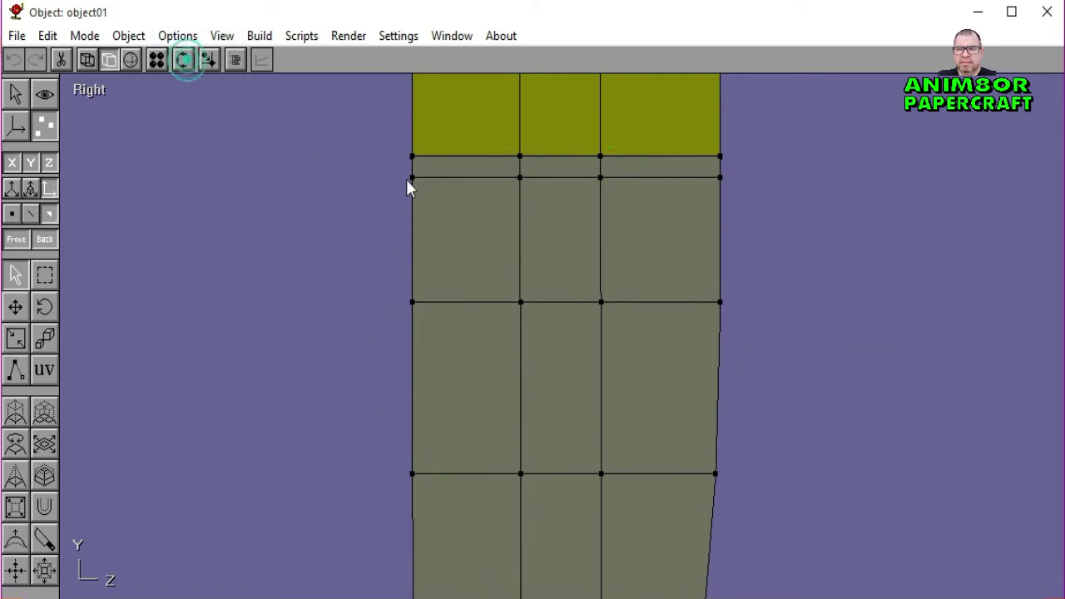
{"action": "left_click", "coordinate": [421, 166], "text": "shift"}
{"action": "left_click", "coordinate": [485, 225], "text": "shift"}
{"action": "left_click", "coordinate": [553, 200], "text": "shift"}
{"action": "left_click", "coordinate": [632, 171], "text": "shift"}
{"action": "left_click", "coordinate": [638, 250], "text": "shift"}
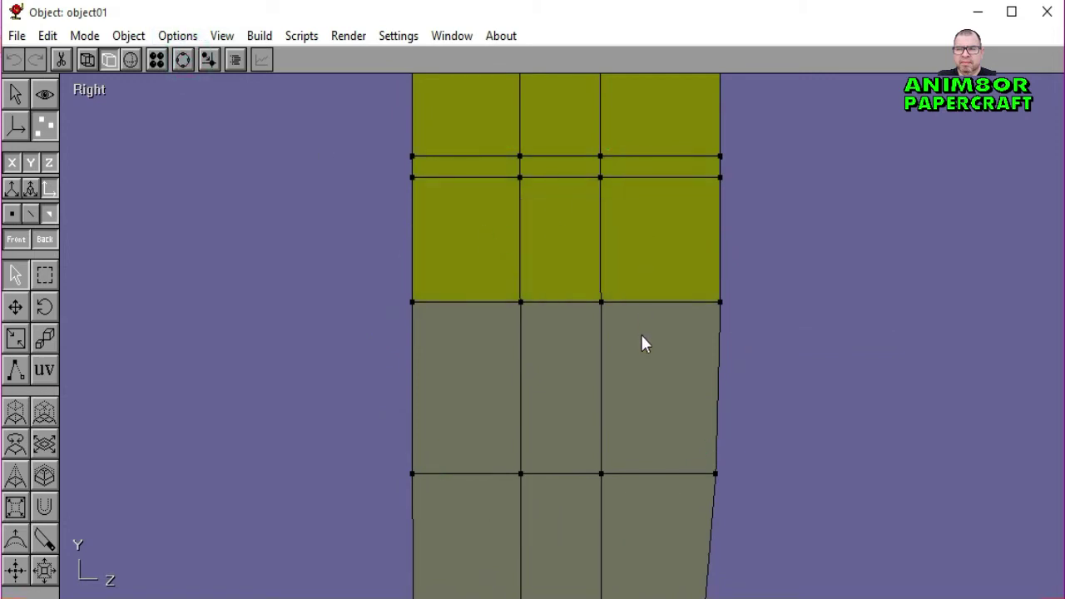
Step: Add the six faces in the two rows above the side's curved lower end to the selection
{"action": "left_click", "coordinate": [642, 342], "text": "shift"}
{"action": "left_click", "coordinate": [558, 349], "text": "shift"}
{"action": "left_click", "coordinate": [483, 374], "text": "shift"}
{"action": "left_click", "coordinate": [500, 513], "text": "shift"}
{"action": "left_click", "coordinate": [578, 528], "text": "shift"}
{"action": "left_click", "coordinate": [641, 533], "text": "shift"}
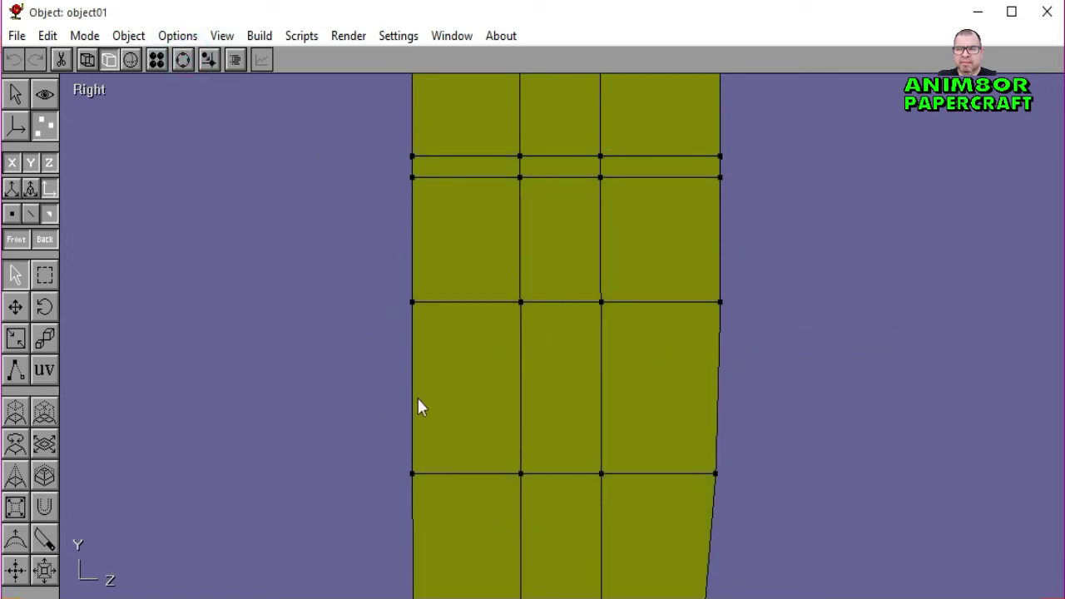
Step: Add all the faces of the side's curved lower end to the selection
{"action": "left_click", "coordinate": [183, 59]}
{"action": "scroll", "coordinate": [566, 321], "scroll_direction": "down", "scroll_amount": 5}
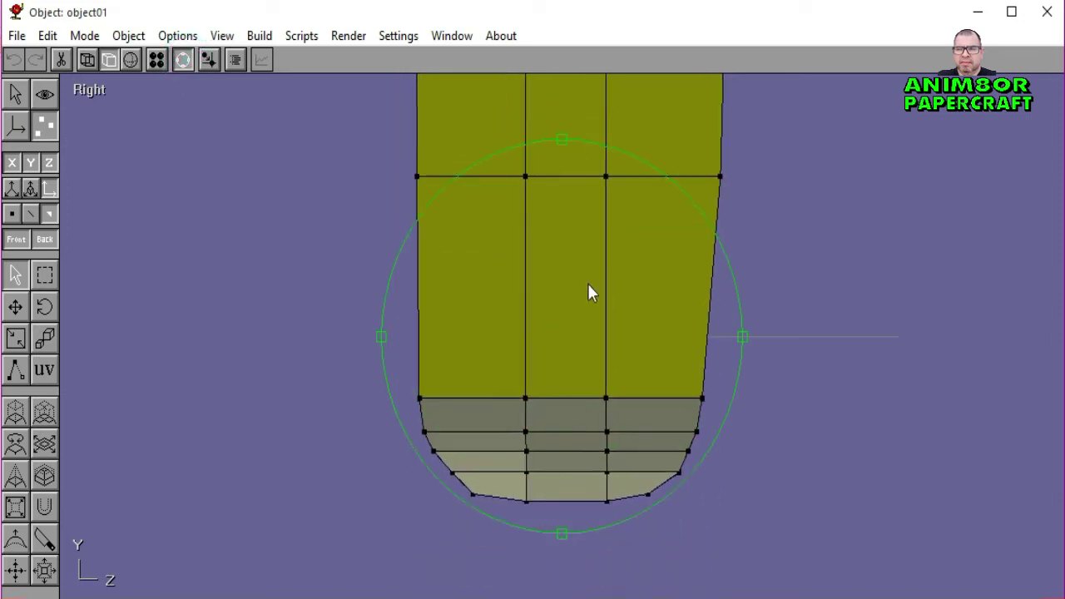
{"action": "scroll", "coordinate": [588, 283], "scroll_direction": "up", "scroll_amount": 2}
{"action": "left_click", "coordinate": [183, 59]}
{"action": "left_click", "coordinate": [468, 381], "text": "shift"}
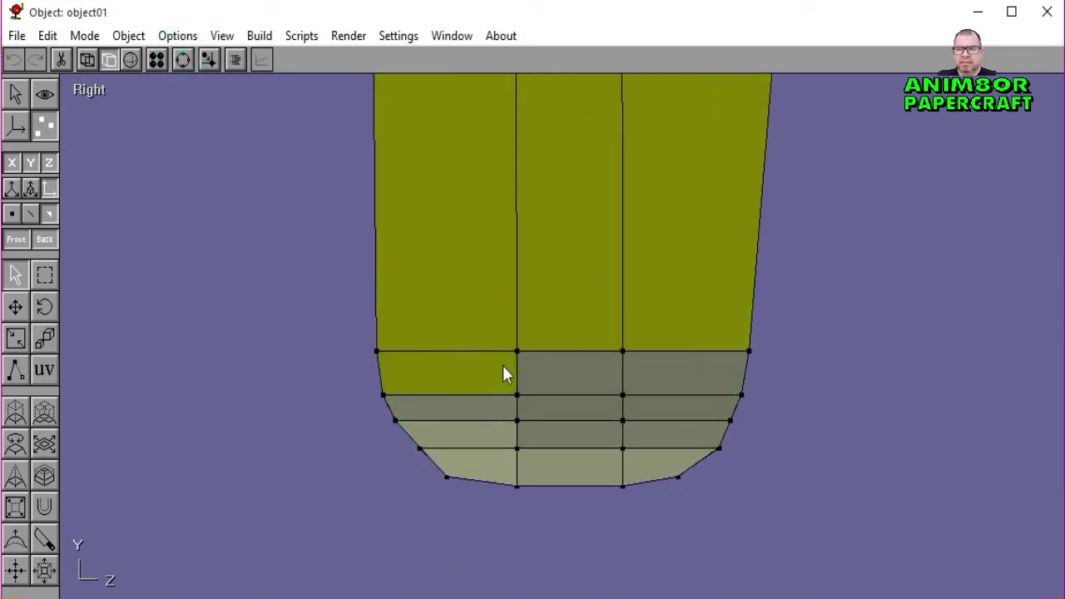
{"action": "left_click", "coordinate": [570, 374], "text": "shift"}
{"action": "left_click", "coordinate": [679, 374], "text": "shift"}
{"action": "left_click", "coordinate": [612, 411], "text": "shift"}
{"action": "left_click", "coordinate": [503, 410], "text": "shift"}
{"action": "left_click", "coordinate": [501, 442], "text": "shift"}
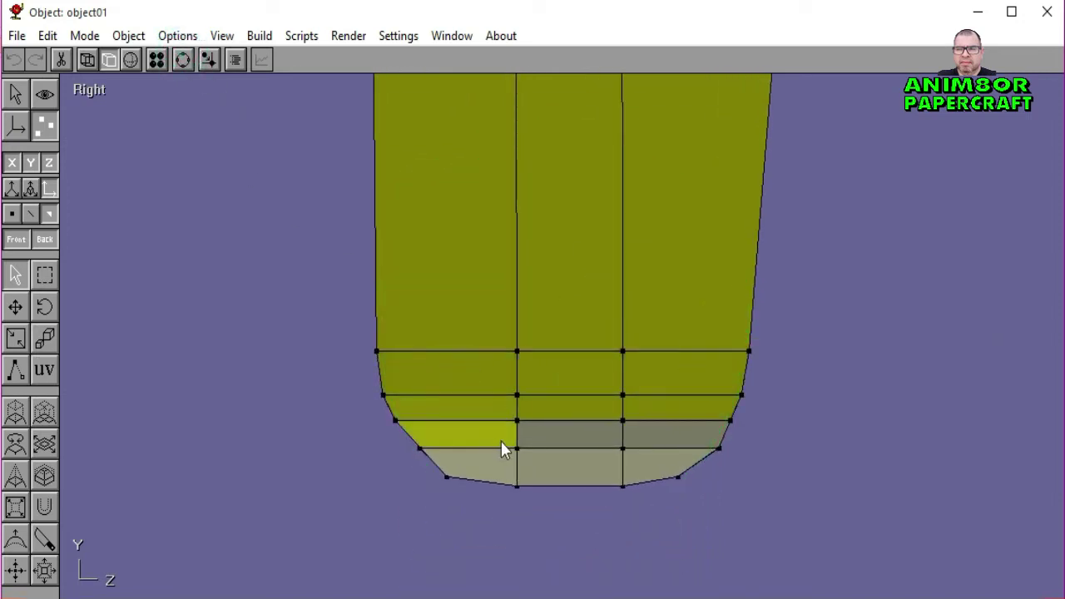
{"action": "left_click", "coordinate": [630, 464], "text": "shift"}
{"action": "left_click", "coordinate": [570, 466], "text": "shift"}
{"action": "left_click", "coordinate": [498, 466], "text": "shift"}
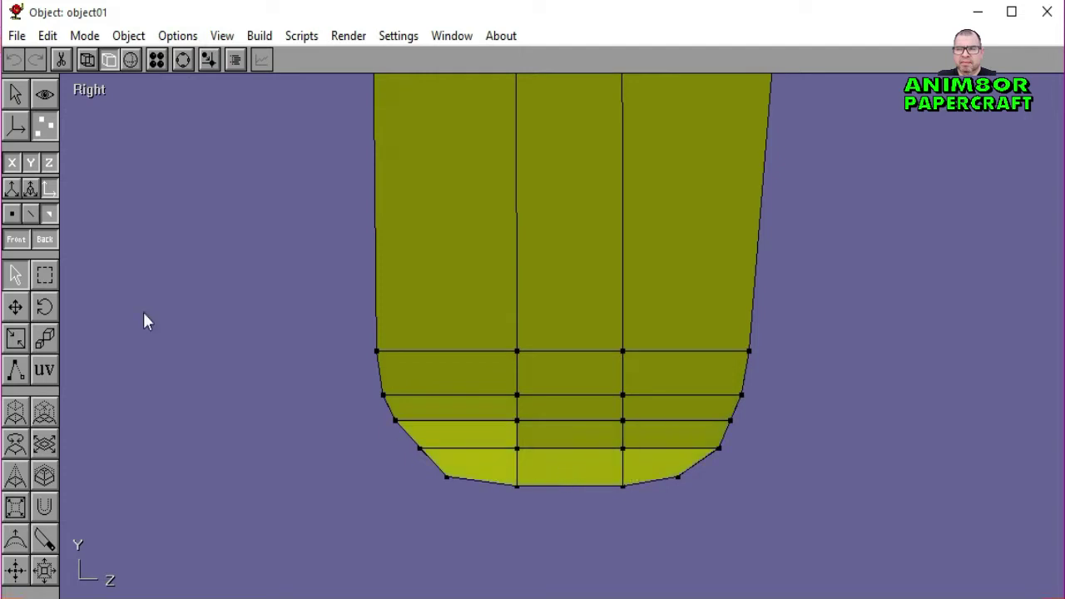
Step: Activate the UV tool for the selected side faces and start a new object material
{"action": "left_click", "coordinate": [183, 59]}
{"action": "scroll", "coordinate": [576, 287], "scroll_direction": "down", "scroll_amount": 6}
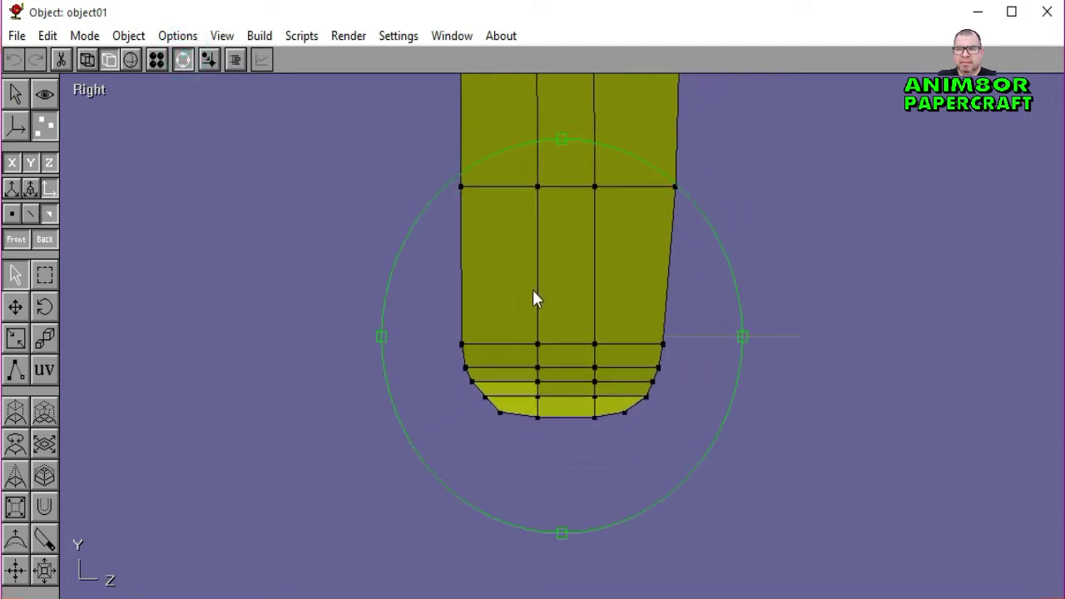
{"action": "left_click_drag", "start_coordinate": [499, 341], "coordinate": [564, 287]}
{"action": "left_click", "coordinate": [187, 60]}
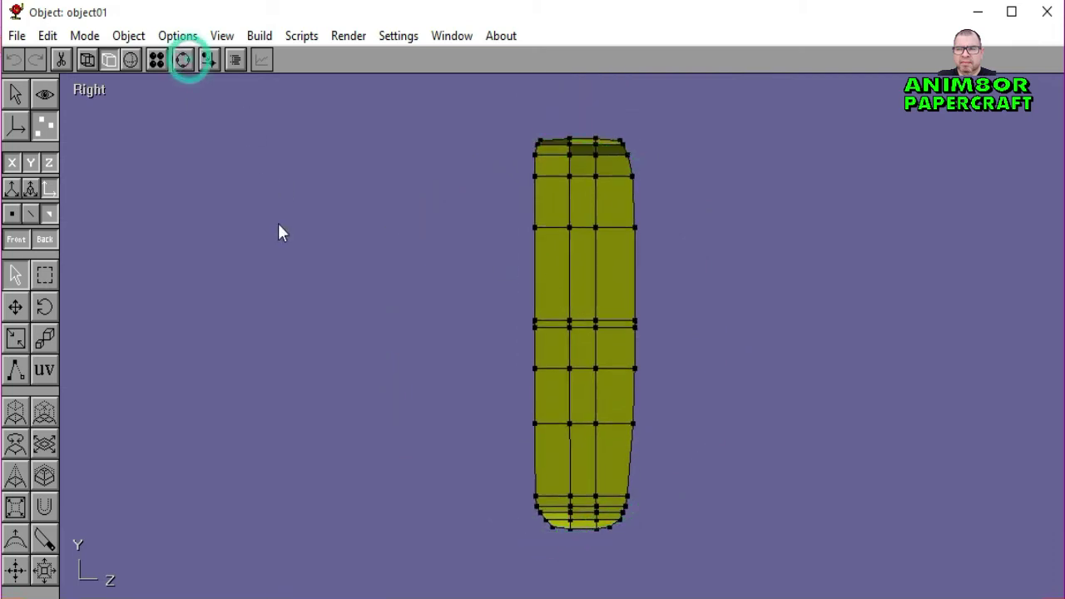
{"action": "left_click", "coordinate": [157, 60]}
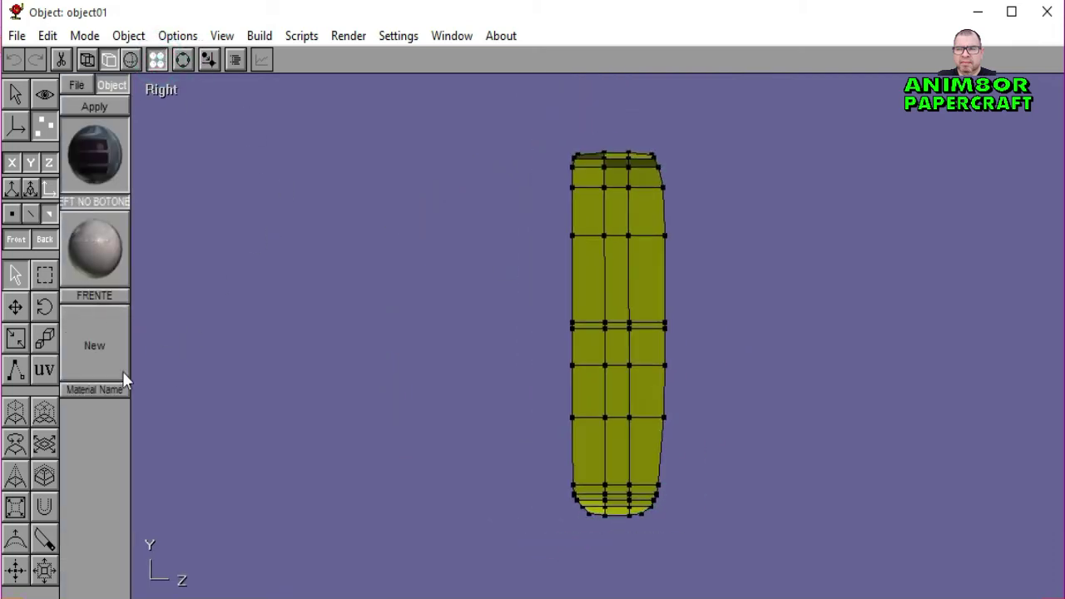
{"action": "left_click", "coordinate": [45, 372]}
{"action": "left_click", "coordinate": [78, 344]}
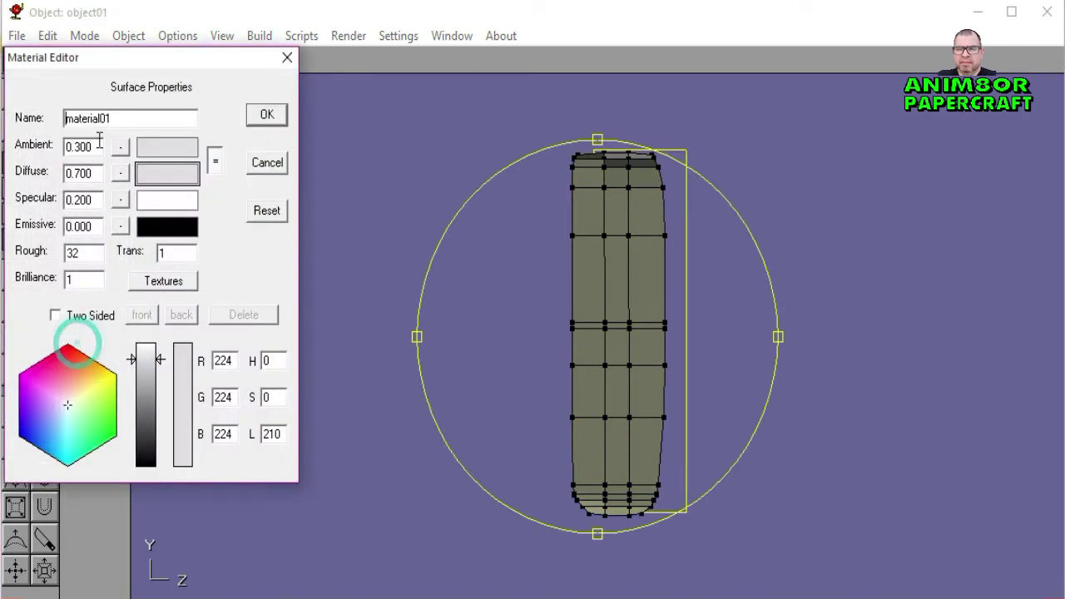
Step: Load the RIGHT image as a texture and assign it to the material's diffuse channel
{"action": "left_click", "coordinate": [121, 156]}
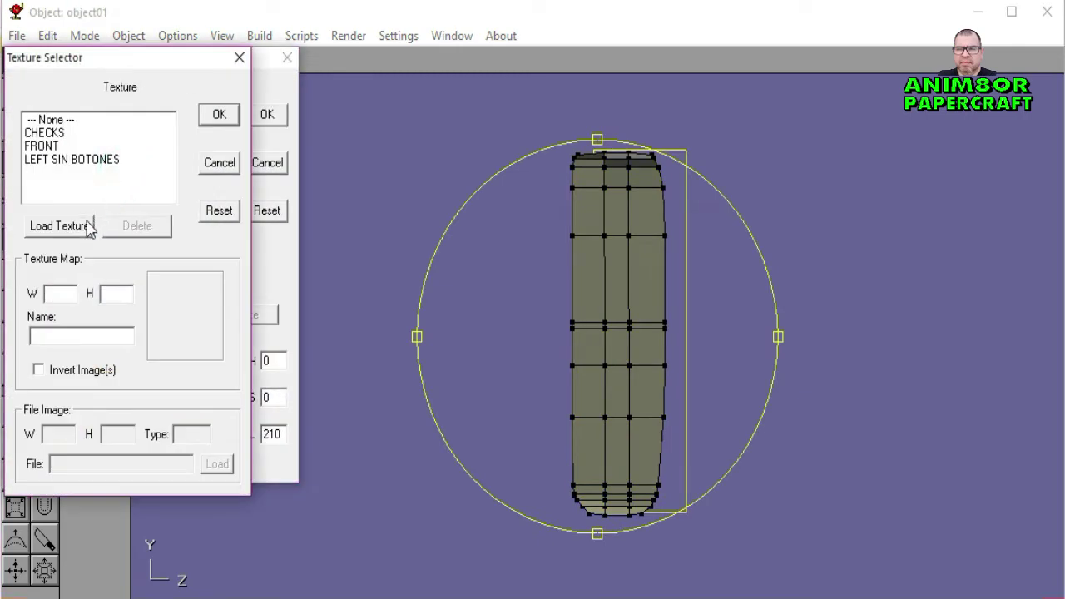
{"action": "left_click", "coordinate": [88, 226]}
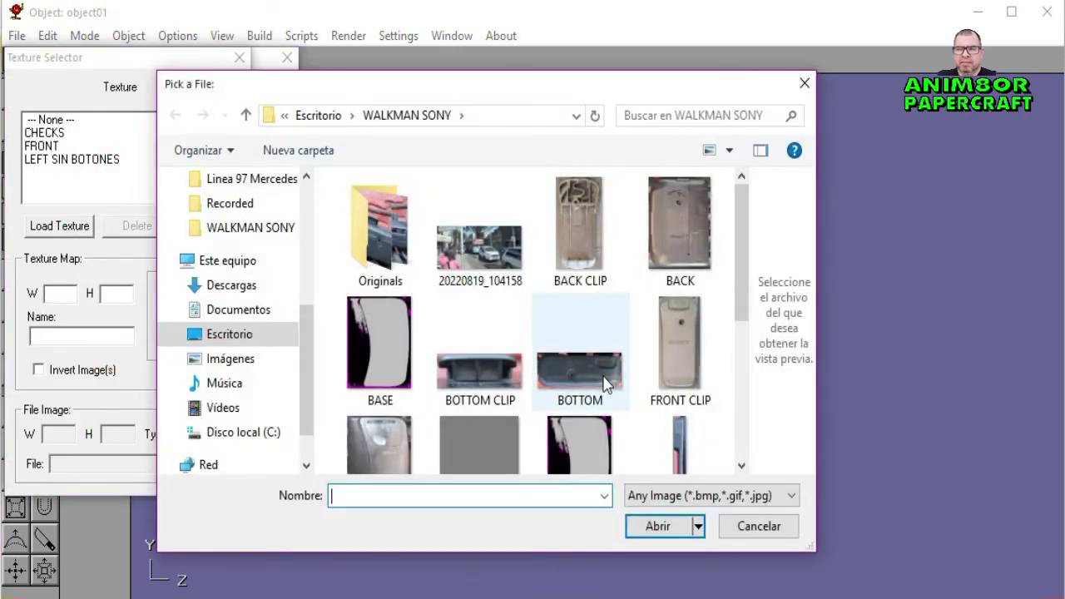
{"action": "scroll", "coordinate": [605, 383], "scroll_direction": "down", "scroll_amount": 1}
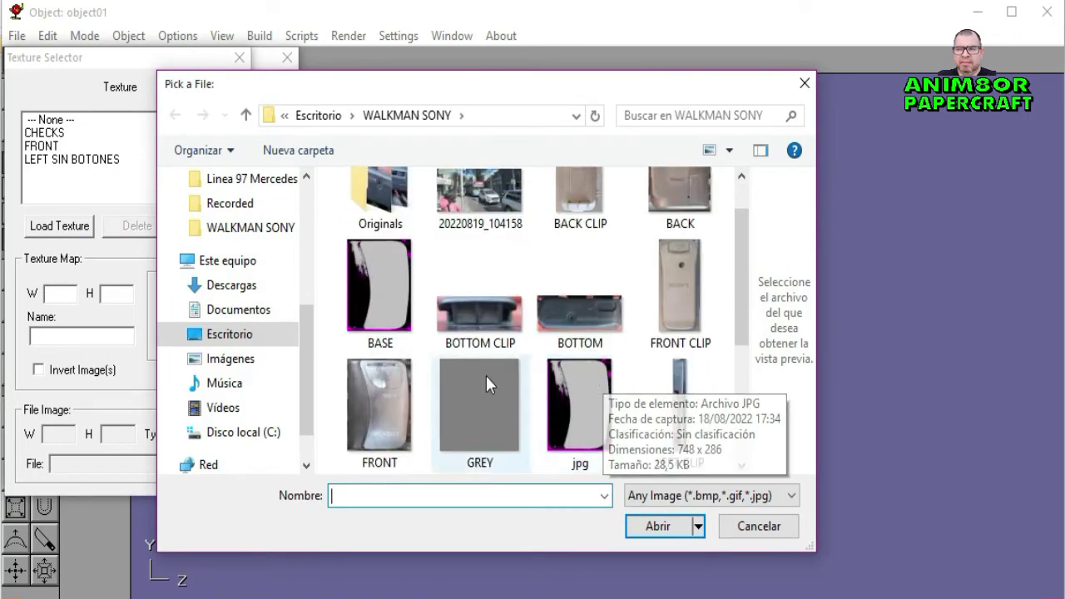
{"action": "scroll", "coordinate": [464, 374], "scroll_direction": "down", "scroll_amount": 2}
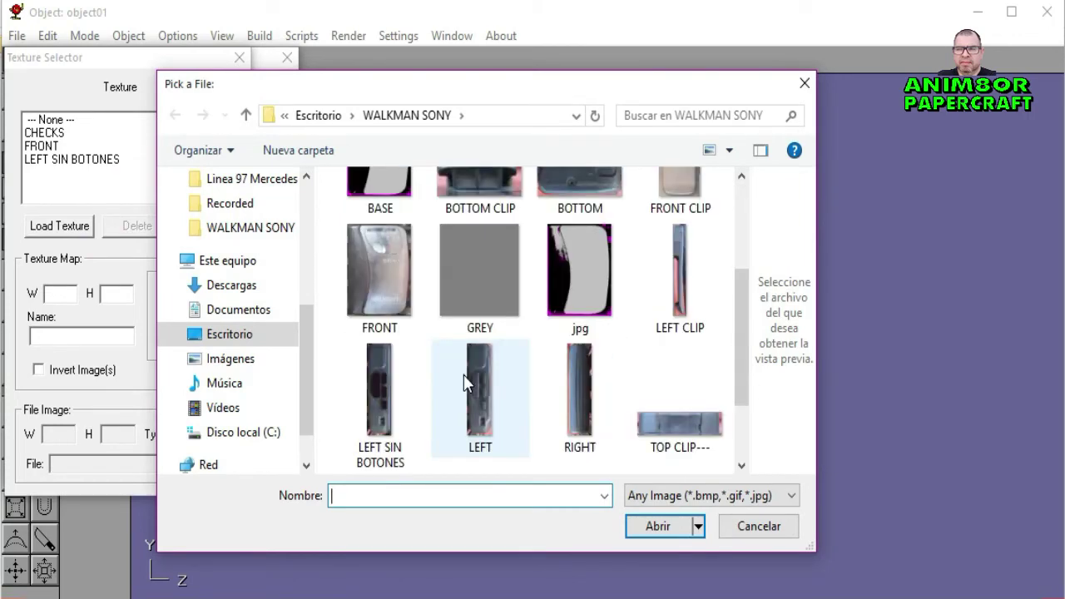
{"action": "left_click", "coordinate": [569, 389]}
{"action": "left_click", "coordinate": [664, 531]}
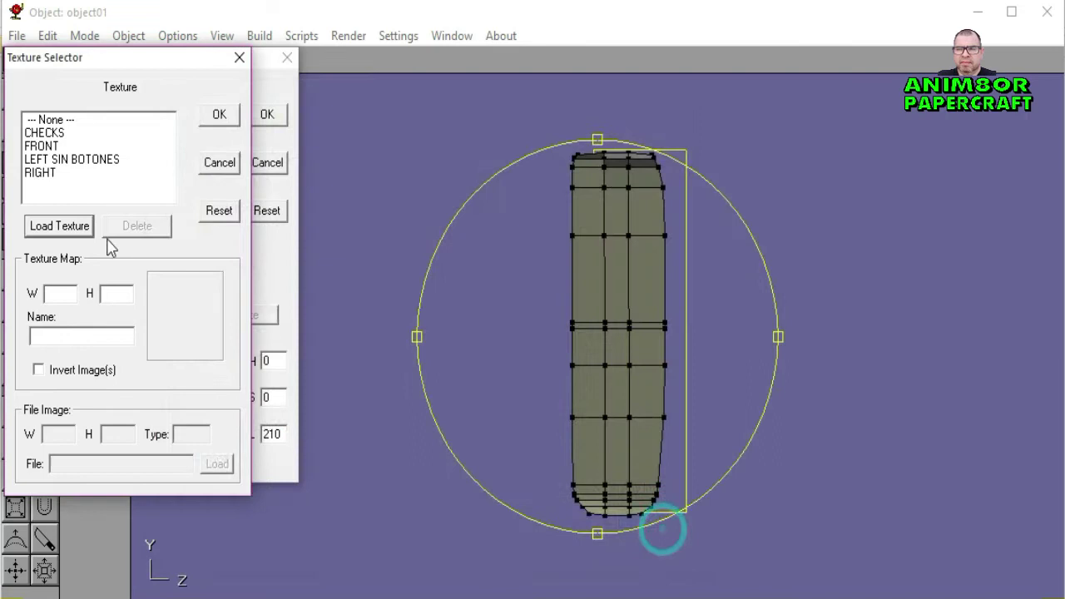
{"action": "left_click", "coordinate": [38, 172]}
{"action": "left_click", "coordinate": [218, 117]}
Step: Name the material DERECHA and apply it to the selected side faces
{"action": "double_click", "coordinate": [174, 117]}
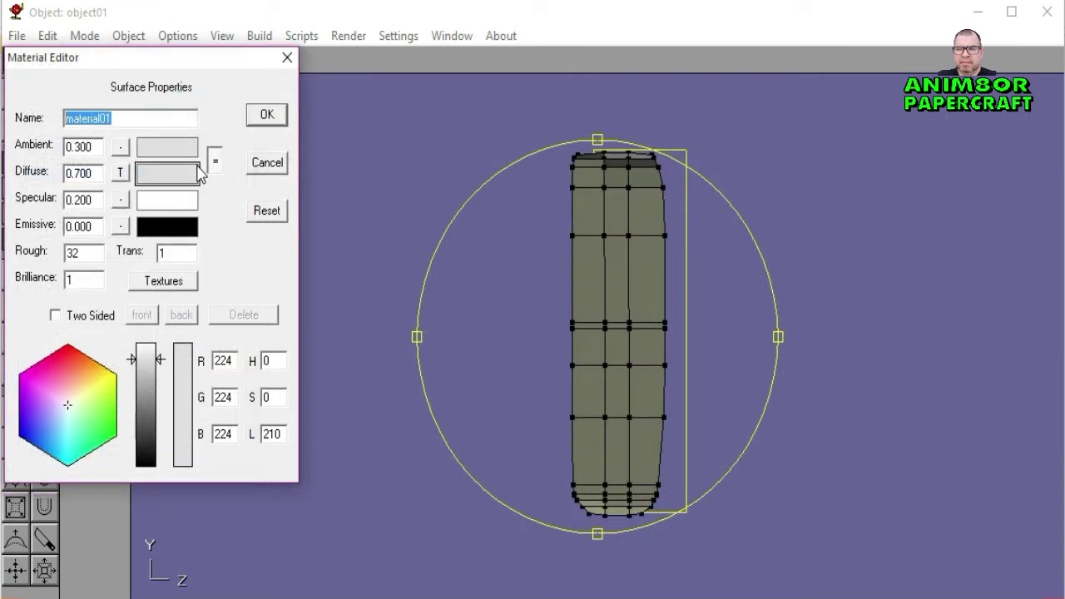
{"action": "type", "text": "DER"}
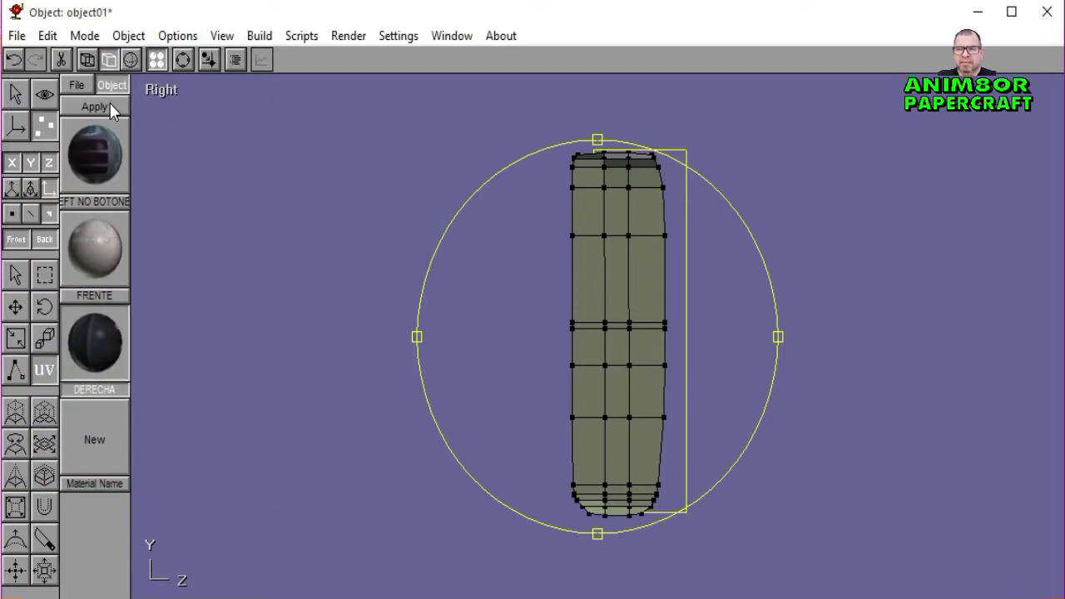
{"action": "left_click", "coordinate": [110, 105]}
Step: Fit the texture's UV mapping to the outline of the side faces and display the model smooth shaded
{"action": "mouse_move", "coordinate": [658, 320]}
{"action": "left_mouse_down"}
{"action": "mouse_move", "coordinate": [632, 318]}
{"action": "mouse_move", "coordinate": [646, 326]}
{"action": "mouse_move", "coordinate": [626, 310]}
{"action": "mouse_move", "coordinate": [672, 311]}
{"action": "left_mouse_up"}
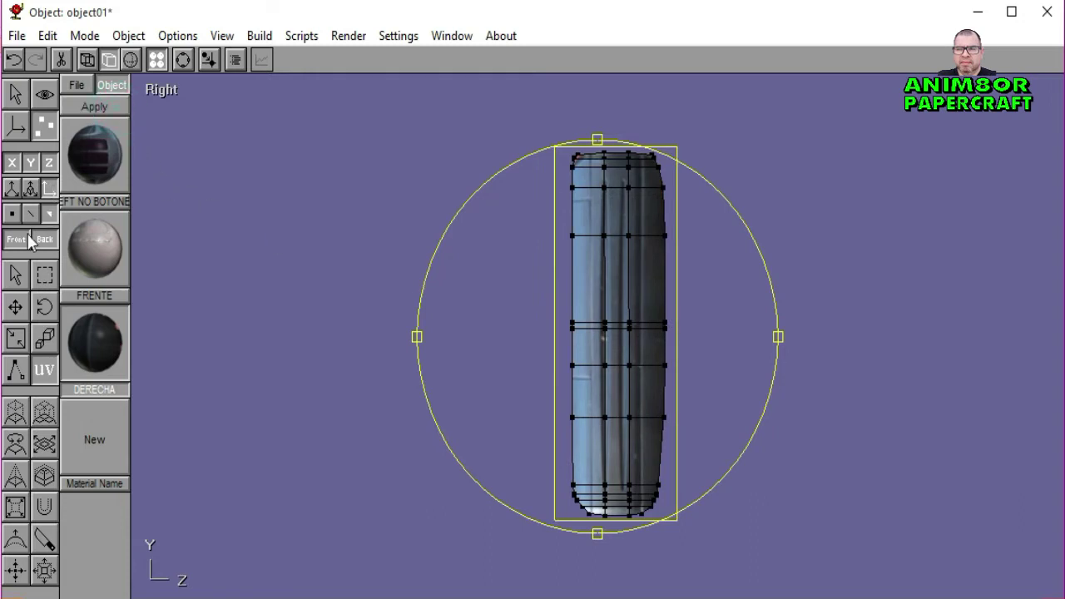
{"action": "left_click", "coordinate": [14, 275]}
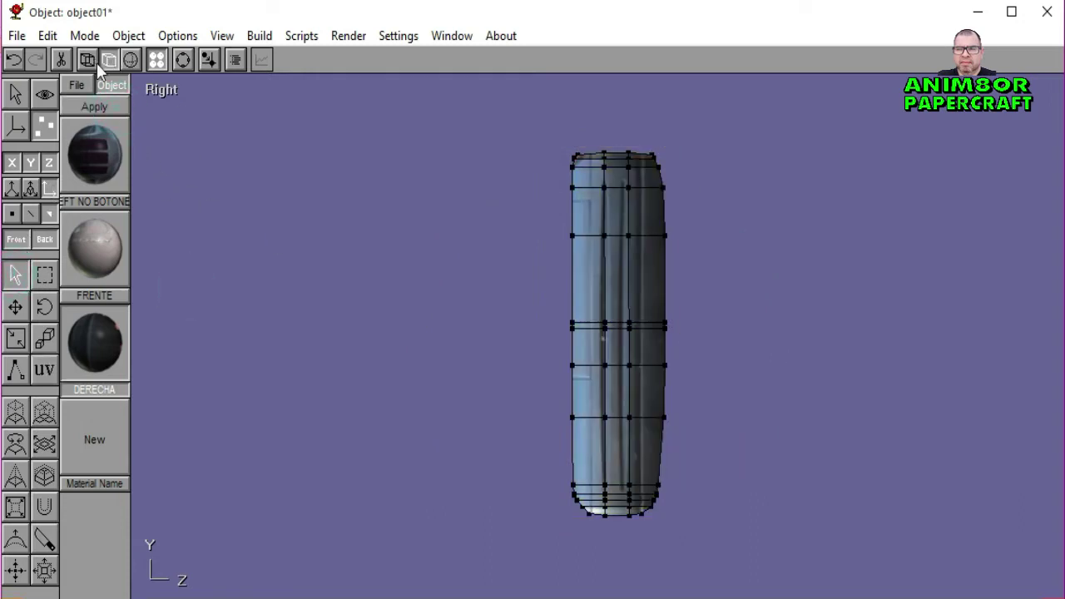
{"action": "left_click", "coordinate": [126, 60]}
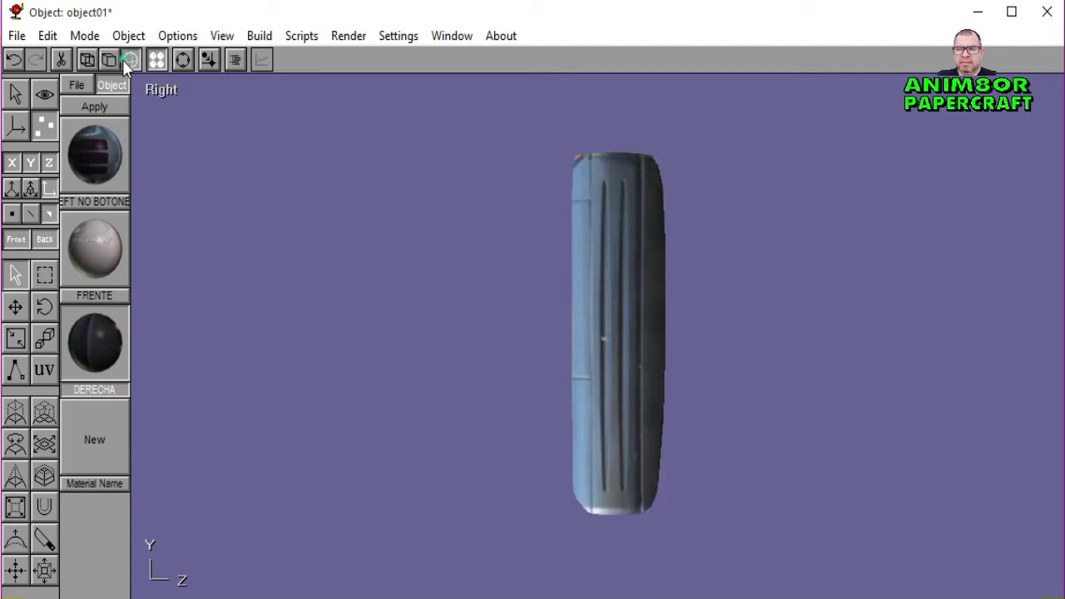
Step: Inspect the texture on the model's side in a rotated close-up and in the Left and Right views
{"action": "left_click", "coordinate": [183, 59]}
{"action": "left_click_drag", "start_coordinate": [546, 291], "coordinate": [573, 341]}
{"action": "scroll", "coordinate": [625, 350], "scroll_direction": "up", "scroll_amount": 3}
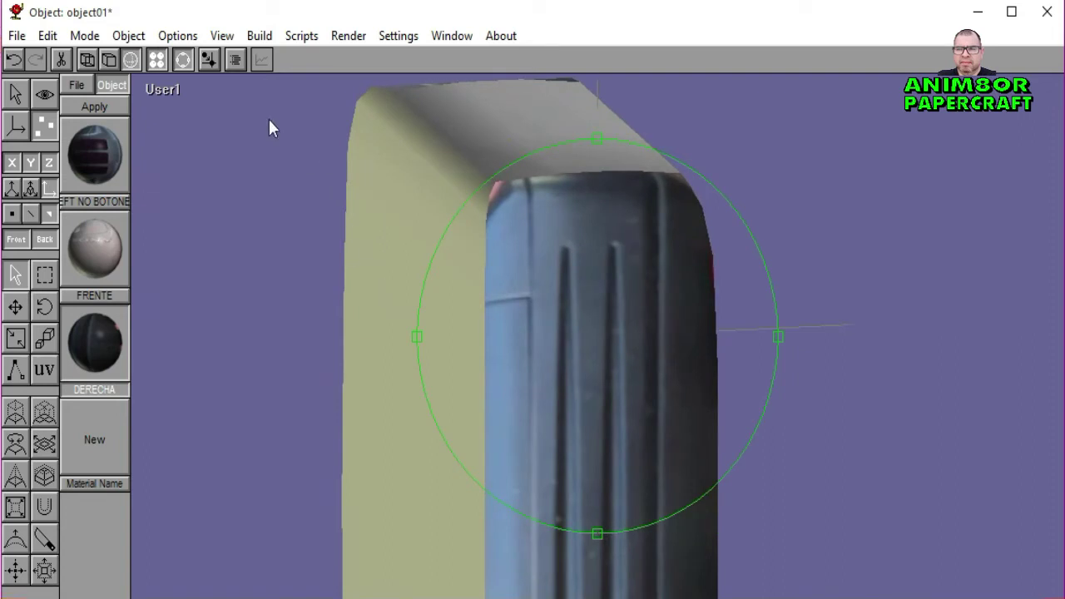
{"action": "left_click", "coordinate": [184, 62]}
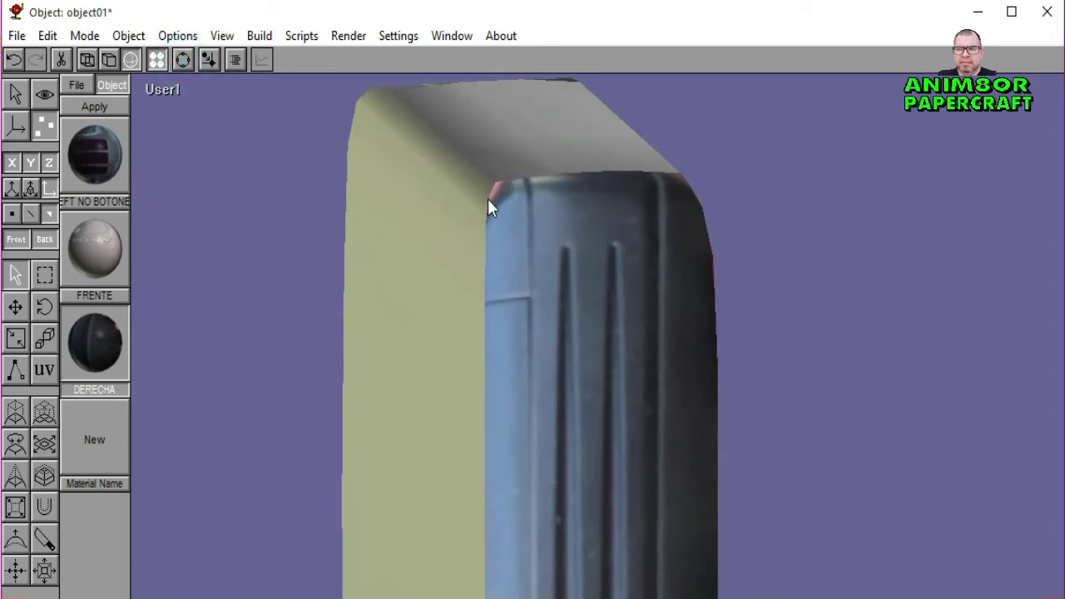
{"action": "left_click", "coordinate": [175, 96]}
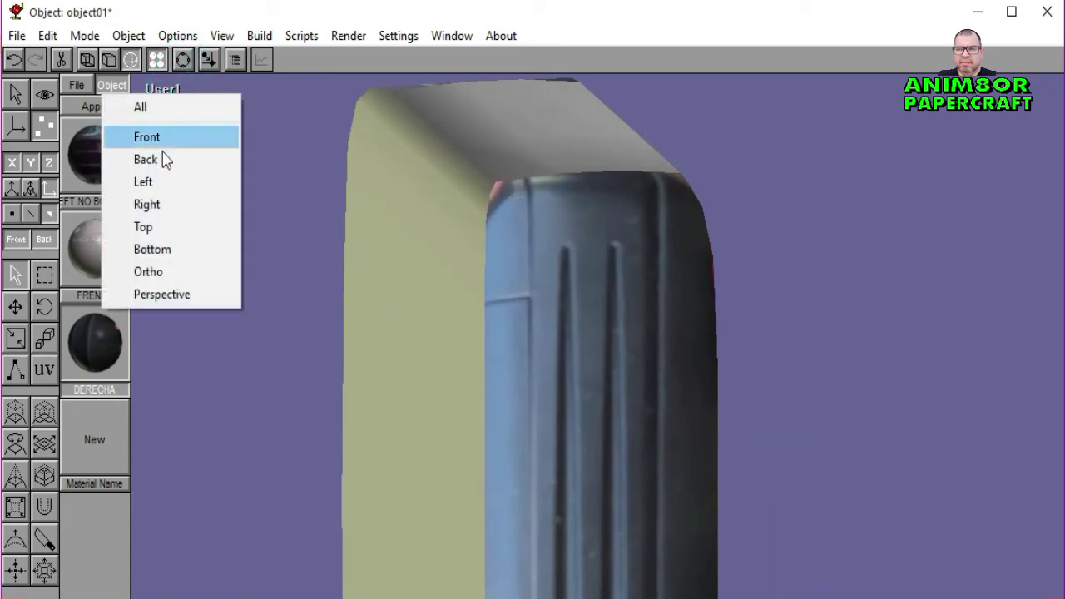
{"action": "left_click", "coordinate": [163, 179]}
{"action": "left_click", "coordinate": [165, 92]}
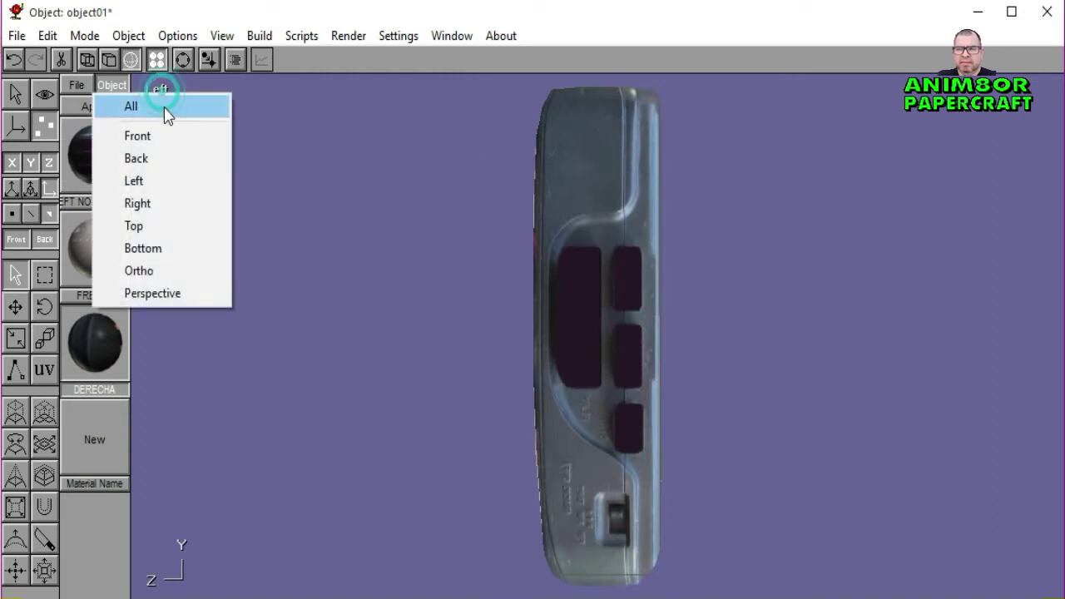
{"action": "left_click", "coordinate": [165, 201]}
{"action": "left_click_drag", "start_coordinate": [583, 325], "coordinate": [634, 323]}
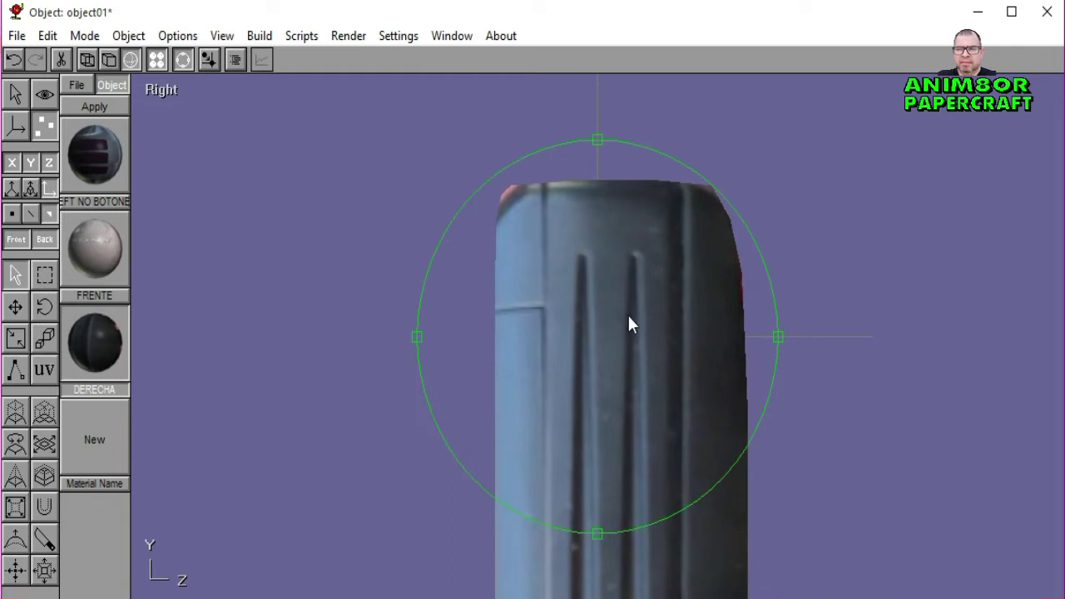
Step: Save the WALKMAN 02 project while closing it, and open the RIGHT image in Paint
{"action": "left_click", "coordinate": [1048, 11]}
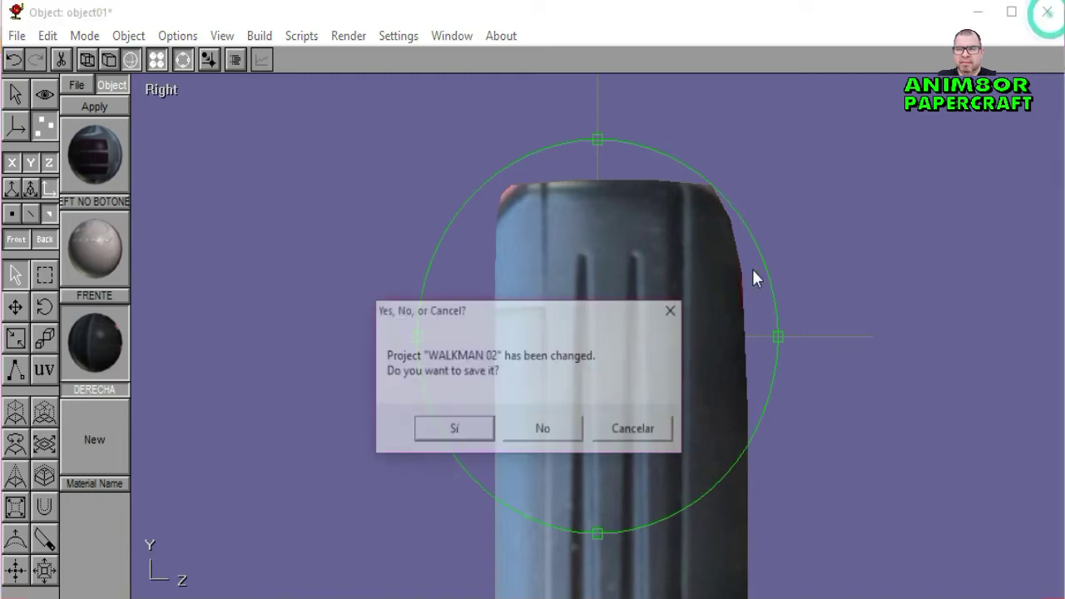
{"action": "left_click", "coordinate": [455, 430]}
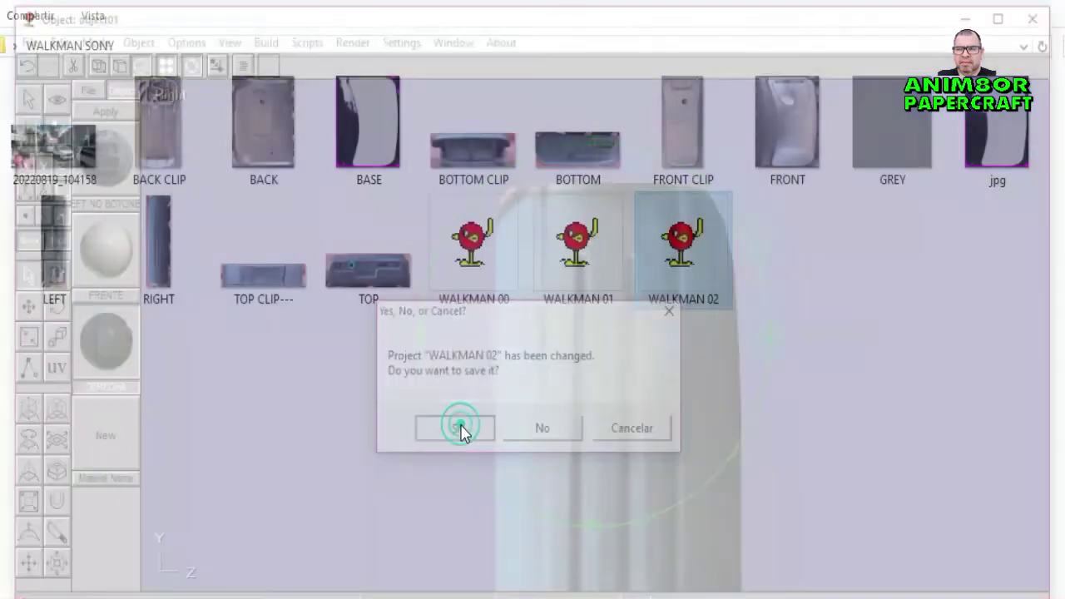
{"action": "right_click", "coordinate": [160, 246]}
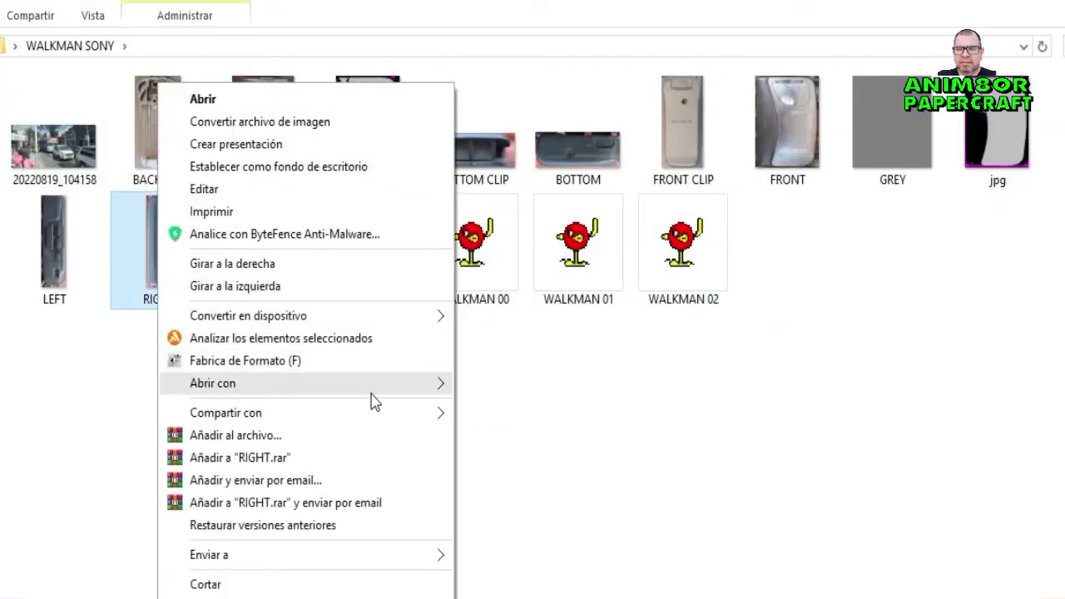
{"action": "mouse_move", "coordinate": [371, 388]}
{"action": "left_click", "coordinate": [491, 495]}
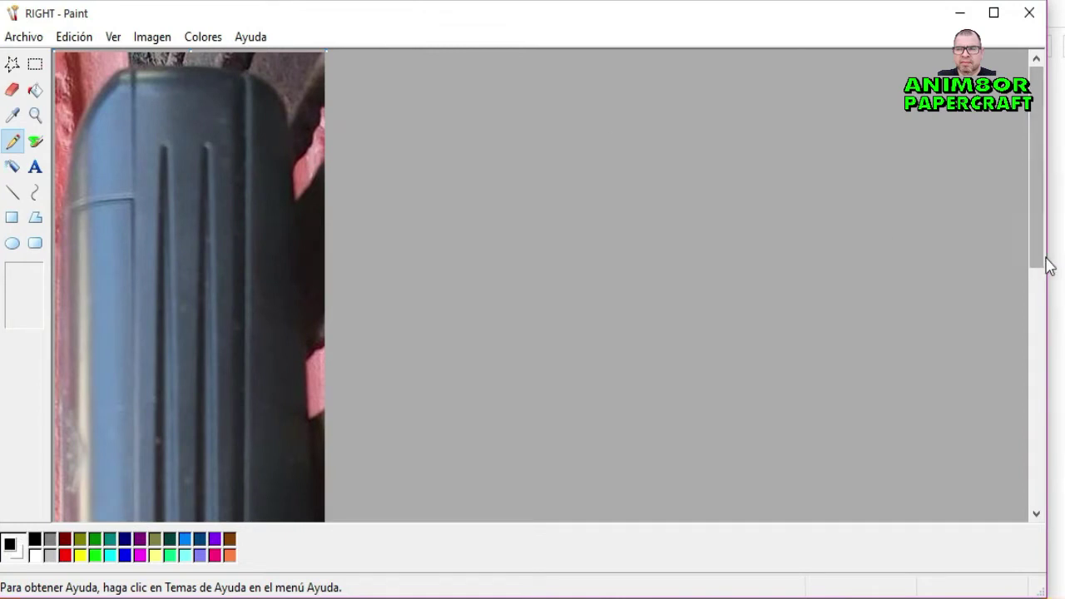
{"action": "left_click_drag", "start_coordinate": [1048, 256], "coordinate": [1062, 256]}
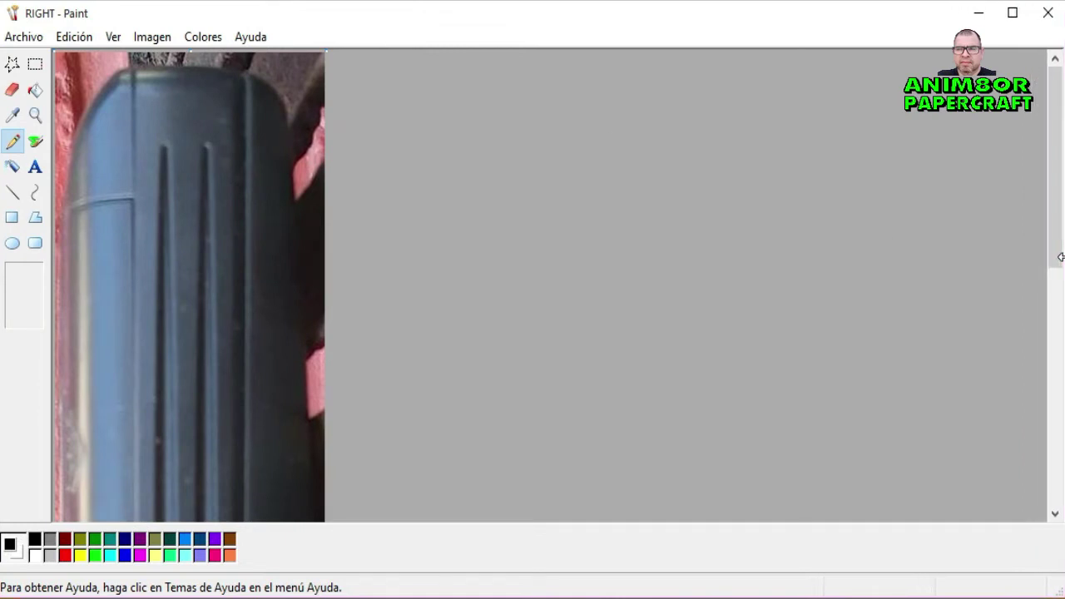
Step: Sample the slate-blue body colour and trace the casing's upper-left curve with the thickest line
{"action": "left_click", "coordinate": [35, 115]}
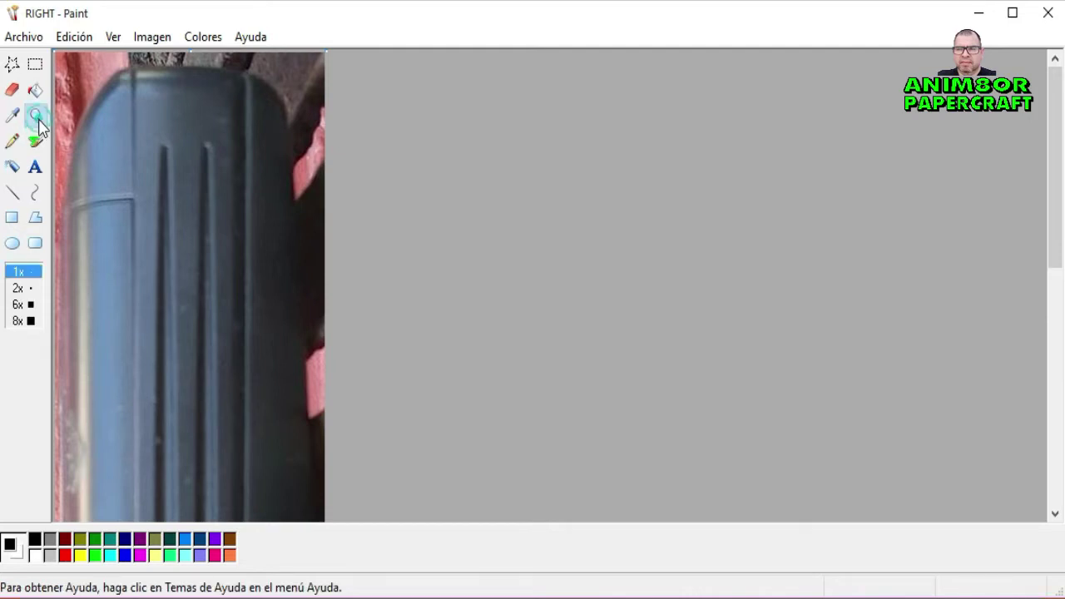
{"action": "left_click", "coordinate": [98, 115]}
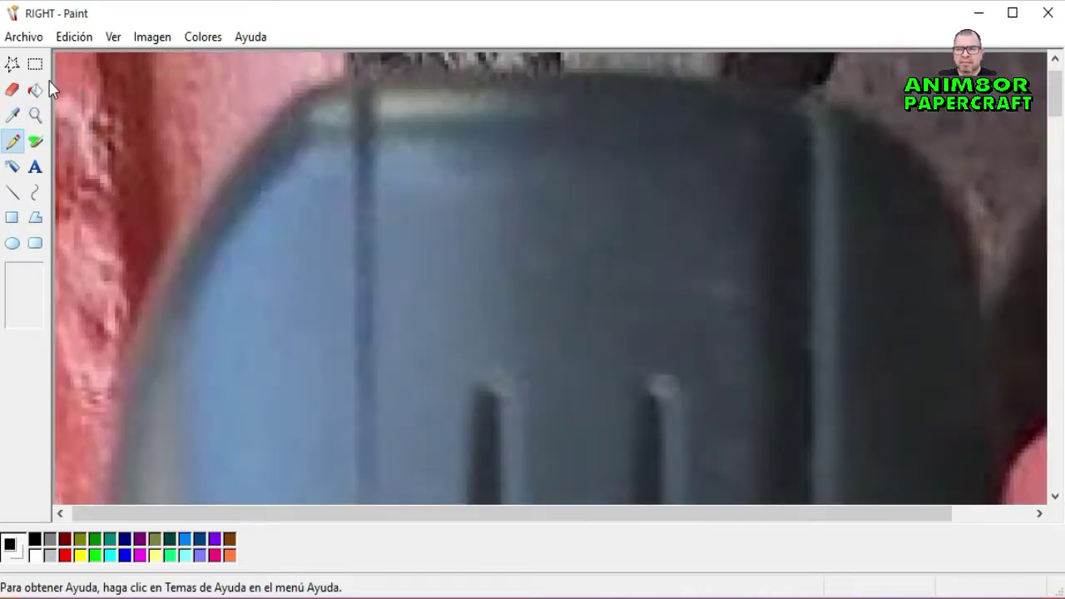
{"action": "left_click", "coordinate": [14, 114]}
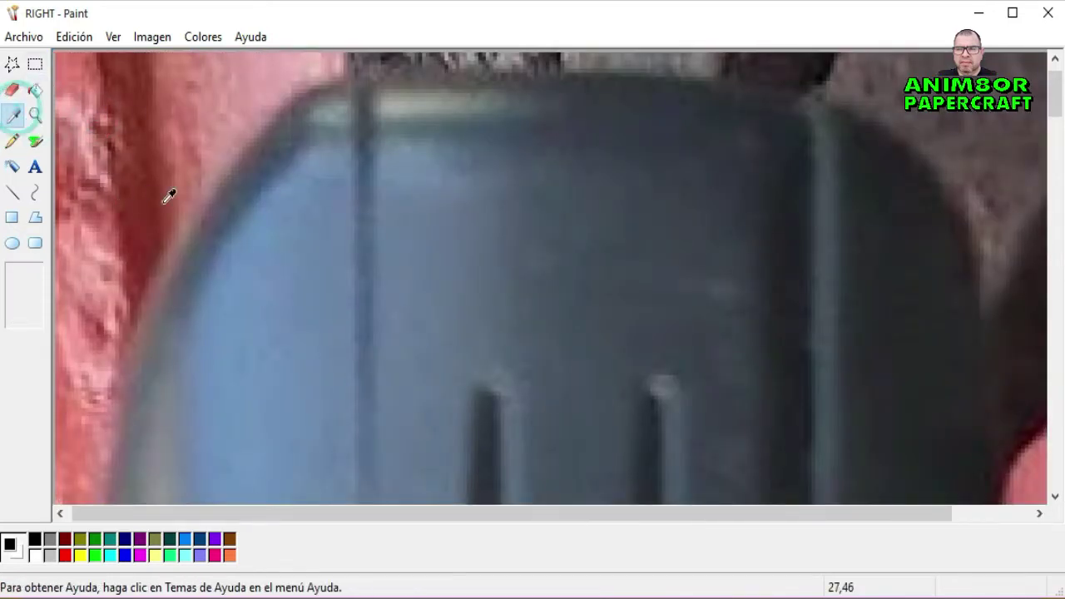
{"action": "left_click", "coordinate": [251, 196]}
{"action": "left_click", "coordinate": [13, 192]}
{"action": "left_click", "coordinate": [23, 319]}
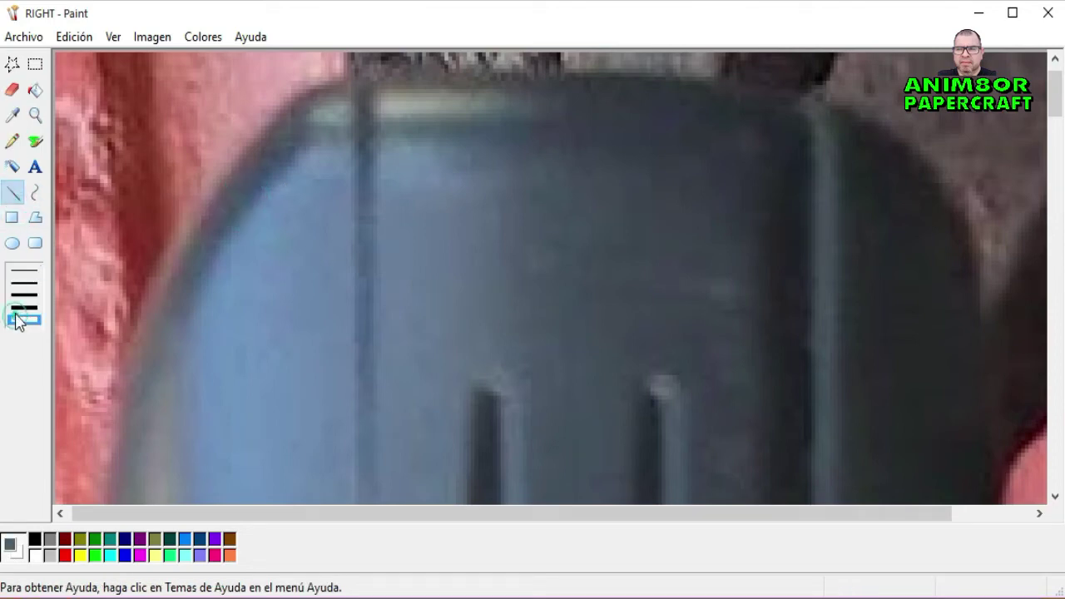
{"action": "mouse_move", "coordinate": [121, 398]}
{"action": "left_mouse_down"}
{"action": "mouse_move", "coordinate": [126, 316]}
{"action": "mouse_move", "coordinate": [146, 306]}
{"action": "mouse_move", "coordinate": [182, 237]}
{"action": "mouse_move", "coordinate": [271, 124]}
{"action": "mouse_move", "coordinate": [300, 106]}
{"action": "left_mouse_up"}
{"action": "left_click_drag", "start_coordinate": [302, 105], "coordinate": [305, 101]}
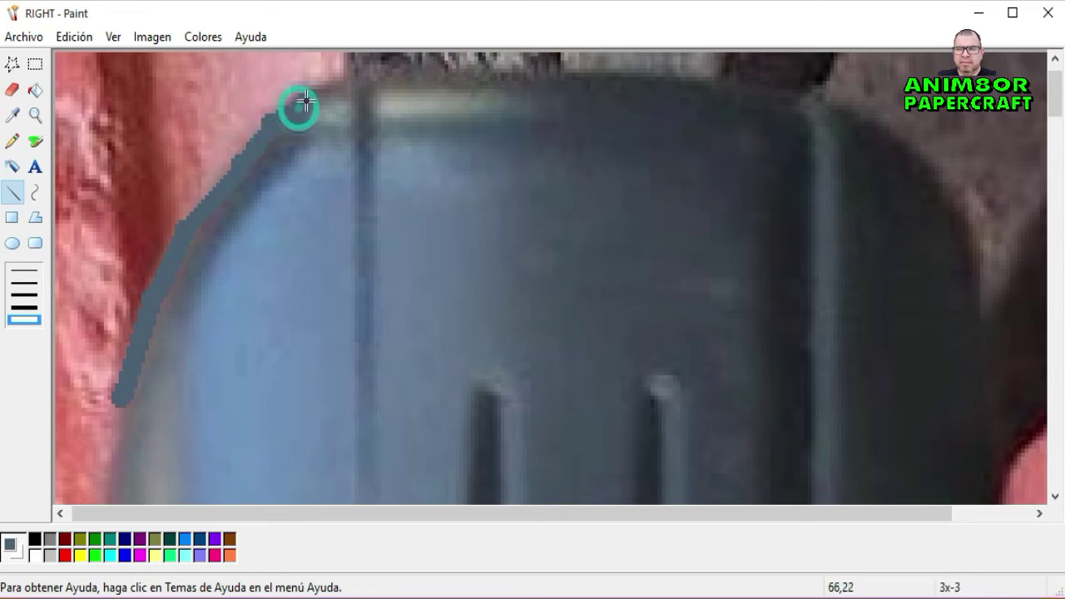
Step: Cover the red background beside the casing's upper-left curve with slate-blue brush and line strokes
{"action": "left_click", "coordinate": [36, 142]}
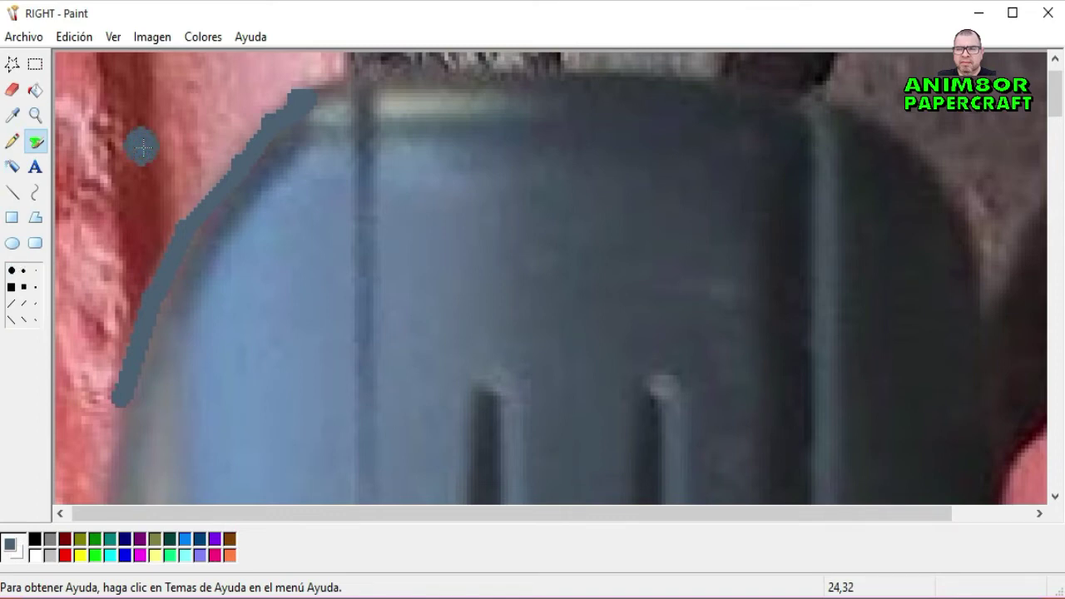
{"action": "mouse_move", "coordinate": [287, 68]}
{"action": "left_mouse_down"}
{"action": "mouse_move", "coordinate": [302, 72]}
{"action": "mouse_move", "coordinate": [262, 96]}
{"action": "mouse_move", "coordinate": [176, 188]}
{"action": "mouse_move", "coordinate": [124, 275]}
{"action": "mouse_move", "coordinate": [98, 380]}
{"action": "left_mouse_up"}
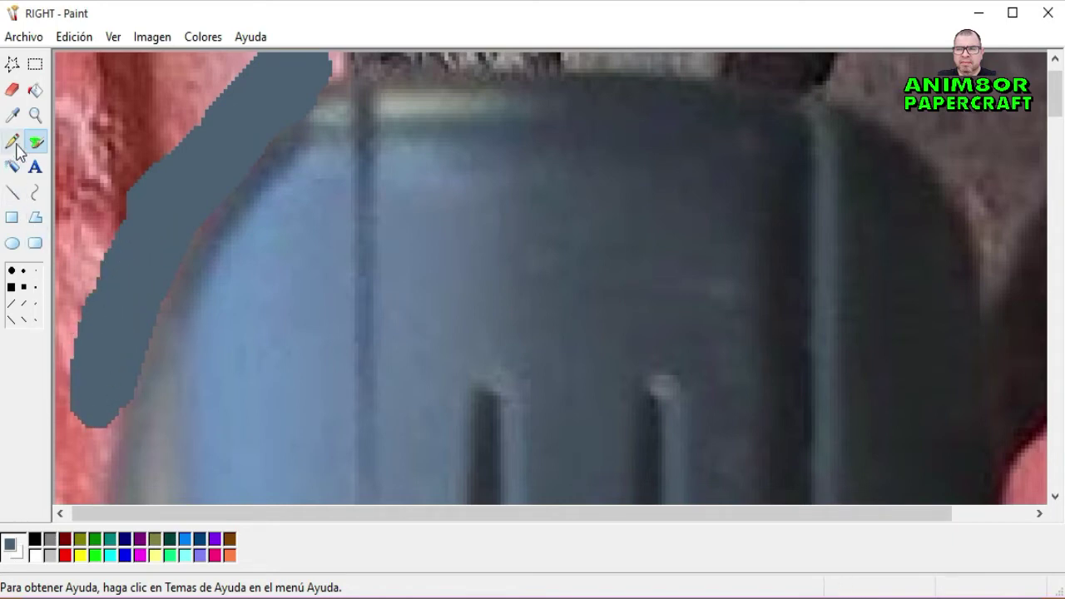
{"action": "left_click", "coordinate": [14, 193]}
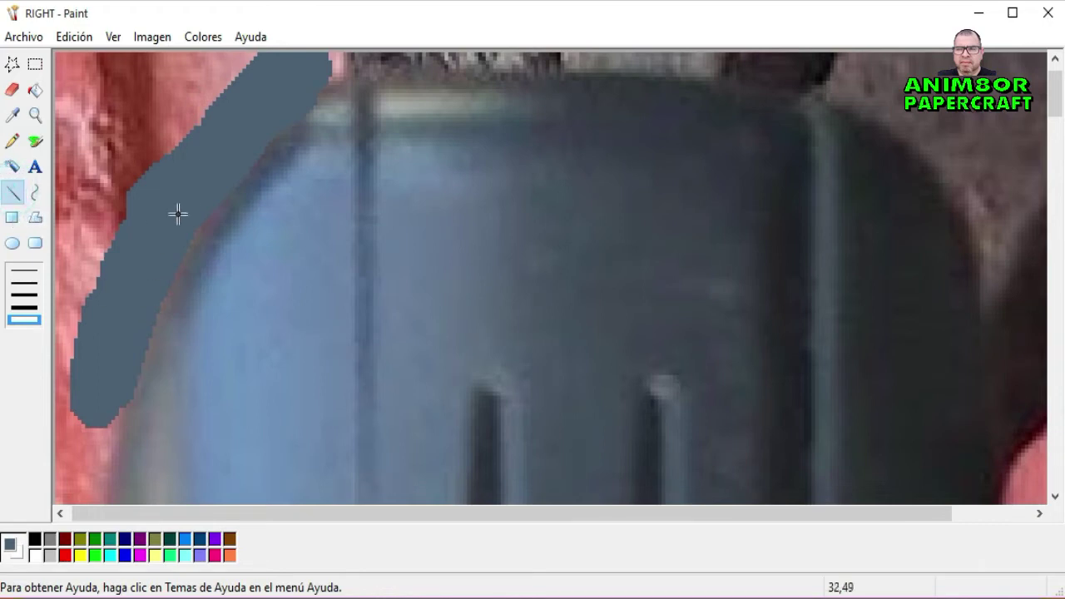
{"action": "left_click_drag", "start_coordinate": [201, 202], "coordinate": [146, 317]}
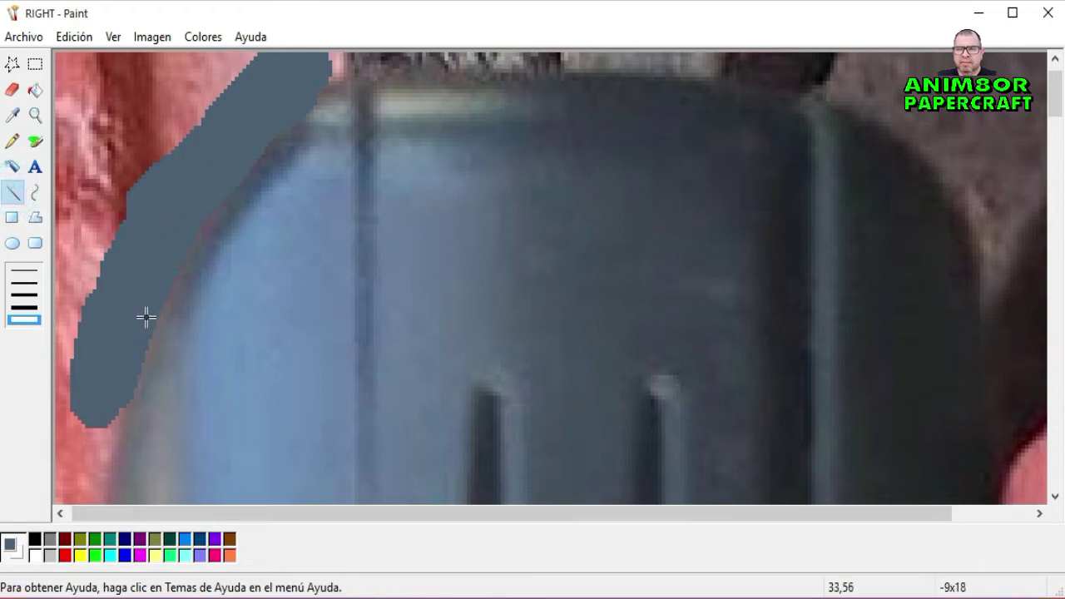
{"action": "left_click_drag", "start_coordinate": [208, 190], "coordinate": [185, 239]}
{"action": "left_click_drag", "start_coordinate": [300, 79], "coordinate": [341, 60]}
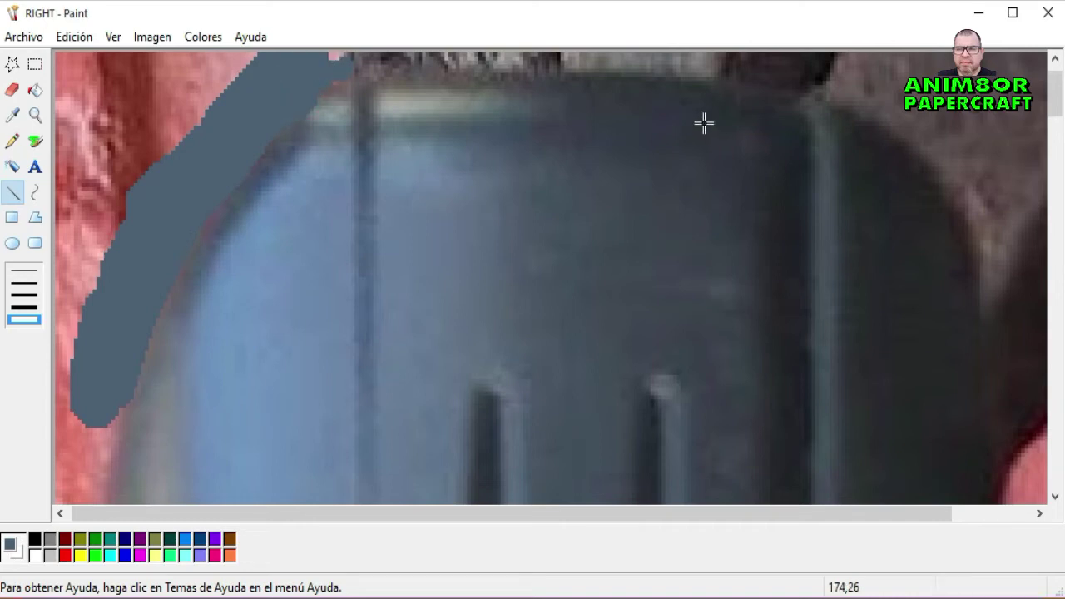
Step: Sample the dark body colour, paint over the background along the casing's upper-right curve, and save the RIGHT image while closing it
{"action": "left_click", "coordinate": [12, 116]}
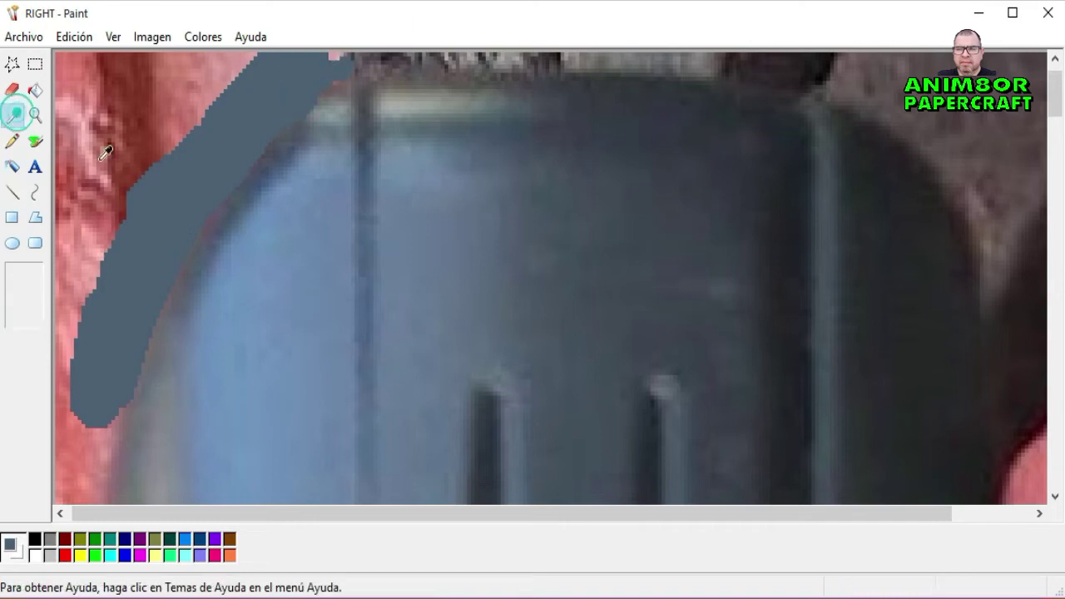
{"action": "left_click", "coordinate": [865, 207]}
{"action": "mouse_move", "coordinate": [822, 84]}
{"action": "left_mouse_down"}
{"action": "mouse_move", "coordinate": [911, 135]}
{"action": "mouse_move", "coordinate": [965, 210]}
{"action": "left_mouse_up"}
{"action": "mouse_move", "coordinate": [965, 211]}
{"action": "left_mouse_down"}
{"action": "mouse_move", "coordinate": [994, 305]}
{"action": "mouse_move", "coordinate": [990, 228]}
{"action": "mouse_move", "coordinate": [927, 135]}
{"action": "mouse_move", "coordinate": [880, 98]}
{"action": "mouse_move", "coordinate": [780, 71]}
{"action": "left_mouse_up"}
{"action": "mouse_move", "coordinate": [862, 79]}
{"action": "left_mouse_down"}
{"action": "mouse_move", "coordinate": [968, 155]}
{"action": "mouse_move", "coordinate": [999, 219]}
{"action": "mouse_move", "coordinate": [1014, 346]}
{"action": "left_mouse_up"}
{"action": "left_click", "coordinate": [1048, 13]}
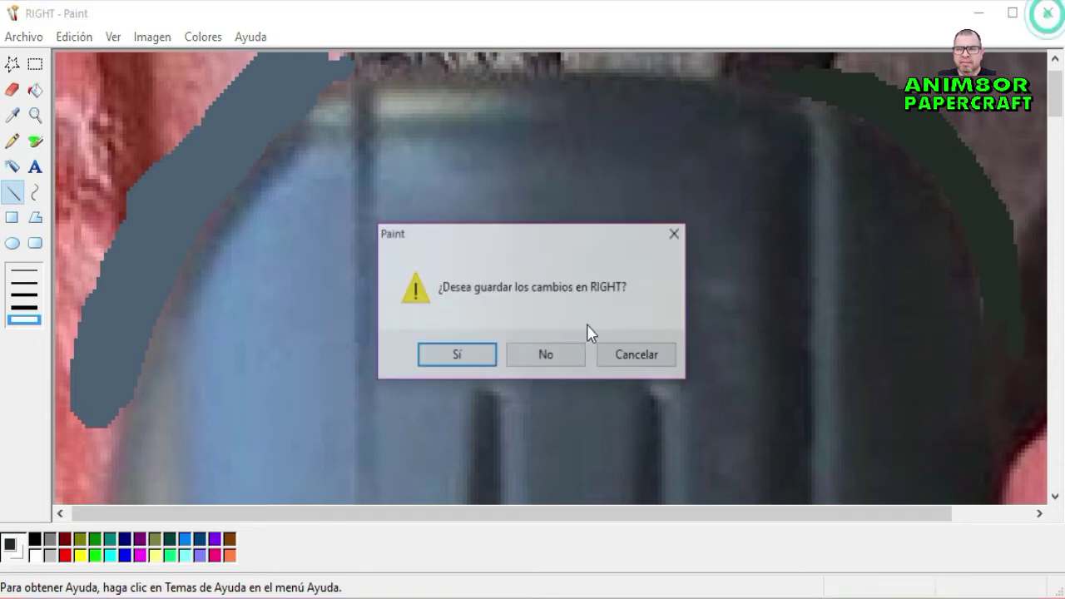
{"action": "left_click", "coordinate": [480, 364]}
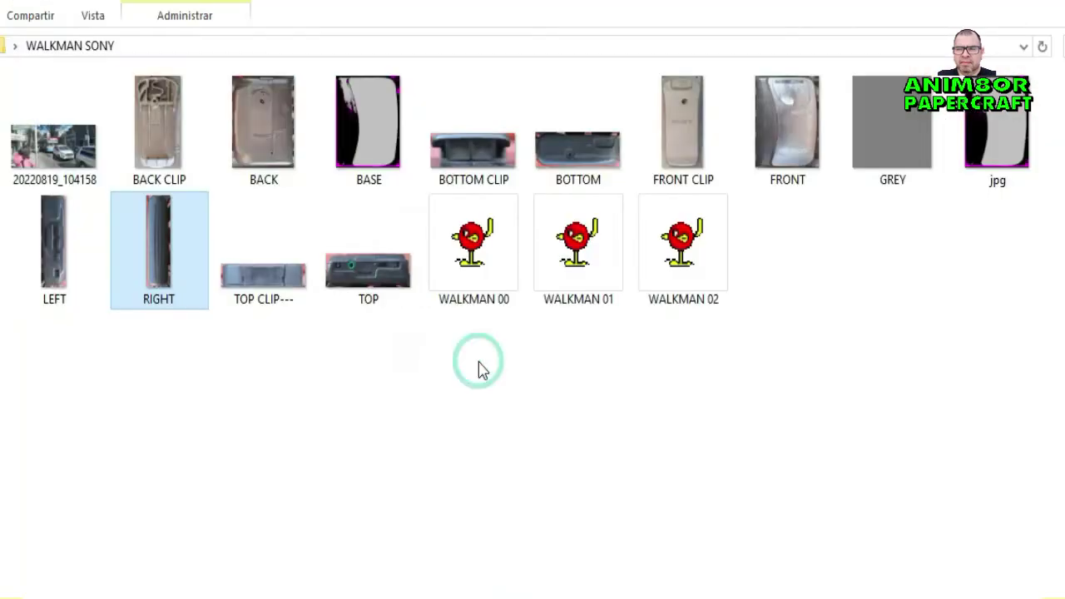
Step: Reopen the WALKMAN 02 project in Anim8or and show its model
{"action": "double_click", "coordinate": [697, 279]}
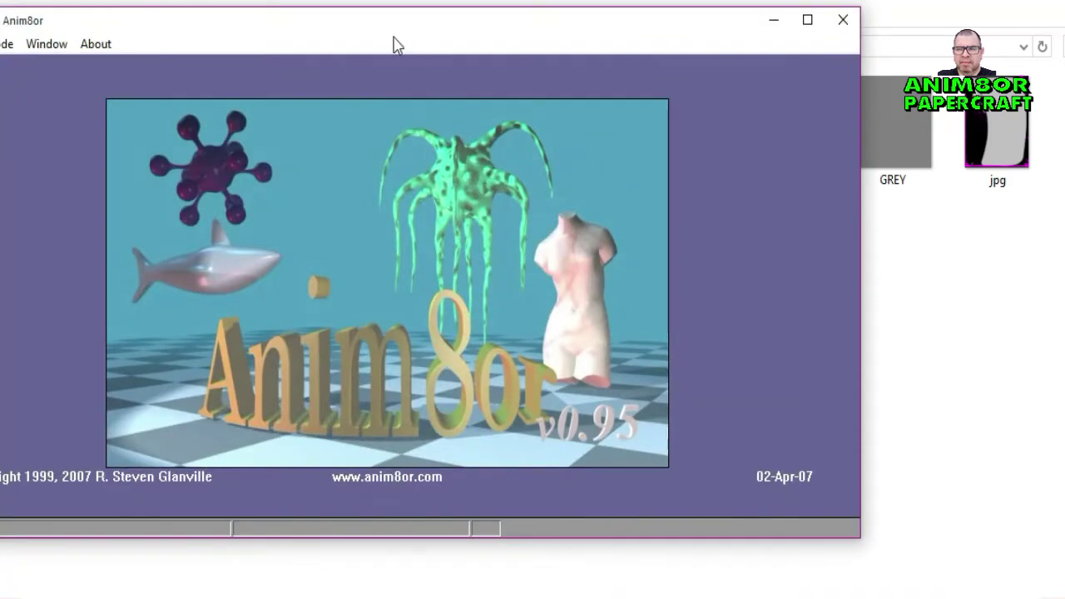
{"action": "left_click_drag", "start_coordinate": [395, 38], "coordinate": [478, 31]}
{"action": "left_click", "coordinate": [943, 533]}
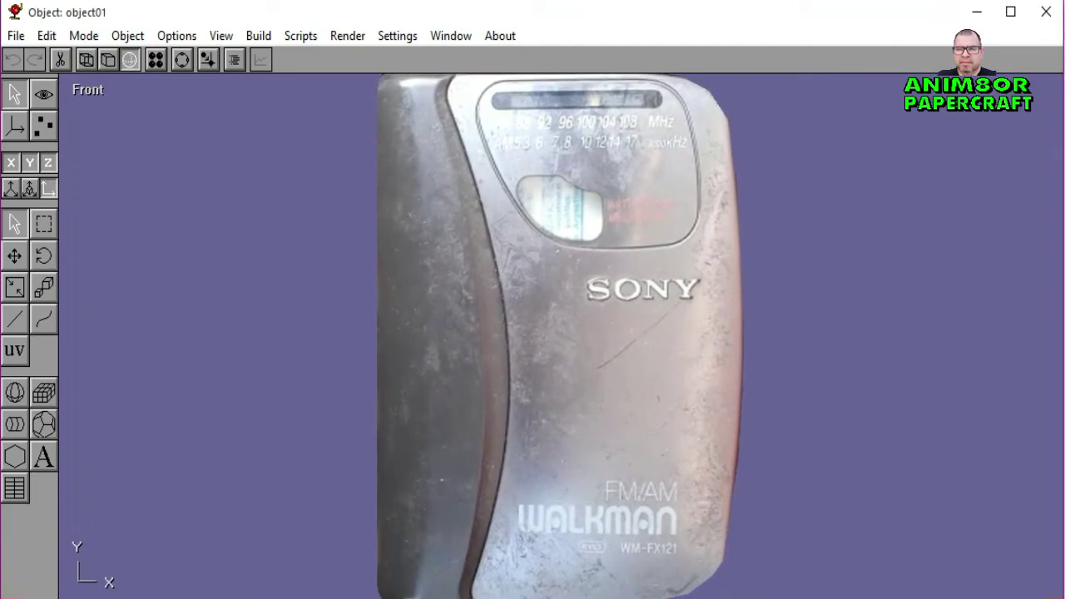
Step: Inspect the retouched texture on the model's side in the Right view and in rotated close-ups
{"action": "left_click", "coordinate": [181, 59]}
{"action": "left_click_drag", "start_coordinate": [538, 317], "coordinate": [556, 205]}
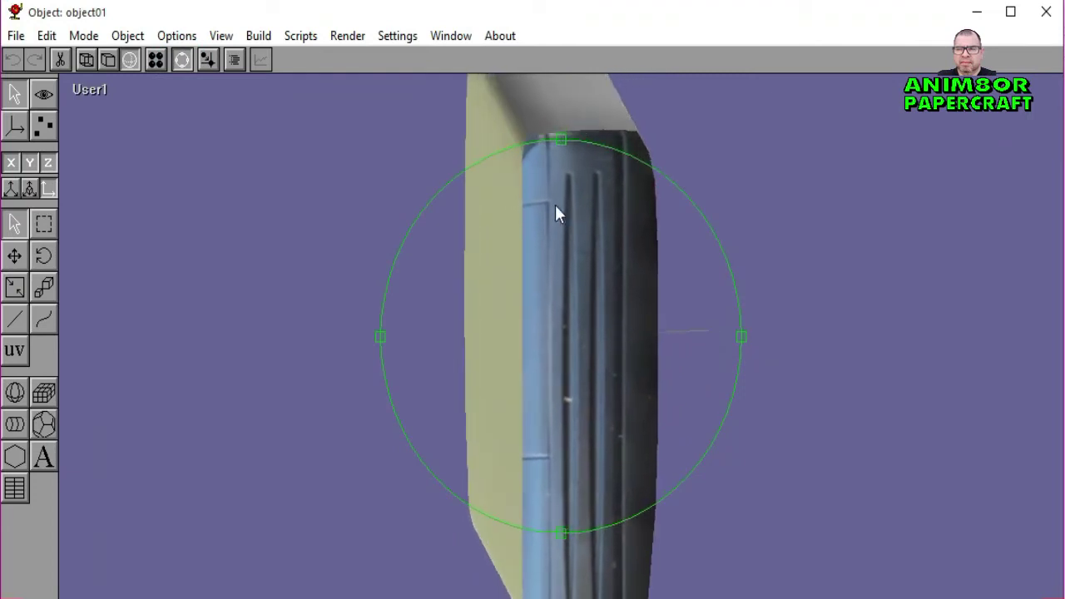
{"action": "left_click", "coordinate": [93, 94]}
{"action": "left_click", "coordinate": [76, 200]}
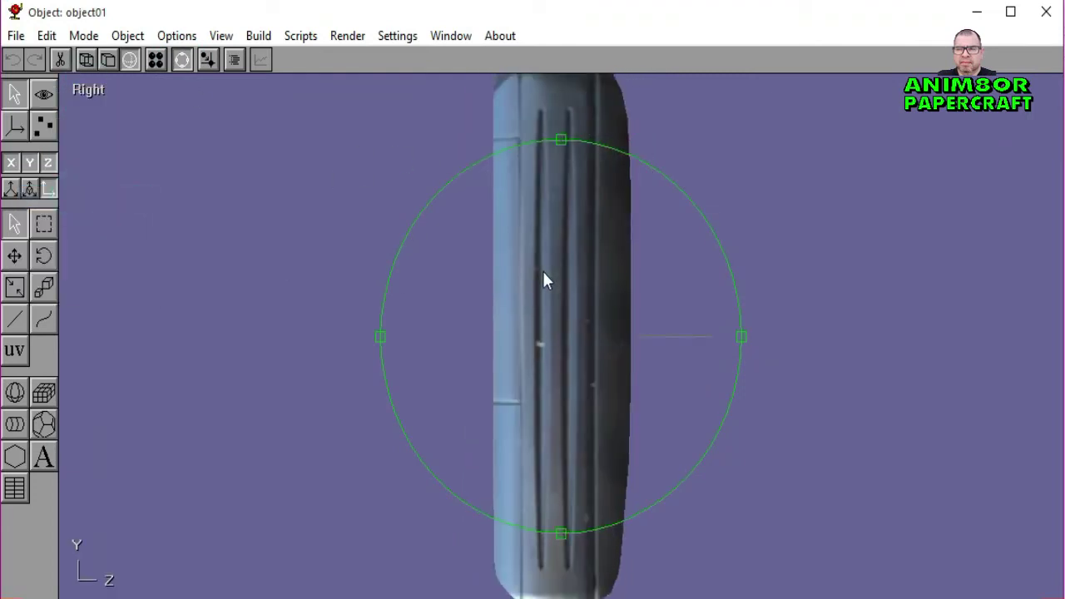
{"action": "left_click_drag", "start_coordinate": [543, 273], "coordinate": [574, 401]}
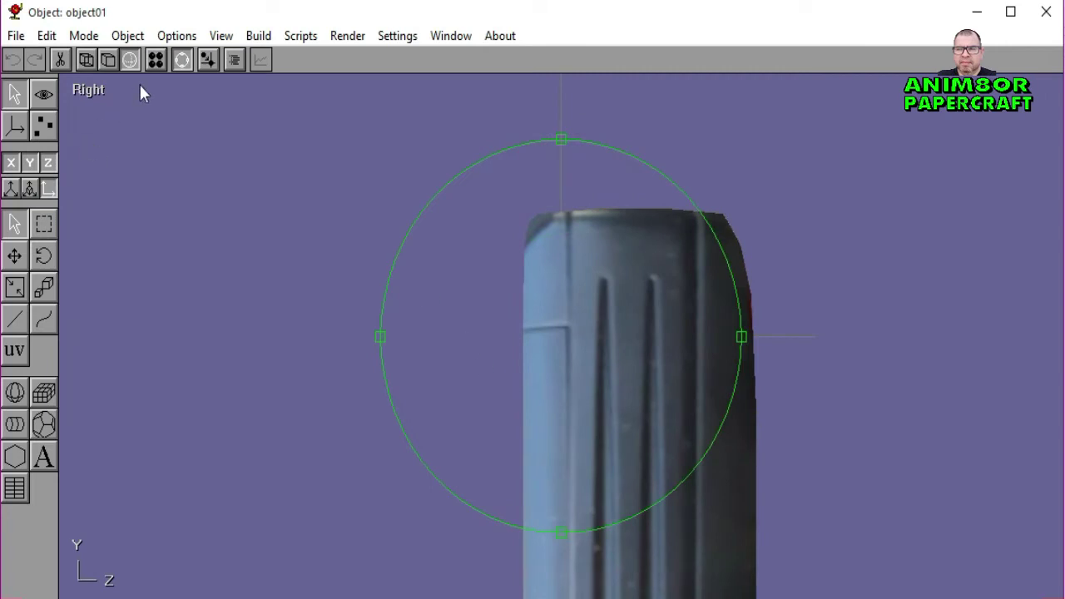
{"action": "left_click", "coordinate": [182, 59]}
{"action": "mouse_move", "coordinate": [539, 274]}
{"action": "left_mouse_down"}
{"action": "mouse_move", "coordinate": [569, 287]}
{"action": "mouse_move", "coordinate": [521, 281]}
{"action": "mouse_move", "coordinate": [539, 265]}
{"action": "left_mouse_up"}
{"action": "mouse_move", "coordinate": [549, 387]}
{"action": "left_mouse_down"}
{"action": "mouse_move", "coordinate": [560, 421]}
{"action": "mouse_move", "coordinate": [566, 375]}
{"action": "mouse_move", "coordinate": [542, 403]}
{"action": "left_mouse_up"}
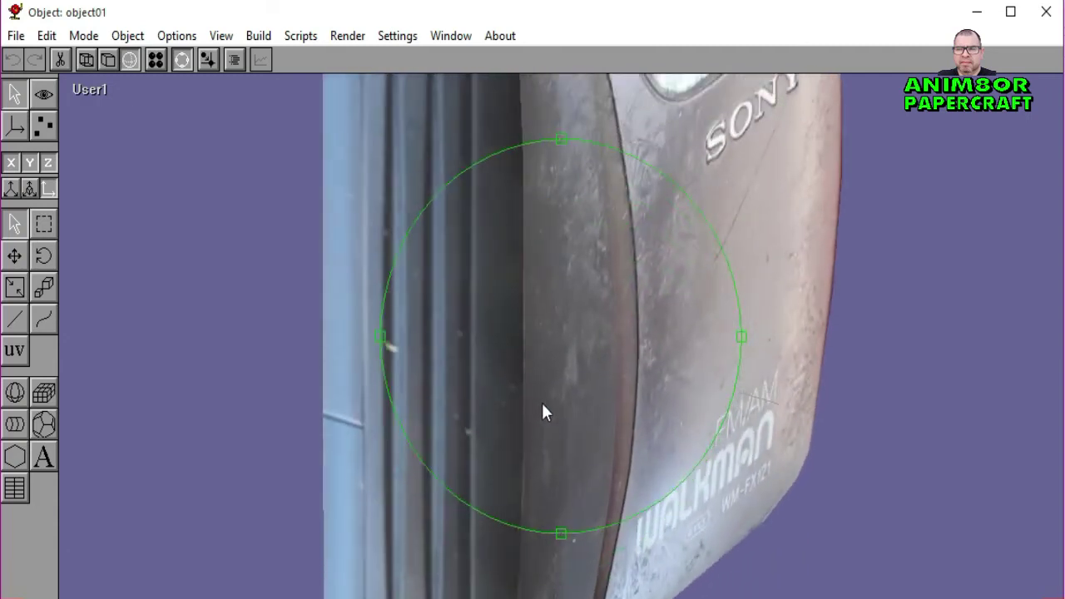
Step: Save the project and display the model flat shaded with its mesh edges
{"action": "left_click", "coordinate": [16, 35]}
{"action": "left_click", "coordinate": [52, 133]}
{"action": "left_click", "coordinate": [108, 59]}
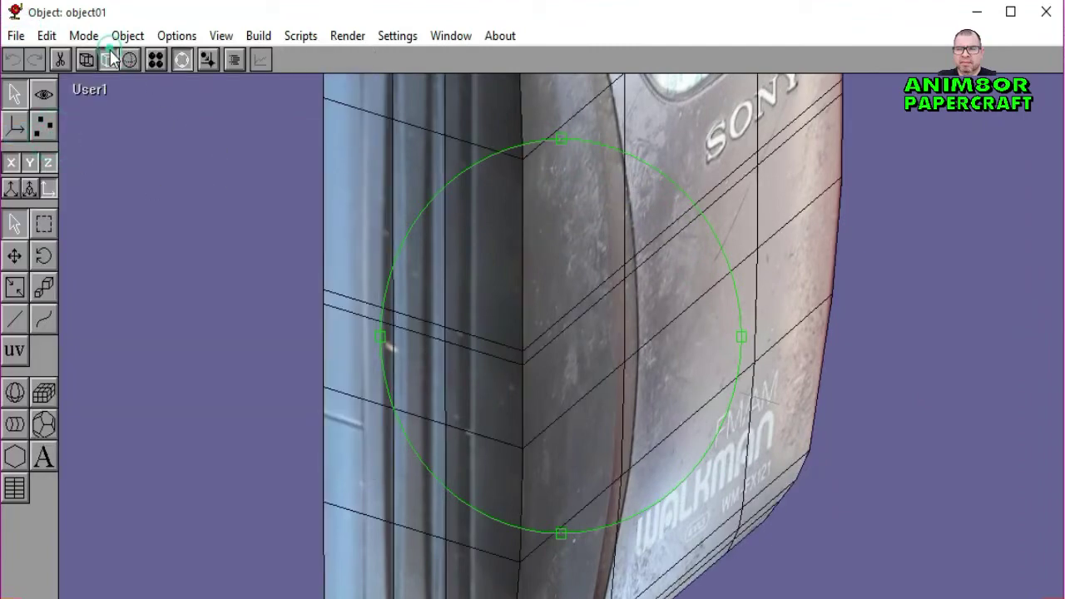
{"action": "left_click_drag", "start_coordinate": [430, 250], "coordinate": [306, 181]}
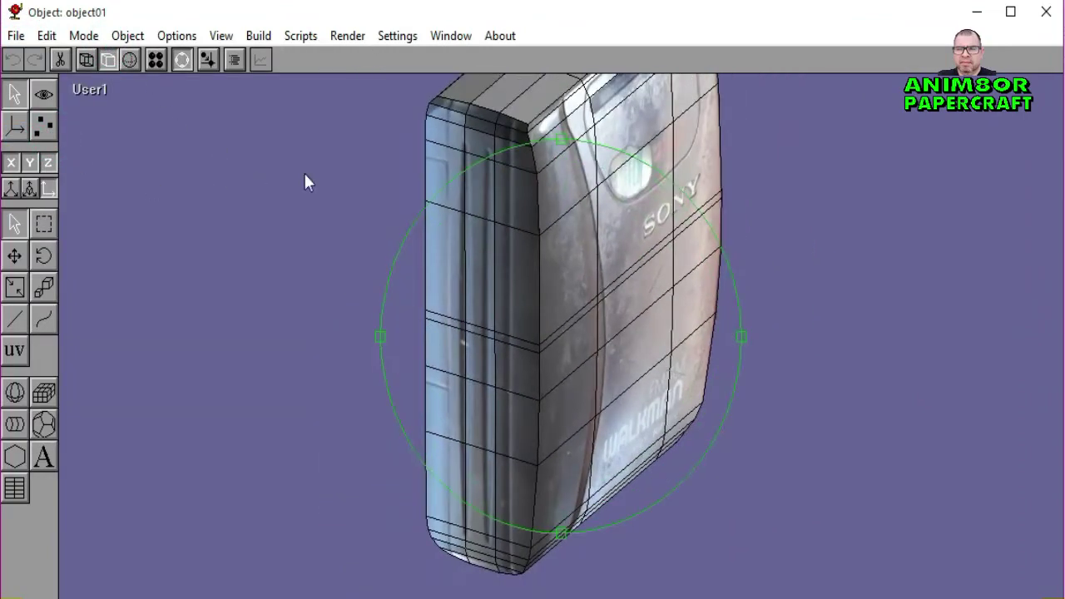
Step: In the Back view, enter point editing and select the narrow faces along the model's upper edge
{"action": "left_click", "coordinate": [100, 86]}
{"action": "left_click", "coordinate": [124, 284]}
{"action": "left_click_drag", "start_coordinate": [497, 341], "coordinate": [605, 338]}
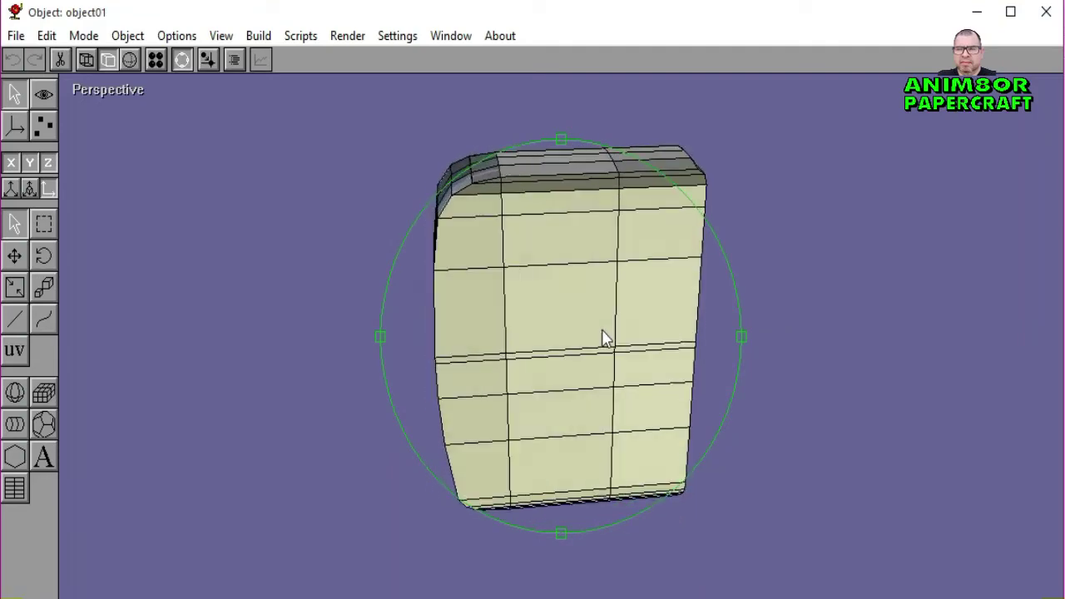
{"action": "left_click", "coordinate": [123, 94]}
{"action": "left_click", "coordinate": [99, 155]}
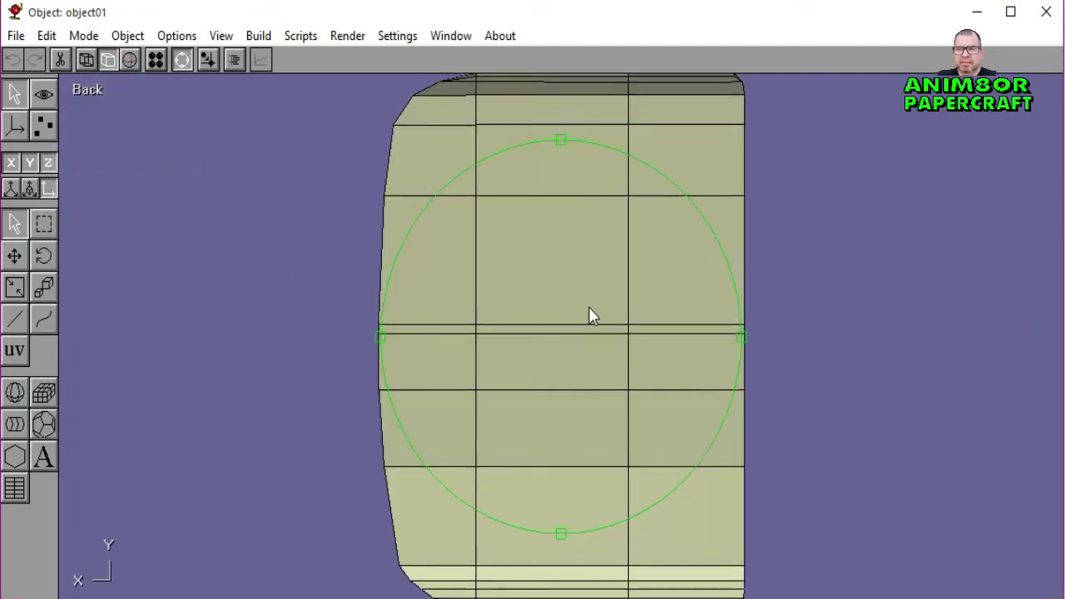
{"action": "left_click_drag", "start_coordinate": [589, 315], "coordinate": [547, 347]}
{"action": "left_click", "coordinate": [183, 59]}
{"action": "left_click", "coordinate": [44, 125]}
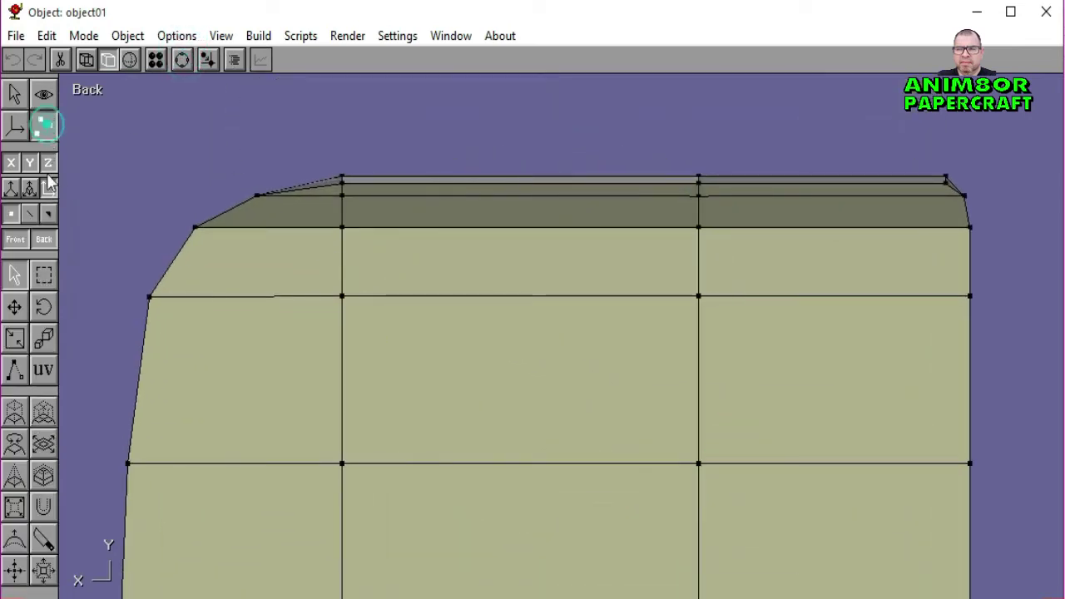
{"action": "left_click", "coordinate": [354, 198]}
{"action": "left_click", "coordinate": [722, 192], "text": "shift"}
{"action": "left_click", "coordinate": [749, 218], "text": "shift"}
{"action": "left_click", "coordinate": [680, 221], "text": "shift"}
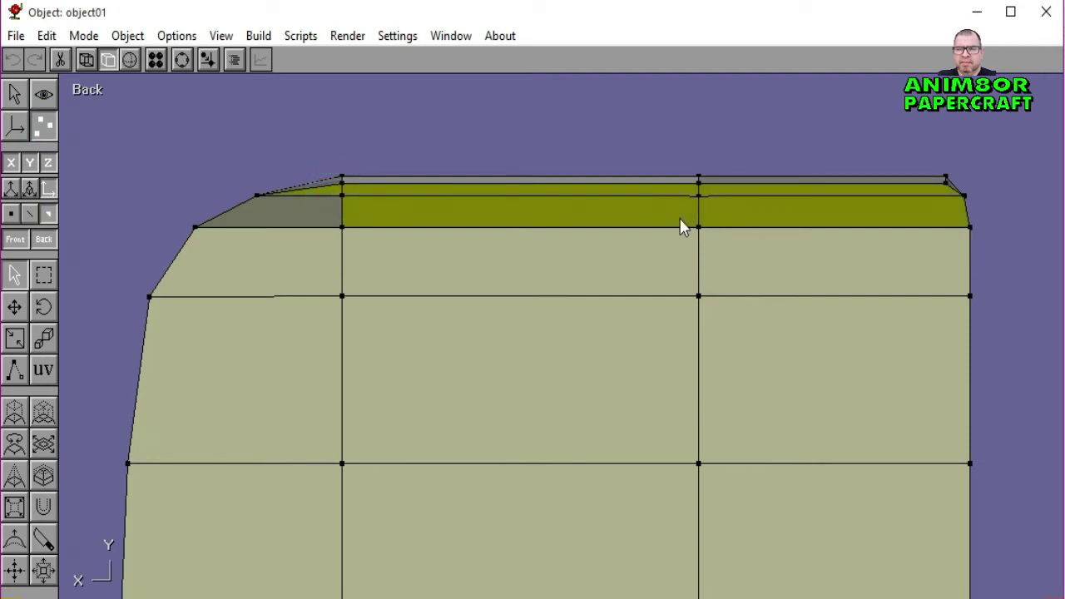
Step: Add the three rows of faces on the upper half of the back to the selection
{"action": "left_click", "coordinate": [312, 254], "text": "shift"}
{"action": "left_click", "coordinate": [500, 259], "text": "shift"}
{"action": "left_click", "coordinate": [730, 262], "text": "shift"}
{"action": "left_click", "coordinate": [721, 381], "text": "shift"}
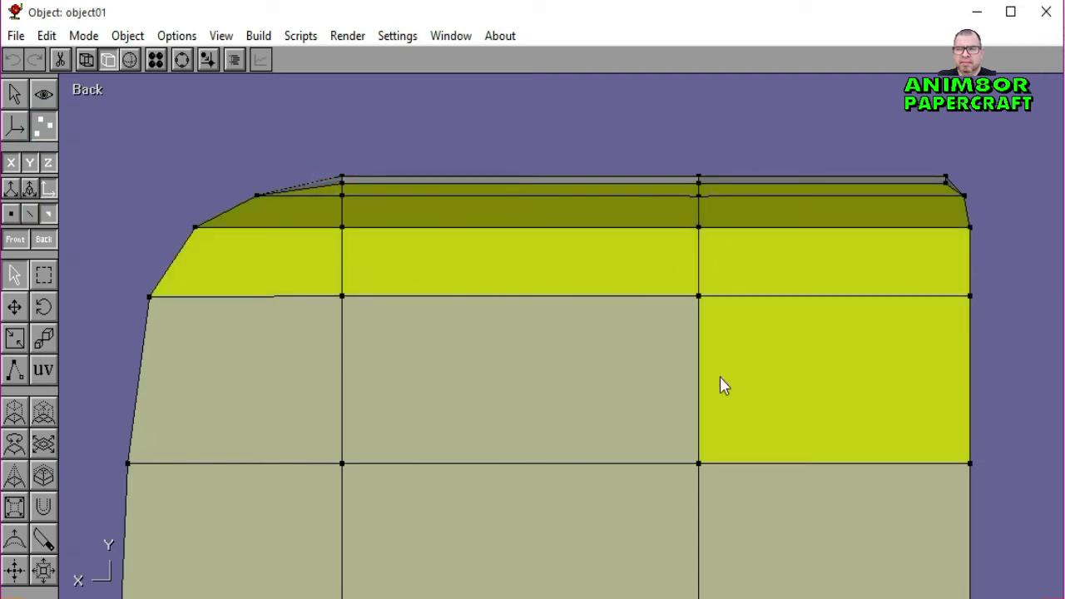
{"action": "left_click", "coordinate": [587, 379], "text": "shift"}
{"action": "left_click", "coordinate": [301, 365], "text": "shift"}
{"action": "left_click", "coordinate": [302, 511], "text": "shift"}
{"action": "left_click", "coordinate": [516, 516], "text": "shift"}
{"action": "left_click", "coordinate": [728, 518], "text": "shift"}
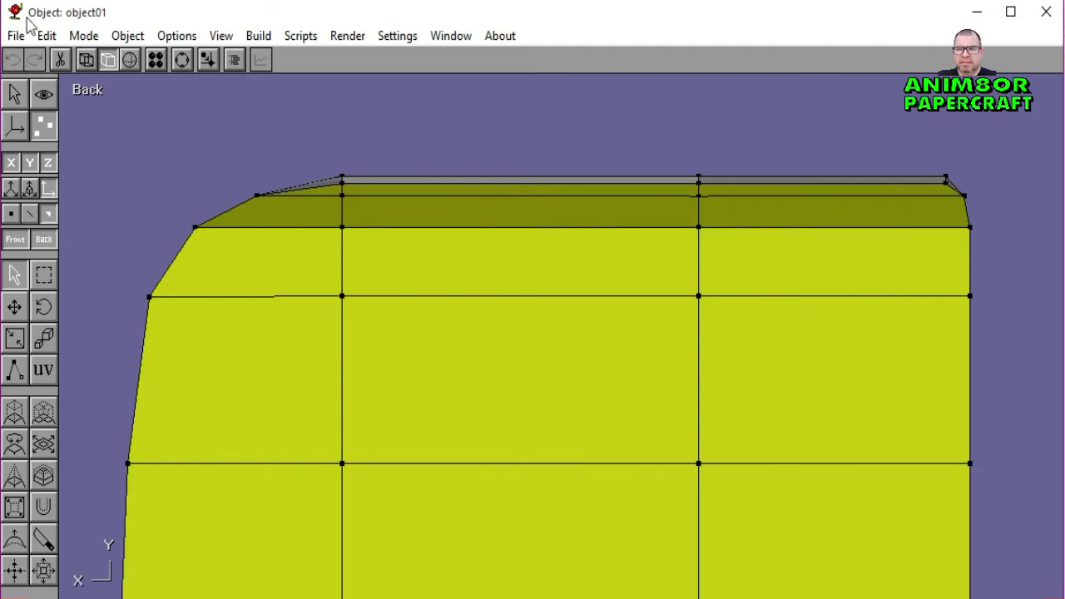
Step: Extend the selection with the thin strip across the middle of the back and the row of faces beneath it
{"action": "left_click", "coordinate": [181, 59]}
{"action": "right_click_drag", "start_coordinate": [645, 454], "coordinate": [645, 218]}
{"action": "scroll", "coordinate": [523, 363], "scroll_direction": "down", "scroll_amount": 2}
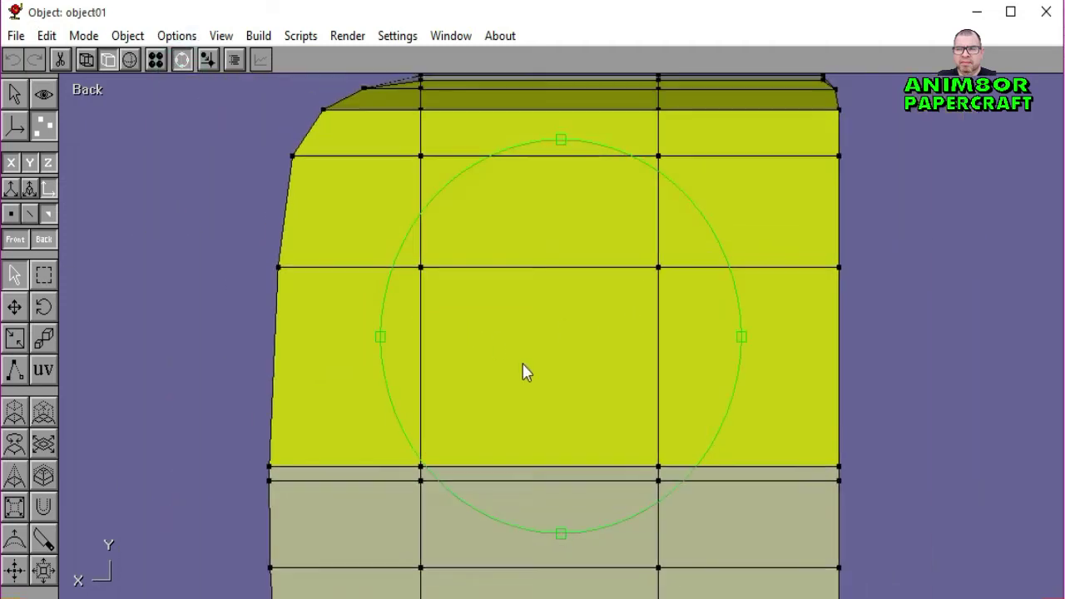
{"action": "left_click", "coordinate": [187, 65]}
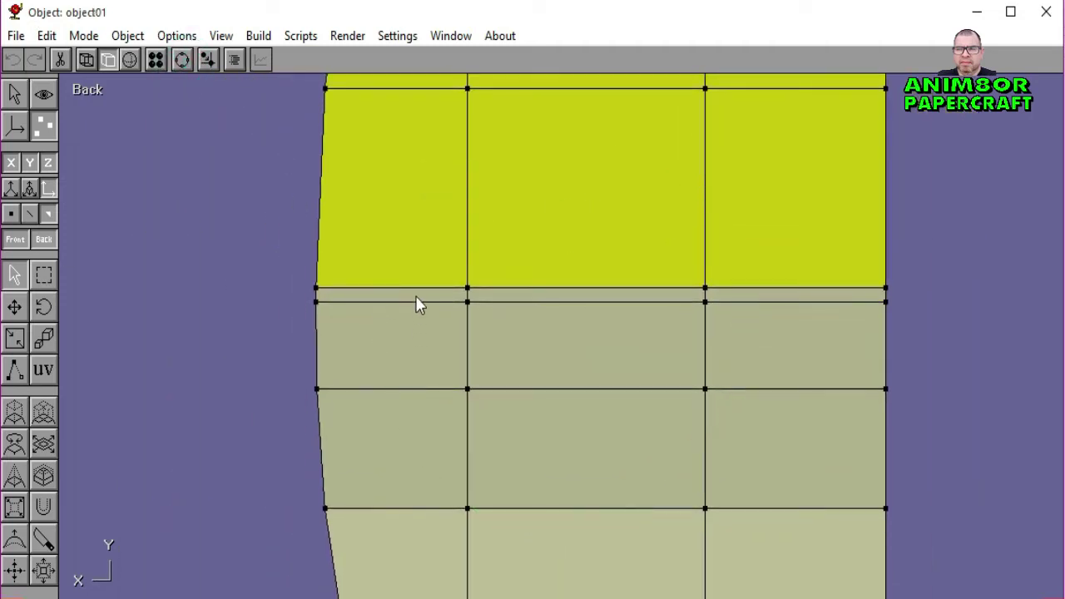
{"action": "left_click", "coordinate": [415, 295], "text": "shift"}
{"action": "left_click", "coordinate": [456, 327], "text": "shift"}
{"action": "left_click", "coordinate": [496, 317], "text": "shift"}
{"action": "left_click", "coordinate": [530, 294], "text": "shift"}
{"action": "left_click", "coordinate": [744, 293], "text": "shift"}
{"action": "left_click", "coordinate": [744, 349], "text": "shift"}
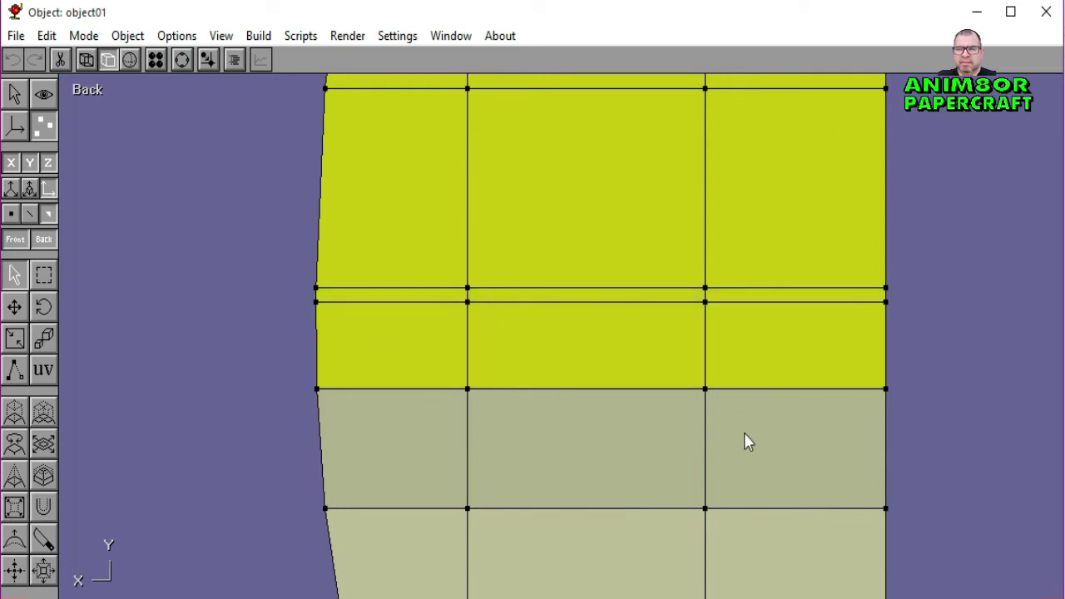
Step: Add the next two rows of faces on the lower half of the back to the selection
{"action": "left_click", "coordinate": [744, 440], "text": "shift"}
{"action": "left_click", "coordinate": [583, 435], "text": "shift"}
{"action": "left_click", "coordinate": [462, 430], "text": "shift"}
{"action": "left_click", "coordinate": [500, 547], "text": "shift"}
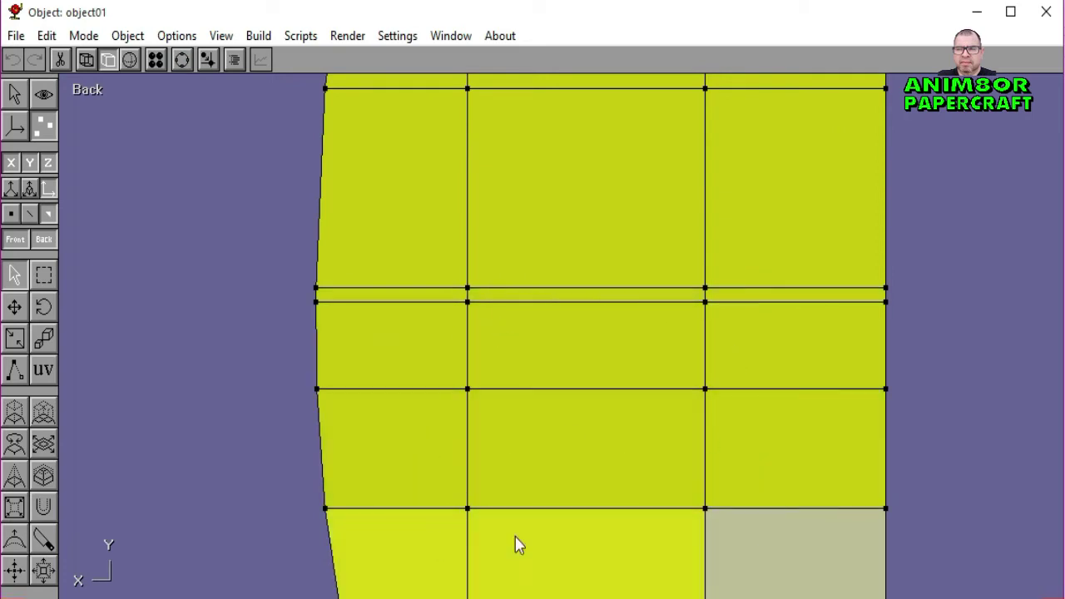
{"action": "left_click", "coordinate": [756, 533], "text": "shift"}
Step: Add the first row of narrow faces at the back's lower edge to the selection
{"action": "left_click", "coordinate": [188, 60]}
{"action": "left_click_drag", "start_coordinate": [349, 108], "coordinate": [624, 343]}
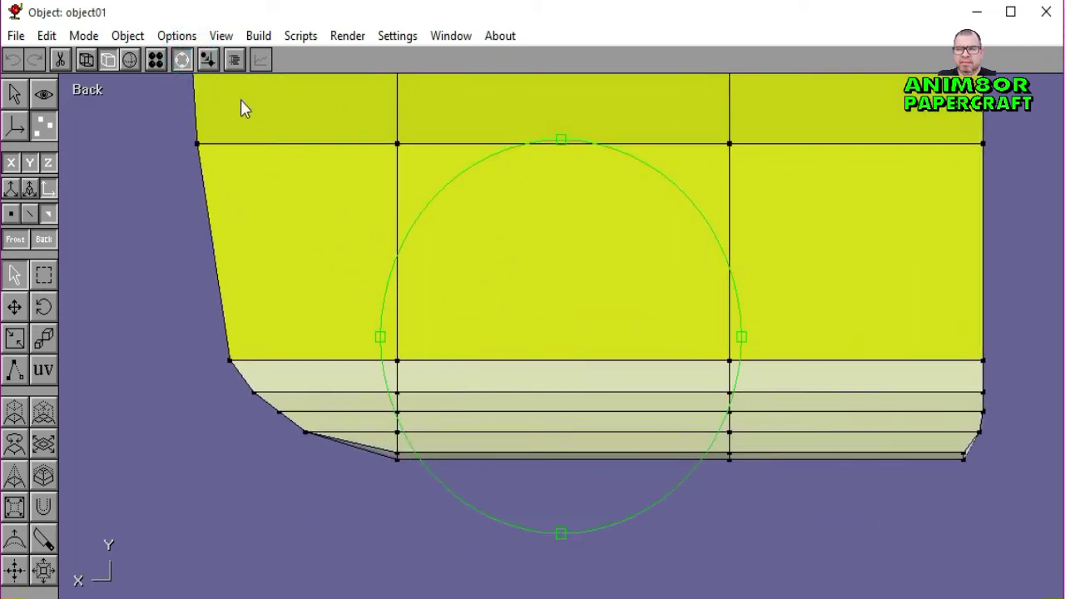
{"action": "left_click", "coordinate": [183, 65]}
{"action": "left_click", "coordinate": [358, 378], "text": "shift"}
{"action": "left_click", "coordinate": [583, 379], "text": "shift"}
{"action": "left_click", "coordinate": [754, 382], "text": "shift"}
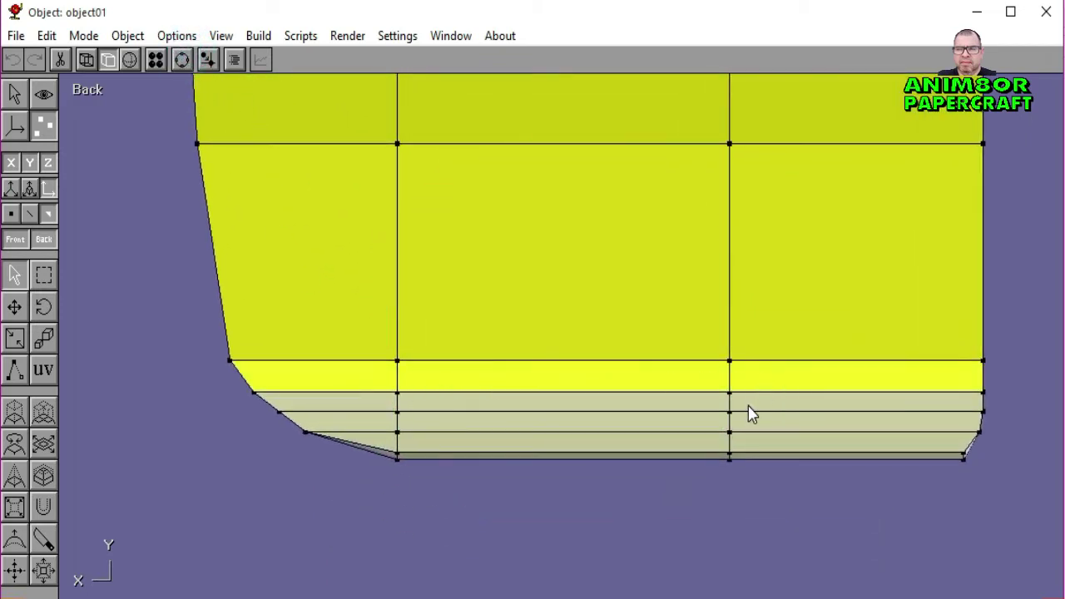
Step: Add the remaining three rows of narrow faces along the back's lower edge to the selection
{"action": "left_click", "coordinate": [748, 406], "text": "shift"}
{"action": "left_click", "coordinate": [487, 407], "text": "shift"}
{"action": "left_click", "coordinate": [379, 404], "text": "shift"}
{"action": "left_click", "coordinate": [379, 421], "text": "shift"}
{"action": "left_click", "coordinate": [421, 425], "text": "shift"}
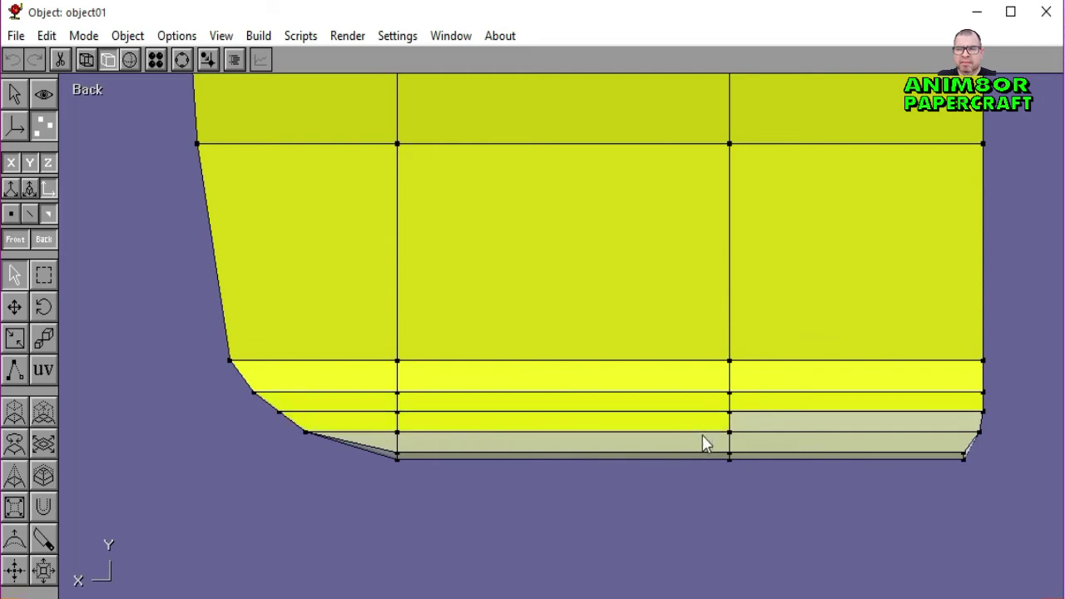
{"action": "left_click", "coordinate": [764, 423], "text": "shift"}
{"action": "left_click", "coordinate": [748, 440], "text": "shift"}
{"action": "left_click", "coordinate": [543, 445], "text": "shift"}
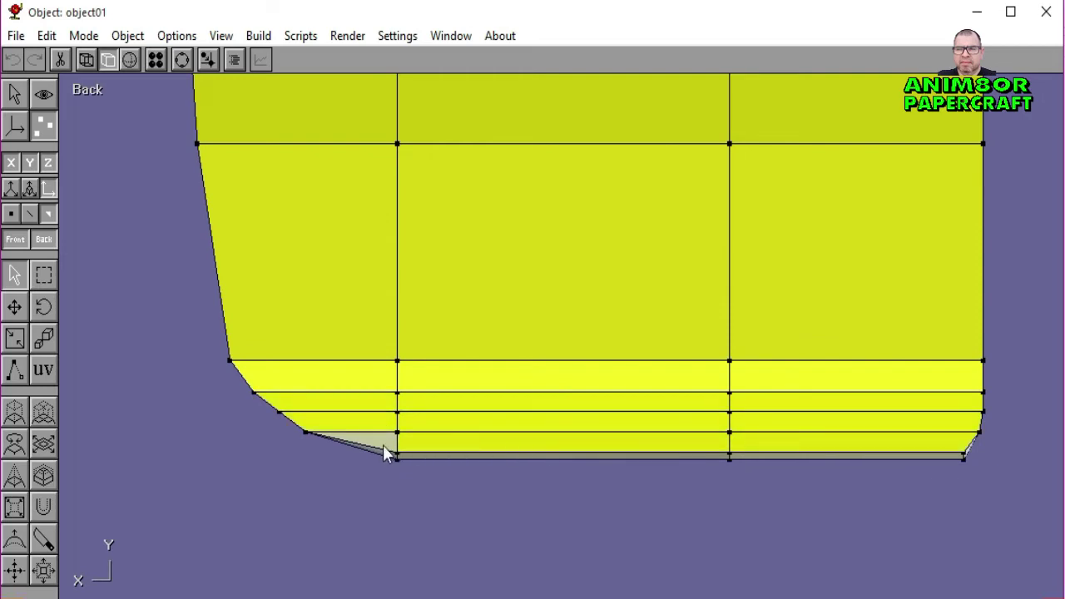
Step: Display the material list and start UV mapping on the selected back faces
{"action": "left_click", "coordinate": [83, 89]}
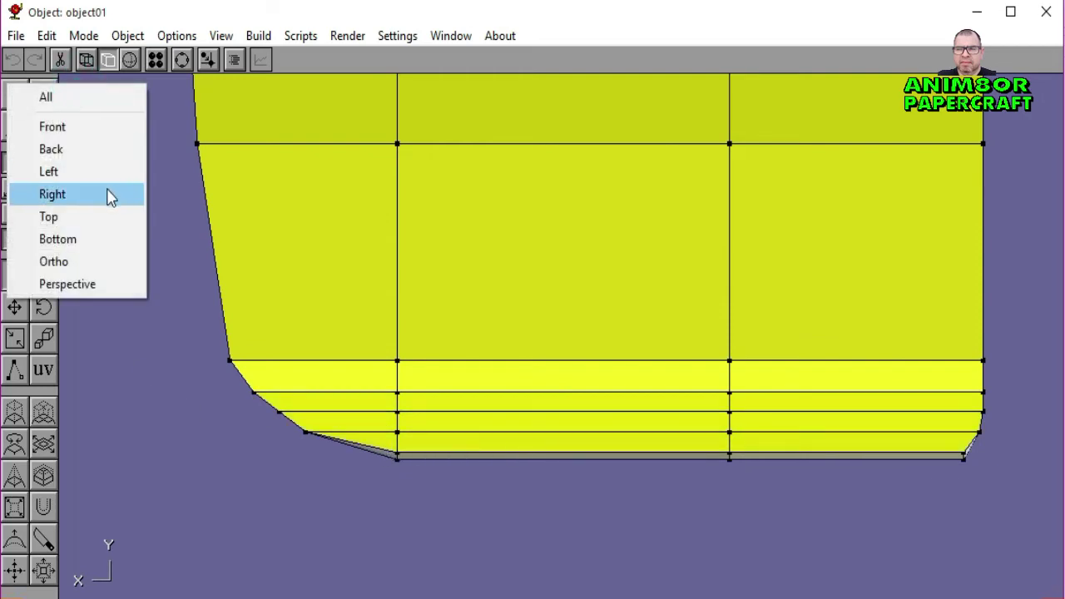
{"action": "left_click", "coordinate": [73, 148]}
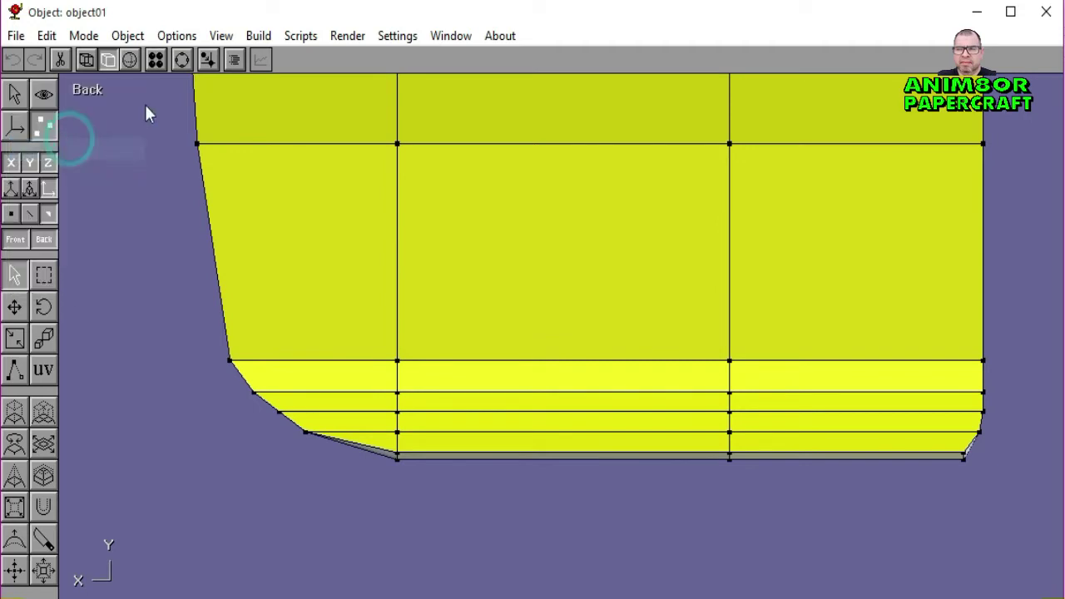
{"action": "left_click", "coordinate": [183, 61]}
{"action": "left_click_drag", "start_coordinate": [703, 356], "coordinate": [456, 348]}
{"action": "right_click_drag", "start_coordinate": [587, 311], "coordinate": [540, 333]}
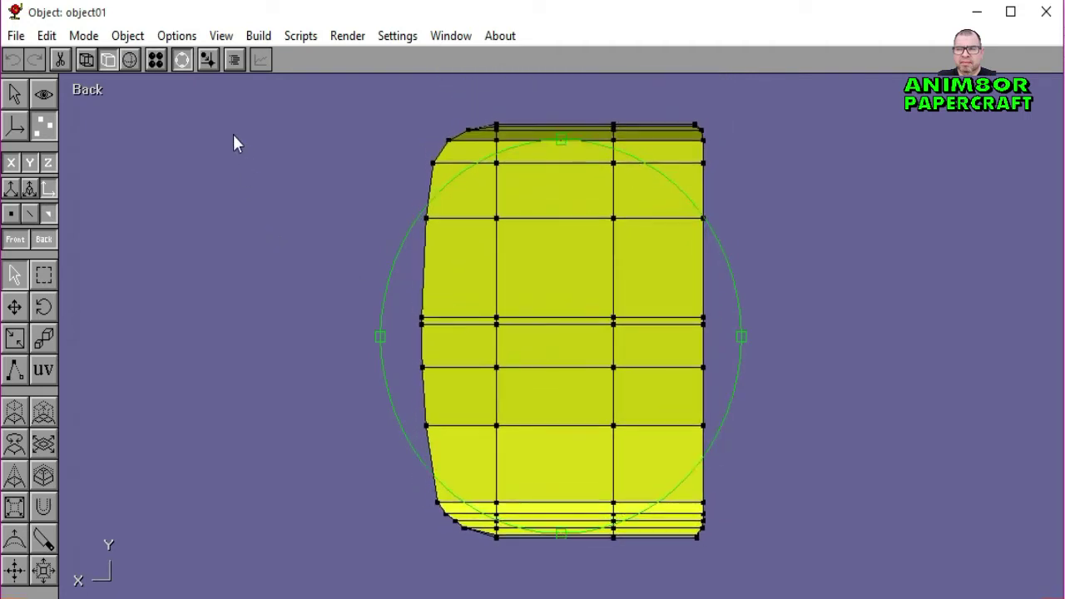
{"action": "left_click", "coordinate": [180, 60]}
{"action": "left_click", "coordinate": [156, 59]}
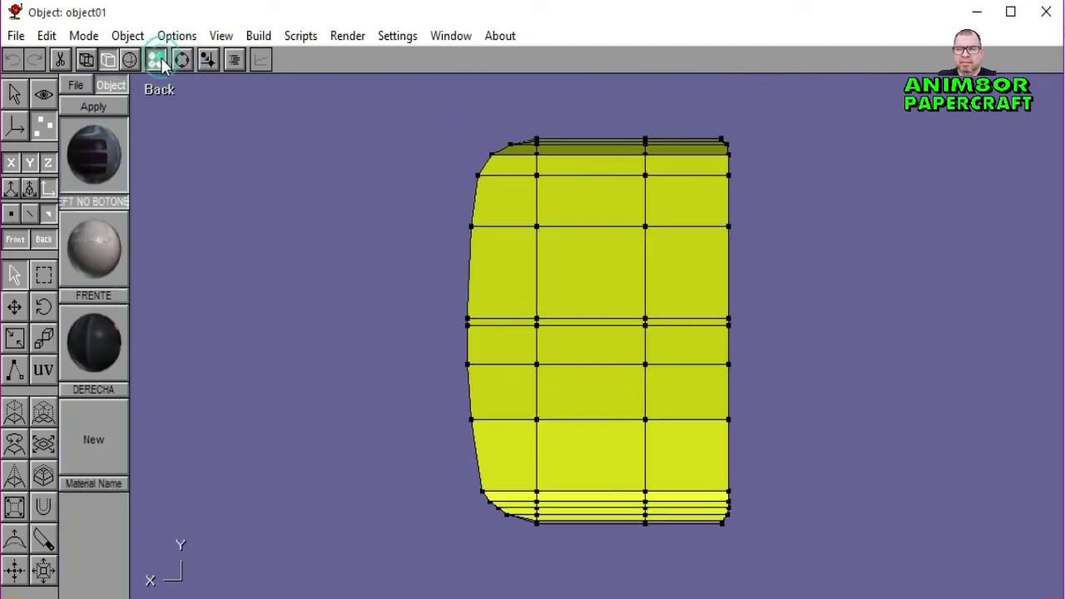
{"action": "left_click", "coordinate": [46, 369]}
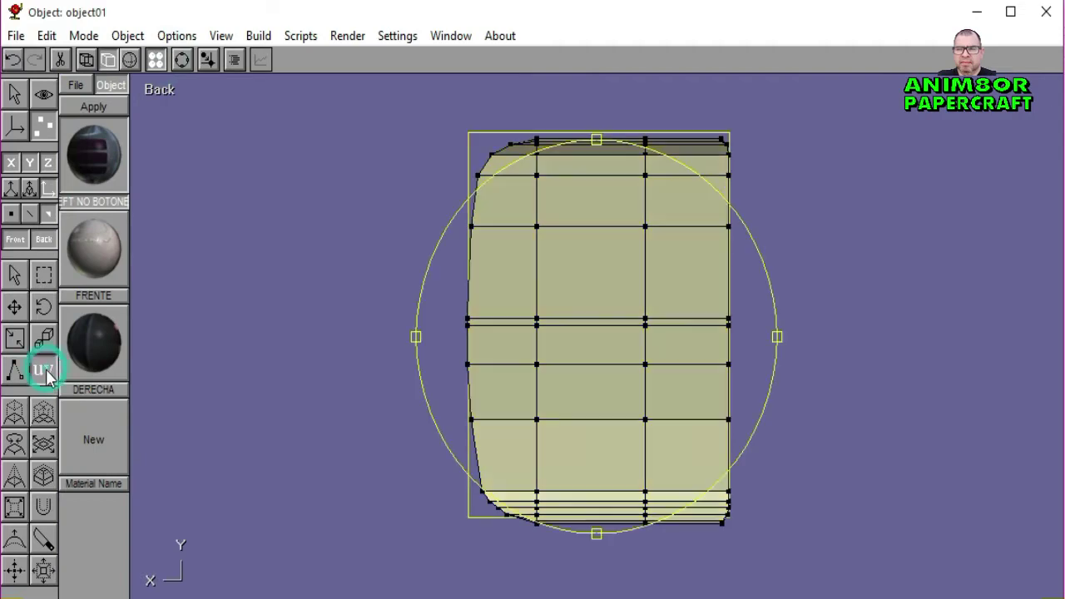
Step: Create a new material and load the BACK image from the WALKMAN SONY folder as its diffuse texture
{"action": "left_click", "coordinate": [78, 438]}
{"action": "left_click", "coordinate": [119, 174]}
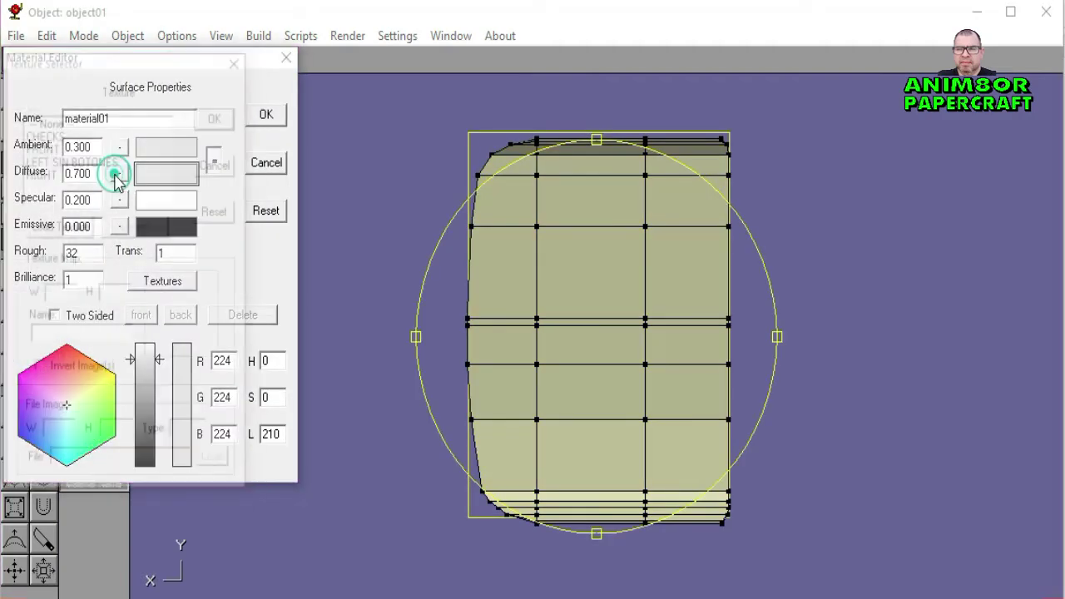
{"action": "left_click", "coordinate": [88, 228]}
{"action": "scroll", "coordinate": [480, 375], "scroll_direction": "down", "scroll_amount": 1}
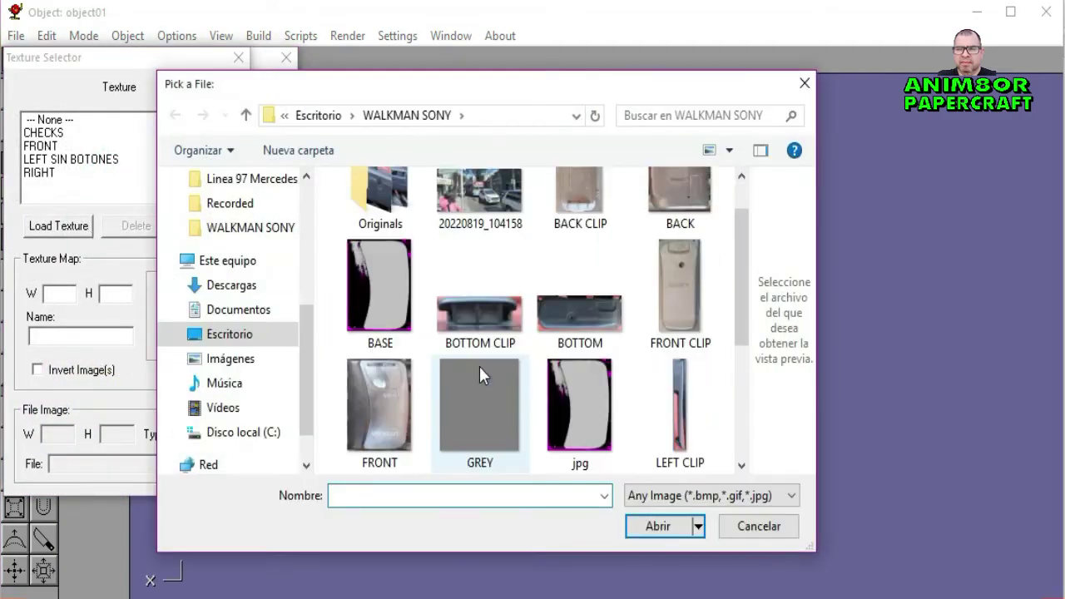
{"action": "scroll", "coordinate": [479, 366], "scroll_direction": "up", "scroll_amount": 1}
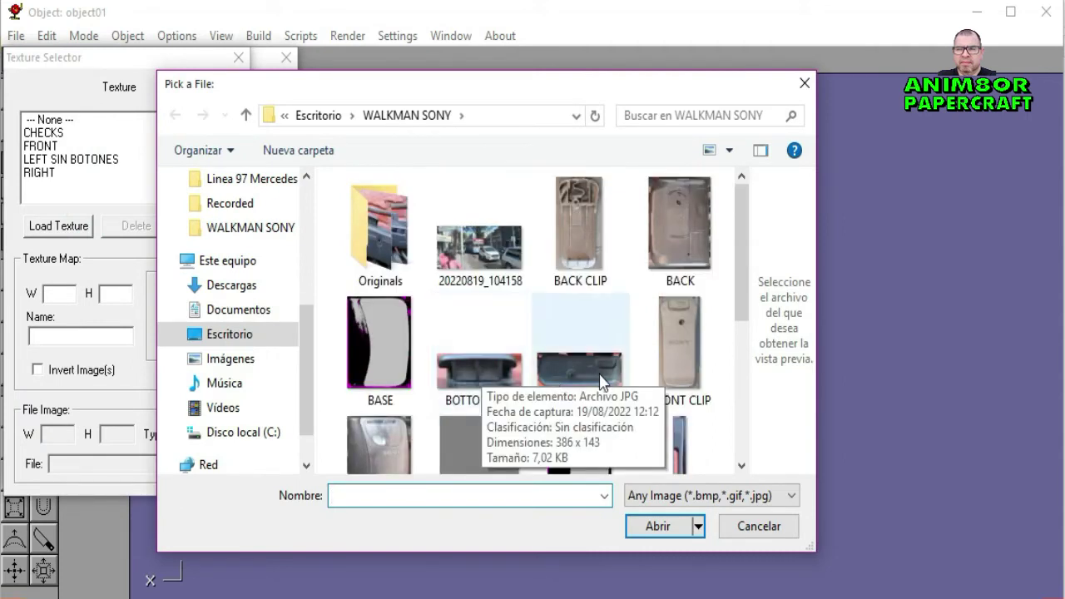
{"action": "left_click", "coordinate": [661, 224]}
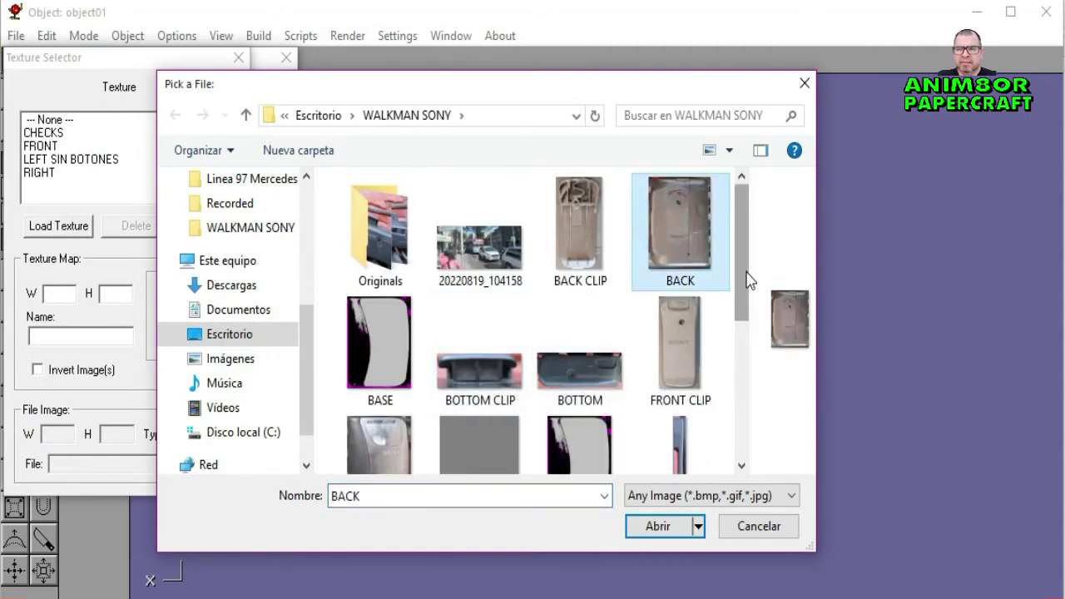
{"action": "left_click", "coordinate": [663, 531]}
{"action": "left_click", "coordinate": [42, 133]}
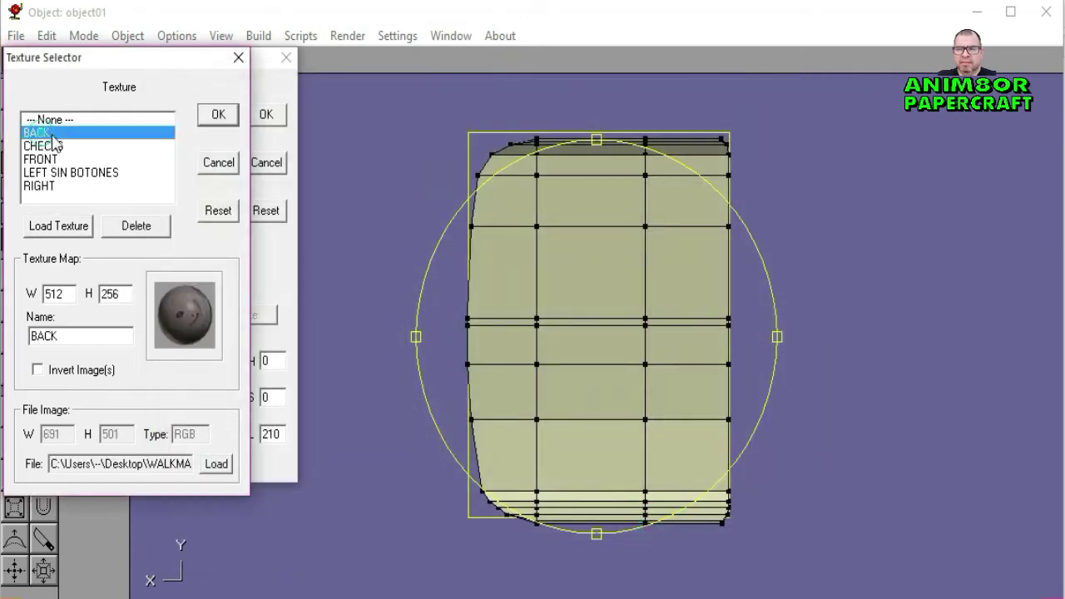
{"action": "left_click", "coordinate": [215, 114]}
Step: Name the new material ATRAS and apply it to the selected back faces
{"action": "double_click", "coordinate": [182, 121]}
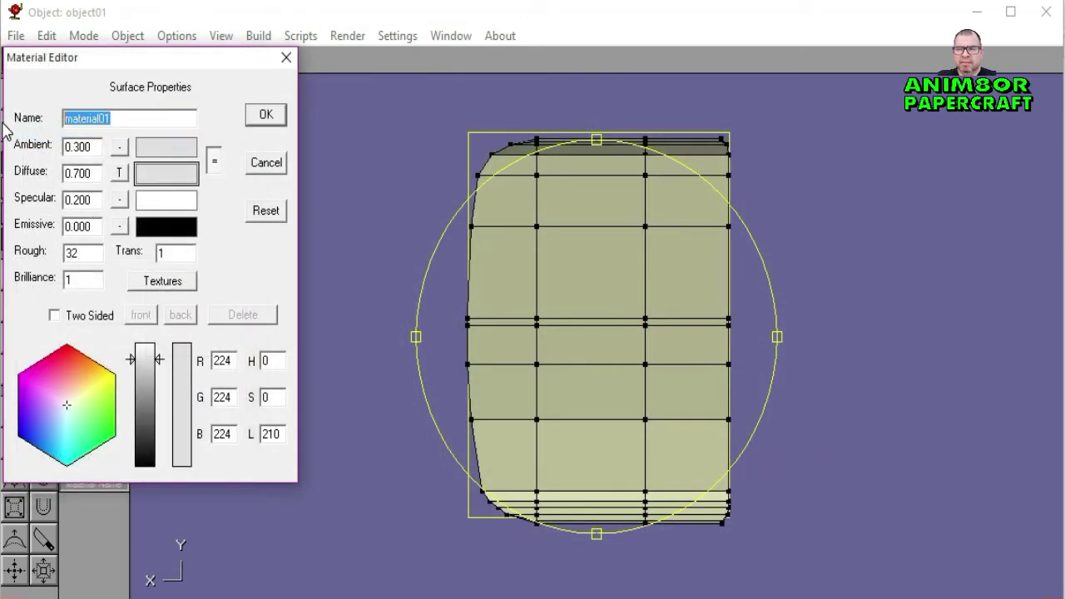
{"action": "type", "text": "ATRA"}
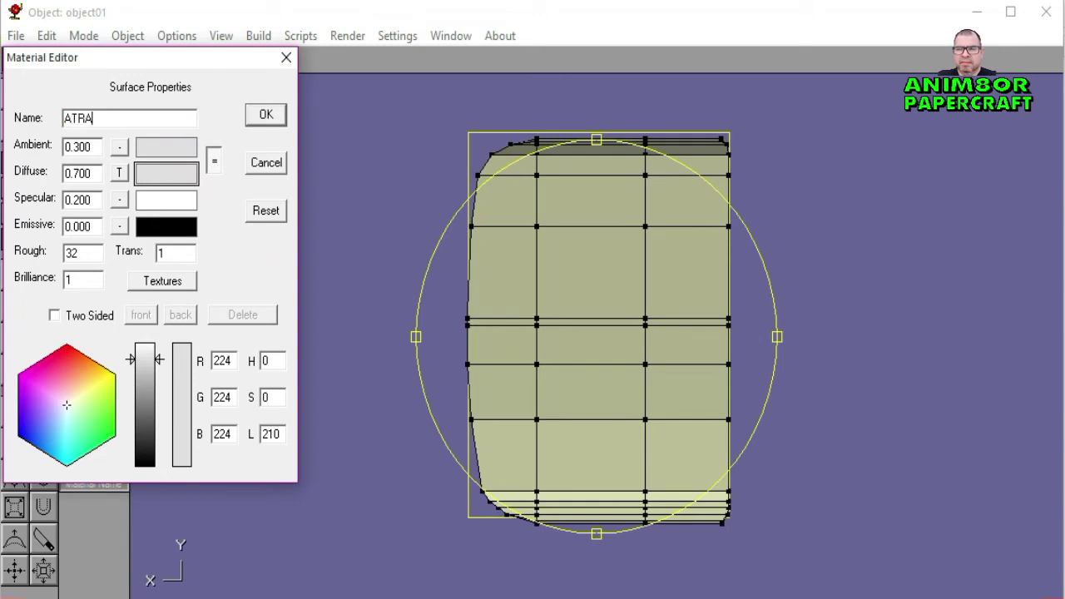
{"action": "type", "text": "S"}
{"action": "left_click", "coordinate": [252, 114]}
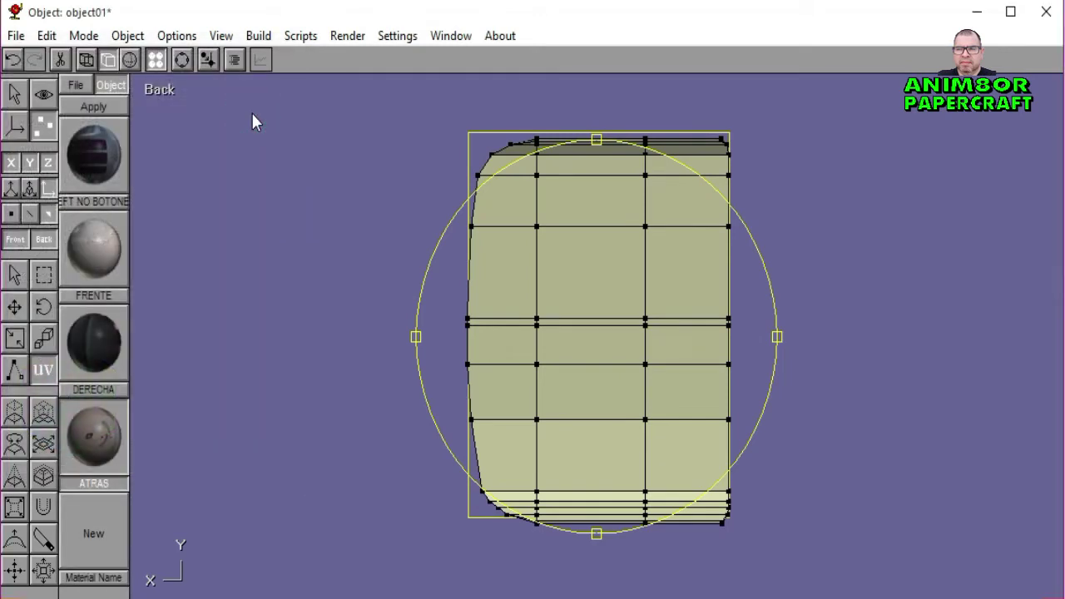
{"action": "left_click", "coordinate": [112, 107]}
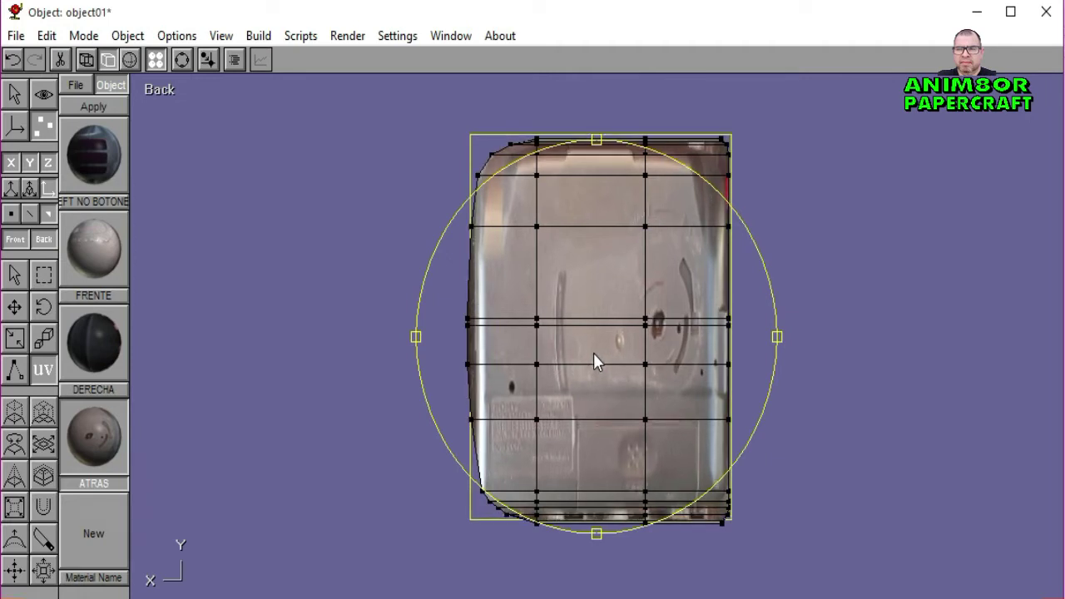
Step: Enlarge the photo's UV mapping slightly to fit the back's outline, and deselect the faces
{"action": "left_click_drag", "start_coordinate": [594, 353], "coordinate": [601, 340]}
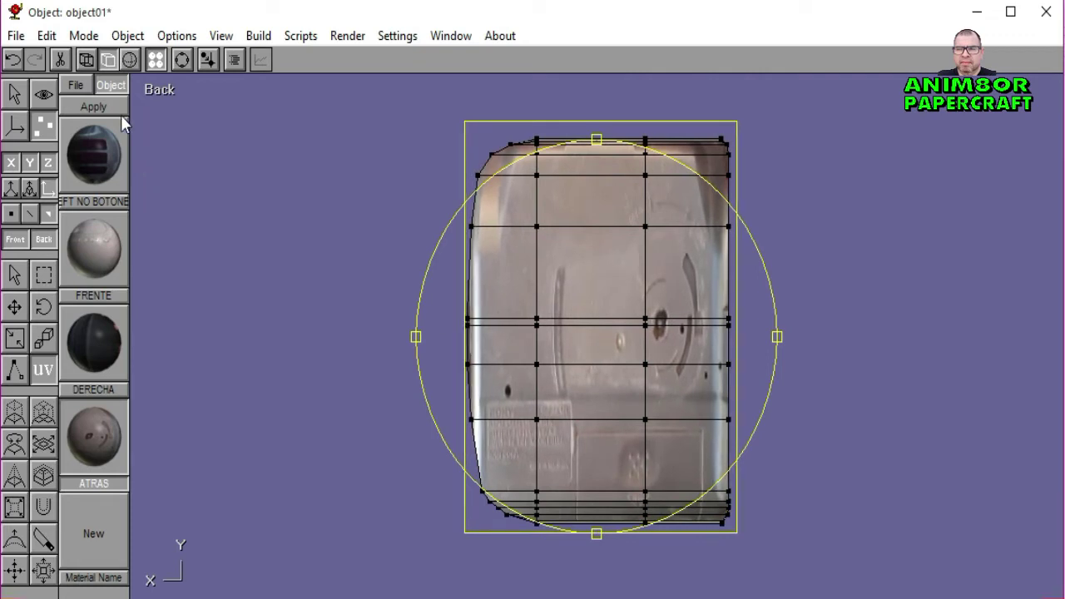
{"action": "left_click", "coordinate": [14, 275]}
{"action": "left_click", "coordinate": [160, 298]}
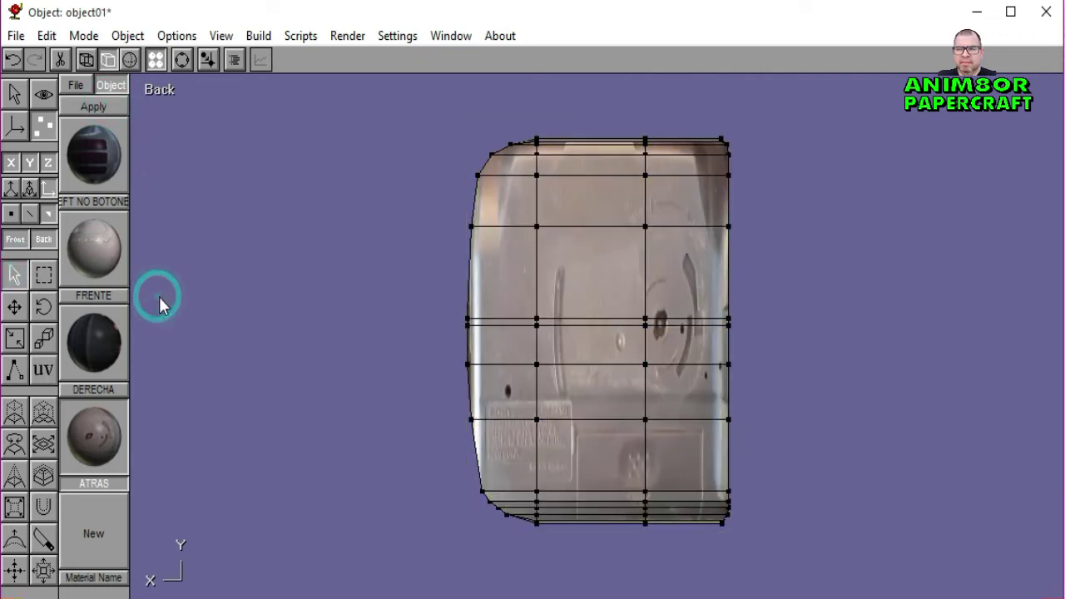
Step: Check the textured back and front in smooth display without mesh lines, restore the flat display, and save the project
{"action": "left_click", "coordinate": [173, 63]}
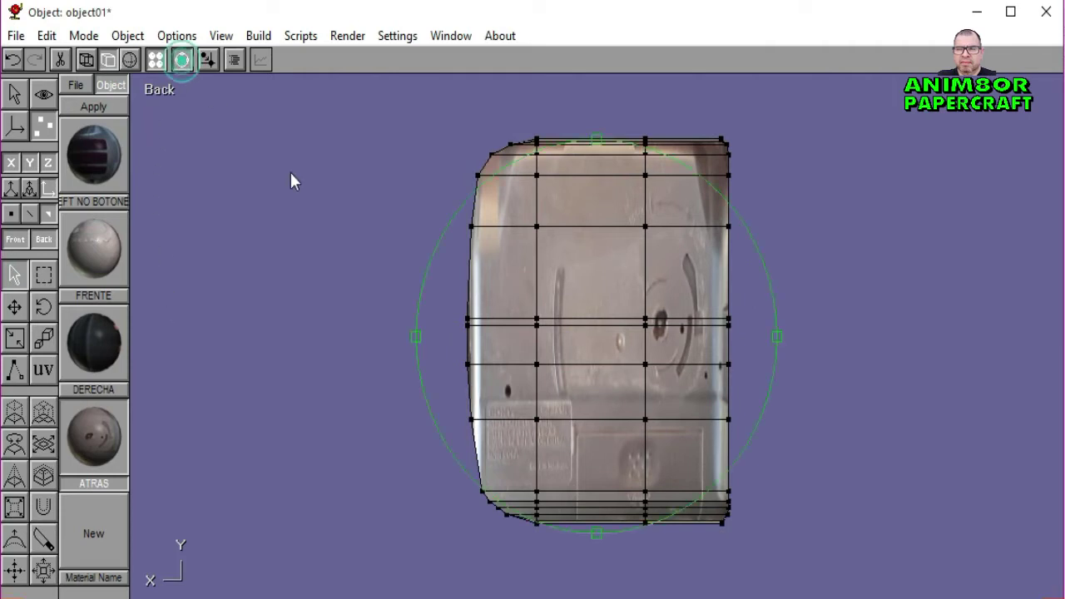
{"action": "left_click_drag", "start_coordinate": [519, 292], "coordinate": [459, 292]}
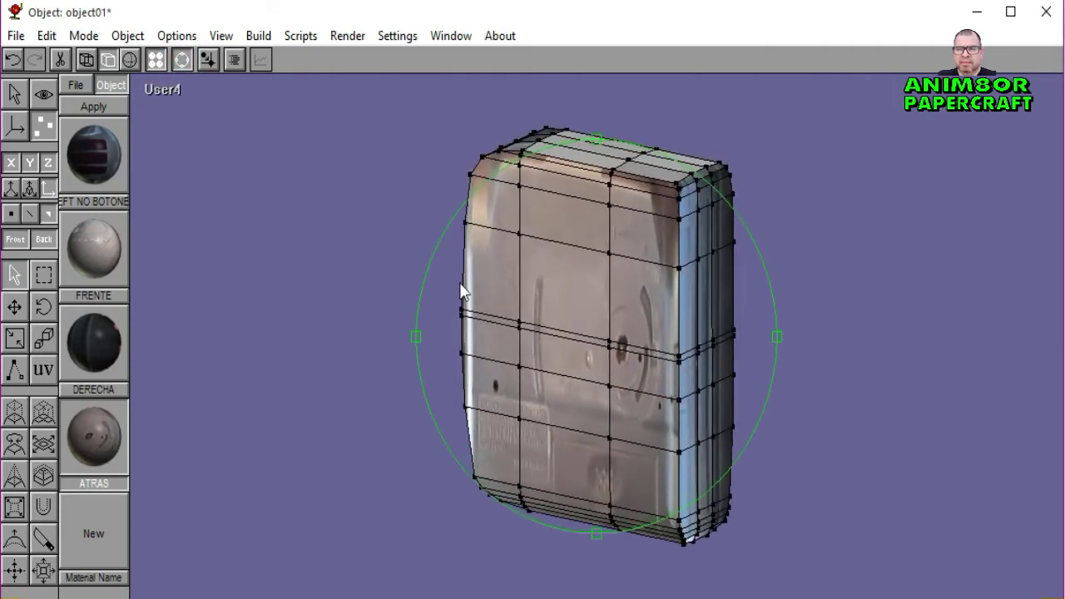
{"action": "left_click", "coordinate": [190, 64]}
{"action": "left_click", "coordinate": [129, 61]}
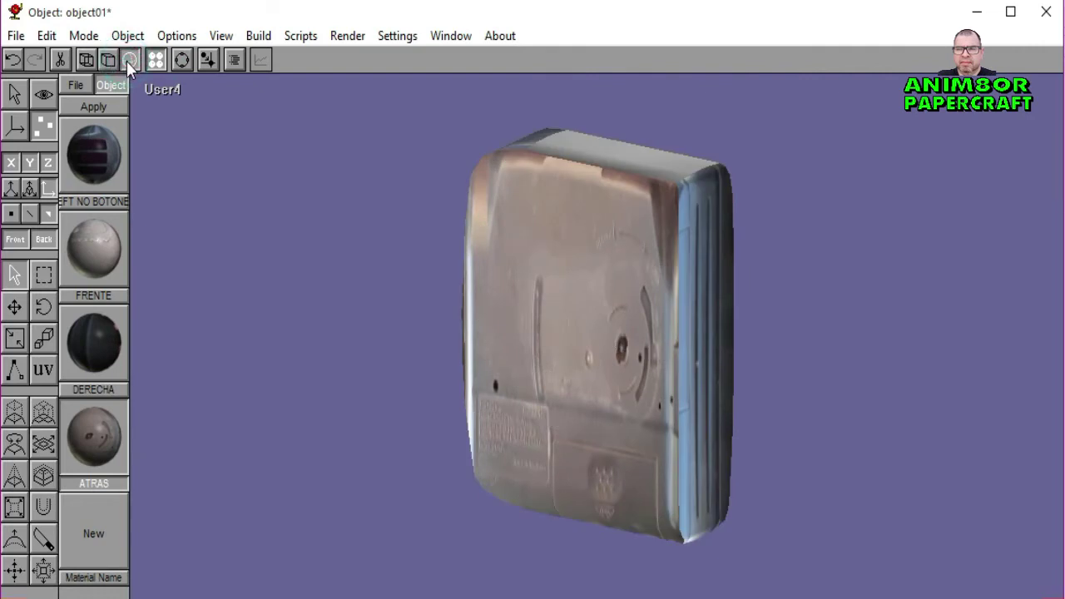
{"action": "left_click", "coordinate": [177, 64]}
{"action": "left_click_drag", "start_coordinate": [578, 344], "coordinate": [159, 178]}
{"action": "left_click", "coordinate": [108, 60]}
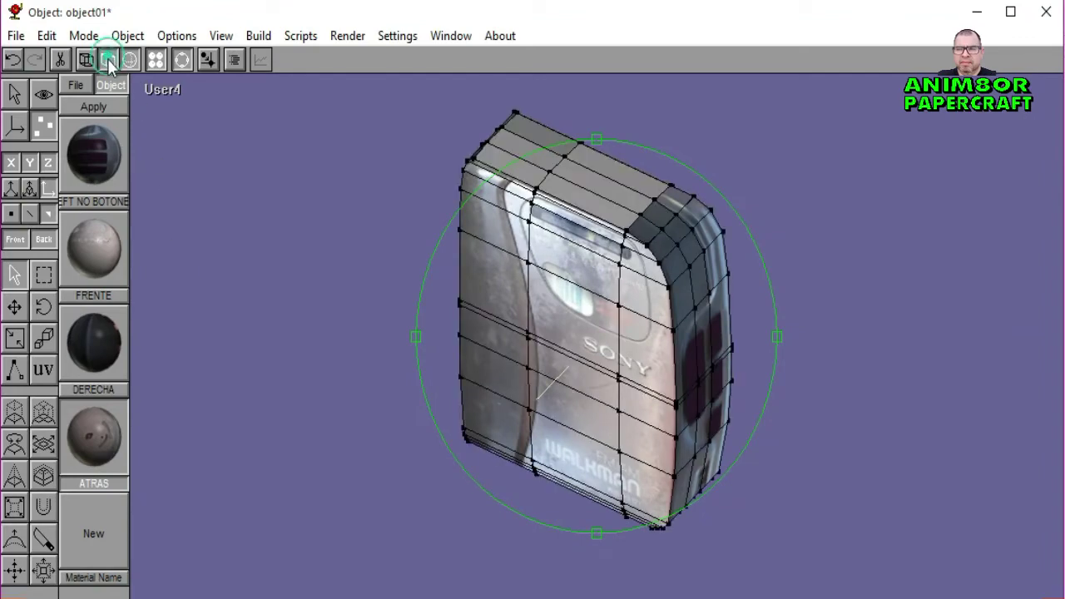
{"action": "left_click", "coordinate": [16, 35]}
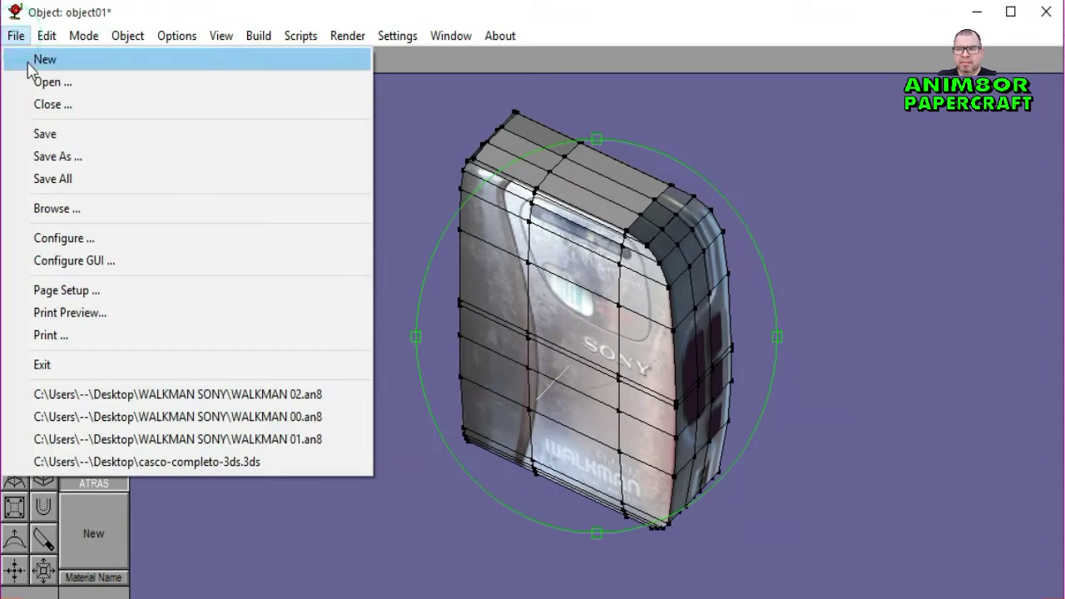
{"action": "left_click", "coordinate": [50, 133]}
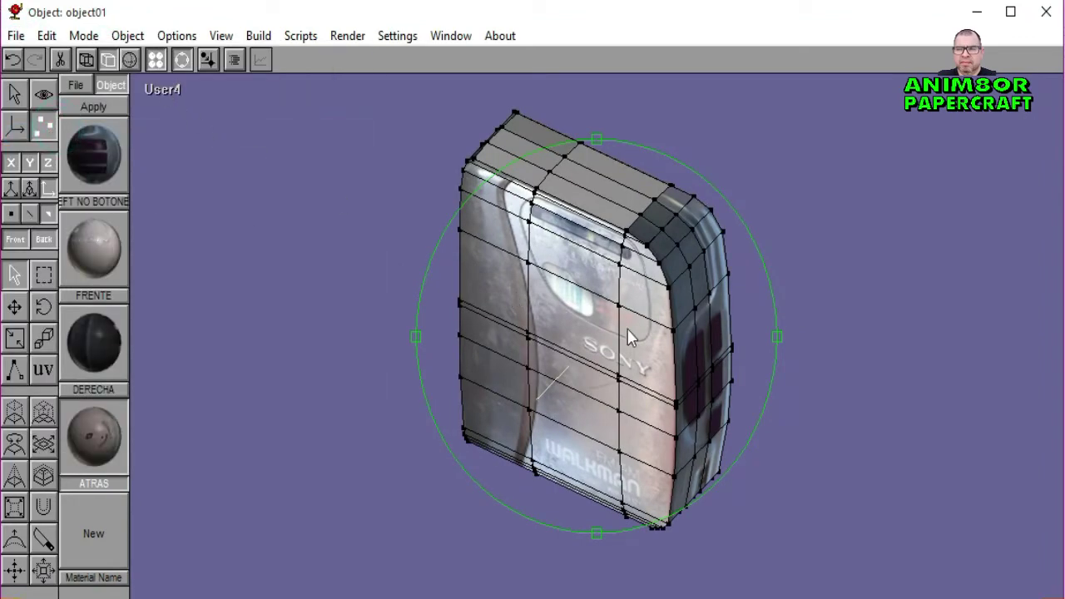
Step: Select the six flat faces on the model's top side in the Top view
{"action": "mouse_move", "coordinate": [631, 337]}
{"action": "left_mouse_down"}
{"action": "mouse_move", "coordinate": [654, 360]}
{"action": "mouse_move", "coordinate": [627, 358]}
{"action": "left_mouse_up"}
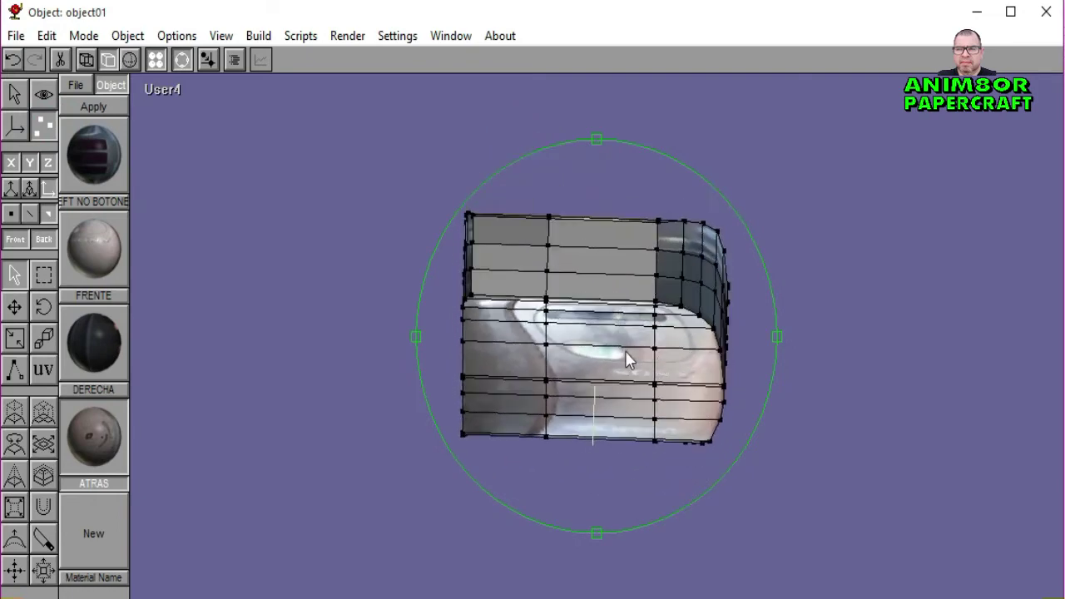
{"action": "left_click", "coordinate": [165, 89]}
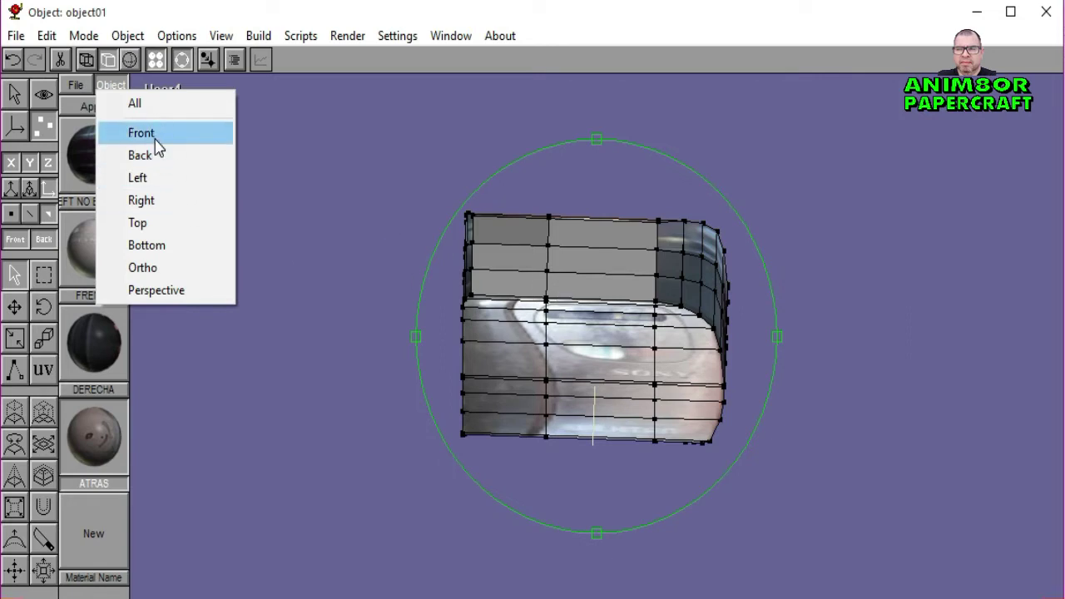
{"action": "left_click", "coordinate": [588, 351]}
{"action": "left_click", "coordinate": [178, 88]}
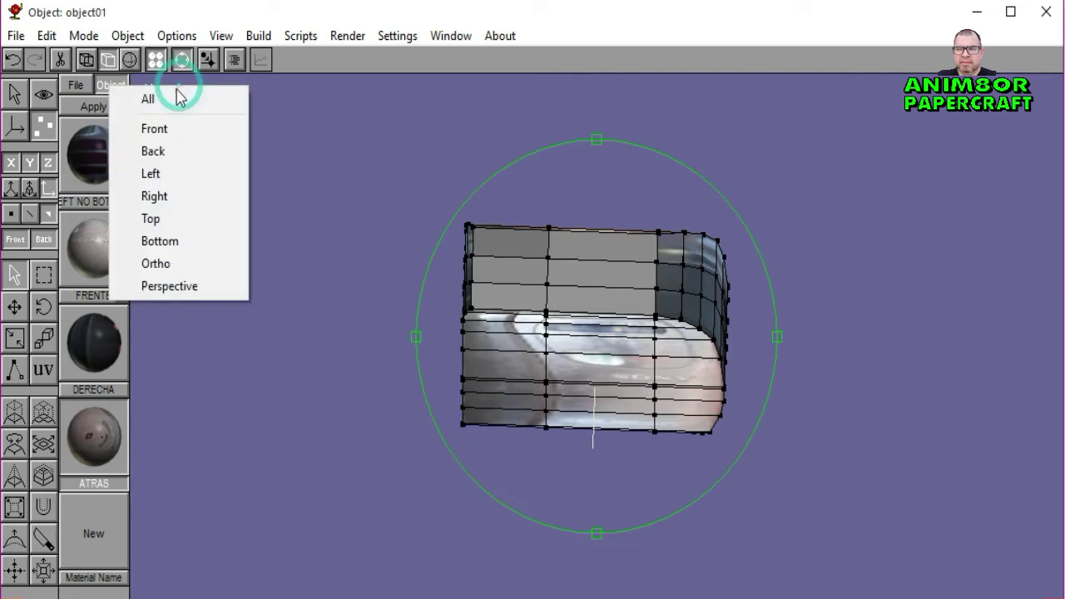
{"action": "left_click", "coordinate": [176, 218]}
{"action": "right_click_drag", "start_coordinate": [566, 383], "coordinate": [733, 383]}
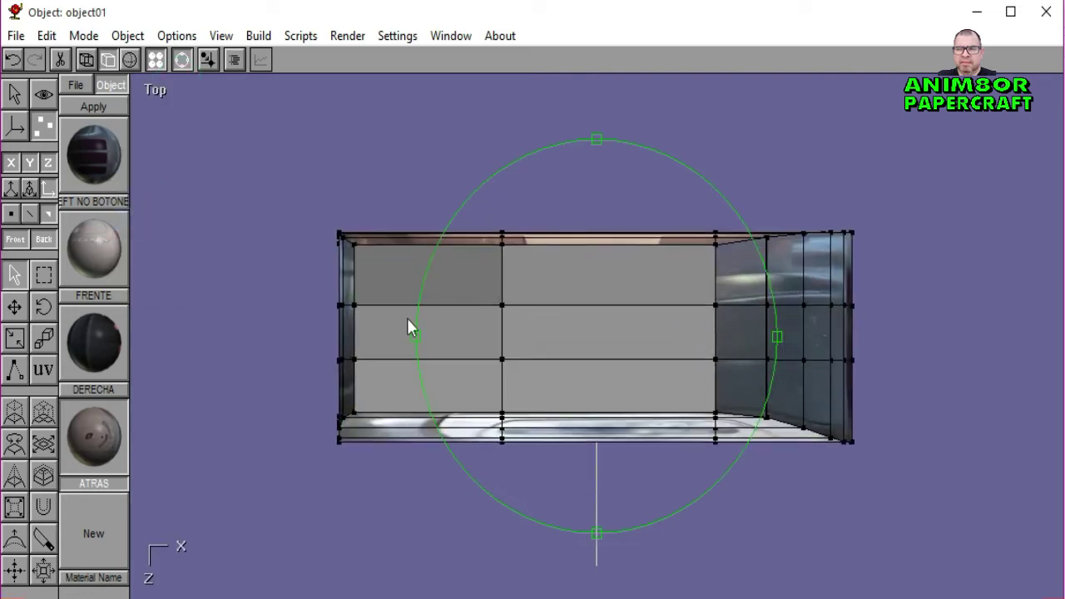
{"action": "left_click", "coordinate": [182, 59]}
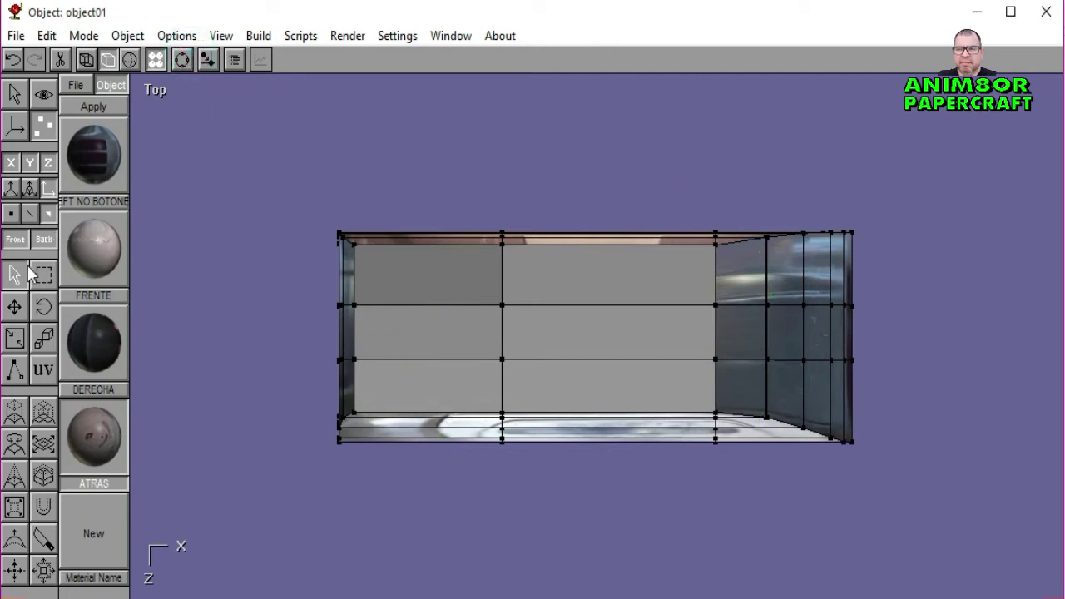
{"action": "left_click", "coordinate": [432, 386], "text": "shift"}
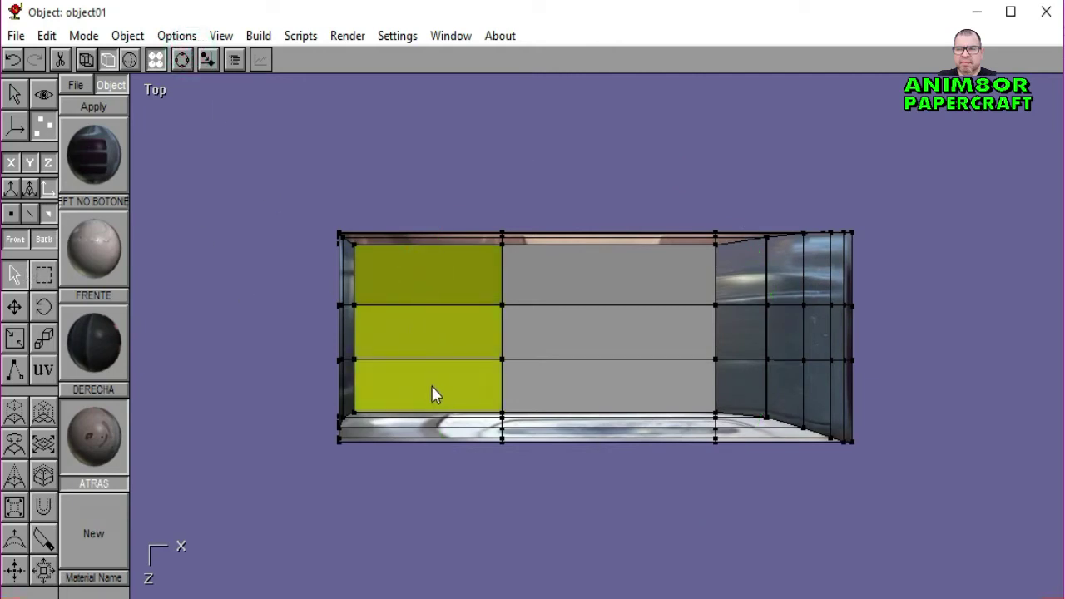
{"action": "left_click", "coordinate": [546, 388], "text": "shift"}
{"action": "left_click", "coordinate": [583, 333], "text": "shift"}
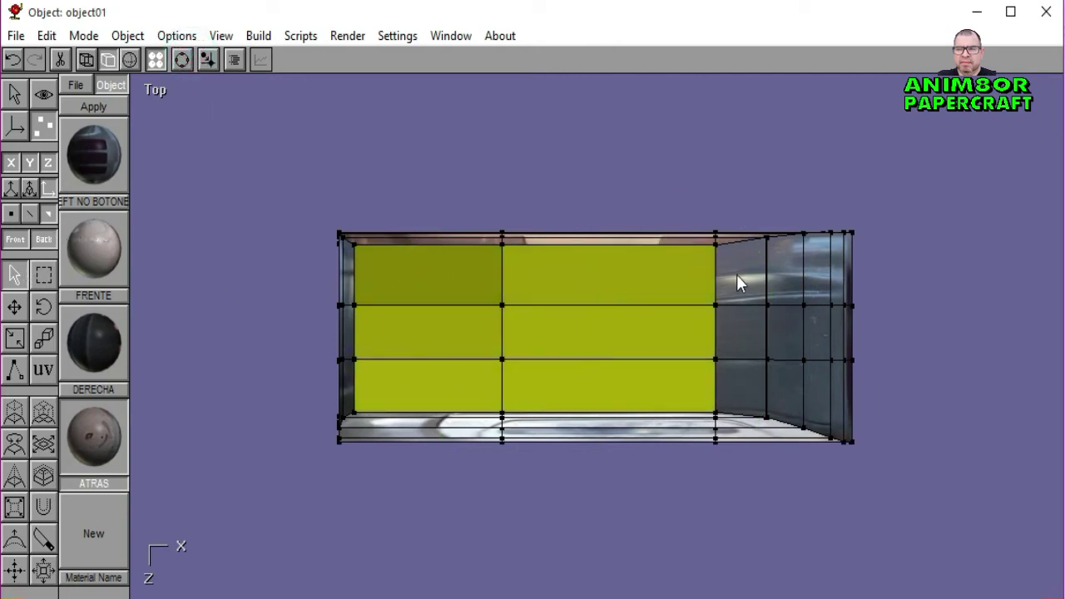
Step: Extend the selection with the three columns of sloping faces at the rounded corner beside the flat top
{"action": "left_click", "coordinate": [776, 271], "text": "shift"}
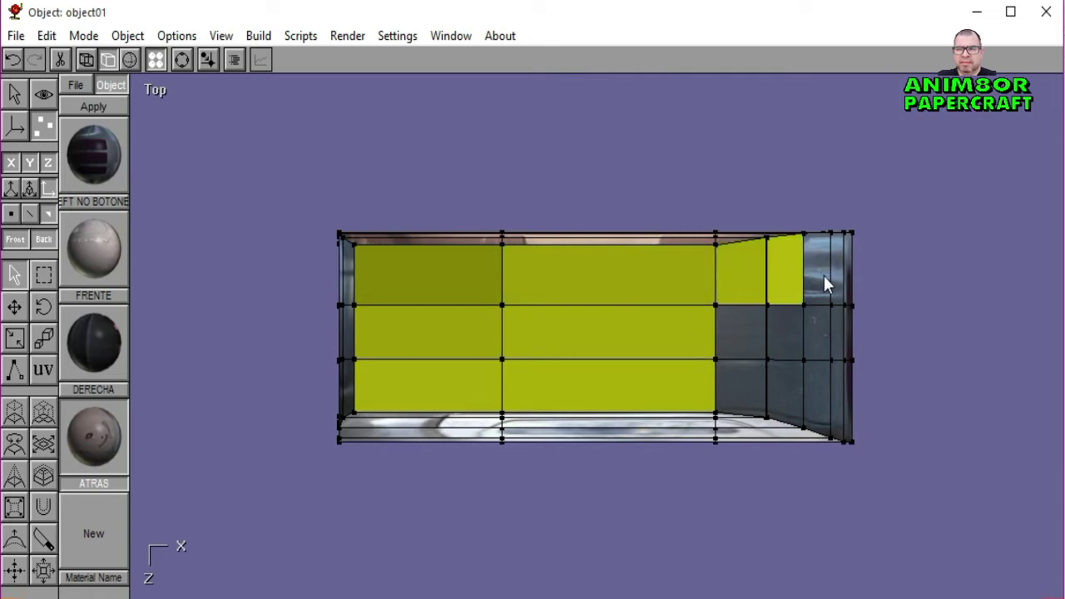
{"action": "left_click", "coordinate": [824, 277], "text": "shift"}
{"action": "left_click", "coordinate": [819, 386], "text": "shift"}
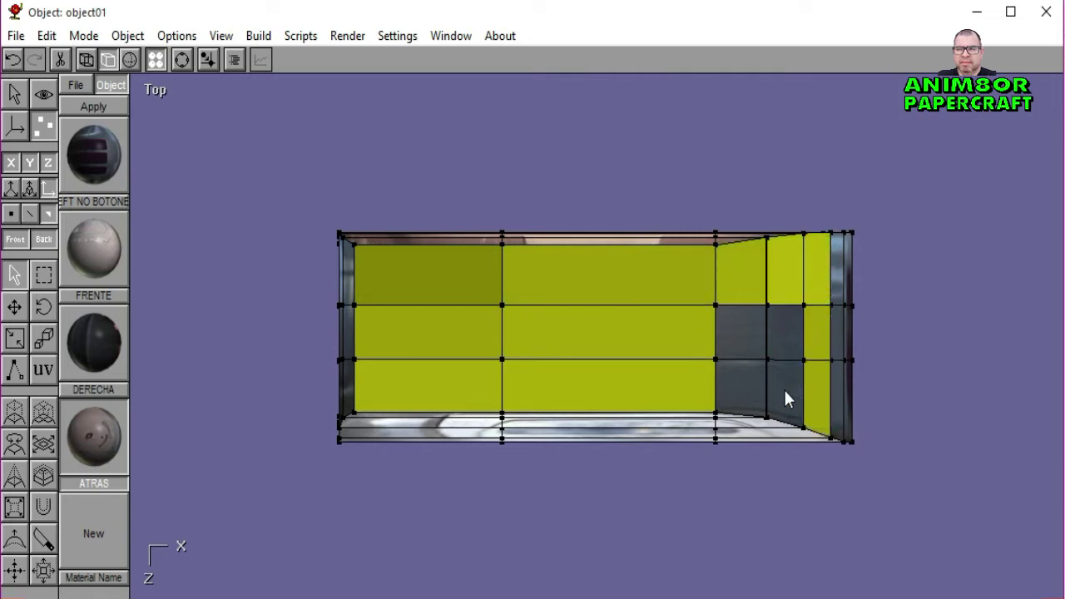
{"action": "left_click", "coordinate": [785, 388], "text": "shift"}
{"action": "left_click", "coordinate": [789, 345], "text": "shift"}
{"action": "left_click", "coordinate": [740, 387], "text": "shift"}
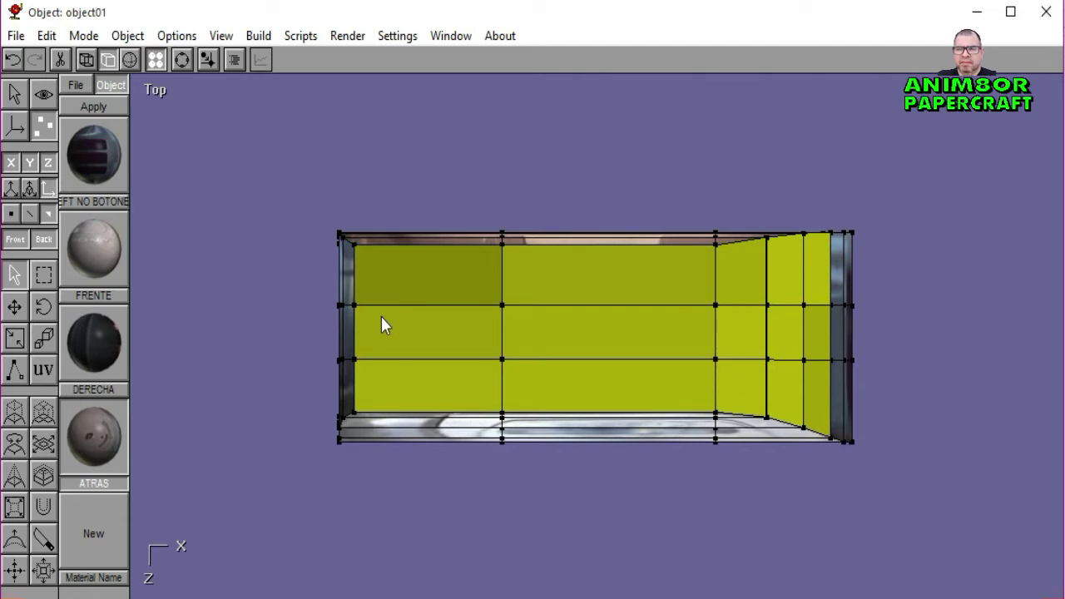
{"action": "left_click", "coordinate": [183, 59]}
{"action": "left_click_drag", "start_coordinate": [624, 311], "coordinate": [576, 344]}
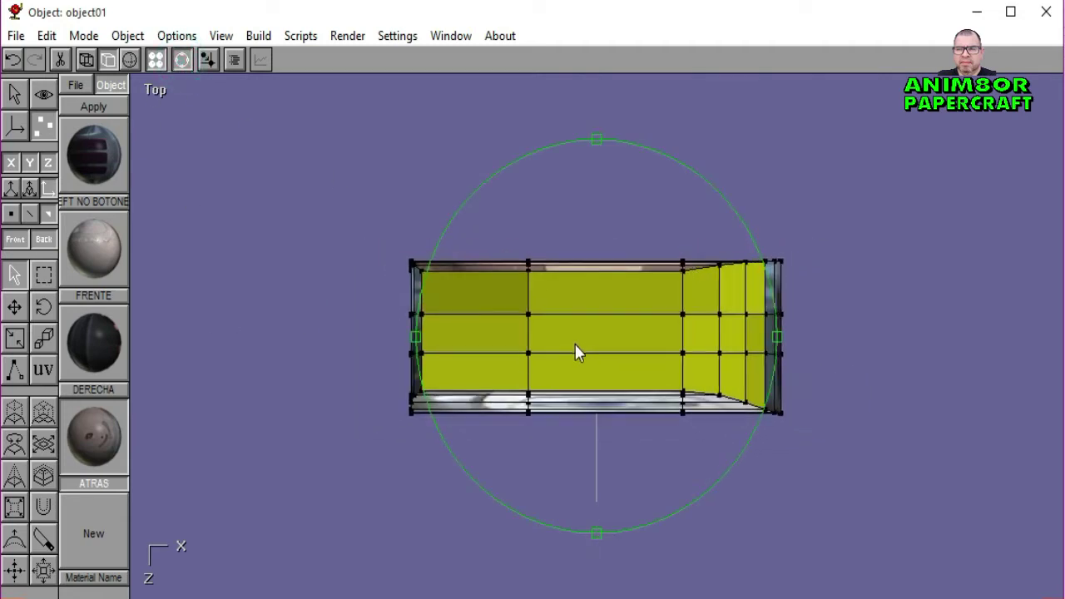
Step: Start a new material for the selected top faces in UV mode and load the TOP CLIP--- image into its texture list
{"action": "left_click", "coordinate": [182, 61]}
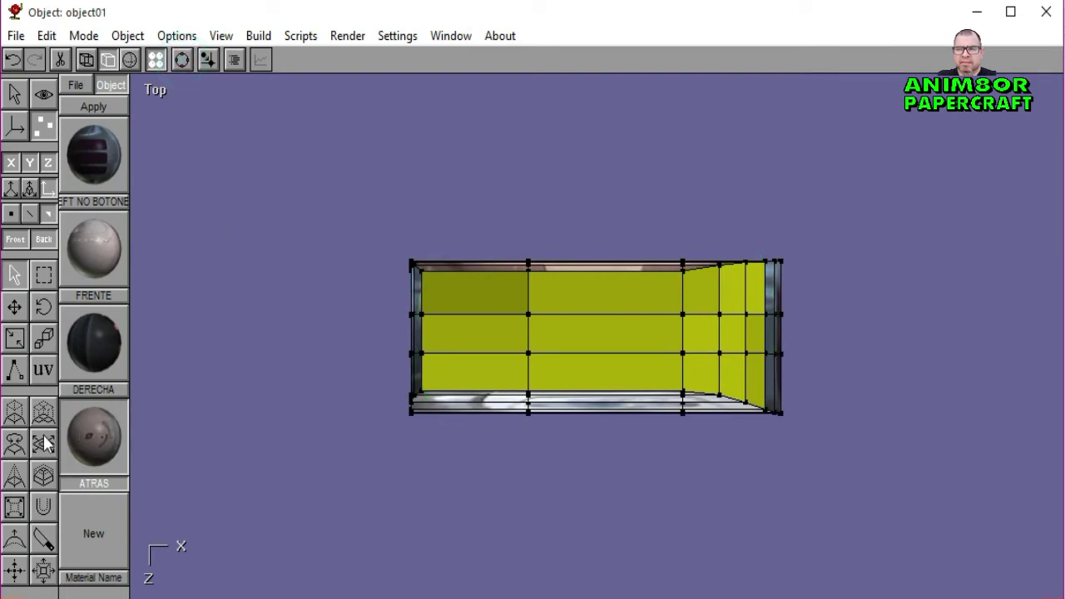
{"action": "left_click", "coordinate": [41, 371]}
{"action": "left_click", "coordinate": [88, 505]}
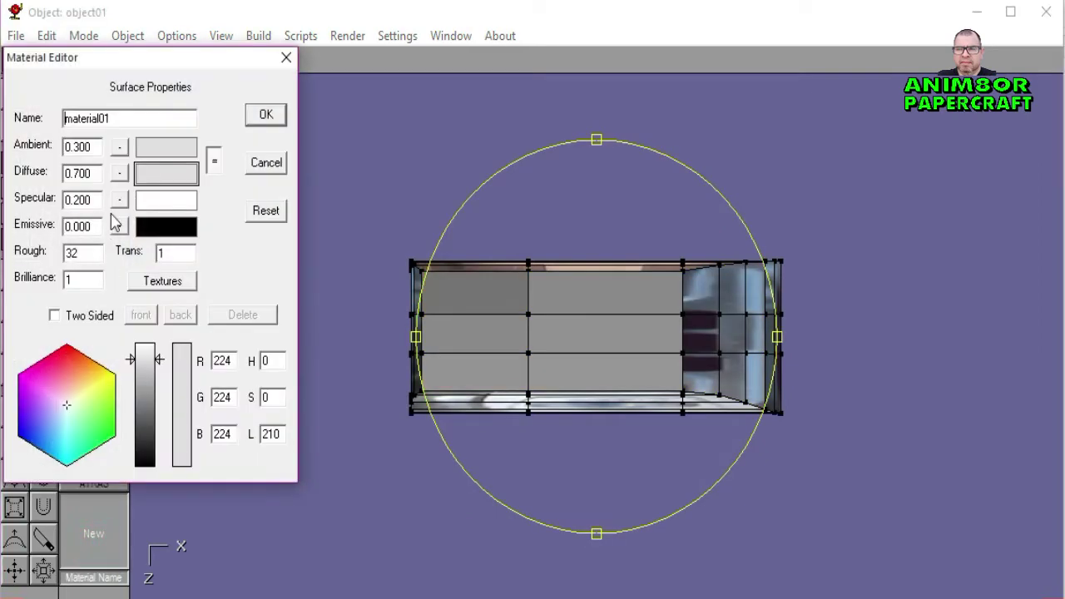
{"action": "left_click", "coordinate": [120, 175]}
{"action": "left_click", "coordinate": [78, 222]}
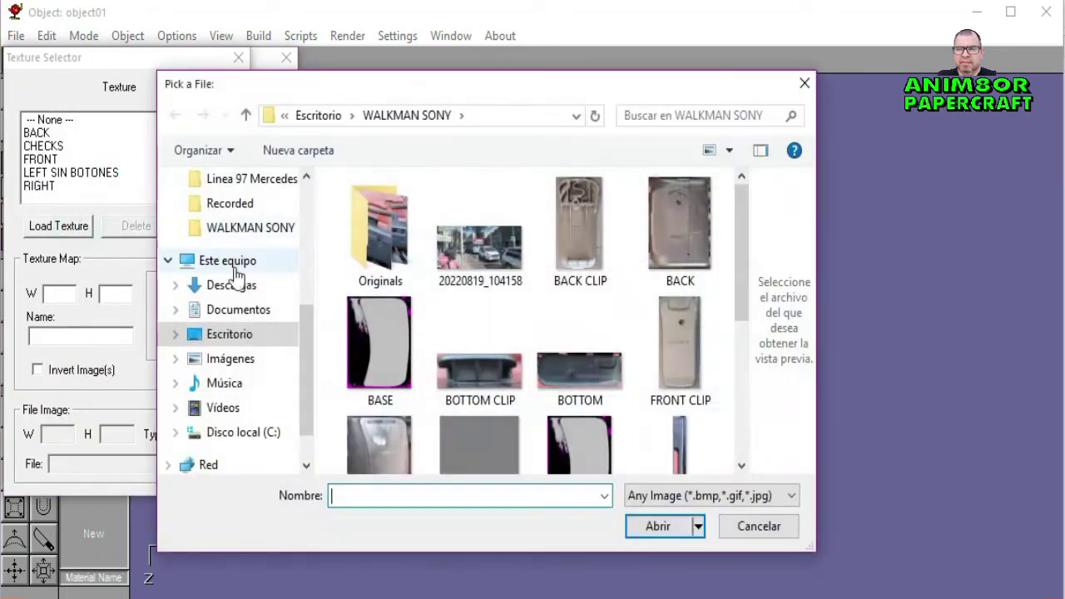
{"action": "scroll", "coordinate": [517, 337], "scroll_direction": "down", "scroll_amount": 1}
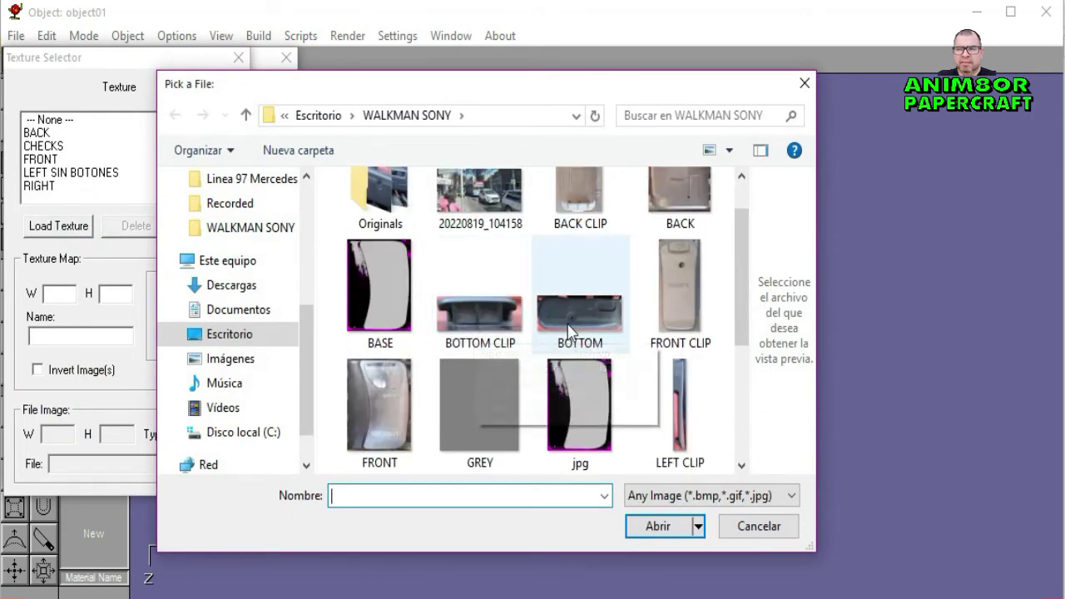
{"action": "scroll", "coordinate": [630, 352], "scroll_direction": "down", "scroll_amount": 2}
{"action": "left_click", "coordinate": [646, 394]}
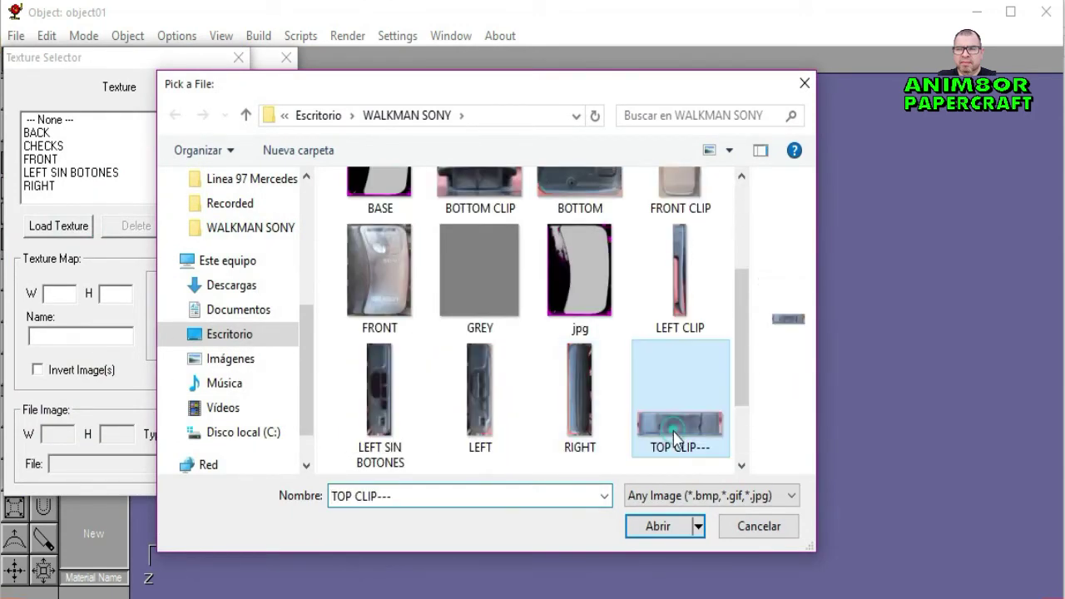
{"action": "left_click", "coordinate": [655, 533]}
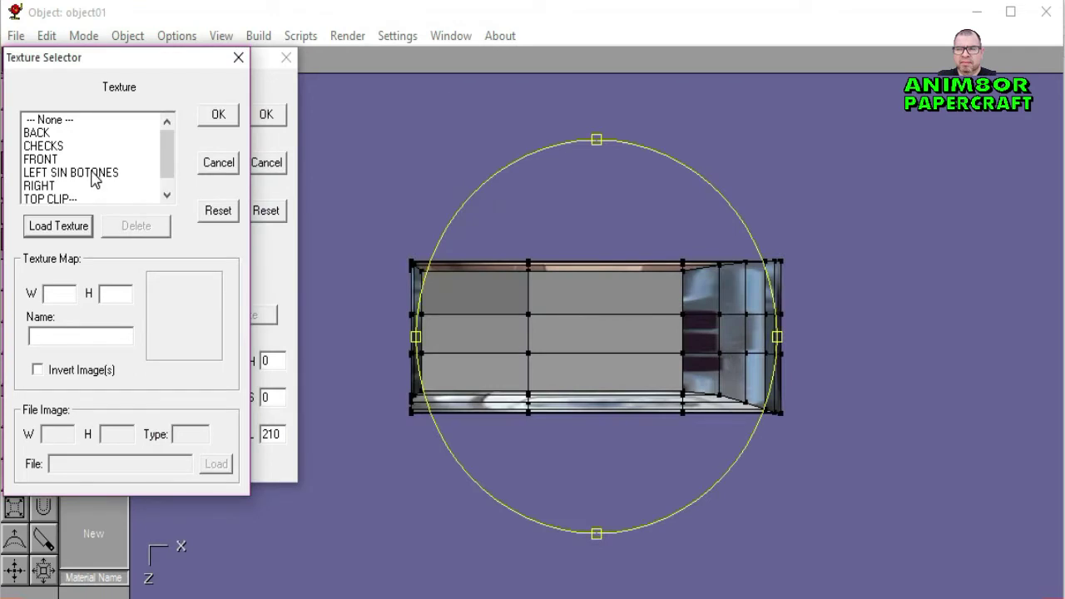
{"action": "scroll", "coordinate": [66, 179], "scroll_direction": "down", "scroll_amount": 1}
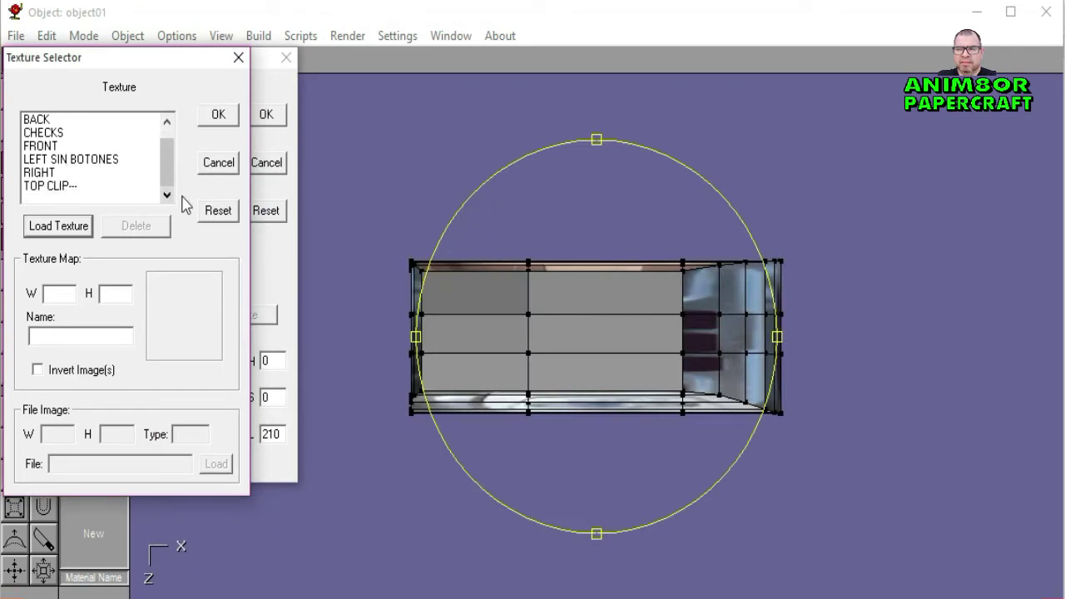
Step: Load the TOP image and assign it as the new material's diffuse texture
{"action": "left_click", "coordinate": [58, 227]}
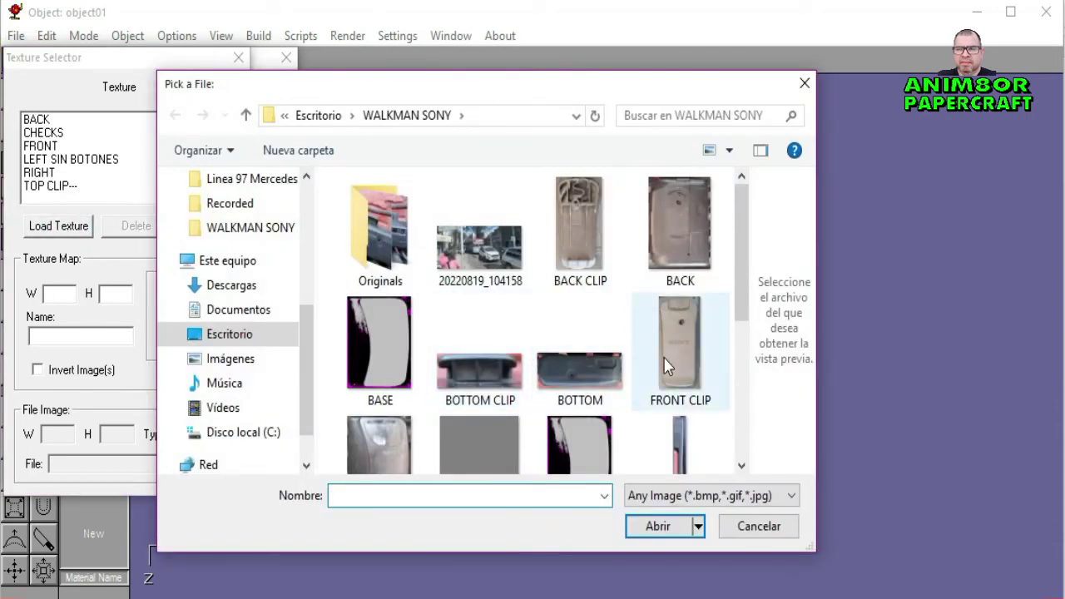
{"action": "scroll", "coordinate": [666, 367], "scroll_direction": "down", "scroll_amount": 1}
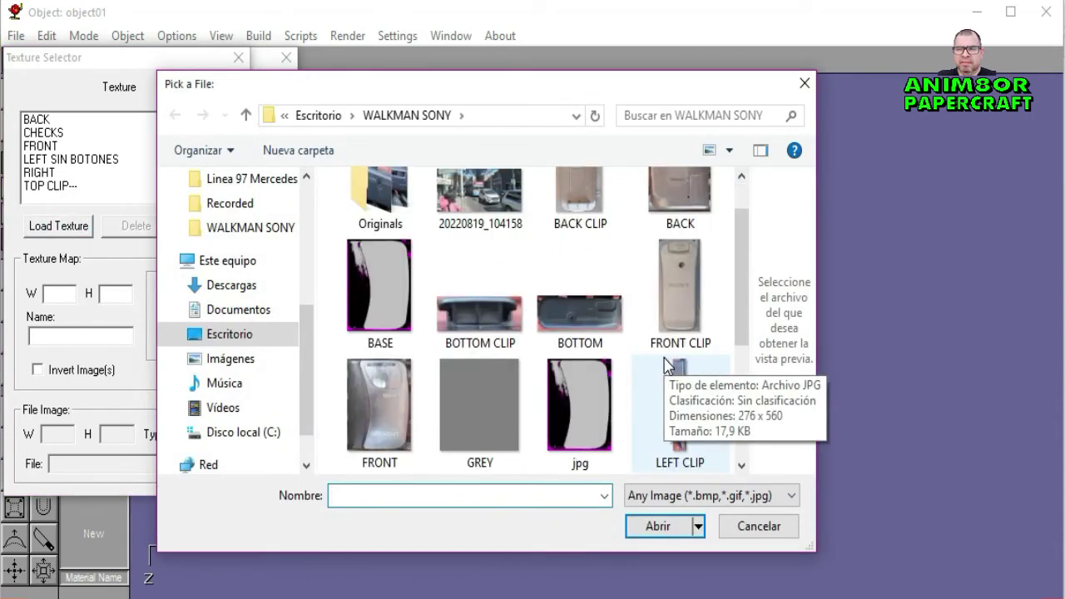
{"action": "scroll", "coordinate": [666, 366], "scroll_direction": "down", "scroll_amount": 2}
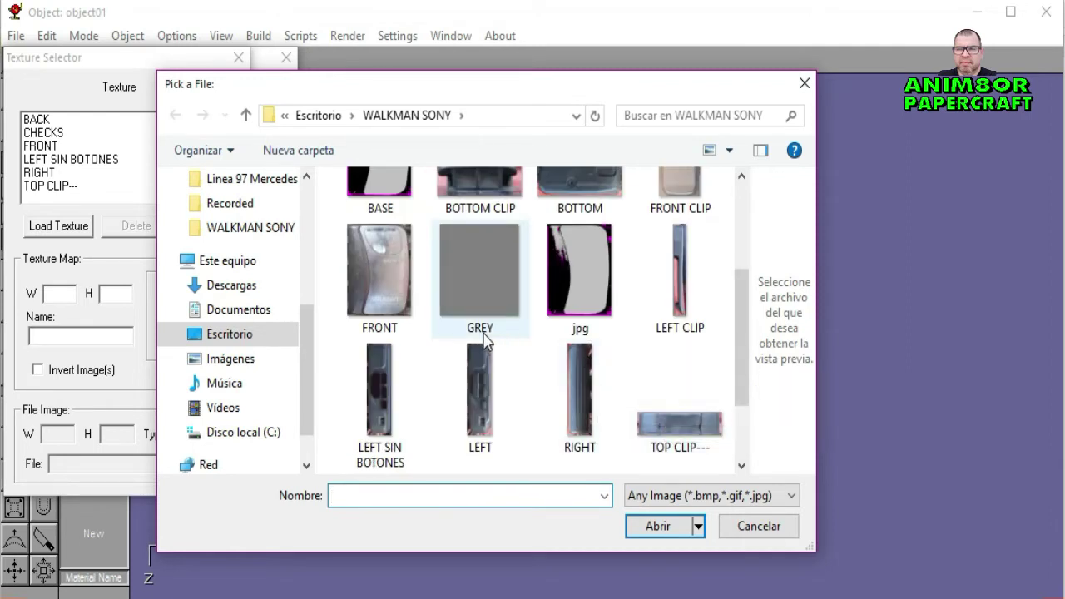
{"action": "scroll", "coordinate": [485, 341], "scroll_direction": "down", "scroll_amount": 1}
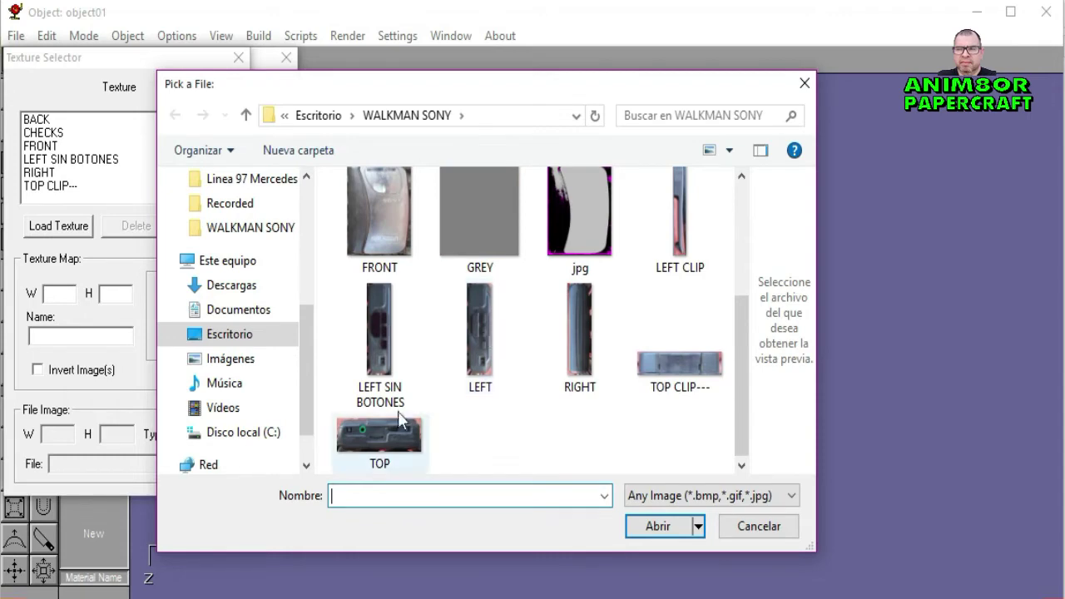
{"action": "left_click", "coordinate": [380, 437]}
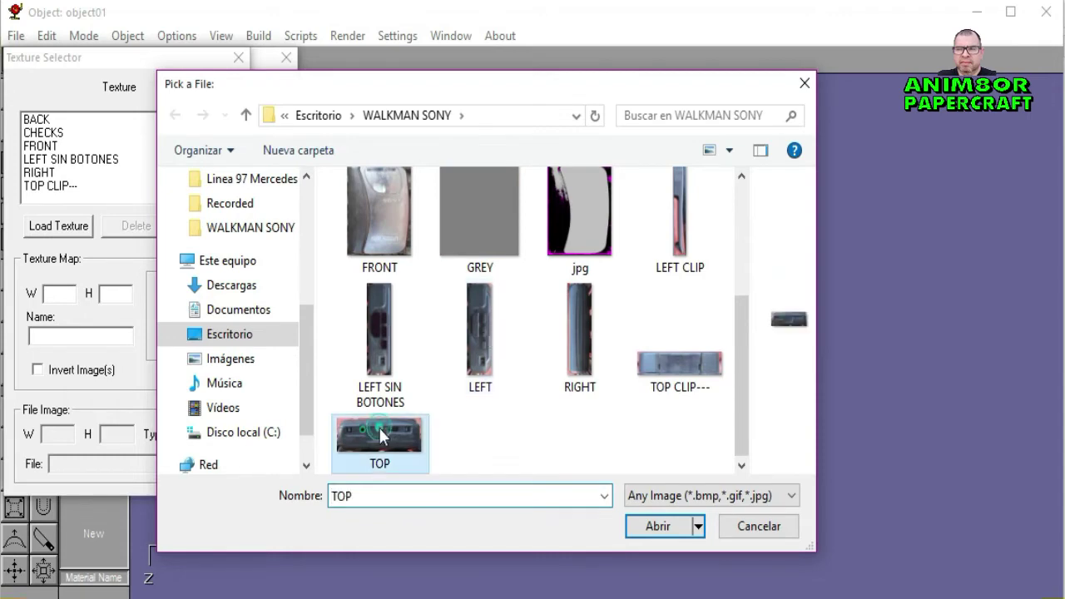
{"action": "left_click", "coordinate": [673, 533]}
{"action": "scroll", "coordinate": [91, 171], "scroll_direction": "down", "scroll_amount": 1}
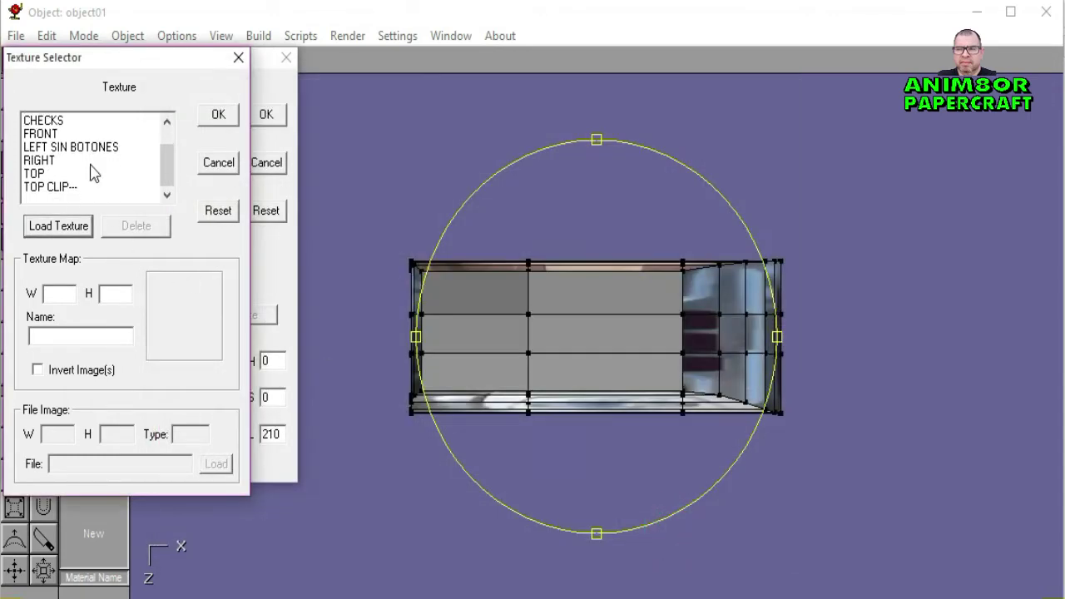
{"action": "left_click", "coordinate": [35, 173]}
{"action": "left_click", "coordinate": [216, 115]}
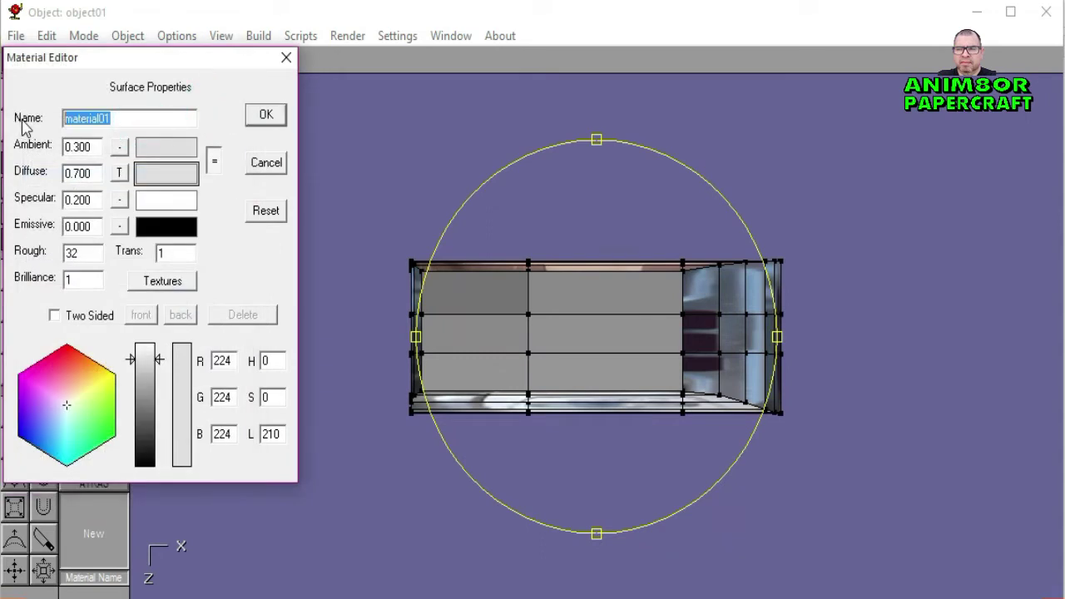
Step: Name the material ARRIBA and apply it to the selected top faces
{"action": "type", "text": "TOP"}
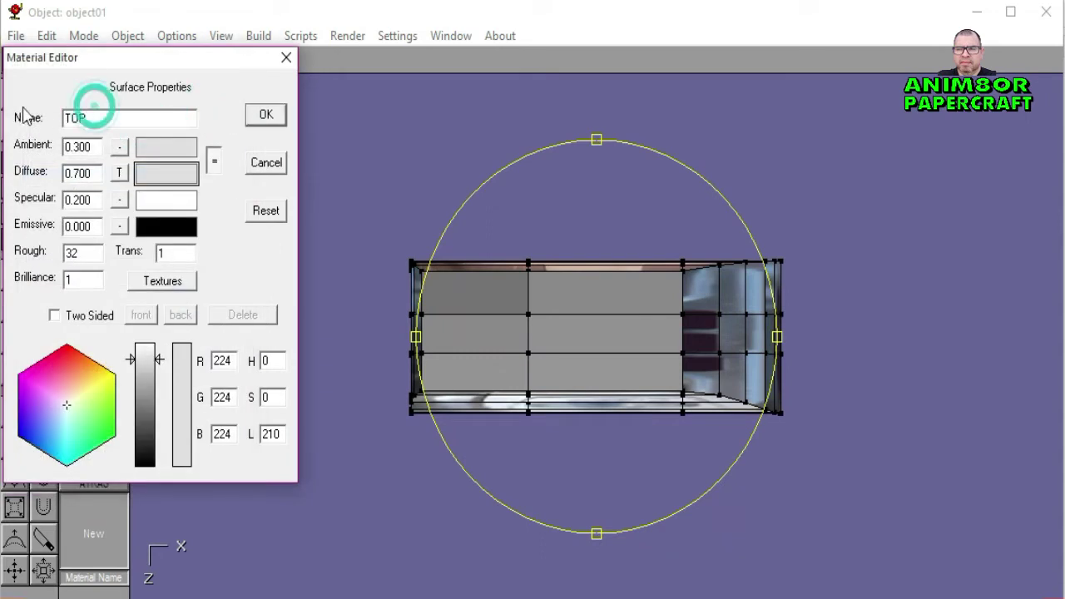
{"action": "left_click_drag", "start_coordinate": [87, 118], "coordinate": [30, 120]}
{"action": "type", "text": "ARRIBA"}
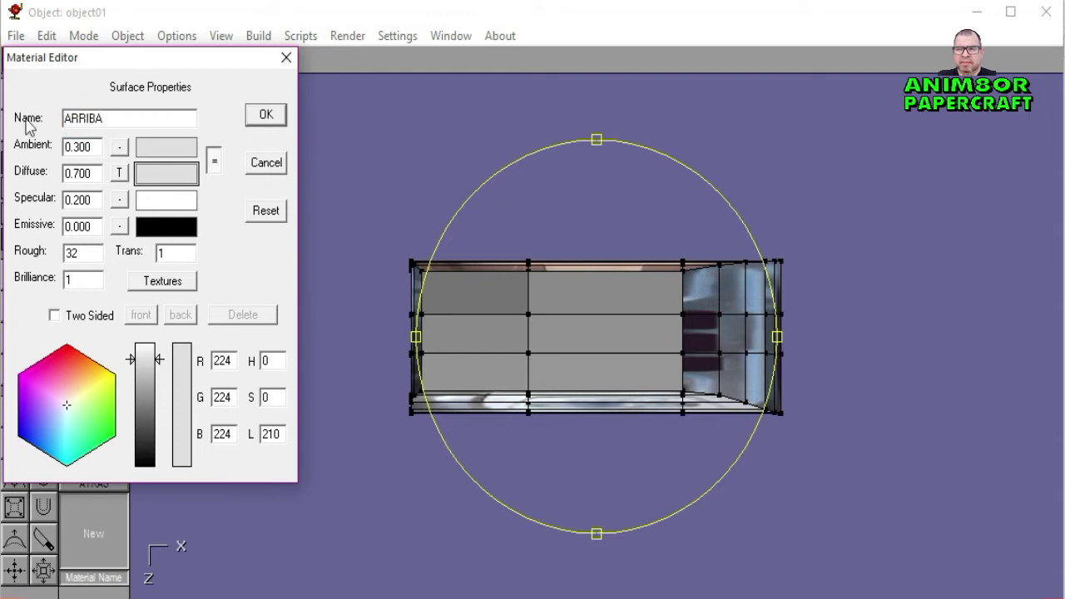
{"action": "left_click", "coordinate": [263, 117]}
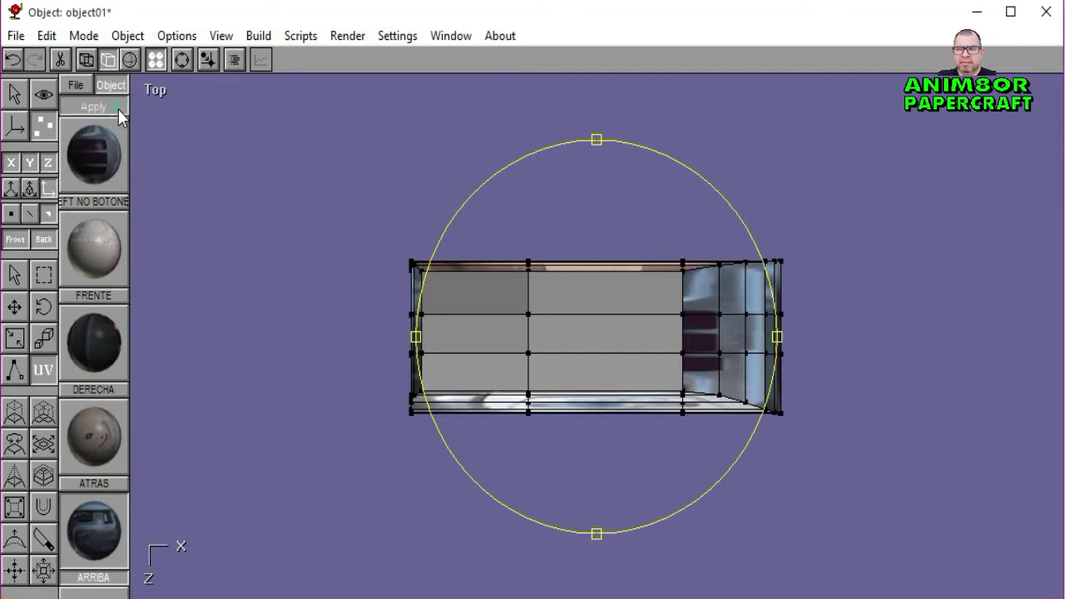
{"action": "left_click", "coordinate": [118, 109]}
Step: Fit the TOP photo's UV mapping to the outline of the model's top side, and deselect the faces
{"action": "mouse_move", "coordinate": [591, 342]}
{"action": "left_mouse_down"}
{"action": "mouse_move", "coordinate": [580, 340]}
{"action": "mouse_move", "coordinate": [591, 334]}
{"action": "mouse_move", "coordinate": [589, 345]}
{"action": "mouse_move", "coordinate": [604, 324]}
{"action": "mouse_move", "coordinate": [606, 364]}
{"action": "mouse_move", "coordinate": [609, 327]}
{"action": "mouse_move", "coordinate": [595, 327]}
{"action": "mouse_move", "coordinate": [604, 327]}
{"action": "left_mouse_up"}
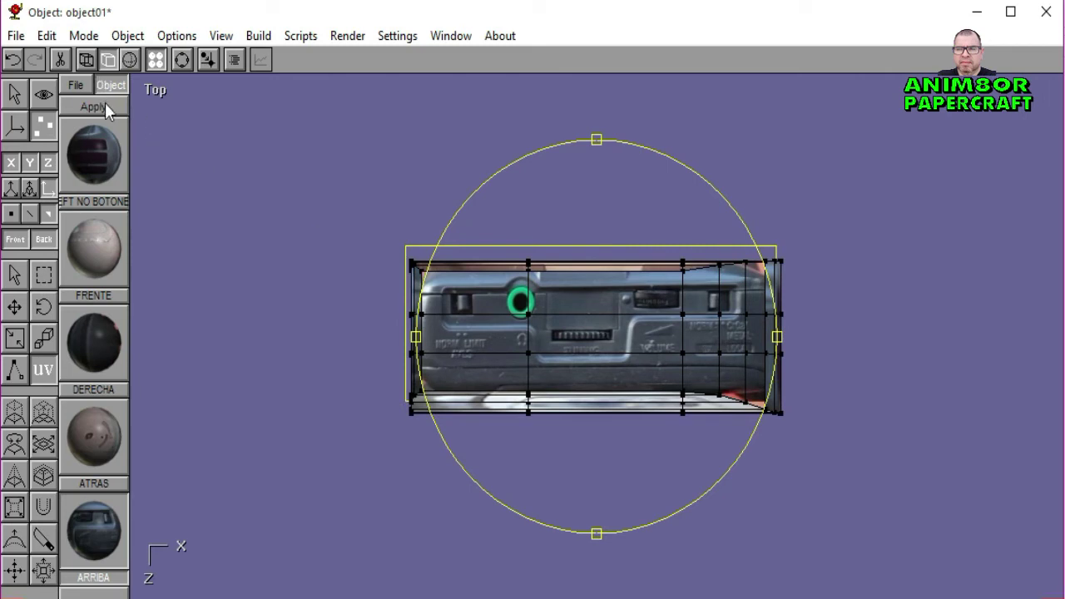
{"action": "left_click", "coordinate": [17, 277]}
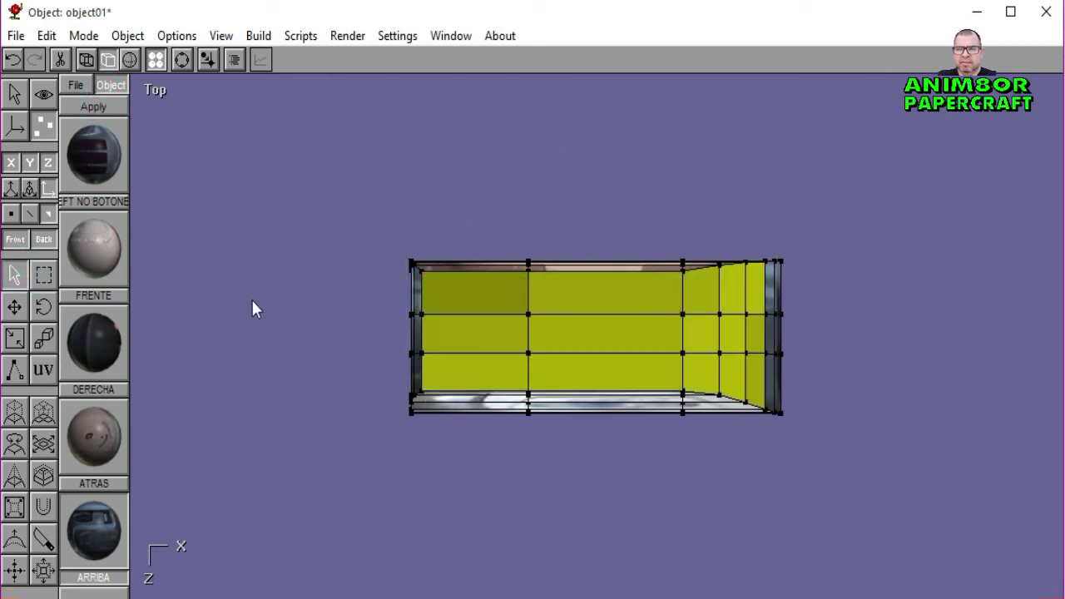
{"action": "left_click", "coordinate": [251, 299]}
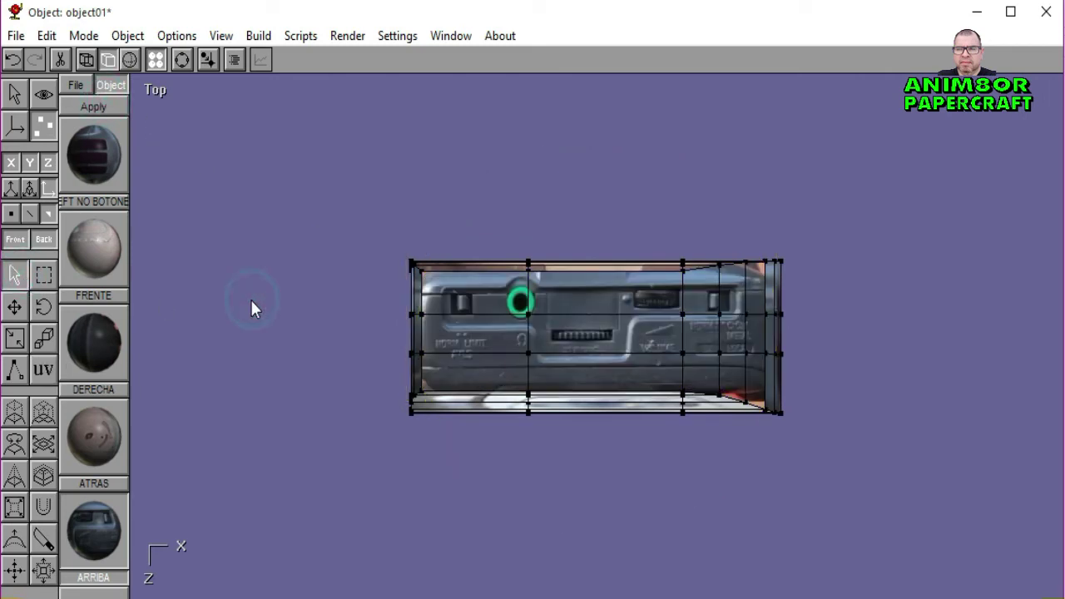
Step: Examine the textured top side and its edges in smooth display by tilting the model slightly
{"action": "left_click", "coordinate": [129, 65]}
{"action": "left_click", "coordinate": [182, 60]}
{"action": "left_click_drag", "start_coordinate": [326, 188], "coordinate": [491, 279]}
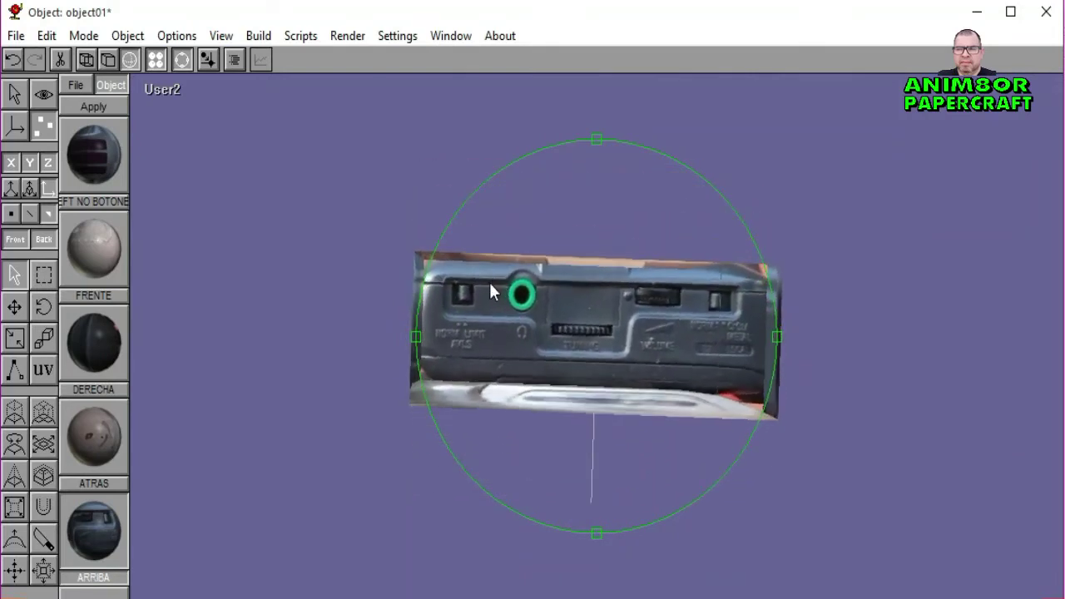
{"action": "left_click_drag", "start_coordinate": [495, 279], "coordinate": [487, 281]}
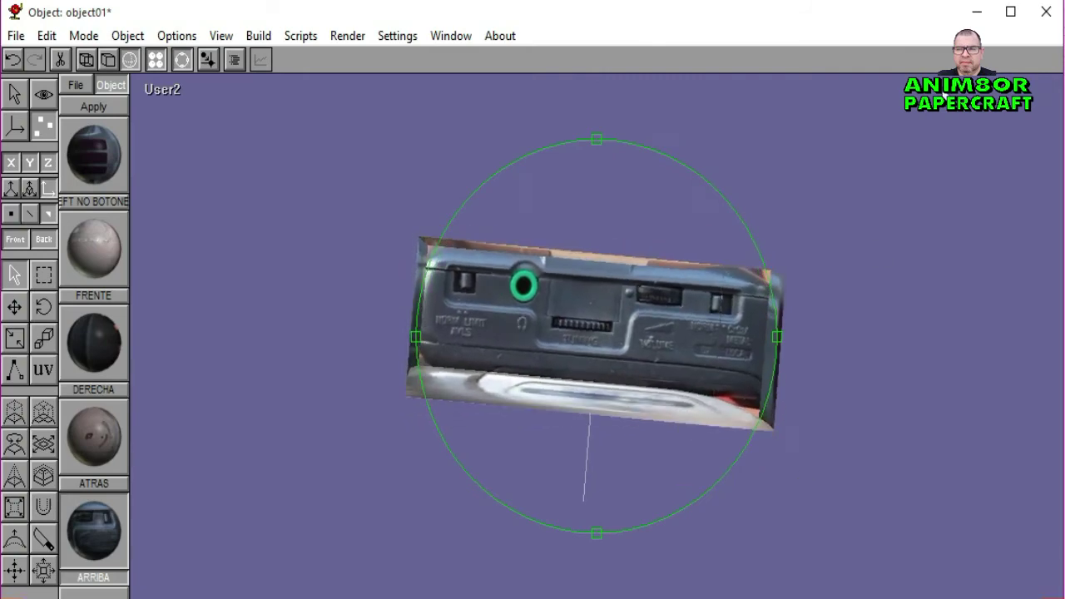
Step: Switch to the WALKMAN SONY folder and open the TOP photo in Paint for rectangular selection
{"action": "left_click", "coordinate": [977, 13]}
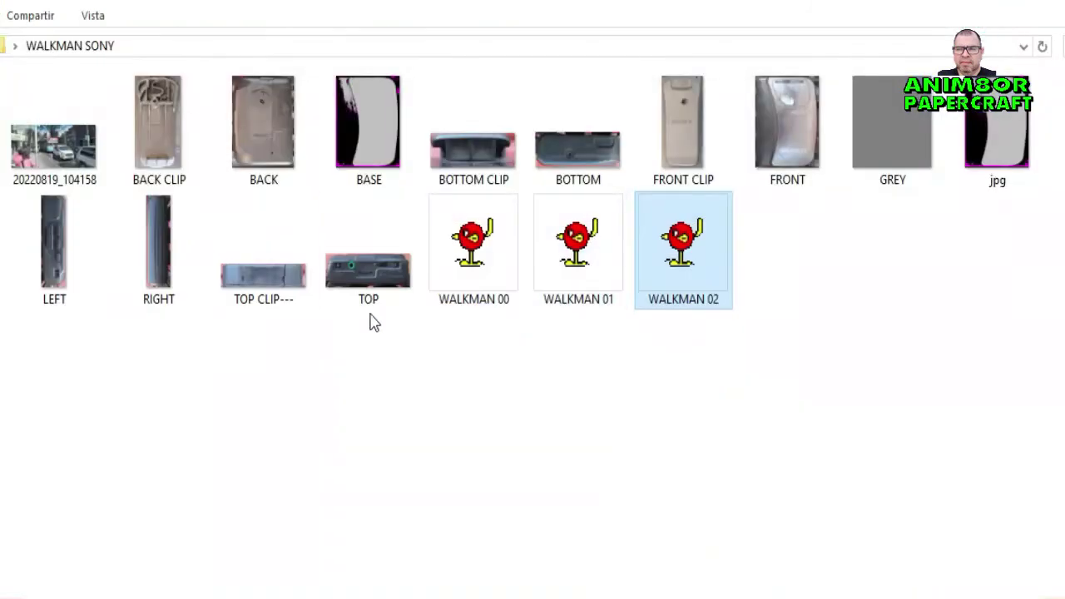
{"action": "right_click", "coordinate": [366, 287]}
{"action": "mouse_move", "coordinate": [559, 382]}
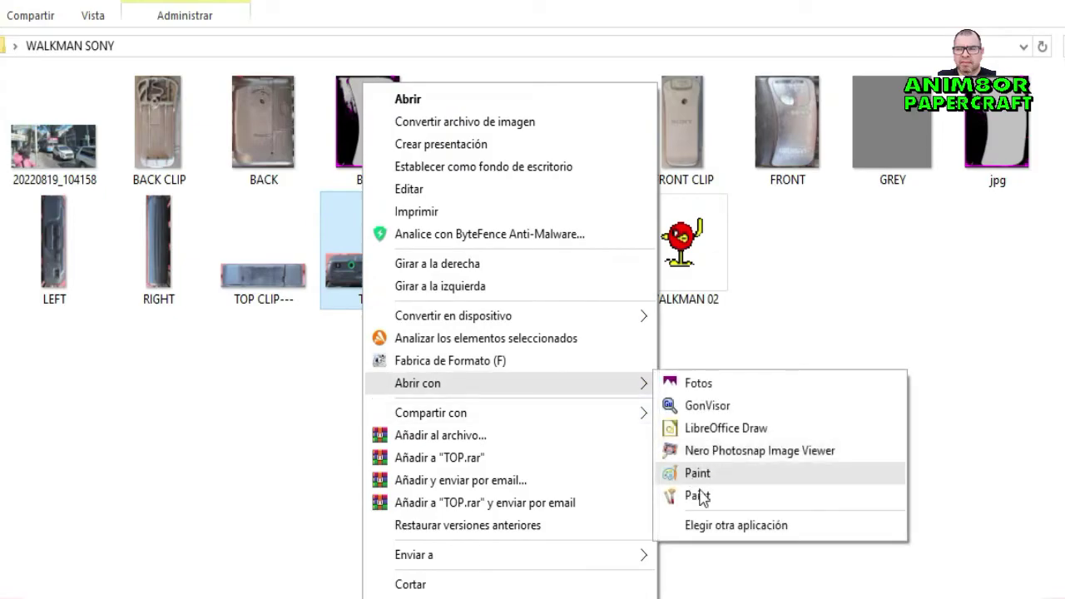
{"action": "left_click", "coordinate": [702, 494]}
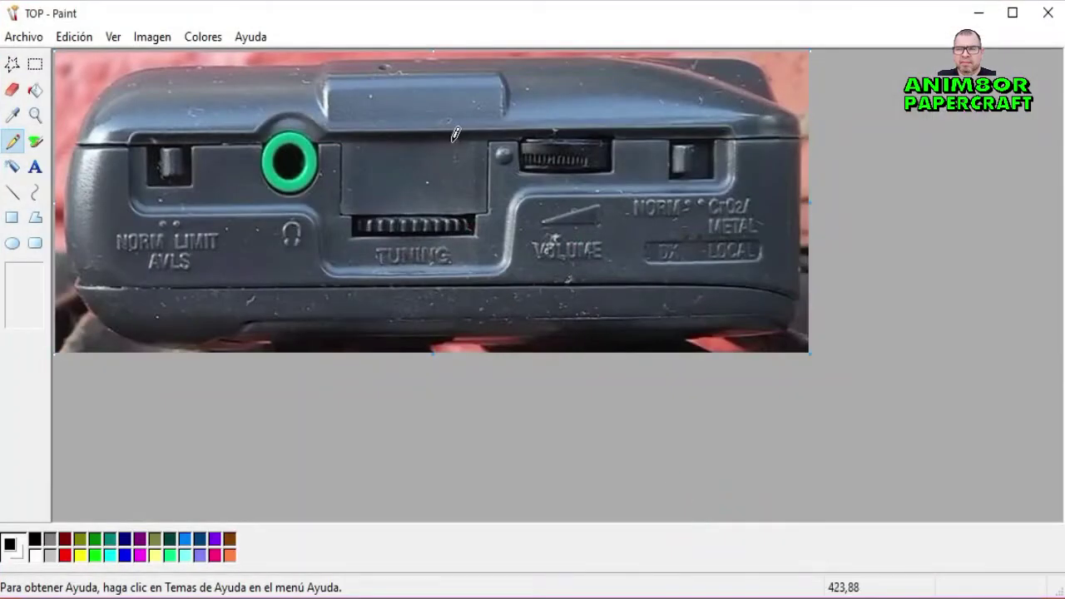
{"action": "left_click", "coordinate": [35, 64]}
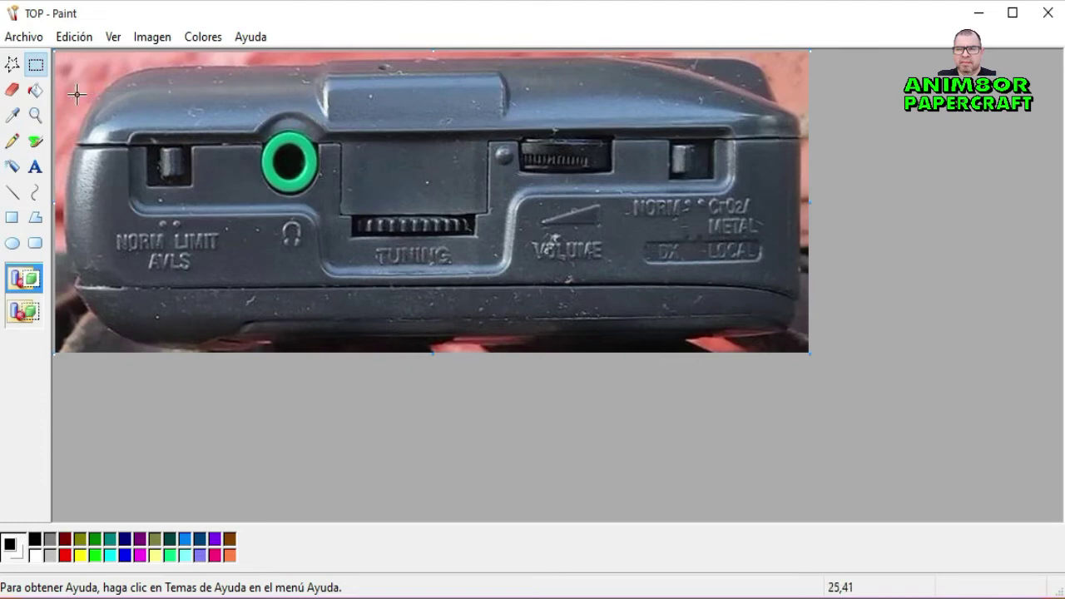
Step: Try stretching a thin full-width strip of the casing's upper part upward in the TOP photo, and undo the stretch
{"action": "left_click_drag", "start_coordinate": [66, 94], "coordinate": [795, 105]}
{"action": "left_click", "coordinate": [785, 130]}
{"action": "left_click_drag", "start_coordinate": [66, 94], "coordinate": [815, 104]}
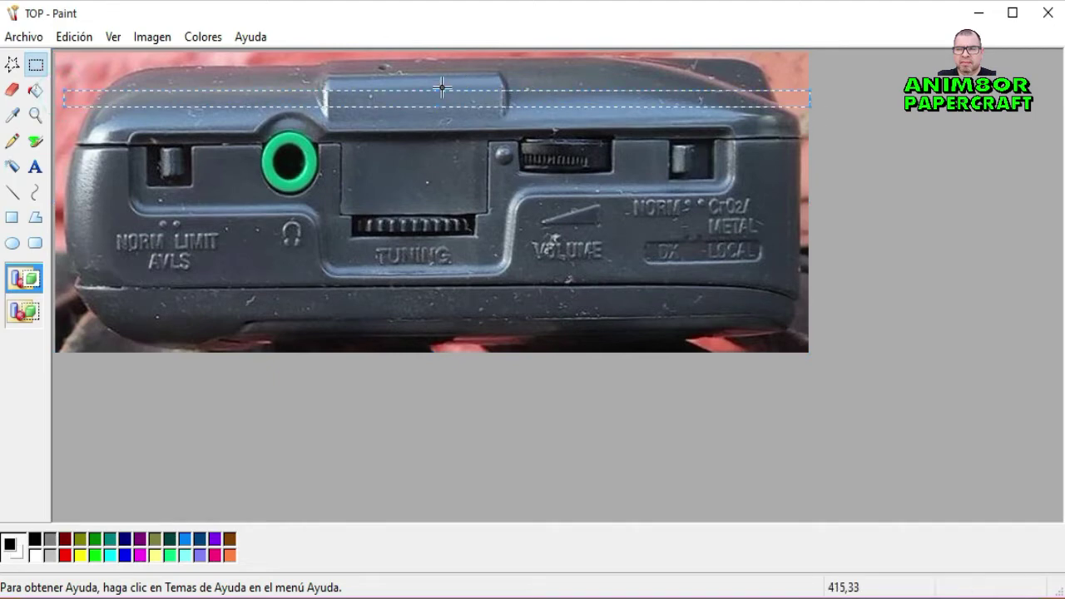
{"action": "left_click_drag", "start_coordinate": [439, 92], "coordinate": [438, 69]}
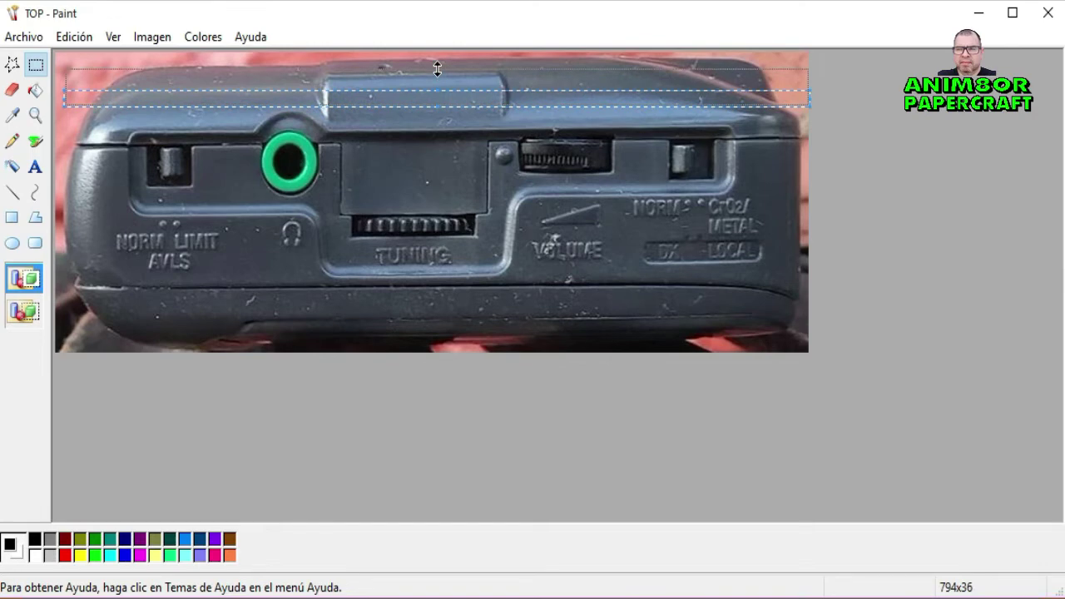
{"action": "left_click_drag", "start_coordinate": [437, 69], "coordinate": [437, 69]}
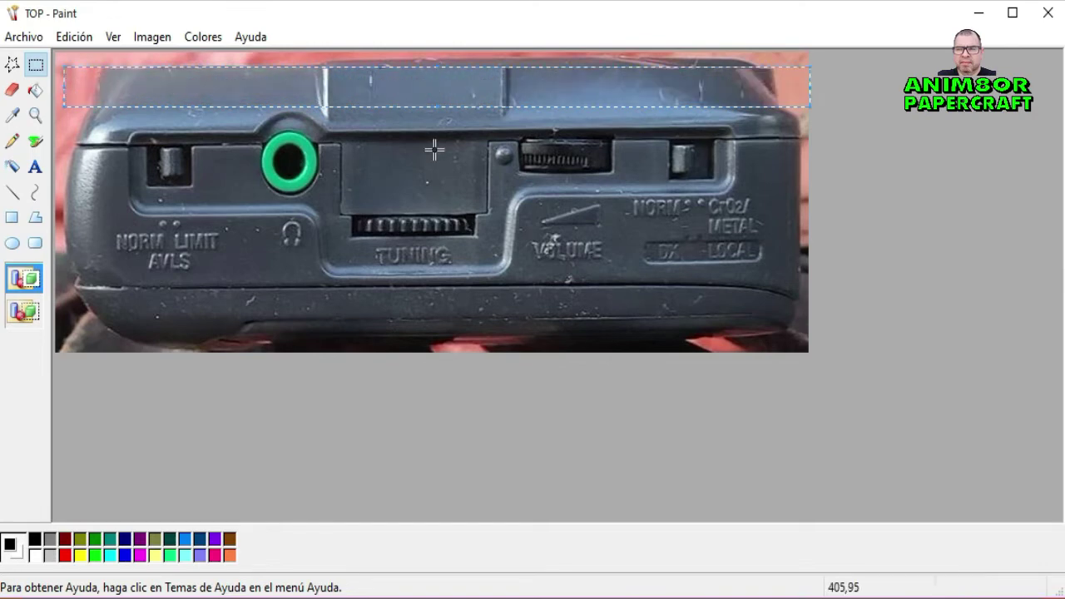
{"action": "left_click", "coordinate": [433, 149]}
{"action": "left_click", "coordinate": [75, 37]}
{"action": "left_click", "coordinate": [98, 60]}
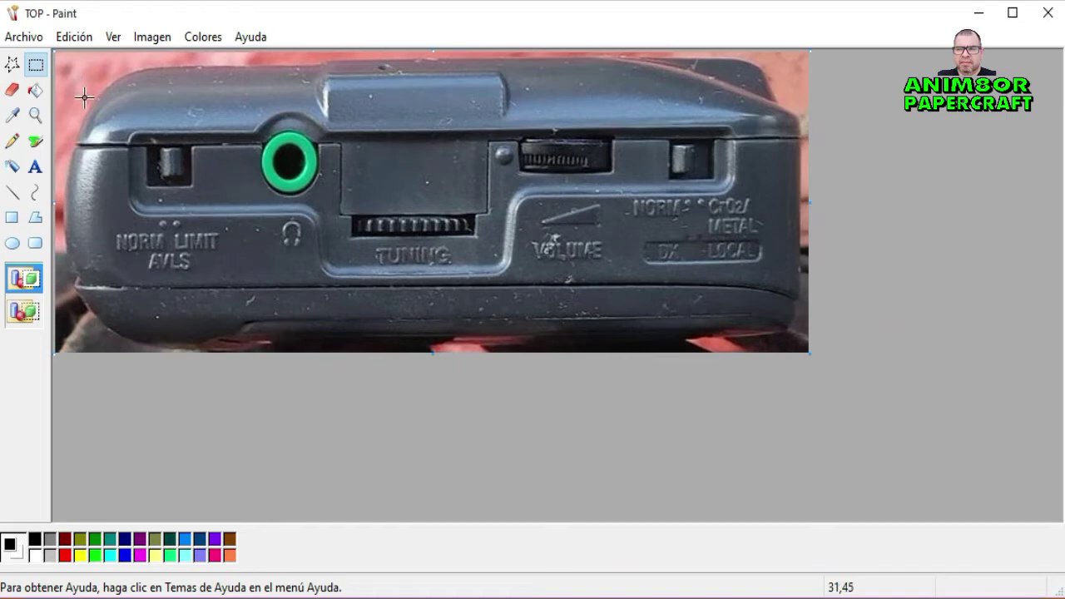
Step: Stretch a thin full-width strip near the casing's upper edge up to the photo's border, covering the red background
{"action": "left_click_drag", "start_coordinate": [84, 94], "coordinate": [804, 83]}
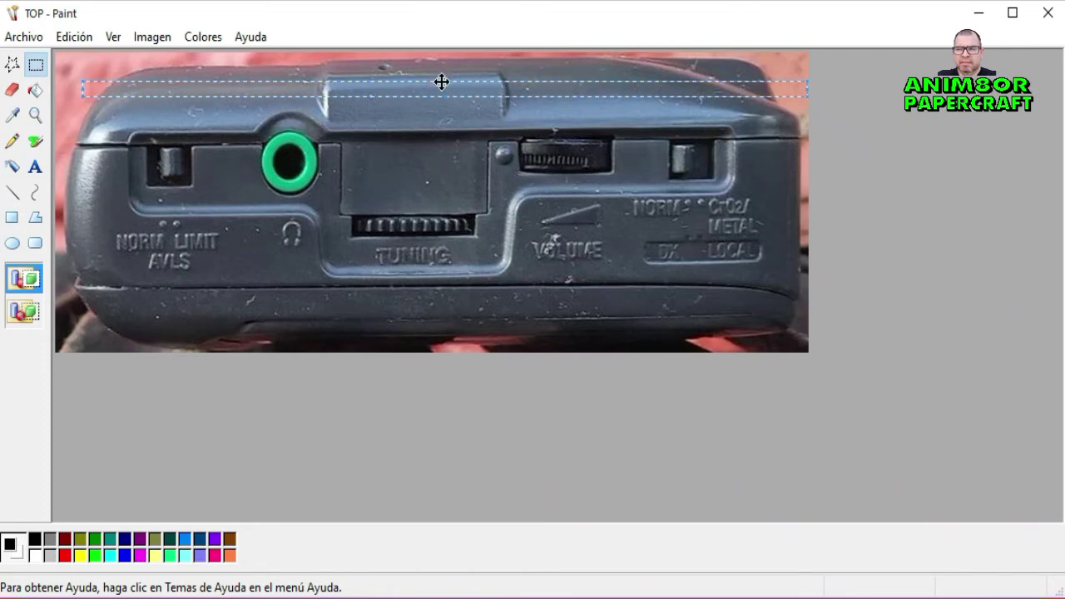
{"action": "left_click_drag", "start_coordinate": [443, 80], "coordinate": [442, 50]}
{"action": "left_click", "coordinate": [479, 171]}
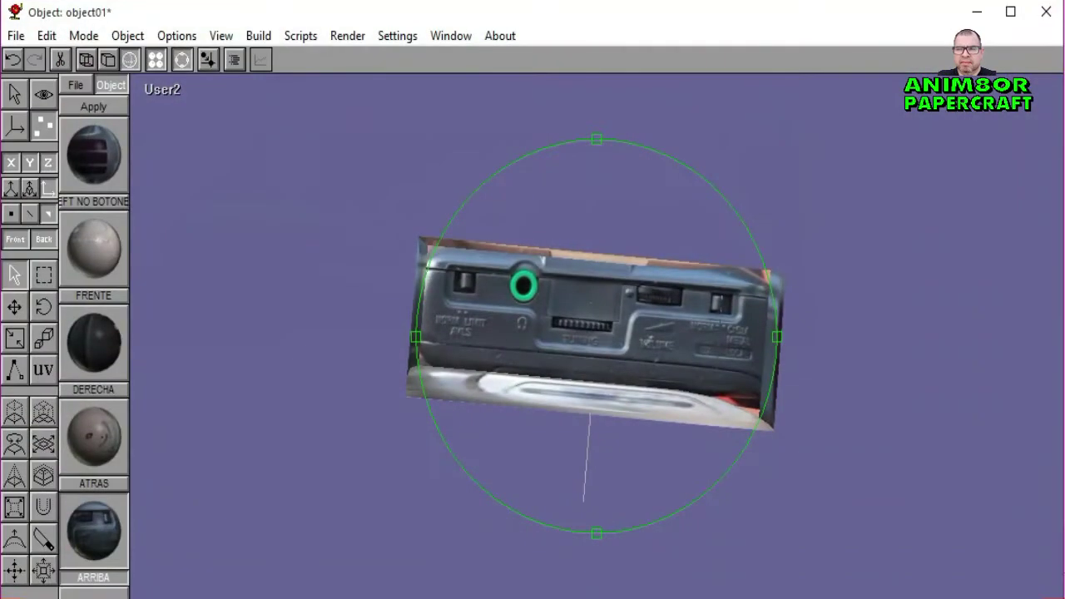
Step: Cover the background below the casing's lower-left corner in the TOP photo with a filled rectangle in a colour picked from the casing
{"action": "left_click_drag", "start_coordinate": [511, 379], "coordinate": [531, 351]}
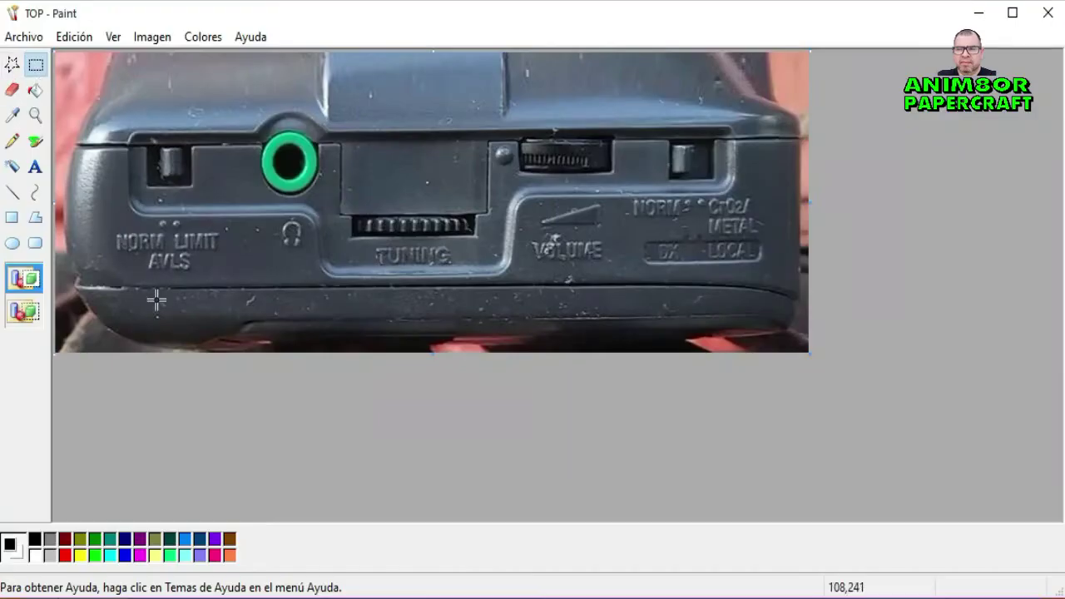
{"action": "left_click_drag", "start_coordinate": [149, 293], "coordinate": [194, 342]}
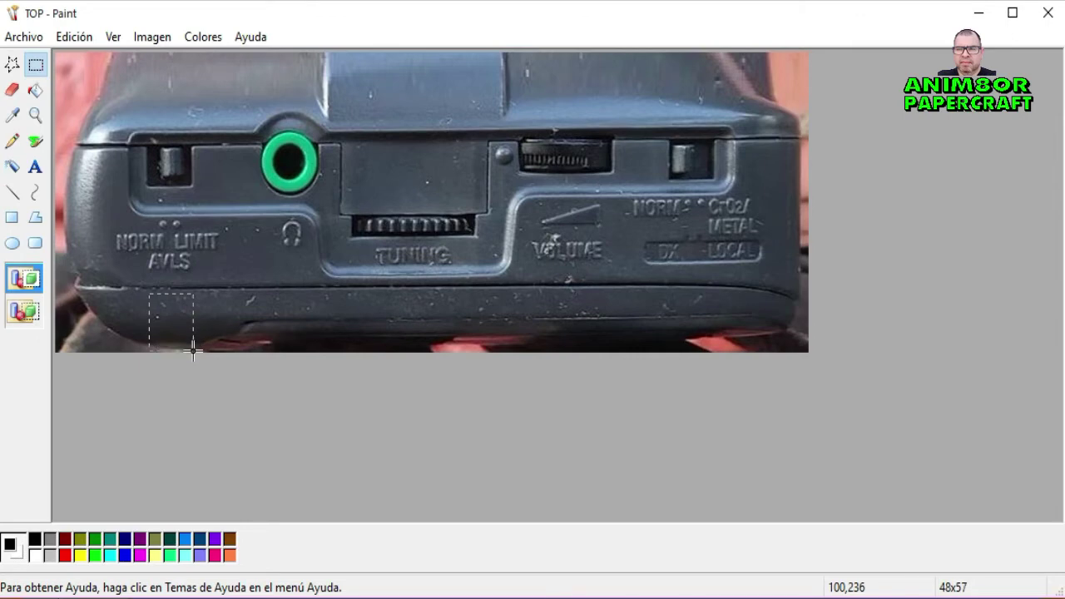
{"action": "left_click", "coordinate": [215, 349]}
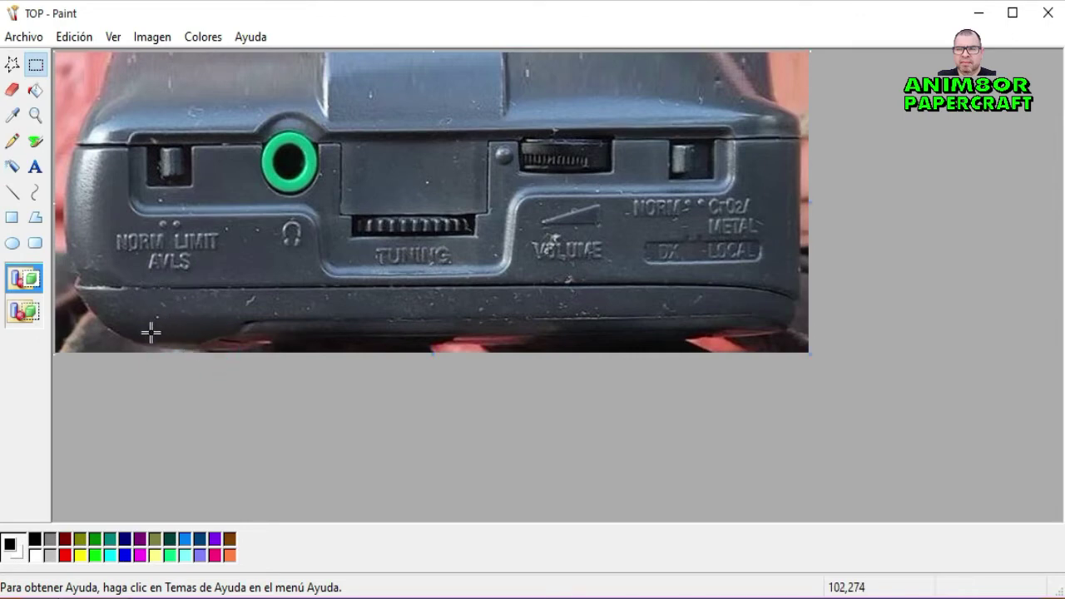
{"action": "left_click", "coordinate": [12, 141]}
{"action": "left_click", "coordinate": [165, 332]}
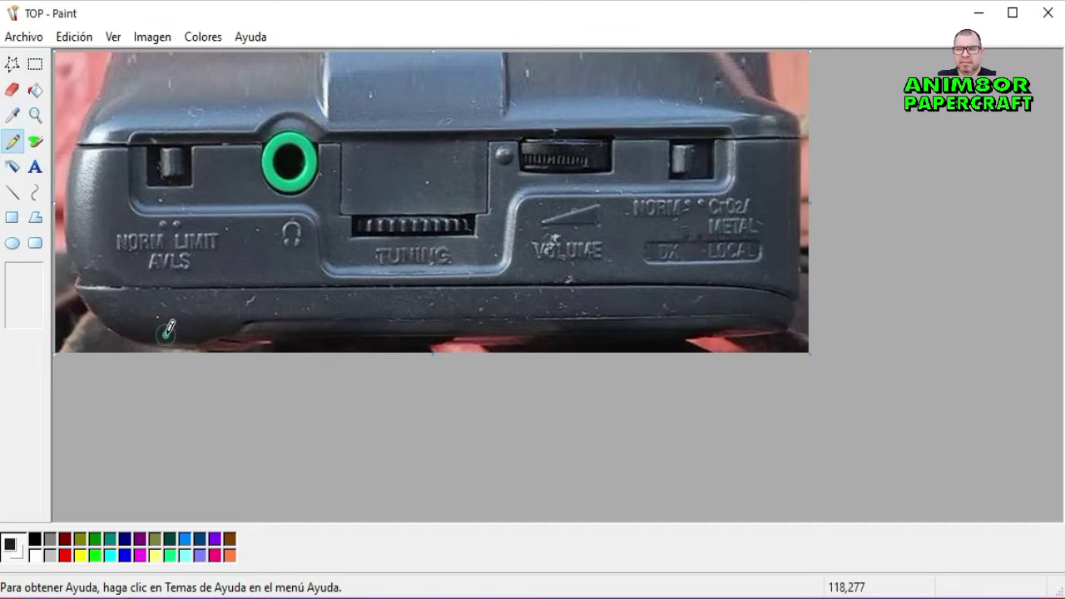
{"action": "left_click", "coordinate": [12, 218]}
{"action": "left_click", "coordinate": [24, 315]}
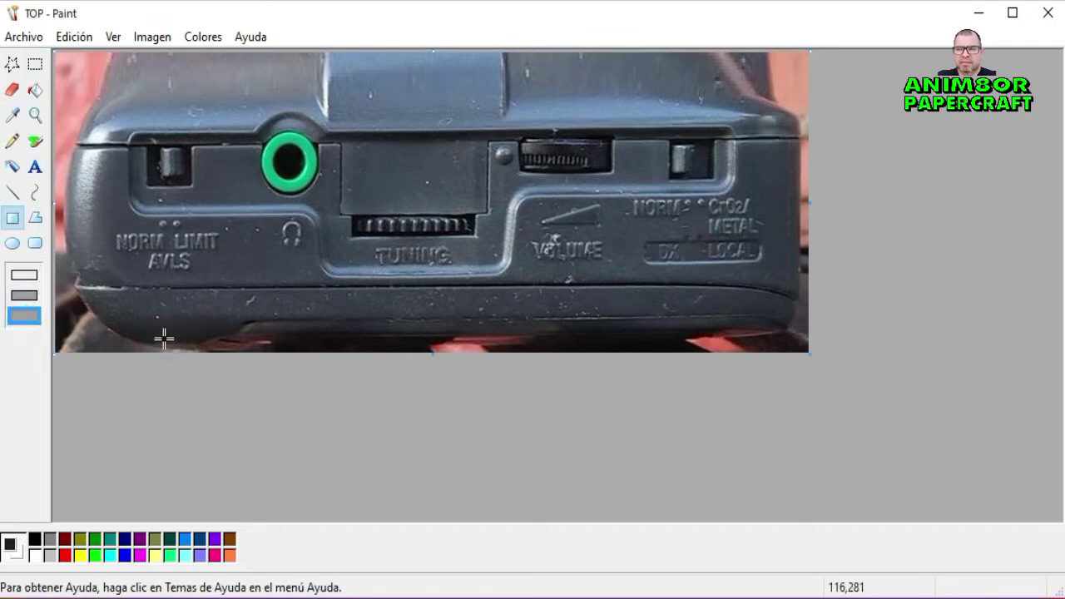
{"action": "left_click_drag", "start_coordinate": [142, 340], "coordinate": [208, 337]}
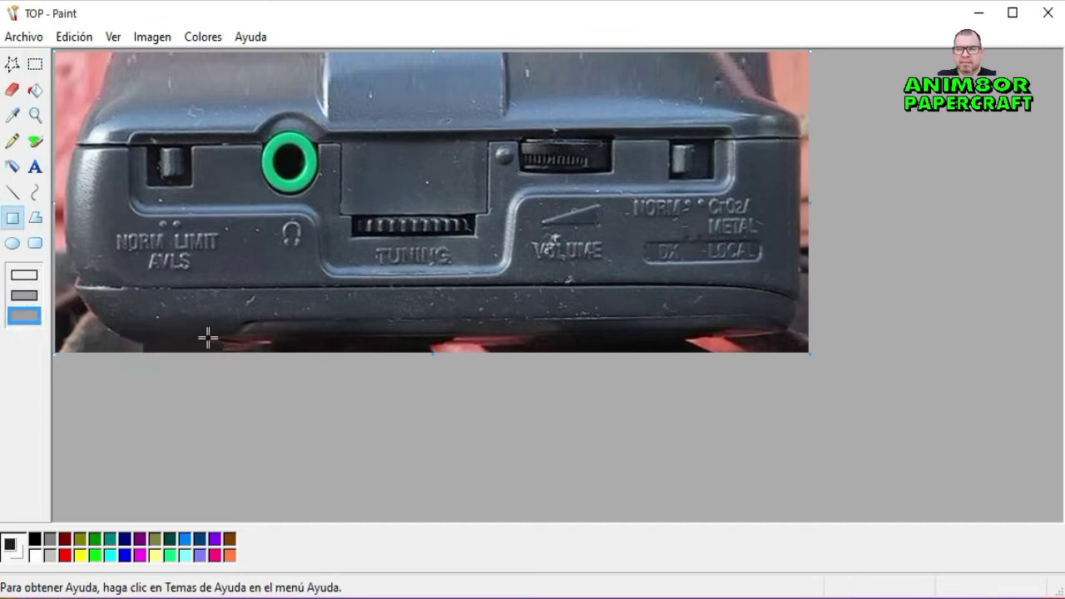
Step: Stretch two pieces of the casing's lower-left corner out to the photo's left border, covering the background there
{"action": "left_click", "coordinate": [35, 64]}
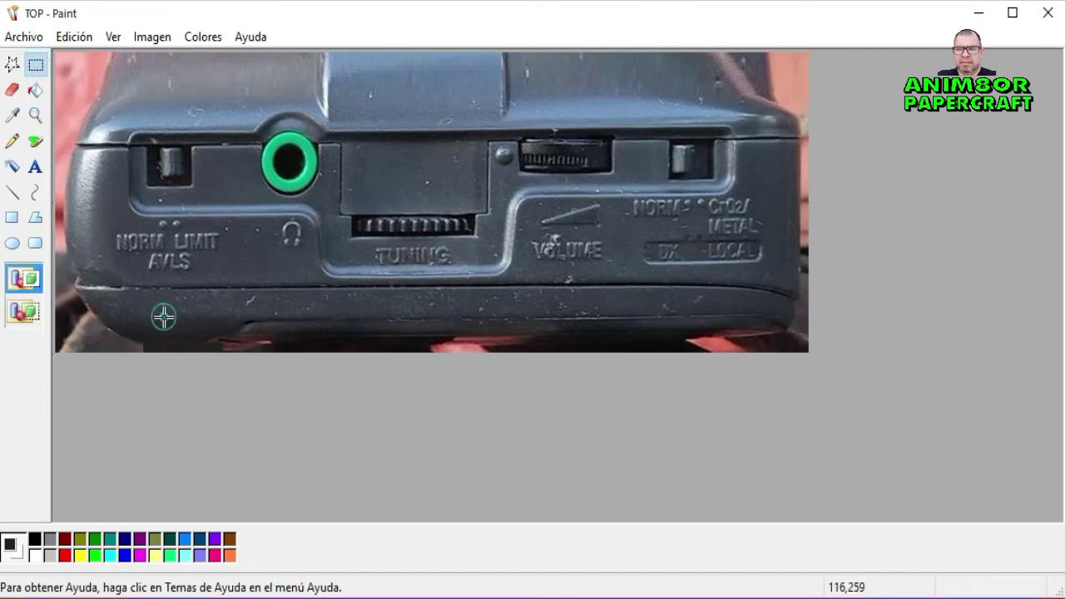
{"action": "left_click_drag", "start_coordinate": [163, 316], "coordinate": [58, 353]}
{"action": "left_click", "coordinate": [79, 297]}
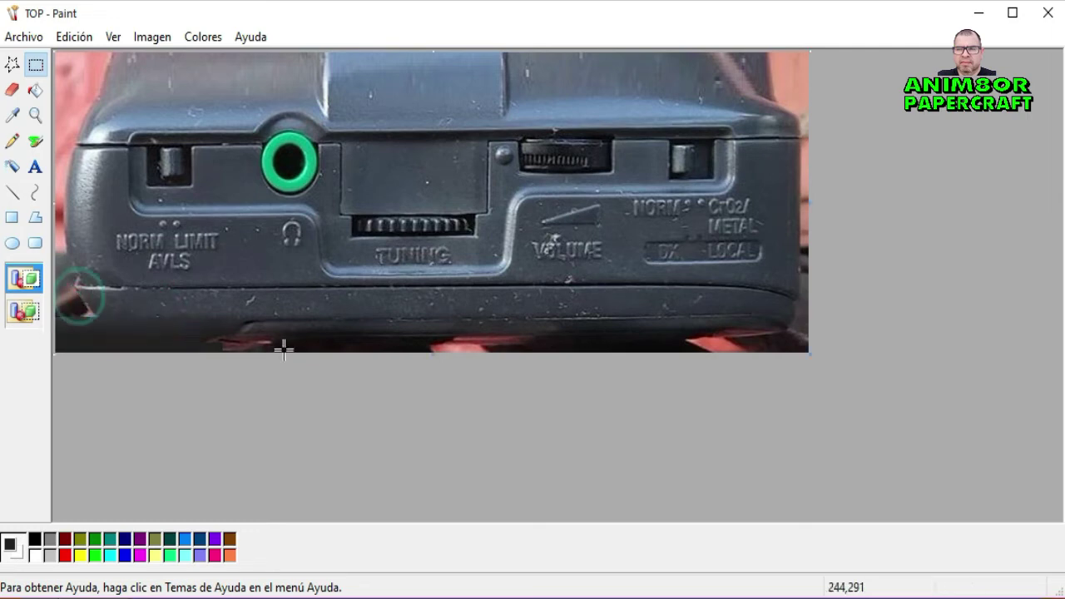
{"action": "left_click_drag", "start_coordinate": [100, 289], "coordinate": [53, 305]}
{"action": "left_click", "coordinate": [159, 316]}
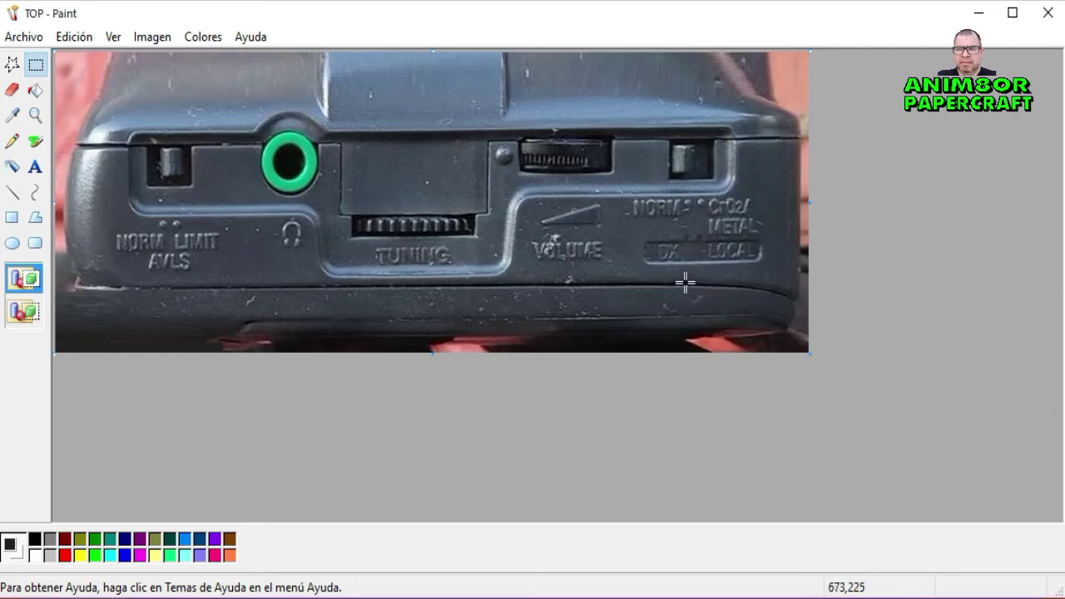
Step: Stretch the casing's lower-right corner to the photo's right border and cover the red area below with a filled dark rectangle in a picked colour
{"action": "left_click_drag", "start_coordinate": [687, 286], "coordinate": [807, 316]}
{"action": "left_click", "coordinate": [614, 317]}
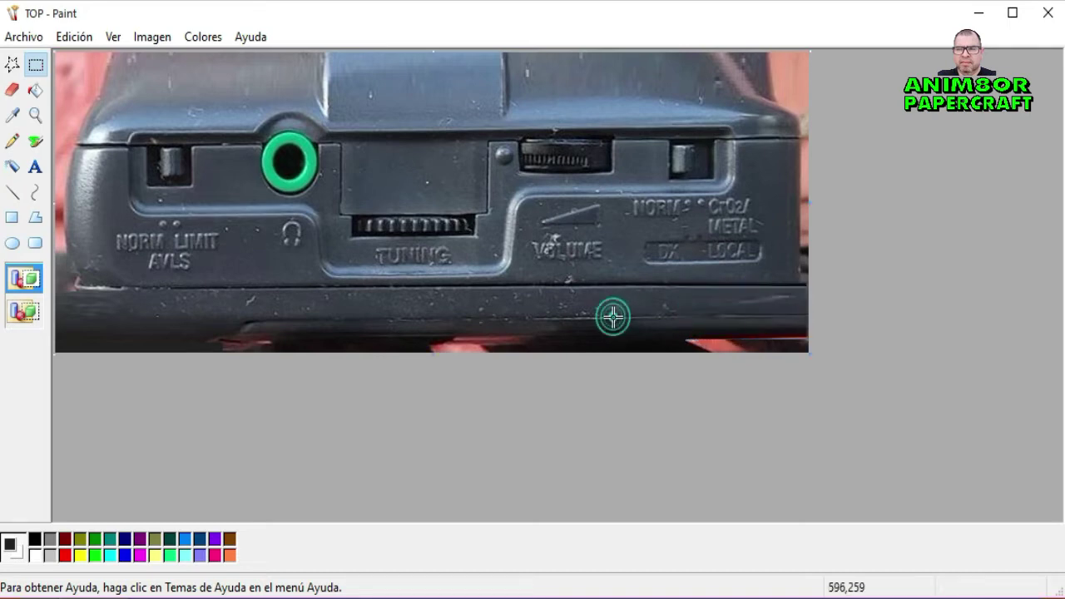
{"action": "left_click", "coordinate": [12, 115]}
{"action": "left_click", "coordinate": [12, 217]}
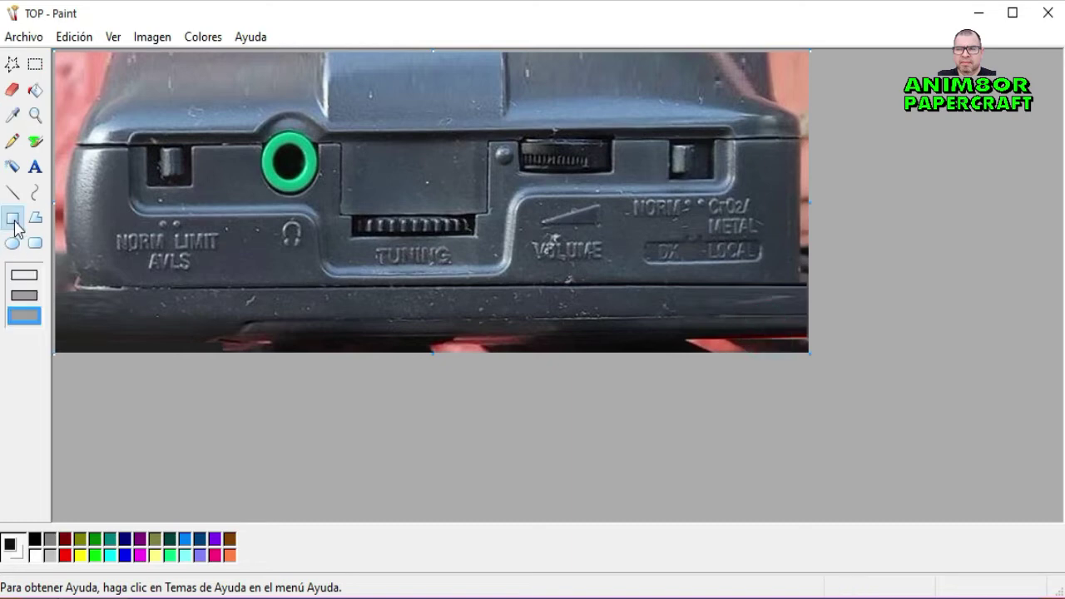
{"action": "left_click_drag", "start_coordinate": [671, 337], "coordinate": [815, 356]}
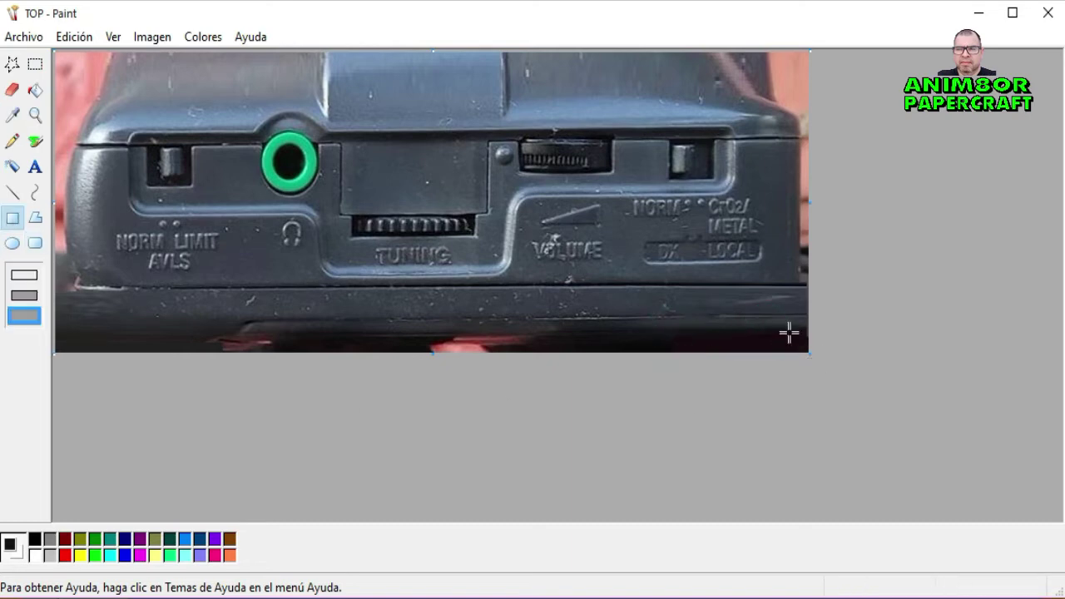
Step: Stretch narrow strips of the upper casing outward at the right and left sides of the TOP photo to cover the red background
{"action": "left_click", "coordinate": [35, 64]}
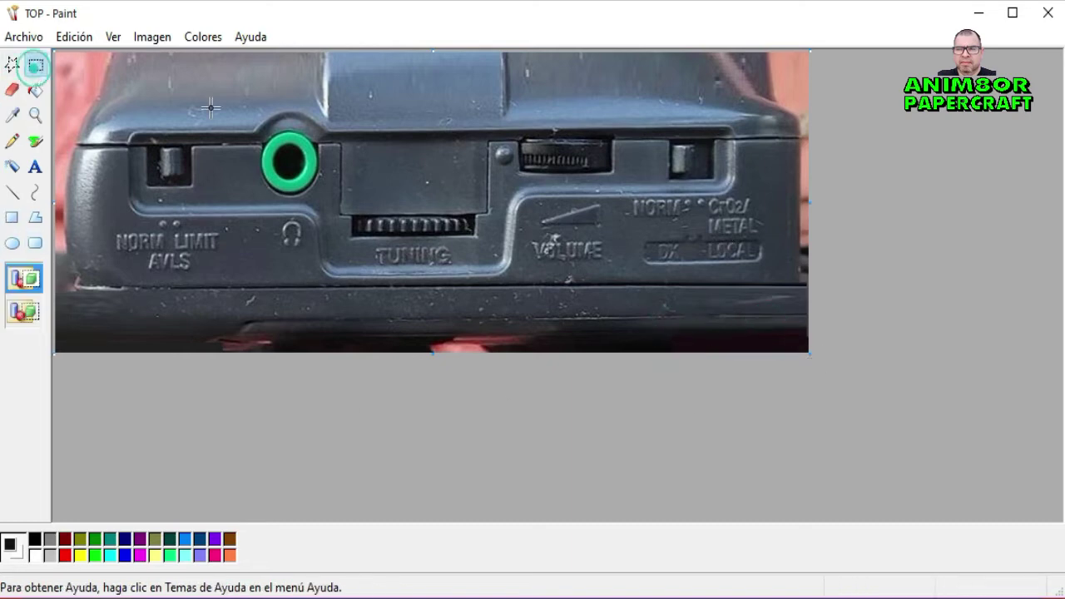
{"action": "left_click_drag", "start_coordinate": [708, 110], "coordinate": [714, 50]}
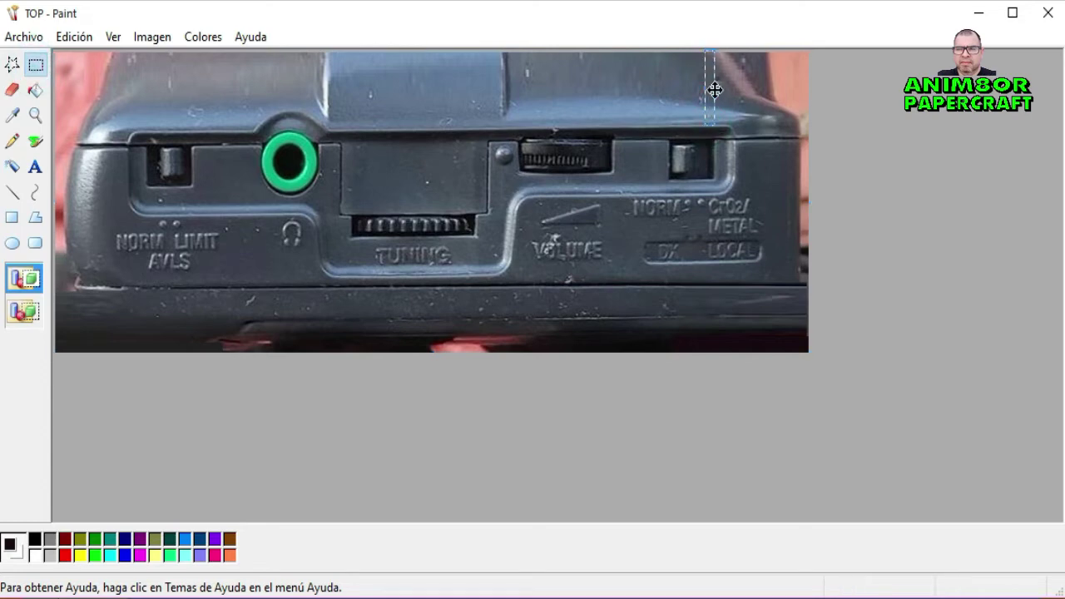
{"action": "left_click_drag", "start_coordinate": [716, 88], "coordinate": [806, 91]}
{"action": "left_click", "coordinate": [785, 172]}
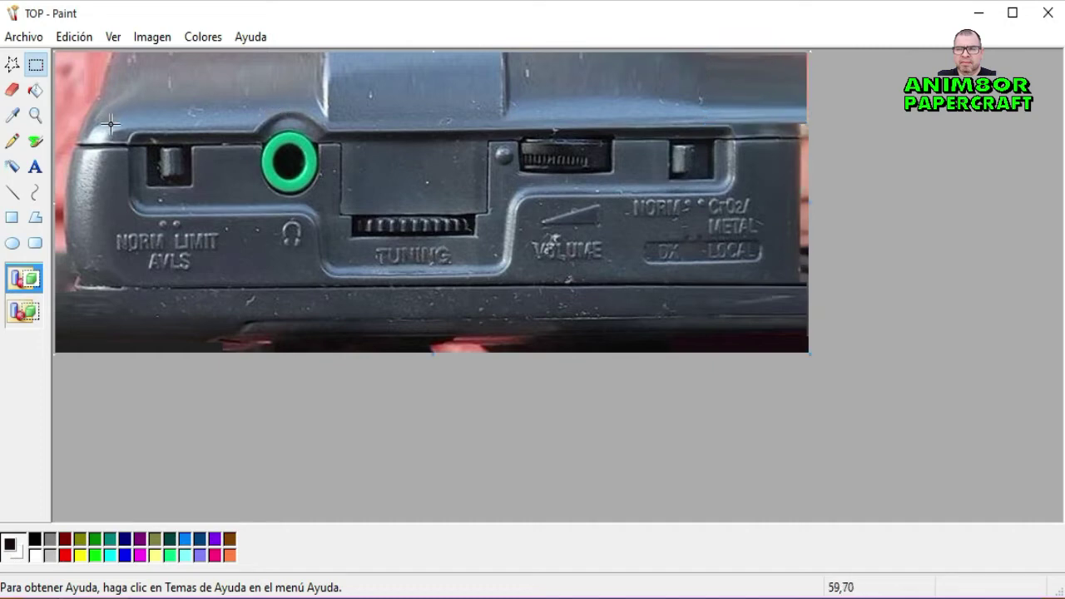
{"action": "left_click_drag", "start_coordinate": [109, 123], "coordinate": [134, 51]}
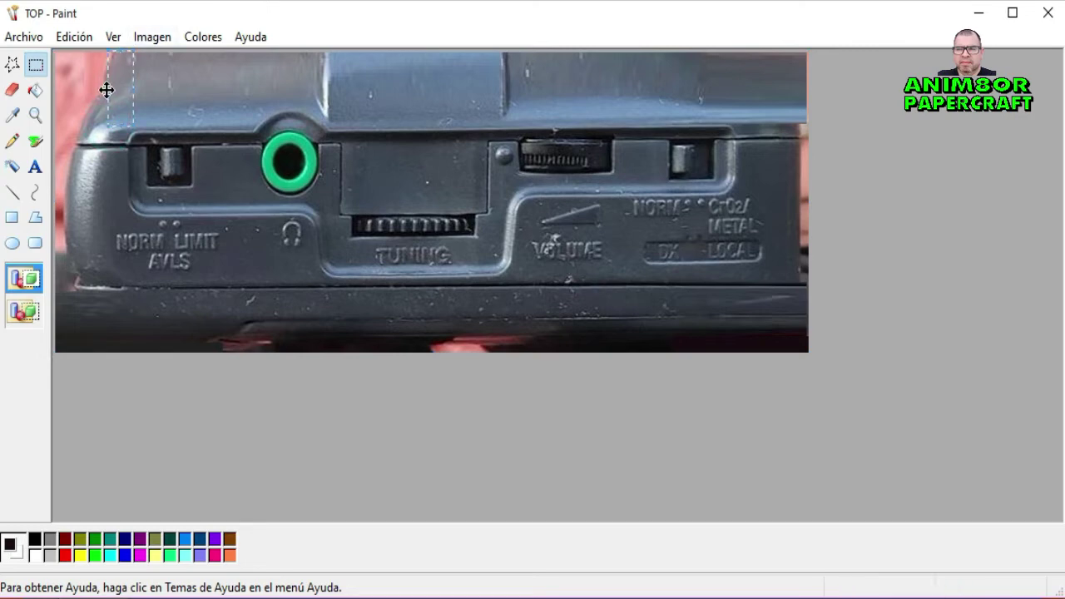
{"action": "left_click_drag", "start_coordinate": [109, 89], "coordinate": [76, 90]}
{"action": "left_click", "coordinate": [202, 91]}
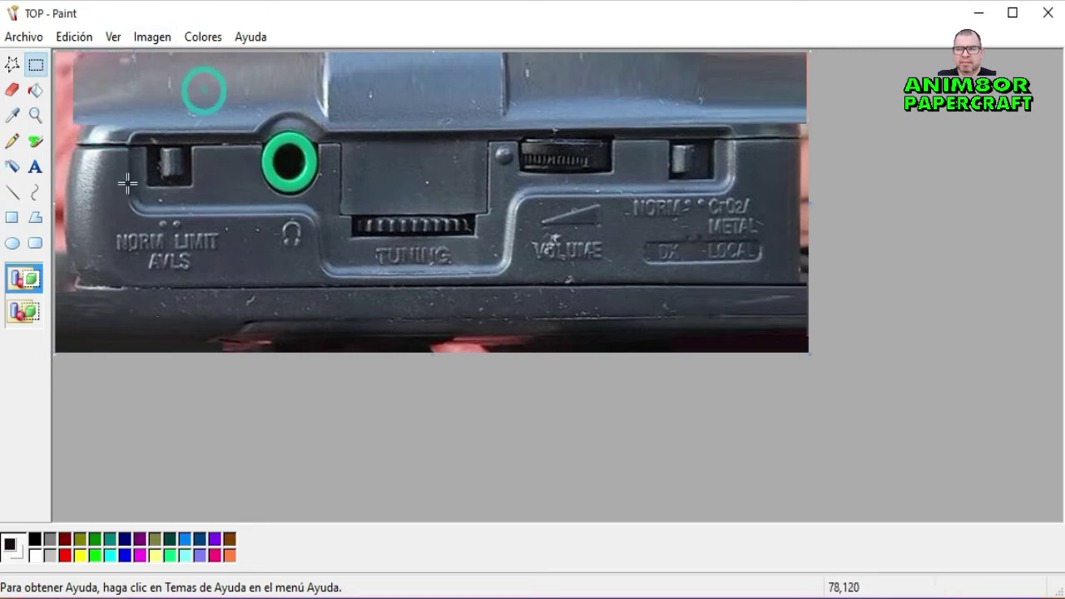
Step: Close the edited photo and the current model, and reopen the WALKMAN 02 project from the WALKMAN SONY folder
{"action": "left_click", "coordinate": [1048, 12]}
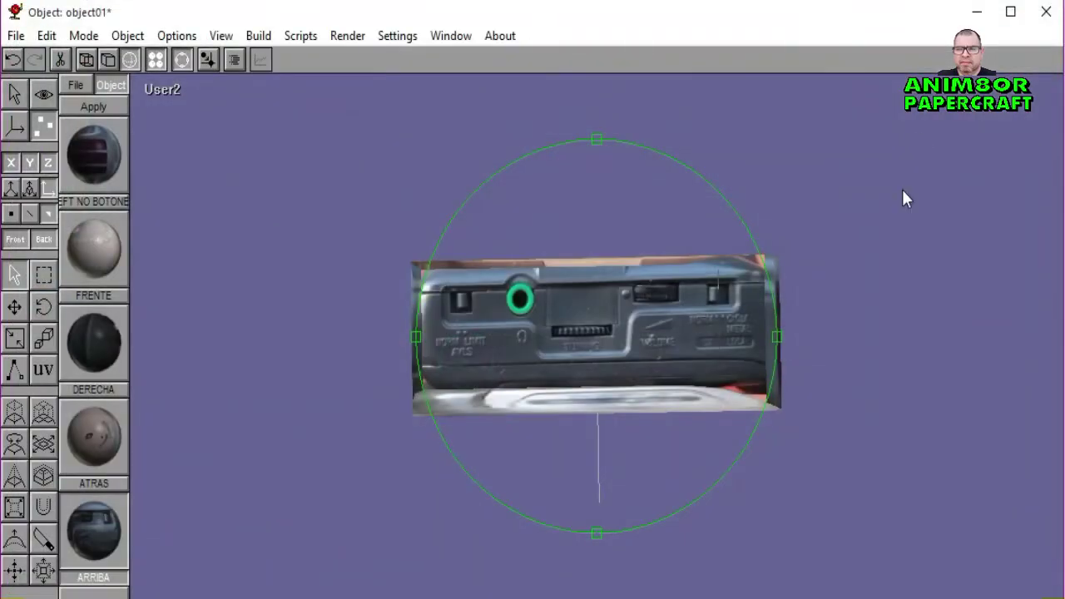
{"action": "left_click", "coordinate": [1046, 12]}
{"action": "left_click", "coordinate": [453, 429]}
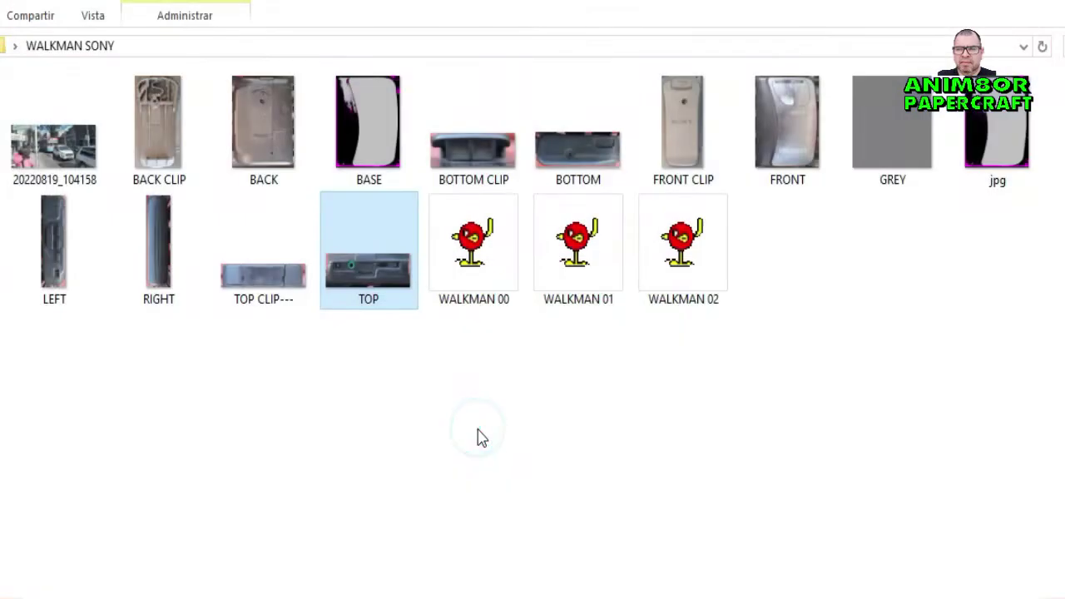
{"action": "double_click", "coordinate": [681, 250]}
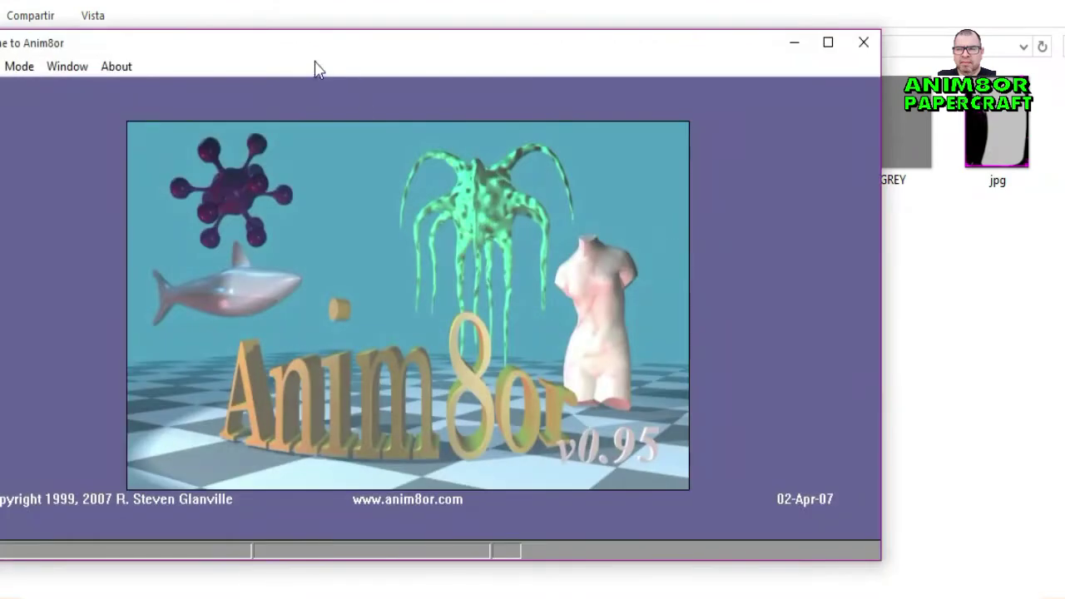
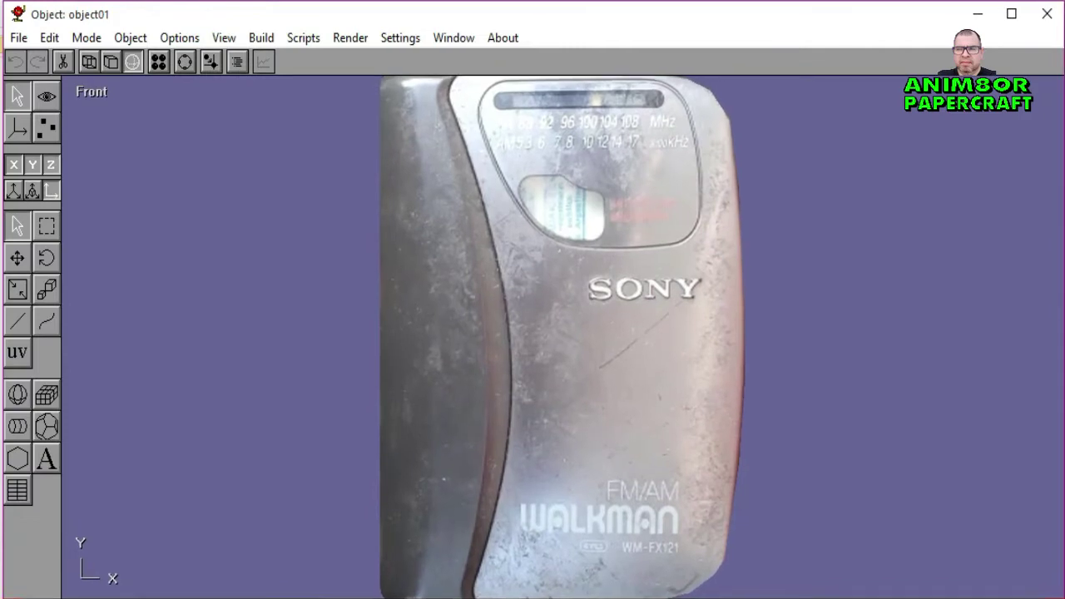
Step: Examine the Walkman model's front, side, top edge and bottom in perspective, with the polygon edges displayed for the underside
{"action": "left_click", "coordinate": [184, 60]}
{"action": "left_click_drag", "start_coordinate": [569, 278], "coordinate": [532, 343]}
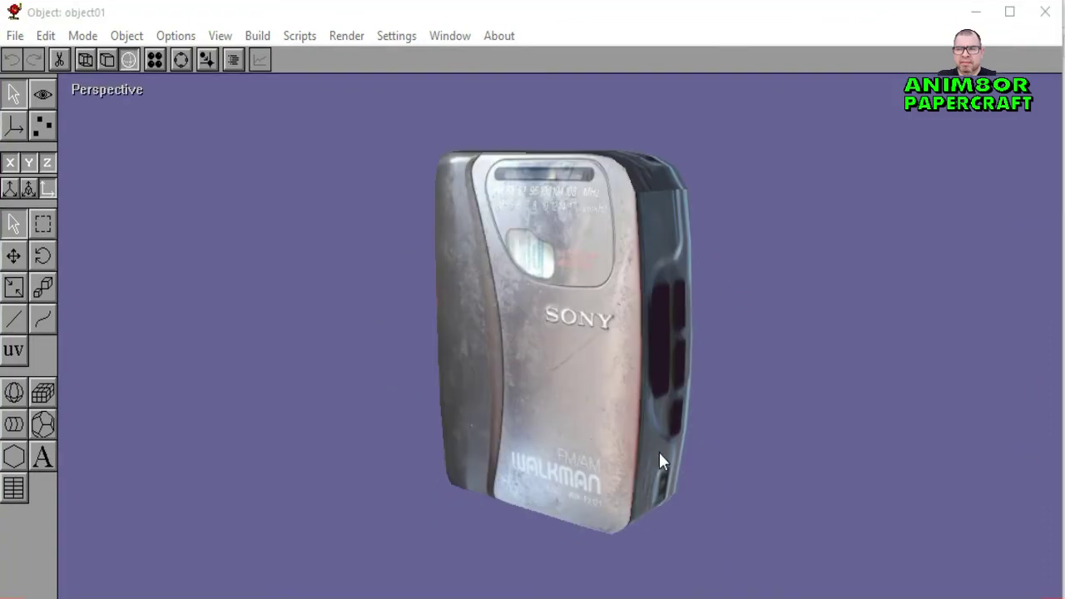
{"action": "left_click", "coordinate": [181, 60]}
{"action": "mouse_move", "coordinate": [476, 293]}
{"action": "left_mouse_down"}
{"action": "mouse_move", "coordinate": [495, 304]}
{"action": "mouse_move", "coordinate": [481, 306]}
{"action": "left_mouse_up"}
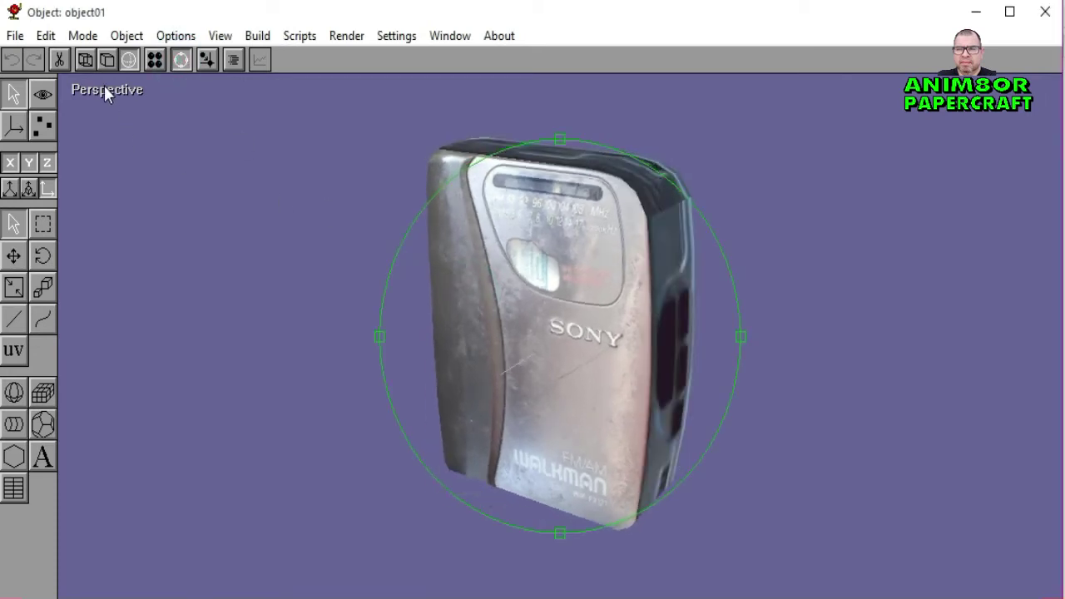
{"action": "left_click_drag", "start_coordinate": [612, 441], "coordinate": [438, 466]}
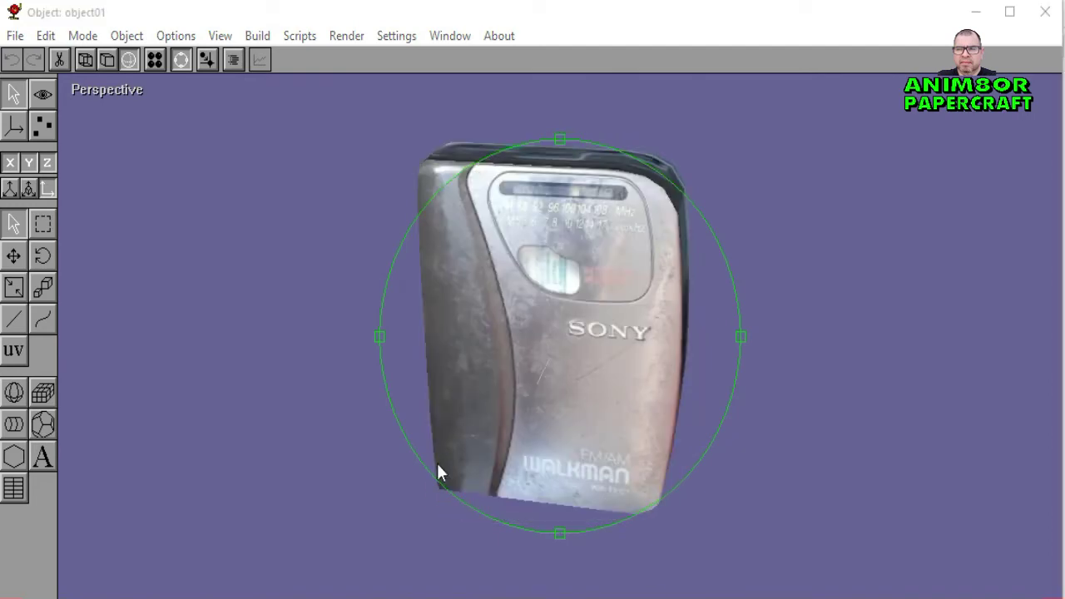
{"action": "left_click", "coordinate": [106, 59]}
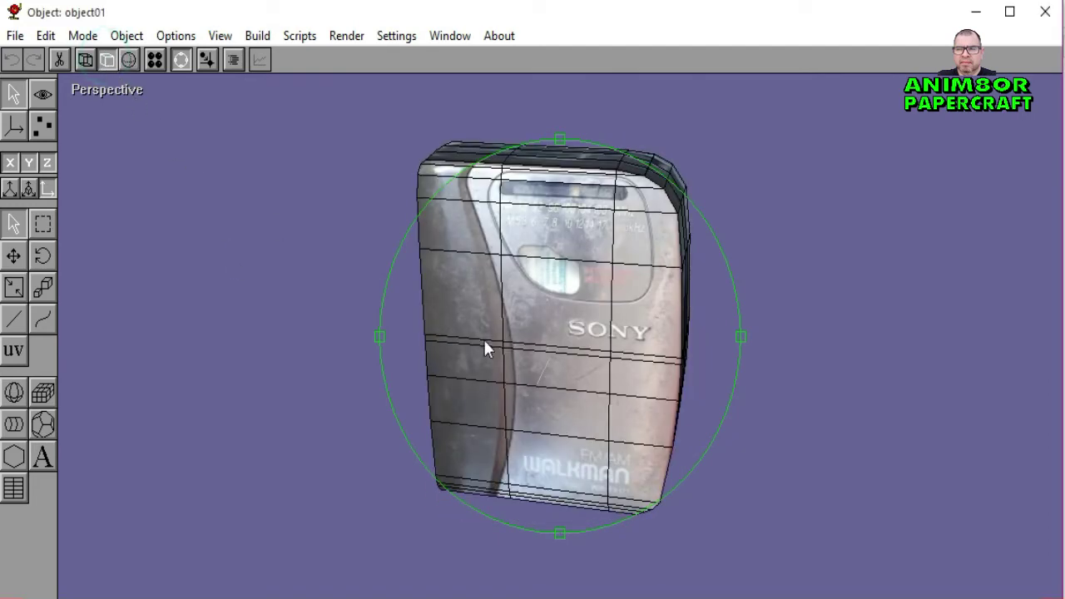
{"action": "left_click_drag", "start_coordinate": [509, 359], "coordinate": [523, 256]}
{"action": "mouse_move", "coordinate": [522, 248]}
{"action": "left_mouse_down"}
{"action": "mouse_move", "coordinate": [453, 296]}
{"action": "mouse_move", "coordinate": [434, 335]}
{"action": "mouse_move", "coordinate": [529, 258]}
{"action": "left_mouse_up"}
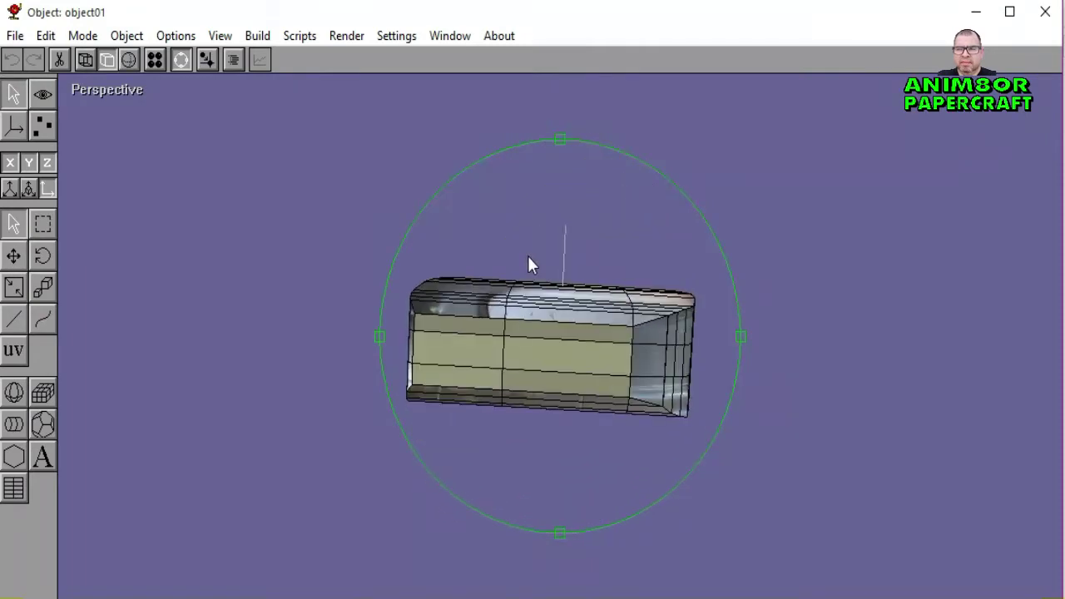
Step: Select all the untextured faces on the model's underside for editing in the Bottom view
{"action": "left_click", "coordinate": [125, 91]}
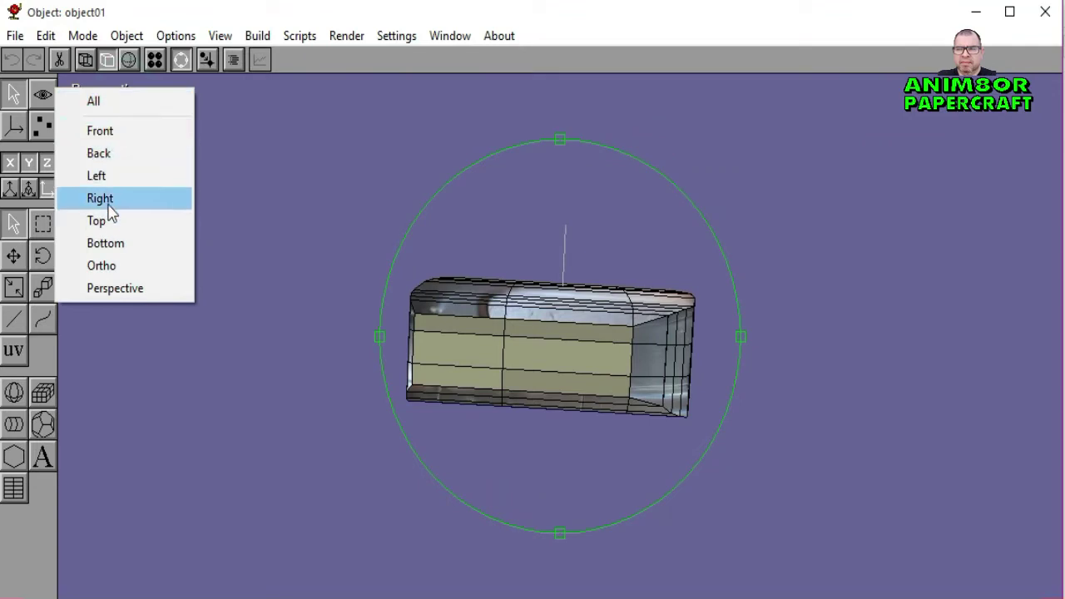
{"action": "left_click", "coordinate": [109, 243]}
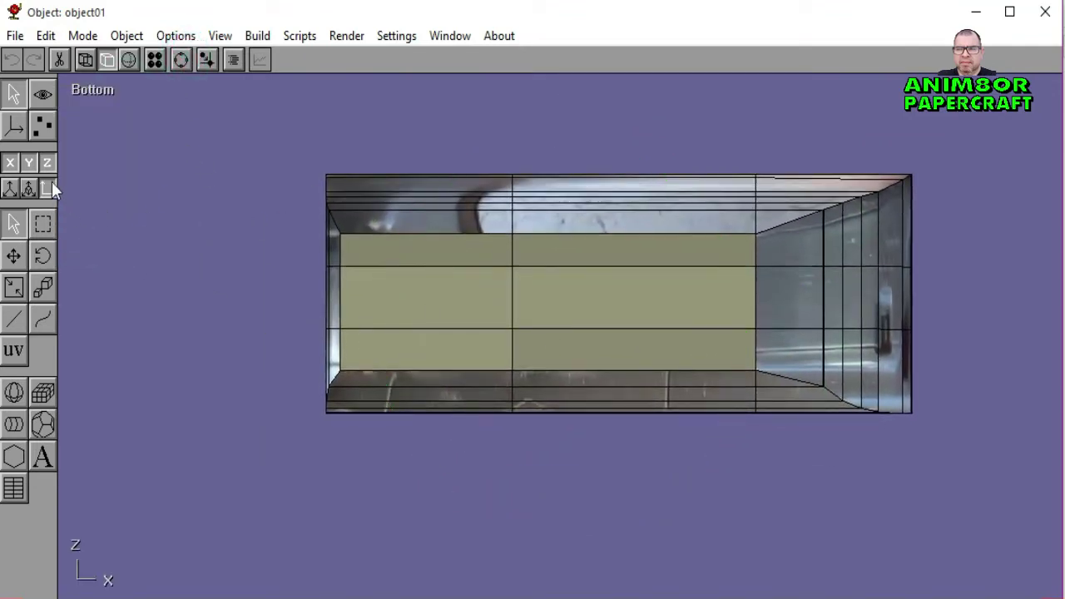
{"action": "left_click", "coordinate": [43, 126]}
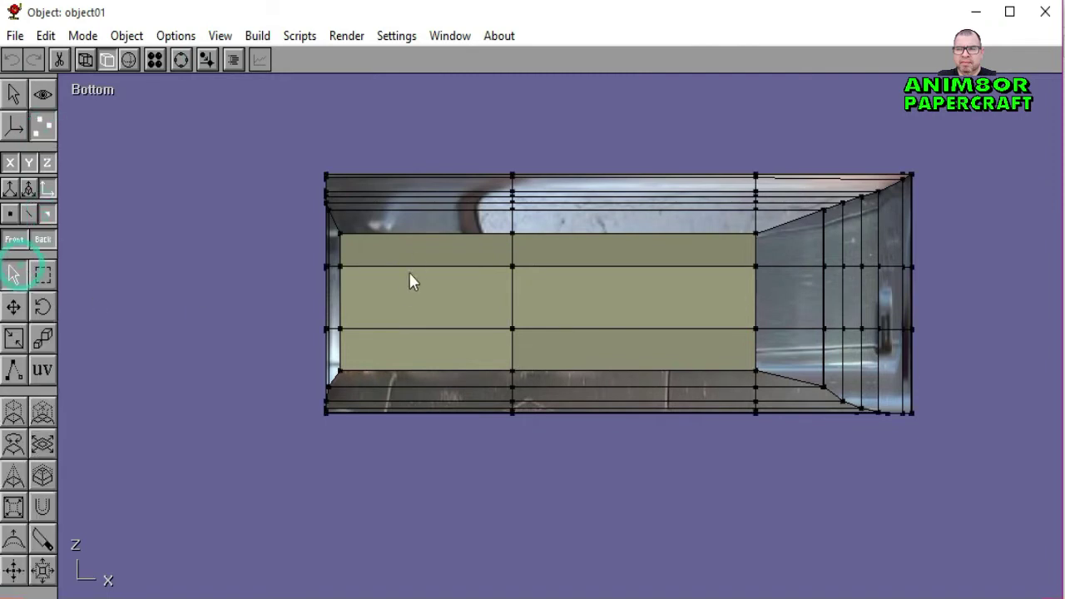
{"action": "mouse_move", "coordinate": [411, 250]}
{"action": "left_mouse_down"}
{"action": "mouse_move", "coordinate": [421, 347]}
{"action": "mouse_move", "coordinate": [580, 356]}
{"action": "mouse_move", "coordinate": [642, 254]}
{"action": "mouse_move", "coordinate": [584, 381]}
{"action": "mouse_move", "coordinate": [612, 415]}
{"action": "left_mouse_up"}
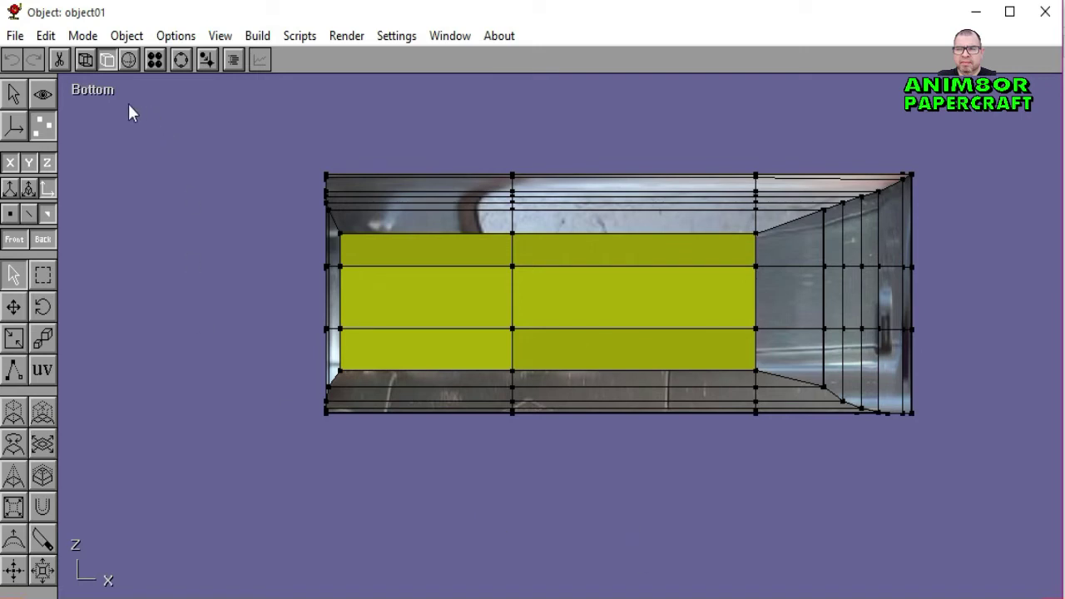
Step: Start a new material and load the BOTTOM image from the WALKMAN SONY folder as a texture for its diffuse channel
{"action": "left_click", "coordinate": [155, 59]}
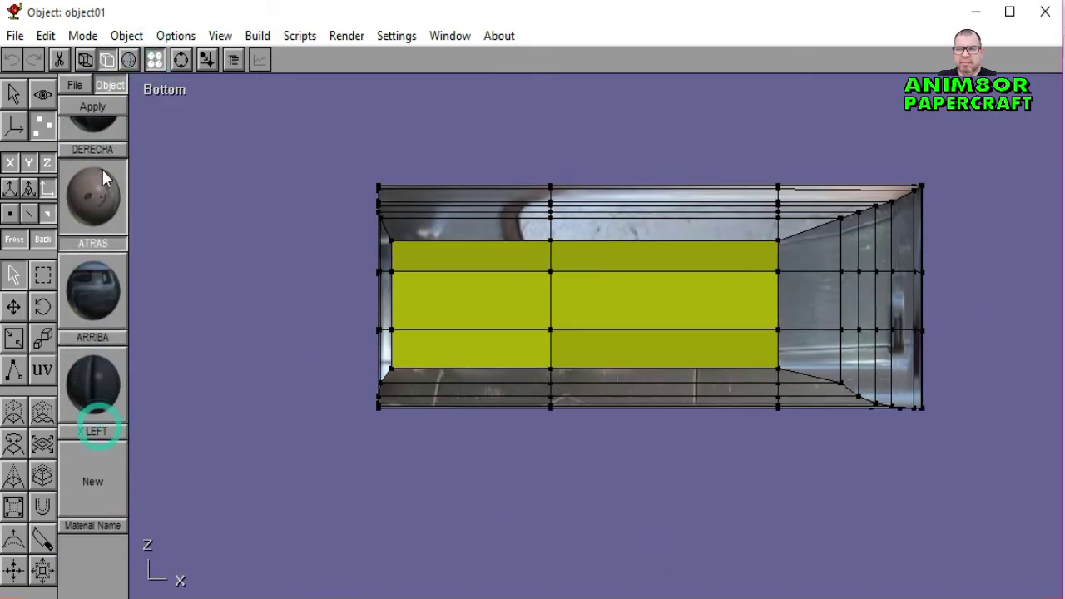
{"action": "left_click", "coordinate": [43, 375]}
{"action": "left_click", "coordinate": [87, 443]}
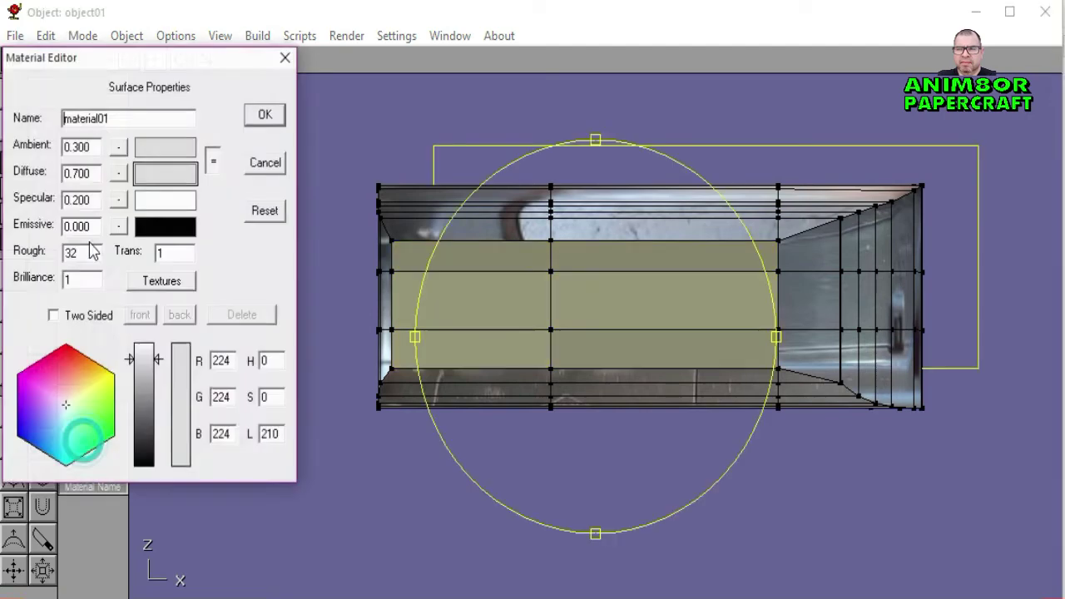
{"action": "left_click", "coordinate": [166, 171]}
{"action": "left_click", "coordinate": [57, 226]}
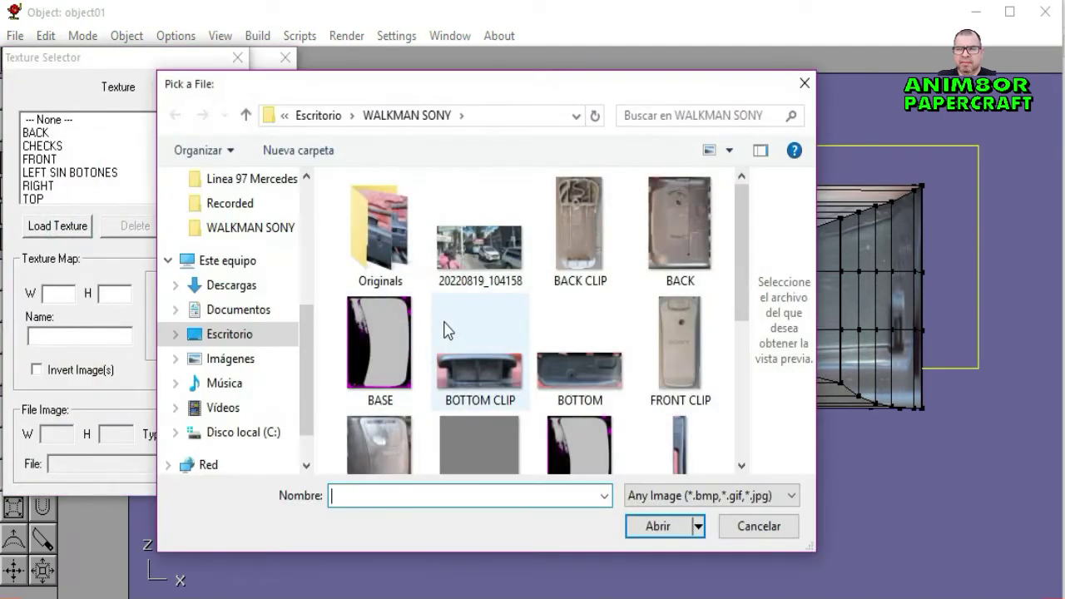
{"action": "scroll", "coordinate": [591, 333], "scroll_direction": "down", "scroll_amount": 1}
{"action": "left_click", "coordinate": [590, 333]}
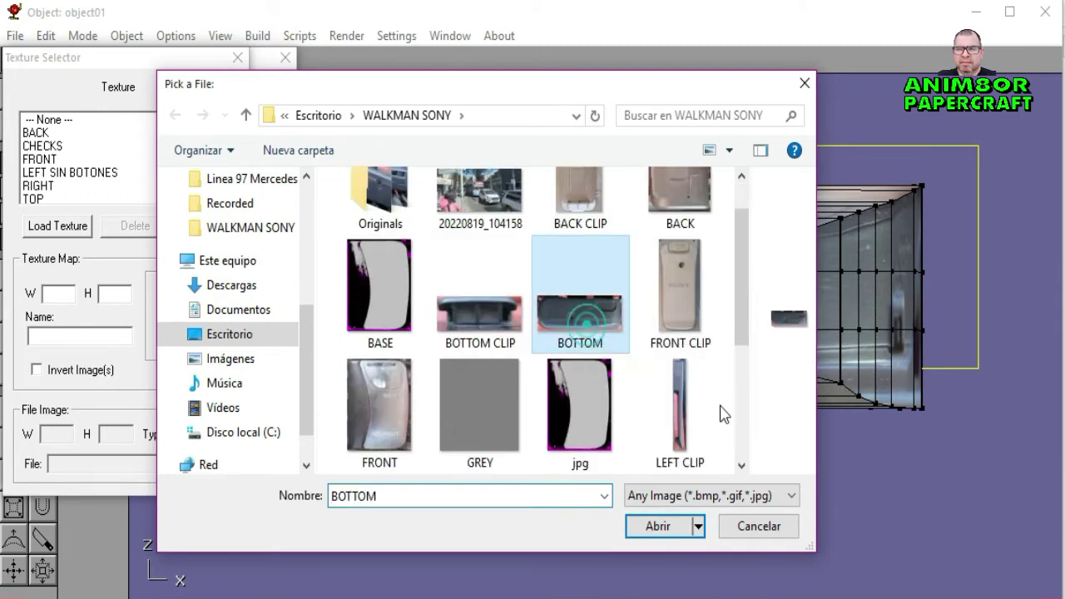
{"action": "left_click", "coordinate": [658, 526]}
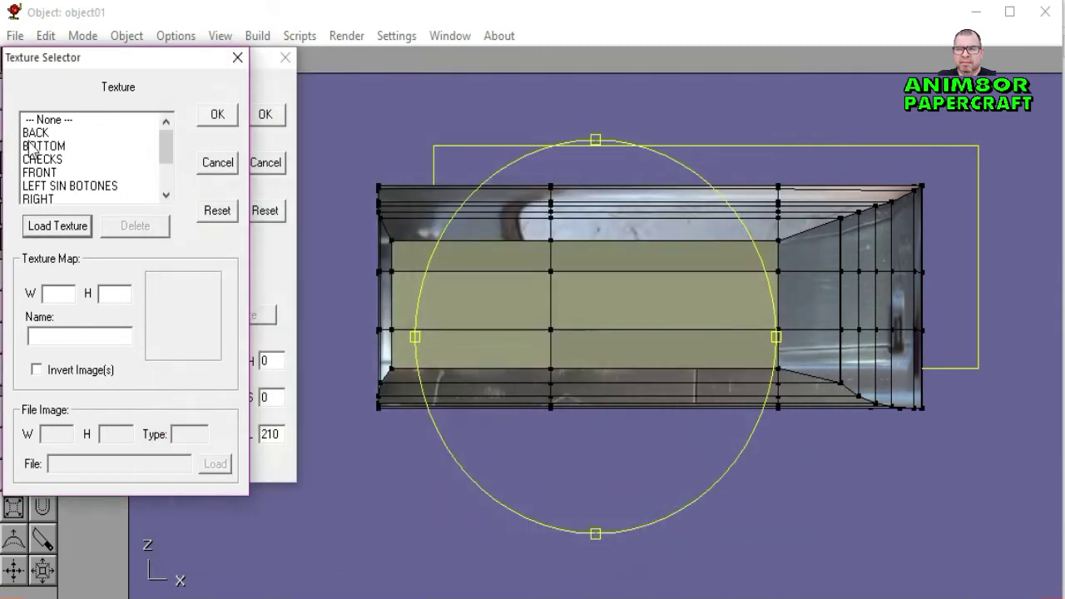
Step: Assign the BOTTOM texture to the new material's diffuse channel
{"action": "scroll", "coordinate": [83, 158], "scroll_direction": "down", "scroll_amount": 2}
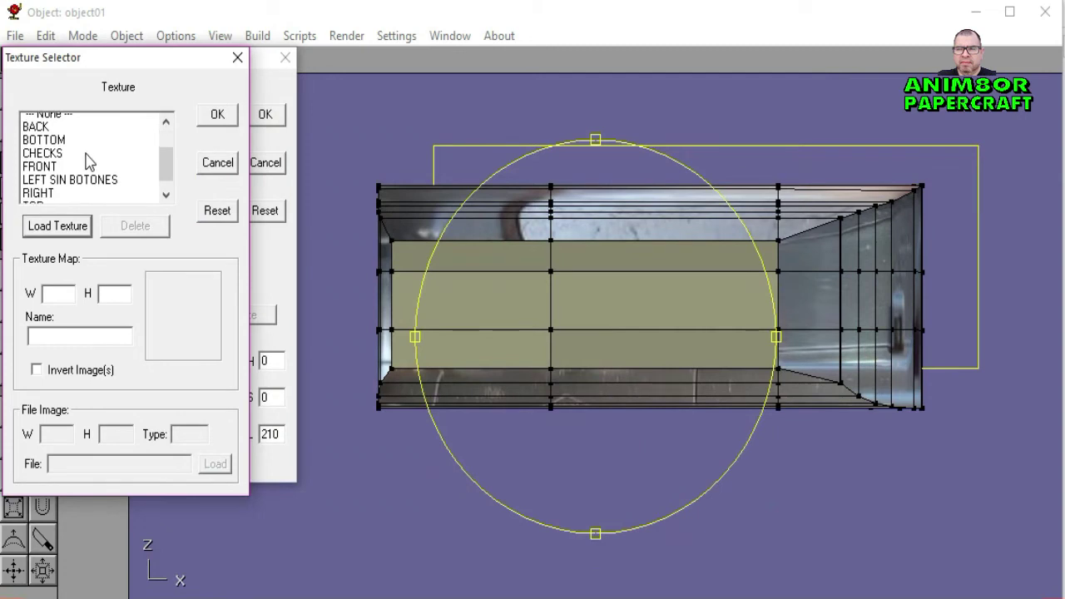
{"action": "scroll", "coordinate": [86, 160], "scroll_direction": "up", "scroll_amount": 2}
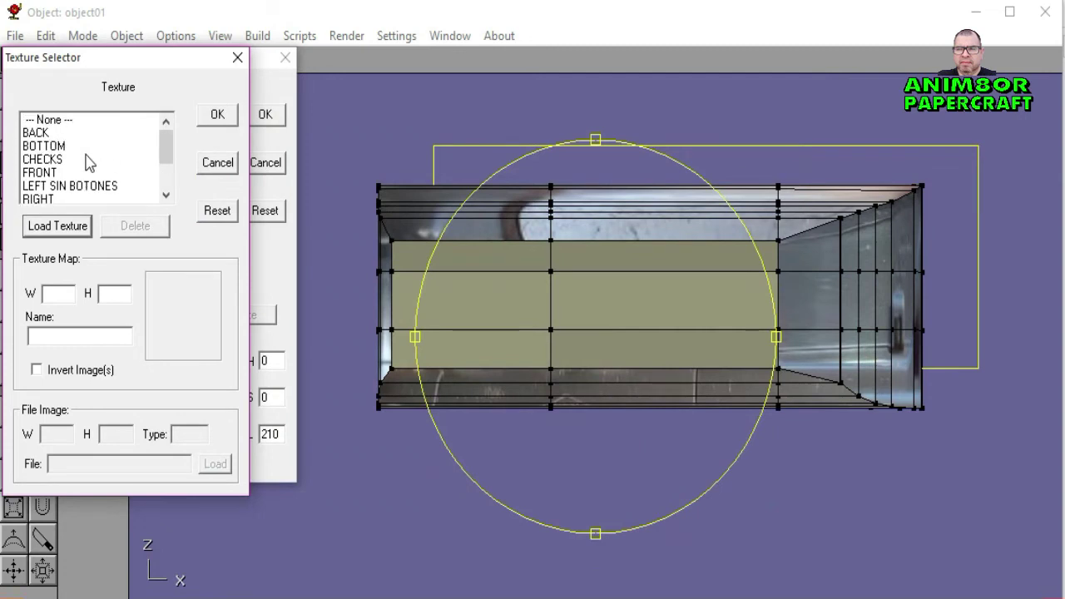
{"action": "left_click", "coordinate": [43, 146]}
{"action": "left_click", "coordinate": [218, 114]}
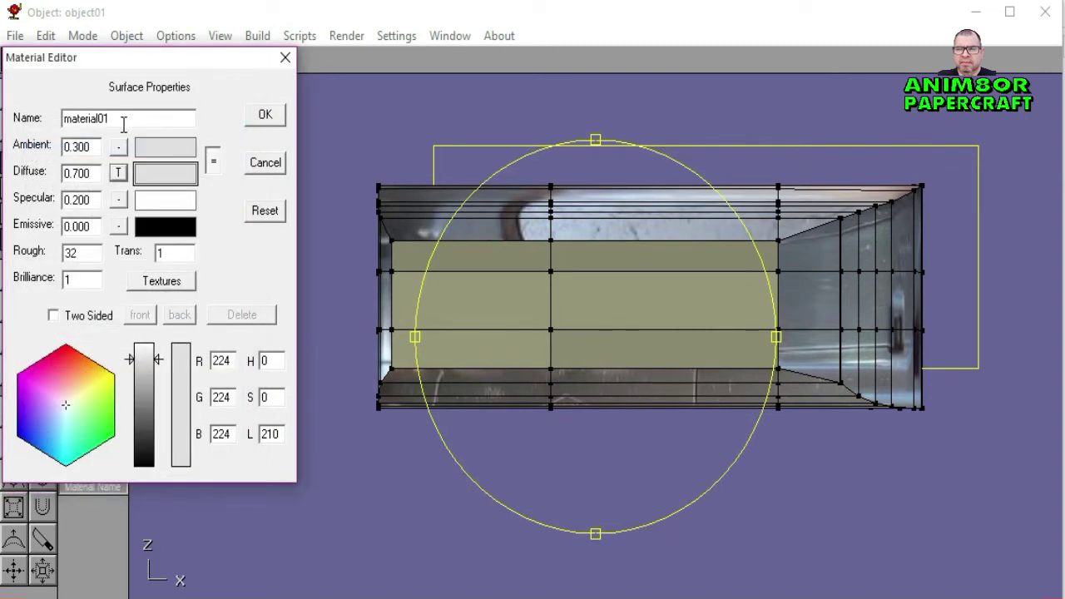
Step: Name the material ABAJO and apply it to the selected underside faces
{"action": "double_click", "coordinate": [122, 118]}
{"action": "type", "text": "ABAJKO"}
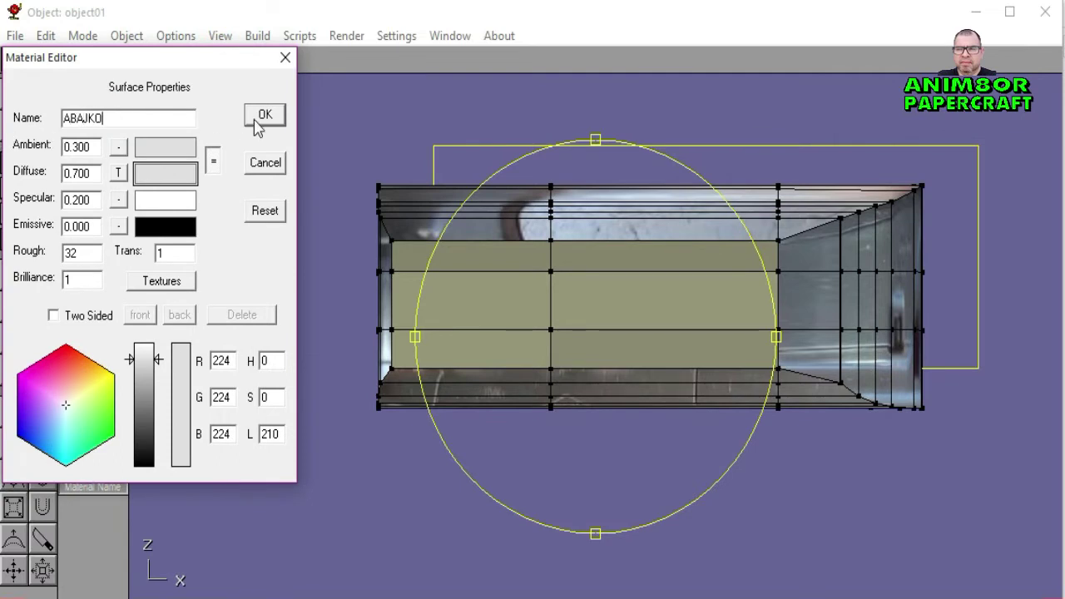
{"action": "double_click", "coordinate": [144, 119]}
{"action": "type", "text": "A"}
{"action": "left_click", "coordinate": [265, 115]}
{"action": "left_click", "coordinate": [96, 107]}
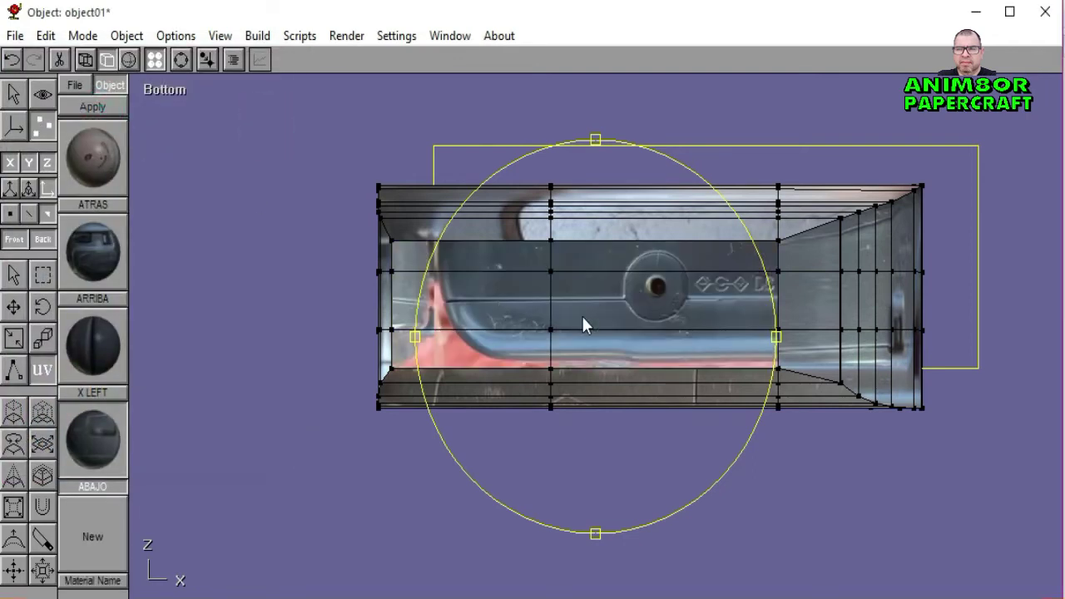
Step: Adjust the UV mapping so the BOTTOM photo fits the underside without its red background, and deselect the faces
{"action": "left_click_drag", "start_coordinate": [583, 317], "coordinate": [603, 301]}
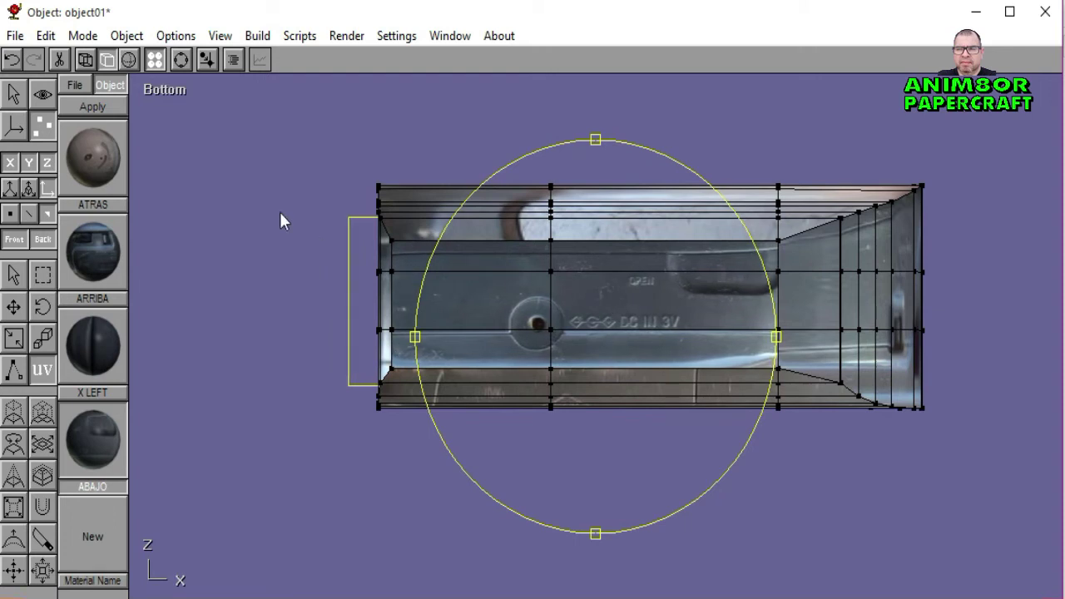
{"action": "left_click", "coordinate": [113, 109]}
{"action": "left_click", "coordinate": [13, 276]}
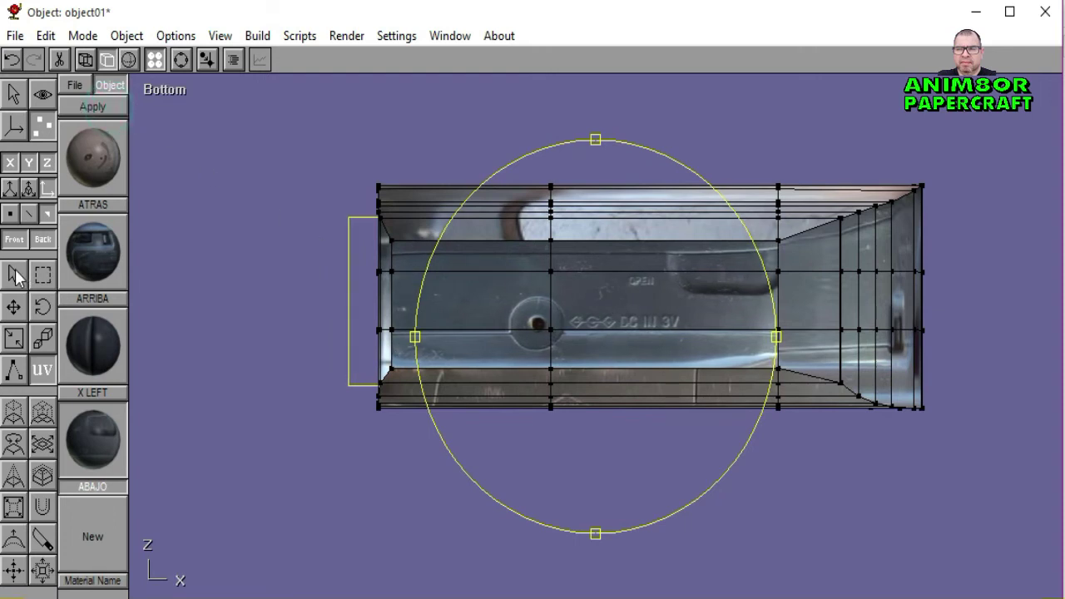
{"action": "left_click", "coordinate": [193, 323]}
Step: Examine the textured underside, front and side of the Walkman model in smooth shading without polygon edges
{"action": "left_click", "coordinate": [181, 59]}
{"action": "left_click_drag", "start_coordinate": [627, 325], "coordinate": [616, 358]}
{"action": "left_click", "coordinate": [129, 59]}
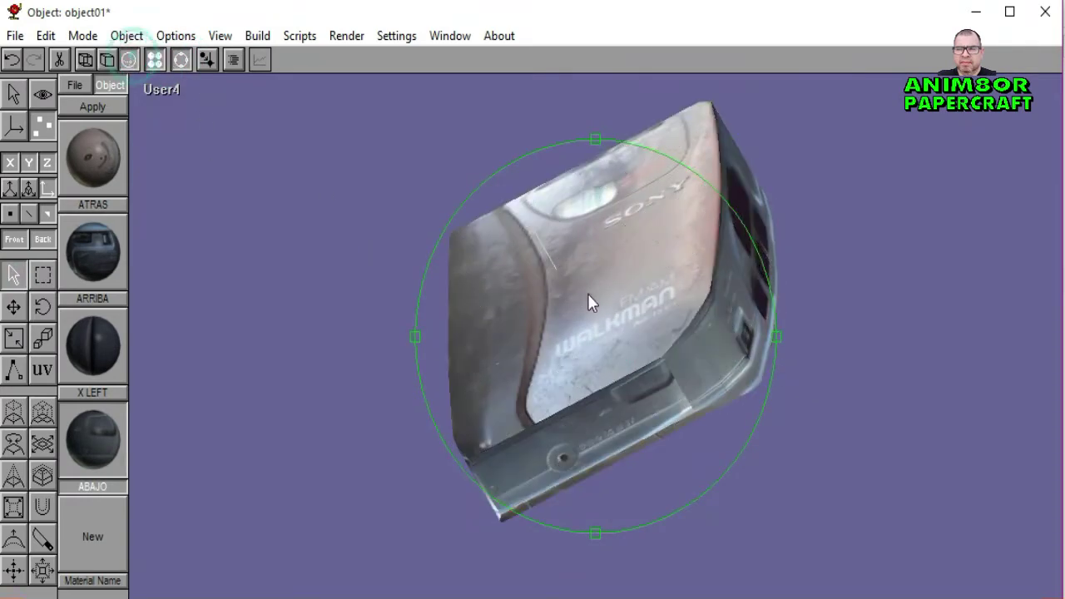
{"action": "mouse_move", "coordinate": [587, 294]}
{"action": "left_mouse_down"}
{"action": "mouse_move", "coordinate": [615, 322]}
{"action": "mouse_move", "coordinate": [583, 335]}
{"action": "mouse_move", "coordinate": [625, 309]}
{"action": "mouse_move", "coordinate": [688, 328]}
{"action": "mouse_move", "coordinate": [675, 328]}
{"action": "mouse_move", "coordinate": [651, 376]}
{"action": "mouse_move", "coordinate": [625, 395]}
{"action": "mouse_move", "coordinate": [579, 397]}
{"action": "mouse_move", "coordinate": [527, 362]}
{"action": "mouse_move", "coordinate": [503, 376]}
{"action": "mouse_move", "coordinate": [635, 385]}
{"action": "left_mouse_up"}
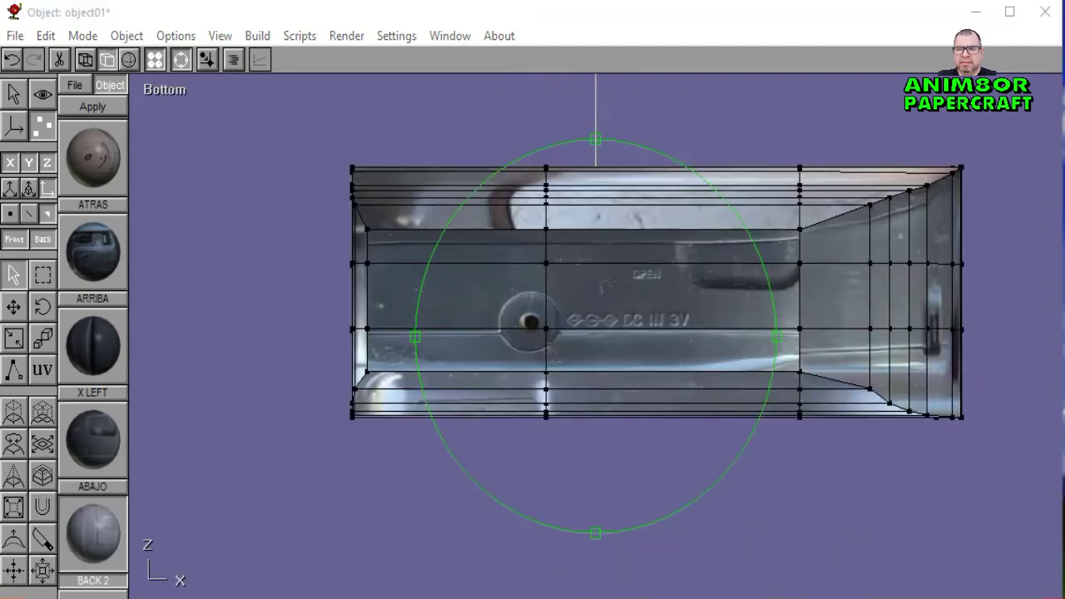
{"action": "left_click", "coordinate": [586, 386]}
{"action": "scroll", "coordinate": [639, 396], "scroll_direction": "up", "scroll_amount": 3}
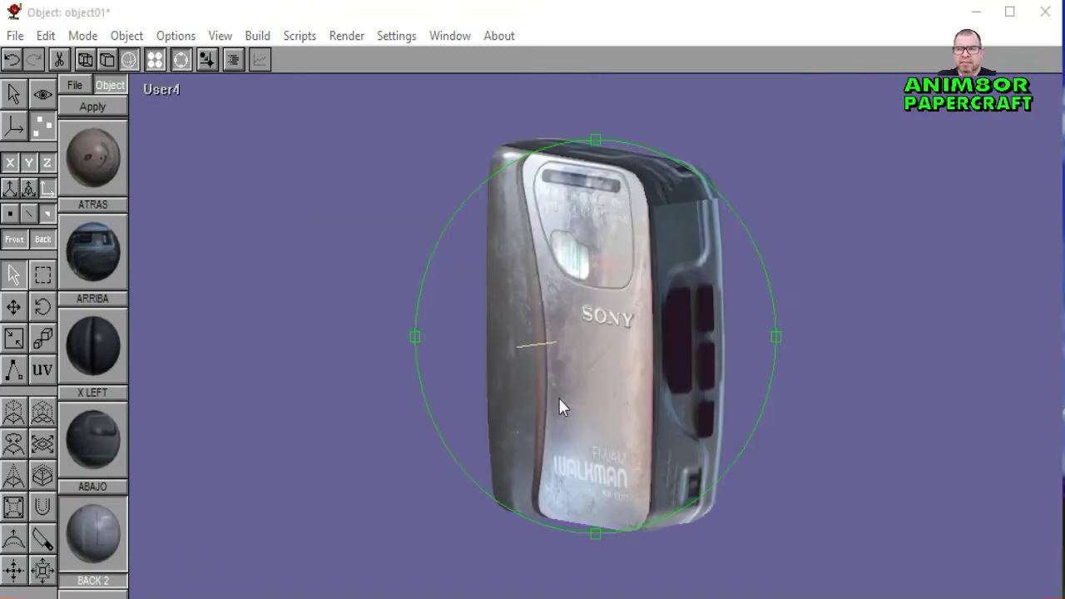
{"action": "left_click_drag", "start_coordinate": [559, 398], "coordinate": [604, 400]}
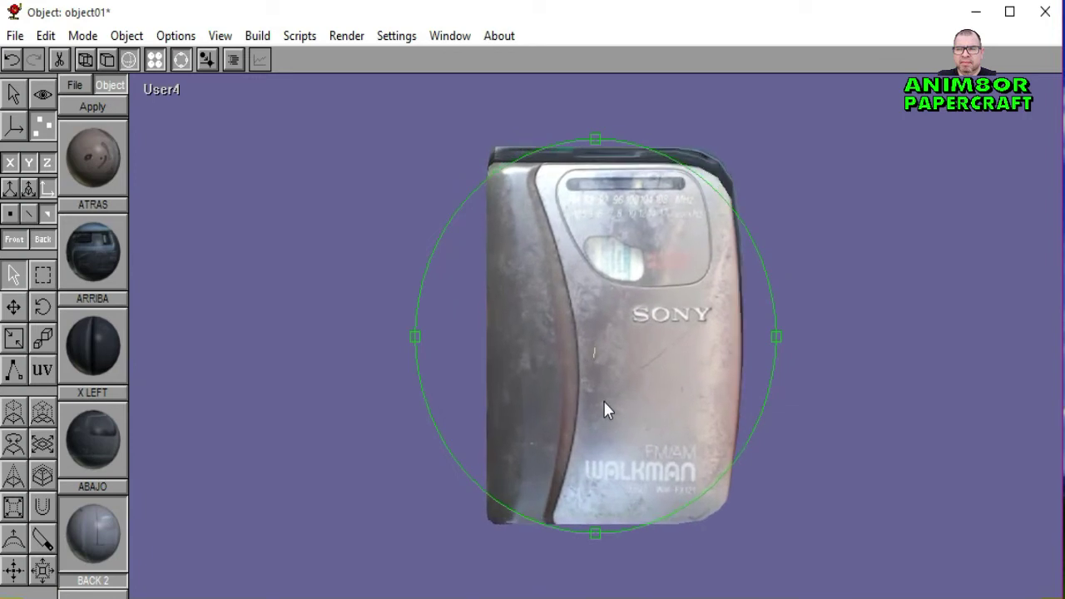
{"action": "left_click", "coordinate": [107, 59]}
{"action": "left_click", "coordinate": [154, 92]}
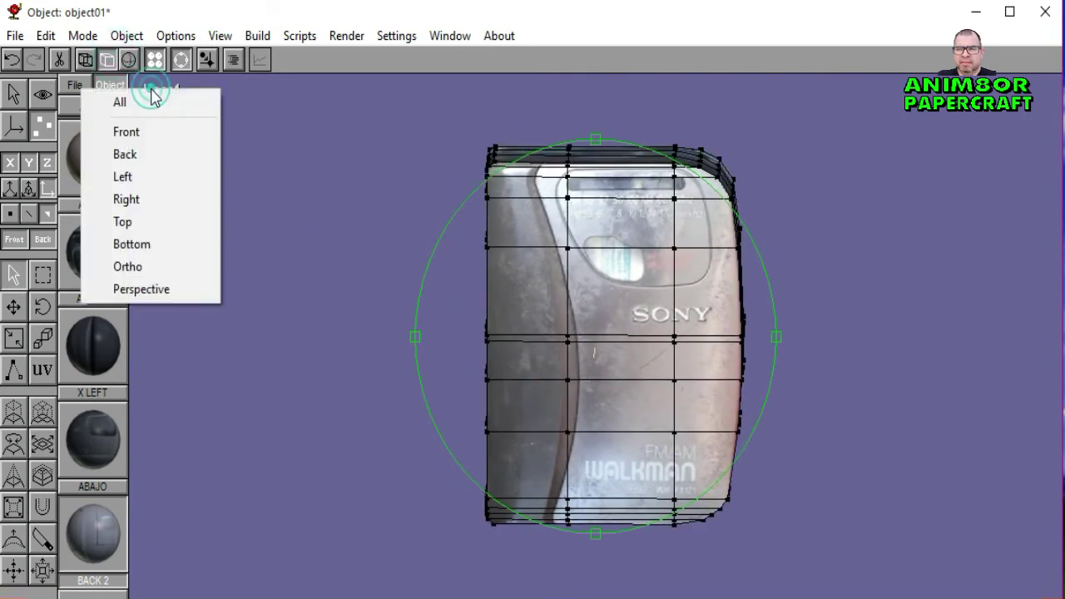
{"action": "left_click", "coordinate": [158, 185]}
{"action": "left_click_drag", "start_coordinate": [556, 356], "coordinate": [704, 352]}
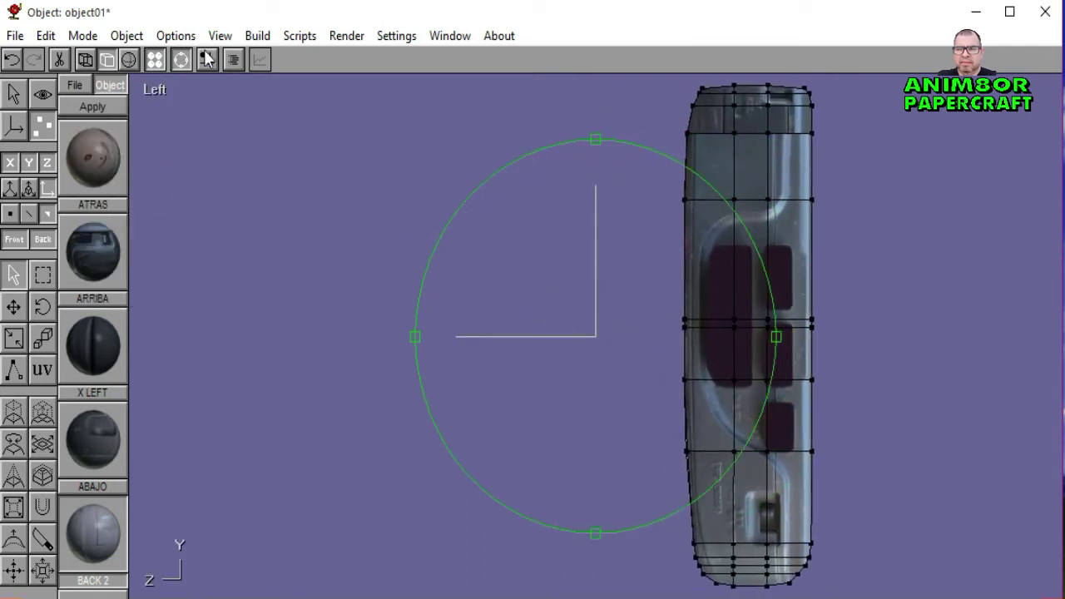
{"action": "left_click", "coordinate": [183, 60]}
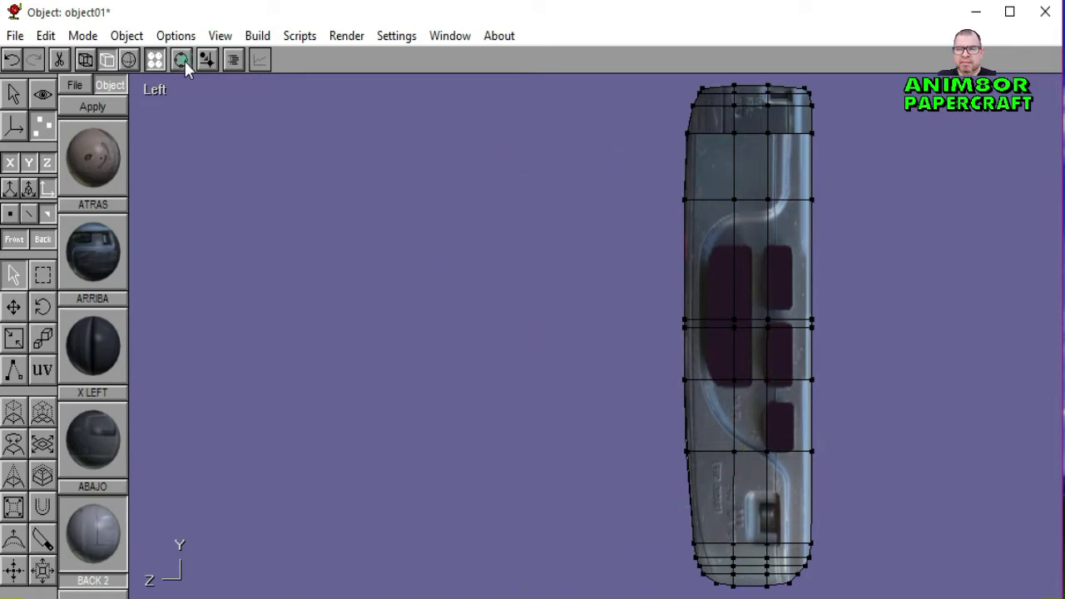
{"action": "left_click", "coordinate": [256, 39]}
{"action": "left_click", "coordinate": [332, 320]}
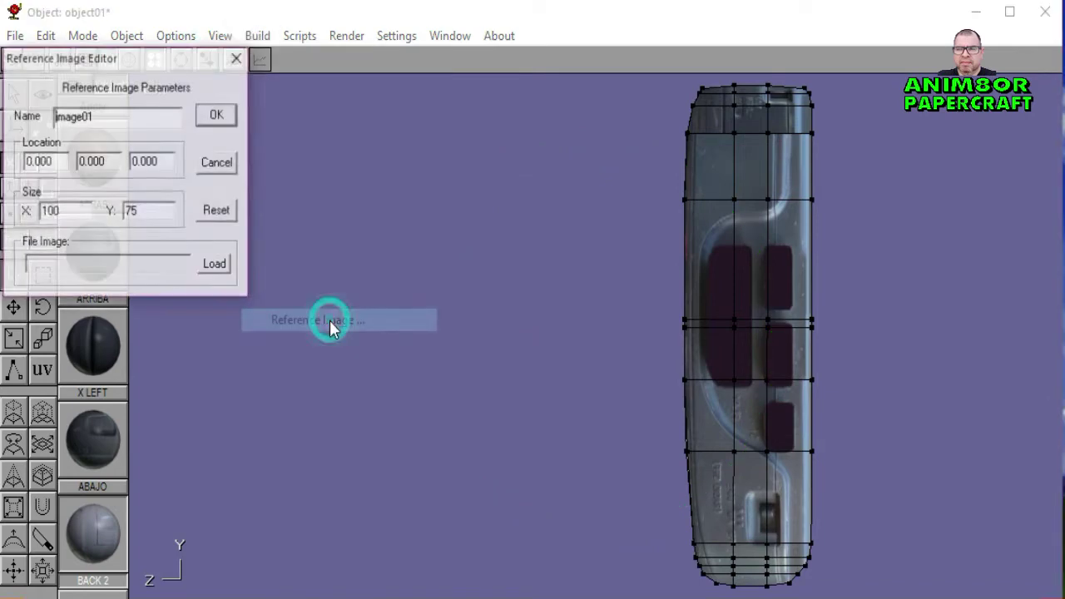
{"action": "left_click", "coordinate": [215, 266]}
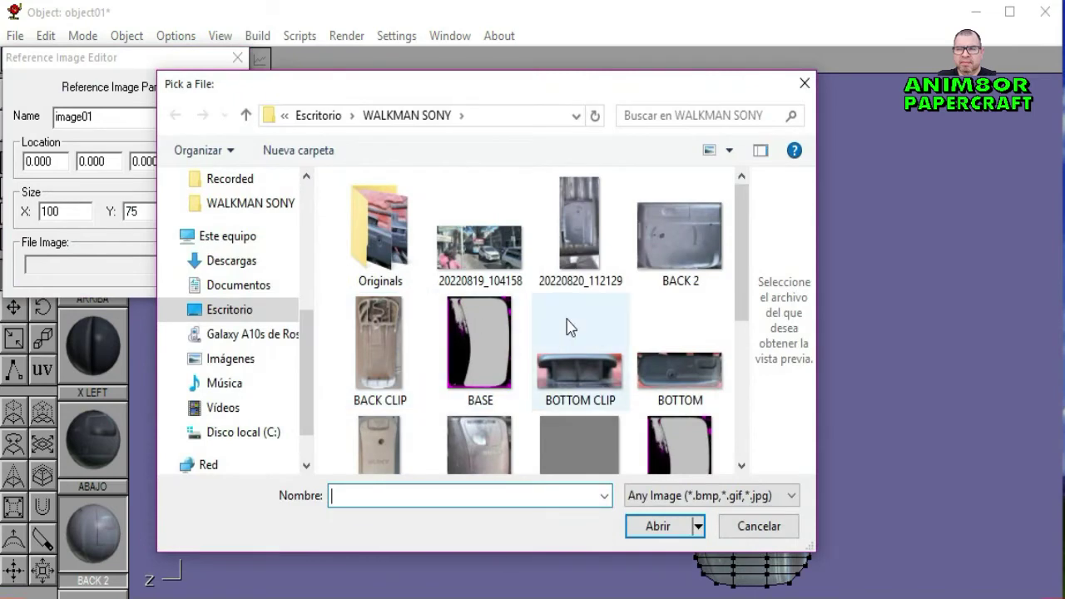
{"action": "left_click", "coordinate": [760, 528]}
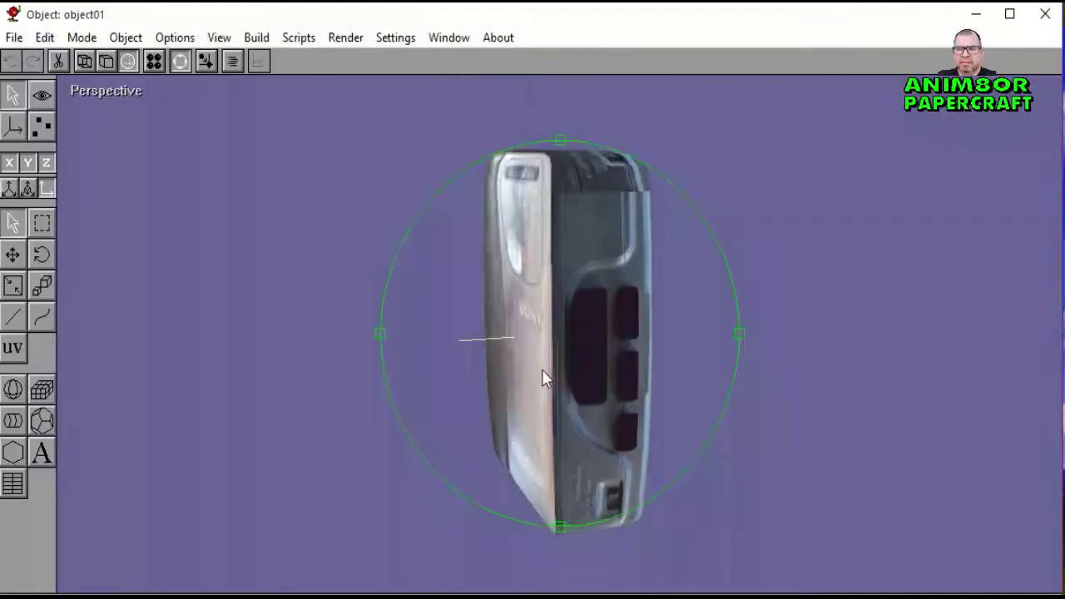
Step: Display the Walkman model with its polygon edges in the Left view and turn off view rotation
{"action": "left_click_drag", "start_coordinate": [542, 370], "coordinate": [562, 386]}
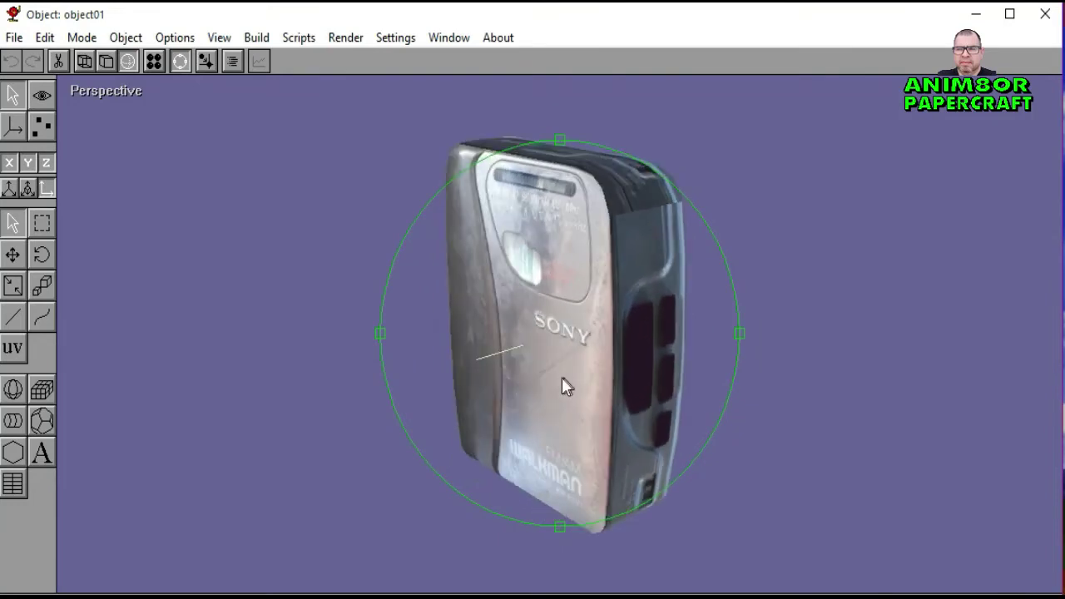
{"action": "left_click", "coordinate": [111, 62]}
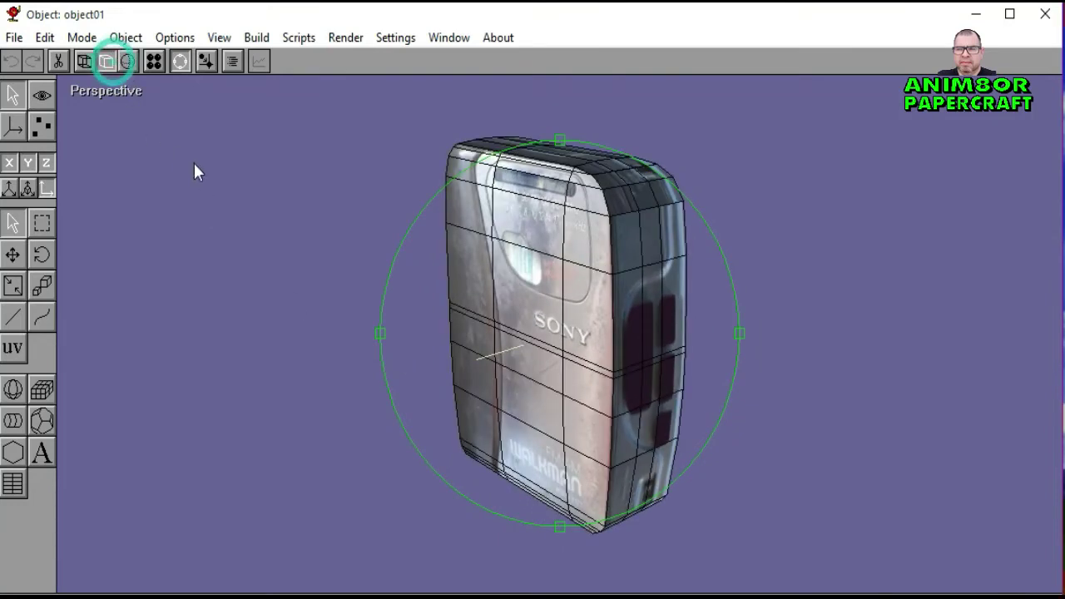
{"action": "left_click", "coordinate": [132, 90]}
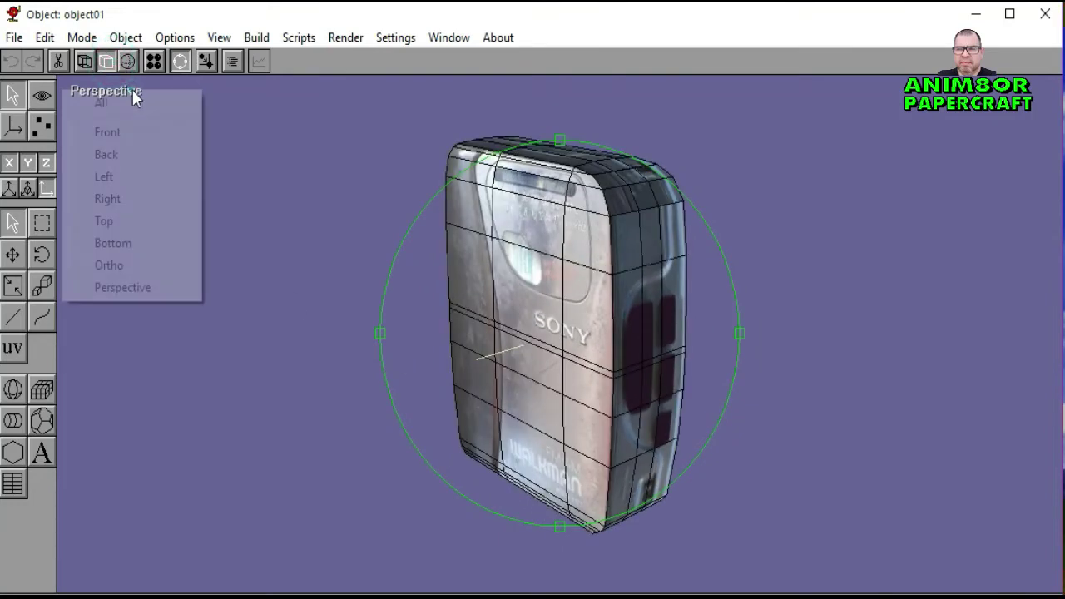
{"action": "left_click", "coordinate": [129, 178]}
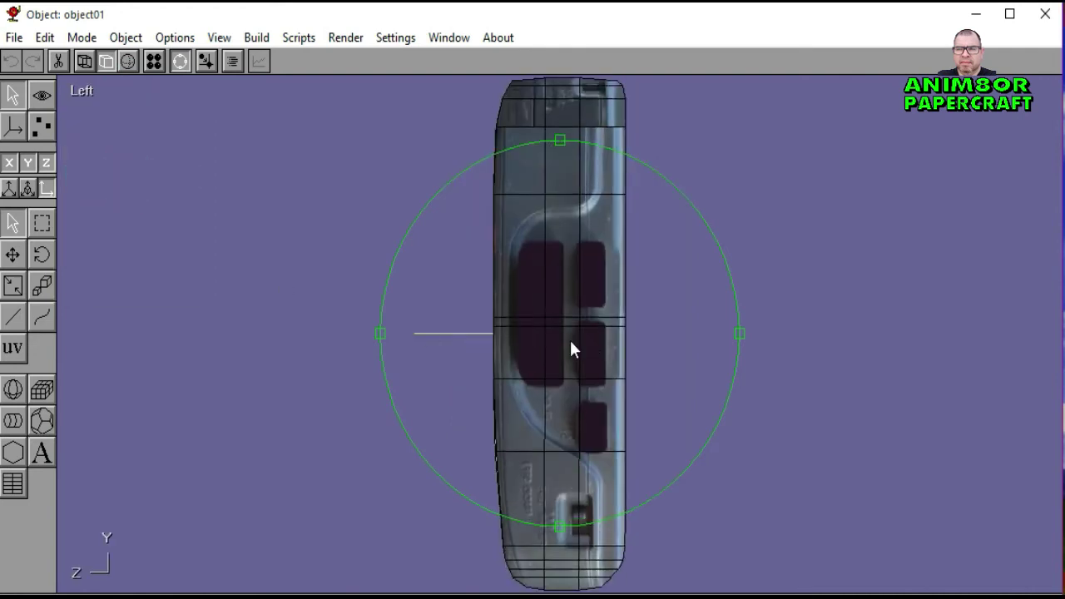
{"action": "left_click", "coordinate": [180, 61]}
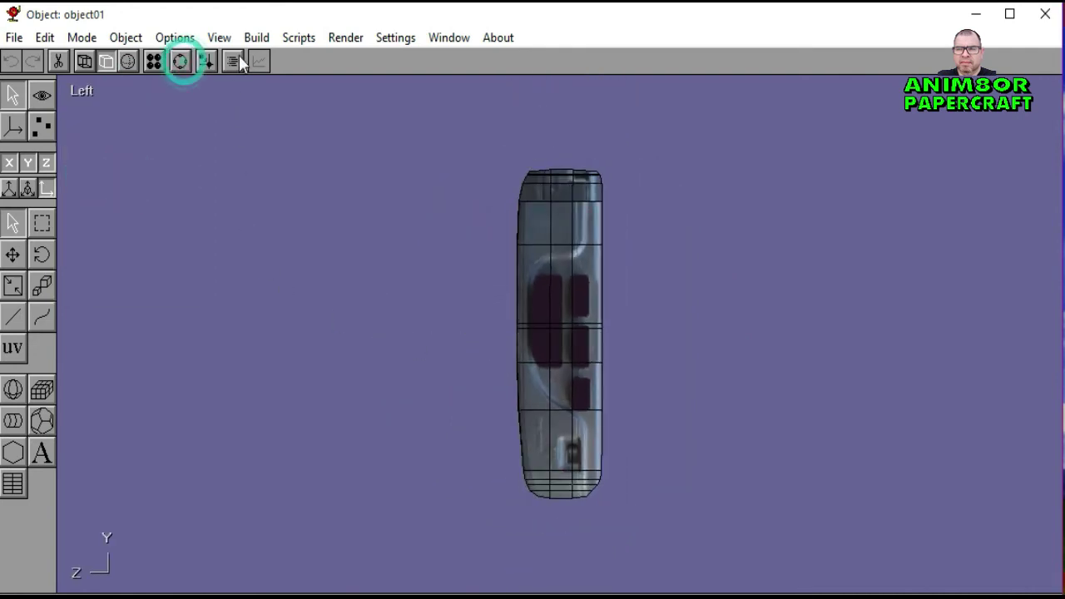
Step: Insert the LEFT SIN BOTONES image from the WALKMAN SONY folder as a reference image
{"action": "left_click", "coordinate": [256, 38]}
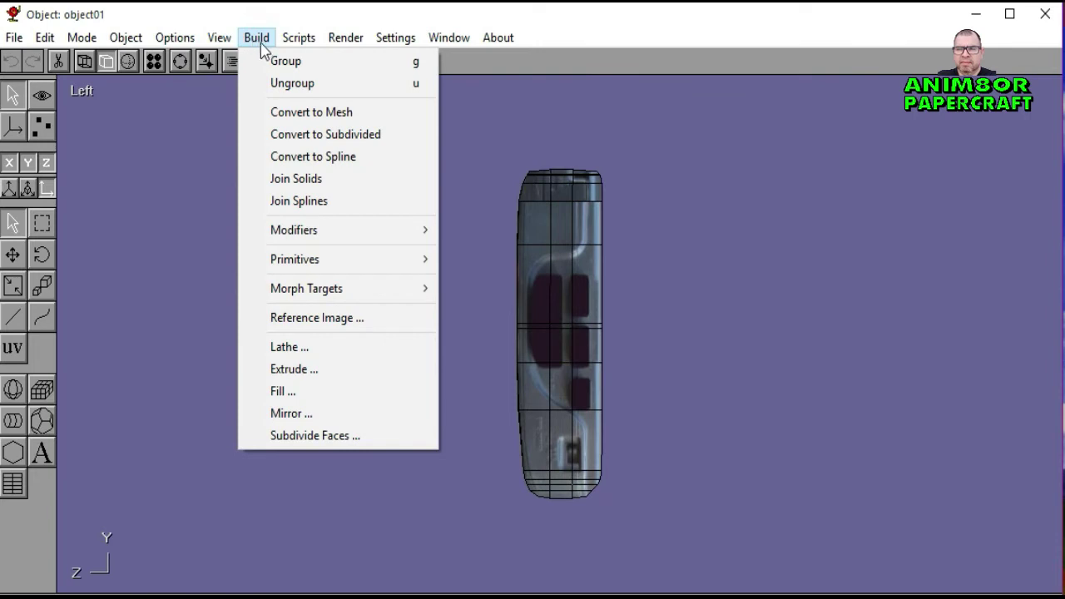
{"action": "left_click", "coordinate": [364, 322]}
{"action": "left_click", "coordinate": [215, 264]}
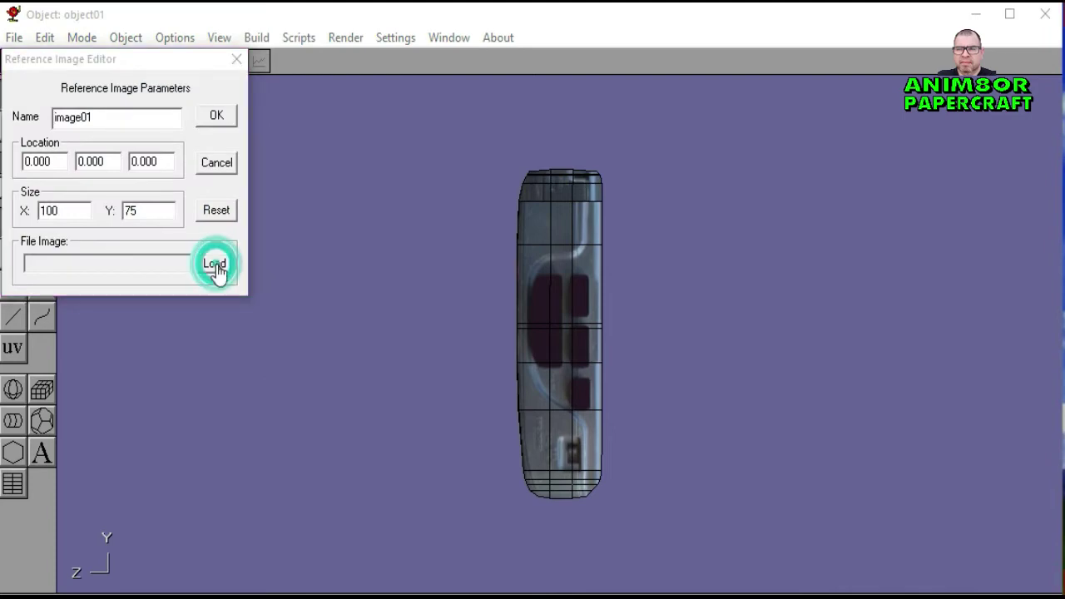
{"action": "scroll", "coordinate": [645, 354], "scroll_direction": "down", "scroll_amount": 3}
{"action": "scroll", "coordinate": [627, 352], "scroll_direction": "up", "scroll_amount": 3}
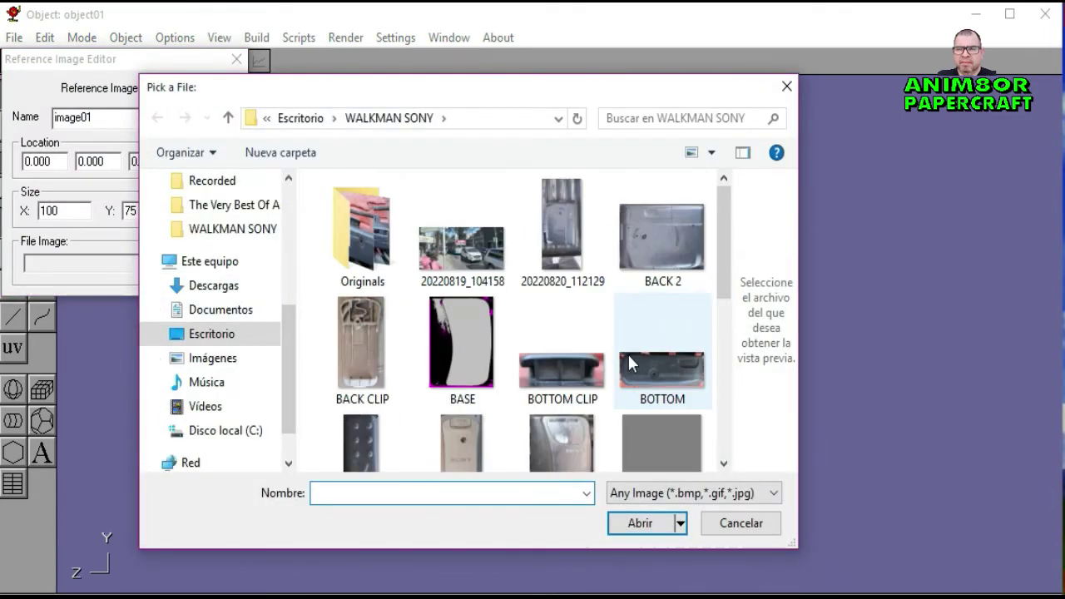
{"action": "scroll", "coordinate": [624, 354], "scroll_direction": "down", "scroll_amount": 1}
{"action": "scroll", "coordinate": [624, 354], "scroll_direction": "down", "scroll_amount": 3}
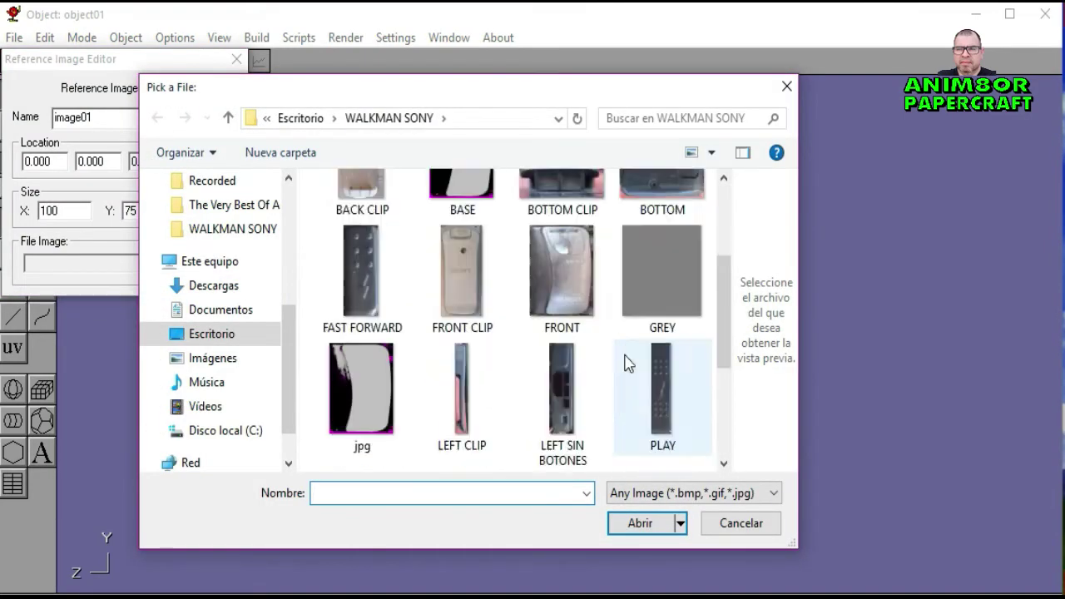
{"action": "scroll", "coordinate": [624, 354], "scroll_direction": "up", "scroll_amount": 3}
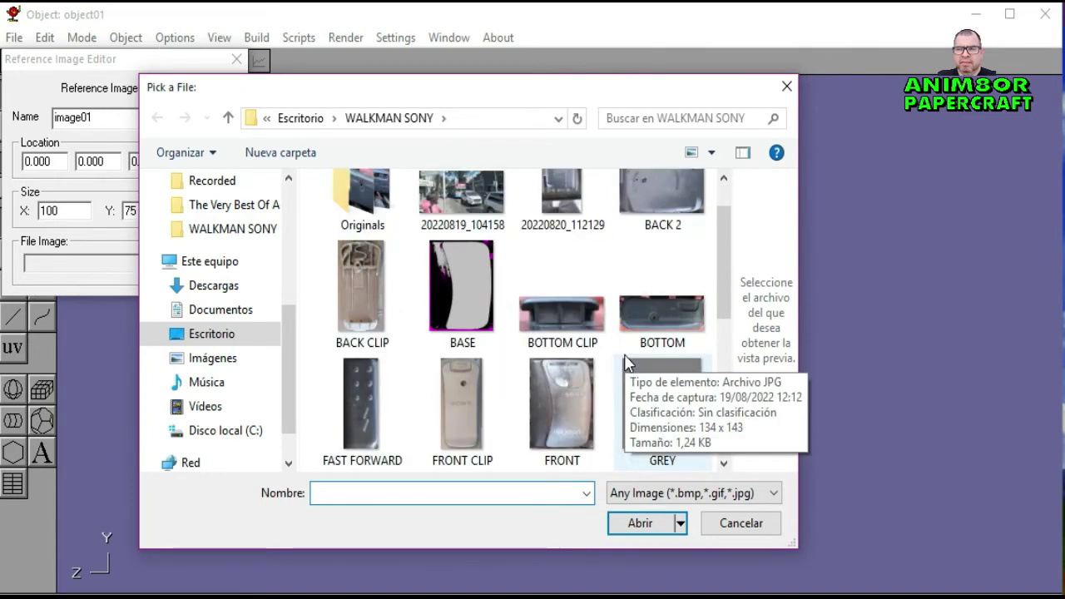
{"action": "scroll", "coordinate": [626, 364], "scroll_direction": "down", "scroll_amount": 2}
{"action": "left_click", "coordinate": [552, 403]}
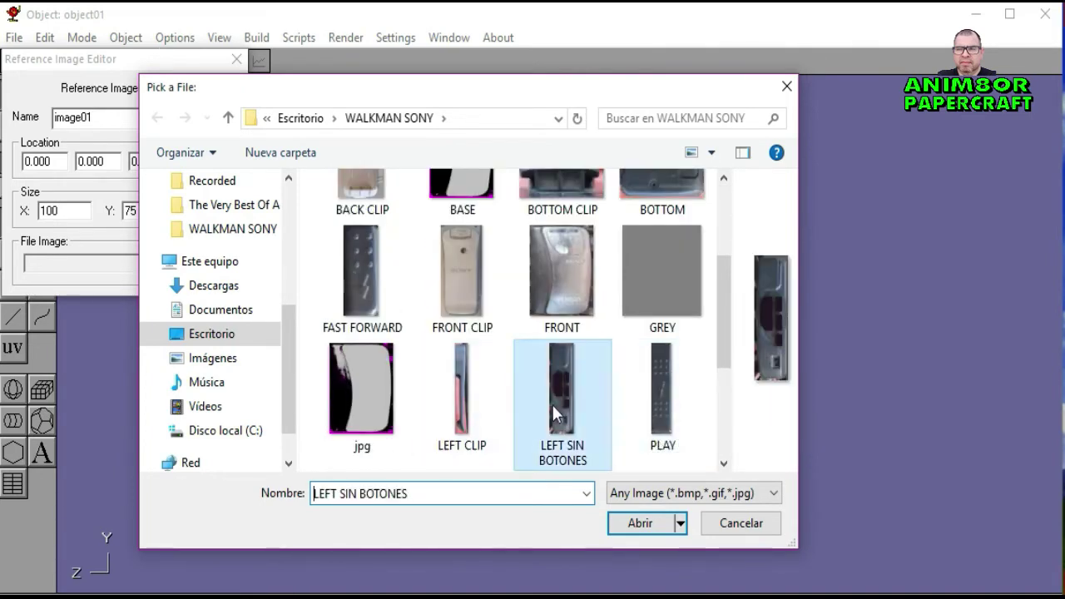
{"action": "left_click", "coordinate": [640, 522]}
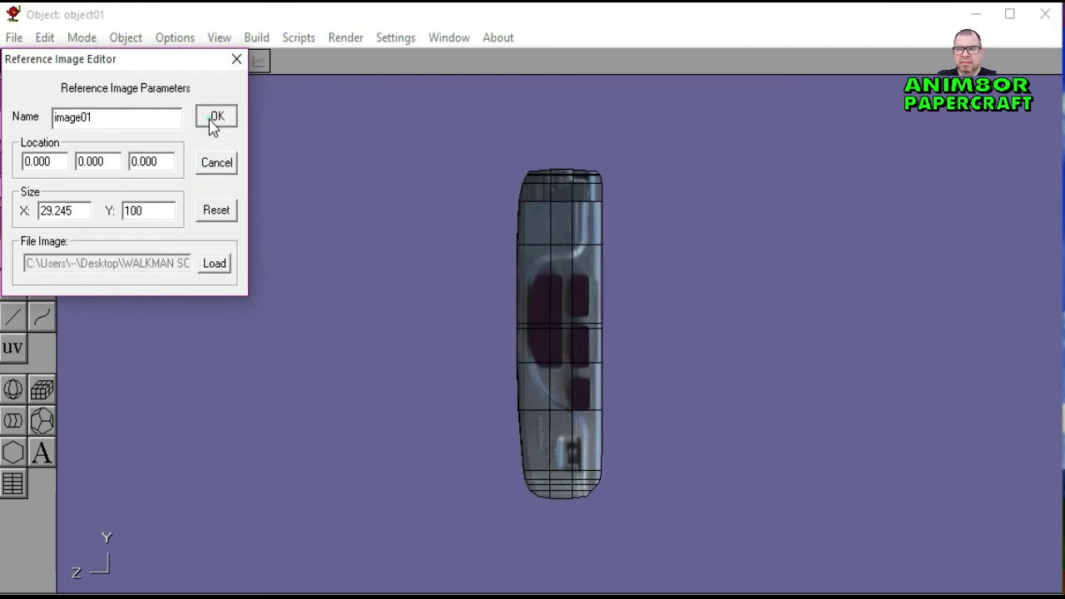
{"action": "left_click", "coordinate": [213, 118]}
Step: In the Front view, move the reference image along X only until it stands clear of the model's left edge
{"action": "left_click", "coordinate": [85, 88]}
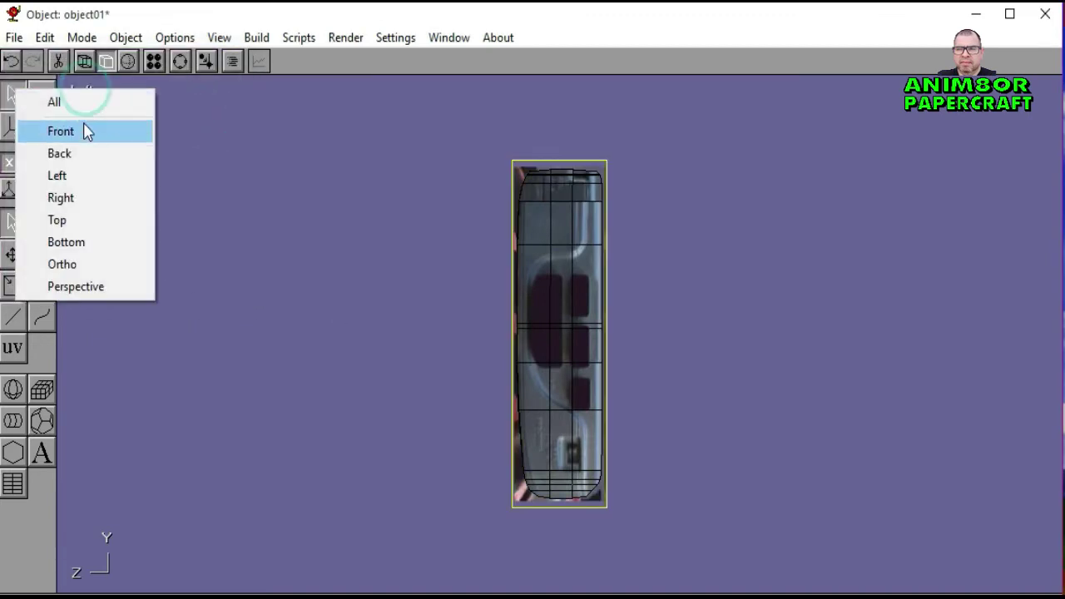
{"action": "left_click", "coordinate": [84, 131]}
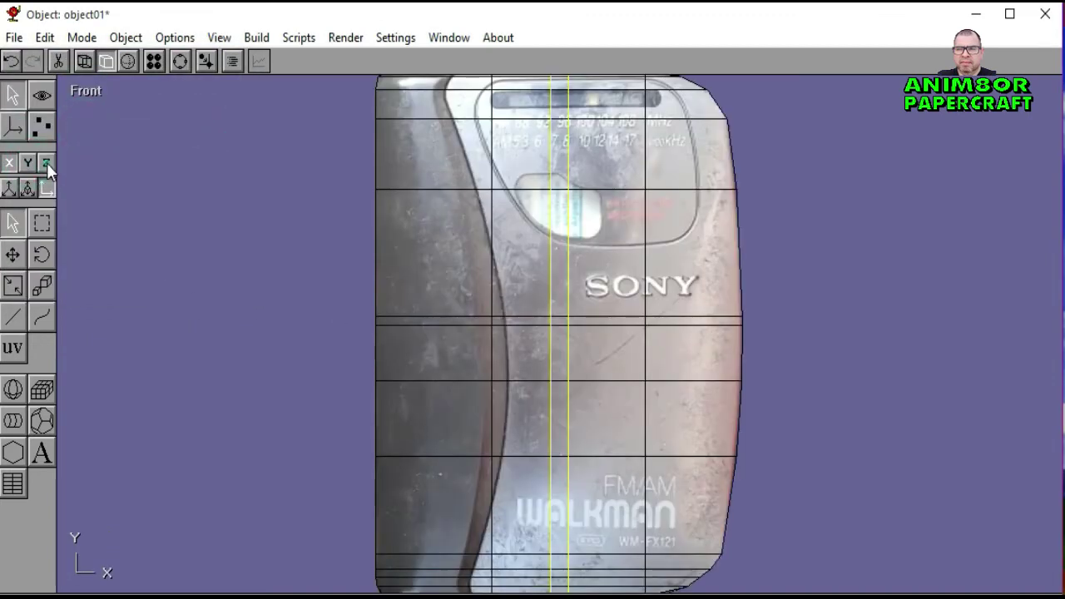
{"action": "left_click", "coordinate": [13, 255]}
{"action": "left_click", "coordinate": [910, 298]}
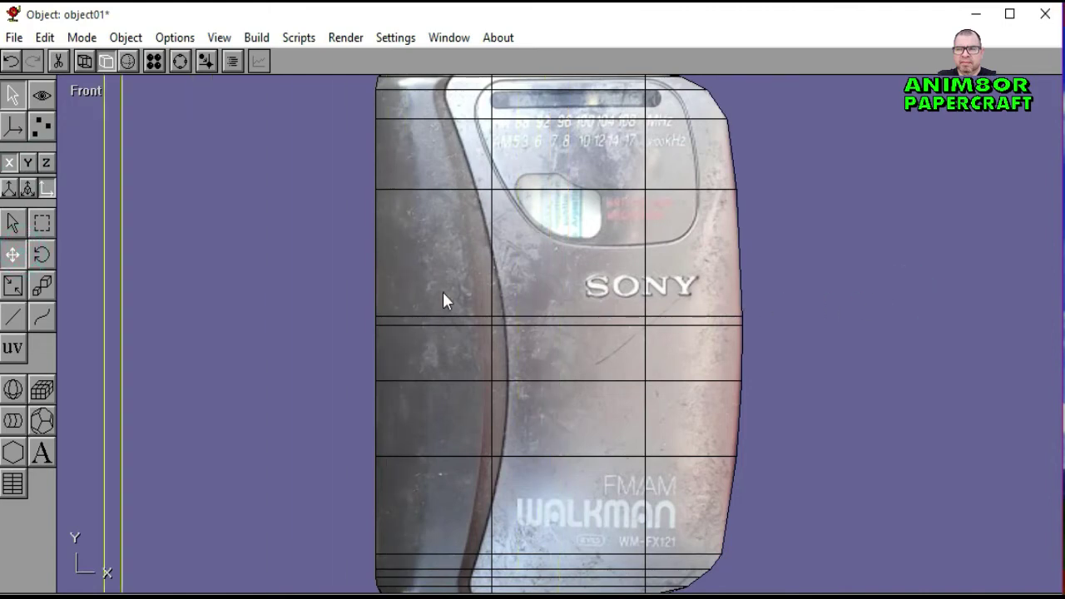
Step: In the Left view, move the reference image horizontally to the left so it sits beside the model
{"action": "left_click", "coordinate": [91, 89]}
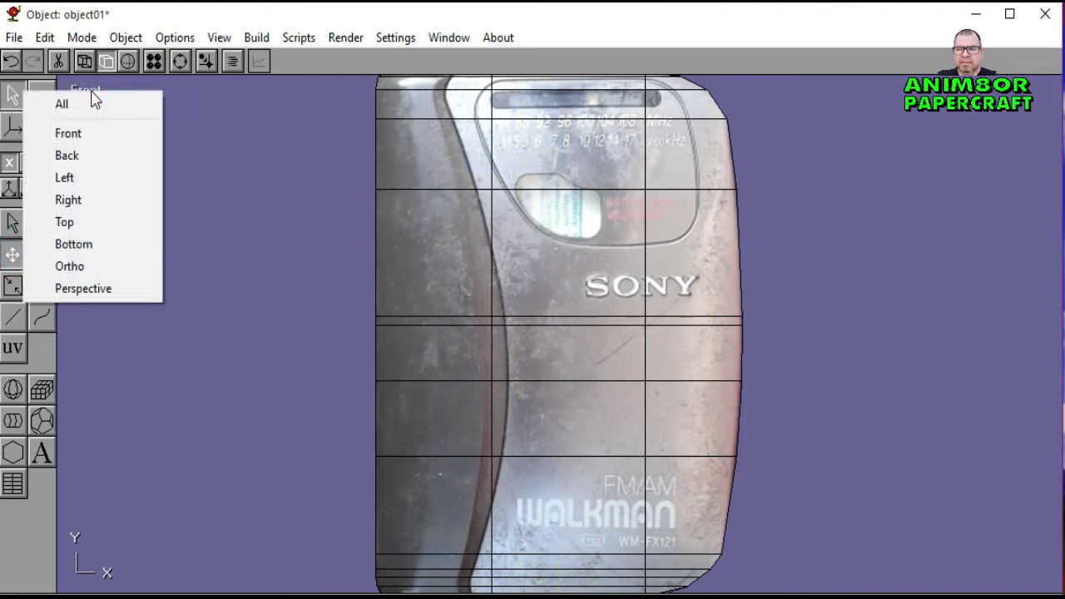
{"action": "left_click", "coordinate": [93, 180]}
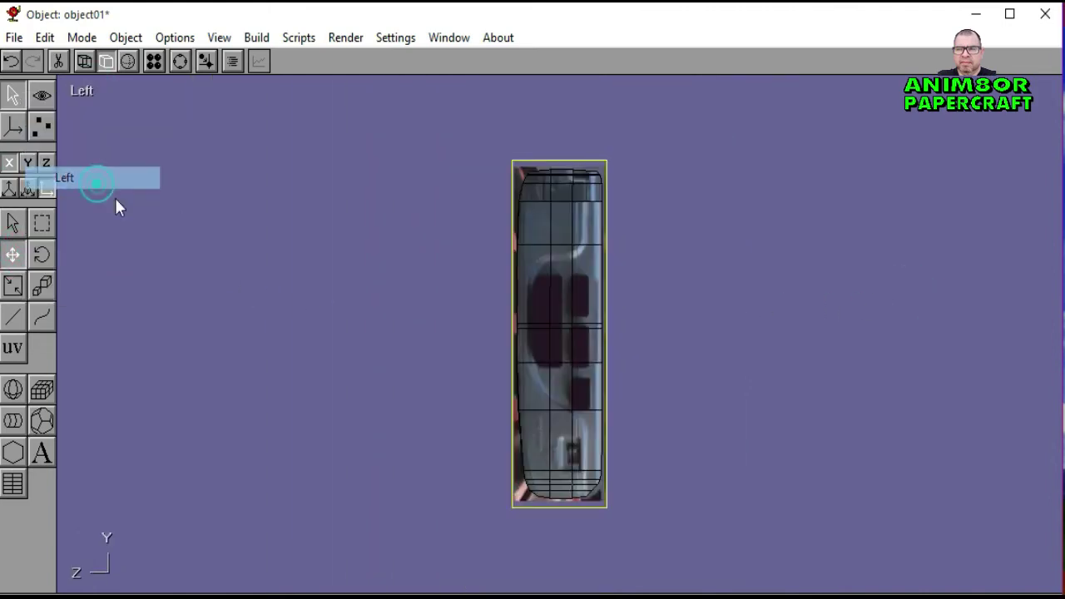
{"action": "left_click_drag", "start_coordinate": [733, 299], "coordinate": [508, 295]}
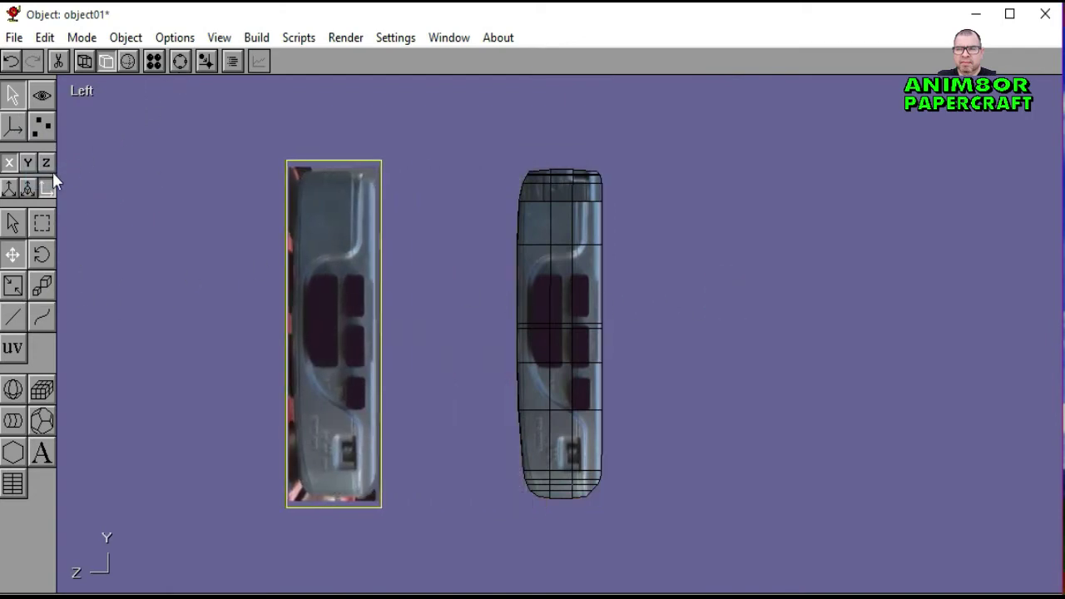
Step: Draw a tall narrow box beside the reference photo in the Left view and convert it to a mesh
{"action": "left_click", "coordinate": [13, 225]}
{"action": "left_click", "coordinate": [114, 228]}
{"action": "left_click", "coordinate": [180, 61]}
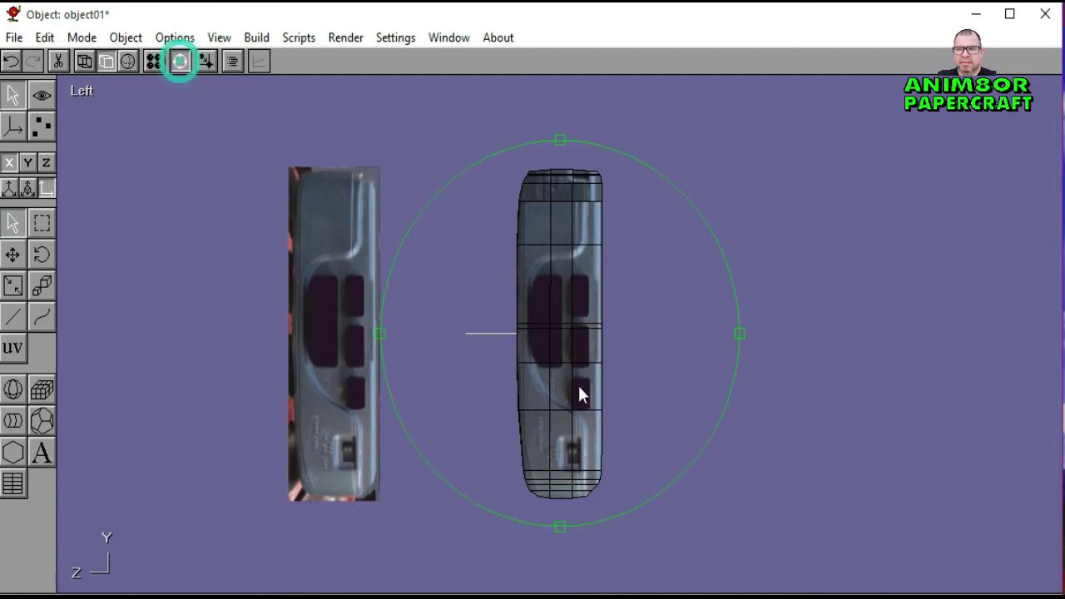
{"action": "right_click_drag", "start_coordinate": [578, 384], "coordinate": [646, 349]}
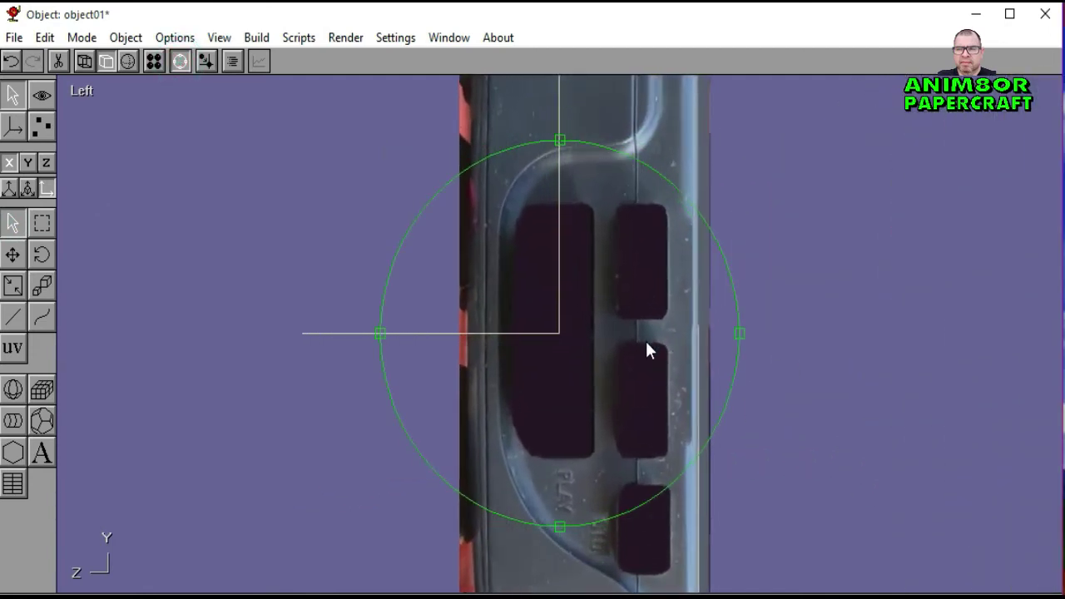
{"action": "left_click", "coordinate": [178, 63]}
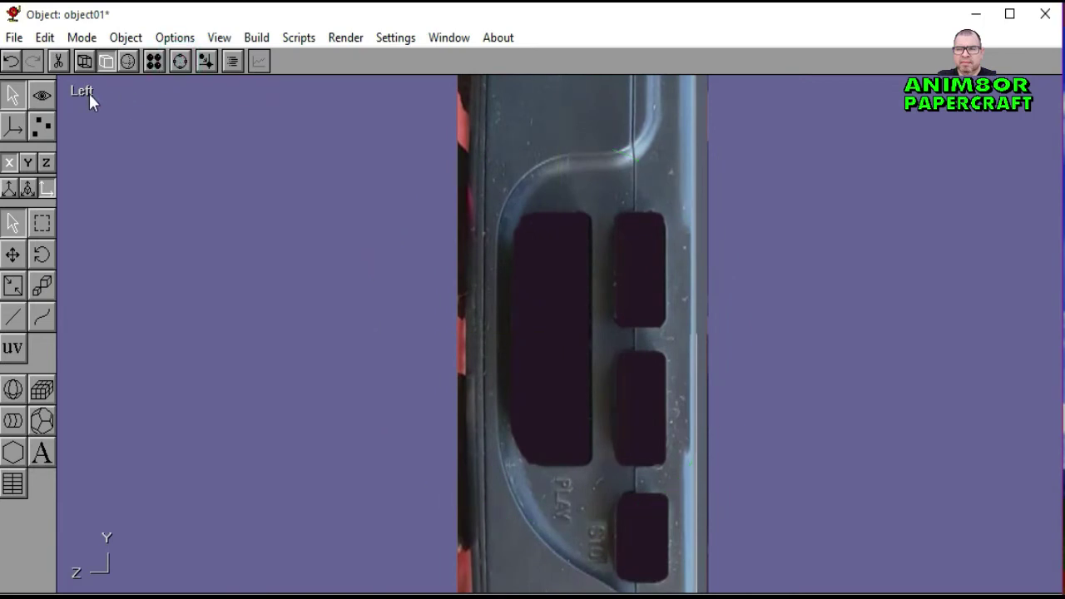
{"action": "left_click", "coordinate": [45, 389]}
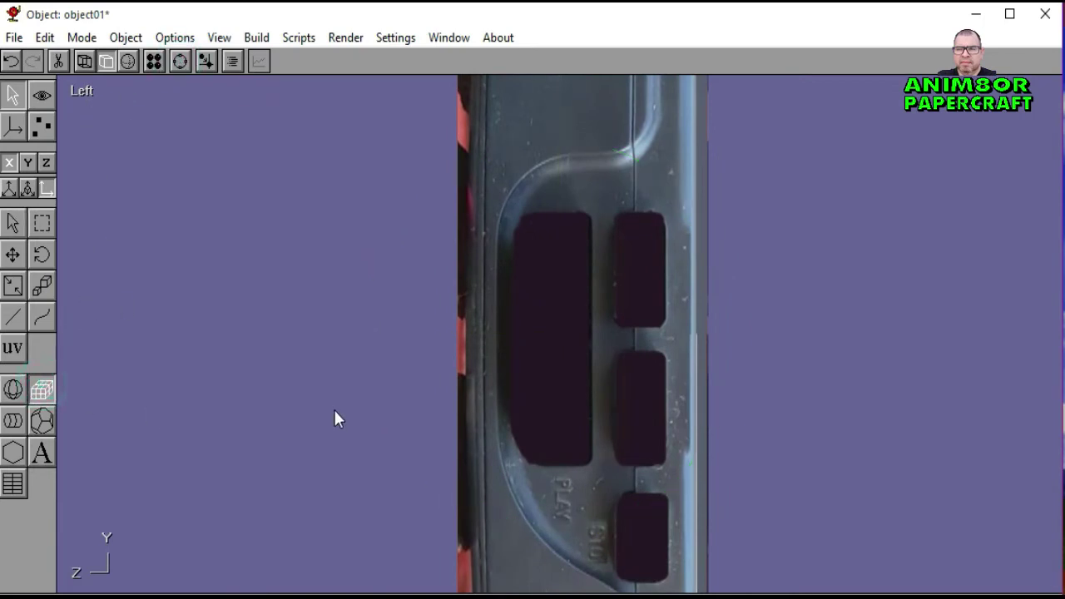
{"action": "left_click_drag", "start_coordinate": [334, 409], "coordinate": [307, 289]}
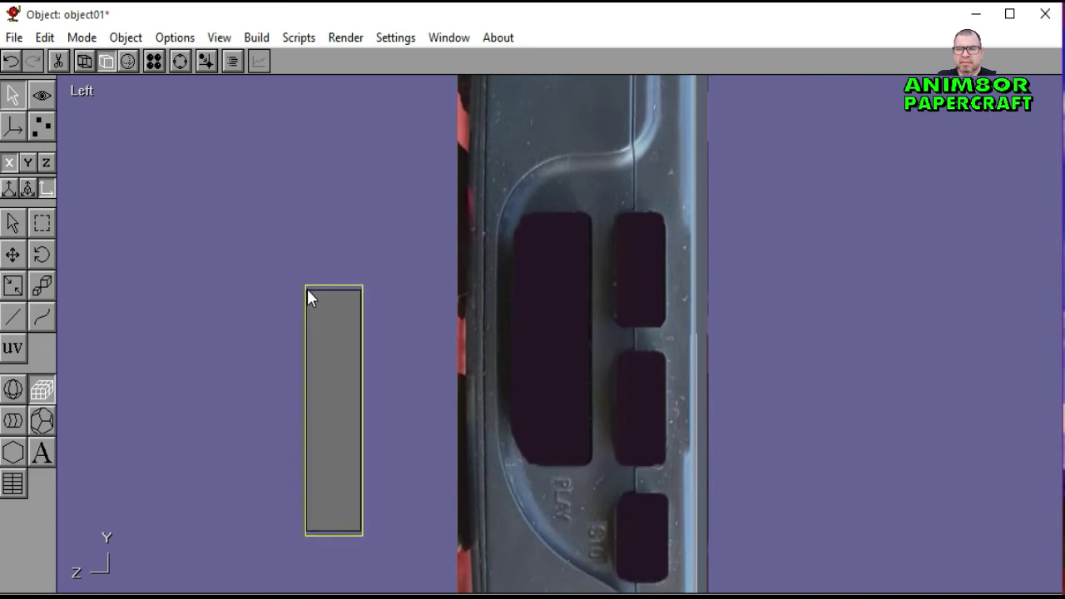
{"action": "left_click", "coordinate": [256, 38]}
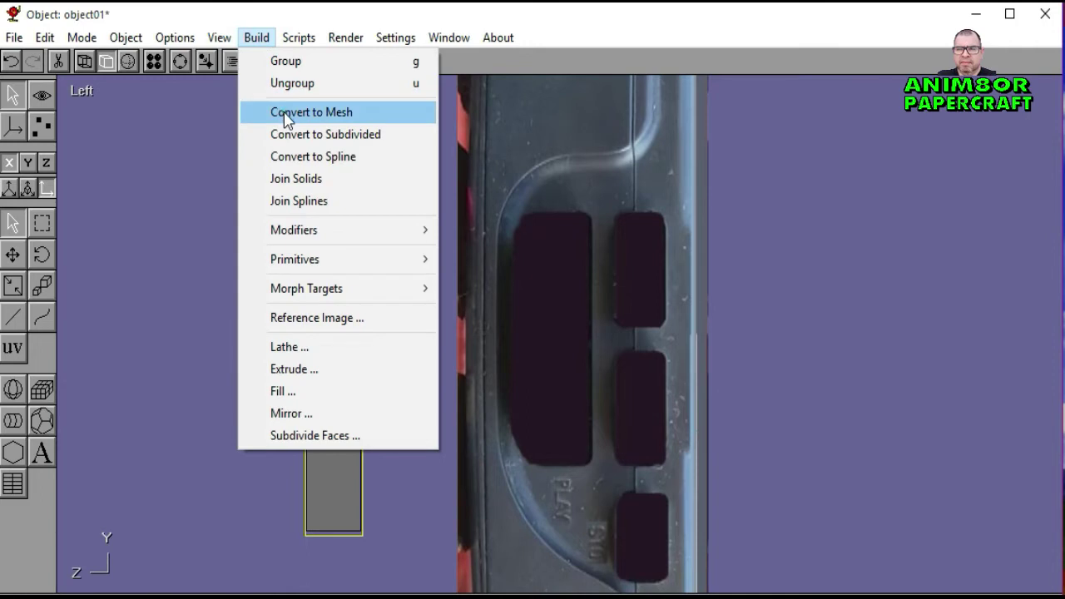
{"action": "left_click", "coordinate": [285, 115]}
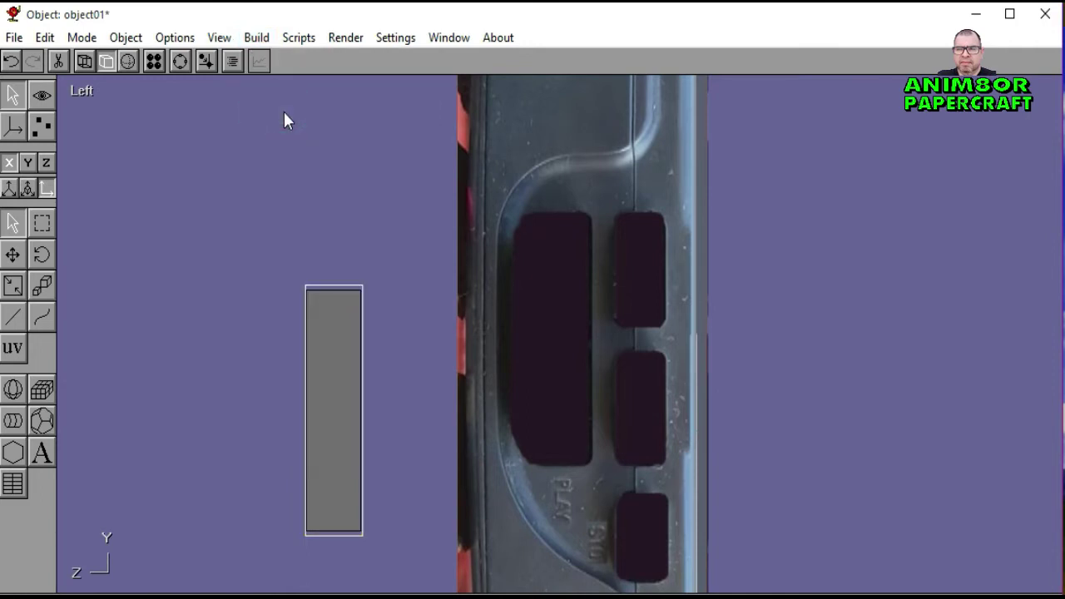
Step: Move the box mesh onto the large dark button opening above the PLAY lettering in the reference photo
{"action": "left_click", "coordinate": [14, 255]}
{"action": "left_click_drag", "start_coordinate": [173, 409], "coordinate": [236, 374]}
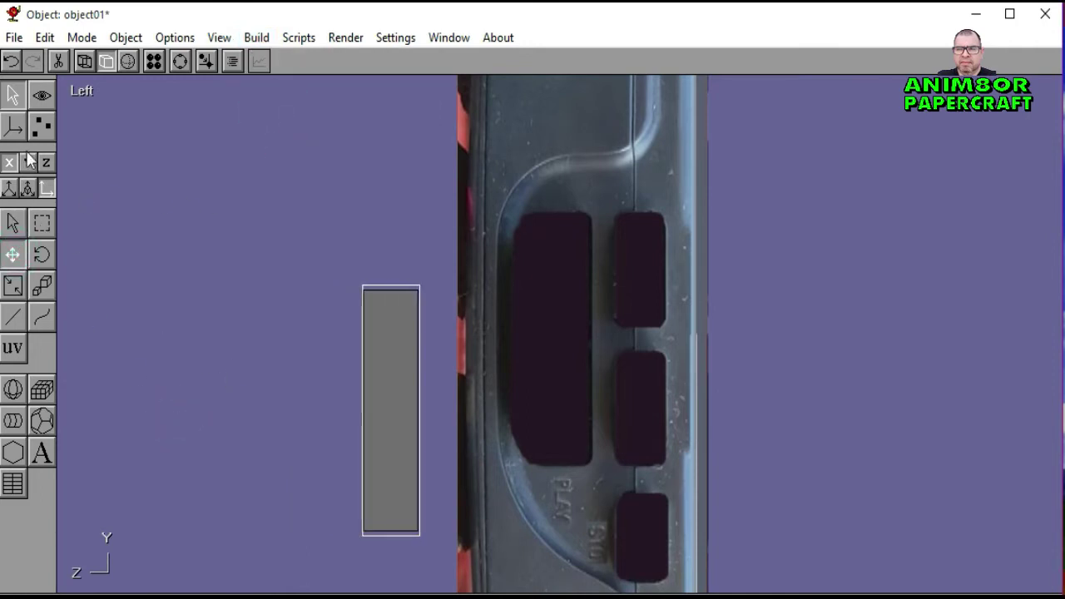
{"action": "left_click_drag", "start_coordinate": [177, 409], "coordinate": [345, 348]}
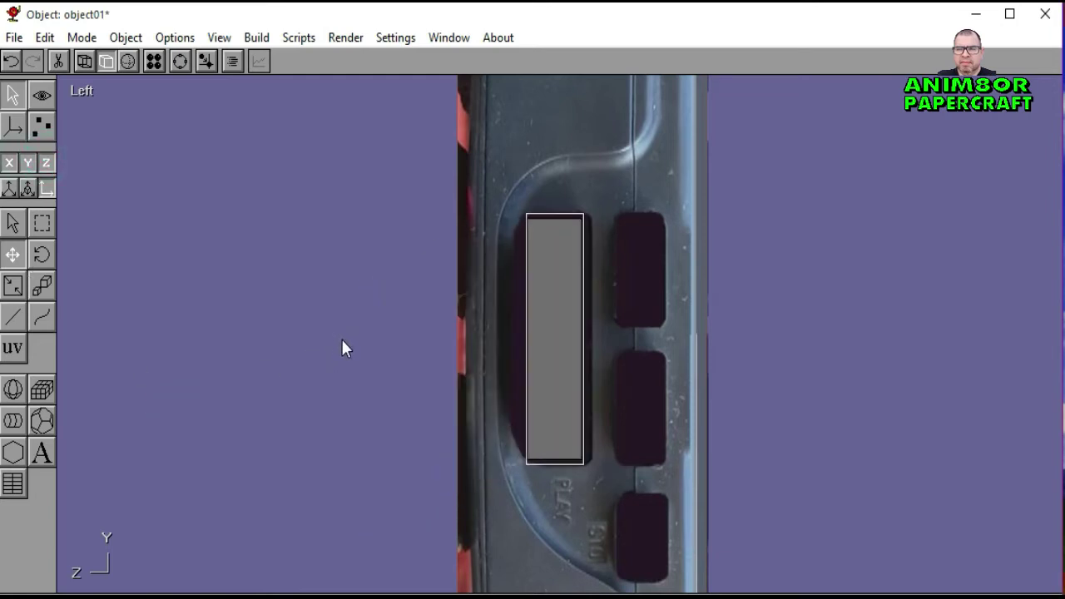
Step: Widen the box to about the width of the large button opening and adjust its vertical position in wireframe display
{"action": "left_click", "coordinate": [11, 291]}
{"action": "left_click_drag", "start_coordinate": [210, 375], "coordinate": [272, 374]}
{"action": "left_click", "coordinate": [18, 261]}
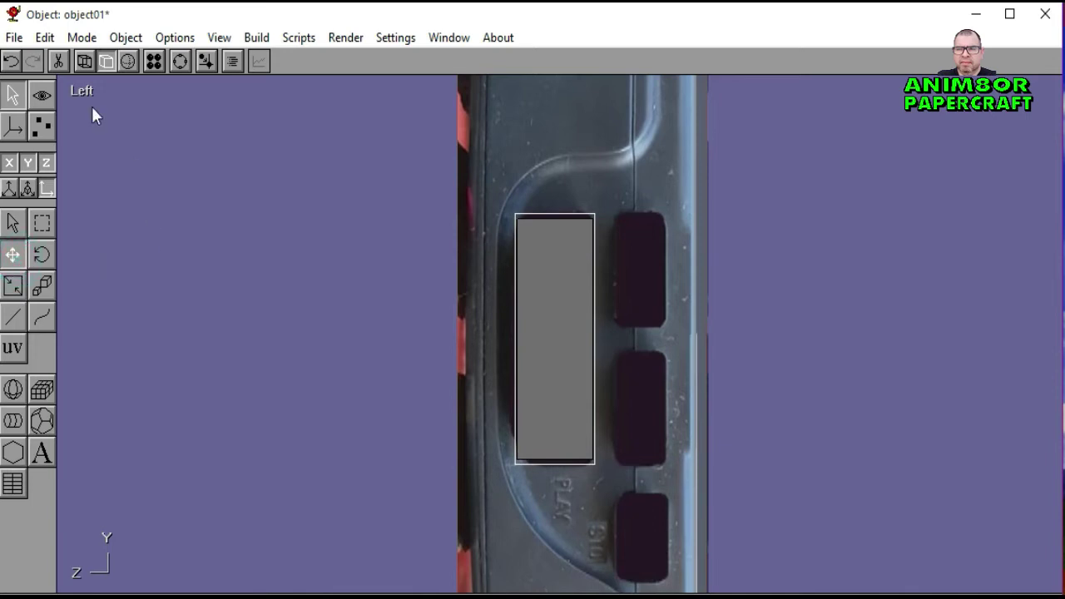
{"action": "left_click", "coordinate": [84, 61]}
{"action": "mouse_move", "coordinate": [228, 233]}
{"action": "left_mouse_down"}
{"action": "mouse_move", "coordinate": [231, 214]}
{"action": "mouse_move", "coordinate": [222, 236]}
{"action": "mouse_move", "coordinate": [243, 243]}
{"action": "left_mouse_up"}
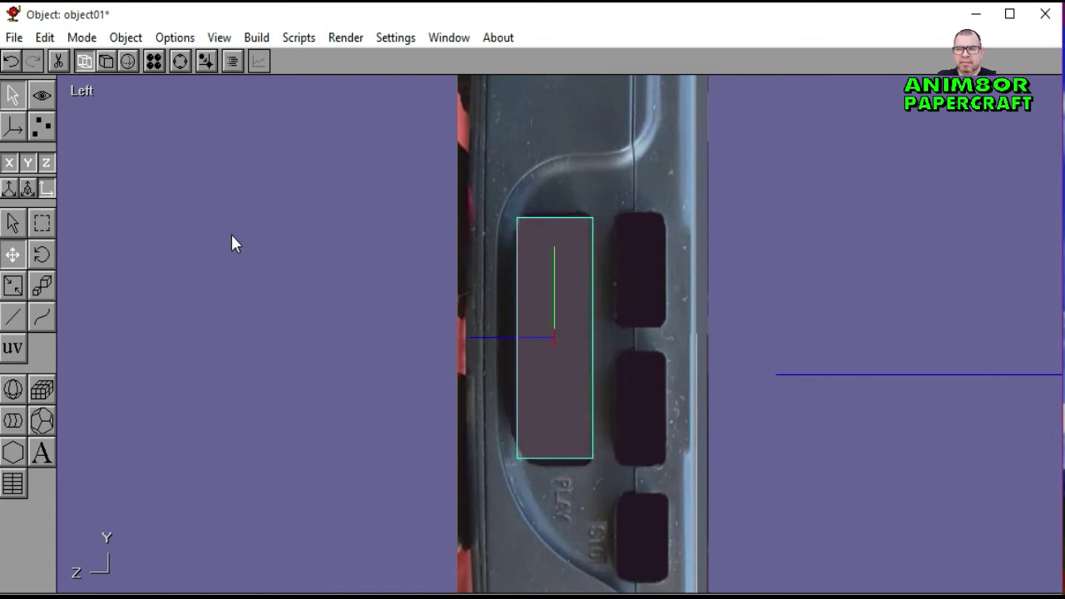
{"action": "left_click_drag", "start_coordinate": [232, 243], "coordinate": [231, 235]}
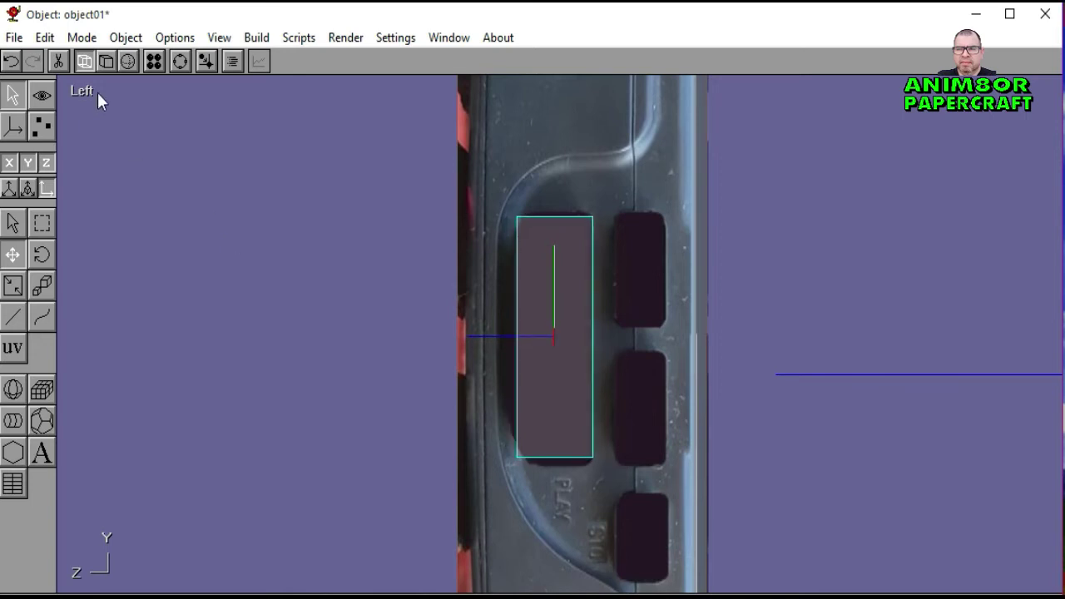
{"action": "left_click", "coordinate": [105, 61]}
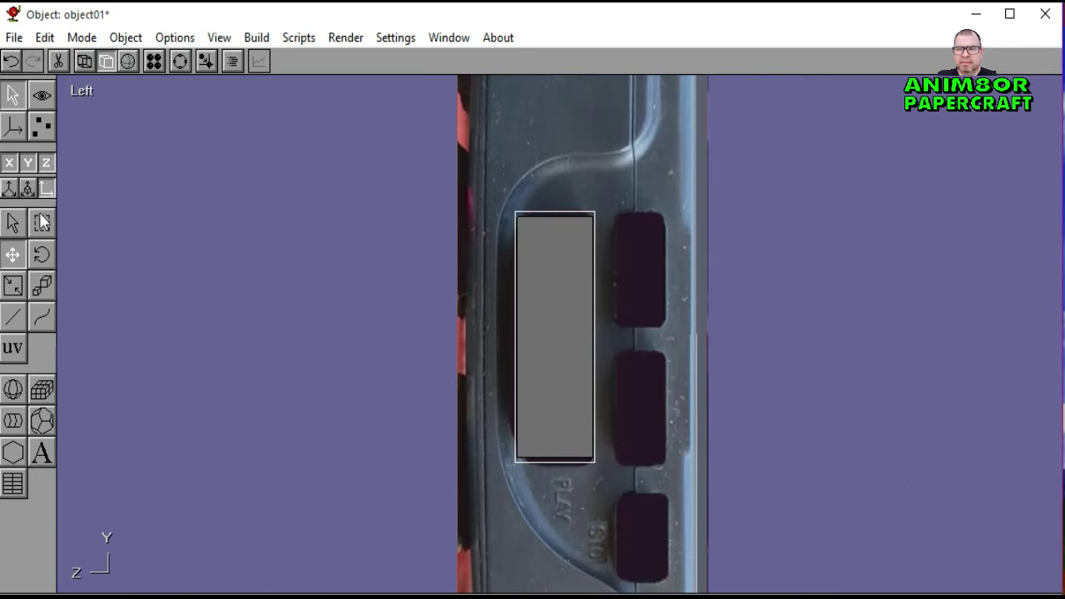
{"action": "left_click", "coordinate": [13, 223]}
{"action": "left_click", "coordinate": [157, 245]}
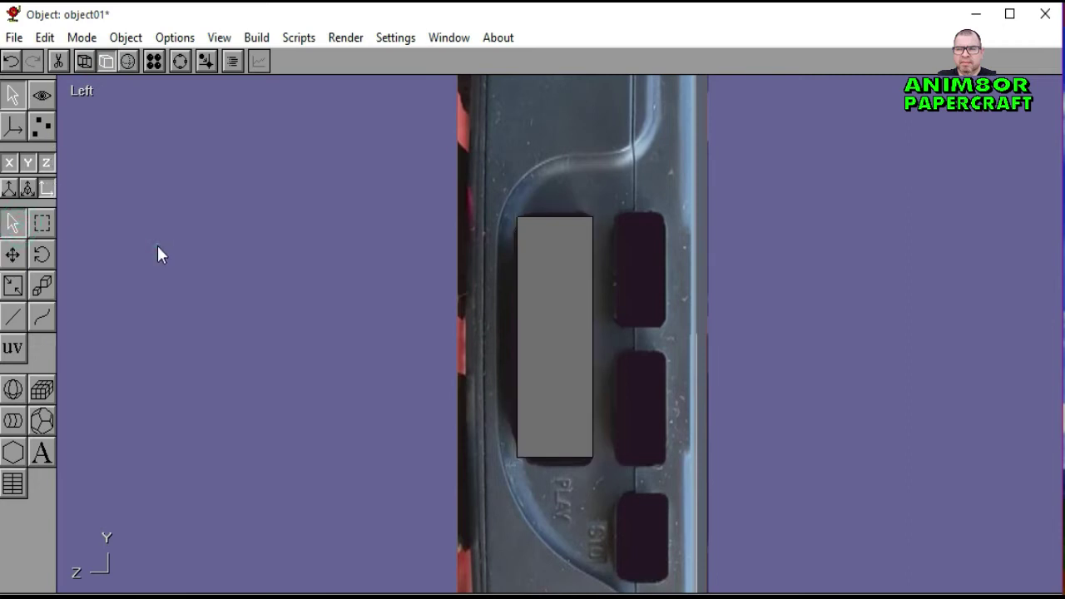
Step: In point editing, cut the box horizontally with the knife, once near its lower end and once near its upper end
{"action": "left_click", "coordinate": [179, 63]}
{"action": "left_click", "coordinate": [182, 62]}
{"action": "left_click", "coordinate": [41, 126]}
{"action": "left_click", "coordinate": [43, 533]}
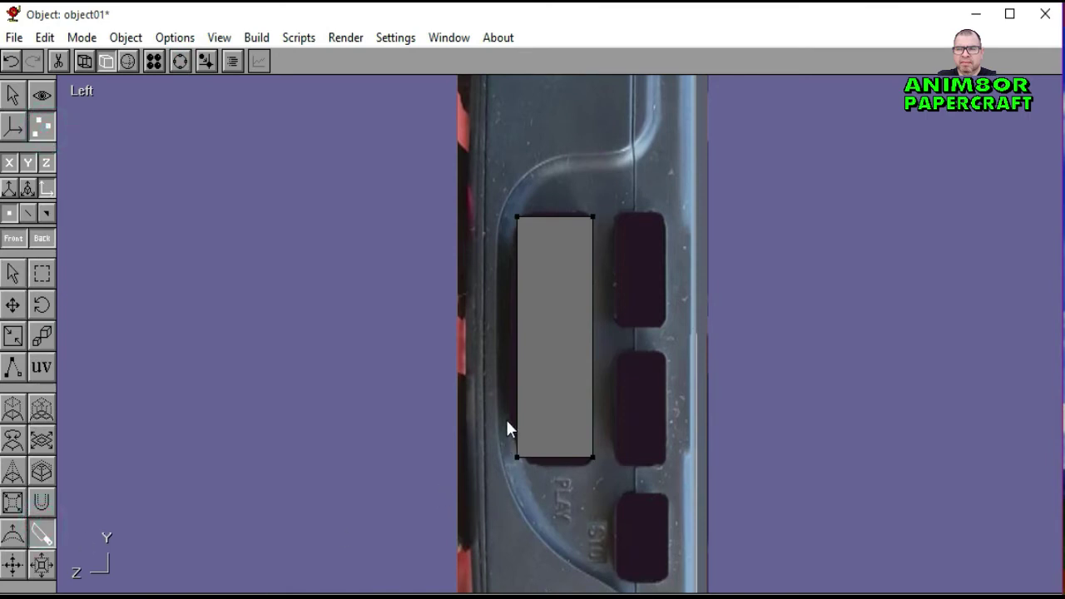
{"action": "left_click_drag", "start_coordinate": [507, 413], "coordinate": [598, 413]}
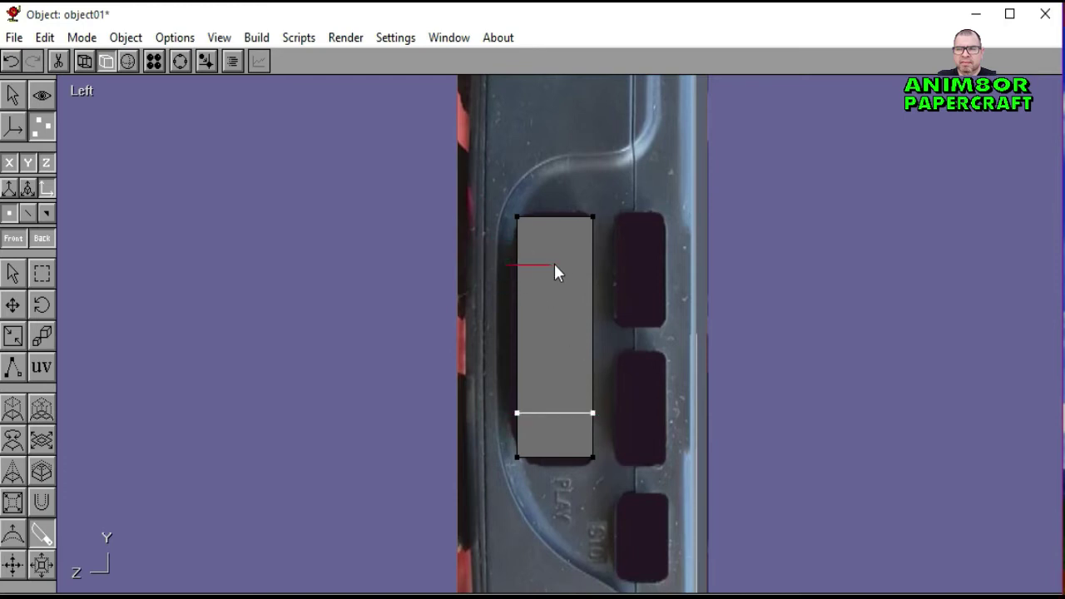
{"action": "left_click_drag", "start_coordinate": [596, 271], "coordinate": [599, 274]}
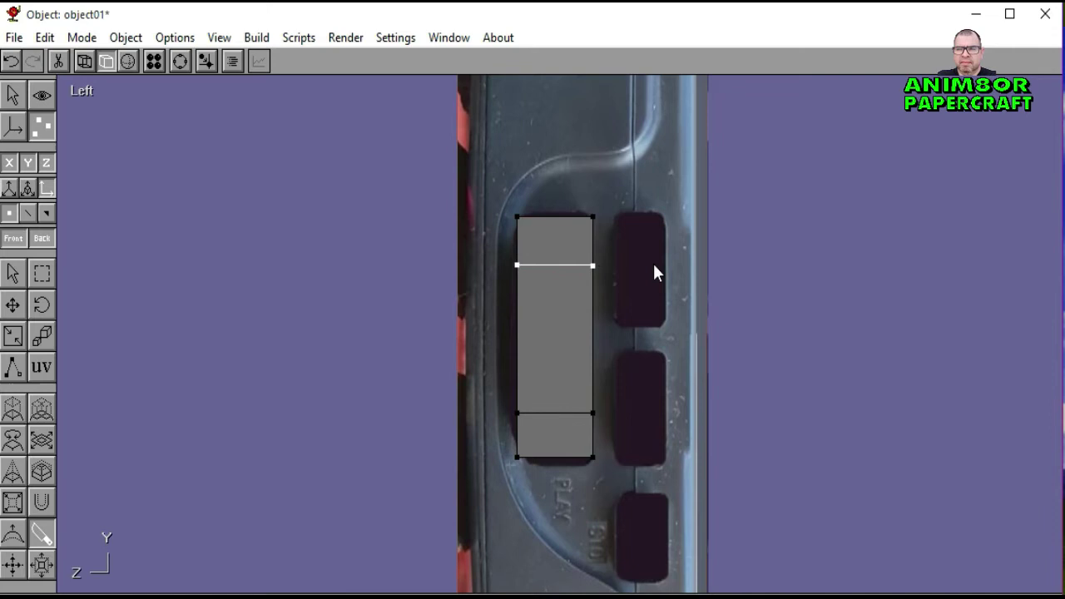
Step: Shift the left-hand points of both cuts slightly outward to follow the button opening's curved side
{"action": "left_click", "coordinate": [40, 276]}
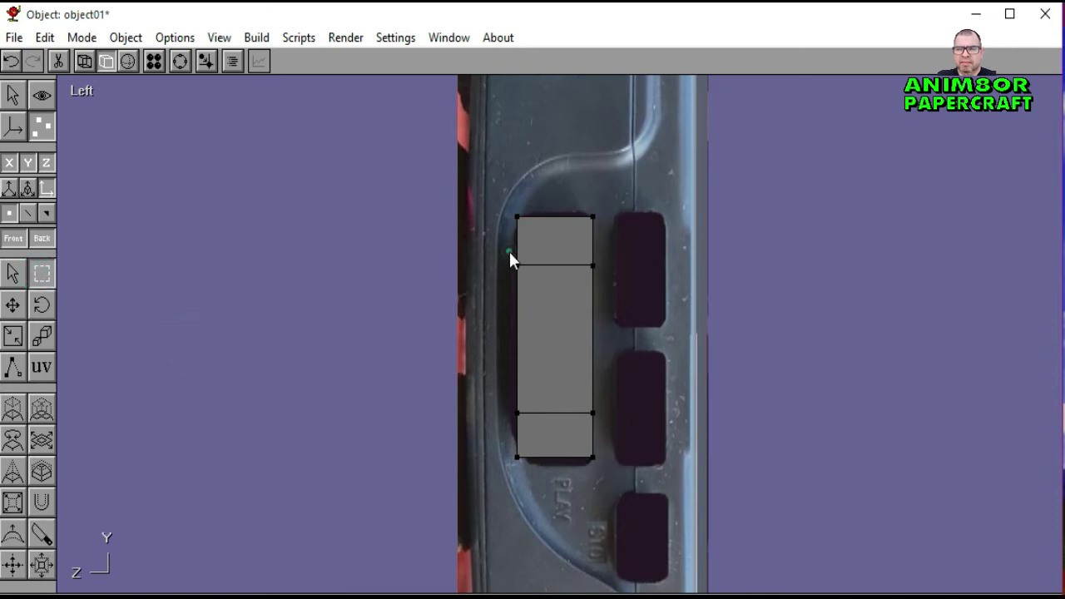
{"action": "left_click_drag", "start_coordinate": [509, 252], "coordinate": [524, 424]}
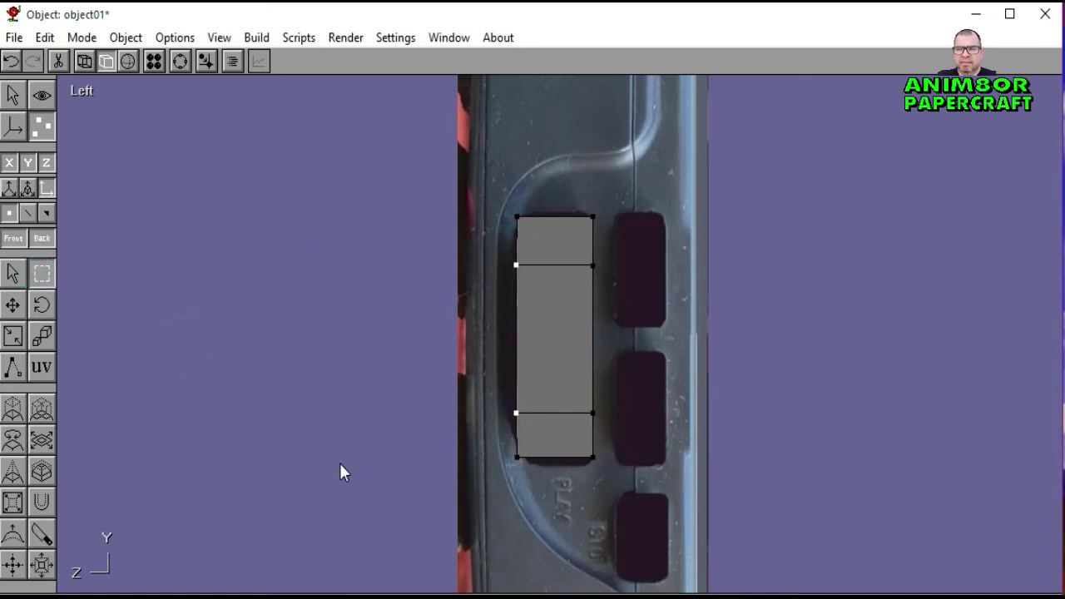
{"action": "key", "text": "Left"}
{"action": "key", "text": "Left"}
{"action": "key", "text": "Left"}
{"action": "key", "text": "Left"}
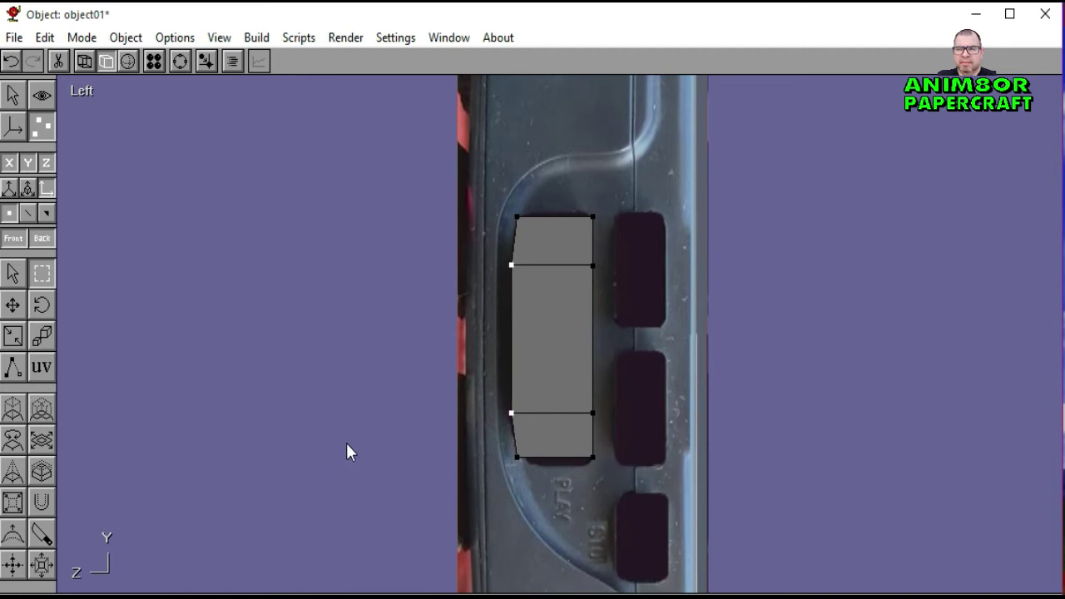
{"action": "left_click", "coordinate": [347, 444]}
Step: Scale the box's bottom edge points narrower and move them down to the lower end of the button opening
{"action": "left_click_drag", "start_coordinate": [503, 442], "coordinate": [598, 469]}
{"action": "left_click", "coordinate": [12, 335]}
{"action": "left_click_drag", "start_coordinate": [252, 395], "coordinate": [219, 396]}
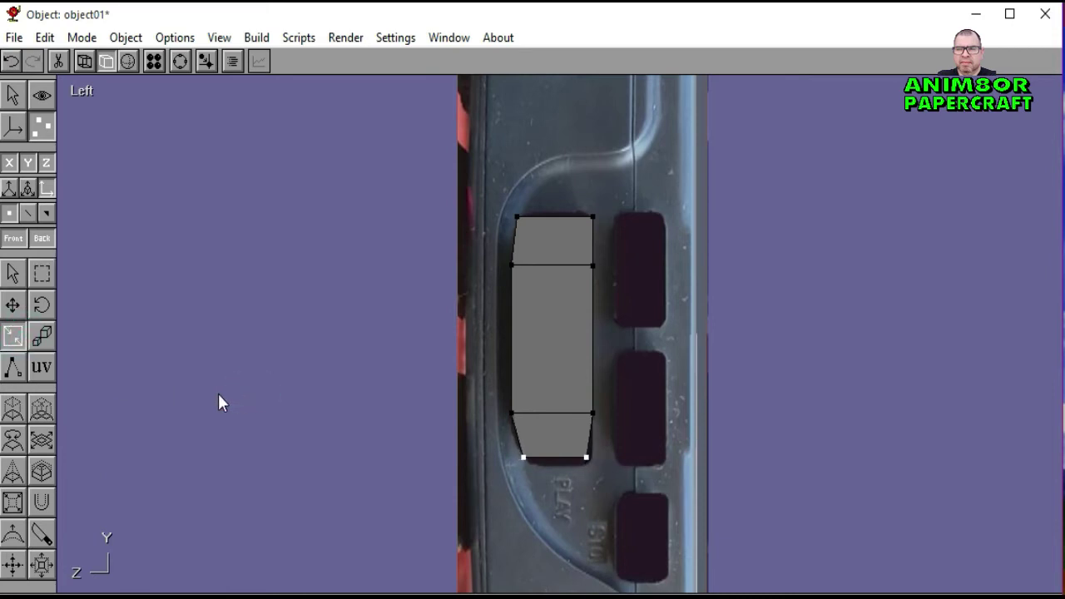
{"action": "left_click", "coordinate": [12, 305]}
{"action": "left_click_drag", "start_coordinate": [146, 336], "coordinate": [146, 345]}
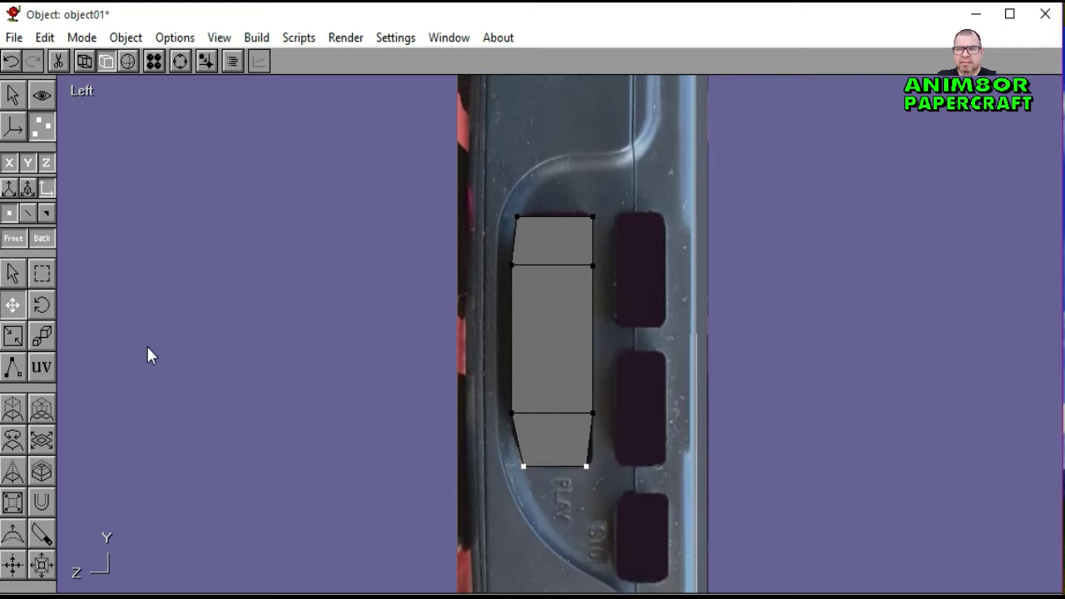
Step: Cut the box's lowest section horizontally with the knife, midway between the lower cut and the bottom edge
{"action": "left_click", "coordinate": [42, 534]}
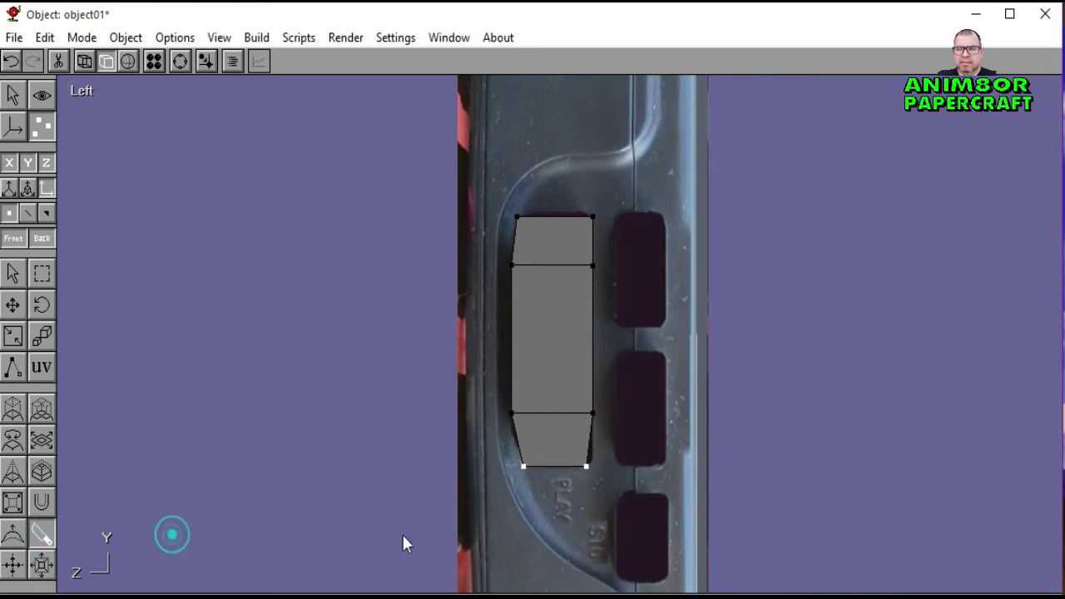
{"action": "left_click", "coordinate": [40, 277]}
{"action": "left_click", "coordinate": [155, 340]}
{"action": "left_click", "coordinate": [41, 534]}
{"action": "left_click_drag", "start_coordinate": [511, 440], "coordinate": [596, 439]}
{"action": "left_click", "coordinate": [43, 277]}
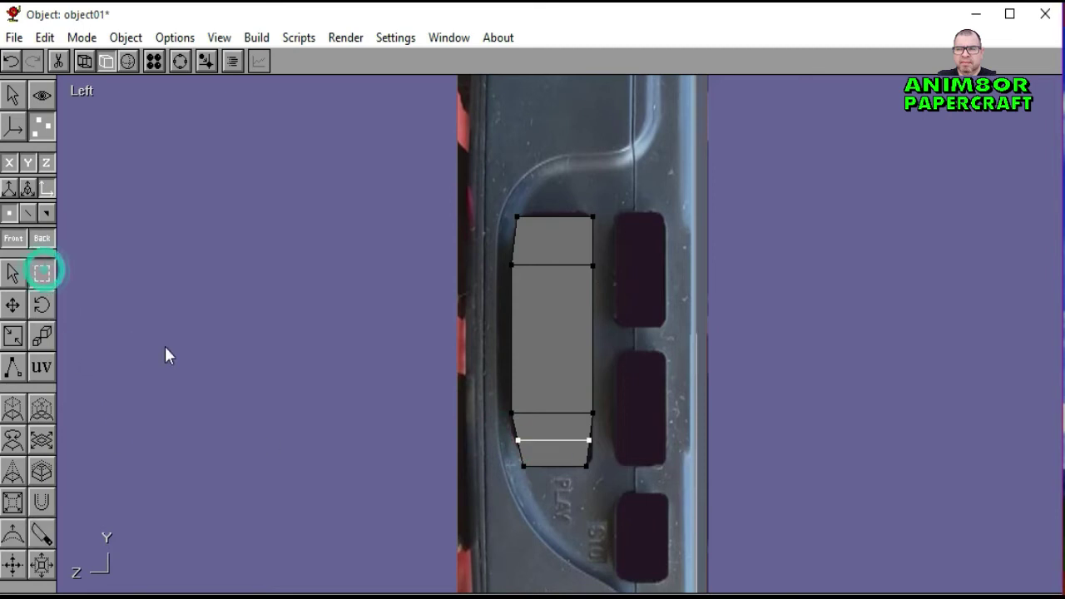
{"action": "left_click", "coordinate": [165, 346]}
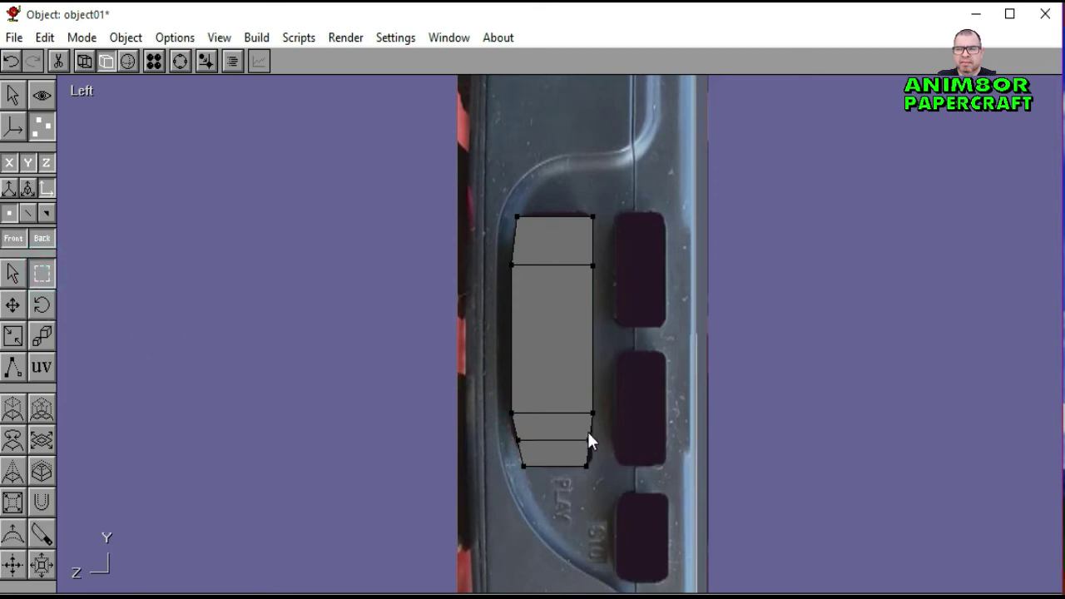
Step: Move the end points of the new lower cut slightly outward to round the box's bottom corners
{"action": "left_click", "coordinate": [619, 499]}
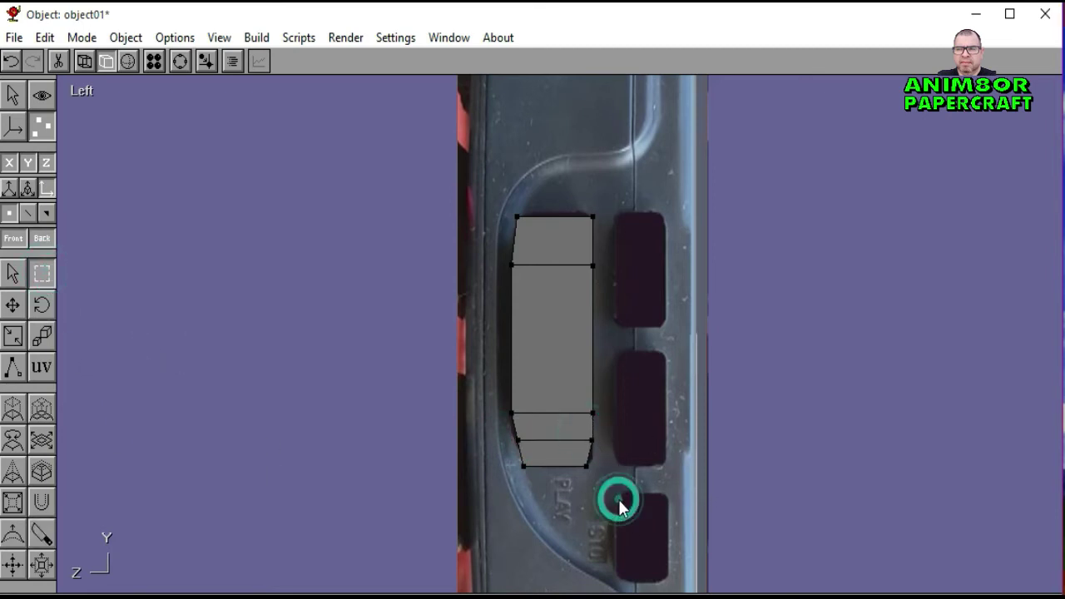
{"action": "left_click", "coordinate": [608, 449]}
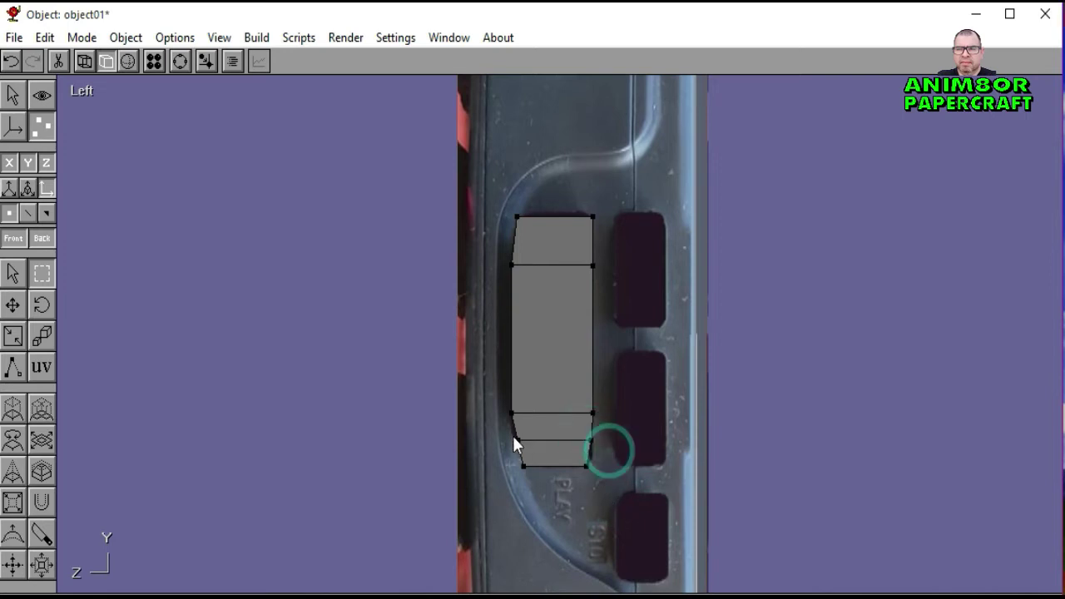
{"action": "left_click", "coordinate": [516, 440]}
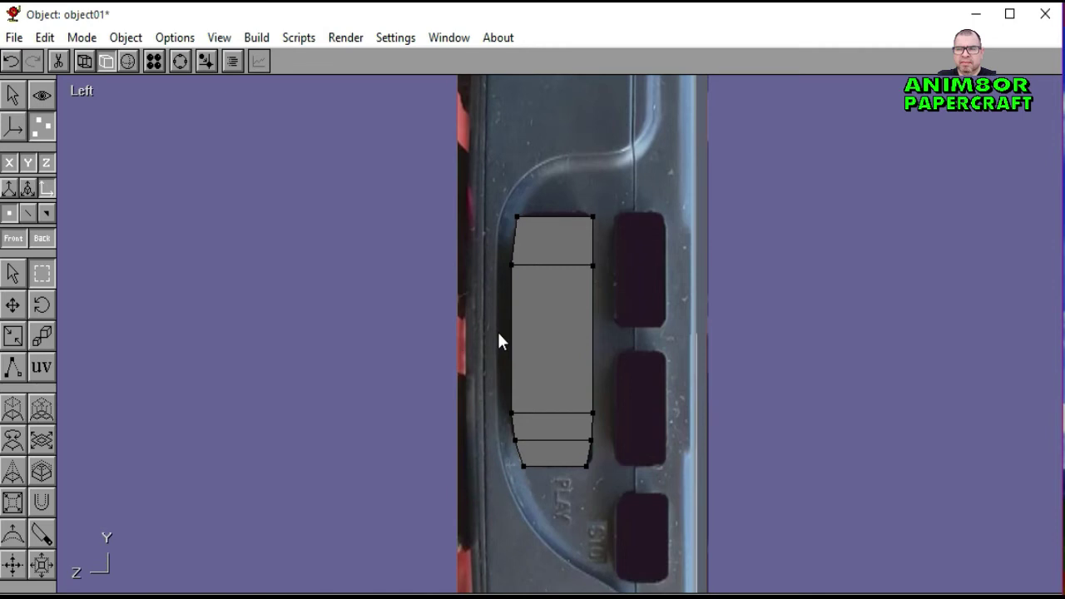
Step: Scale the box's top edge points narrower and move them up to the upper end of the button opening
{"action": "left_click", "coordinate": [42, 534]}
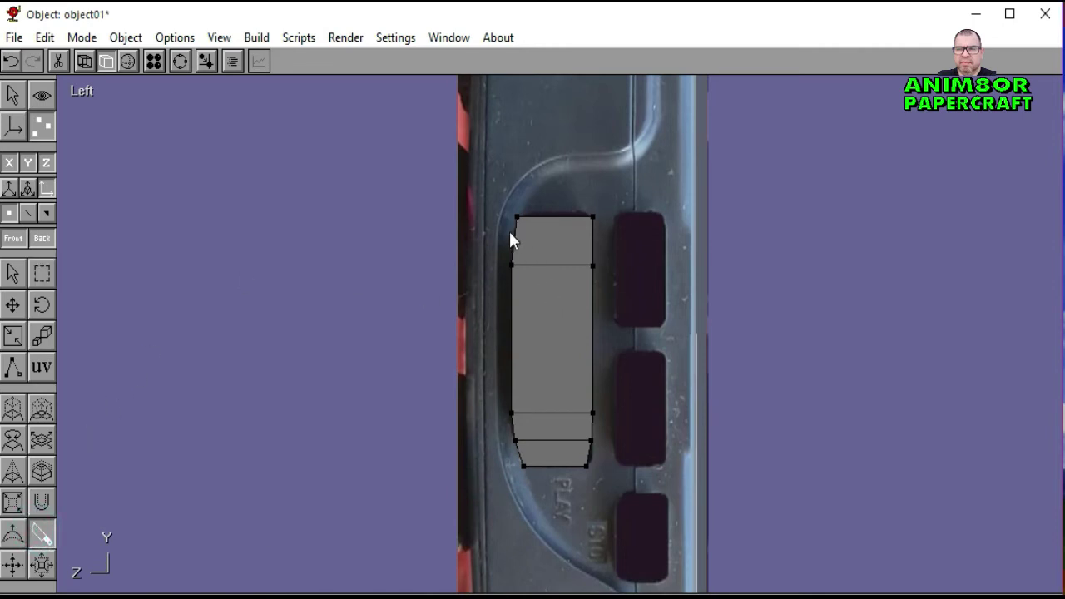
{"action": "left_click", "coordinate": [42, 273]}
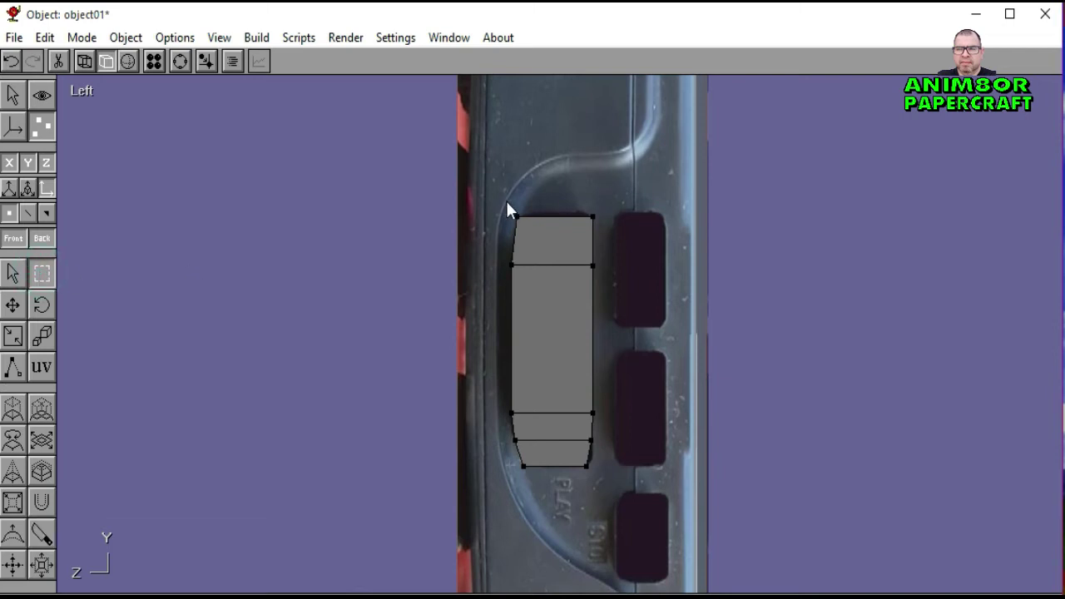
{"action": "left_click_drag", "start_coordinate": [504, 203], "coordinate": [600, 229]}
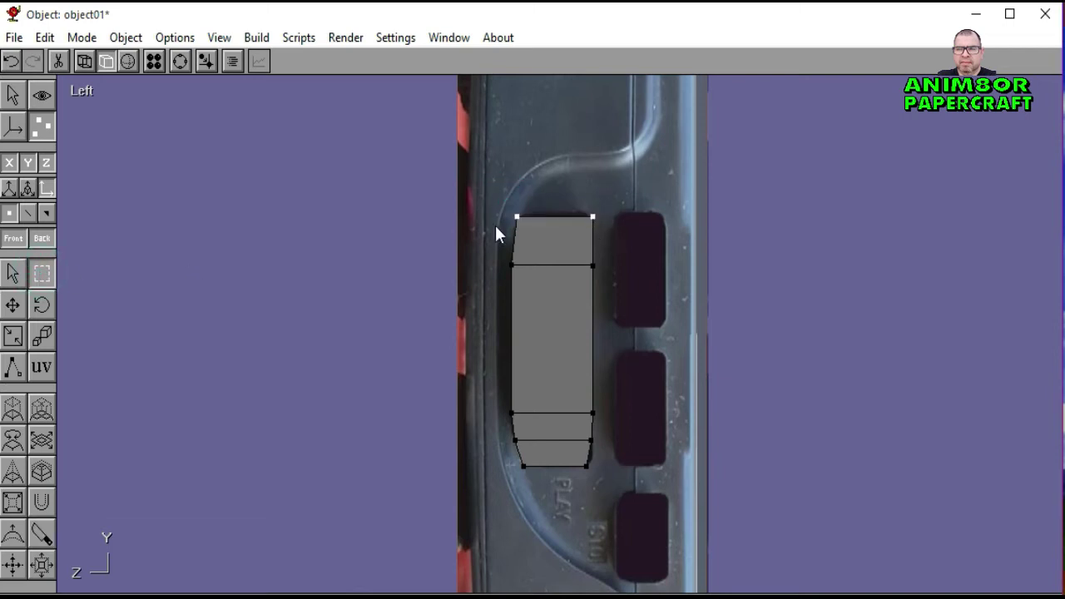
{"action": "left_click", "coordinate": [14, 338]}
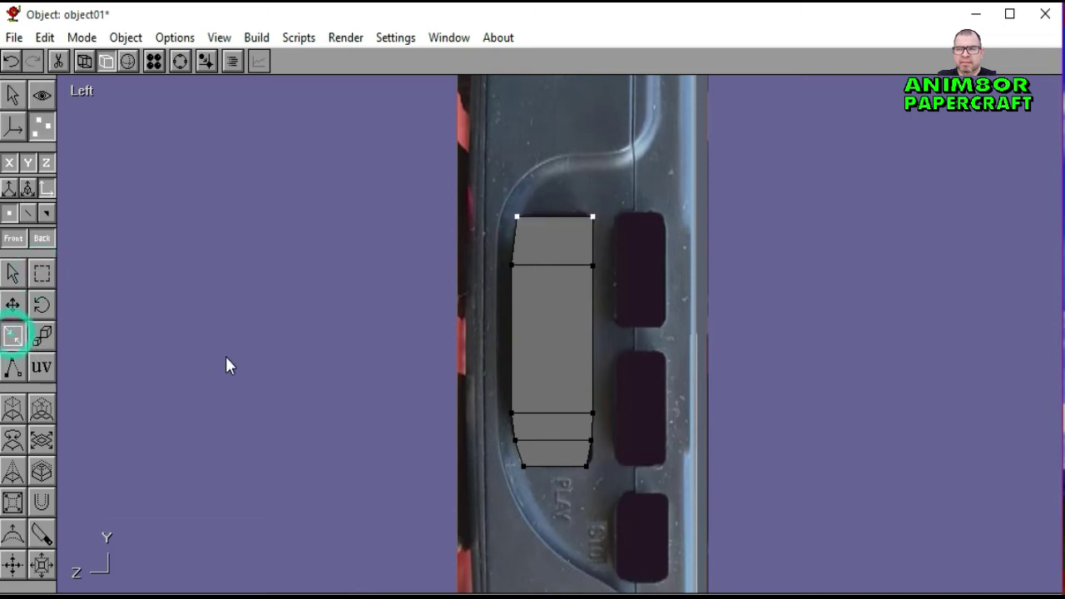
{"action": "left_click_drag", "start_coordinate": [225, 358], "coordinate": [193, 359]}
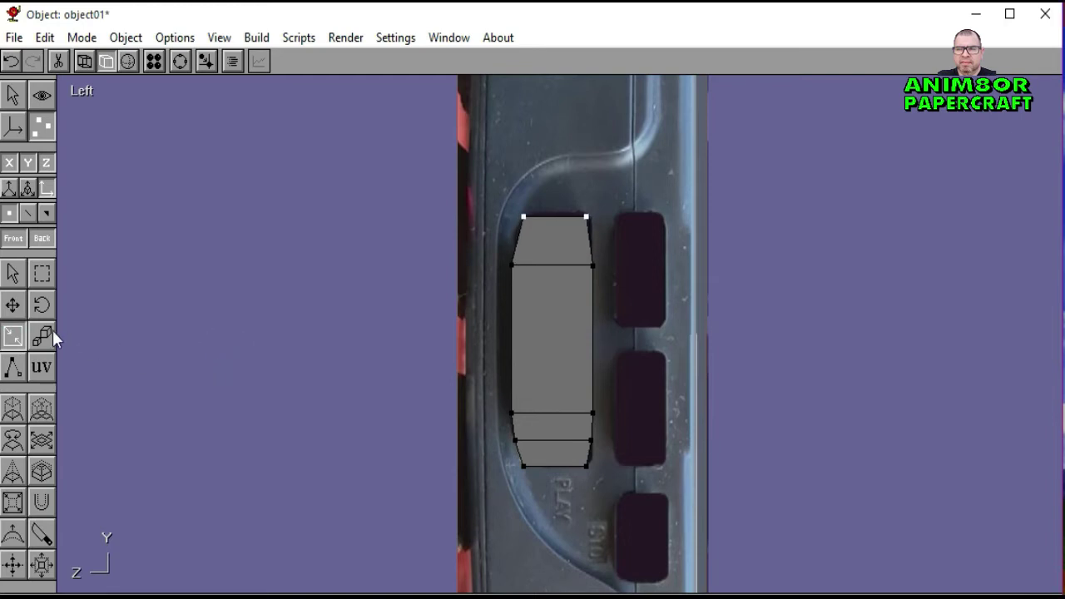
{"action": "left_click", "coordinate": [13, 306]}
{"action": "left_click_drag", "start_coordinate": [154, 308], "coordinate": [158, 300]}
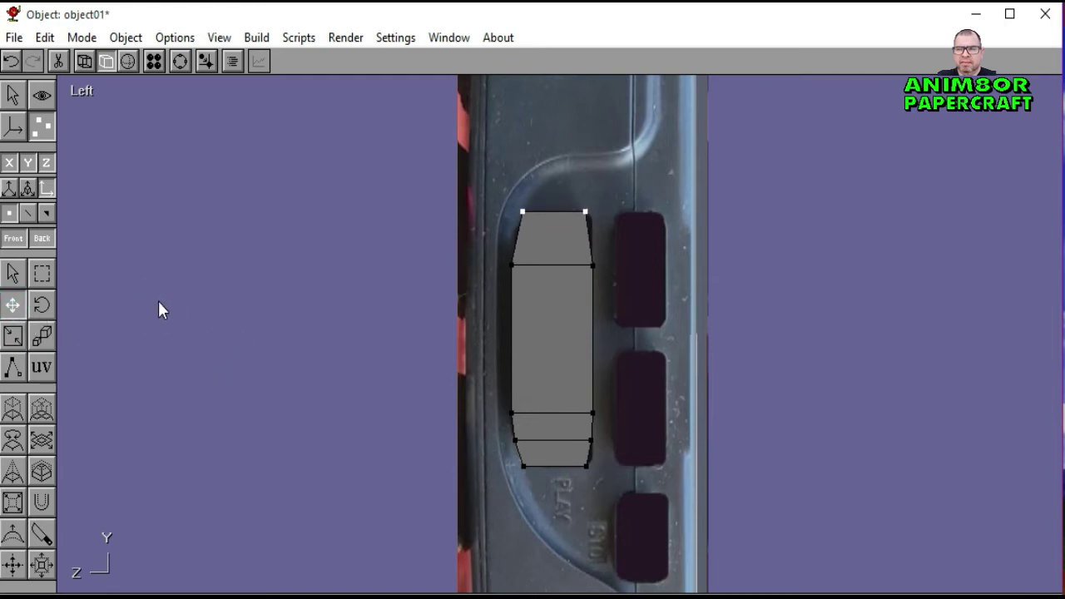
Step: Cut the box's uppermost section horizontally with the knife, midway between the upper cut and the top edge
{"action": "left_click", "coordinate": [42, 534]}
{"action": "left_click", "coordinate": [247, 419]}
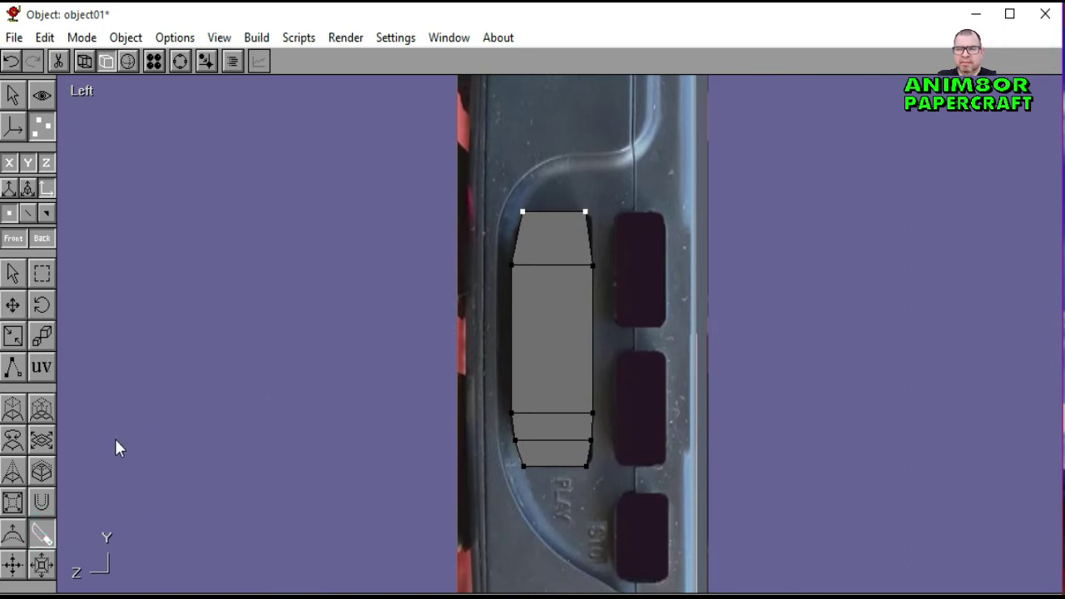
{"action": "left_click", "coordinate": [42, 273]}
{"action": "left_click", "coordinate": [114, 314]}
{"action": "left_click", "coordinate": [43, 530]}
{"action": "left_click_drag", "start_coordinate": [507, 234], "coordinate": [600, 234]}
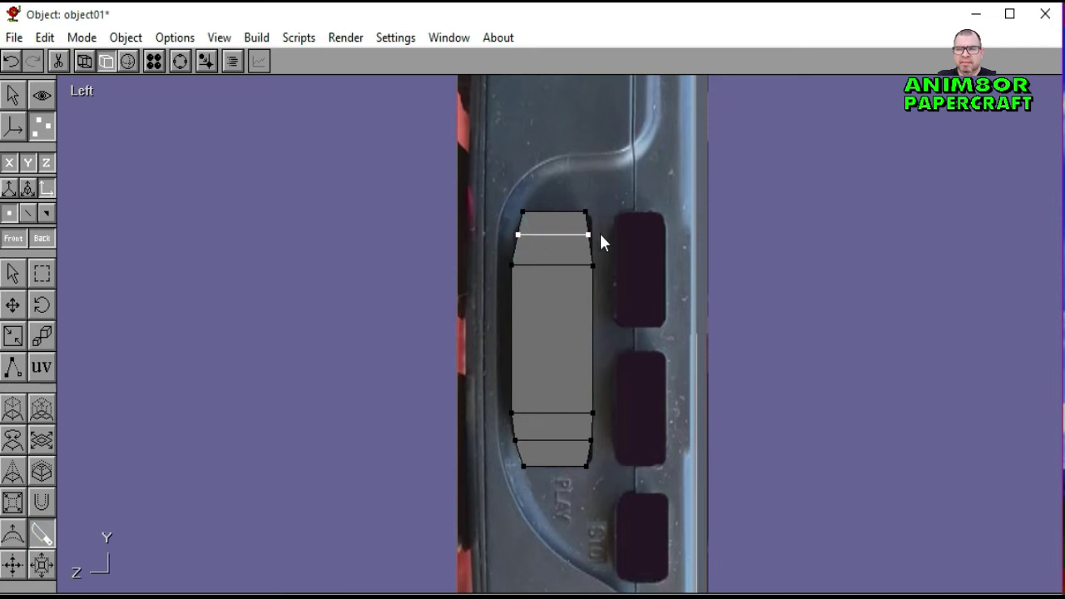
Step: Move the end points of the new upper cut slightly outward to round the box's top corners
{"action": "left_click", "coordinate": [43, 275]}
{"action": "left_click", "coordinate": [111, 278]}
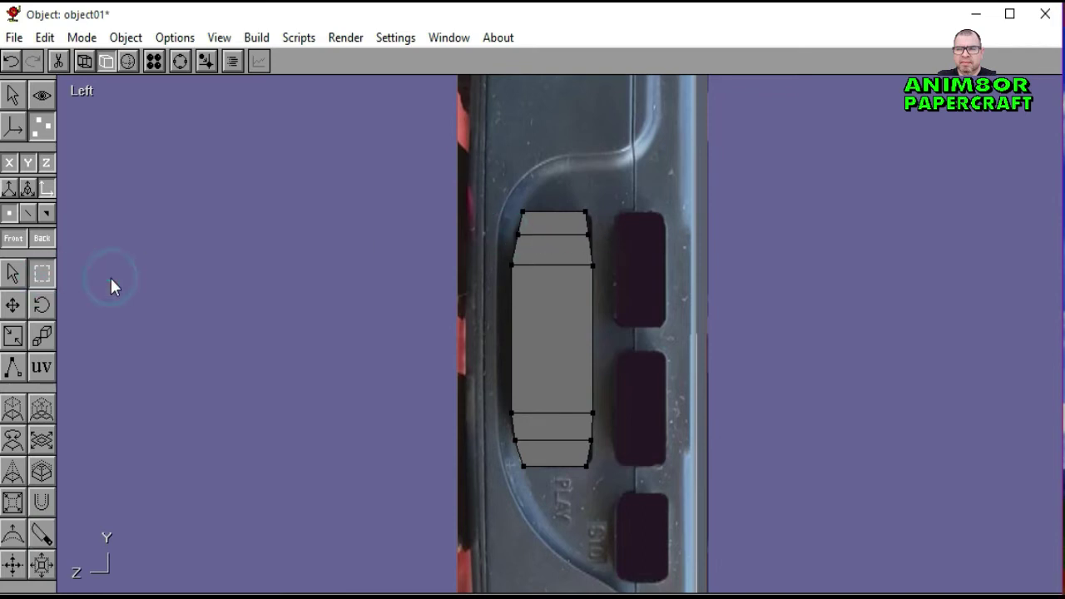
{"action": "left_click", "coordinate": [598, 255]}
{"action": "left_click", "coordinate": [519, 237]}
{"action": "left_click", "coordinate": [415, 301]}
Step: Save the project in the WALKMAN SONY folder as a new version named WALKMAN 03
{"action": "left_click", "coordinate": [180, 61]}
{"action": "left_click_drag", "start_coordinate": [530, 304], "coordinate": [580, 323]}
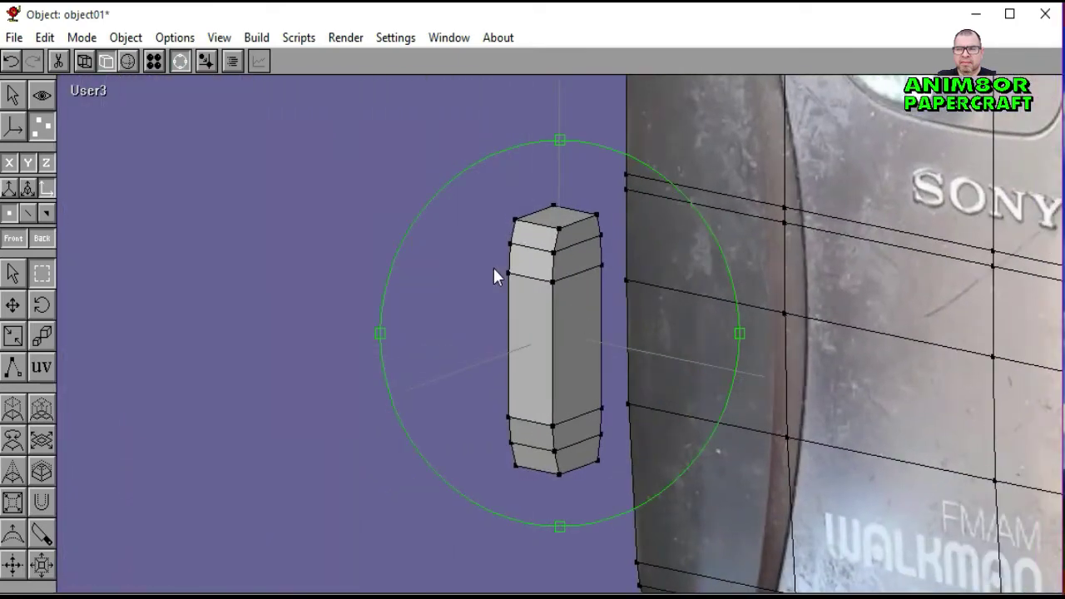
{"action": "left_click", "coordinate": [13, 37]}
{"action": "left_click", "coordinate": [82, 160]}
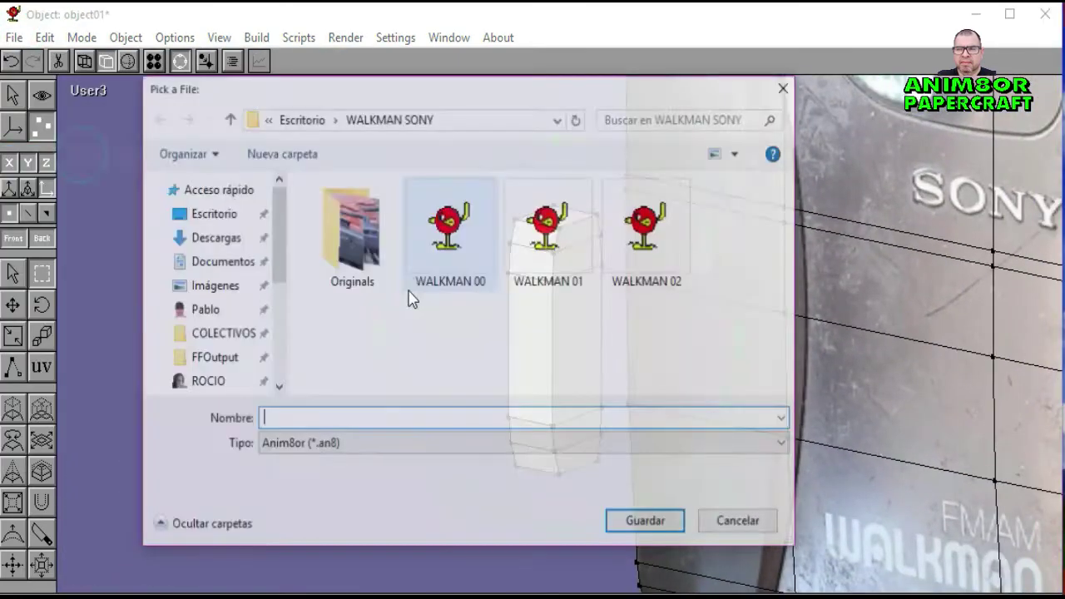
{"action": "left_click", "coordinate": [642, 250]}
{"action": "left_click", "coordinate": [375, 416]}
{"action": "left_click", "coordinate": [337, 419]}
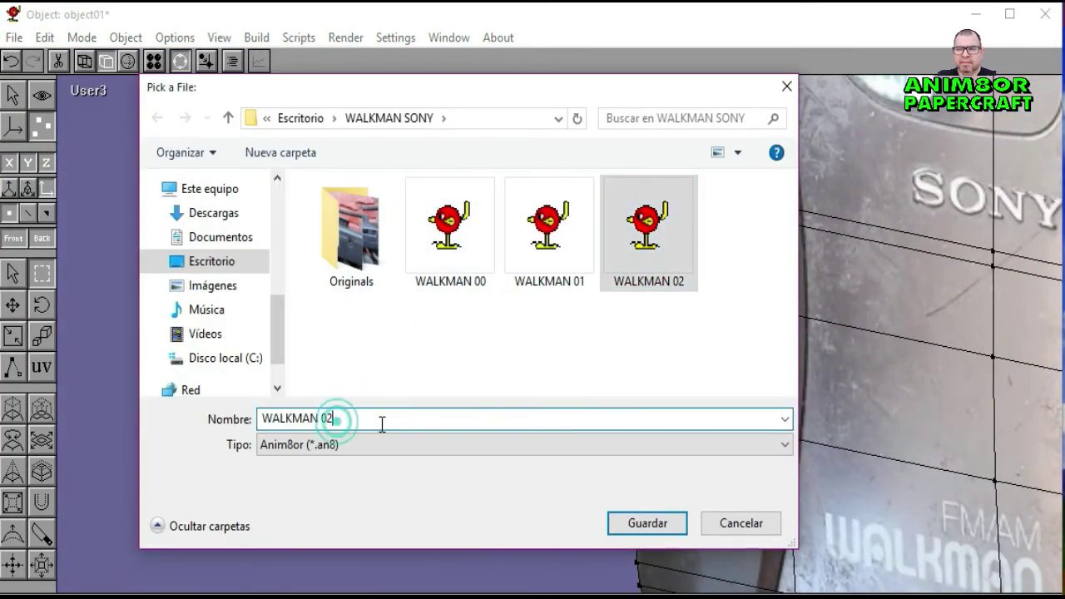
{"action": "key", "text": "BackSpace"}
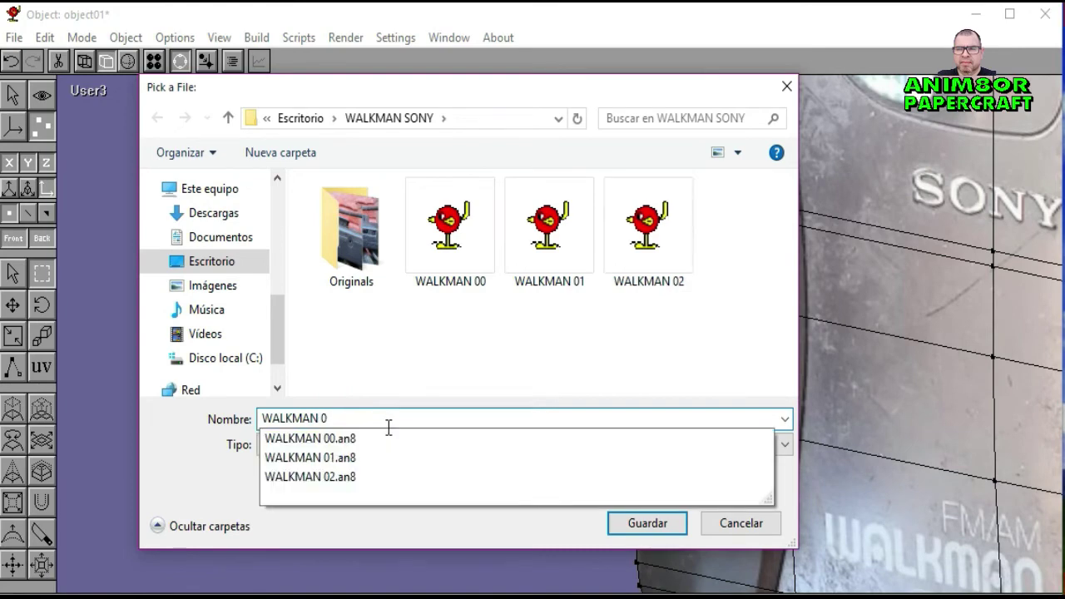
{"action": "type", "text": "3"}
{"action": "left_click", "coordinate": [647, 528]}
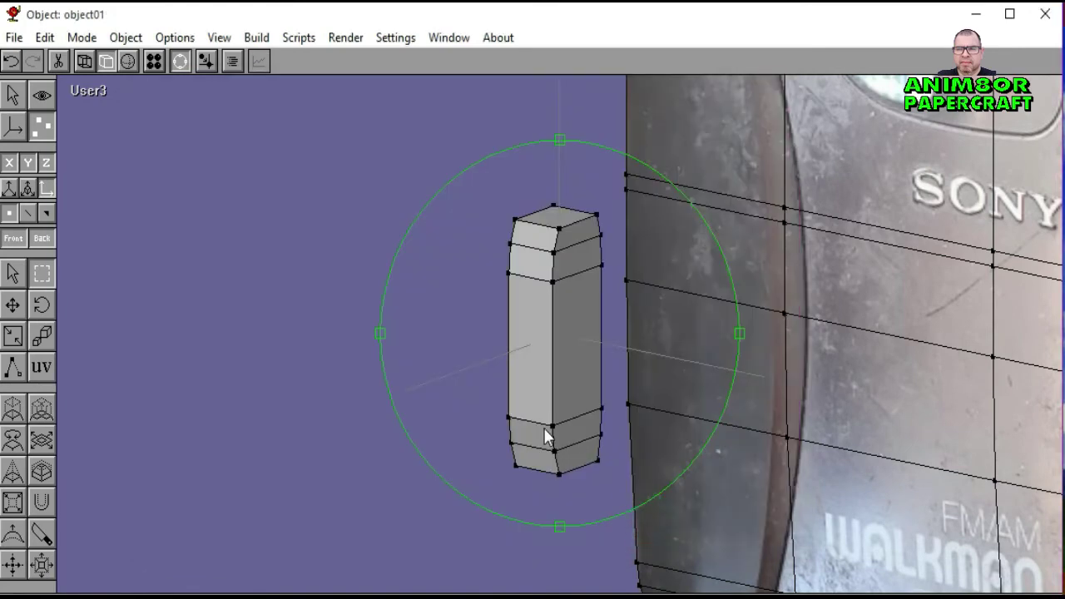
Step: Move the finished button box sideways out of its opening, clear of the reference photo's PLAY side edge
{"action": "left_click_drag", "start_coordinate": [546, 437], "coordinate": [514, 433]}
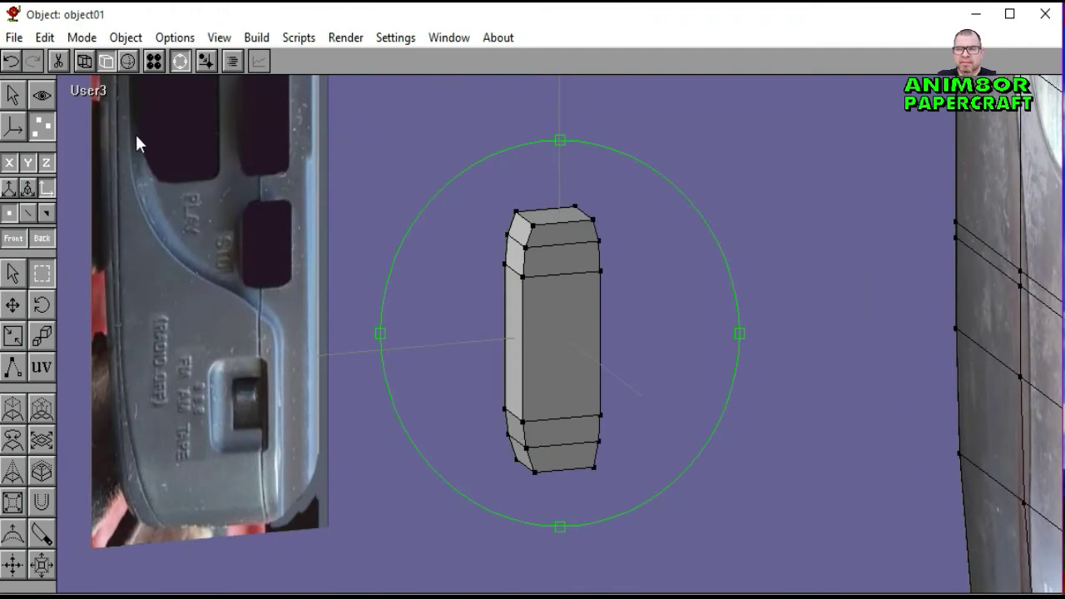
{"action": "left_click", "coordinate": [101, 88]}
{"action": "left_click", "coordinate": [98, 174]}
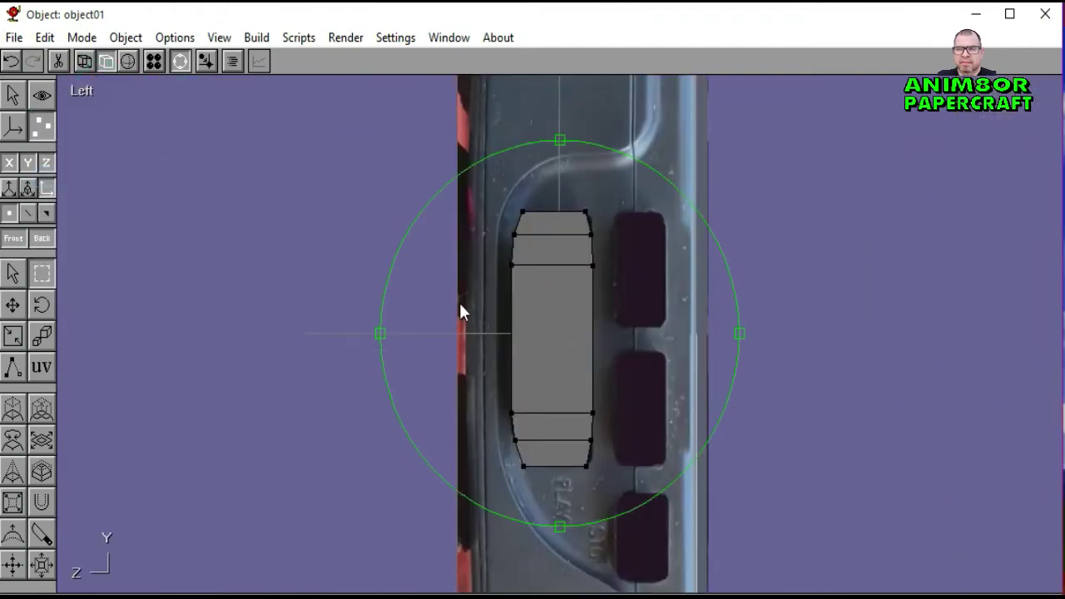
{"action": "left_click", "coordinate": [180, 64]}
{"action": "left_click", "coordinate": [13, 102]}
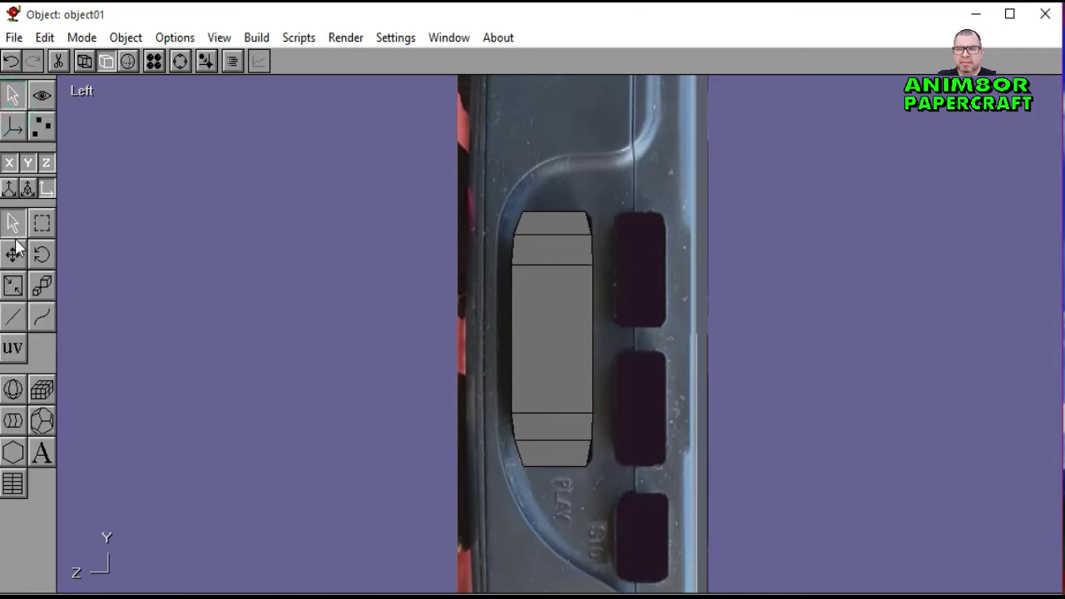
{"action": "left_click", "coordinate": [517, 304]}
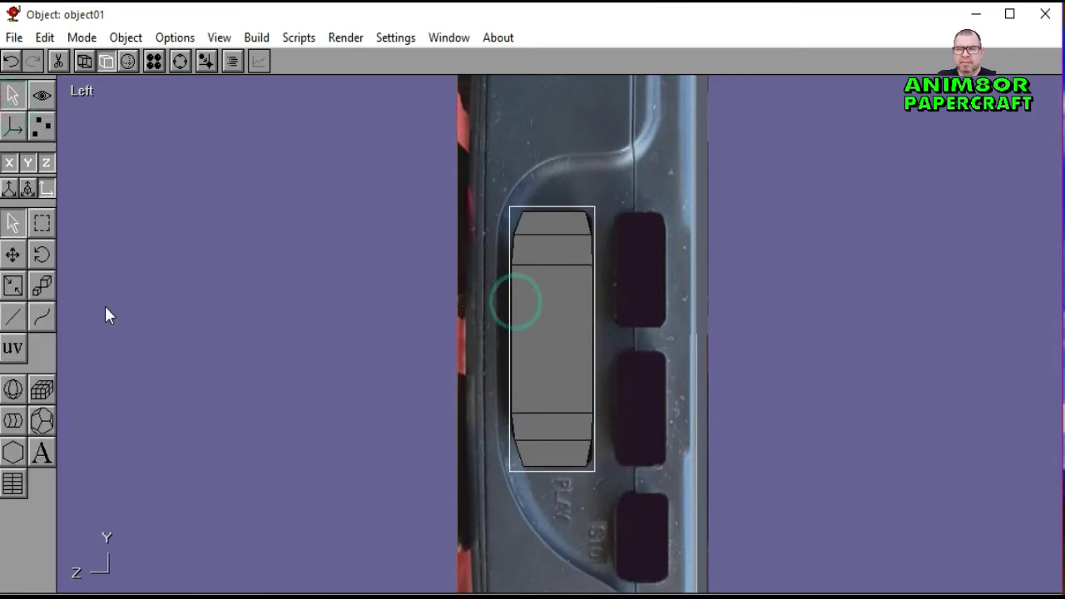
{"action": "left_click", "coordinate": [13, 255]}
{"action": "left_click_drag", "start_coordinate": [801, 326], "coordinate": [611, 323]}
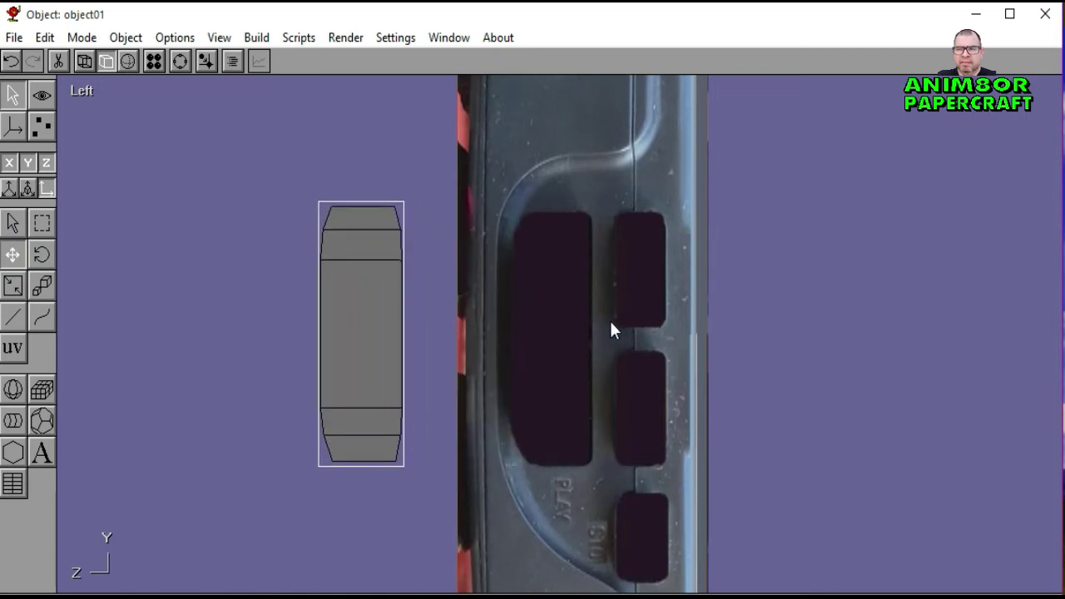
{"action": "left_click", "coordinate": [180, 61]}
{"action": "right_click_drag", "start_coordinate": [640, 428], "coordinate": [782, 398]}
{"action": "left_click", "coordinate": [181, 62]}
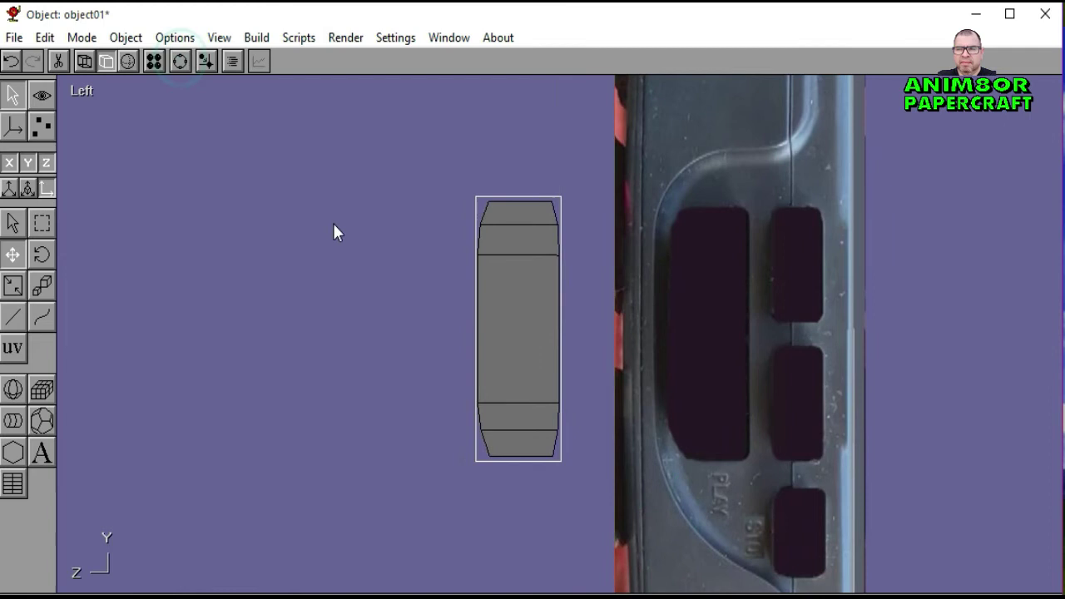
Step: Select all faces of the button box
{"action": "left_click", "coordinate": [51, 123]}
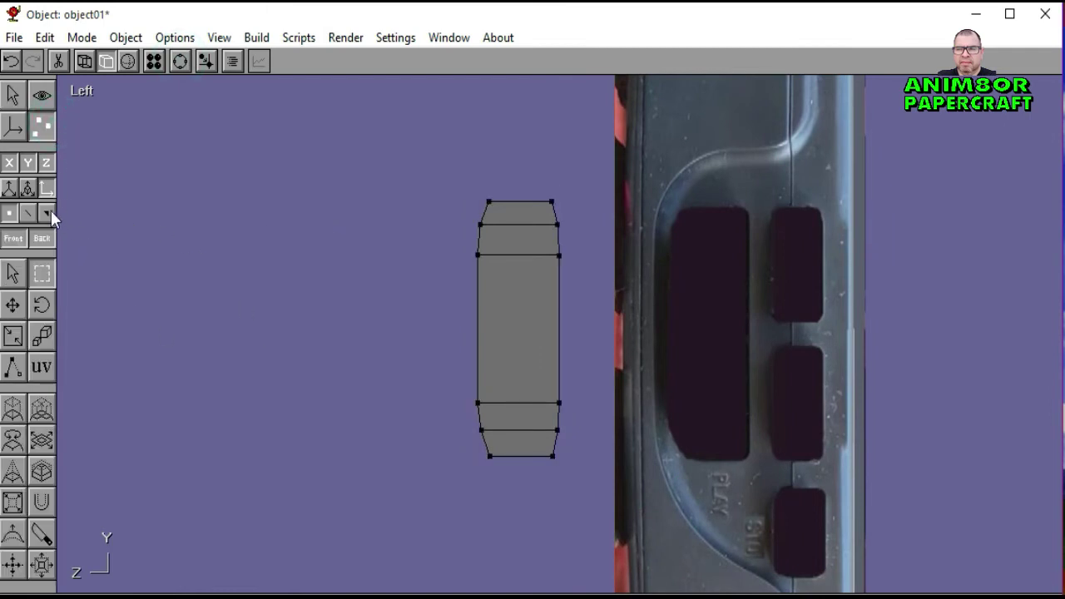
{"action": "left_click", "coordinate": [14, 273]}
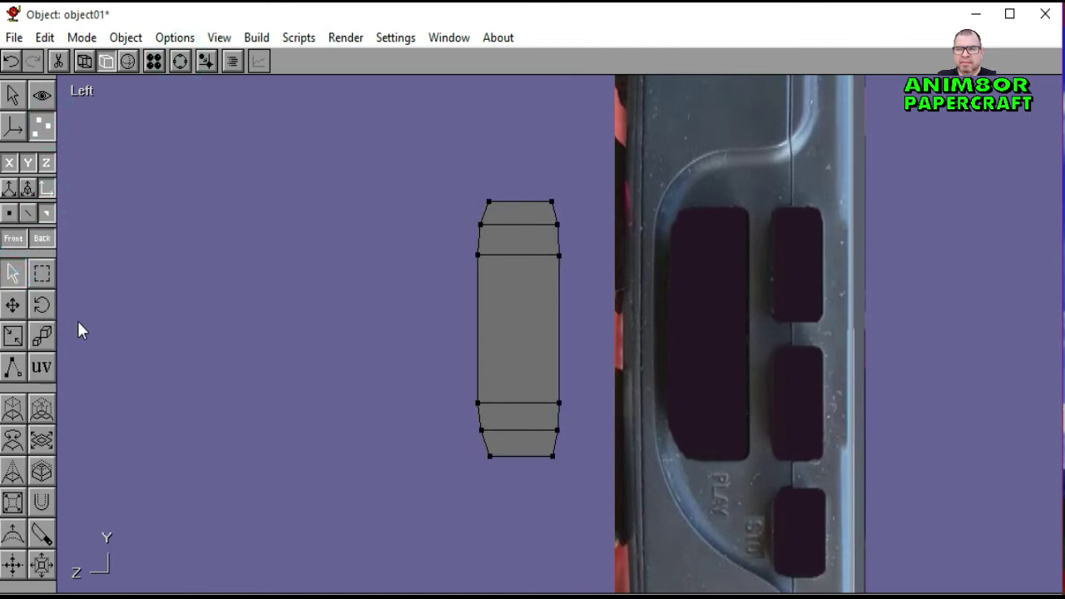
{"action": "left_click", "coordinate": [41, 273]}
{"action": "left_click_drag", "start_coordinate": [415, 175], "coordinate": [579, 492]}
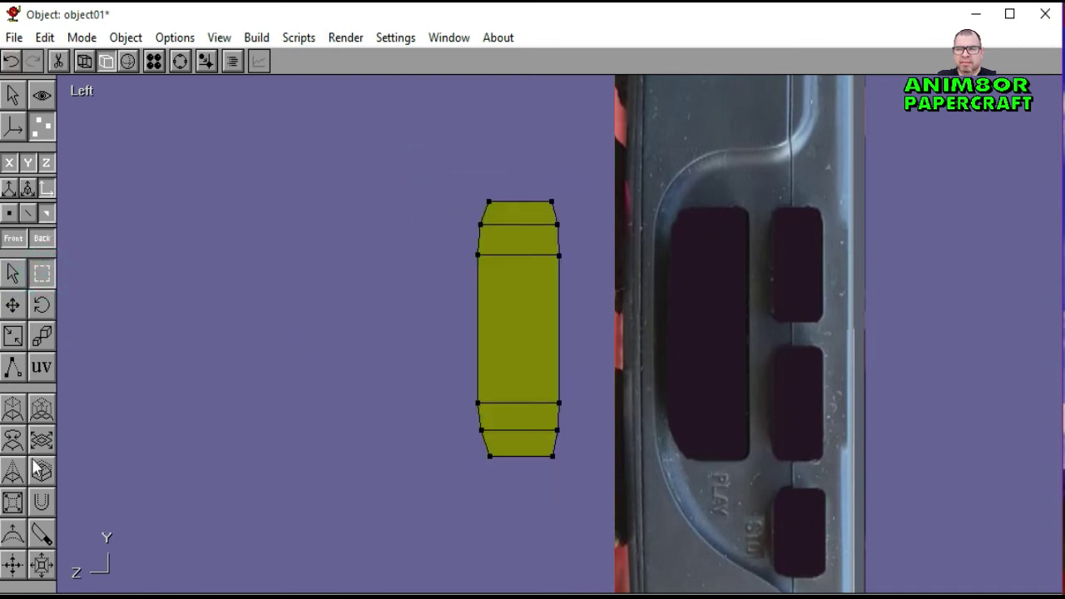
Step: Delete the ATRAS material from the object's materials
{"action": "left_click", "coordinate": [154, 61]}
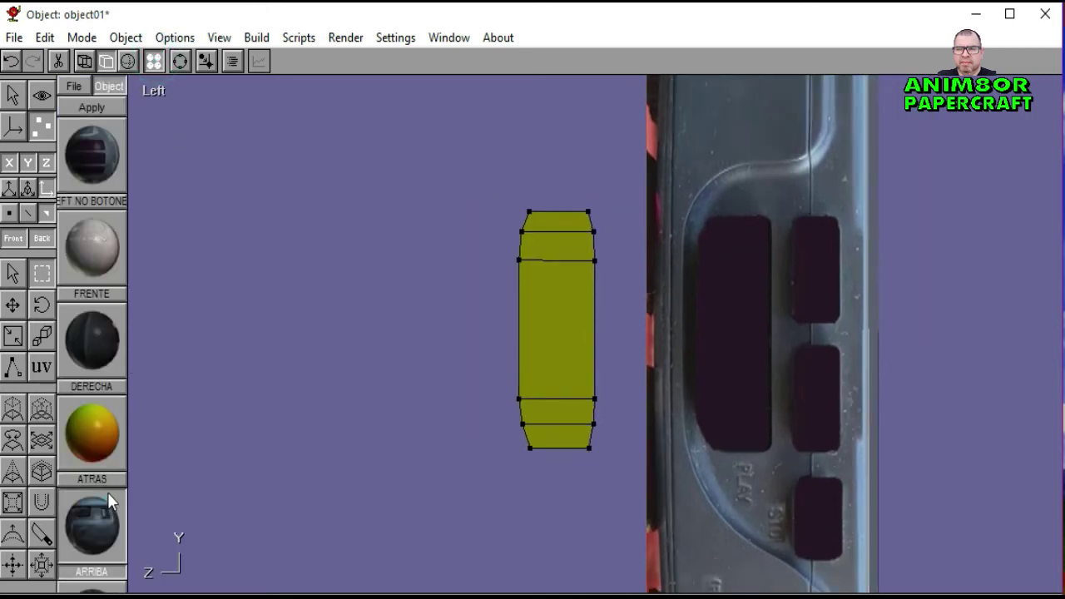
{"action": "scroll", "coordinate": [107, 247], "scroll_direction": "down", "scroll_amount": 5}
{"action": "scroll", "coordinate": [104, 433], "scroll_direction": "up", "scroll_amount": 1}
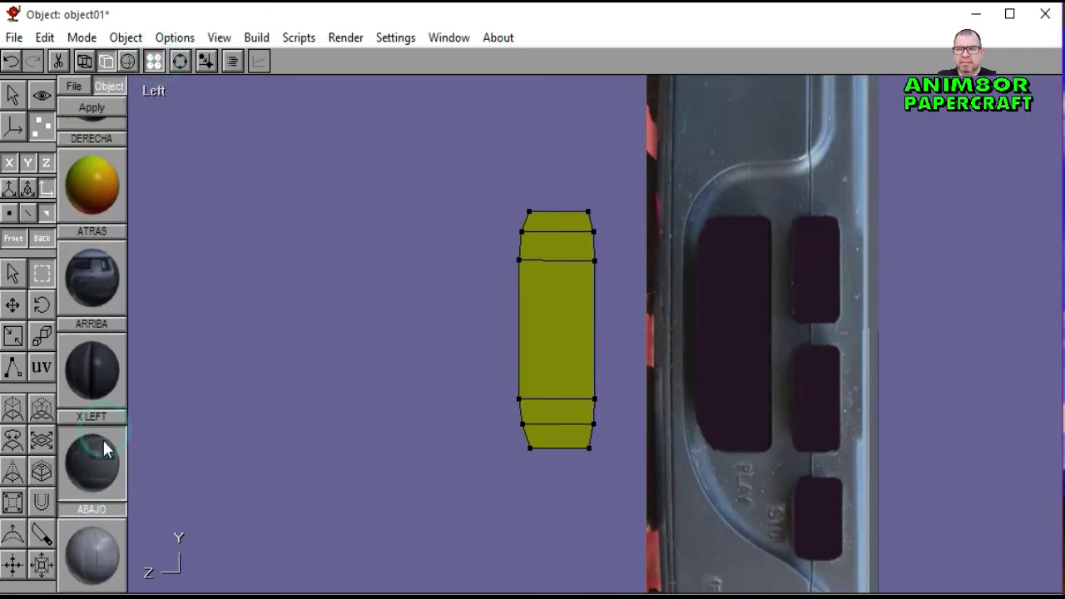
{"action": "double_click", "coordinate": [100, 208]}
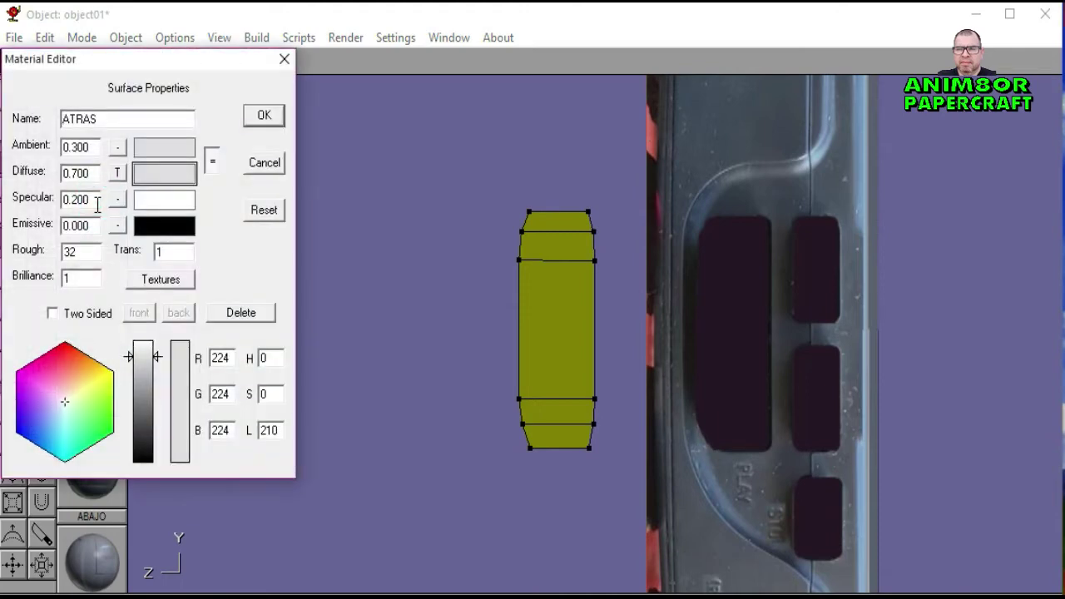
{"action": "left_click", "coordinate": [232, 314]}
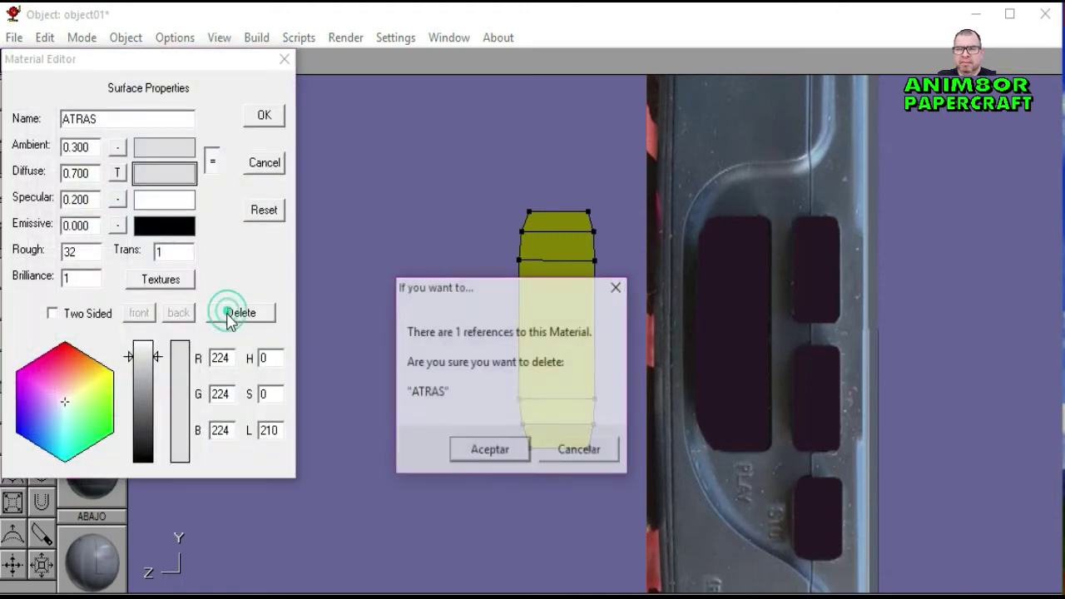
{"action": "left_click", "coordinate": [509, 454]}
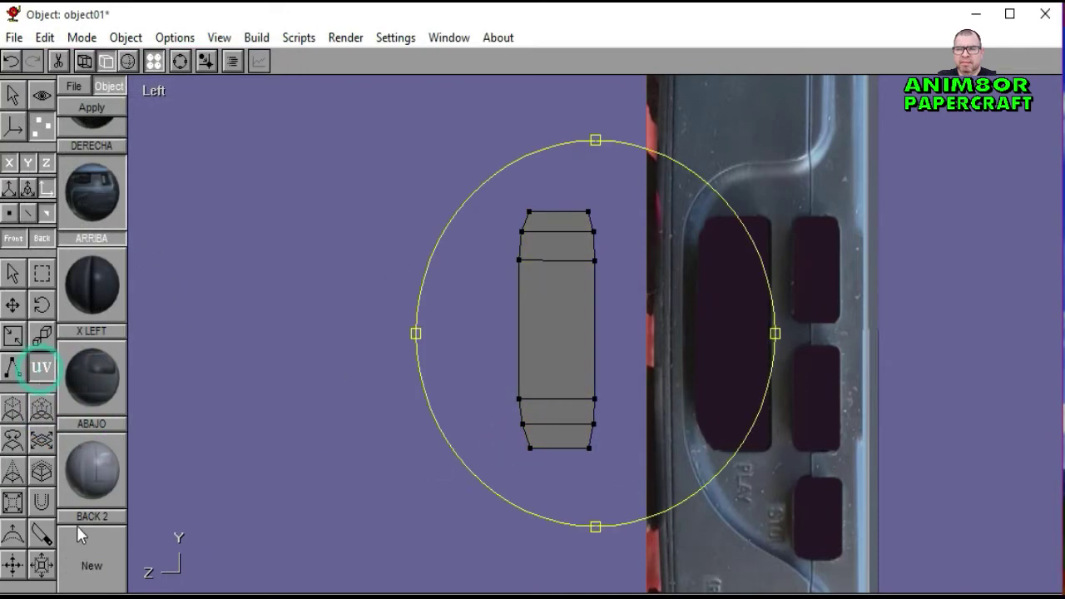
Step: Create a new material and load the PLAY image from the WALKMAN SONY folder as its texture
{"action": "left_click", "coordinate": [90, 564]}
{"action": "left_click", "coordinate": [161, 279]}
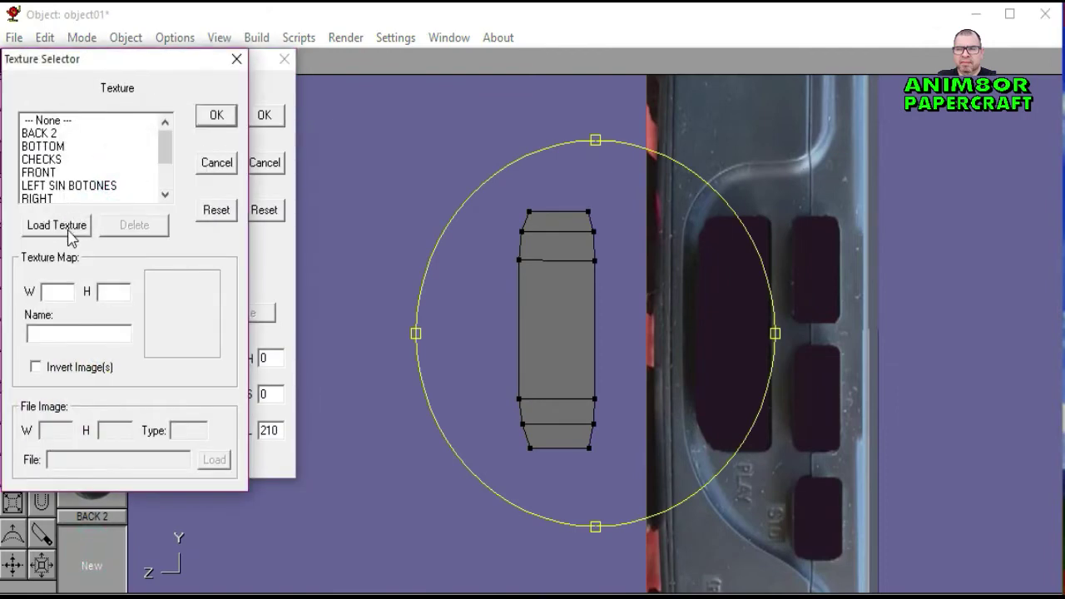
{"action": "left_click", "coordinate": [56, 225]}
{"action": "scroll", "coordinate": [509, 327], "scroll_direction": "down", "scroll_amount": 2}
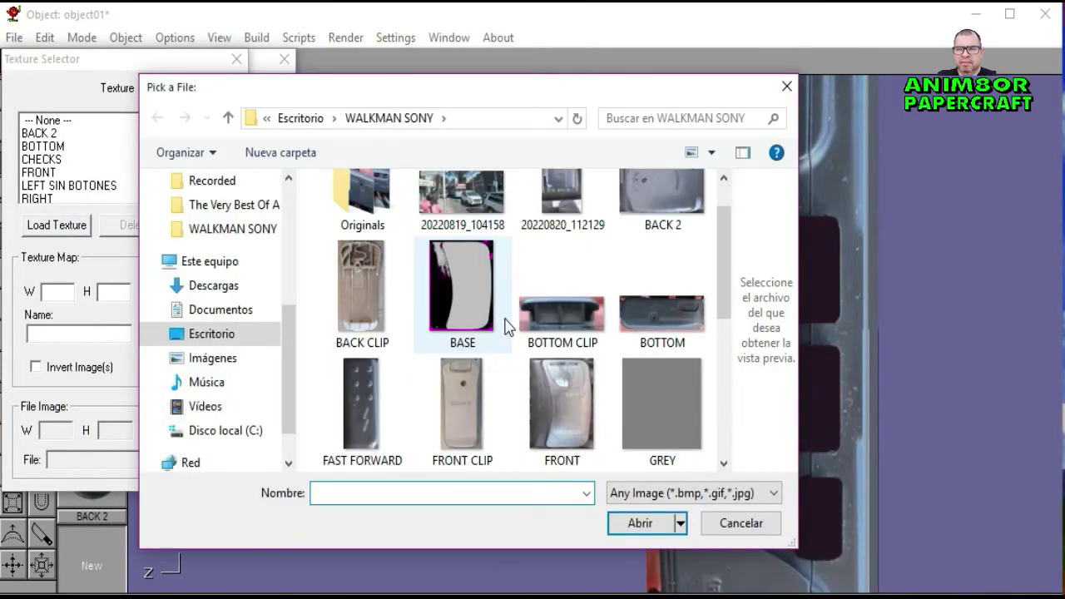
{"action": "scroll", "coordinate": [509, 327], "scroll_direction": "down", "scroll_amount": 1}
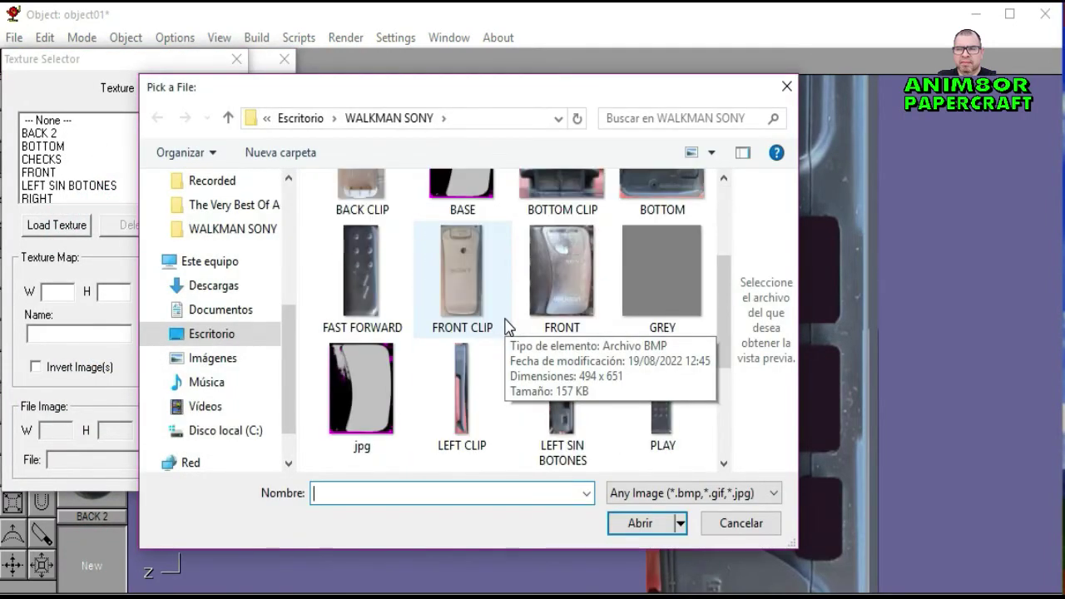
{"action": "left_click", "coordinate": [662, 387]}
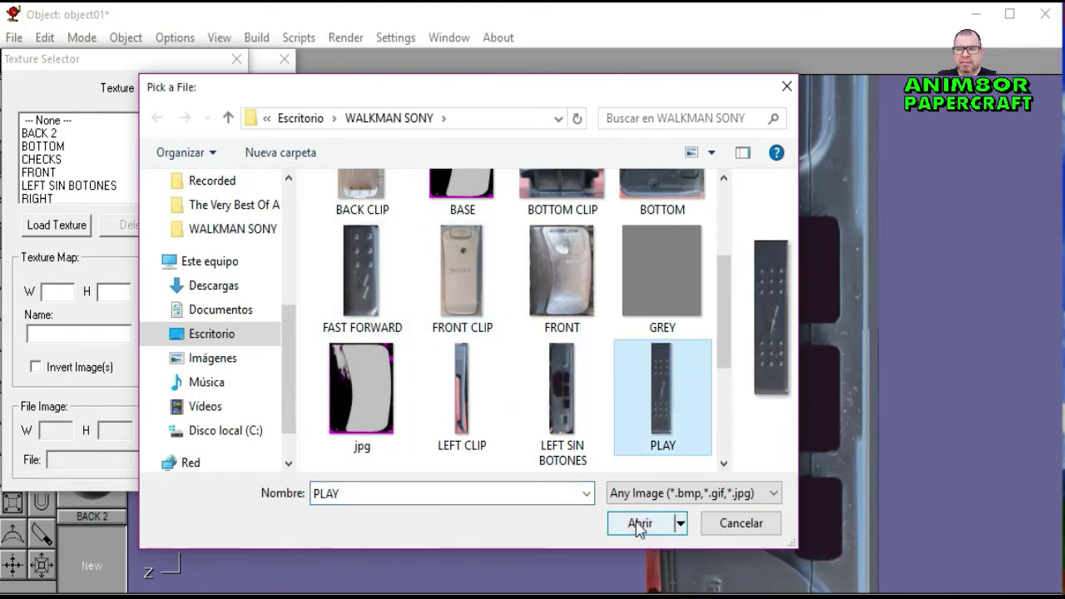
{"action": "left_click", "coordinate": [639, 524]}
{"action": "left_click", "coordinate": [33, 198]}
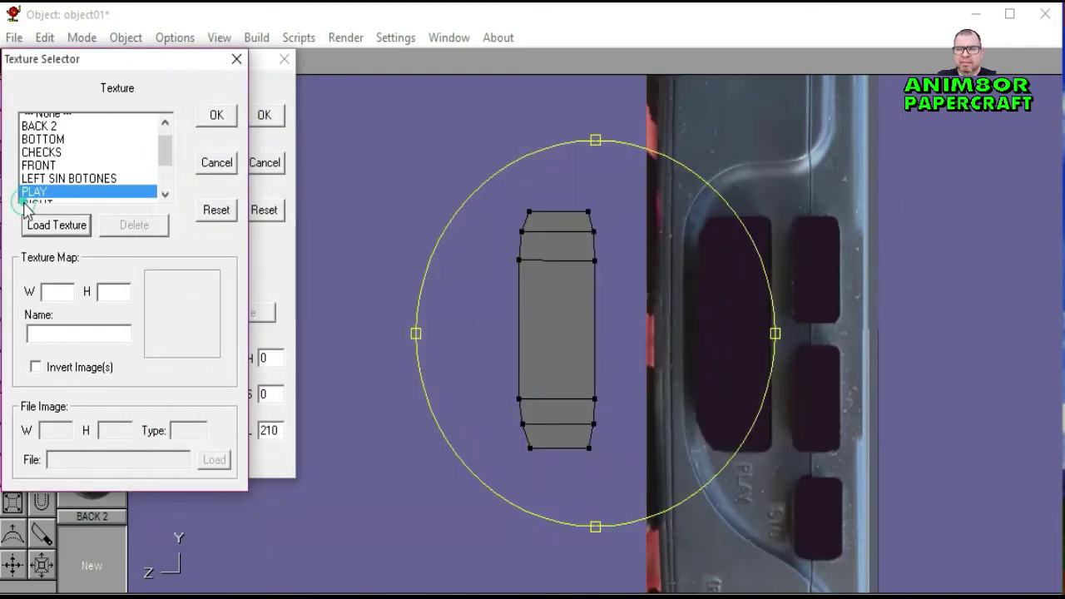
{"action": "left_click", "coordinate": [216, 117]}
Step: Name the new material PLAY and apply it to the button box's selected faces
{"action": "double_click", "coordinate": [166, 119]}
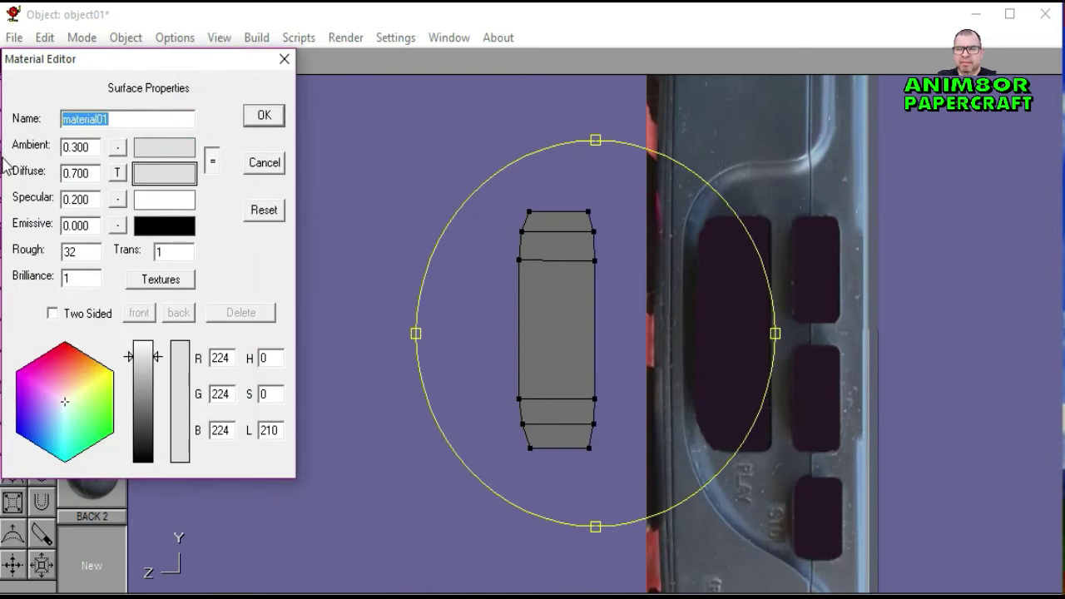
{"action": "type", "text": "PLA"}
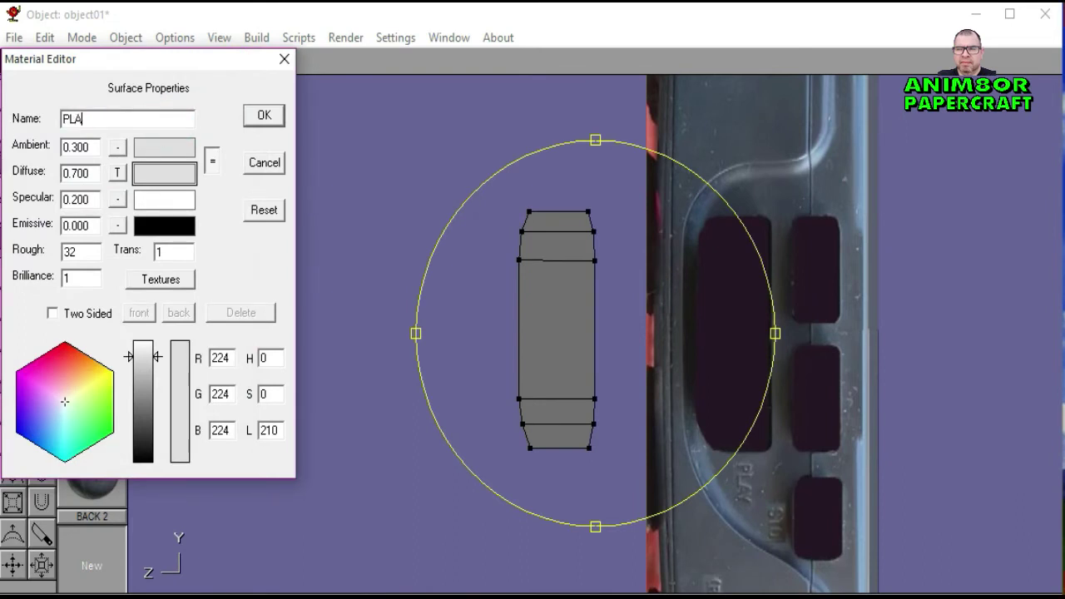
{"action": "type", "text": "T"}
{"action": "key", "text": "BackSpace"}
{"action": "type", "text": "Y"}
{"action": "left_click", "coordinate": [275, 118]}
{"action": "left_click", "coordinate": [95, 110]}
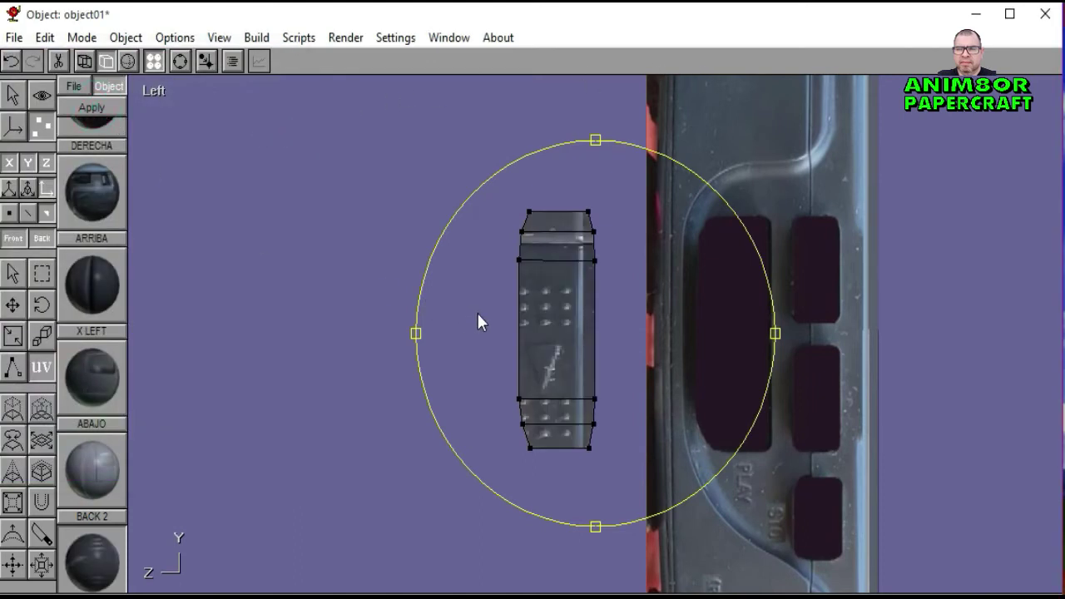
Step: Scale and shift the PLAY texture with the UV tool until it fits the button box's outline, centring its arrow and dots
{"action": "left_click_drag", "start_coordinate": [478, 320], "coordinate": [303, 307]}
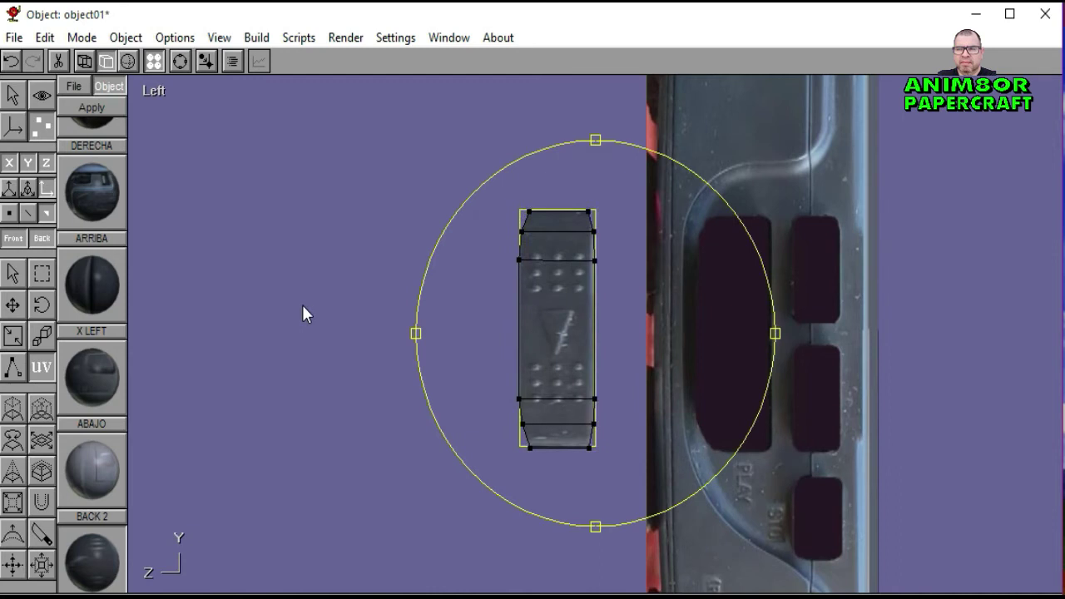
{"action": "left_click_drag", "start_coordinate": [477, 330], "coordinate": [554, 341]}
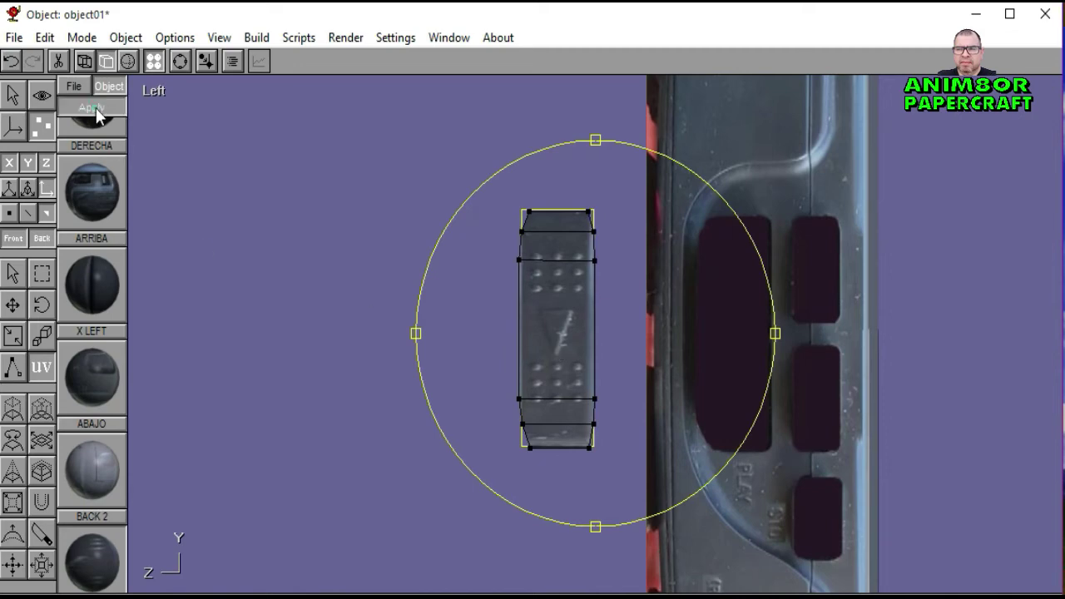
{"action": "left_click", "coordinate": [13, 273]}
{"action": "left_click", "coordinate": [170, 279]}
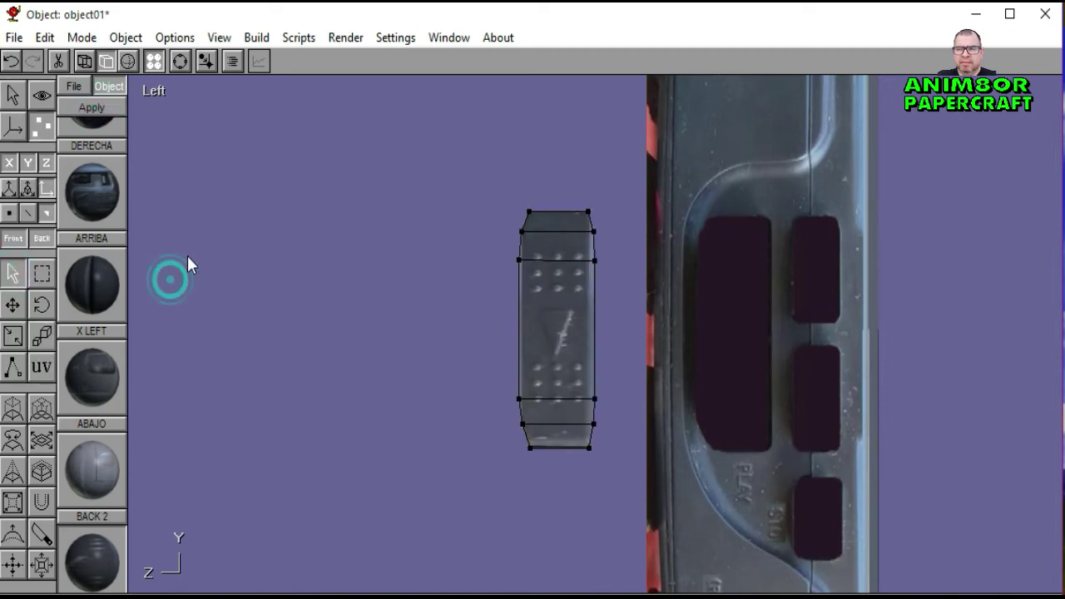
{"action": "left_click", "coordinate": [179, 64]}
{"action": "mouse_move", "coordinate": [487, 275]}
{"action": "left_mouse_down"}
{"action": "mouse_move", "coordinate": [561, 292]}
{"action": "mouse_move", "coordinate": [491, 279]}
{"action": "left_mouse_up"}
{"action": "left_click", "coordinate": [163, 92]}
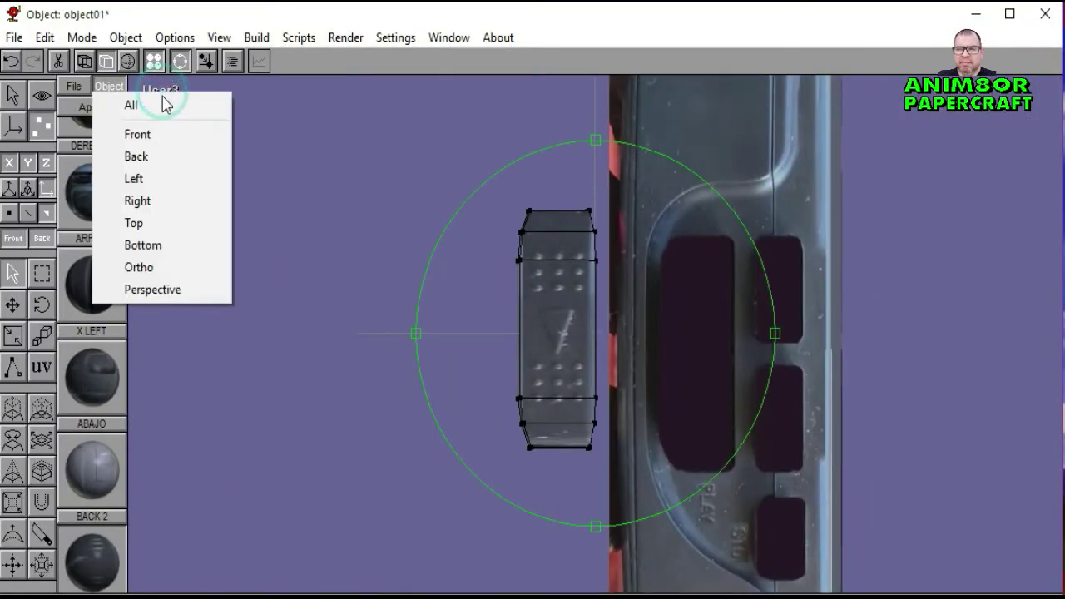
{"action": "left_click", "coordinate": [155, 177]}
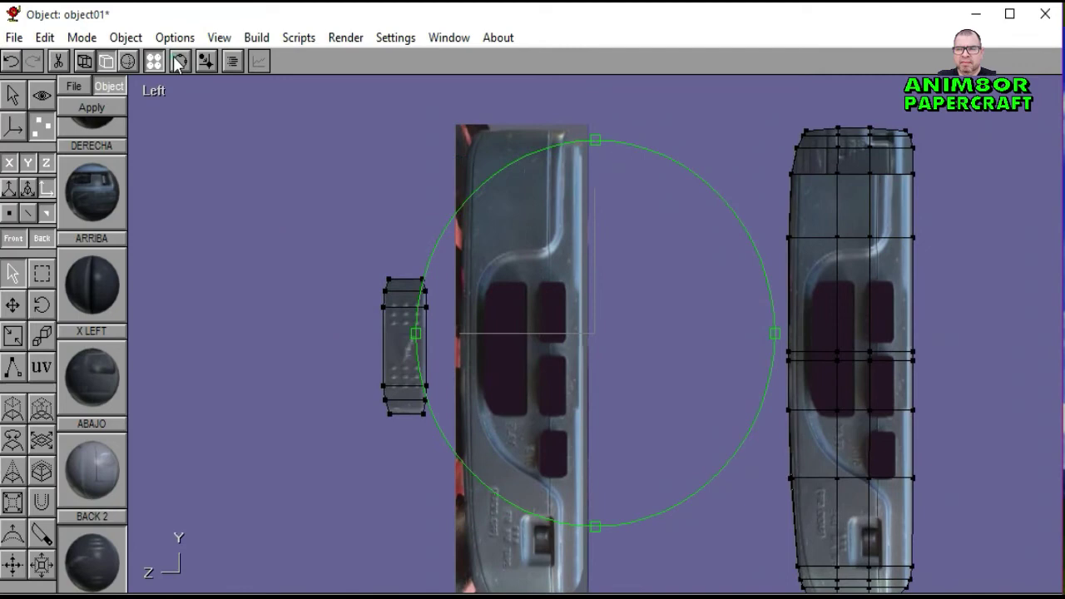
Step: Move the PLAY button box next to the Walkman body in the Left view, then clear of the body's button side in the Front view
{"action": "left_click", "coordinate": [178, 63]}
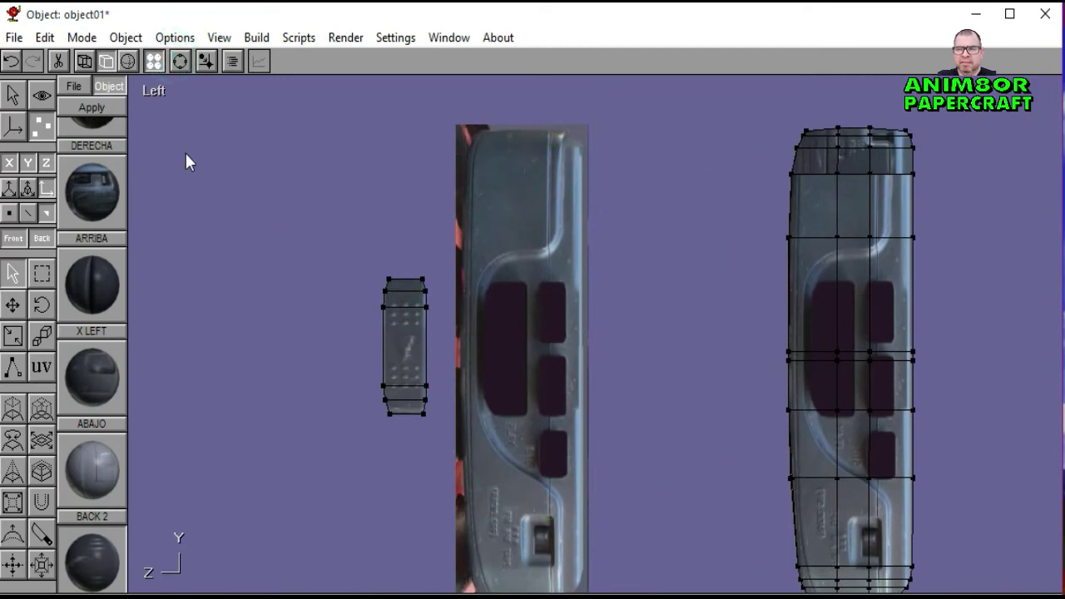
{"action": "left_click", "coordinate": [12, 95]}
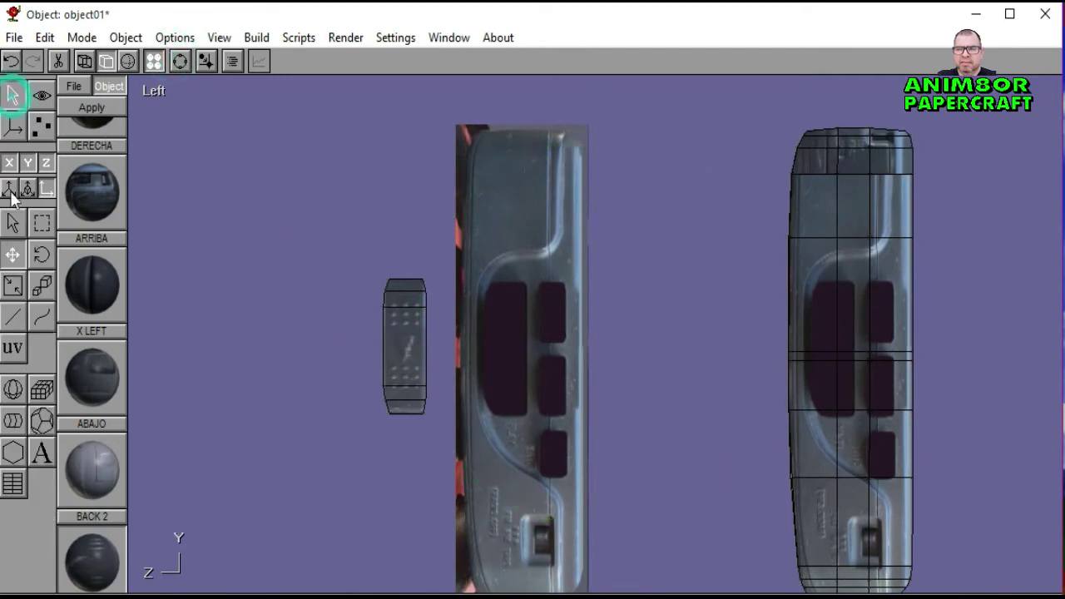
{"action": "left_click", "coordinate": [389, 333]}
{"action": "left_click", "coordinate": [13, 255]}
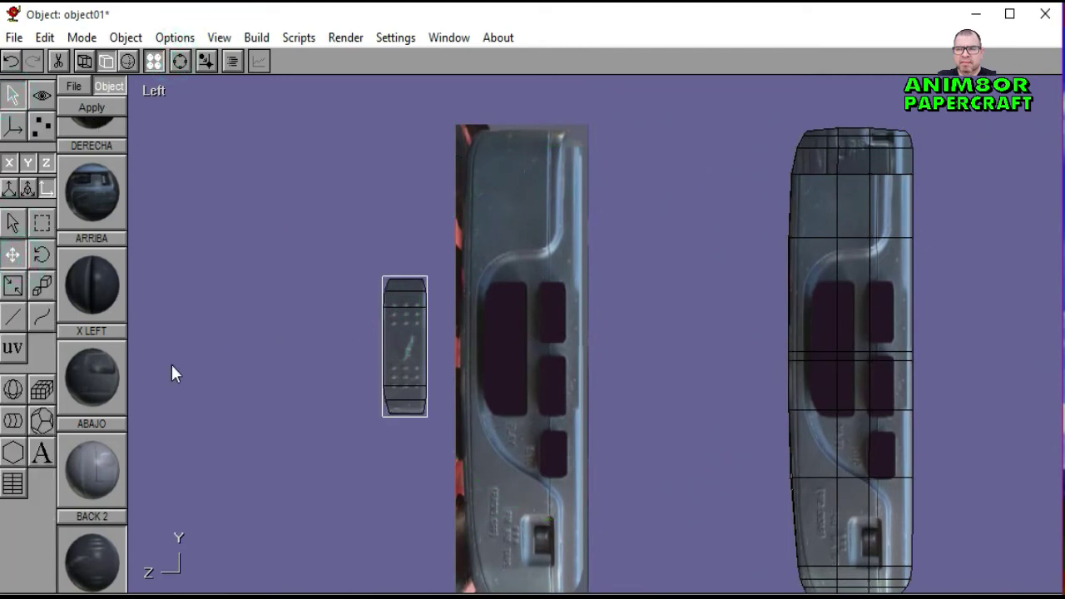
{"action": "left_click_drag", "start_coordinate": [172, 364], "coordinate": [479, 362]}
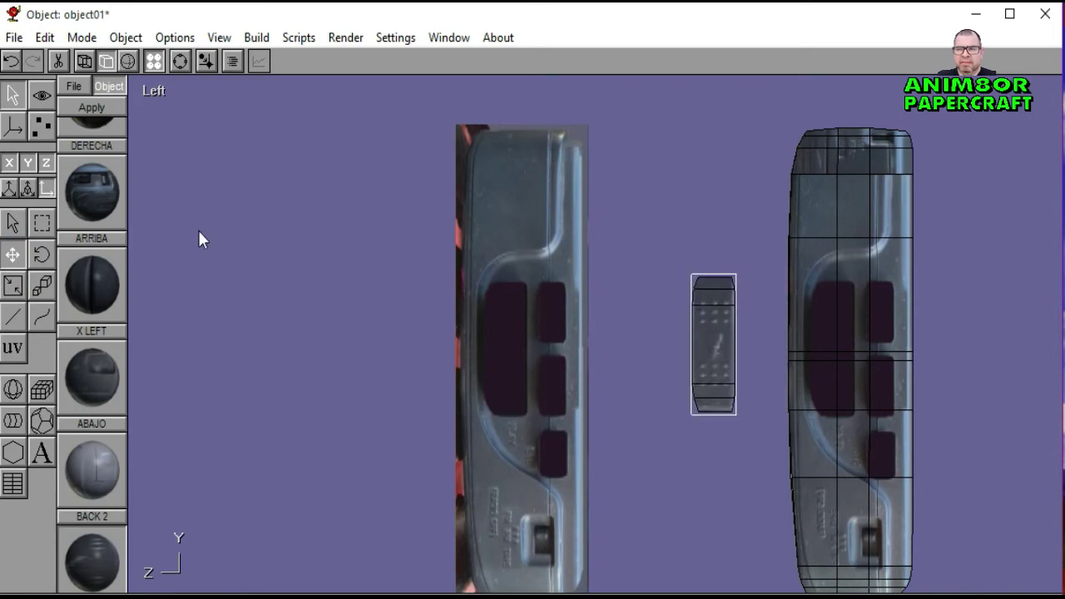
{"action": "left_click", "coordinate": [158, 90]}
{"action": "left_click", "coordinate": [157, 131]}
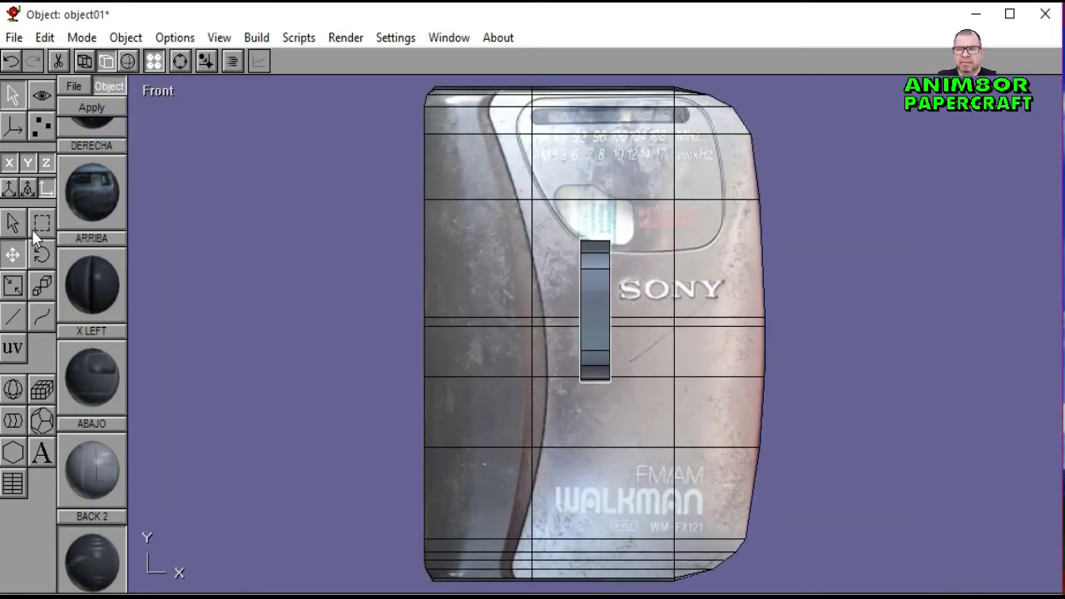
{"action": "left_click_drag", "start_coordinate": [250, 317], "coordinate": [549, 319]}
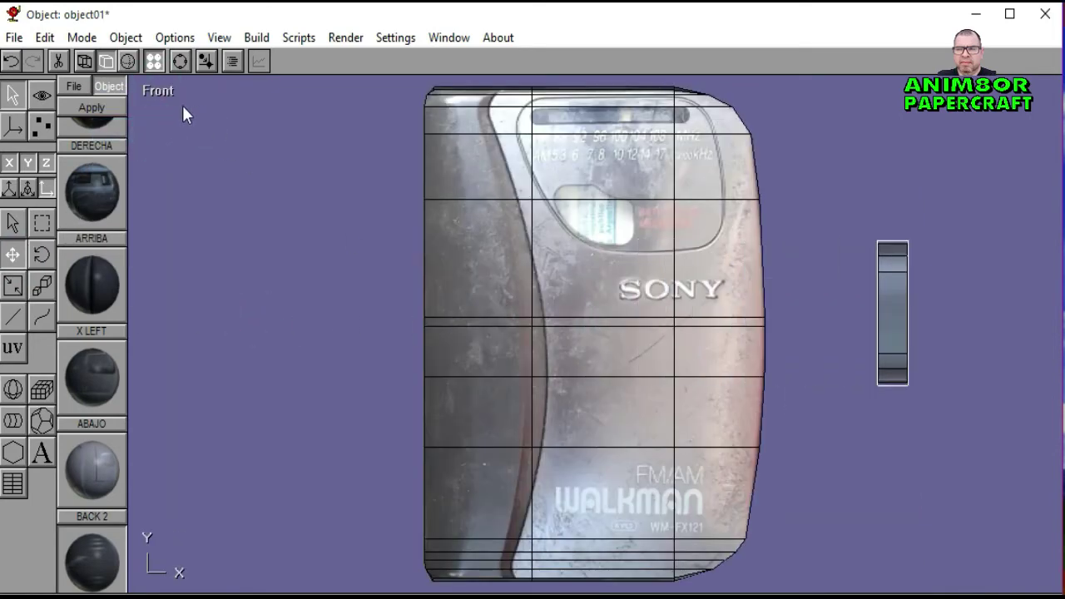
Step: Position the PLAY button box over the large dark button area on the Walkman's side in the Left view
{"action": "left_click", "coordinate": [158, 90]}
{"action": "left_click", "coordinate": [150, 171]}
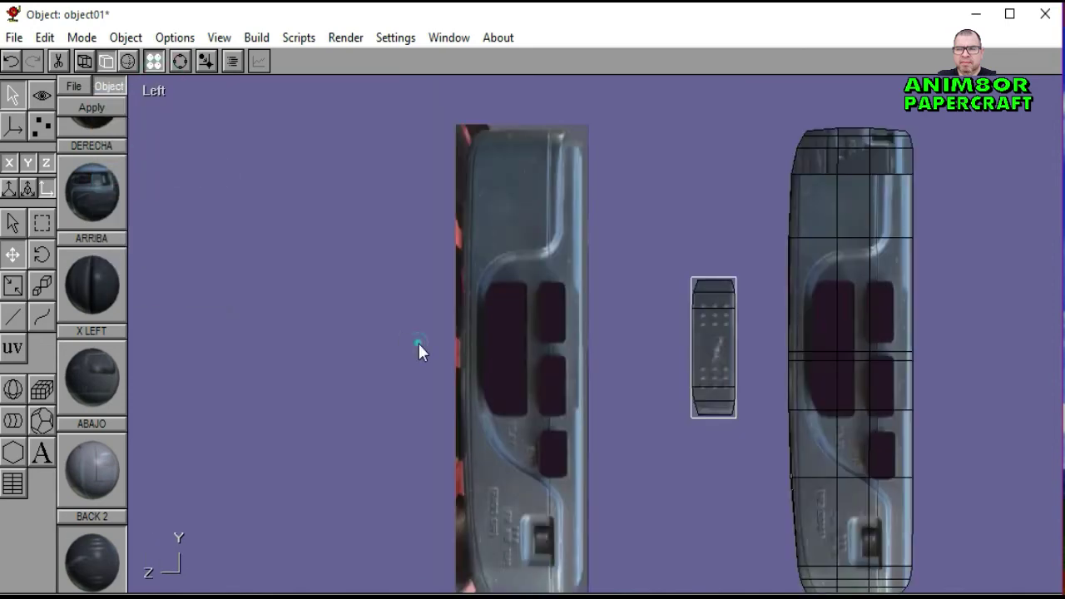
{"action": "left_click_drag", "start_coordinate": [419, 344], "coordinate": [539, 345]}
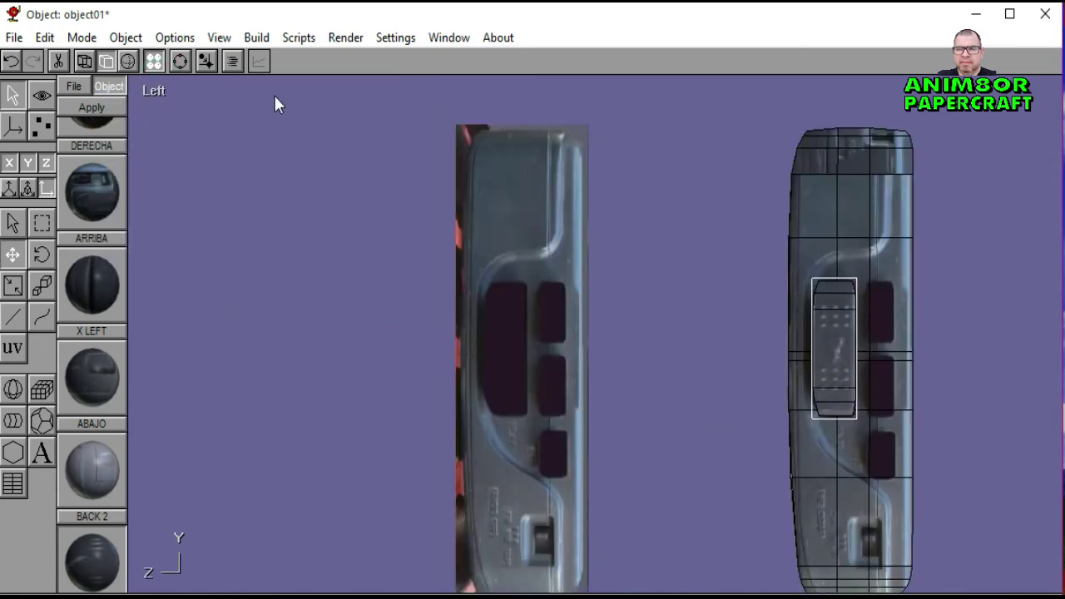
{"action": "left_click", "coordinate": [180, 61]}
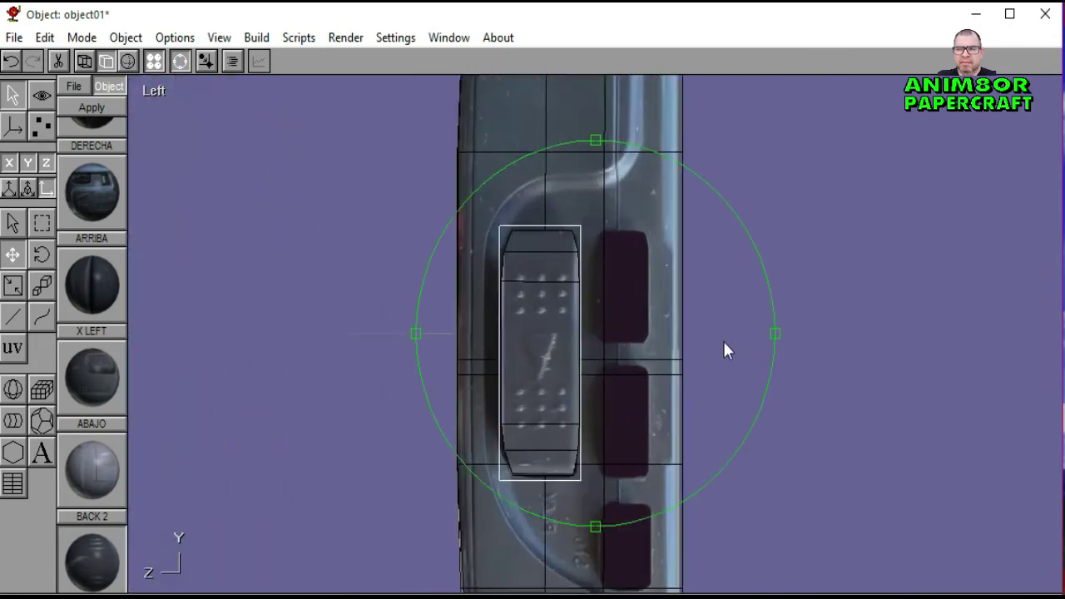
{"action": "left_click", "coordinate": [182, 61]}
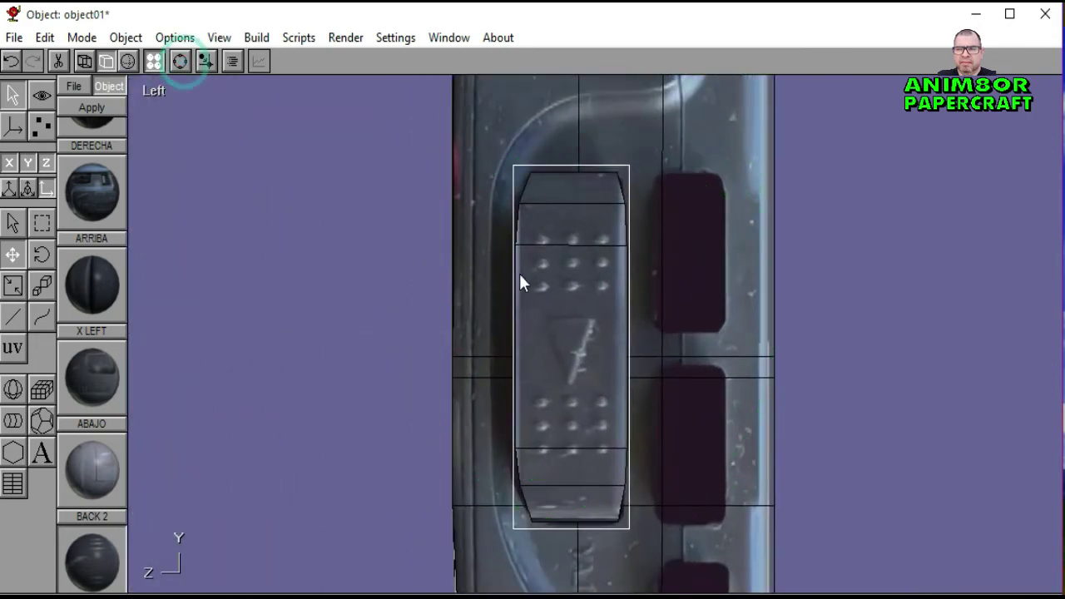
{"action": "left_click", "coordinate": [545, 291]}
{"action": "mouse_move", "coordinate": [545, 291]}
{"action": "left_mouse_down"}
{"action": "mouse_move", "coordinate": [551, 302]}
{"action": "mouse_move", "coordinate": [550, 292]}
{"action": "left_mouse_up"}
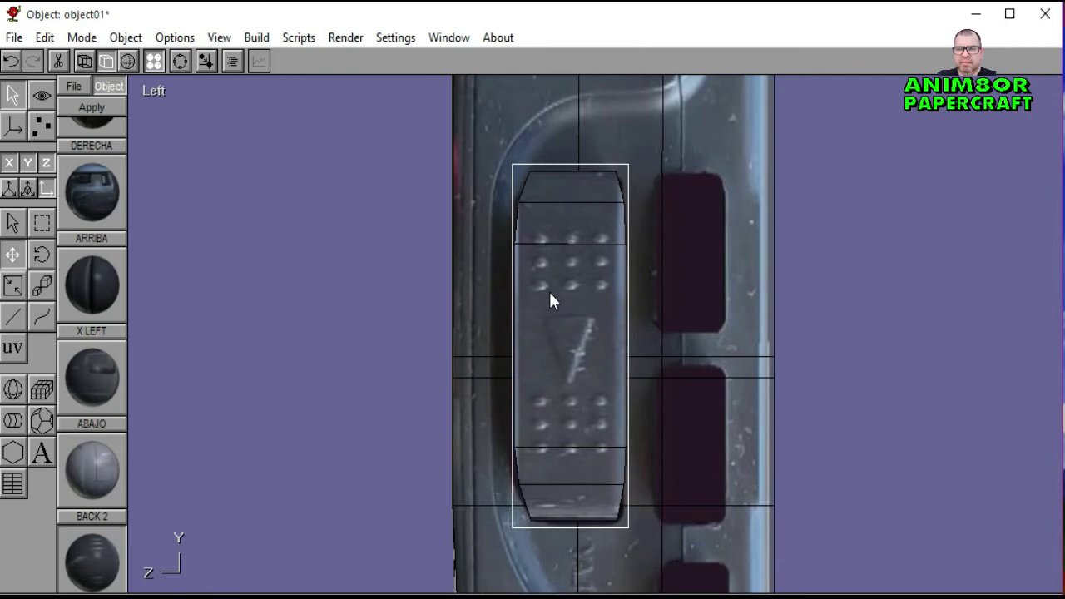
Step: Scale the PLAY button box down slightly so it fits inside the dark button area, recentre it and deselect it
{"action": "left_click", "coordinate": [43, 286]}
{"action": "left_click_drag", "start_coordinate": [211, 309], "coordinate": [208, 314]}
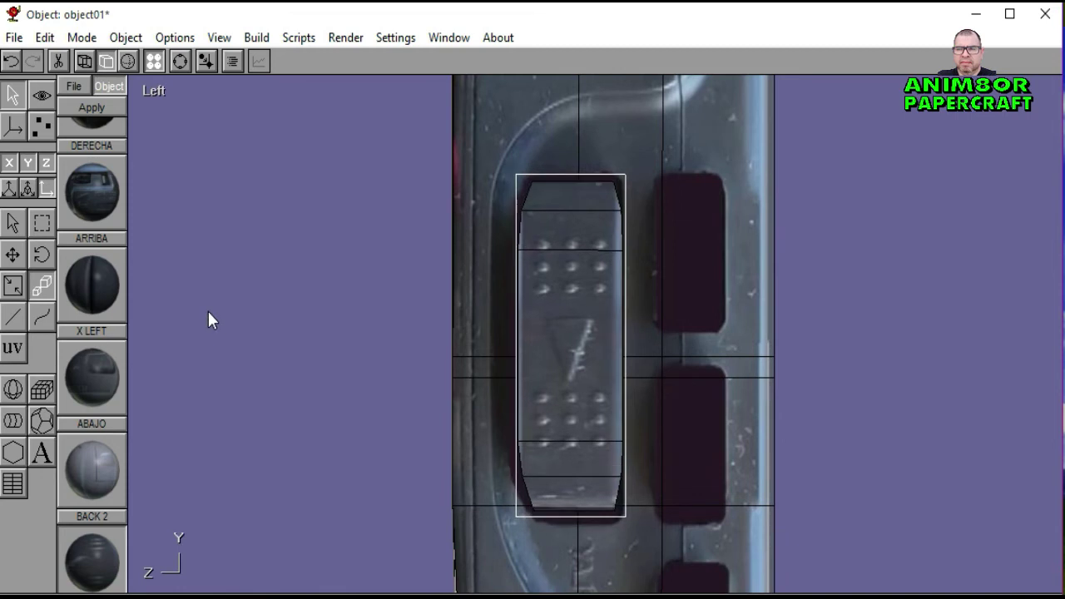
{"action": "left_click", "coordinate": [13, 254]}
{"action": "left_click_drag", "start_coordinate": [174, 270], "coordinate": [173, 280]}
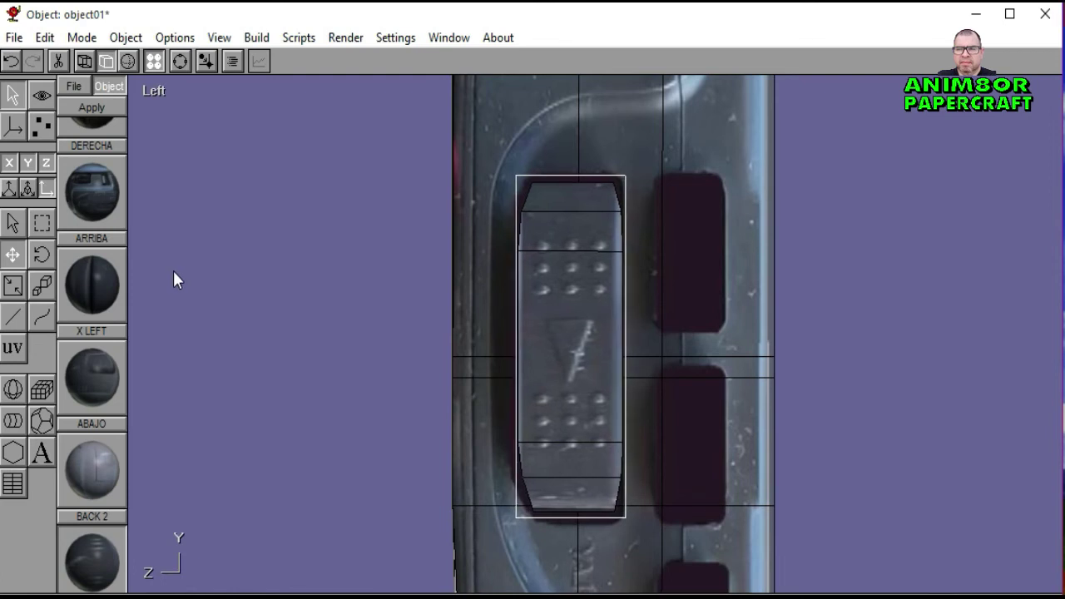
{"action": "left_click", "coordinate": [12, 223]}
{"action": "left_click", "coordinate": [135, 237]}
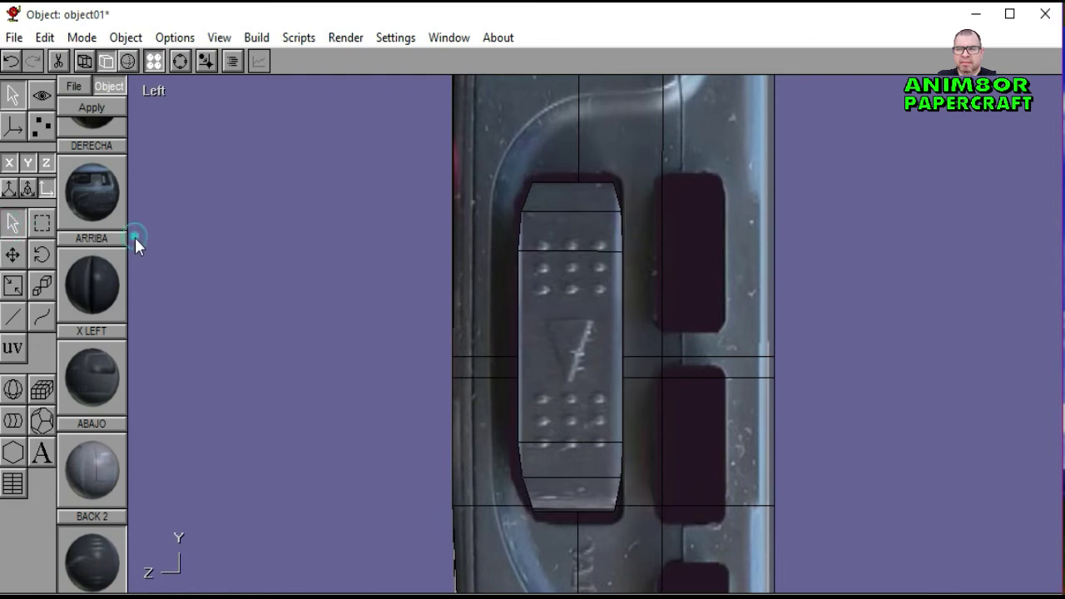
Step: Restrict movement to the X axis and bring the PLAY button box close to the Walkman body's side edge in the Front view
{"action": "left_click", "coordinate": [154, 91]}
{"action": "left_click", "coordinate": [155, 129]}
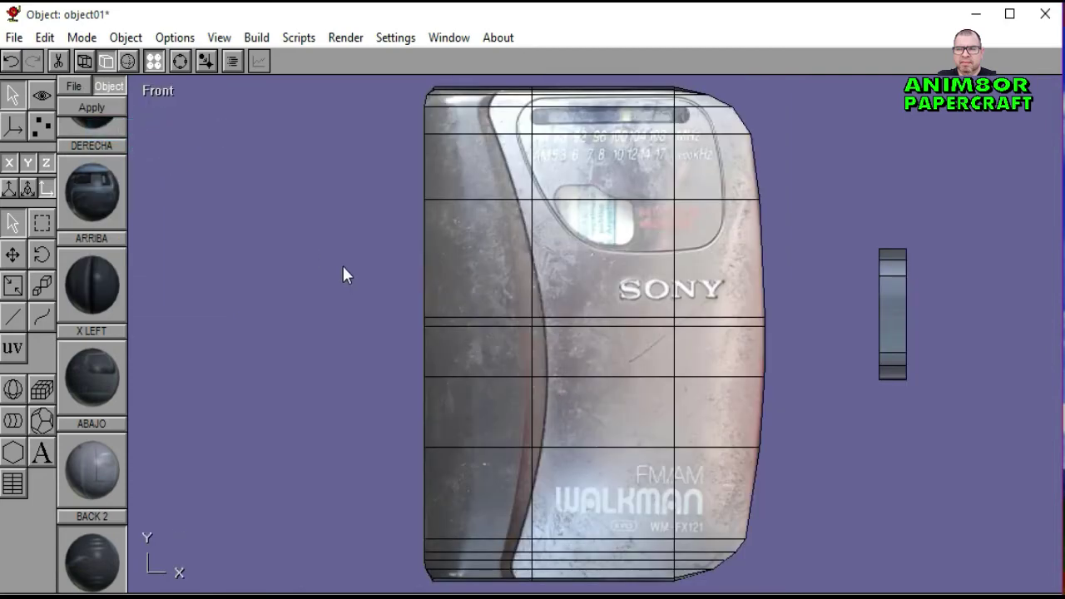
{"action": "left_click", "coordinate": [28, 163]}
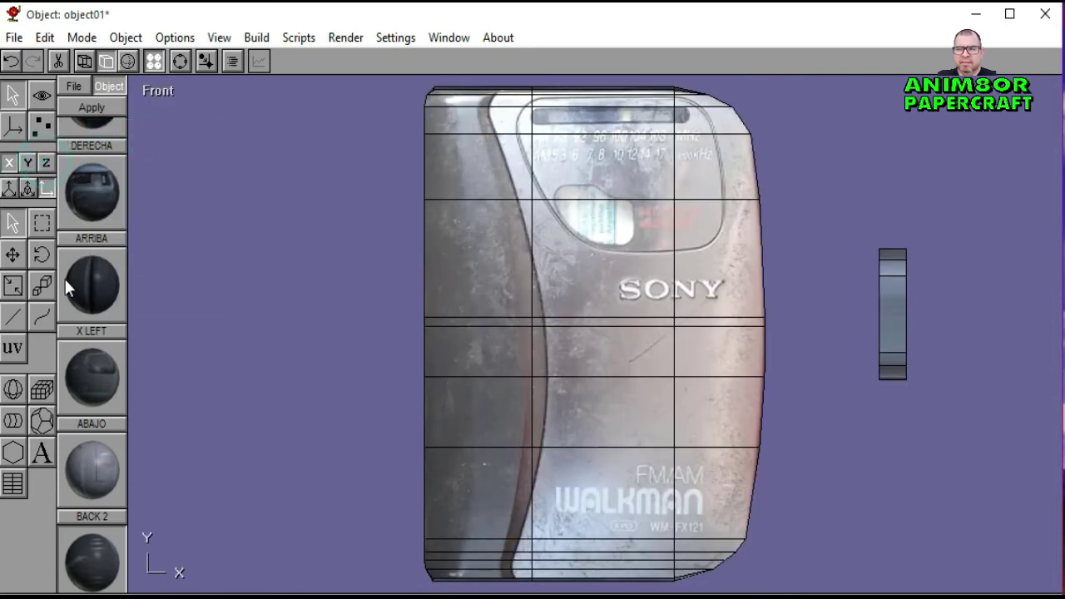
{"action": "left_click", "coordinate": [878, 335]}
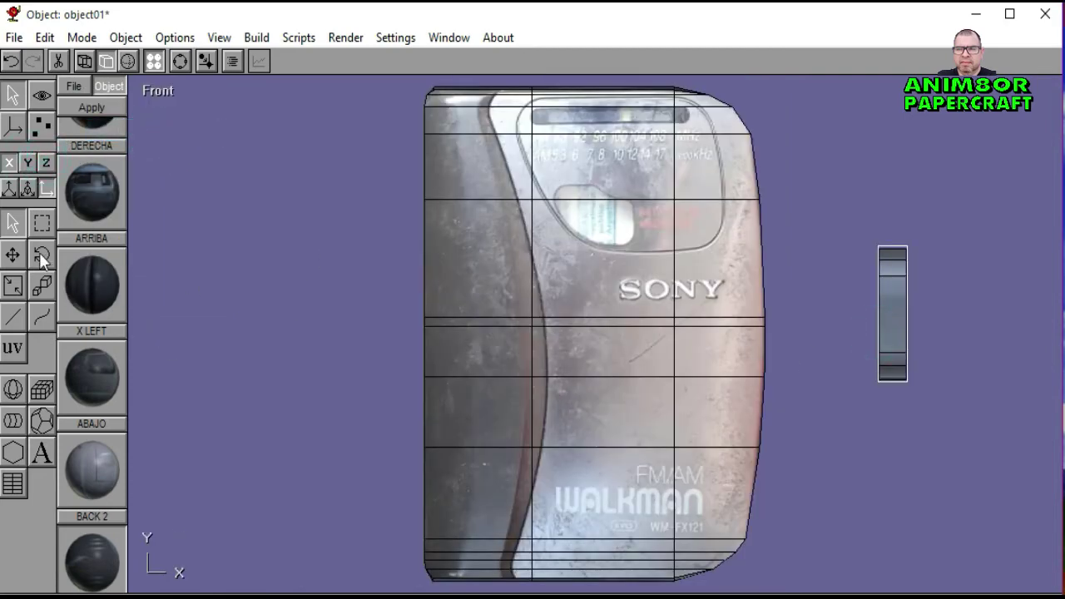
{"action": "left_click", "coordinate": [179, 61]}
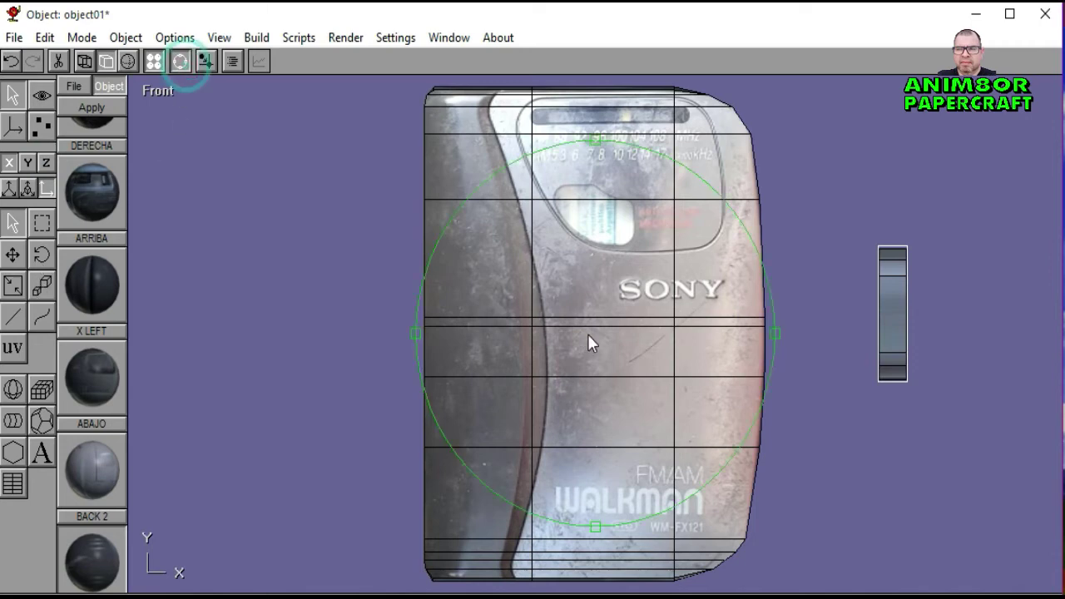
{"action": "scroll", "coordinate": [588, 333], "scroll_direction": "up", "scroll_amount": 3}
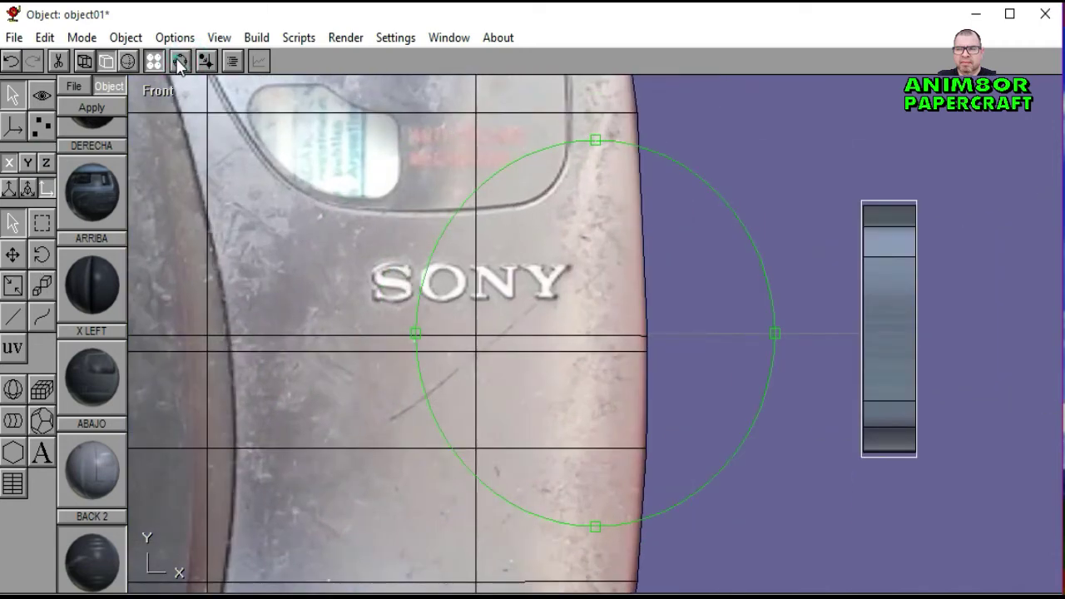
{"action": "left_click", "coordinate": [180, 61]}
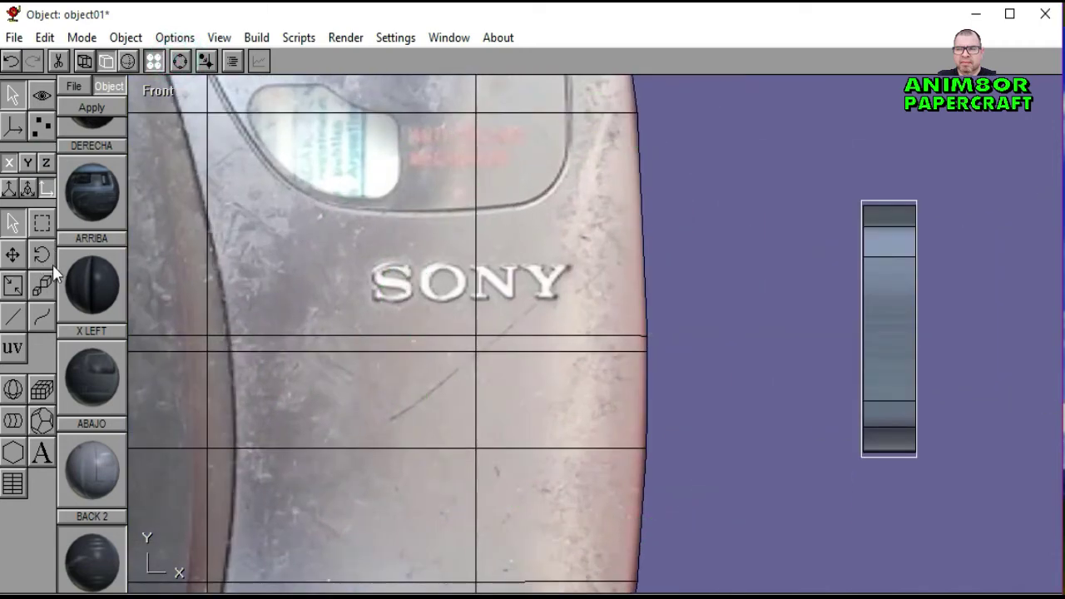
{"action": "left_click", "coordinate": [10, 258]}
{"action": "left_click_drag", "start_coordinate": [866, 417], "coordinate": [786, 418]}
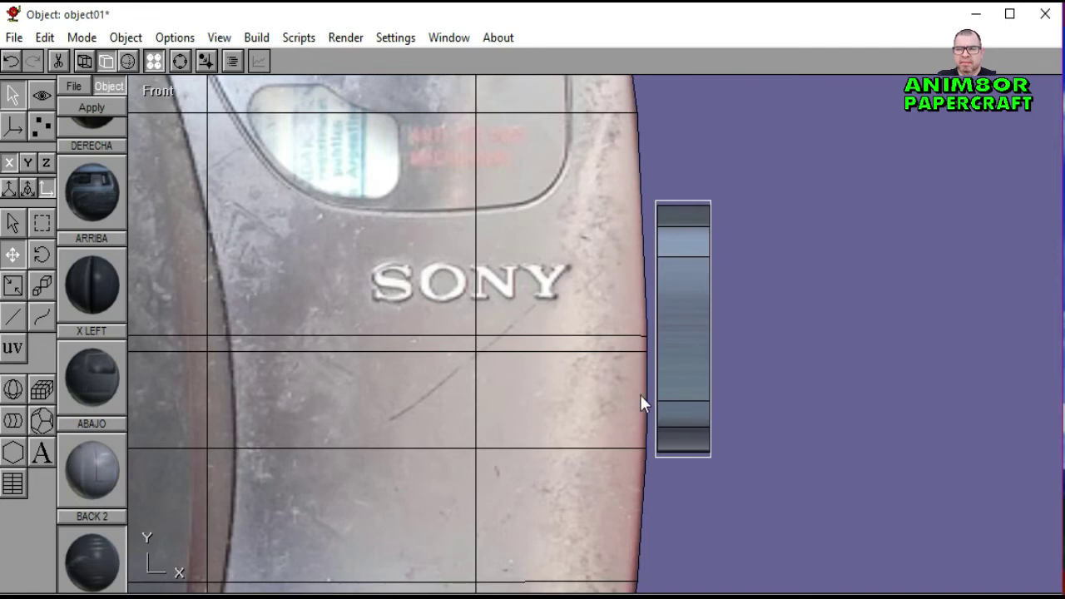
Step: Show the model in wireframe and move the side block along X up against the body's outer edge
{"action": "left_click", "coordinate": [98, 60]}
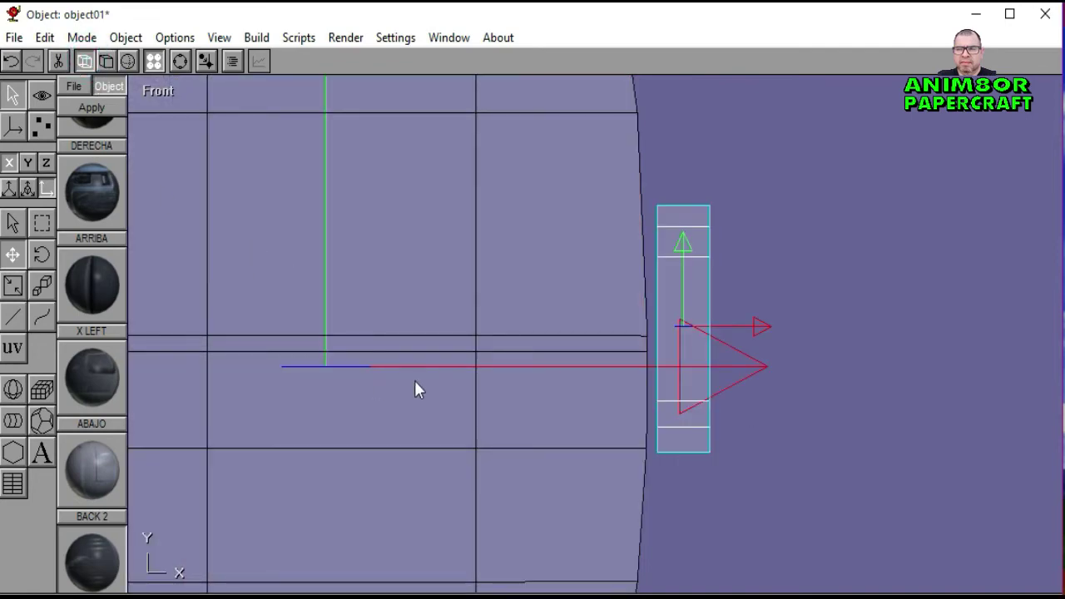
{"action": "left_click_drag", "start_coordinate": [427, 383], "coordinate": [418, 382]}
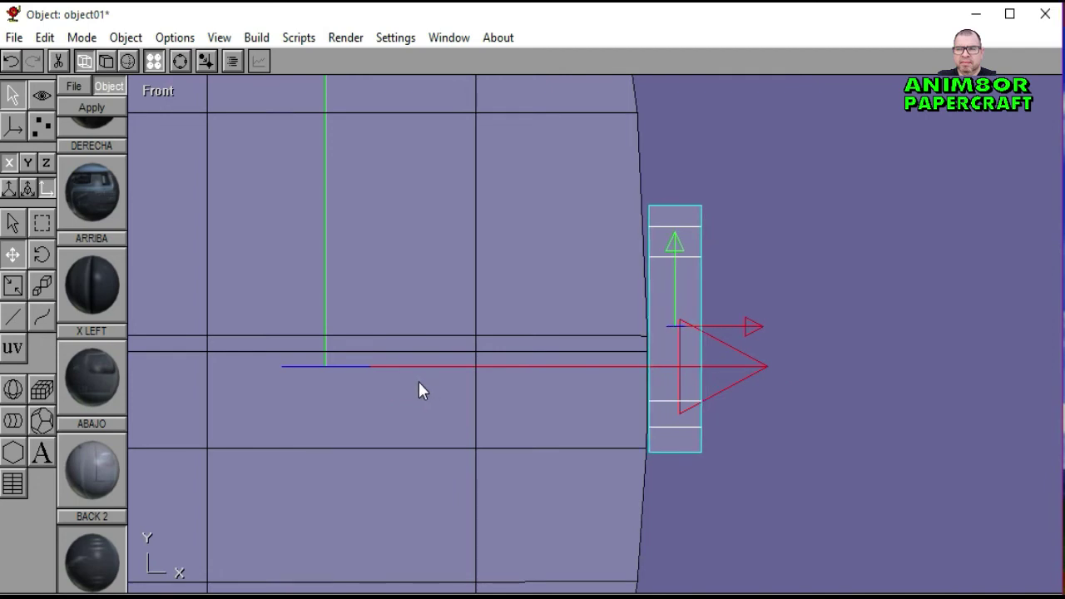
Step: Shift the side block's lower inner points along X toward the body so they follow its outer edge
{"action": "left_click", "coordinate": [42, 125]}
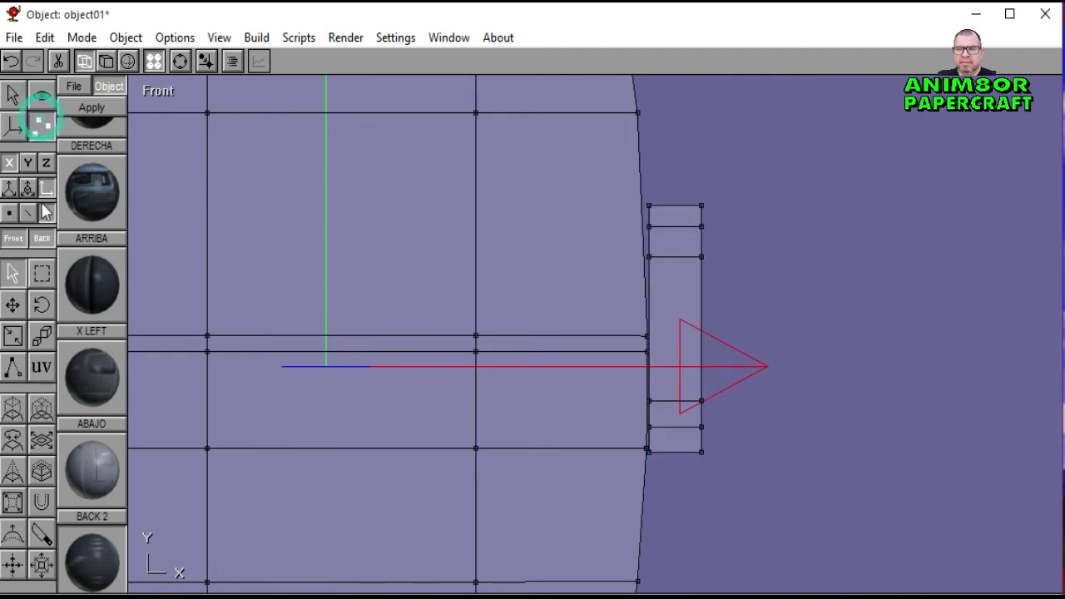
{"action": "left_click", "coordinate": [42, 274]}
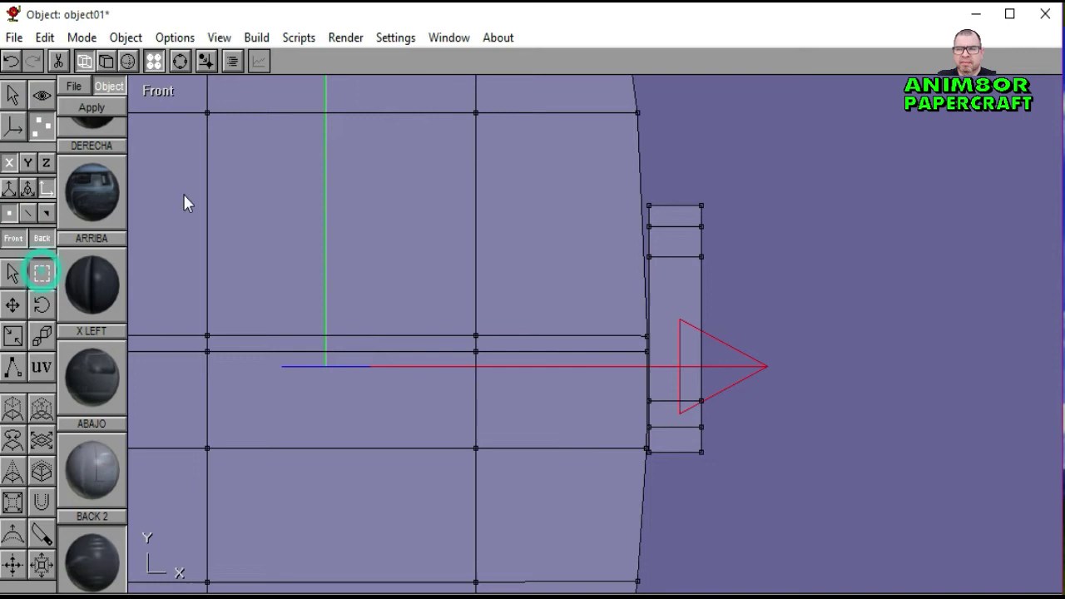
{"action": "left_click", "coordinate": [180, 61]}
{"action": "right_click_drag", "start_coordinate": [483, 298], "coordinate": [541, 242]}
{"action": "scroll", "coordinate": [657, 328], "scroll_direction": "up", "scroll_amount": 5}
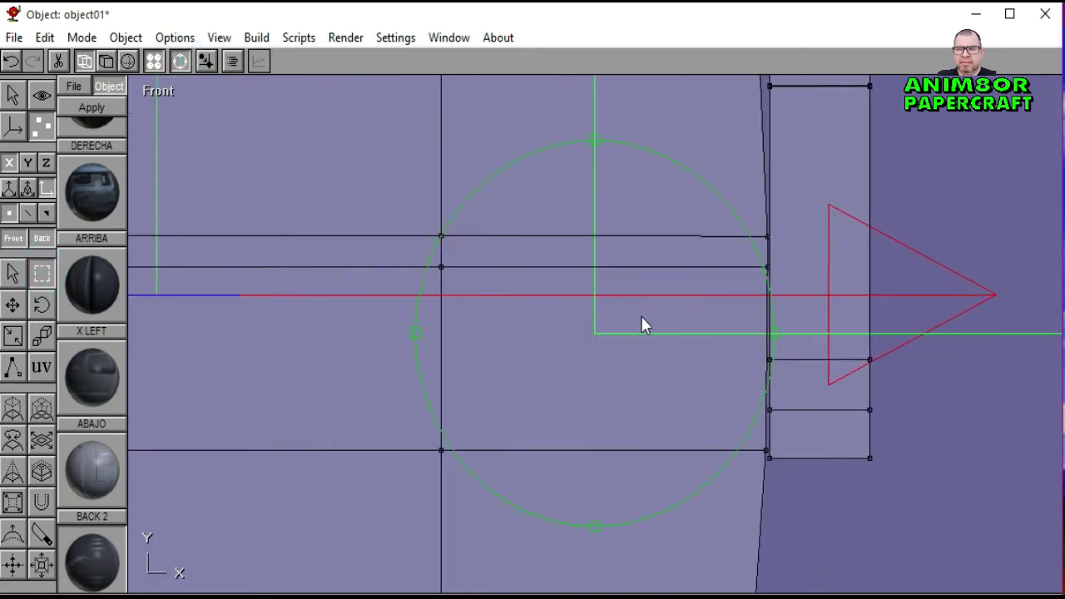
{"action": "right_click_drag", "start_coordinate": [586, 314], "coordinate": [430, 288]}
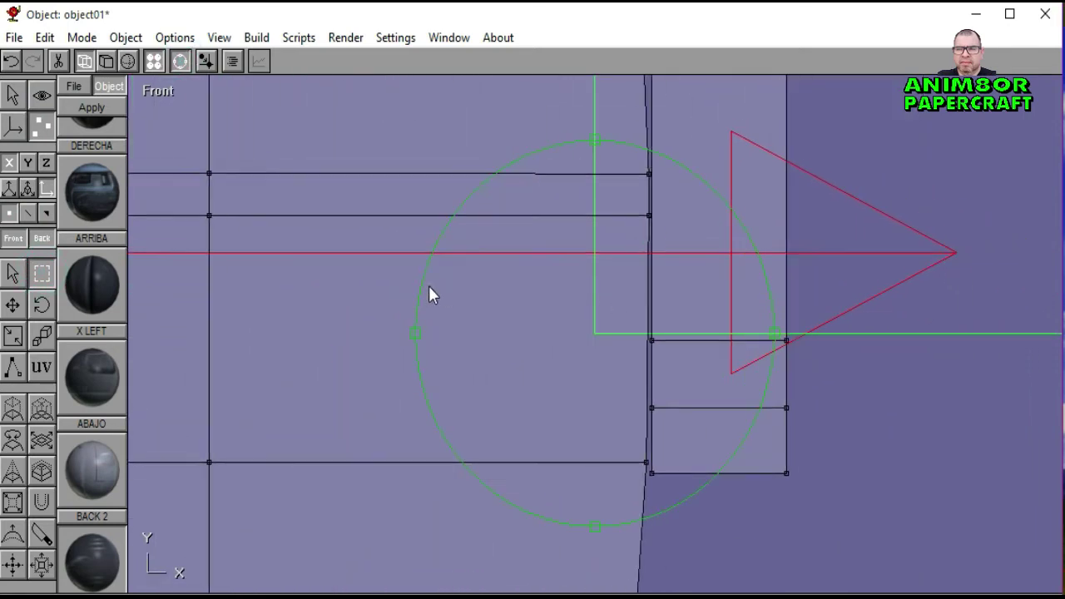
{"action": "left_click", "coordinate": [177, 61]}
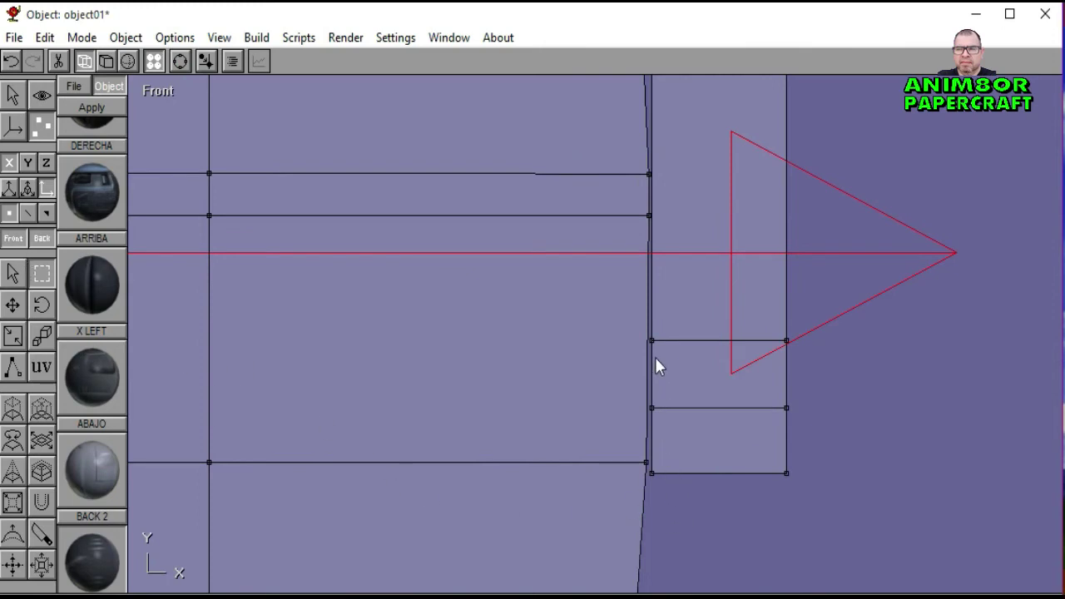
{"action": "left_click_drag", "start_coordinate": [643, 333], "coordinate": [662, 426]}
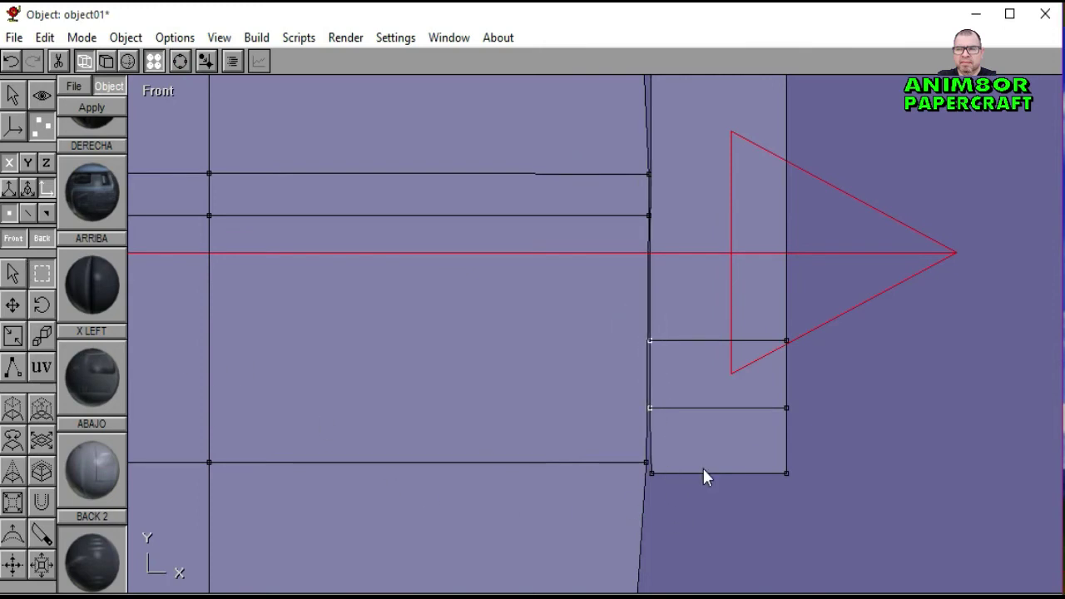
{"action": "left_click", "coordinate": [702, 476]}
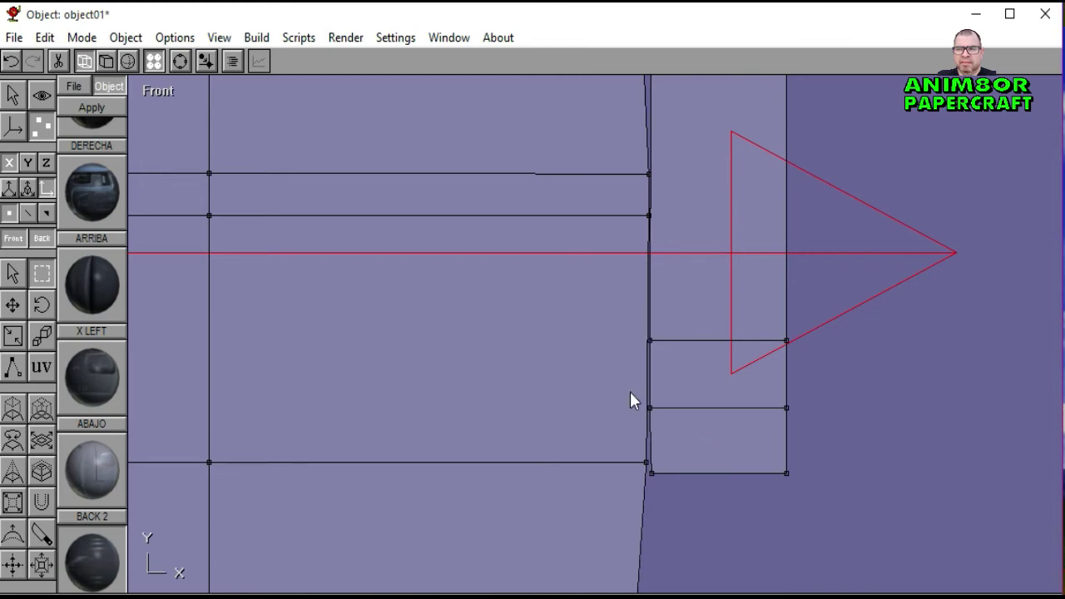
{"action": "left_click", "coordinate": [690, 483]}
{"action": "left_click", "coordinate": [645, 467]}
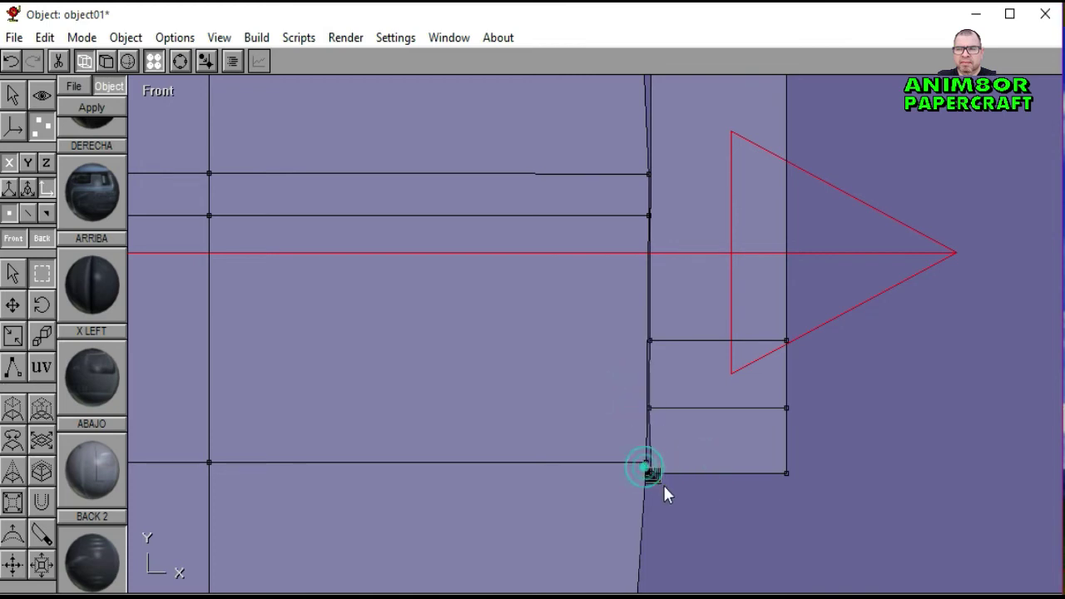
{"action": "left_click", "coordinate": [714, 514]}
Step: Move the whole side block along X away from the body, leaving a narrow gap between them
{"action": "left_click", "coordinate": [179, 61]}
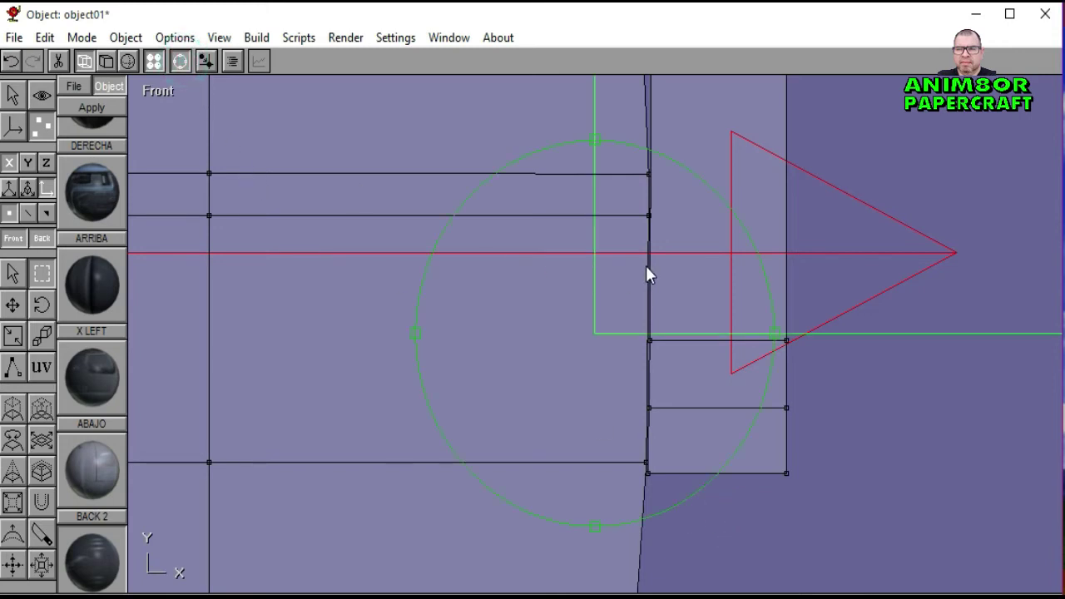
{"action": "middle_click_drag", "start_coordinate": [646, 274], "coordinate": [616, 402]}
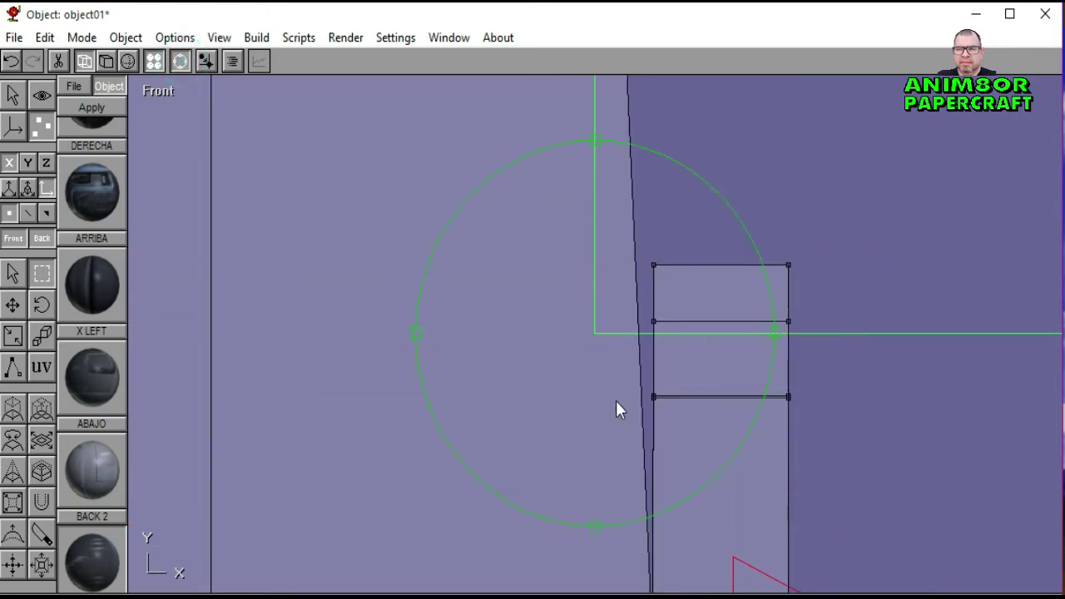
{"action": "left_click", "coordinate": [180, 61]}
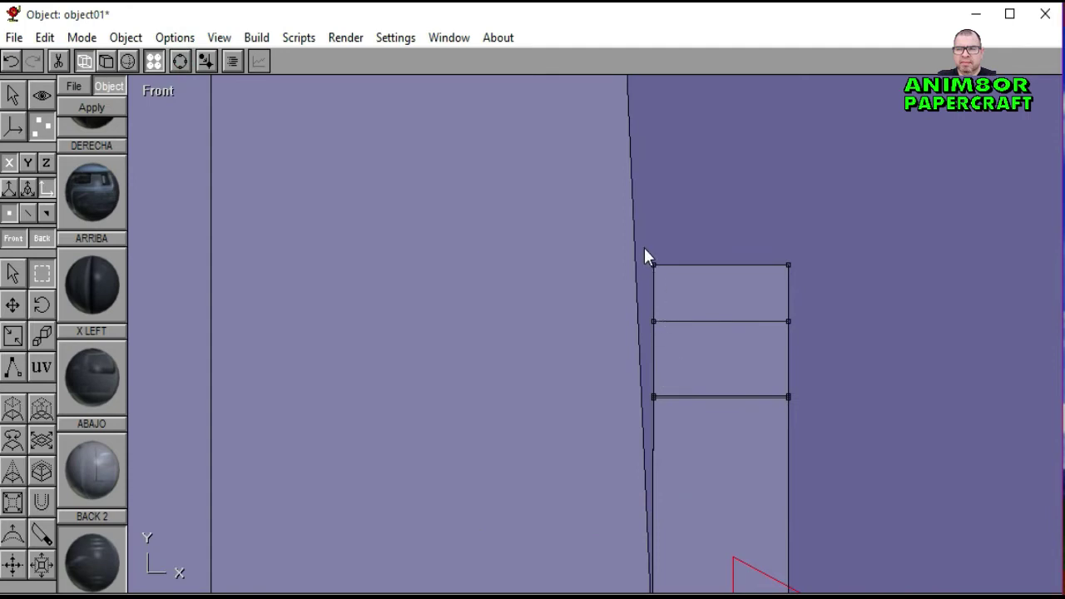
{"action": "left_click", "coordinate": [179, 60]}
{"action": "middle_click_drag", "start_coordinate": [502, 319], "coordinate": [635, 374]}
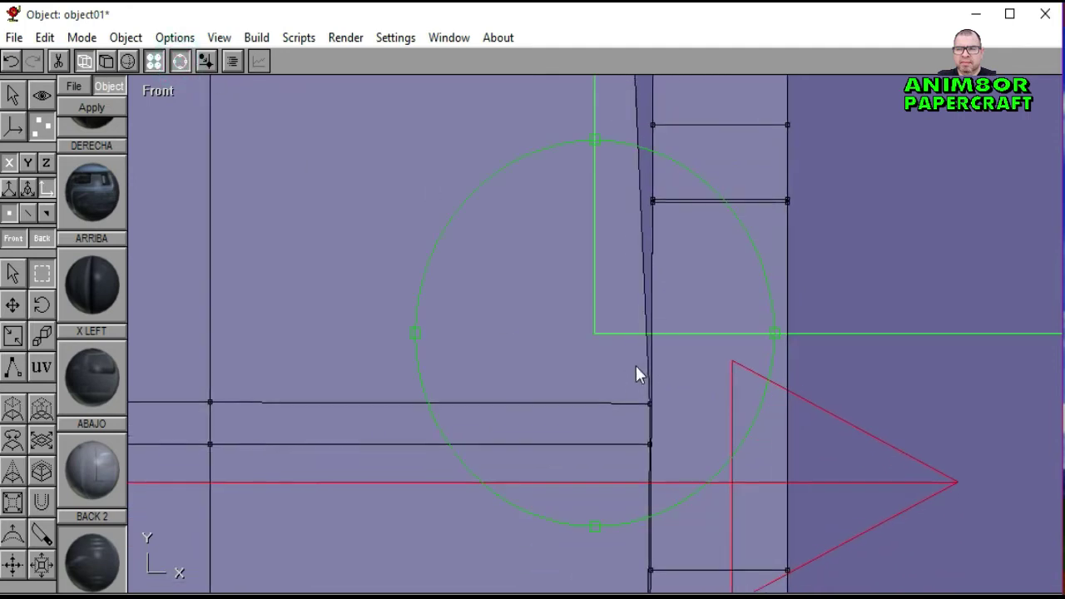
{"action": "left_click", "coordinate": [179, 61]}
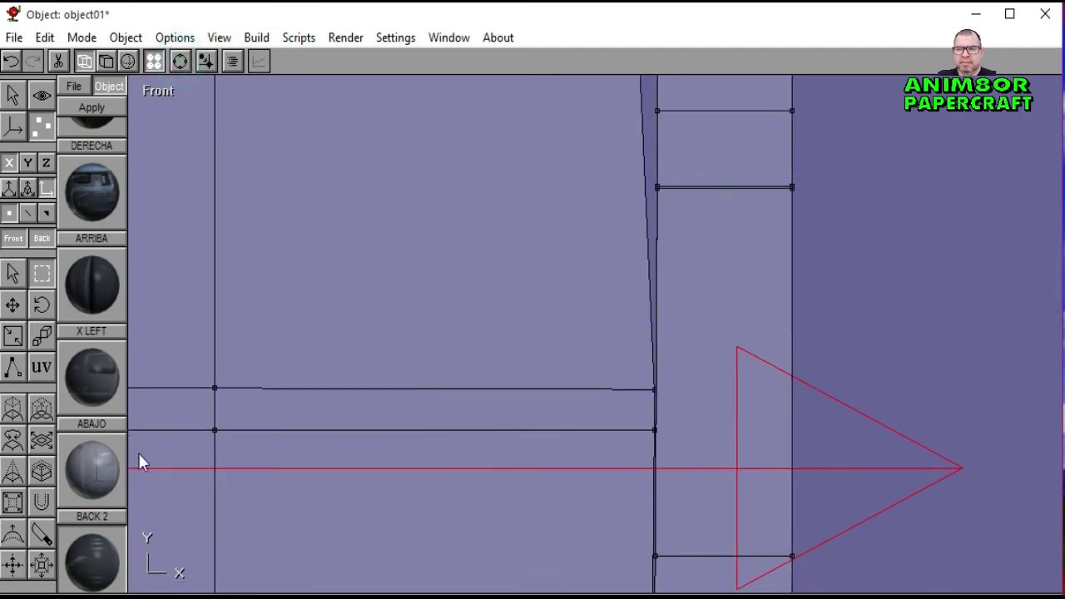
{"action": "left_click", "coordinate": [13, 95]}
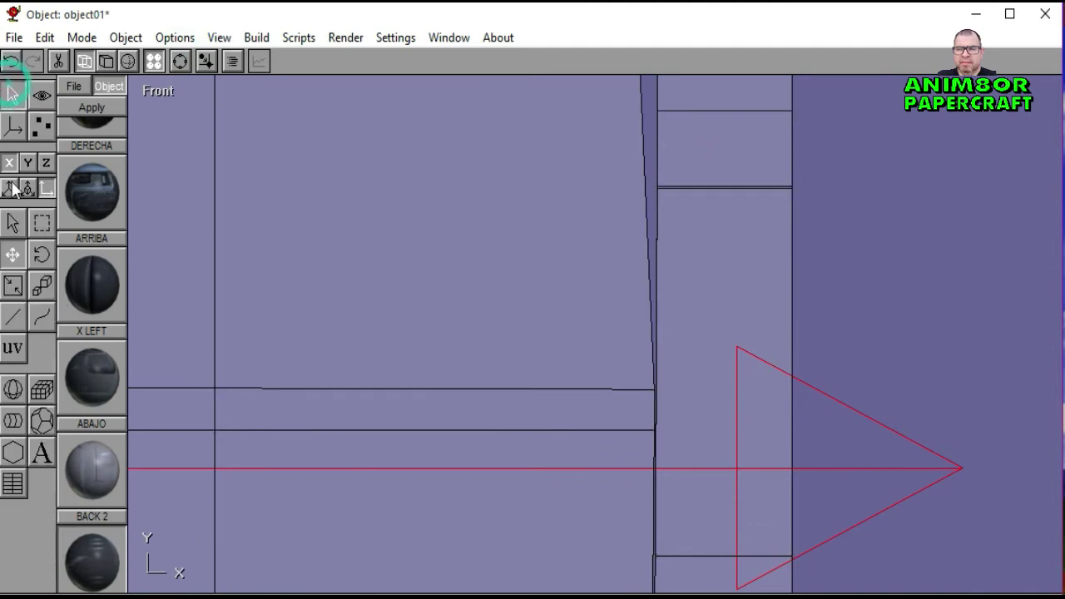
{"action": "left_click", "coordinate": [12, 224]}
{"action": "left_click", "coordinate": [754, 359]}
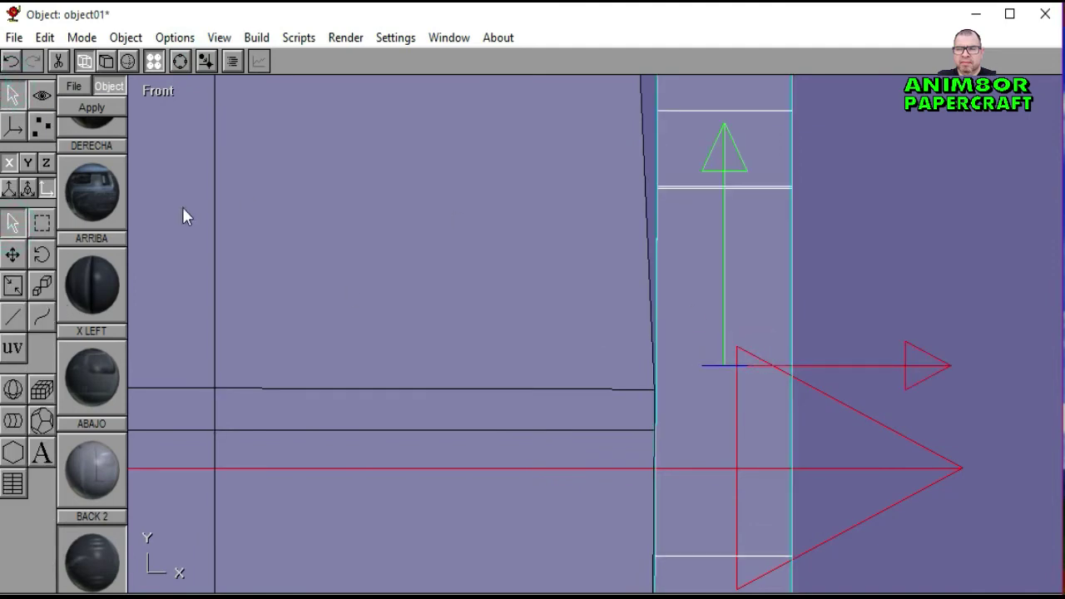
{"action": "left_click", "coordinate": [12, 255]}
{"action": "left_click", "coordinate": [266, 326]}
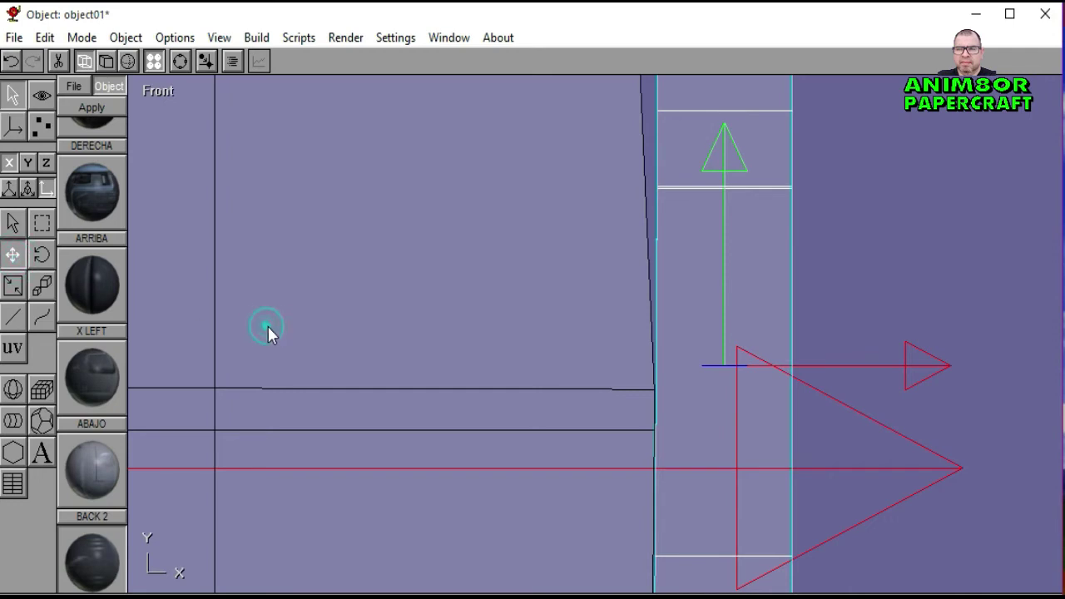
{"action": "left_click_drag", "start_coordinate": [268, 326], "coordinate": [304, 326]}
Step: Hide the material list and cut a horizontal edge across the side block, level with the upper of the body's two close horizontal edges
{"action": "left_click", "coordinate": [153, 61]}
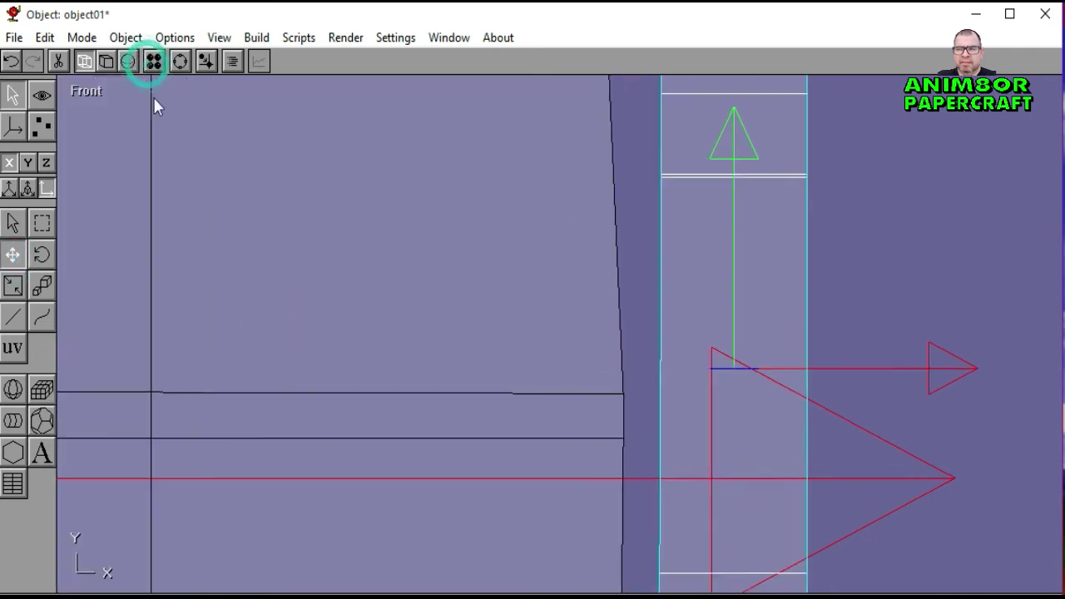
{"action": "left_click", "coordinate": [43, 129]}
{"action": "left_click", "coordinate": [42, 537]}
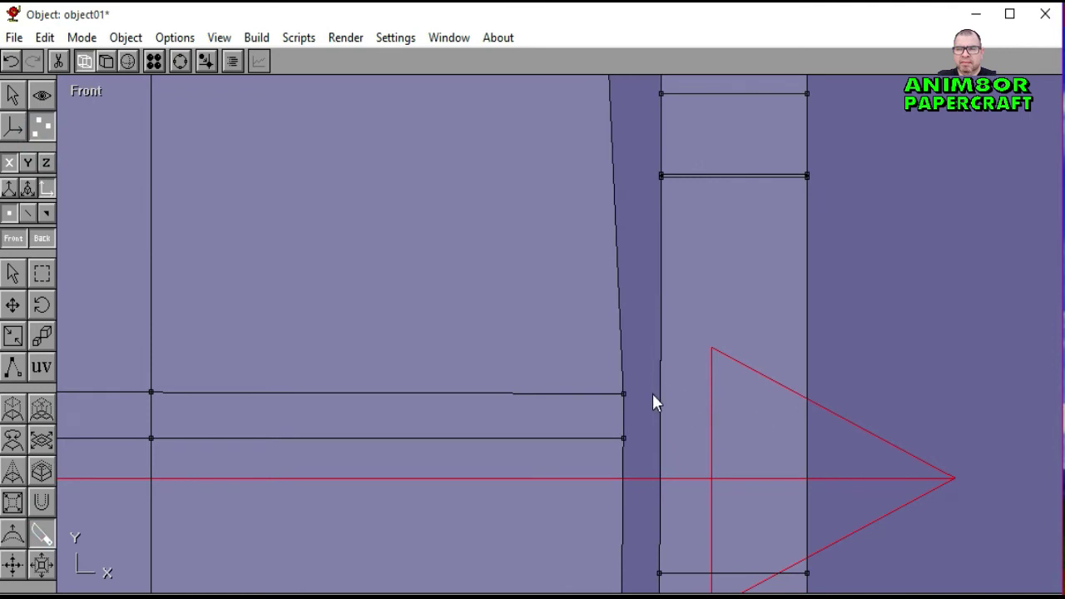
{"action": "left_click_drag", "start_coordinate": [741, 393], "coordinate": [822, 392]}
{"action": "left_click", "coordinate": [42, 274]}
{"action": "left_click", "coordinate": [159, 290]}
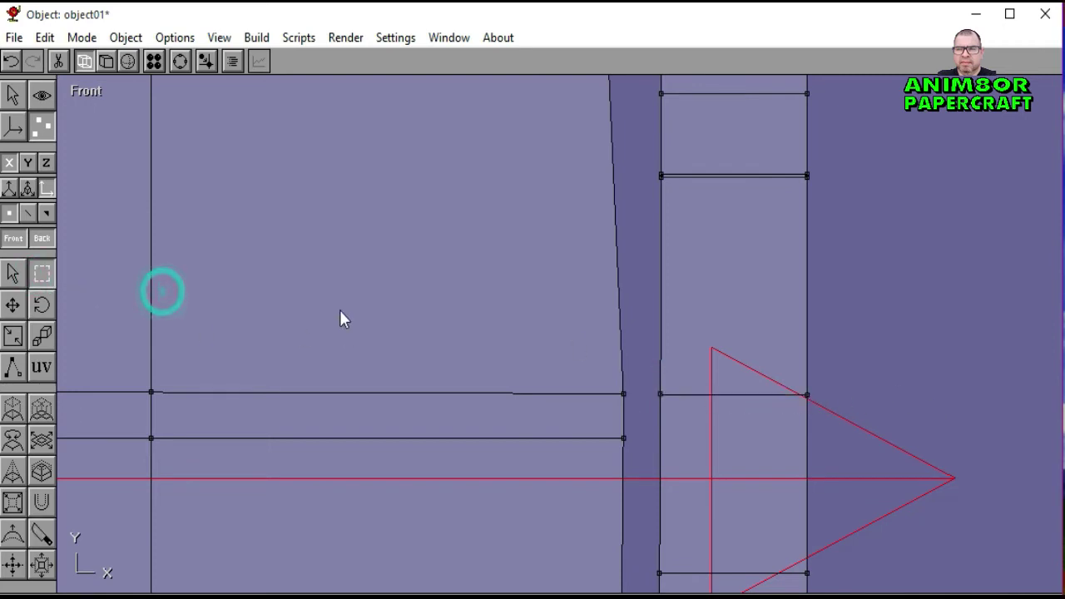
Step: Nudge the whole side block along X back against the body's outer edge and deselect everything
{"action": "left_click", "coordinate": [12, 94]}
{"action": "left_click", "coordinate": [12, 223]}
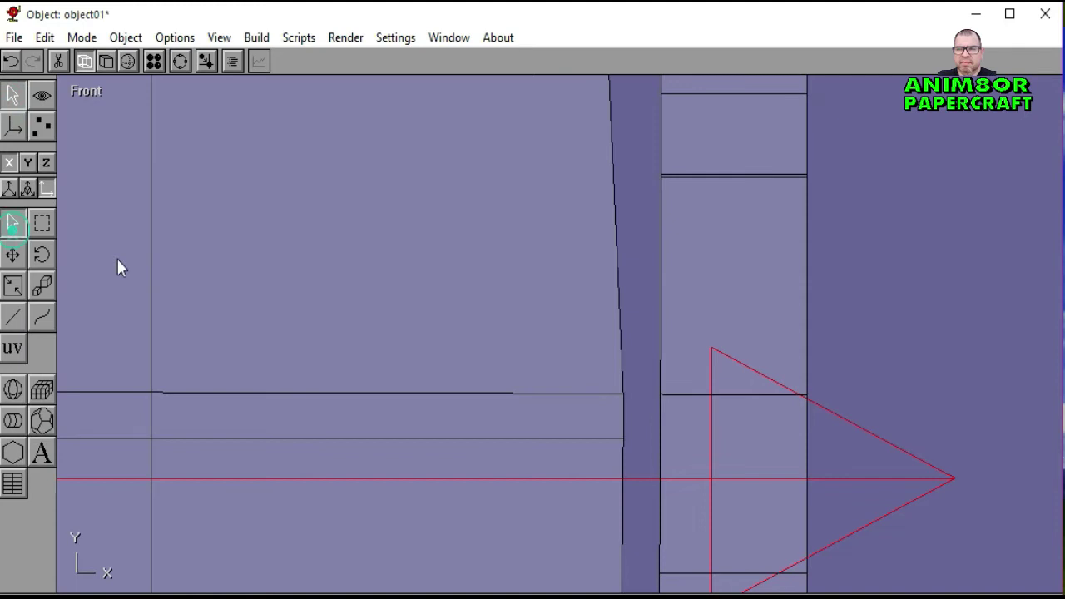
{"action": "left_click", "coordinate": [681, 371]}
{"action": "left_click", "coordinate": [13, 256]}
{"action": "key", "text": "Left"}
{"action": "key", "text": "Left"}
{"action": "key", "text": "Left"}
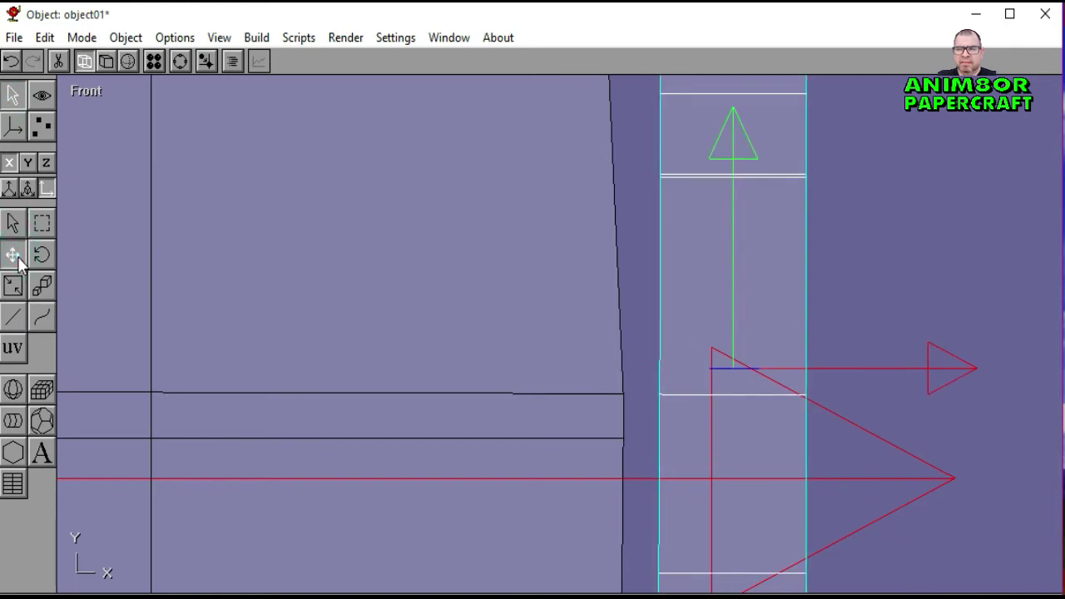
{"action": "key", "text": "Left"}
{"action": "key", "text": "Left"}
{"action": "key", "text": "Left"}
{"action": "key", "text": "Left"}
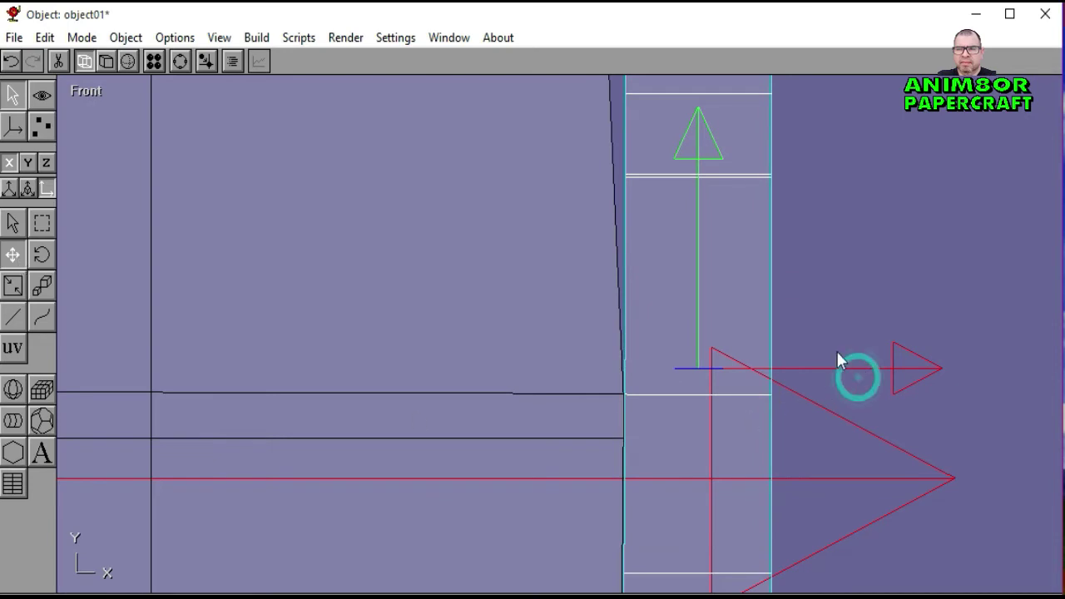
{"action": "left_click", "coordinate": [12, 223]}
{"action": "left_click", "coordinate": [219, 251]}
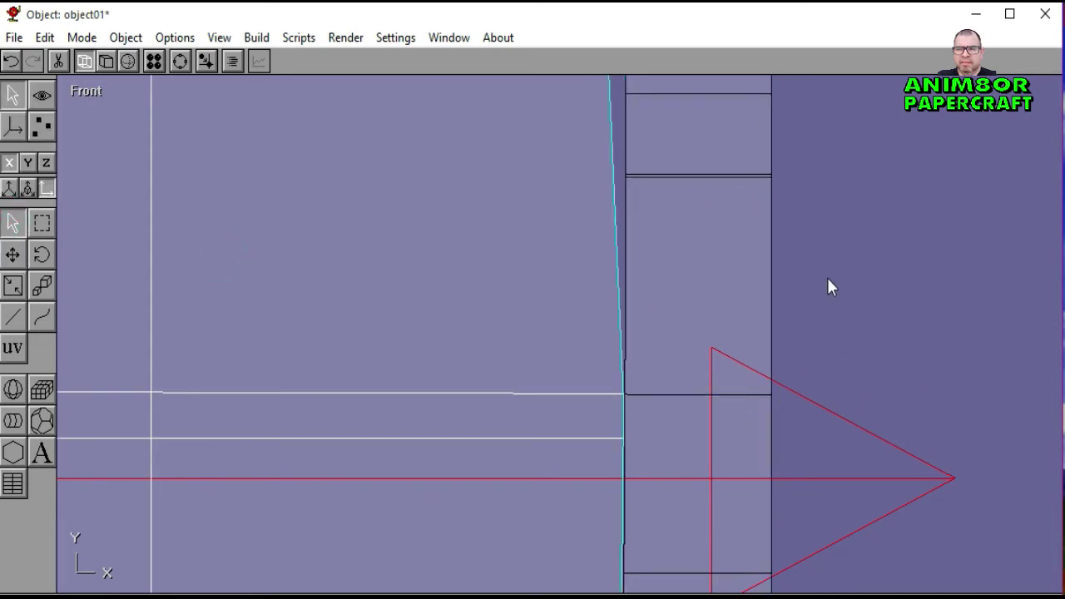
{"action": "left_click", "coordinate": [866, 278]}
Step: Select all points in the upper part of the side block and nudge them along X toward the body's sloping edge
{"action": "left_click", "coordinate": [179, 61]}
{"action": "left_click_drag", "start_coordinate": [537, 231], "coordinate": [556, 336]}
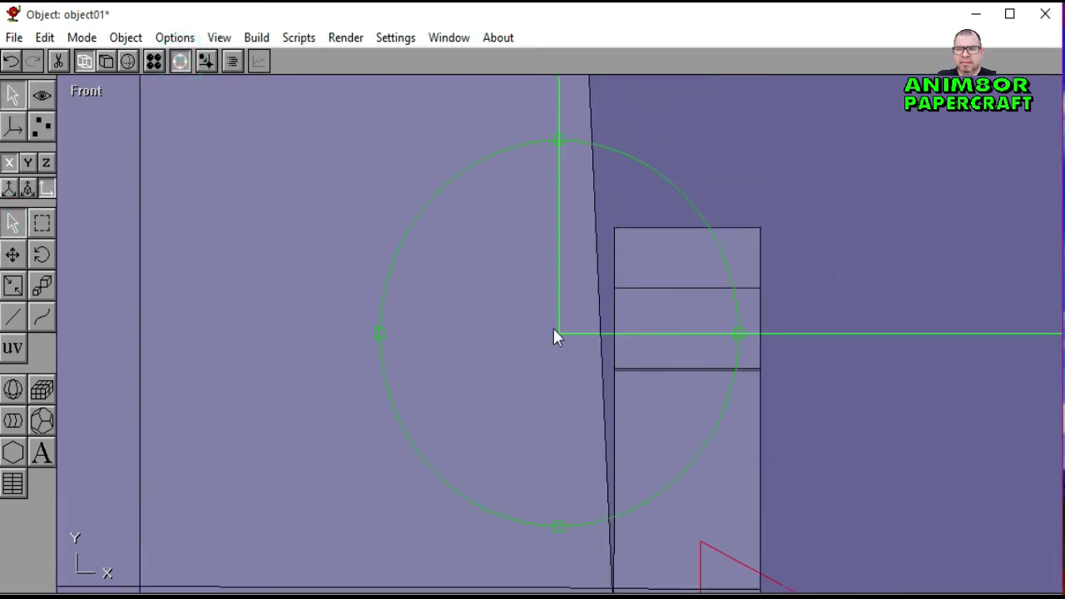
{"action": "left_click", "coordinate": [180, 61]}
{"action": "left_click", "coordinate": [41, 127]}
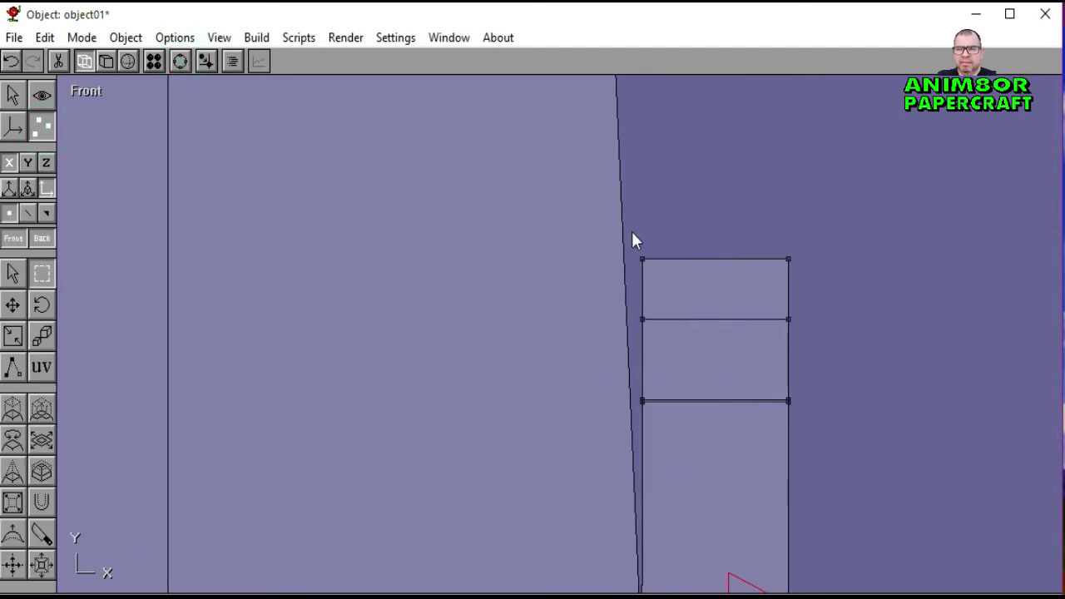
{"action": "left_click_drag", "start_coordinate": [632, 234], "coordinate": [803, 419]}
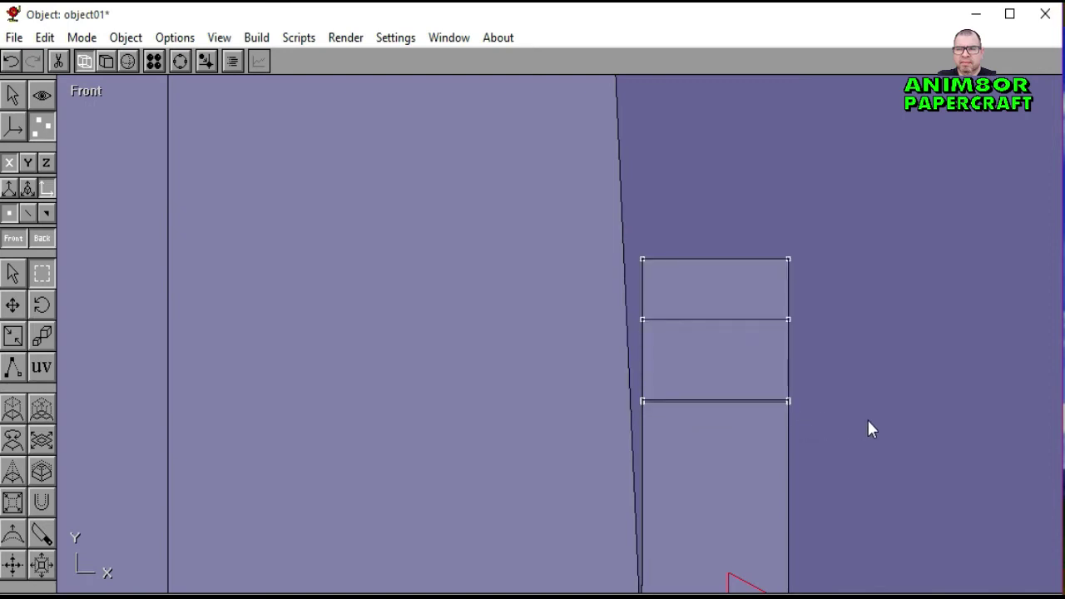
{"action": "key", "text": "Left"}
{"action": "key", "text": "Left"}
{"action": "key", "text": "Left"}
{"action": "key", "text": "Left"}
{"action": "key", "text": "Left"}
{"action": "key", "text": "Left"}
{"action": "key", "text": "Left"}
{"action": "key", "text": "Left"}
{"action": "key", "text": "Left"}
{"action": "key", "text": "Left"}
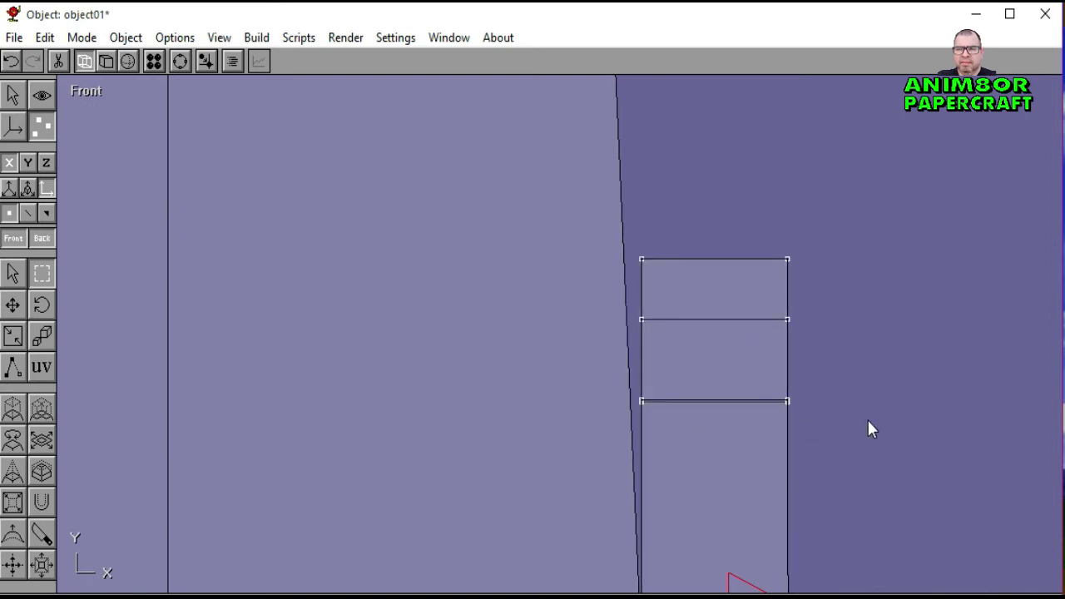
{"action": "key", "text": "Left"}
{"action": "key", "text": "Left"}
{"action": "key", "text": "Left"}
{"action": "key", "text": "Left"}
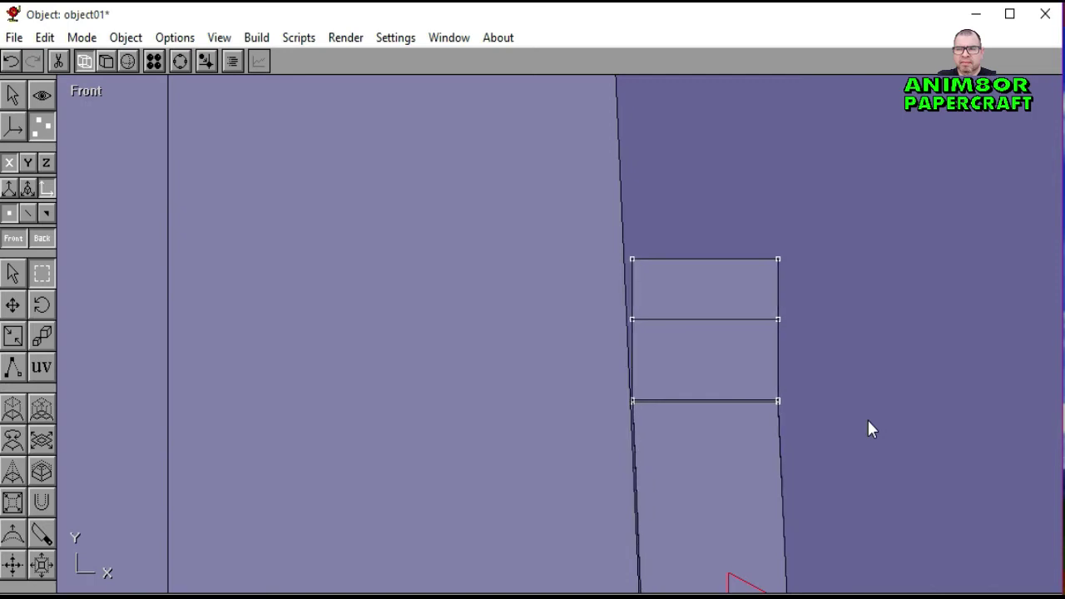
{"action": "left_click", "coordinate": [867, 417]}
Step: Nudge the block's second row and top row of points separately toward the body so they follow its slope
{"action": "left_click_drag", "start_coordinate": [620, 308], "coordinate": [819, 370]}
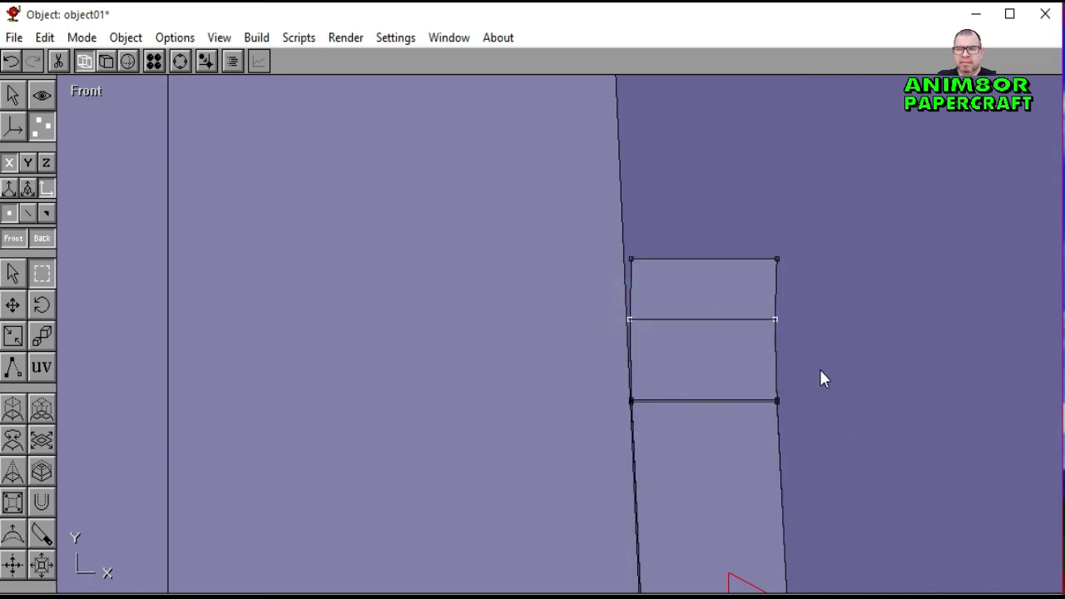
{"action": "left_click", "coordinate": [820, 369]}
{"action": "left_click_drag", "start_coordinate": [614, 242], "coordinate": [843, 293]}
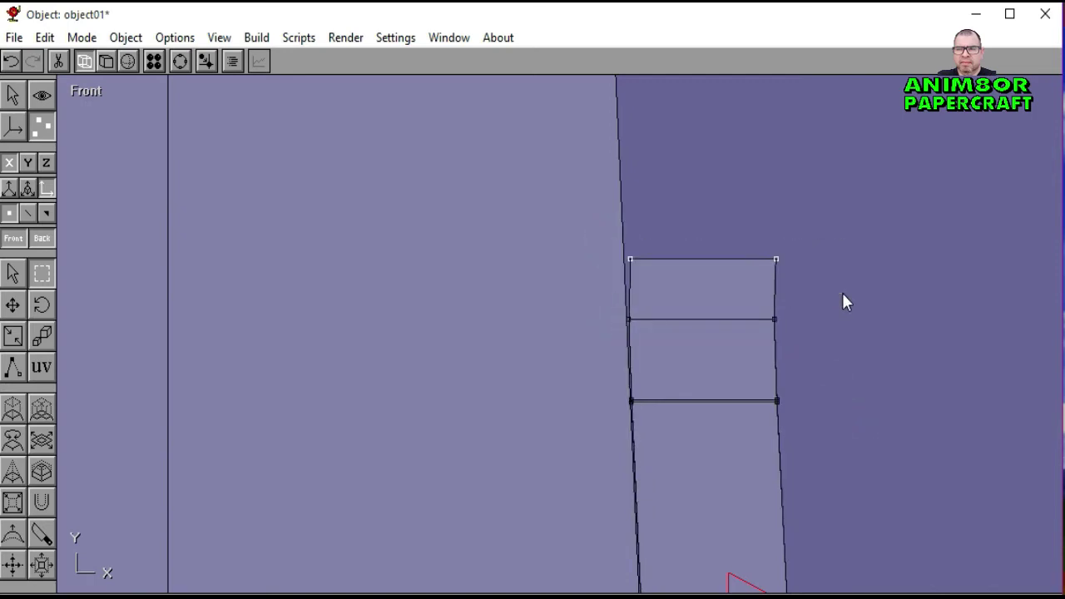
{"action": "left_click", "coordinate": [842, 293]}
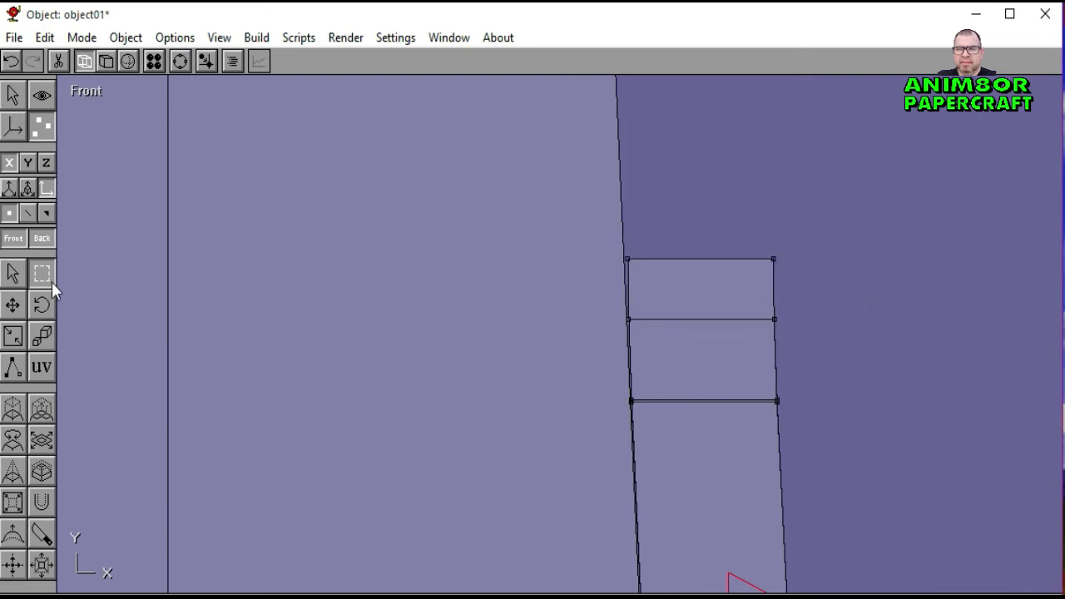
Step: Move the block's upper outer corner point inward and slightly down in X and Y to bevel the corner
{"action": "left_click_drag", "start_coordinate": [764, 237], "coordinate": [802, 285]}
{"action": "left_click", "coordinate": [15, 306]}
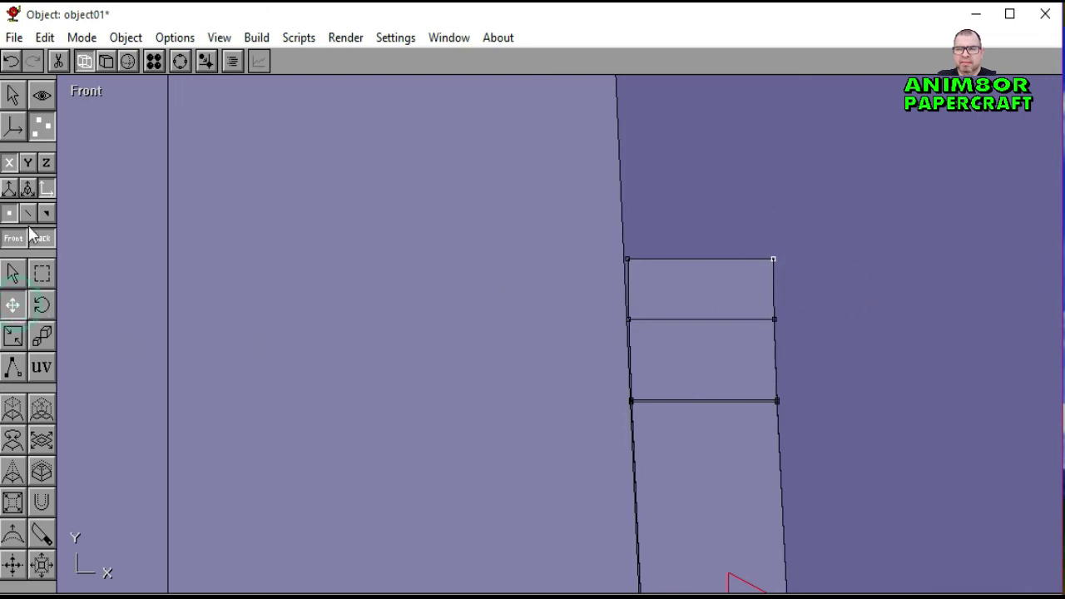
{"action": "left_click", "coordinate": [28, 164]}
{"action": "left_click_drag", "start_coordinate": [818, 292], "coordinate": [798, 300]}
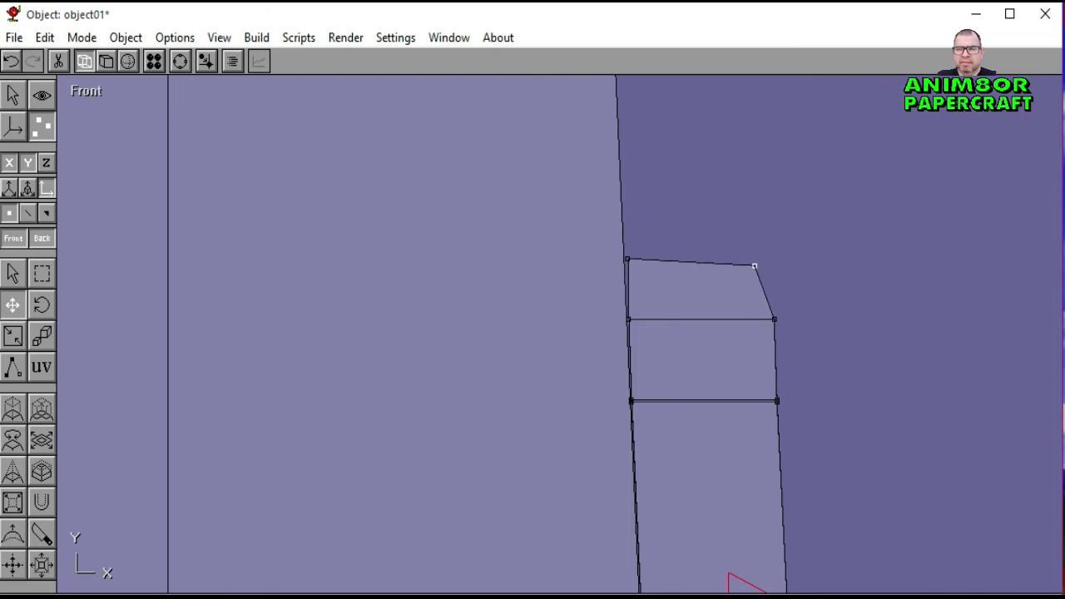
Step: Move the side block's lower outer corner point inward and slightly up in X and Y to bevel the corner, then deselect it
{"action": "left_click", "coordinate": [43, 273]}
{"action": "left_click", "coordinate": [913, 310]}
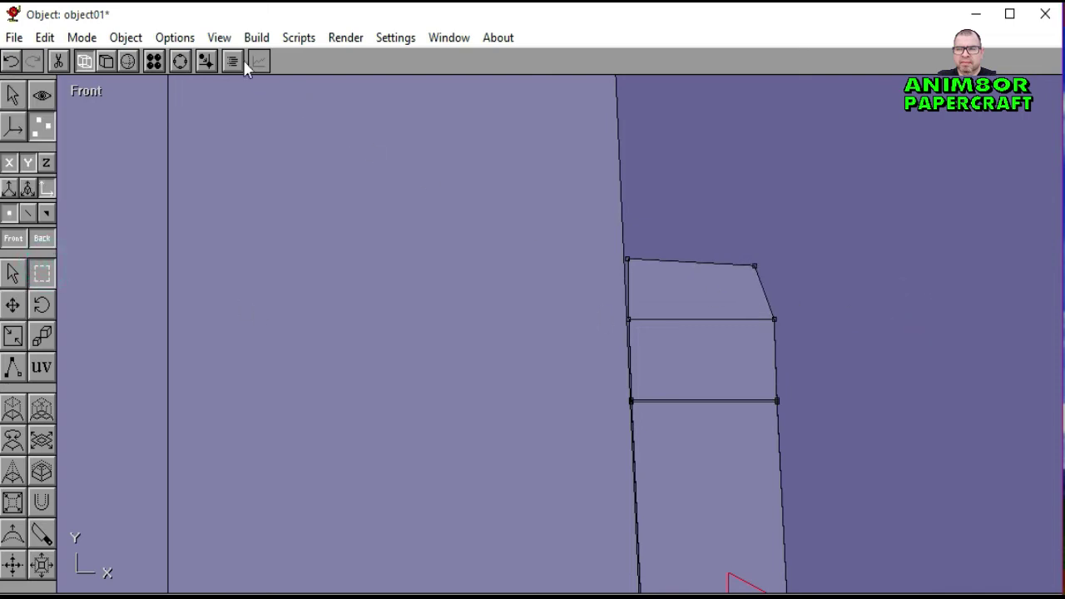
{"action": "left_click", "coordinate": [179, 61]}
{"action": "scroll", "coordinate": [701, 349], "scroll_direction": "down", "scroll_amount": 3}
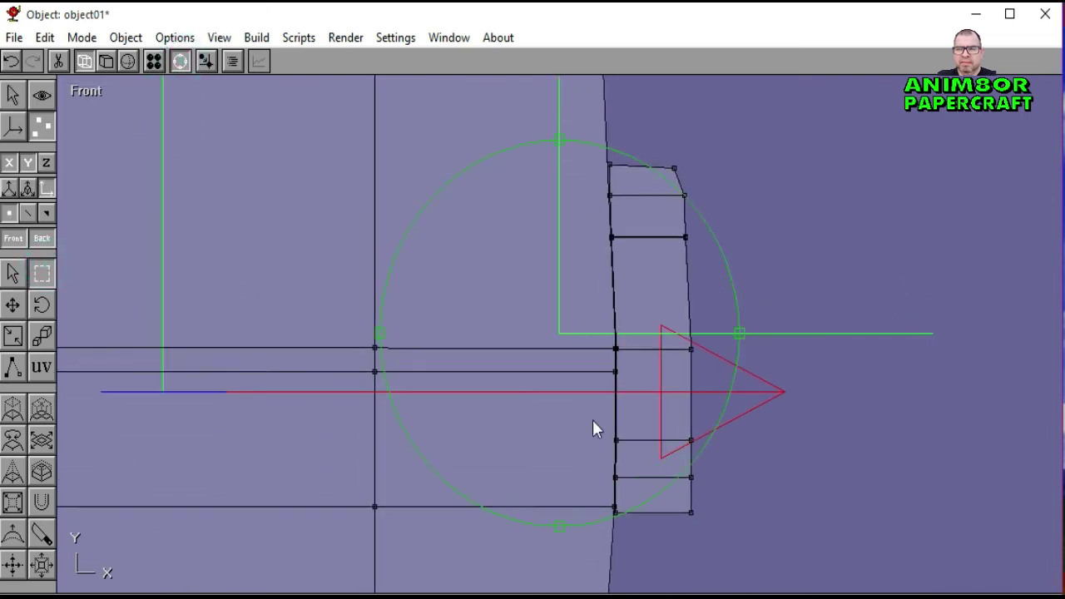
{"action": "right_click_drag", "start_coordinate": [593, 428], "coordinate": [308, 229]}
{"action": "left_click", "coordinate": [180, 63]}
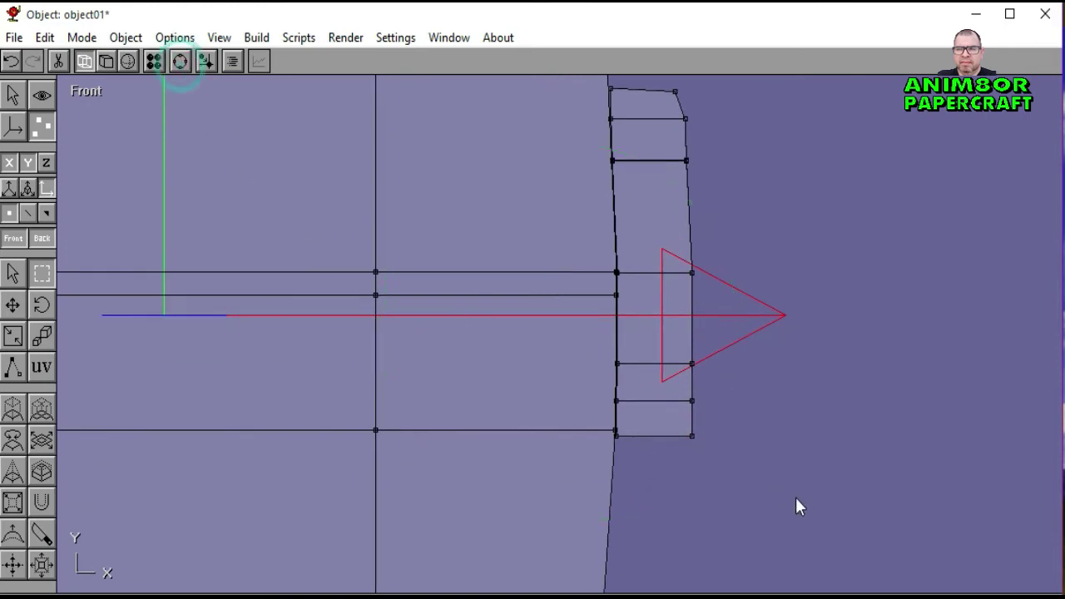
{"action": "left_click", "coordinate": [684, 426]}
{"action": "left_click", "coordinate": [12, 304]}
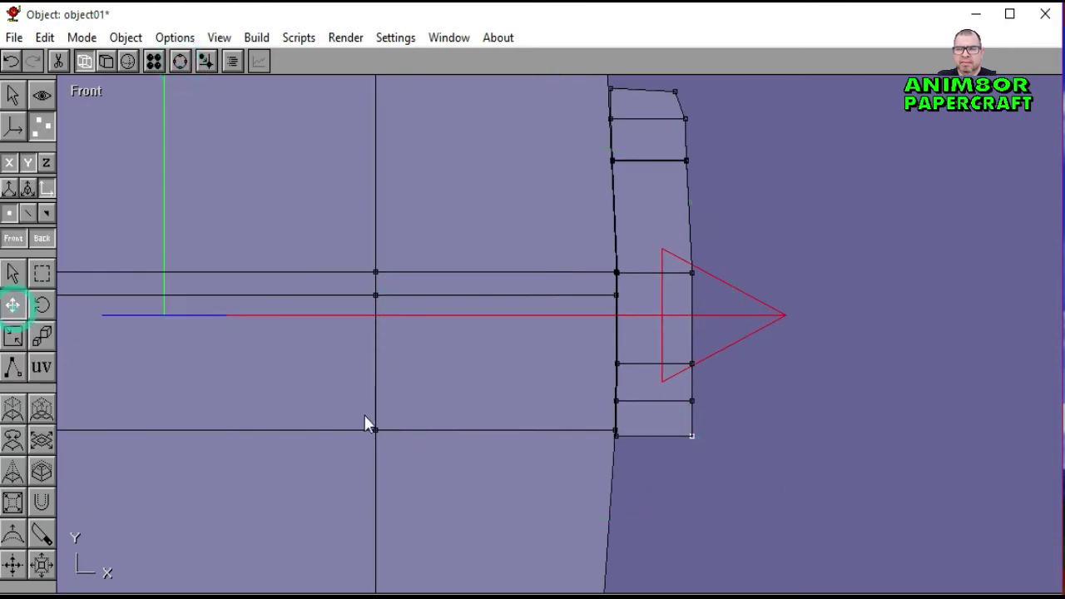
{"action": "left_click_drag", "start_coordinate": [847, 430], "coordinate": [829, 423]}
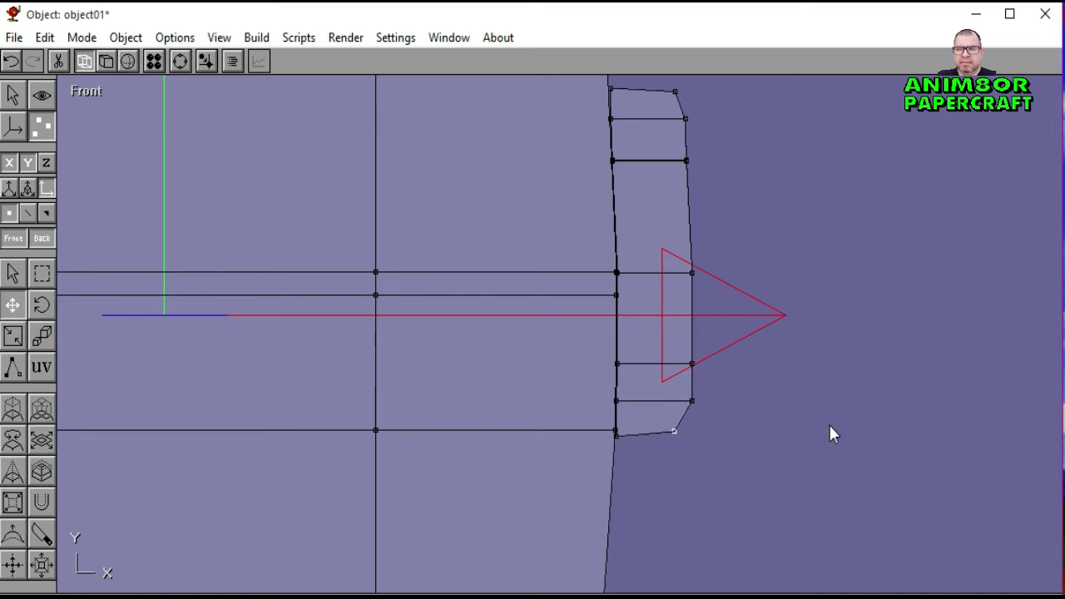
{"action": "left_click", "coordinate": [42, 274]}
{"action": "left_click", "coordinate": [839, 471]}
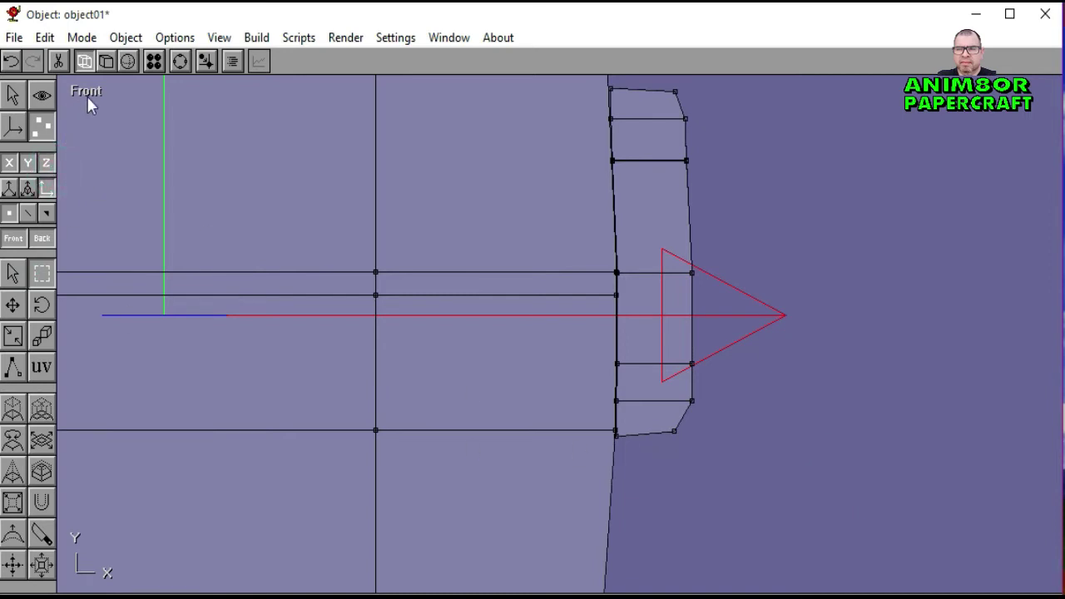
Step: Show the model shaded in the Ortho view and save the file
{"action": "left_click", "coordinate": [106, 61]}
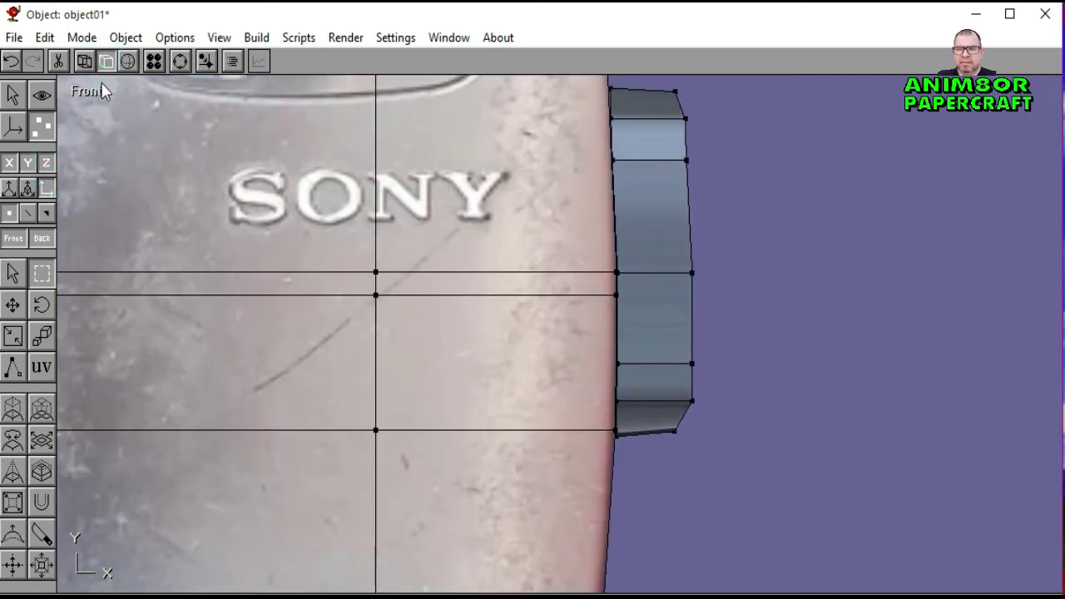
{"action": "left_click", "coordinate": [86, 93]}
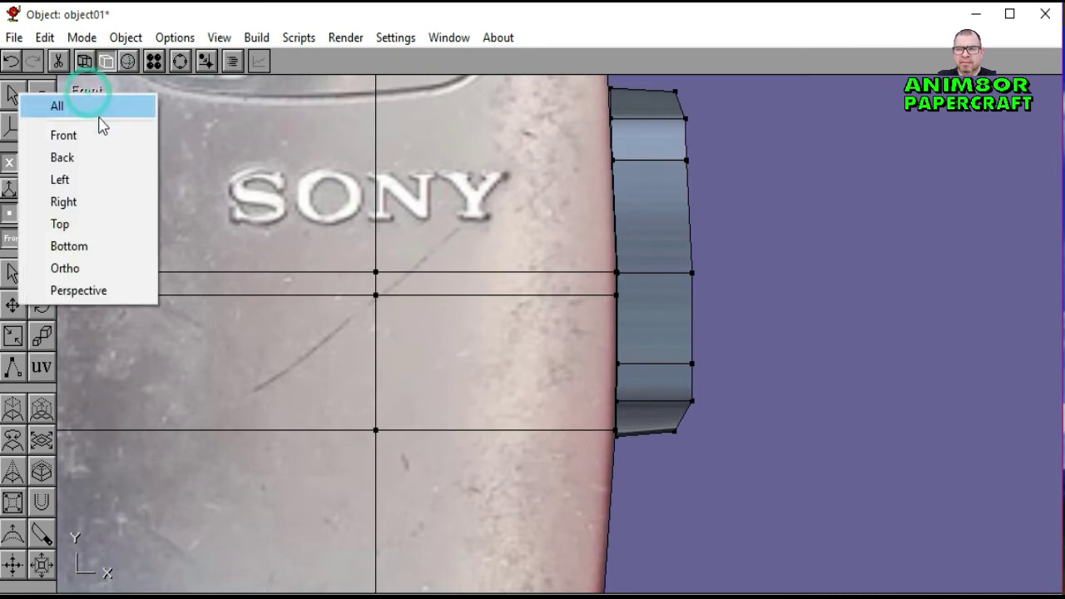
{"action": "left_click", "coordinate": [106, 278]}
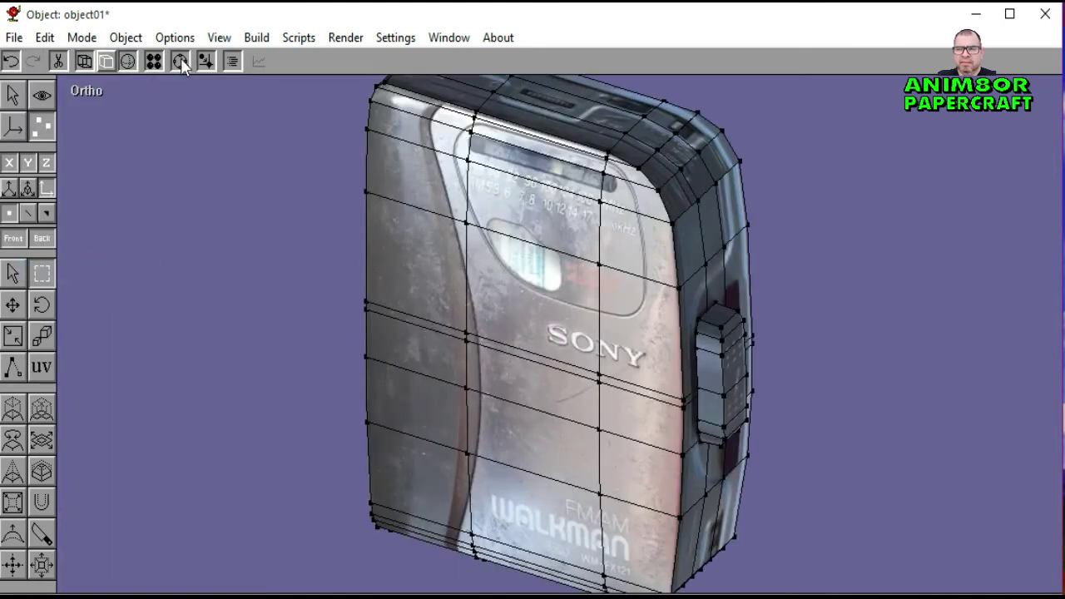
{"action": "left_click", "coordinate": [14, 37]}
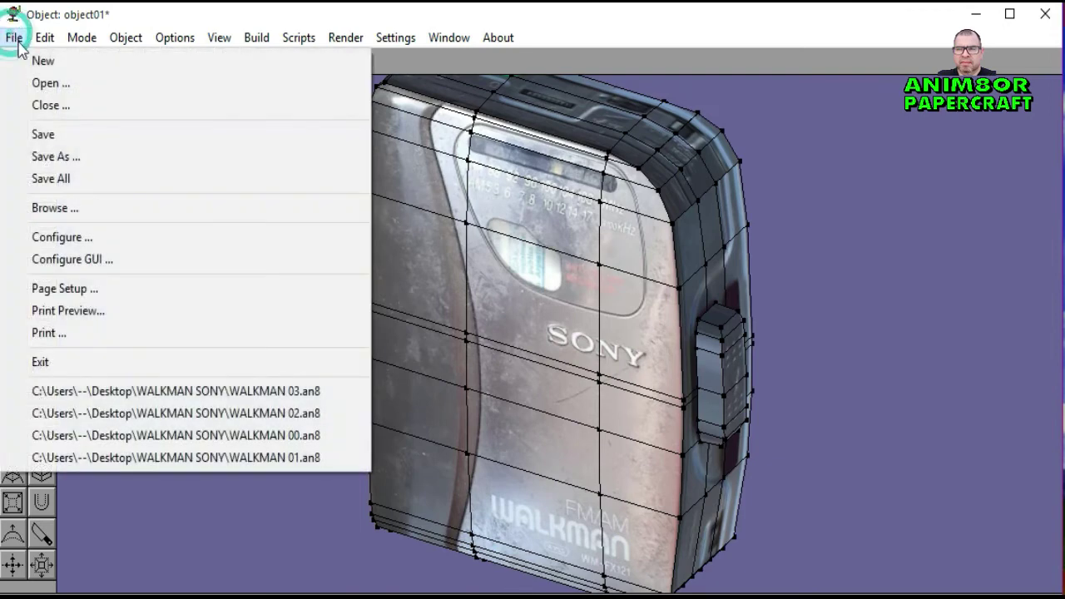
{"action": "left_click", "coordinate": [46, 136]}
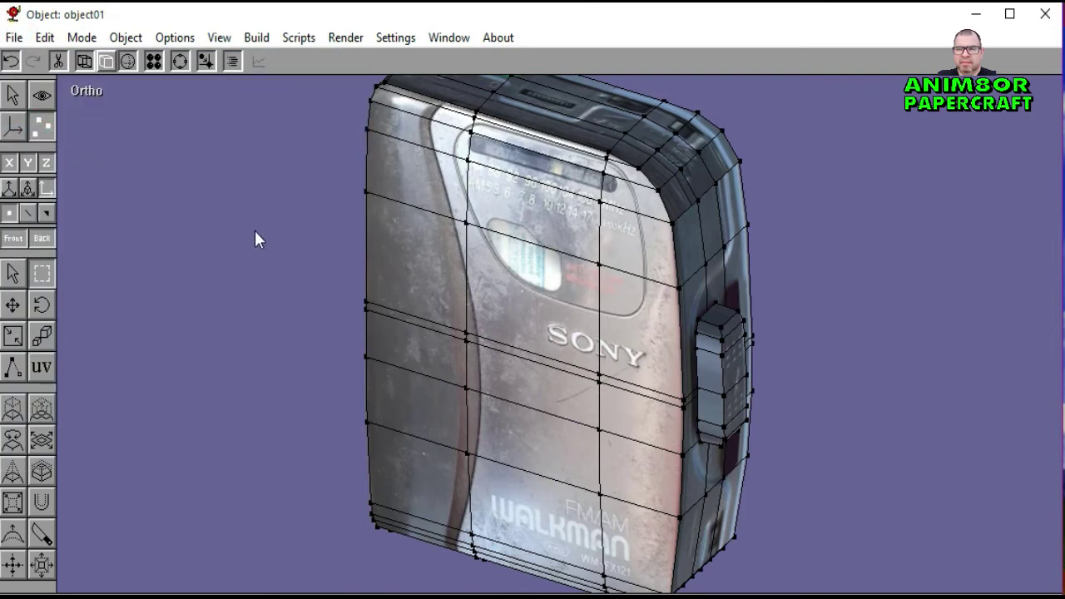
Step: Examine the finished side block in smooth and flat shading while orbiting around the Walkman model
{"action": "left_click", "coordinate": [127, 60]}
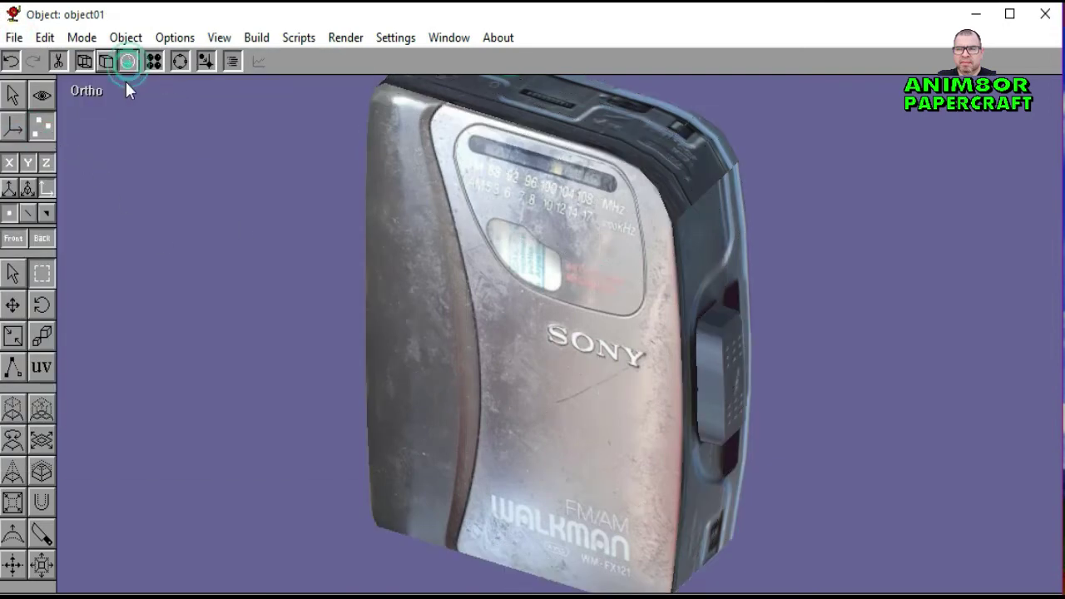
{"action": "left_click", "coordinate": [180, 60]}
{"action": "left_click_drag", "start_coordinate": [583, 308], "coordinate": [560, 362]}
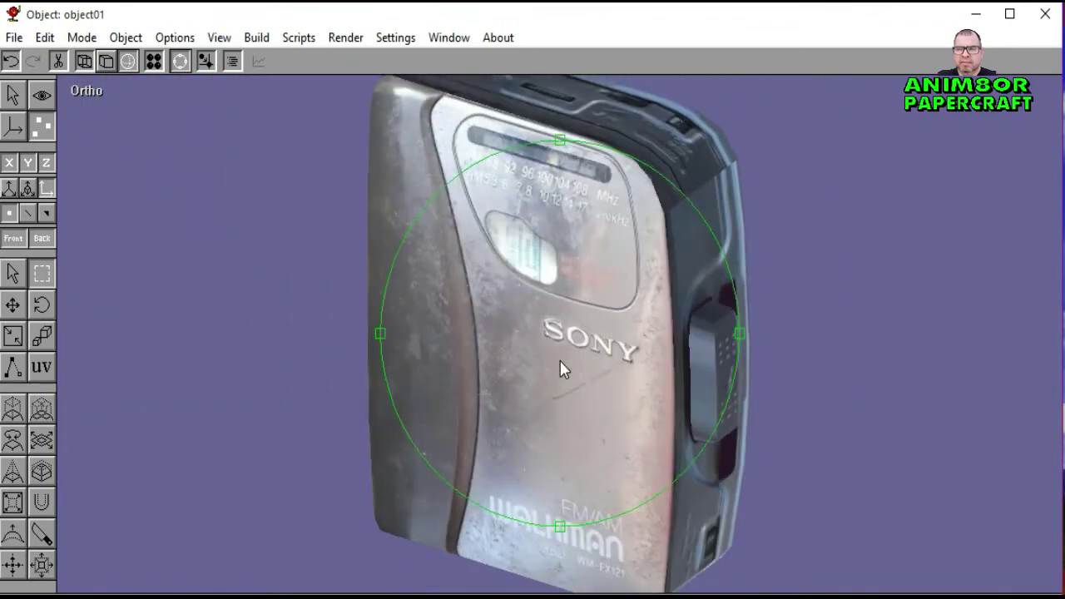
{"action": "left_click", "coordinate": [104, 65]}
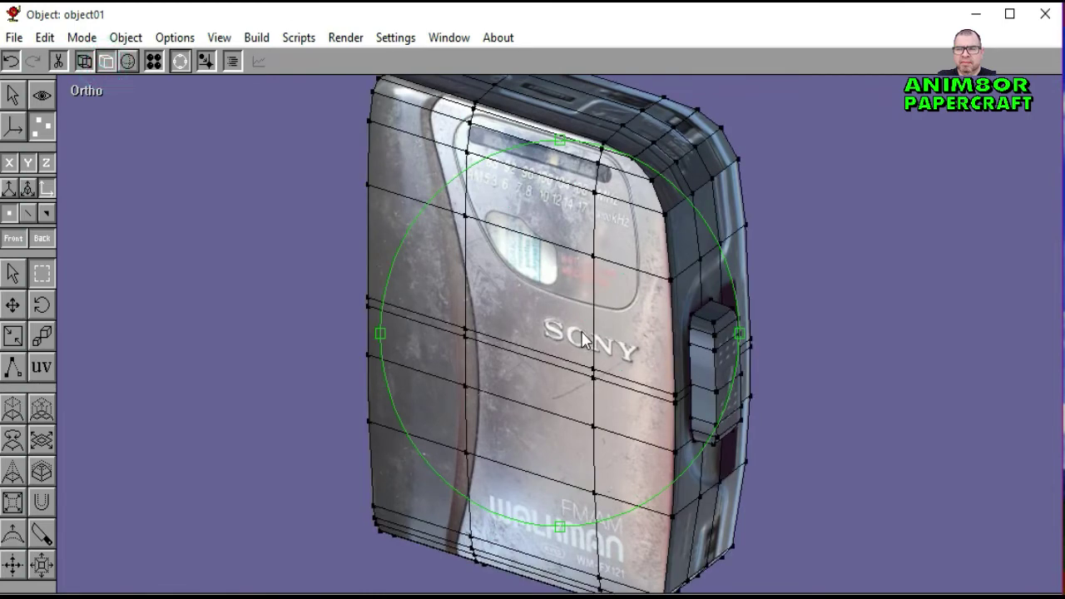
{"action": "left_click_drag", "start_coordinate": [797, 535], "coordinate": [348, 267]}
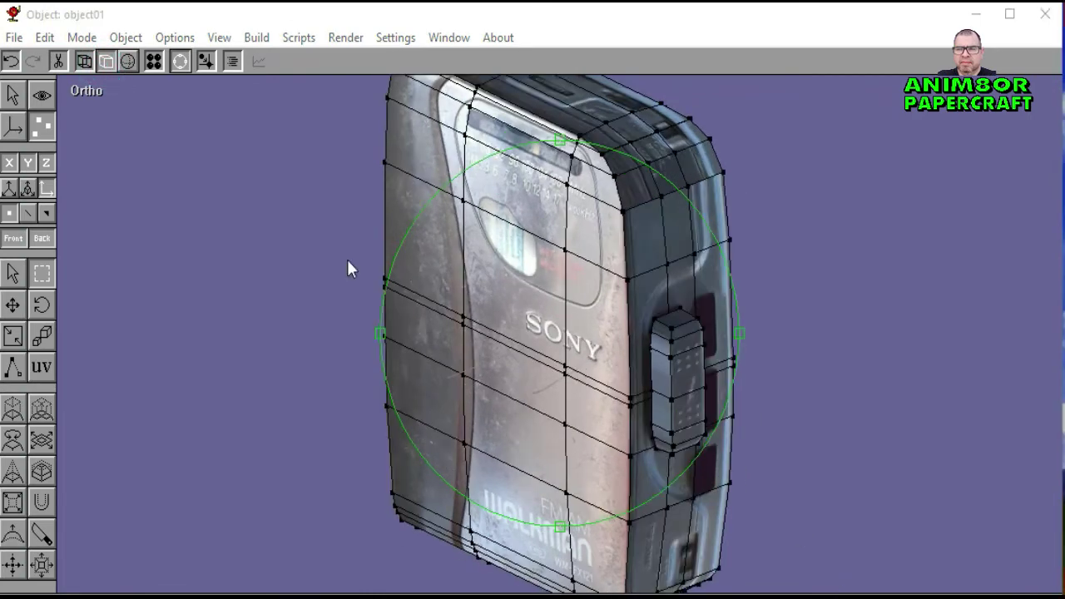
{"action": "left_click", "coordinate": [180, 61]}
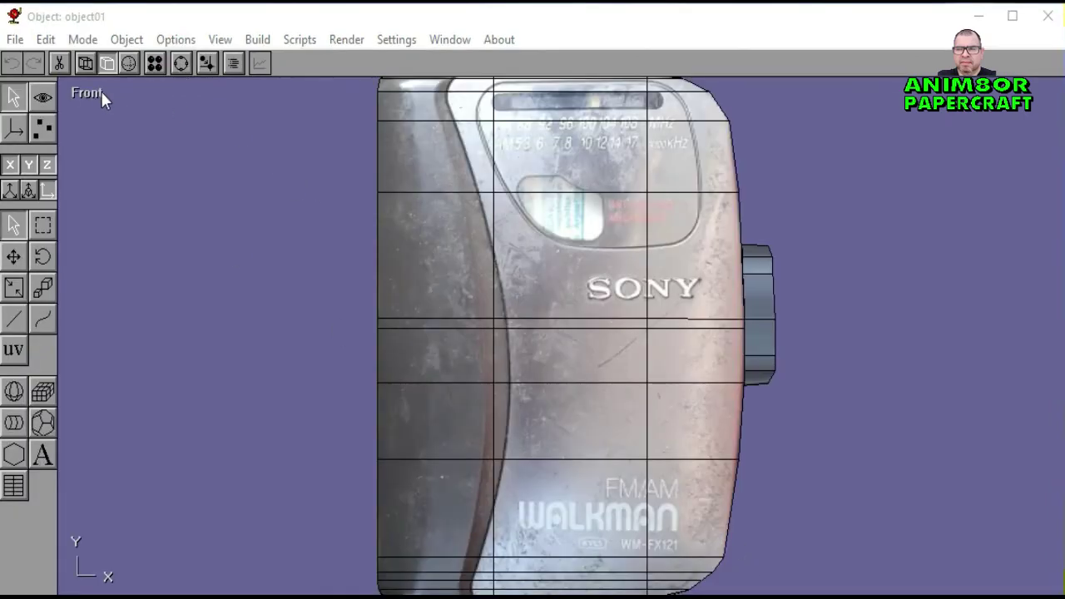
Step: In the Left view, select the side reference image and move it along X only, closer to the body with a gap between them
{"action": "left_click", "coordinate": [101, 91]}
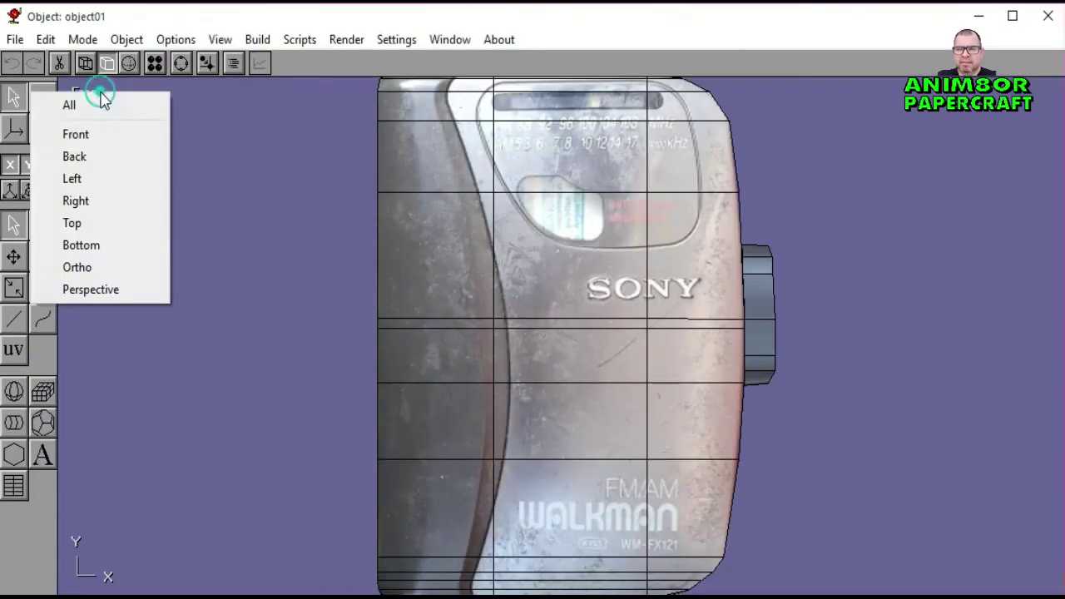
{"action": "left_click", "coordinate": [89, 180]}
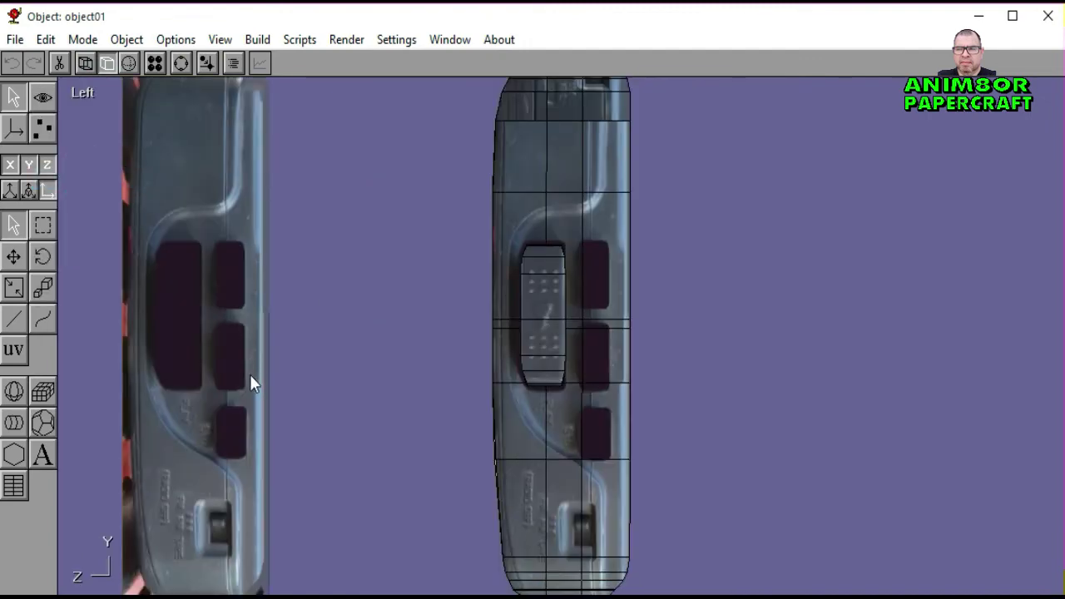
{"action": "left_click", "coordinate": [152, 325]}
{"action": "left_click", "coordinate": [180, 63]}
{"action": "scroll", "coordinate": [438, 295], "scroll_direction": "down", "scroll_amount": 3}
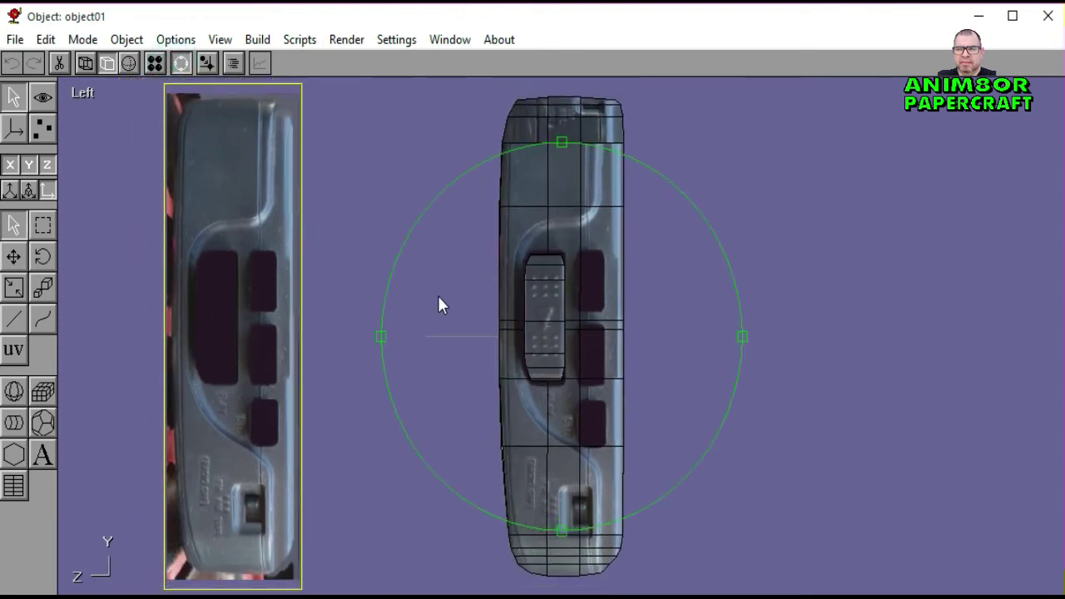
{"action": "left_click", "coordinate": [179, 65]}
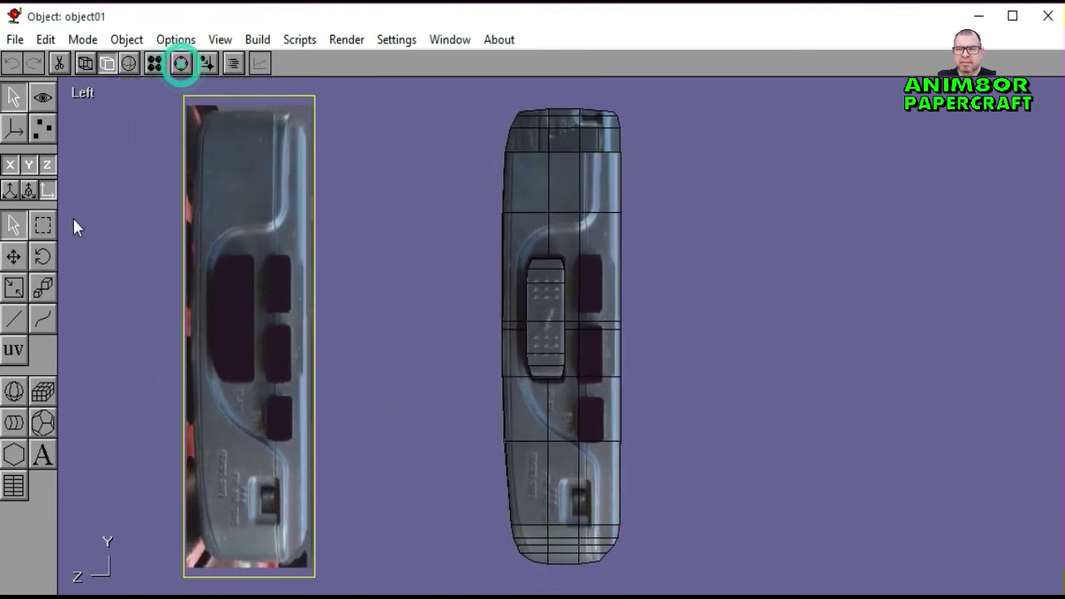
{"action": "left_click", "coordinate": [29, 165]}
{"action": "left_click", "coordinate": [47, 165]}
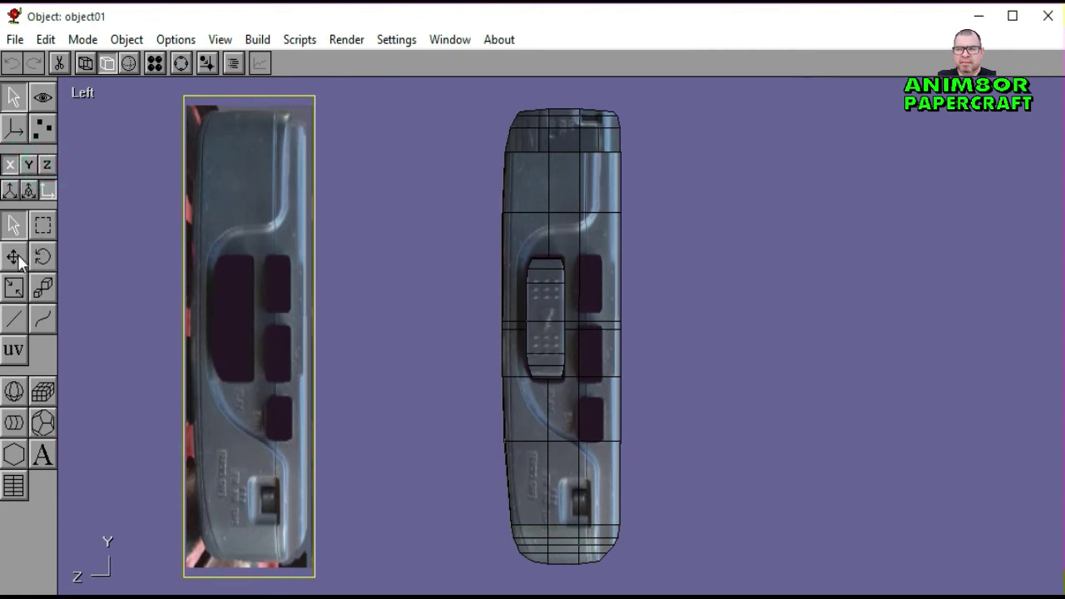
{"action": "left_click", "coordinate": [13, 256]}
{"action": "left_click_drag", "start_coordinate": [104, 333], "coordinate": [278, 341]}
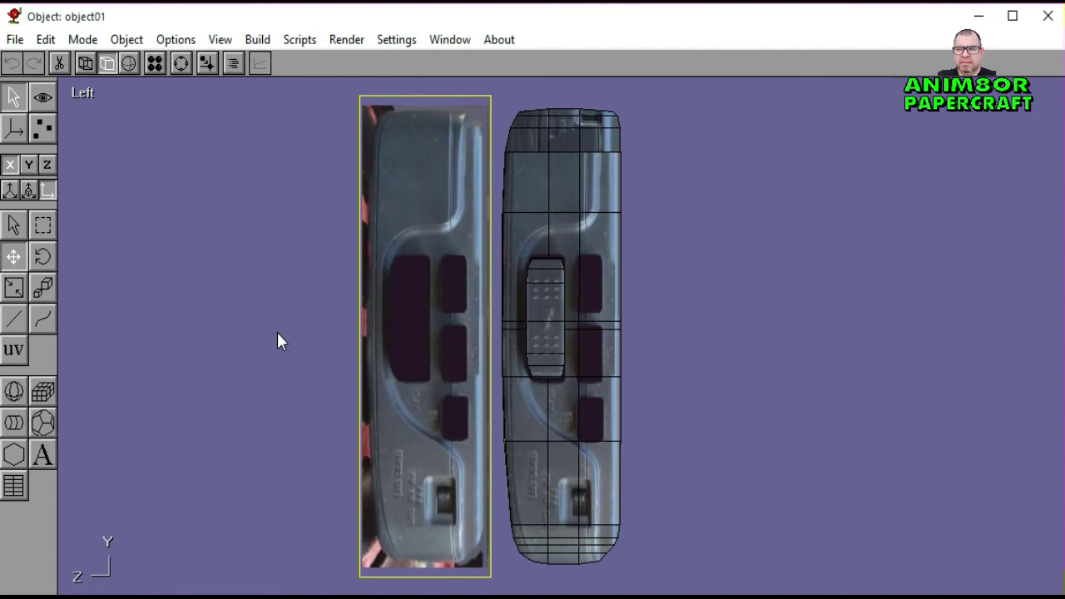
{"action": "left_click_drag", "start_coordinate": [277, 333], "coordinate": [189, 333]}
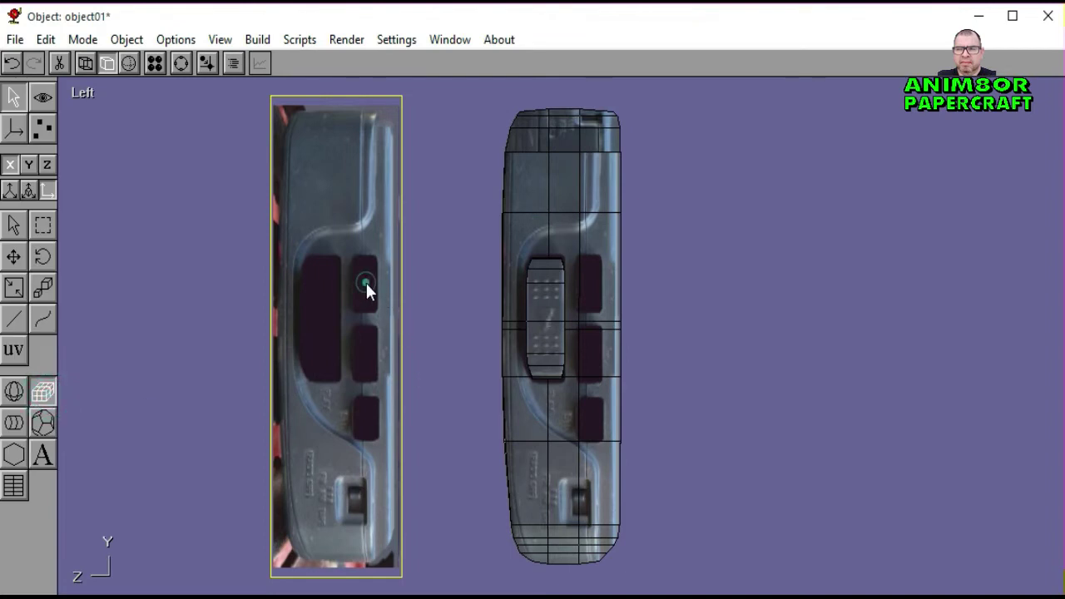
Step: Draw a cube over the uppermost small button on the side reference image and convert it to a mesh
{"action": "left_click_drag", "start_coordinate": [366, 284], "coordinate": [349, 251]}
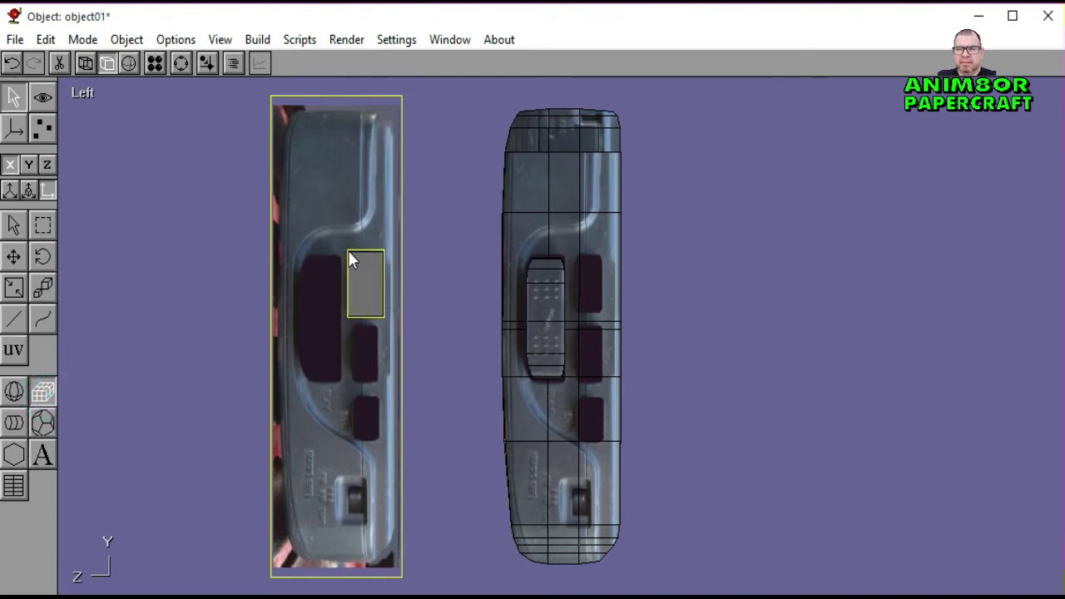
{"action": "left_click", "coordinate": [257, 39]}
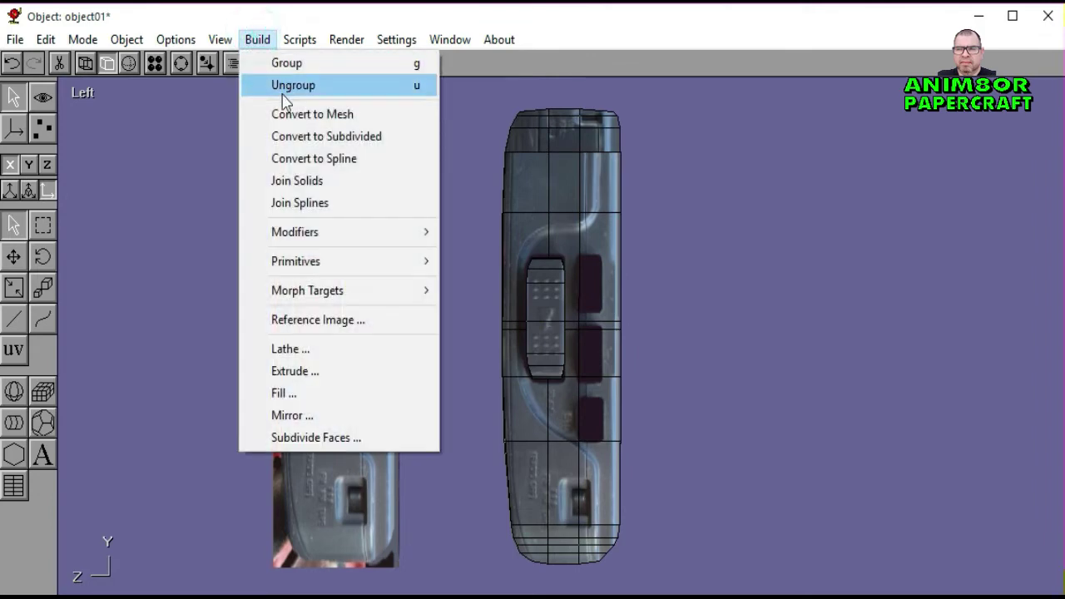
{"action": "left_click", "coordinate": [283, 114]}
Step: In wireframe point editing, move the new box's top points down and bottom points up along Y to match the button's height
{"action": "left_click", "coordinate": [181, 63]}
{"action": "scroll", "coordinate": [423, 277], "scroll_direction": "up", "scroll_amount": 5}
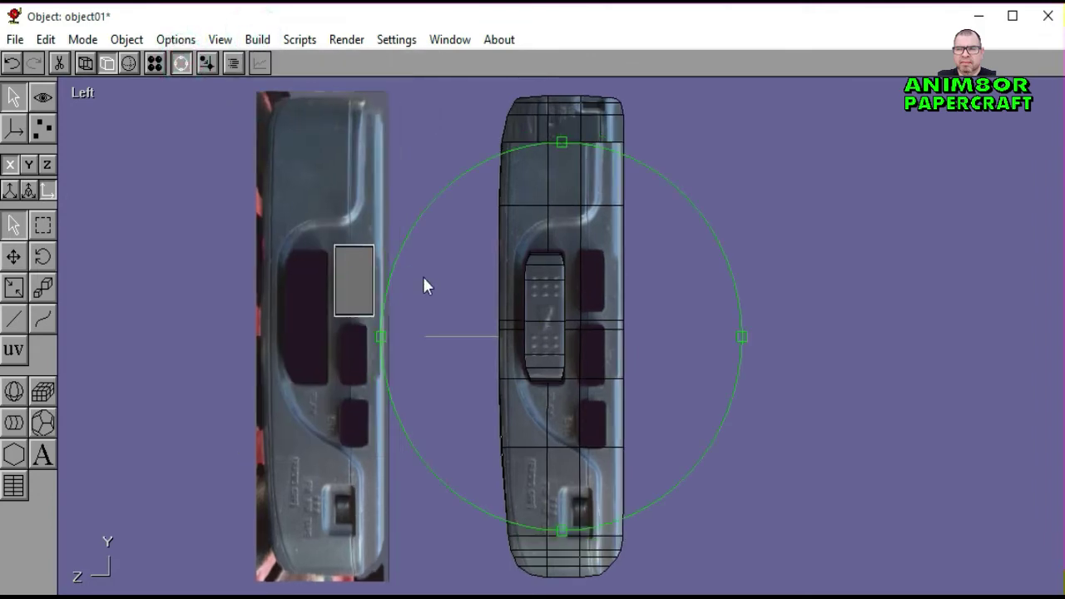
{"action": "scroll", "coordinate": [500, 345], "scroll_direction": "up", "scroll_amount": 3}
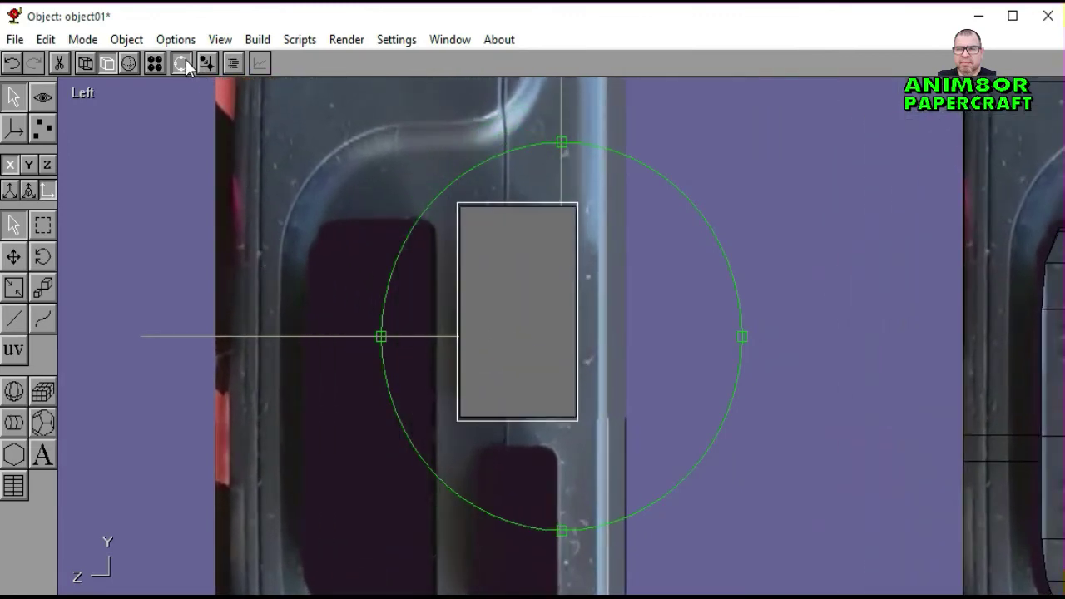
{"action": "left_click", "coordinate": [185, 63]}
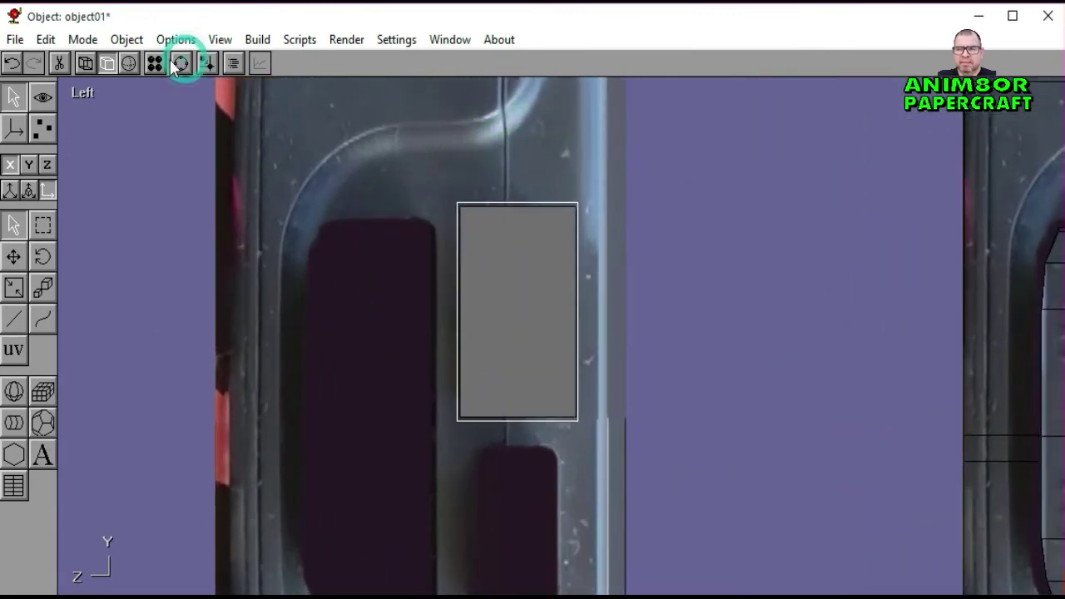
{"action": "left_click", "coordinate": [44, 126]}
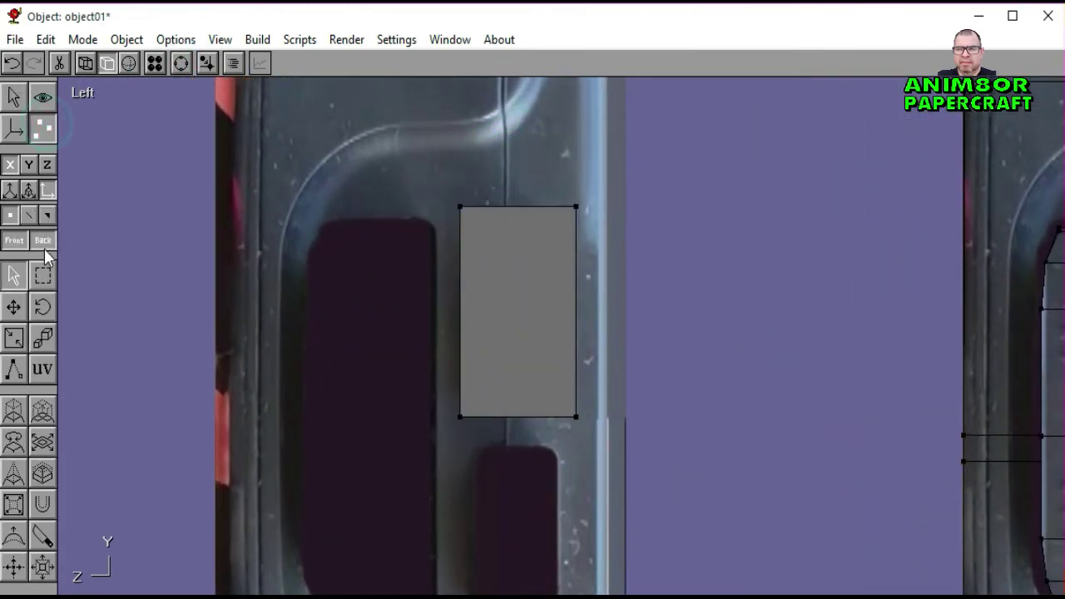
{"action": "left_click", "coordinate": [83, 63]}
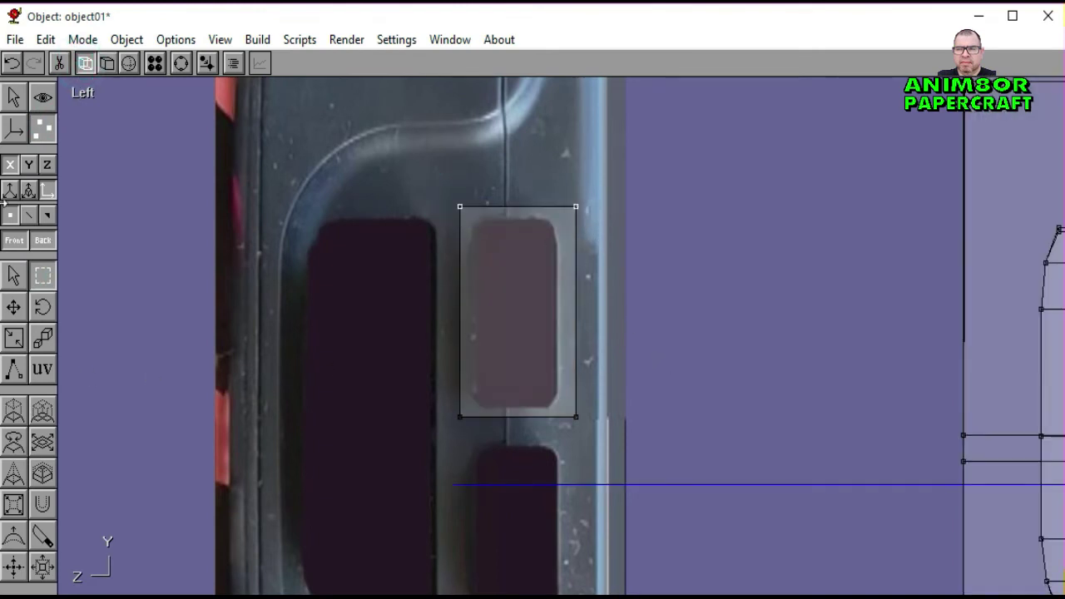
{"action": "left_click", "coordinate": [28, 165]}
{"action": "left_click_drag", "start_coordinate": [714, 317], "coordinate": [714, 327]}
{"action": "left_click_drag", "start_coordinate": [445, 403], "coordinate": [671, 429]}
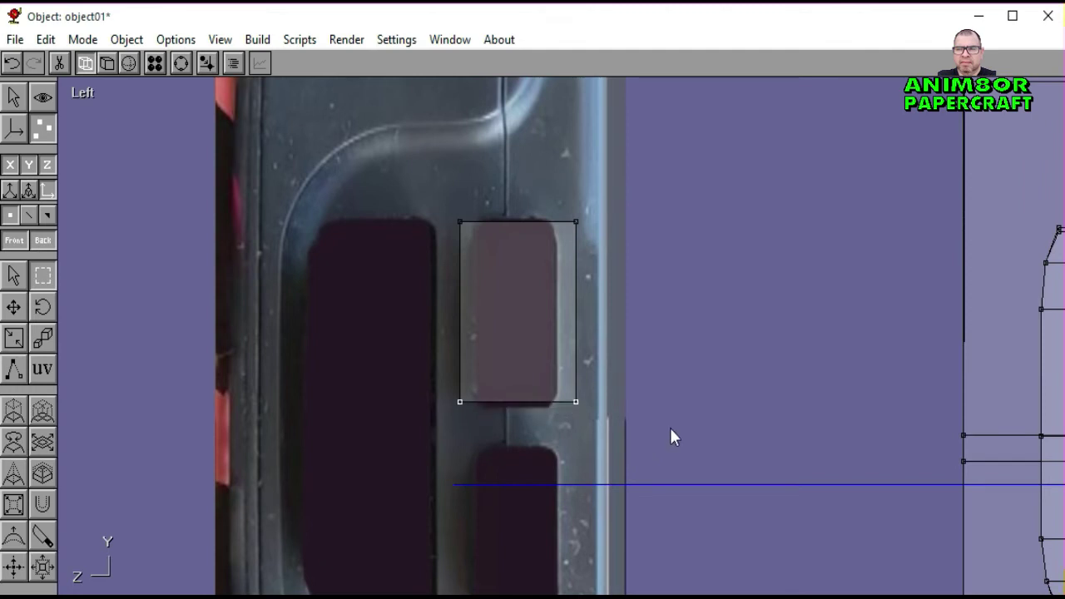
Step: Move the box's two side edges of points inward along X to match the button's width, and deselect everything
{"action": "left_click_drag", "start_coordinate": [562, 208], "coordinate": [628, 429]}
{"action": "left_click_drag", "start_coordinate": [456, 209], "coordinate": [496, 431]}
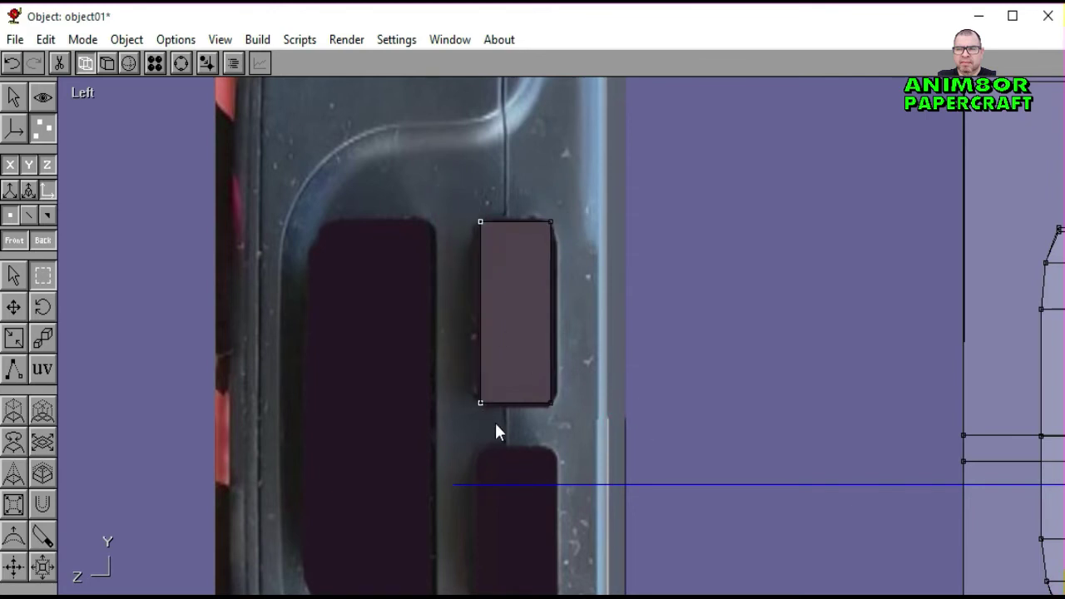
{"action": "left_click", "coordinate": [603, 407]}
Step: Check the new box's depth by orbiting around it in shaded display, and return to the Left view
{"action": "left_click", "coordinate": [107, 63]}
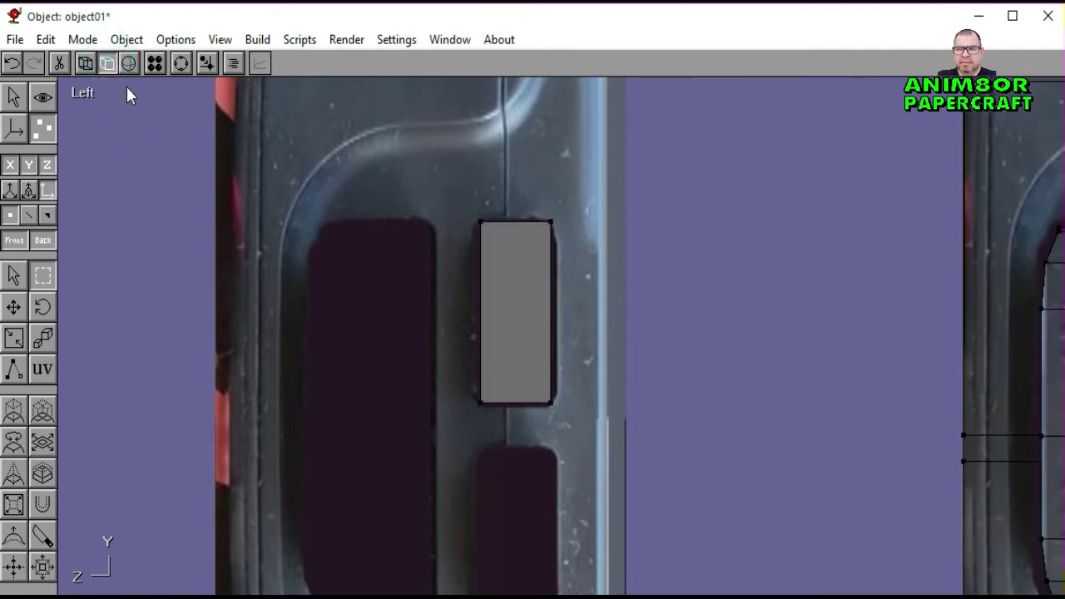
{"action": "left_click", "coordinate": [180, 65]}
{"action": "mouse_move", "coordinate": [610, 329]}
{"action": "left_mouse_down"}
{"action": "mouse_move", "coordinate": [671, 343]}
{"action": "mouse_move", "coordinate": [615, 345]}
{"action": "left_mouse_up"}
{"action": "left_click", "coordinate": [91, 94]}
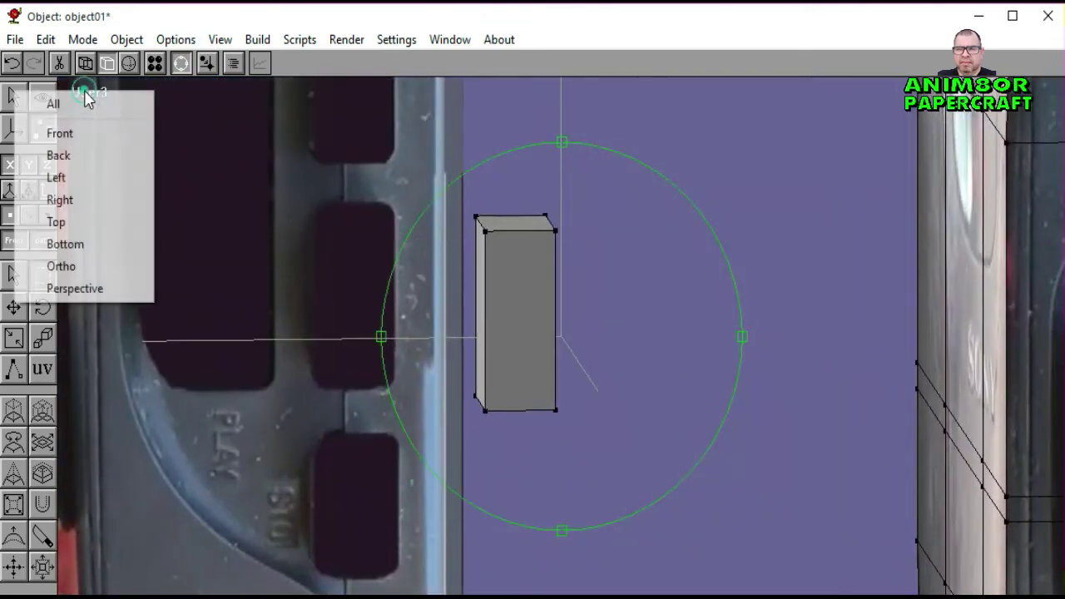
{"action": "left_click", "coordinate": [85, 178]}
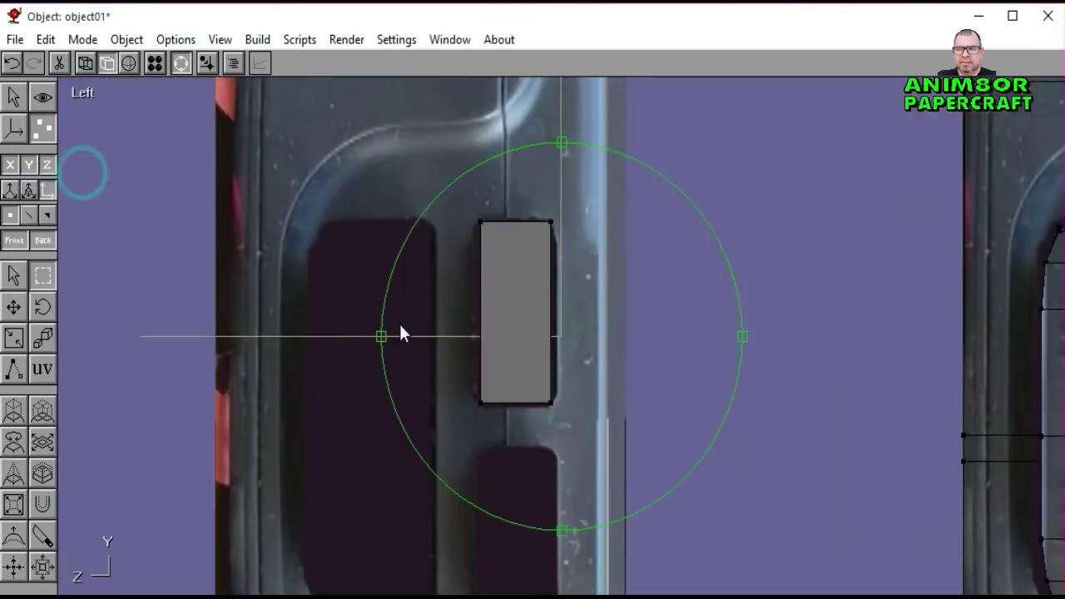
Step: Duplicate the fitted small-button box and move the copy along X onto the empty area between the two reference images
{"action": "left_click", "coordinate": [182, 63]}
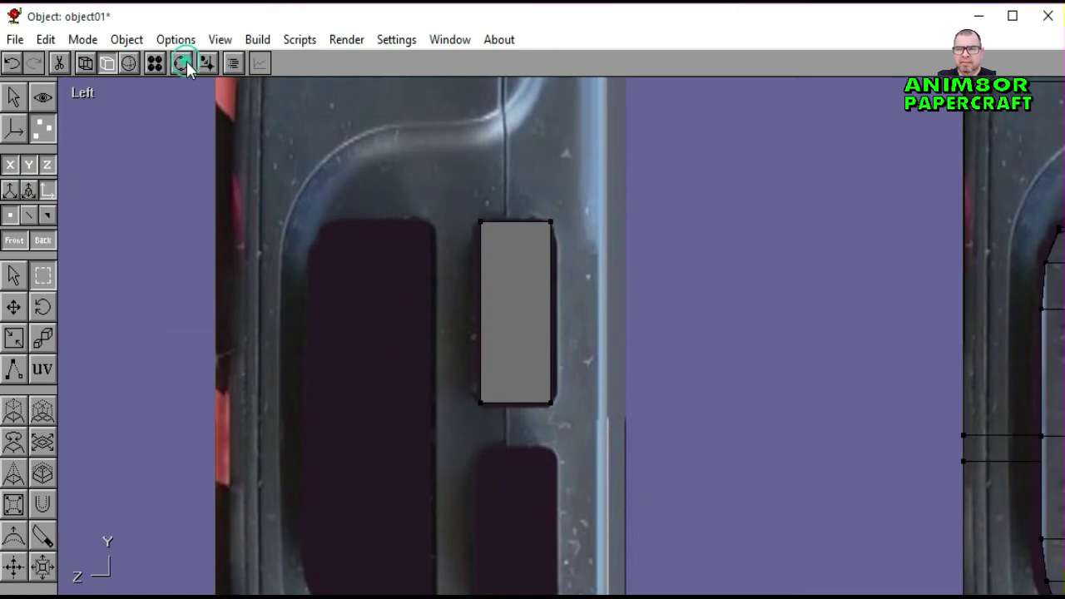
{"action": "left_click", "coordinate": [14, 98]}
{"action": "left_click", "coordinate": [526, 298]}
{"action": "left_click", "coordinate": [14, 260]}
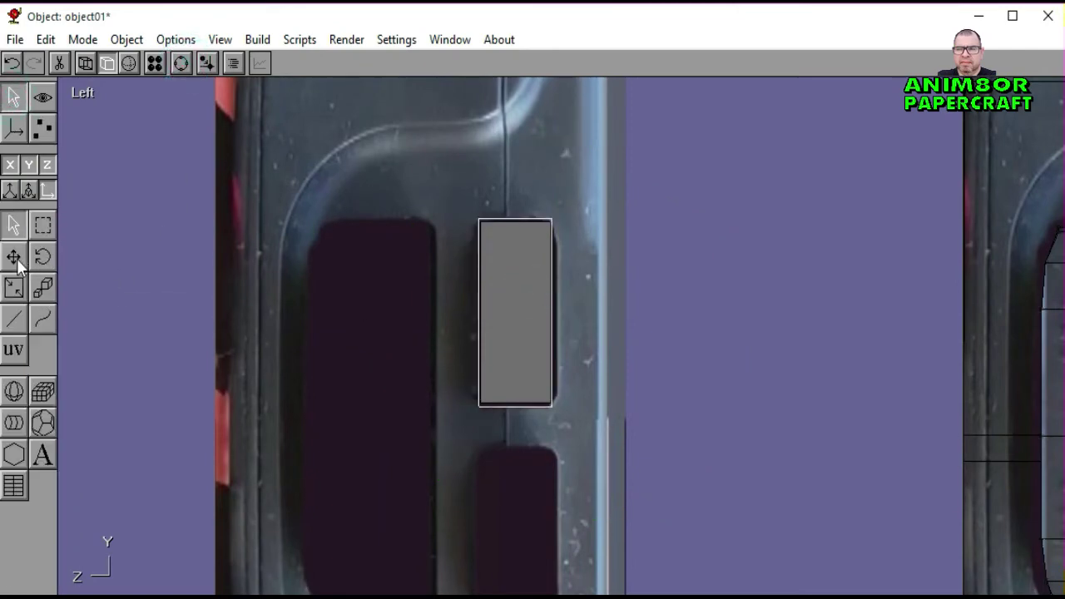
{"action": "left_click", "coordinate": [46, 39]}
{"action": "left_click", "coordinate": [68, 84]}
{"action": "left_click", "coordinate": [49, 40]}
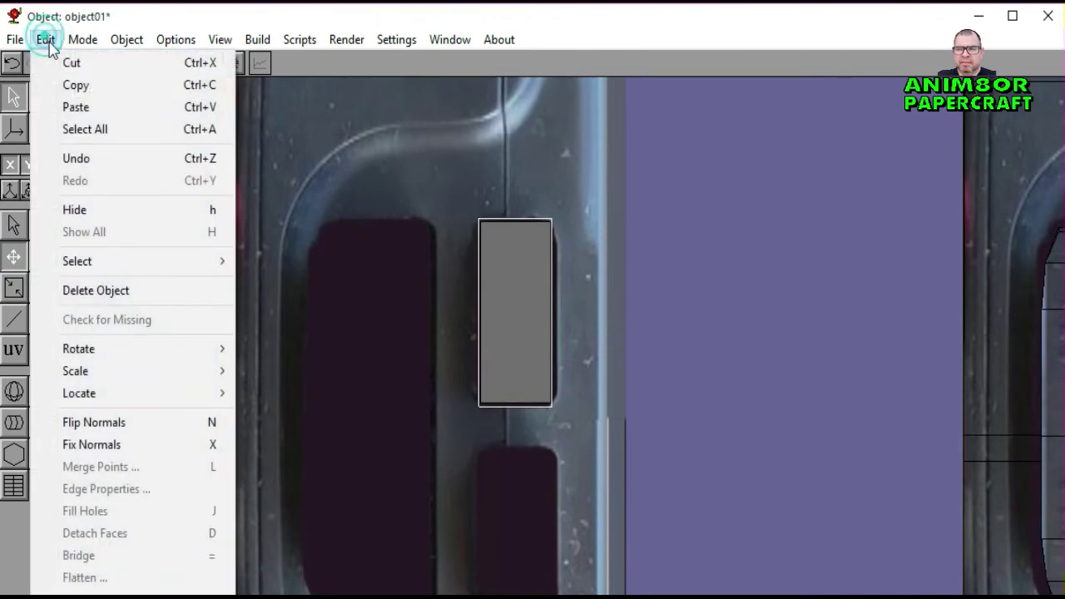
{"action": "left_click", "coordinate": [71, 105]}
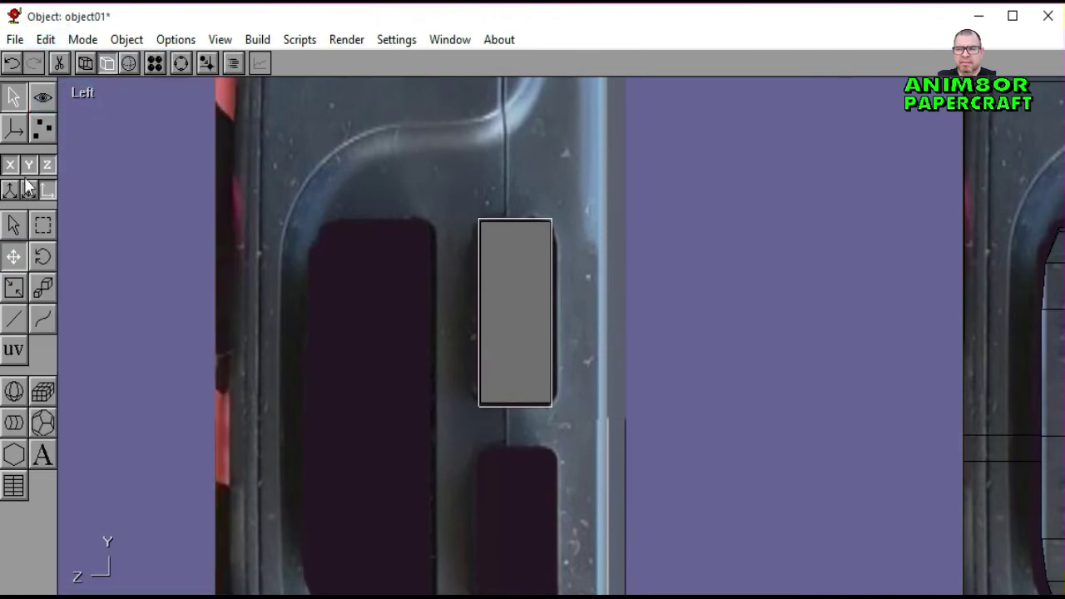
{"action": "left_click_drag", "start_coordinate": [97, 283], "coordinate": [341, 288]}
Step: Select all faces of the duplicate box and activate texture mapping with the object's materials displayed
{"action": "left_click", "coordinate": [181, 64]}
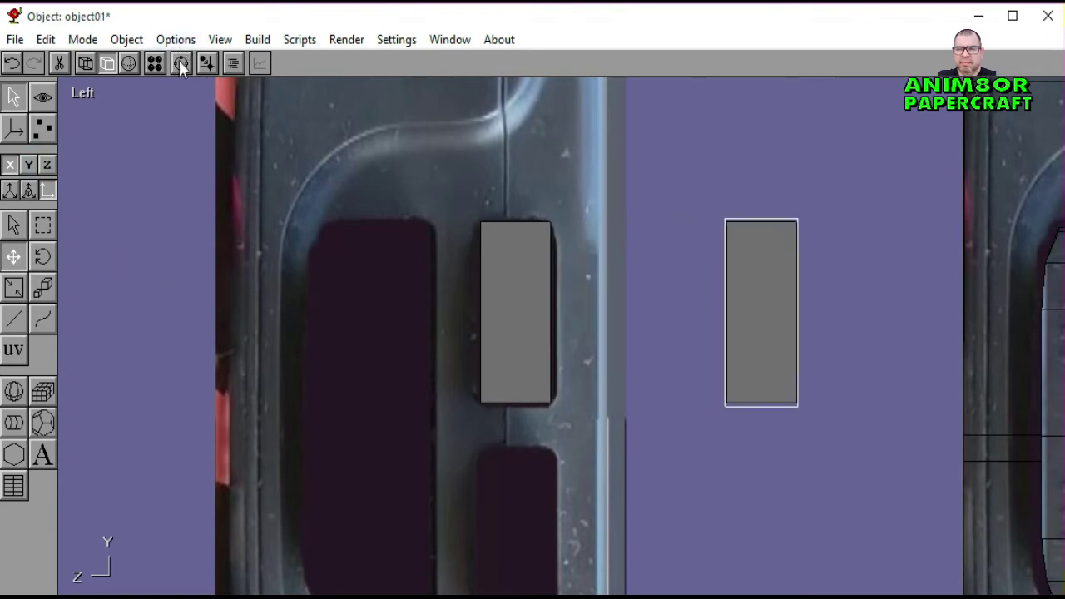
{"action": "right_click_drag", "start_coordinate": [727, 298], "coordinate": [491, 275]}
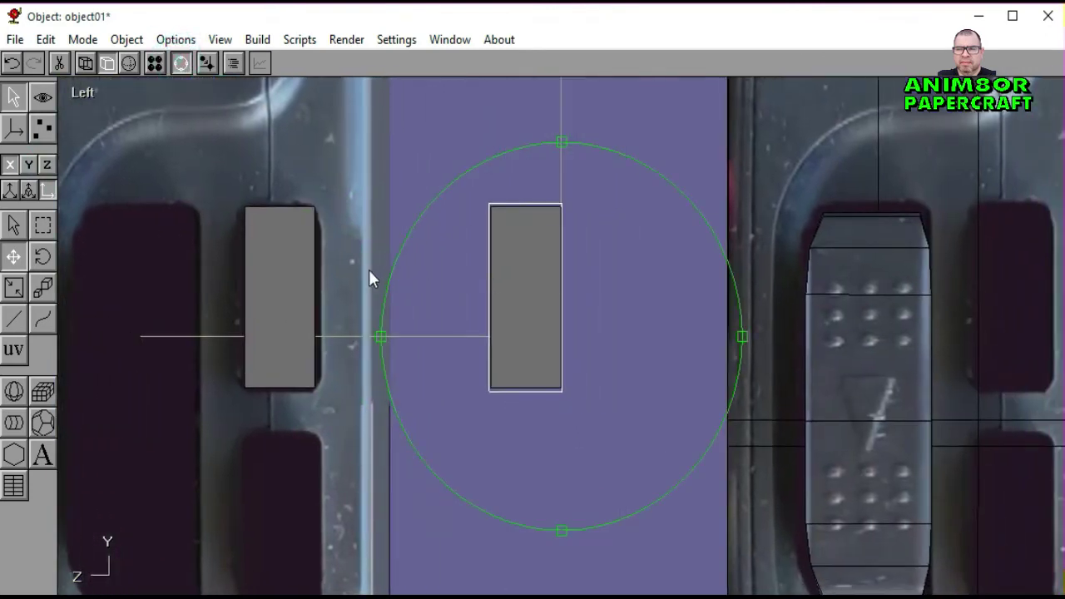
{"action": "left_click", "coordinate": [180, 63]}
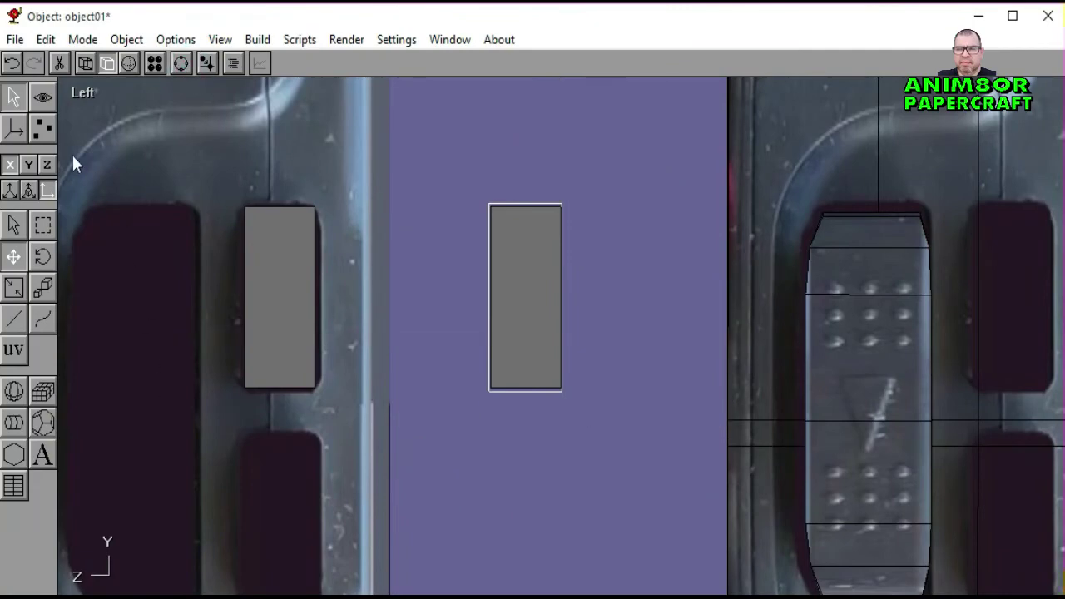
{"action": "left_click", "coordinate": [43, 127]}
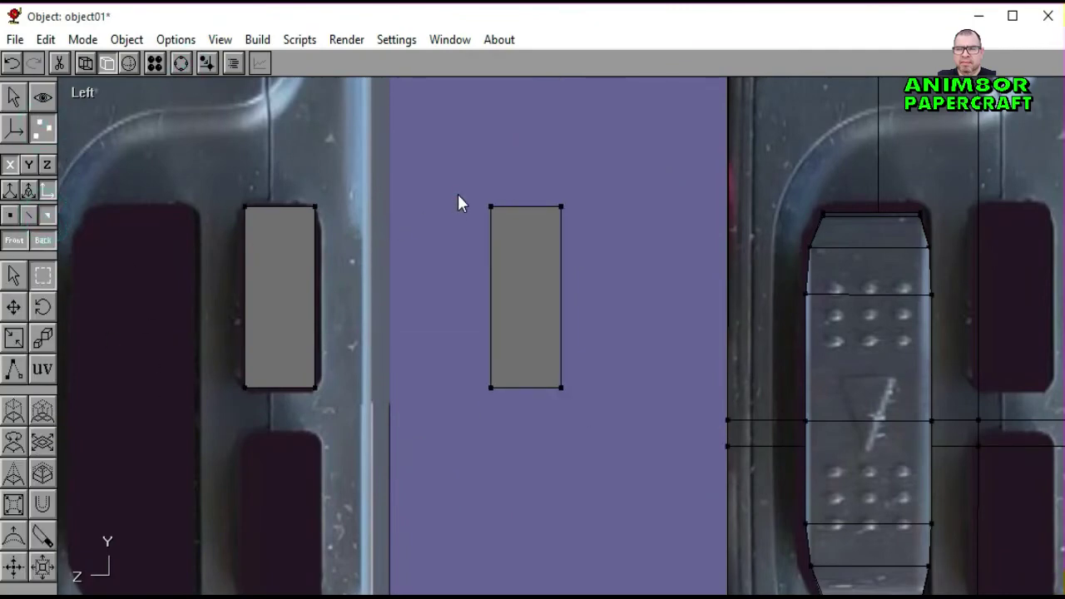
{"action": "left_click_drag", "start_coordinate": [458, 194], "coordinate": [628, 425]}
{"action": "left_click", "coordinate": [155, 63]}
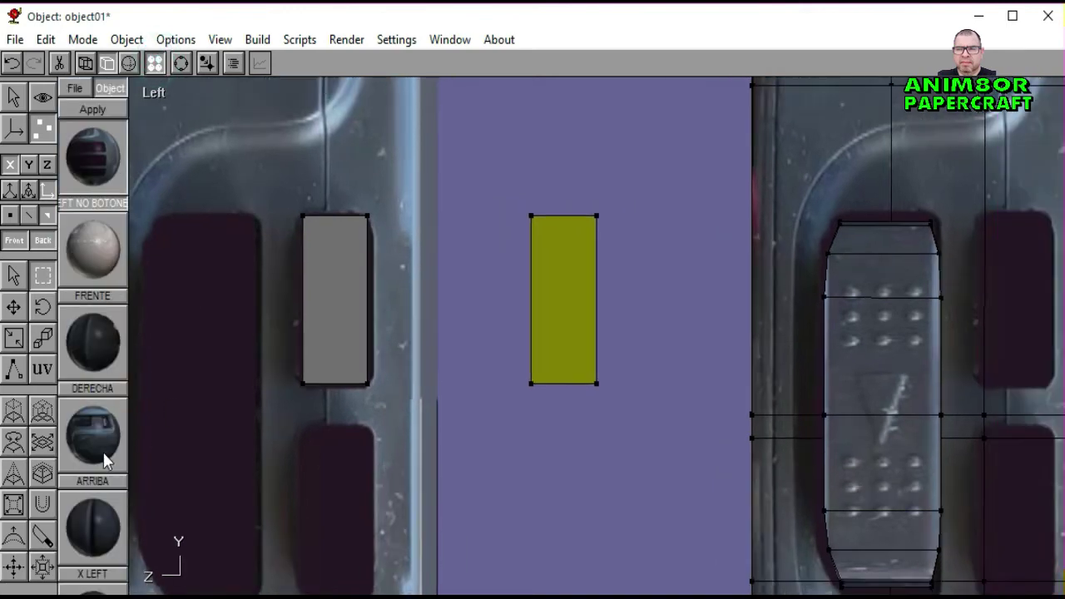
{"action": "scroll", "coordinate": [103, 449], "scroll_direction": "down", "scroll_amount": 3}
{"action": "left_click_drag", "start_coordinate": [100, 411], "coordinate": [99, 205]}
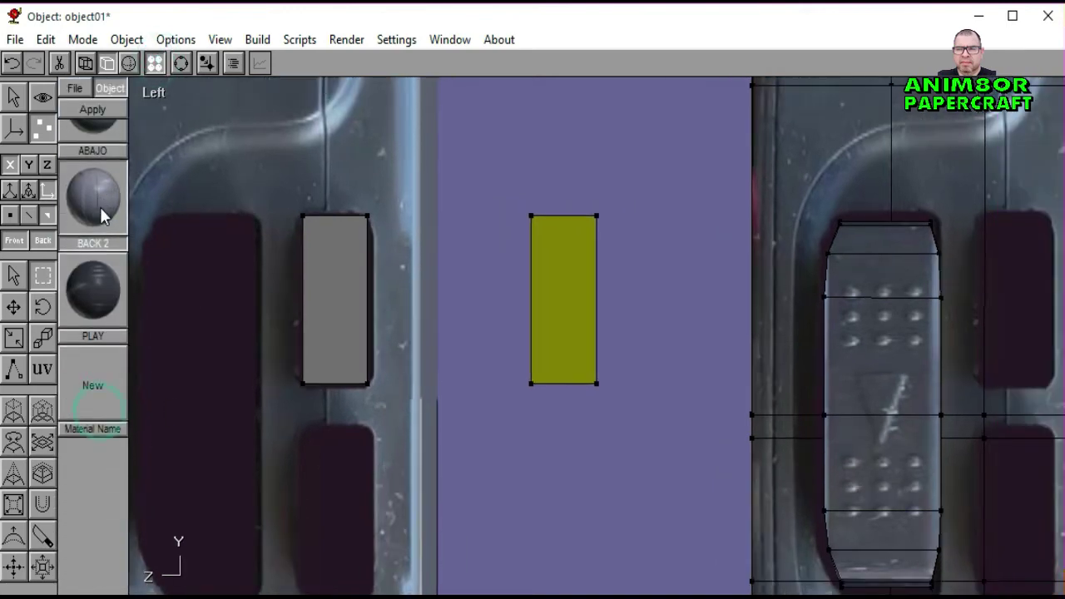
{"action": "left_click", "coordinate": [42, 369]}
Step: Start a new material and load the REWIND image from the WALKMAN SONY folder as a texture
{"action": "left_click", "coordinate": [91, 383]}
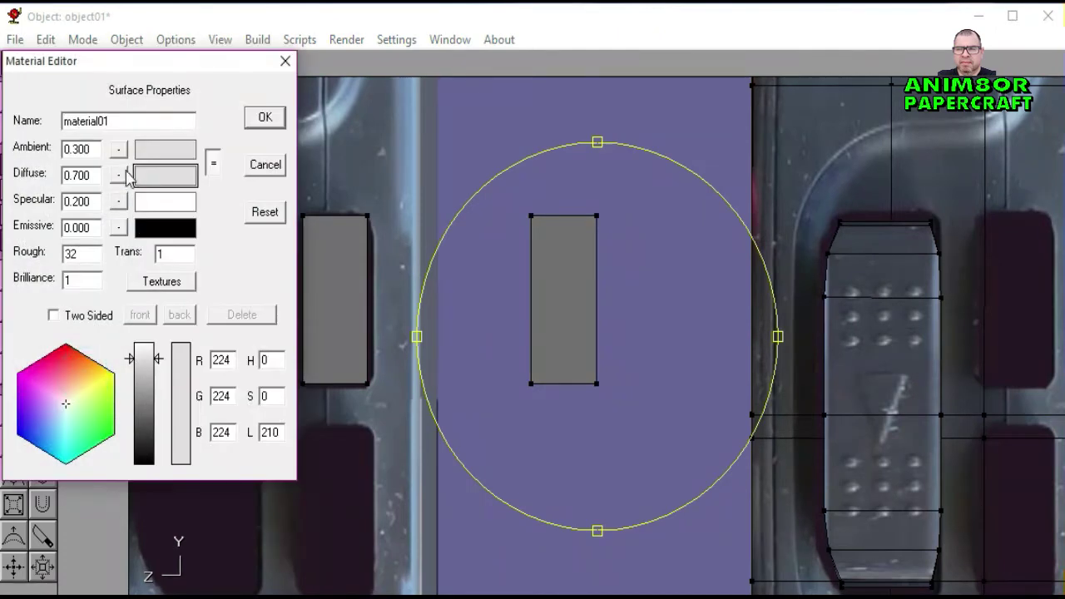
{"action": "left_click", "coordinate": [119, 175]}
{"action": "left_click", "coordinate": [57, 227]}
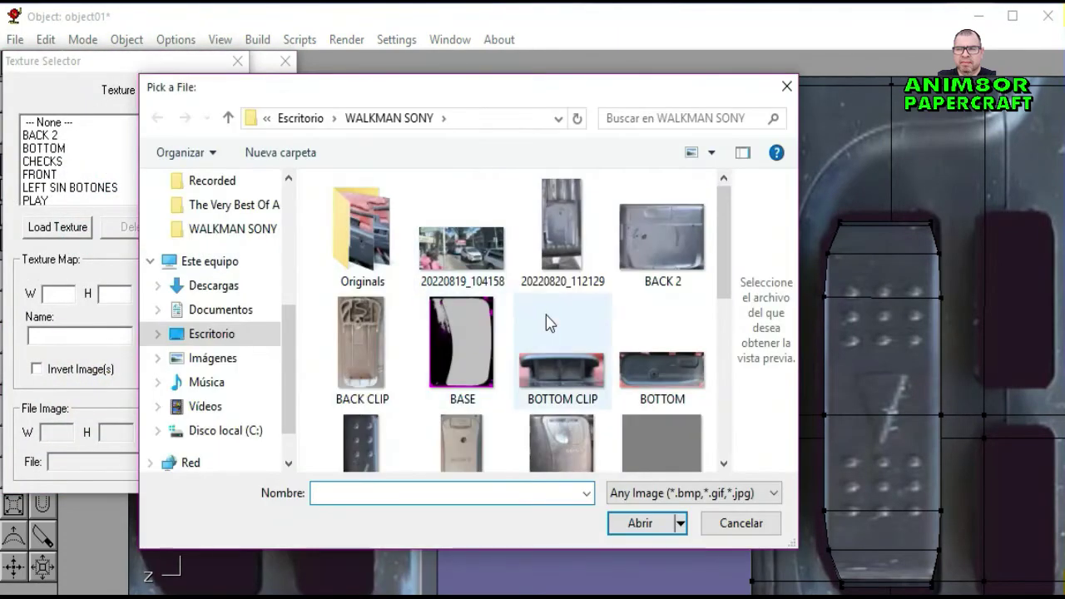
{"action": "scroll", "coordinate": [546, 323], "scroll_direction": "down", "scroll_amount": 3}
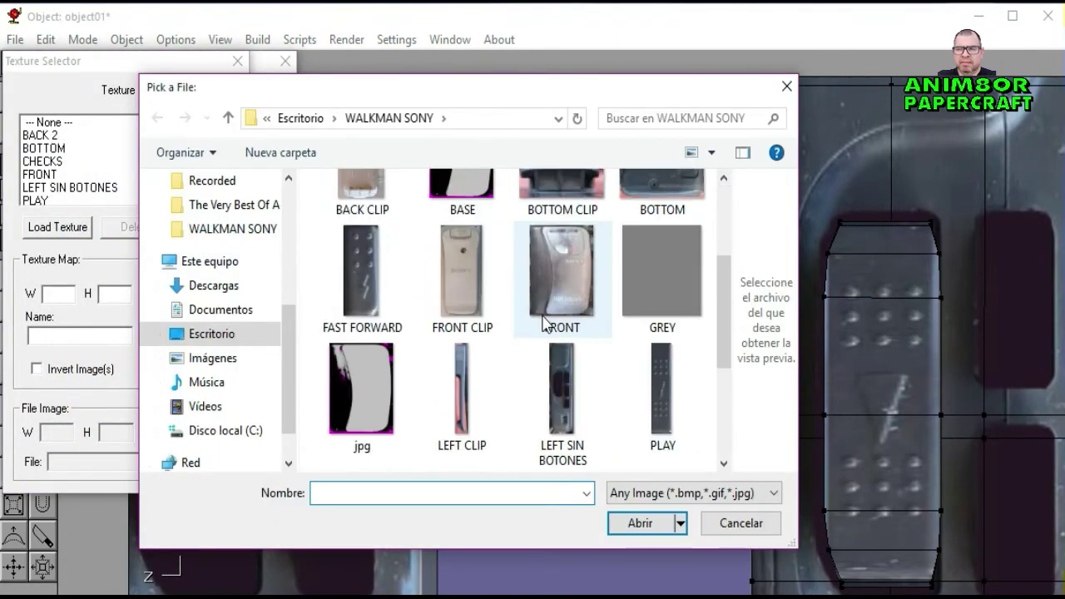
{"action": "scroll", "coordinate": [685, 409], "scroll_direction": "down", "scroll_amount": 1}
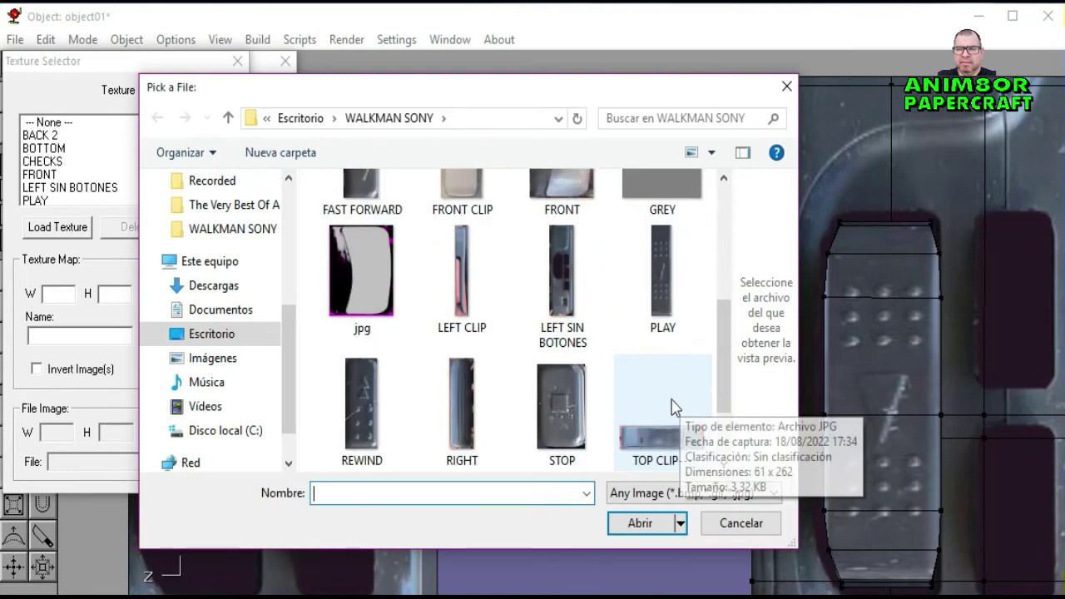
{"action": "left_click", "coordinate": [362, 408]}
{"action": "left_click", "coordinate": [640, 523]}
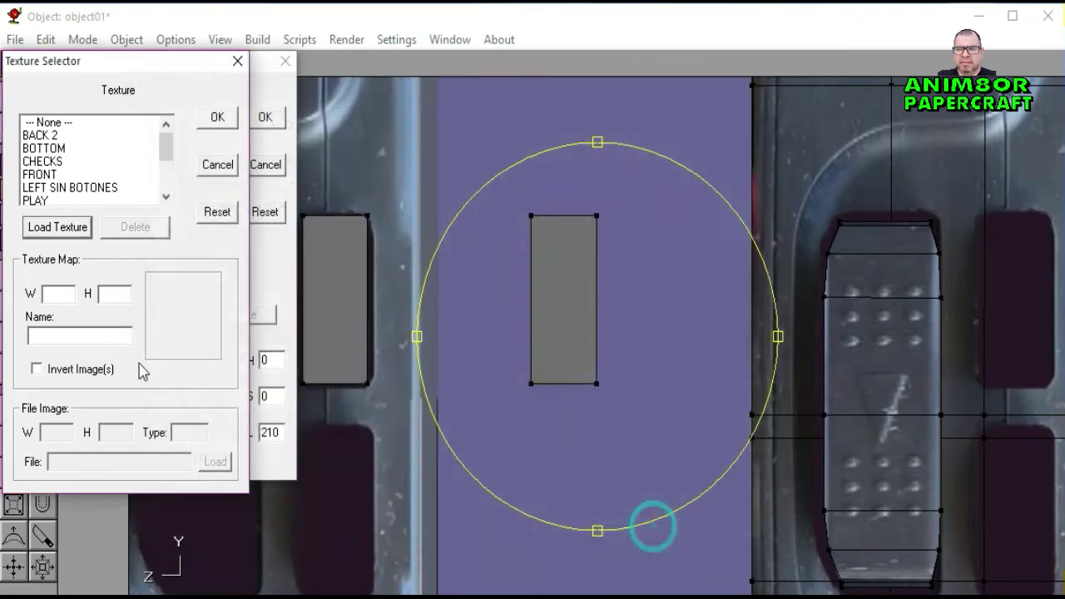
Step: Assign the REWIND texture to the new material's diffuse channel and name the material REBOBINAR
{"action": "scroll", "coordinate": [83, 166], "scroll_direction": "down", "scroll_amount": 2}
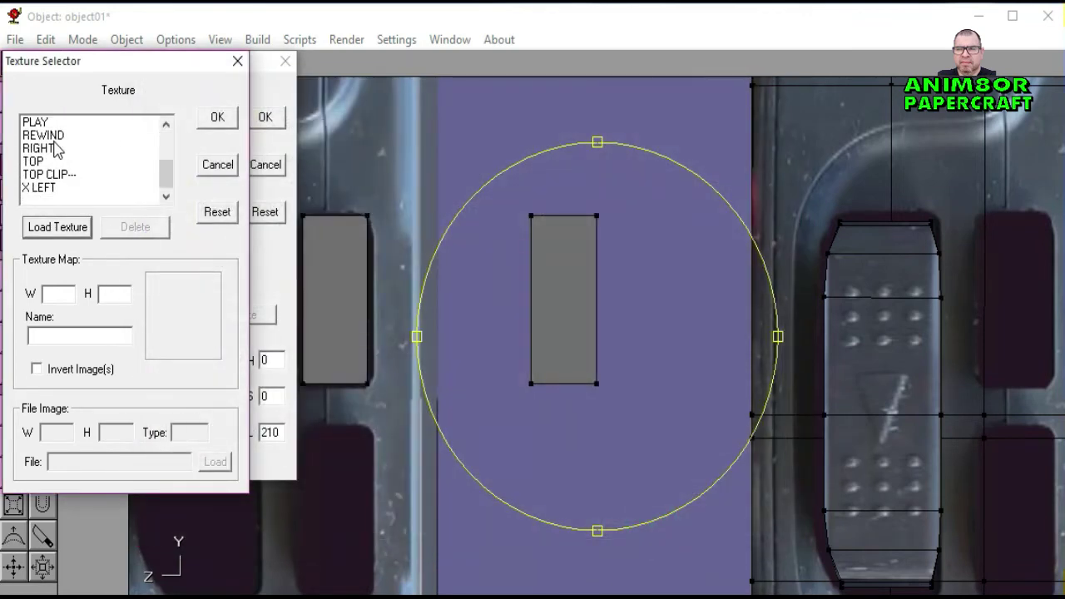
{"action": "left_click", "coordinate": [46, 135]}
{"action": "left_click", "coordinate": [217, 117]}
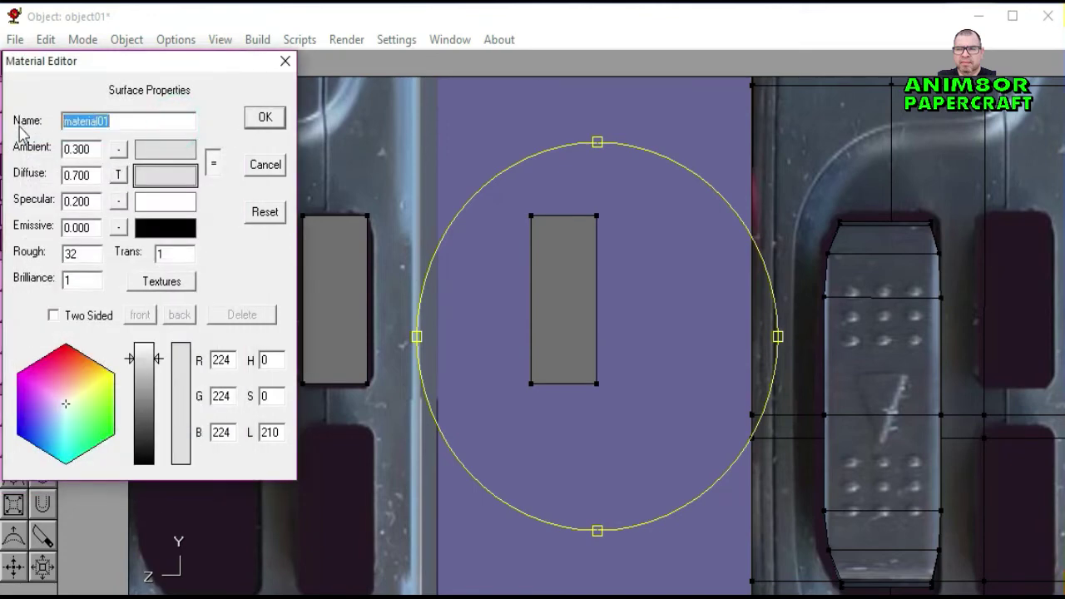
{"action": "type", "text": "REBOBINA"}
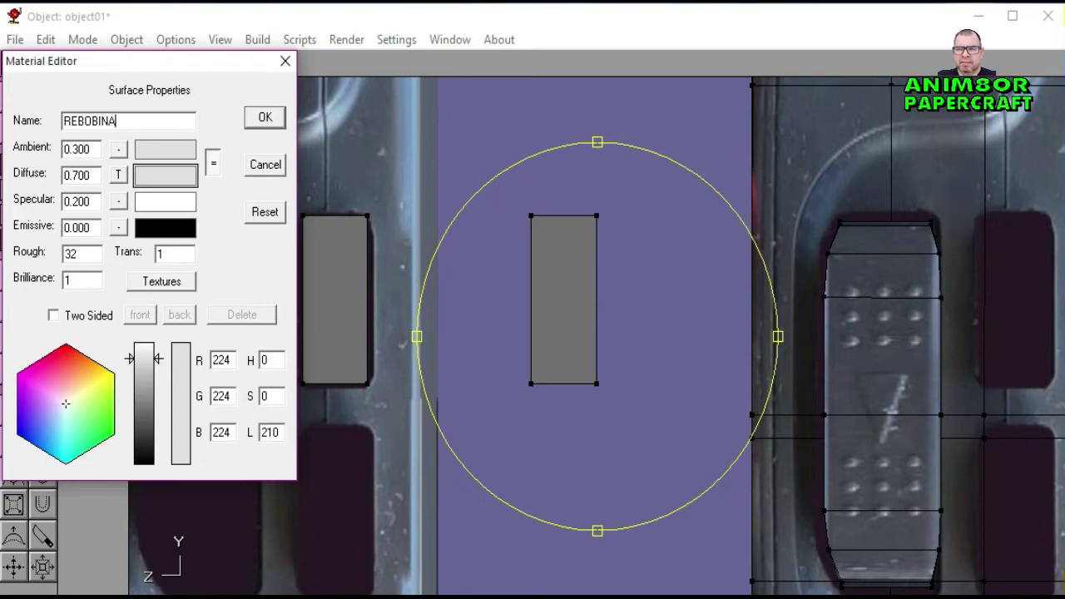
{"action": "type", "text": "R"}
{"action": "left_click", "coordinate": [264, 116]}
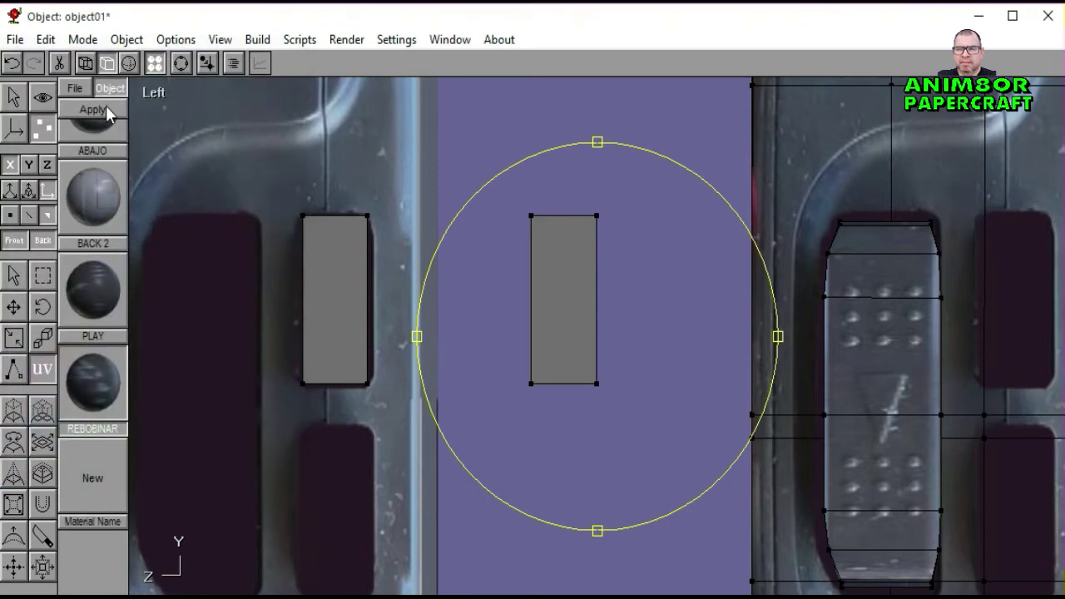
Step: Apply the REBOBINAR material to the duplicate box, scale its texture mapping to fit the side face, and deselect the box
{"action": "left_click", "coordinate": [93, 109]}
{"action": "left_click_drag", "start_coordinate": [532, 354], "coordinate": [526, 320]}
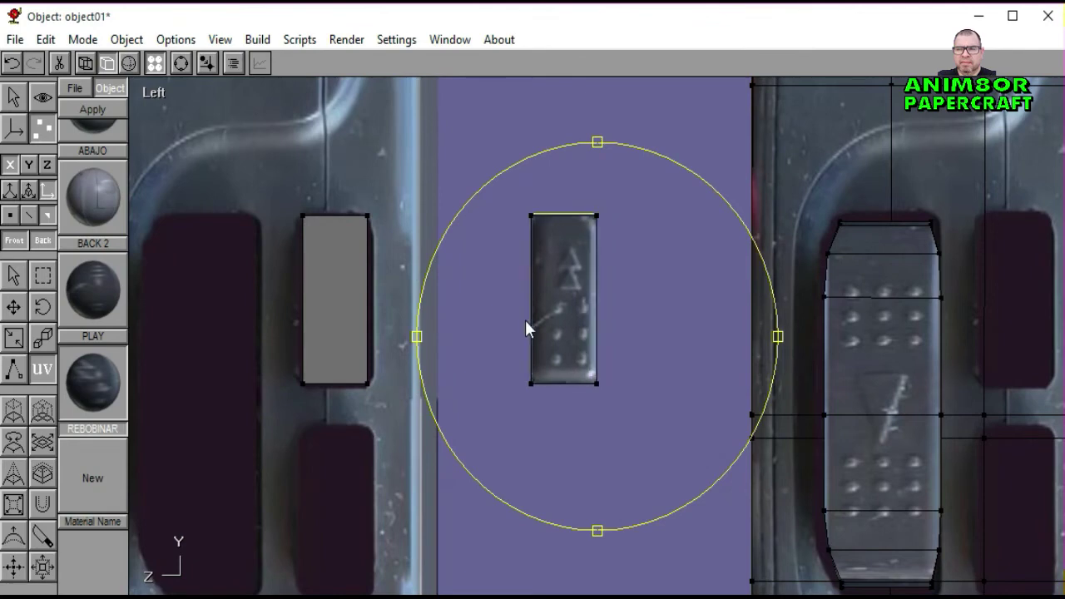
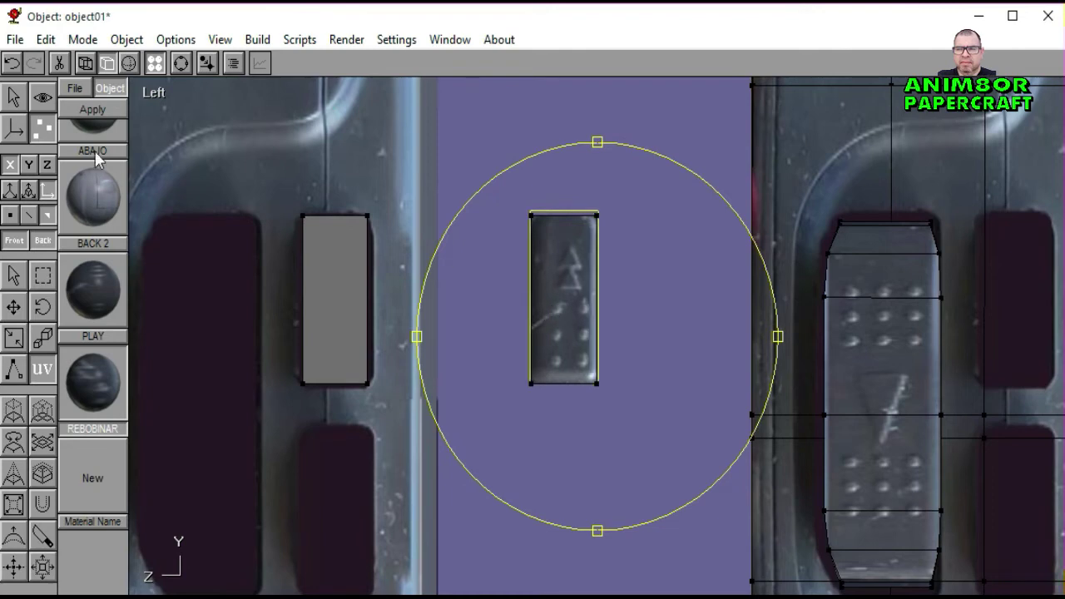
{"action": "left_click", "coordinate": [14, 276]}
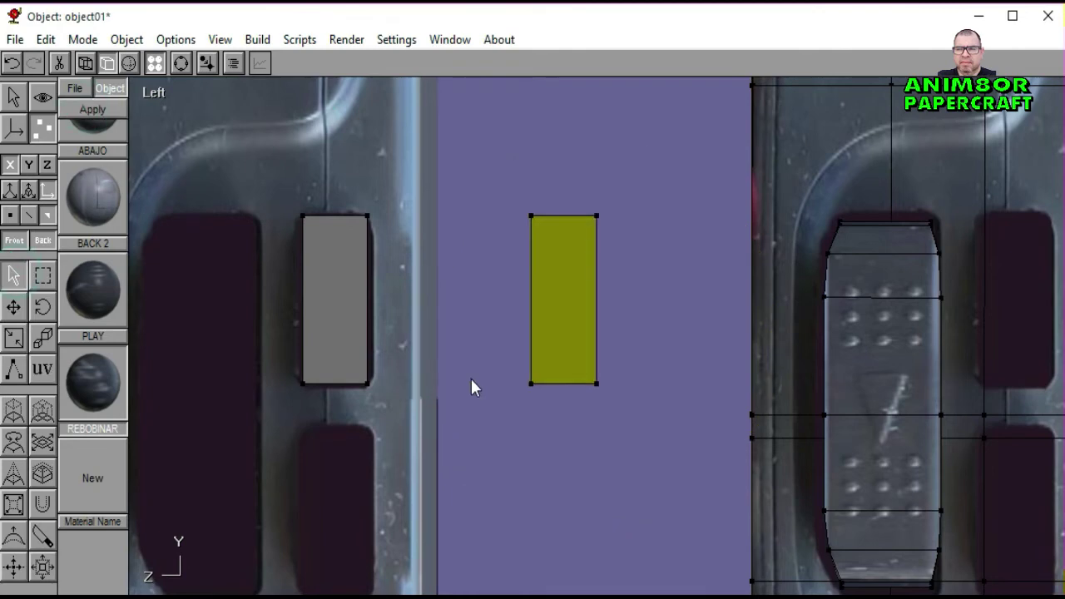
{"action": "left_click", "coordinate": [471, 377]}
Step: In the Front view, move the textured box along X out of the Walkman's body, just beyond the large side button
{"action": "left_click", "coordinate": [182, 64]}
{"action": "left_click_drag", "start_coordinate": [481, 280], "coordinate": [540, 296]}
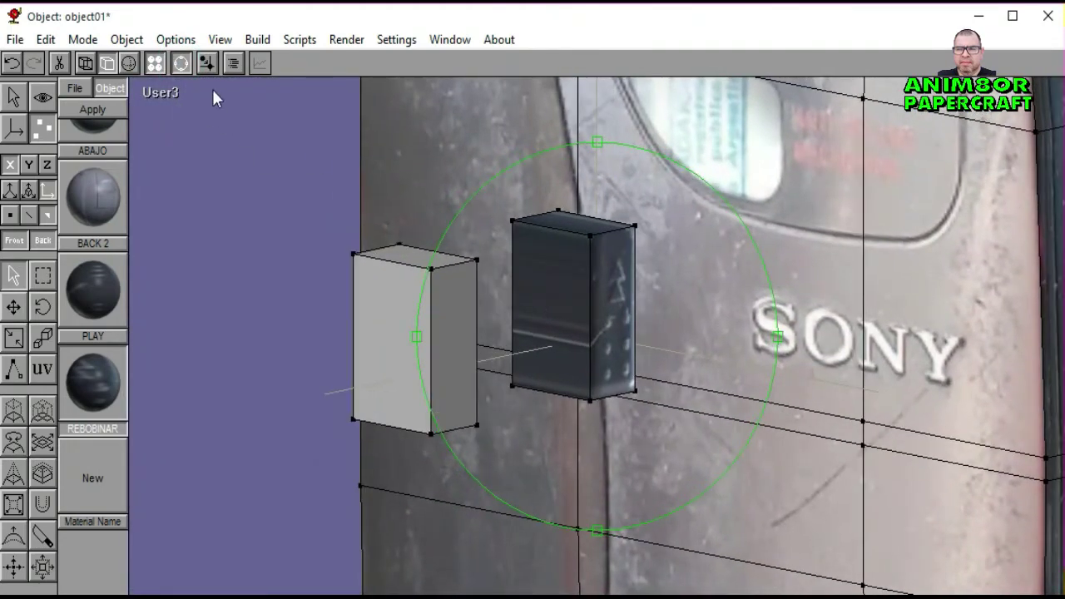
{"action": "left_click", "coordinate": [187, 65]}
{"action": "left_click", "coordinate": [13, 97]}
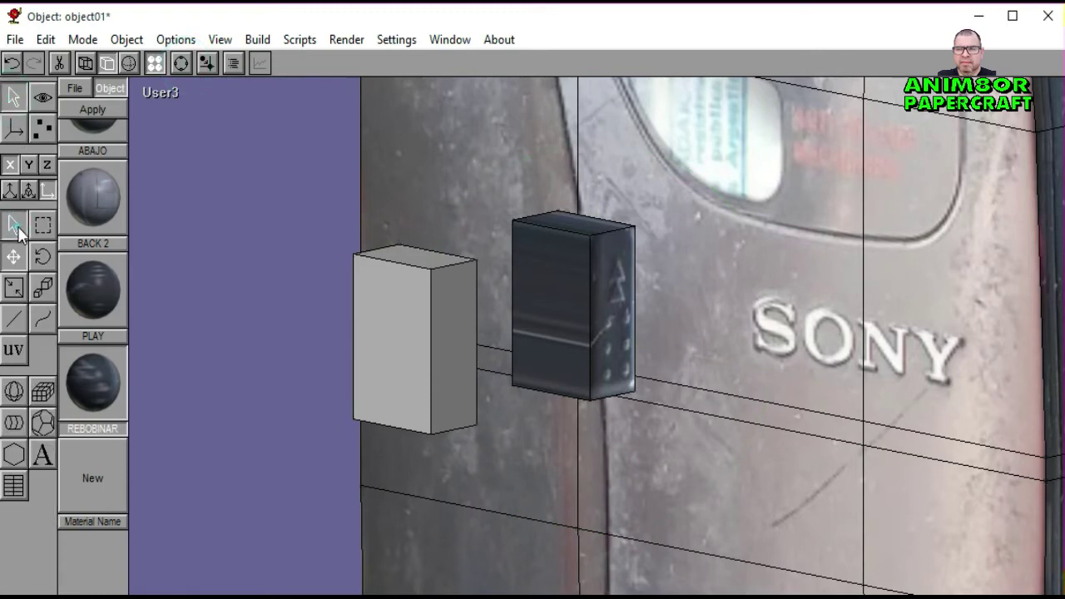
{"action": "left_click", "coordinate": [588, 281]}
{"action": "left_click", "coordinate": [162, 90]}
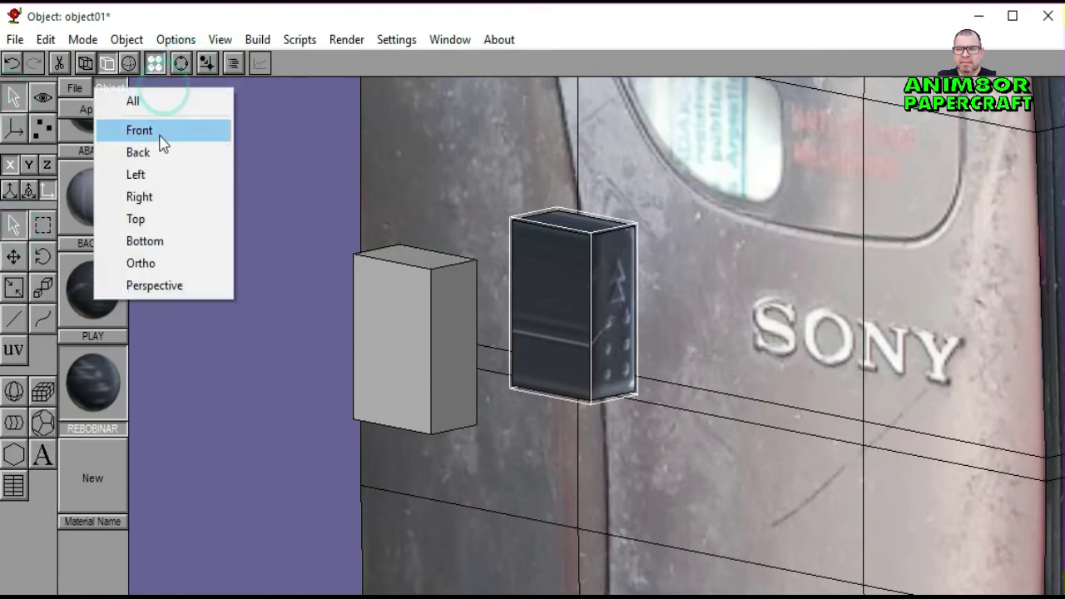
{"action": "left_click", "coordinate": [158, 131]}
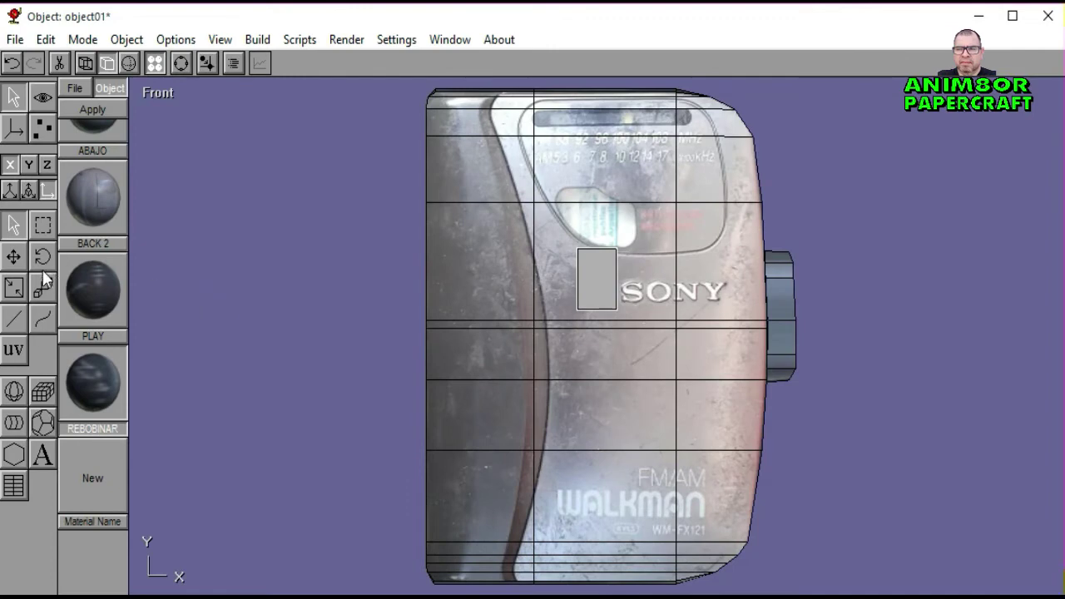
{"action": "left_click", "coordinate": [14, 256]}
{"action": "left_click_drag", "start_coordinate": [181, 316], "coordinate": [414, 318]}
Step: In the Left view, move the textured rewind box along X onto the upper small button slot beside the large button
{"action": "left_click", "coordinate": [159, 93]}
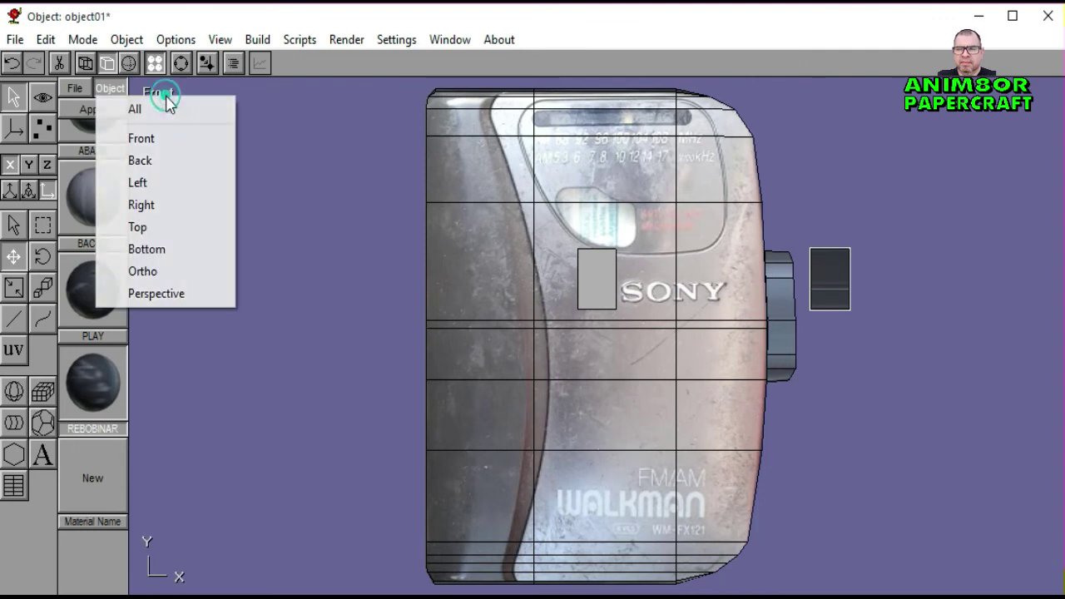
{"action": "left_click", "coordinate": [162, 182]}
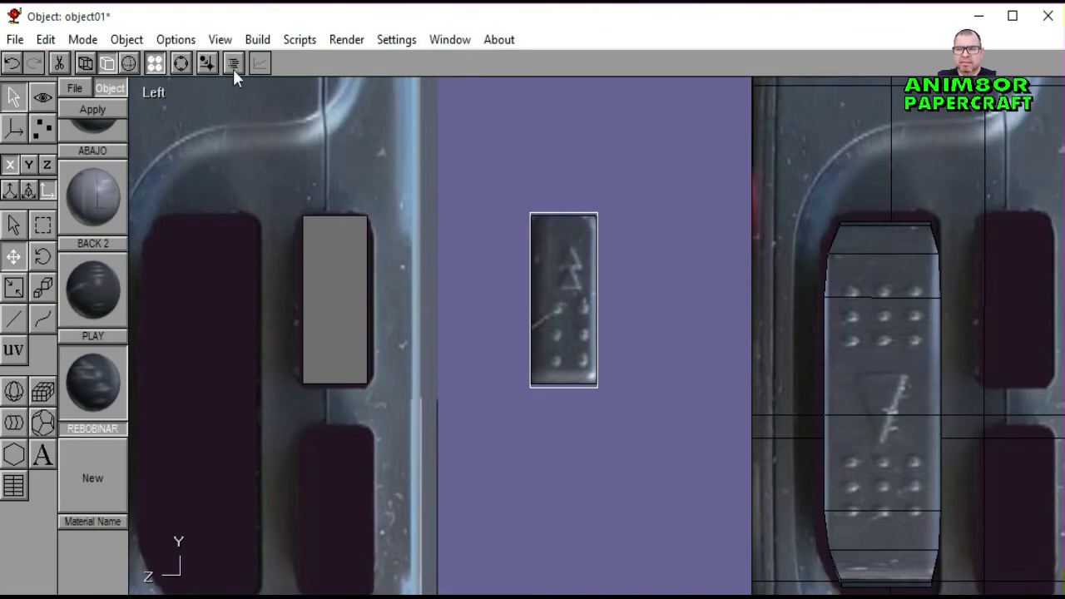
{"action": "left_click", "coordinate": [180, 63]}
{"action": "middle_click_drag", "start_coordinate": [668, 313], "coordinate": [451, 327]}
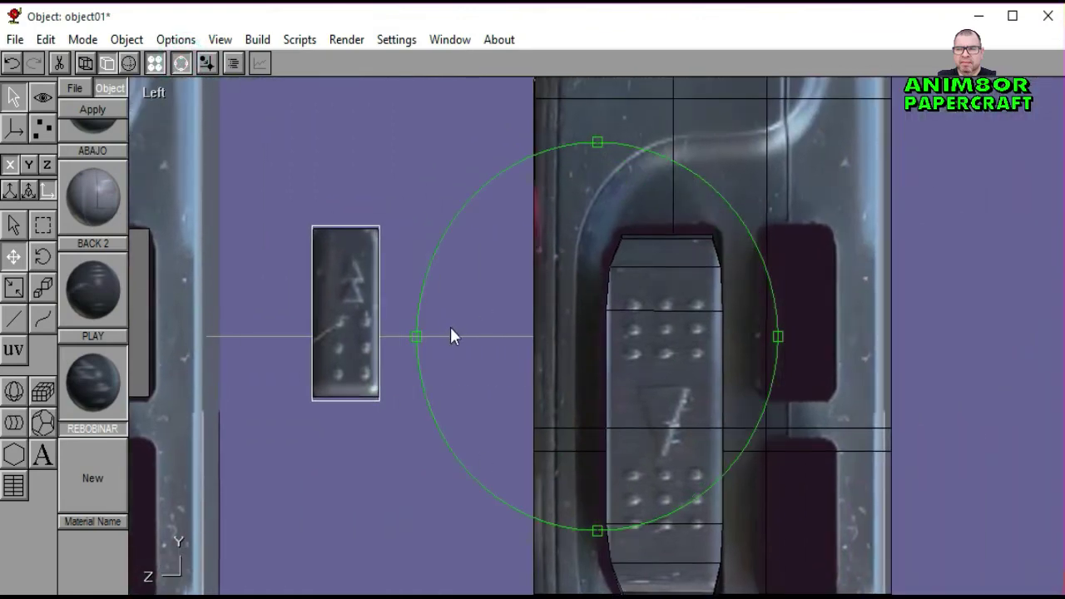
{"action": "left_click", "coordinate": [181, 64]}
{"action": "left_click_drag", "start_coordinate": [364, 423], "coordinate": [820, 437]}
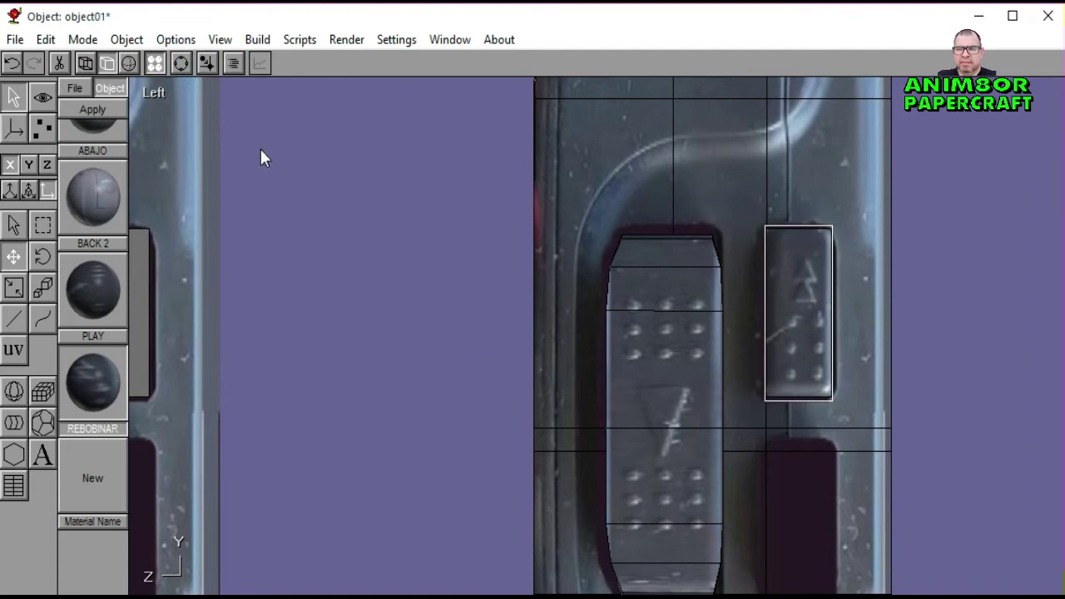
Step: In the Back view, display the model in wireframe and move the rewind box along X slightly closer to the large side button
{"action": "left_click", "coordinate": [180, 64]}
{"action": "left_click_drag", "start_coordinate": [523, 297], "coordinate": [477, 298]}
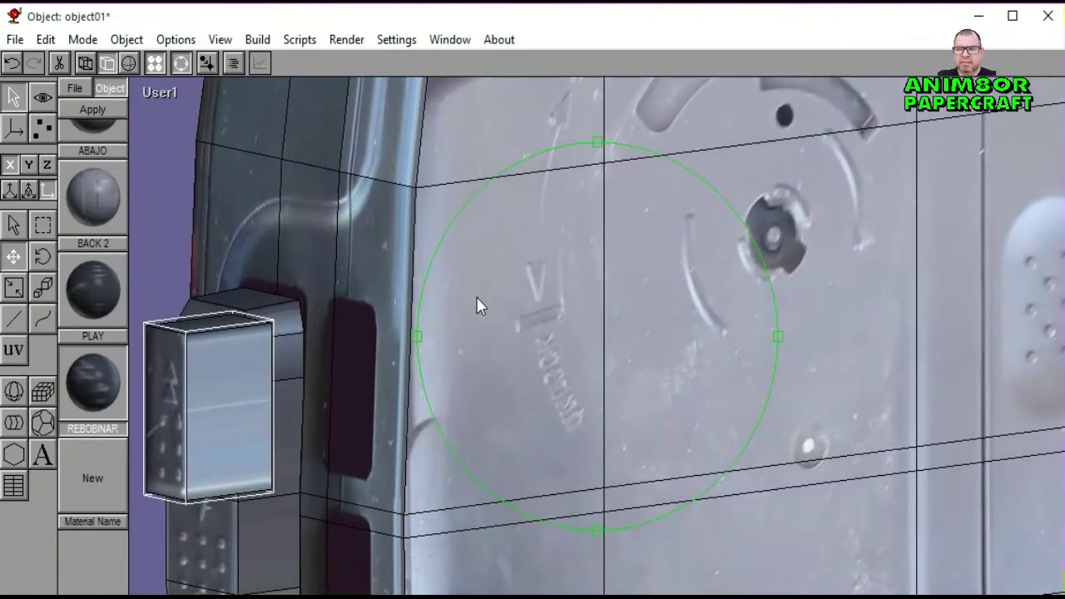
{"action": "left_click", "coordinate": [161, 88]}
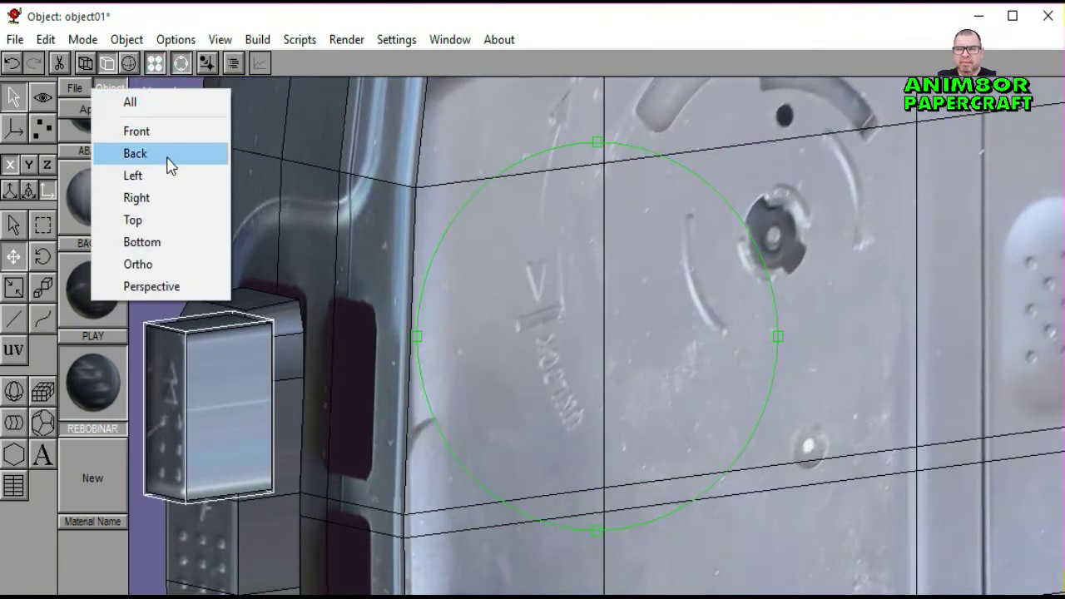
{"action": "left_click", "coordinate": [171, 164]}
{"action": "left_click_drag", "start_coordinate": [535, 367], "coordinate": [510, 317]}
{"action": "scroll", "coordinate": [510, 316], "scroll_direction": "up", "scroll_amount": 3}
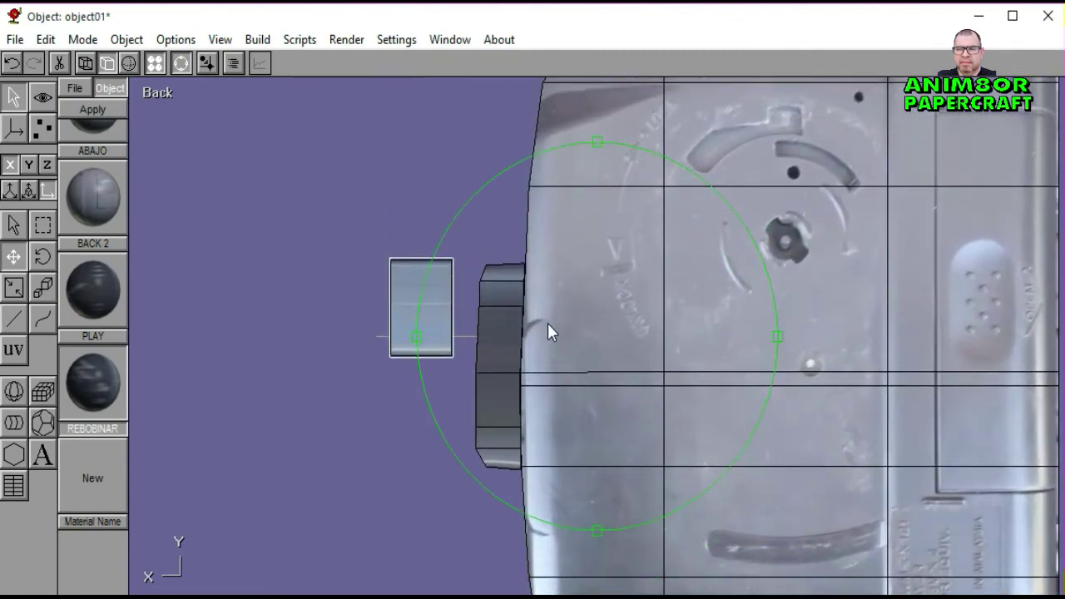
{"action": "scroll", "coordinate": [677, 336], "scroll_direction": "up", "scroll_amount": 4}
{"action": "scroll", "coordinate": [672, 329], "scroll_direction": "up", "scroll_amount": 3}
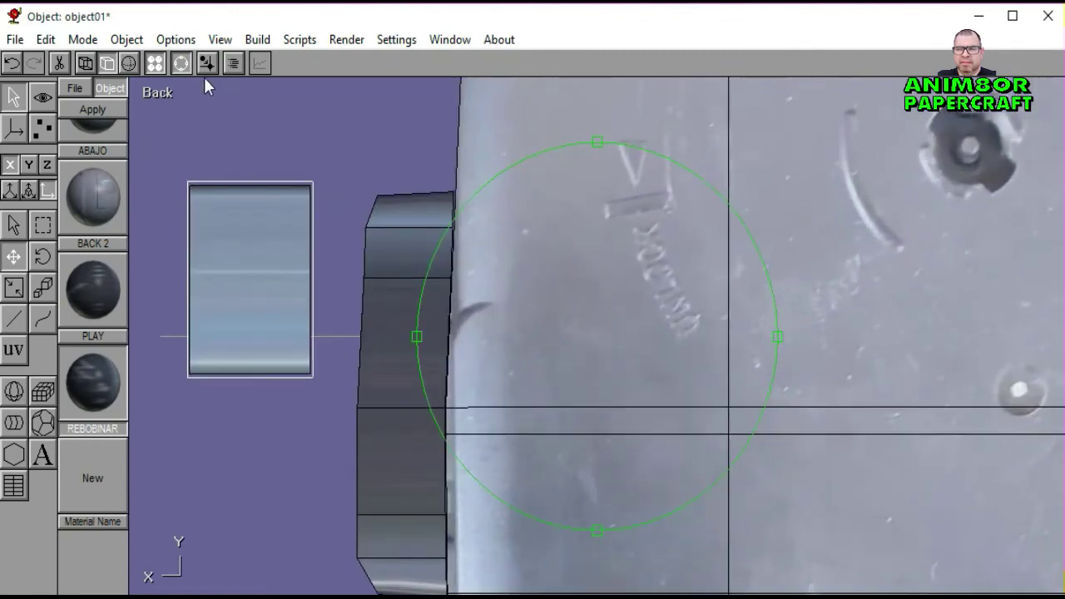
{"action": "left_click", "coordinate": [181, 64]}
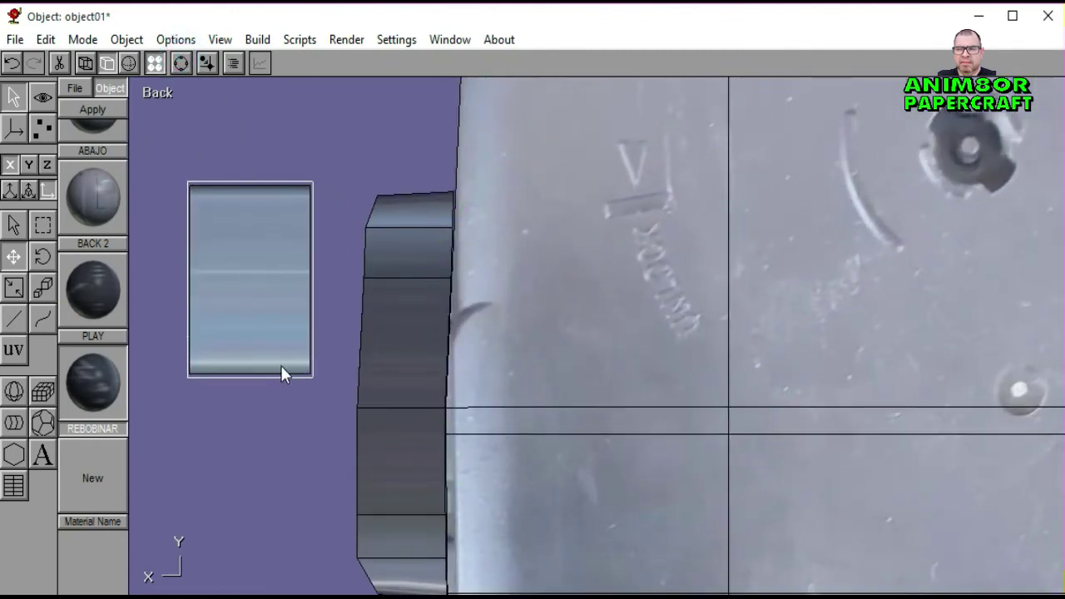
{"action": "left_click", "coordinate": [87, 62]}
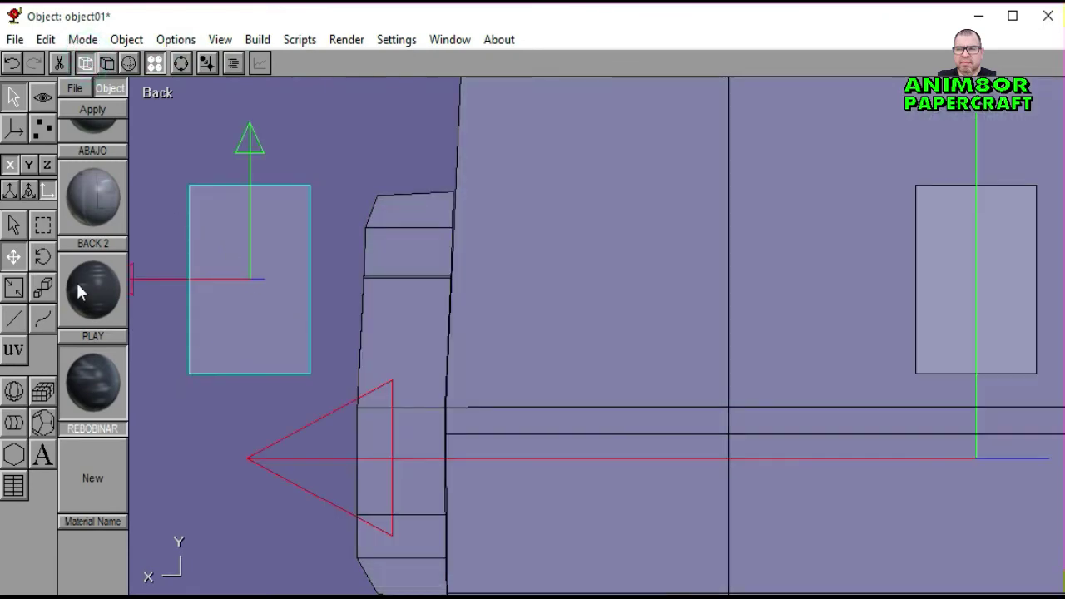
{"action": "left_click_drag", "start_coordinate": [223, 449], "coordinate": [250, 445]}
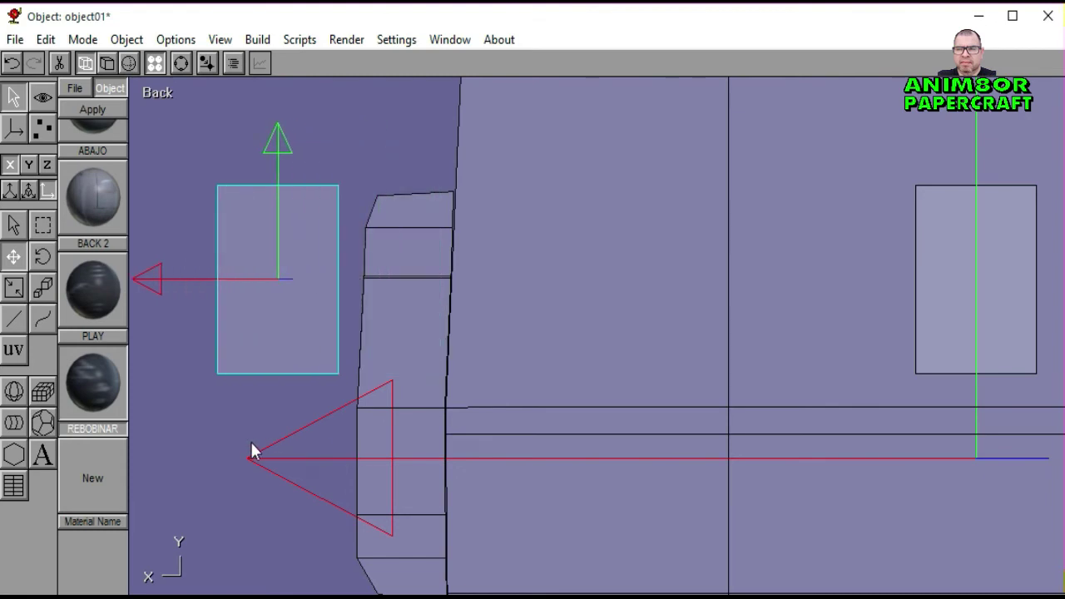
Step: Cut the rewind box horizontally with the knife at two heights, level with the large button's upper two horizontal edges
{"action": "left_click", "coordinate": [39, 130]}
{"action": "left_click", "coordinate": [43, 535]}
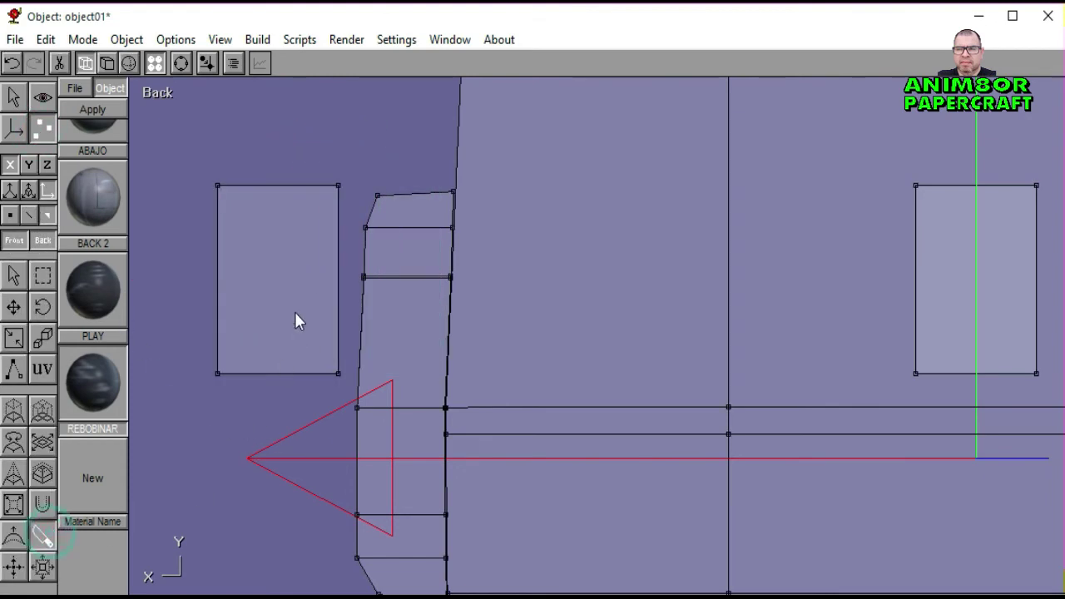
{"action": "left_click_drag", "start_coordinate": [340, 229], "coordinate": [202, 228]}
{"action": "left_click", "coordinate": [197, 277]}
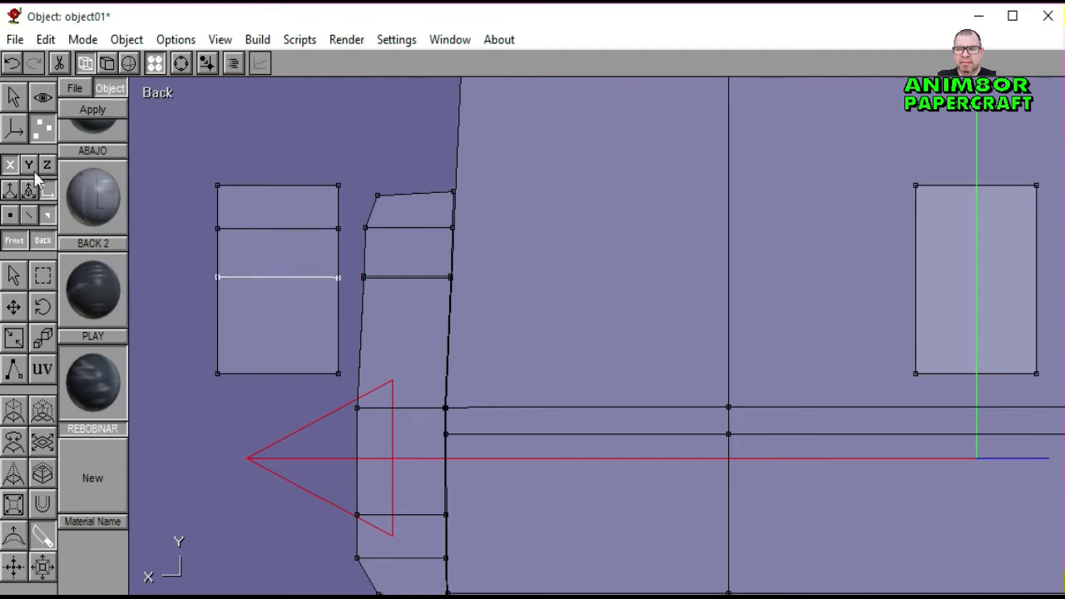
Step: Select the whole rewind box and move it along X until it overlaps the large button beside the Walkman's body
{"action": "left_click", "coordinate": [13, 97]}
{"action": "left_click", "coordinate": [13, 225]}
{"action": "left_click", "coordinate": [254, 336]}
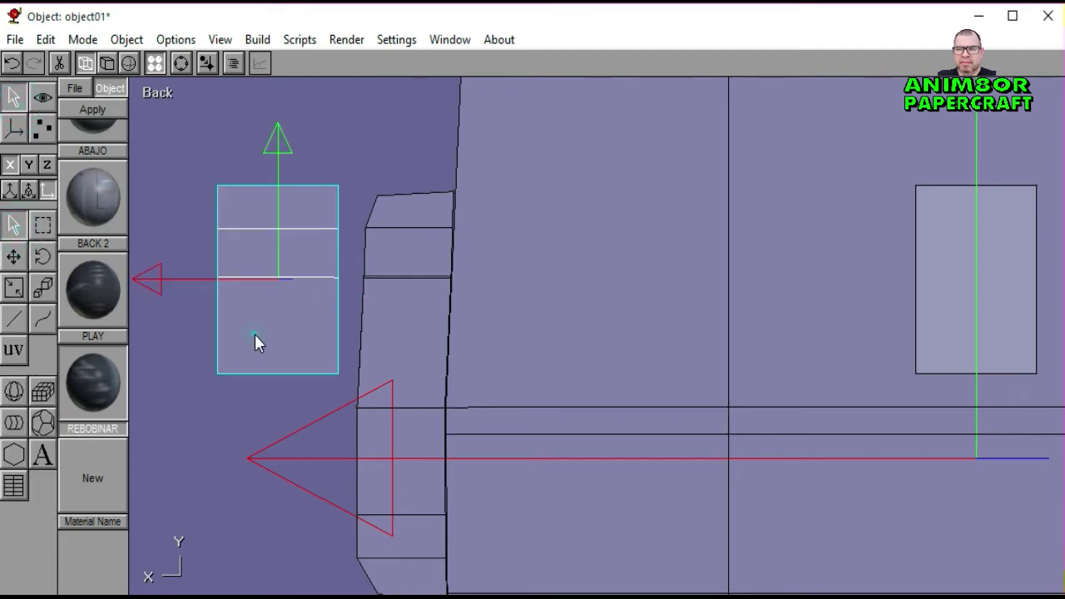
{"action": "left_click", "coordinate": [14, 257]}
{"action": "left_click_drag", "start_coordinate": [165, 426], "coordinate": [272, 430]}
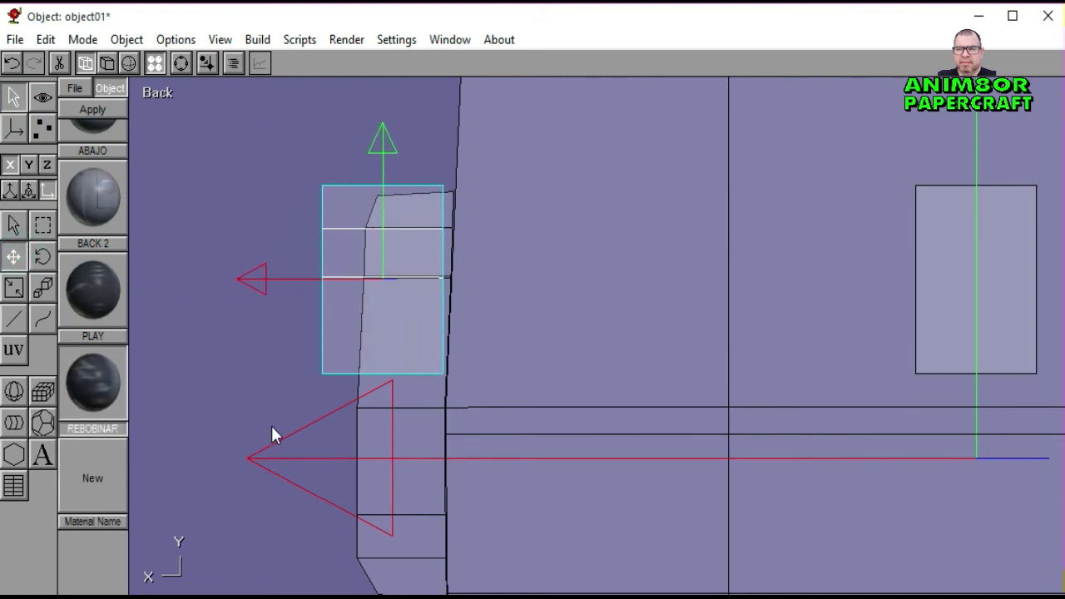
Step: Move the inner points of the rewind box's three upper rows along X to follow the slanted edge of the Walkman's body
{"action": "left_click", "coordinate": [49, 131]}
{"action": "left_click", "coordinate": [43, 275]}
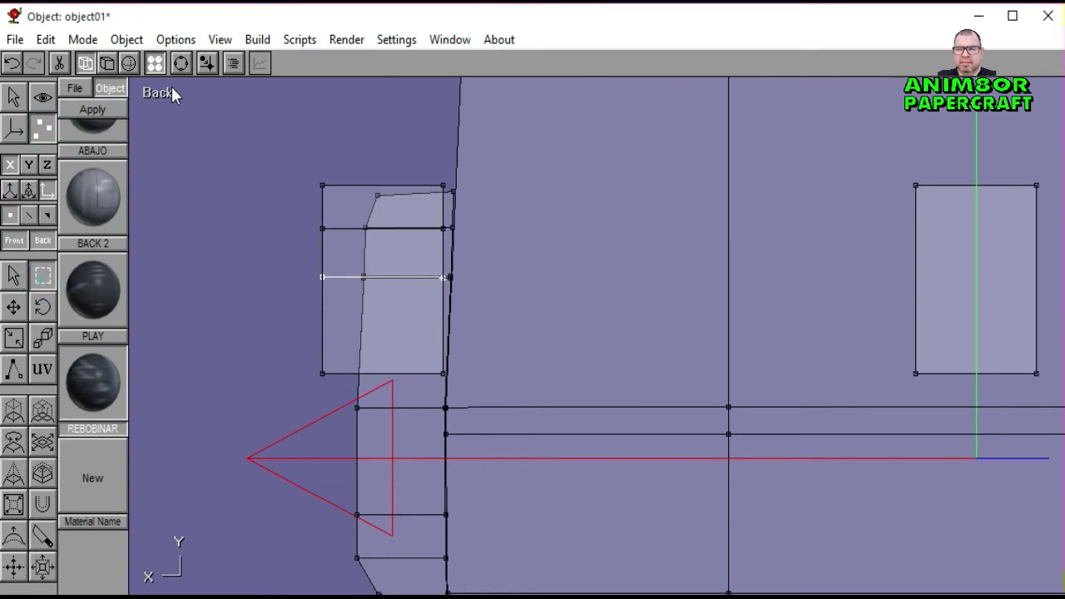
{"action": "left_click", "coordinate": [182, 63]}
{"action": "scroll", "coordinate": [505, 319], "scroll_direction": "up", "scroll_amount": 3}
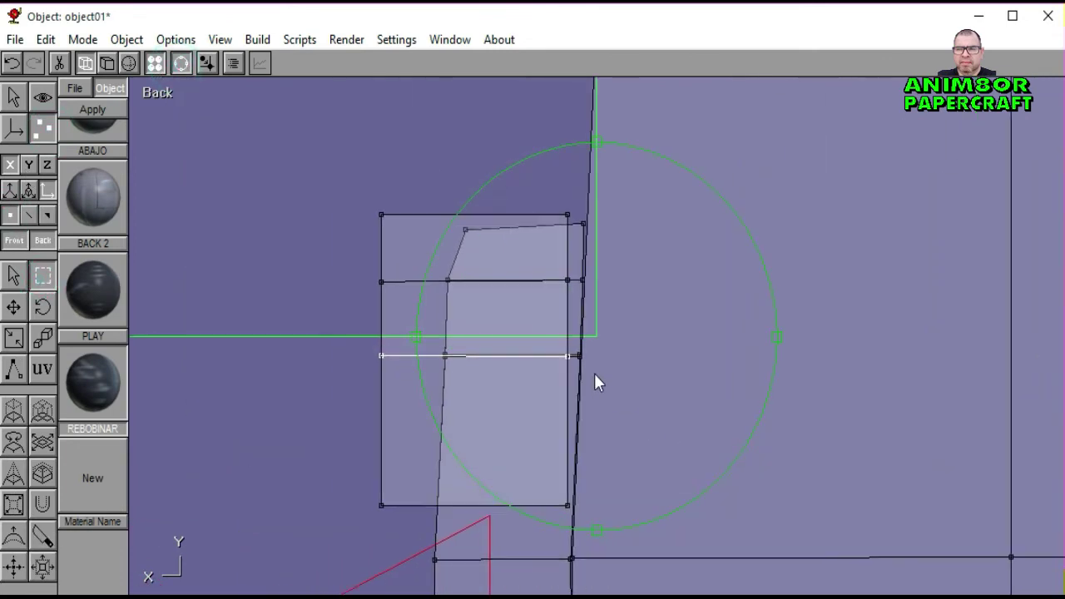
{"action": "scroll", "coordinate": [596, 374], "scroll_direction": "up", "scroll_amount": 3}
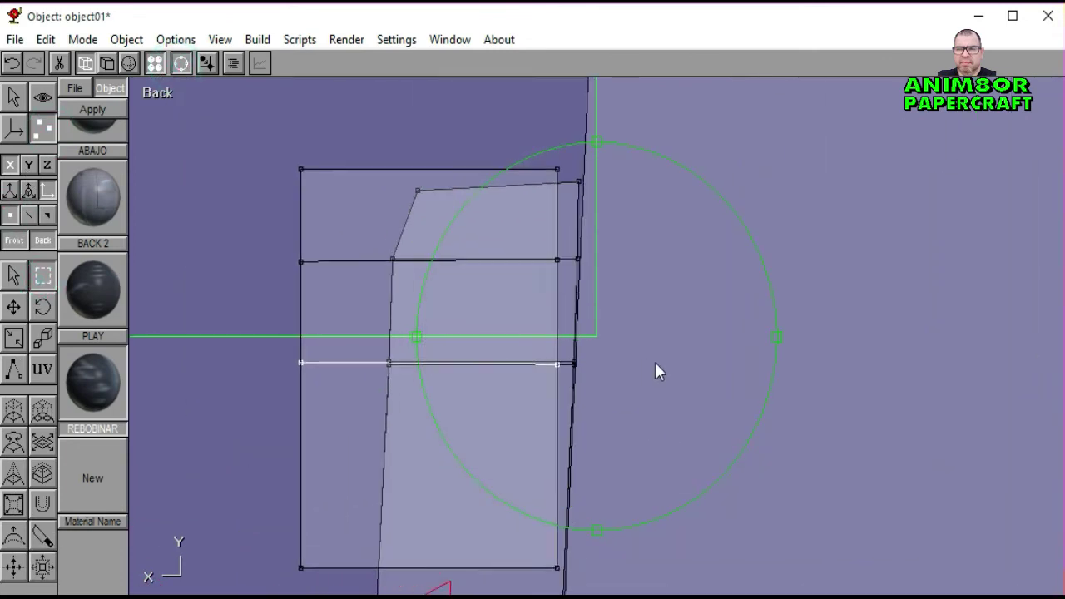
{"action": "left_click", "coordinate": [185, 68]}
{"action": "left_click", "coordinate": [179, 271]}
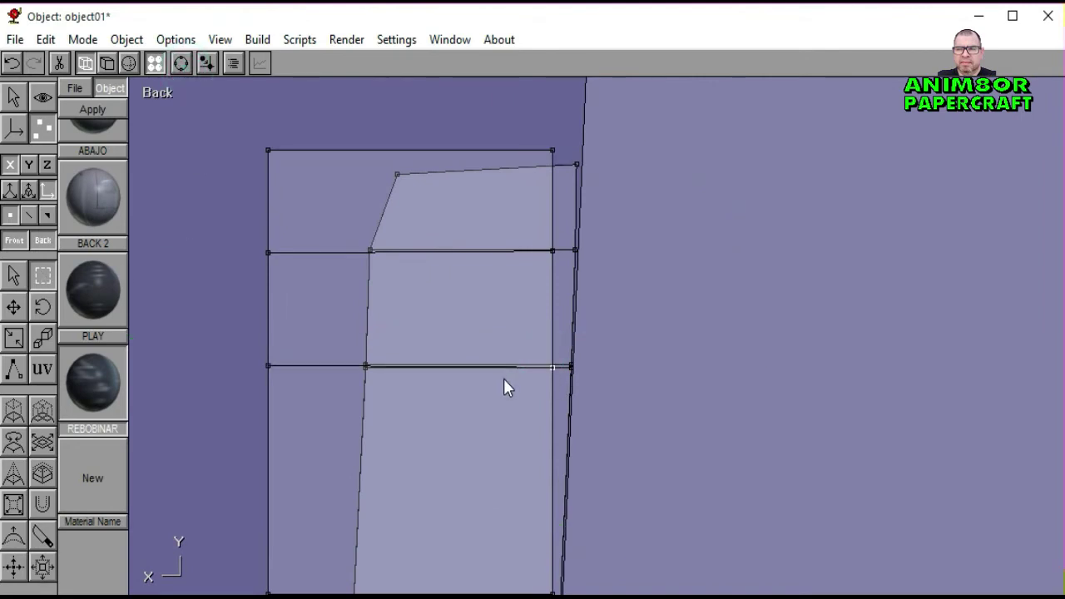
{"action": "key", "text": "ctrl+m"}
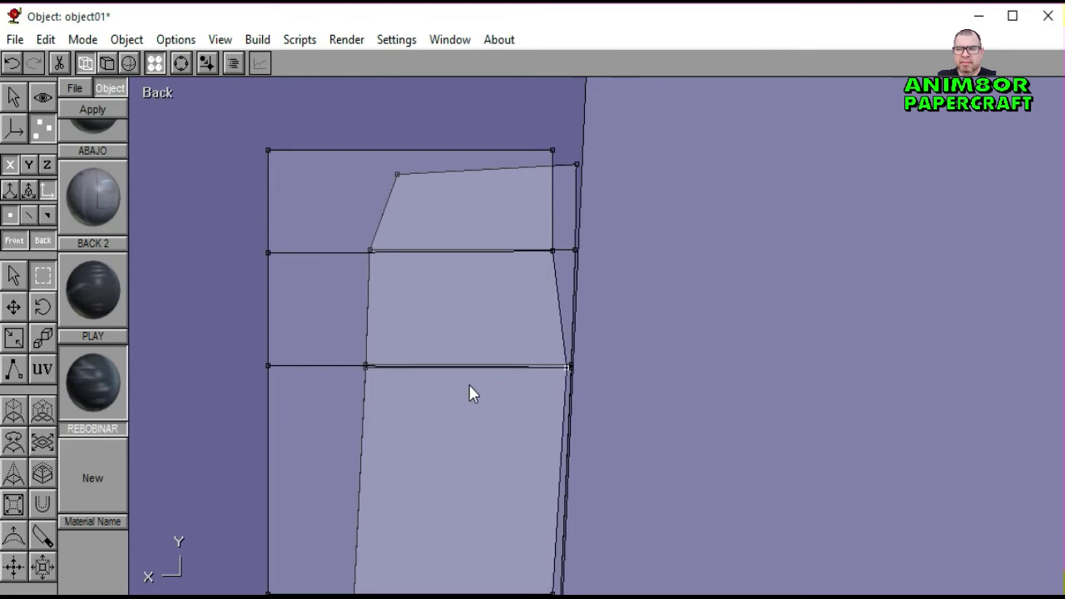
{"action": "left_click", "coordinate": [468, 385]}
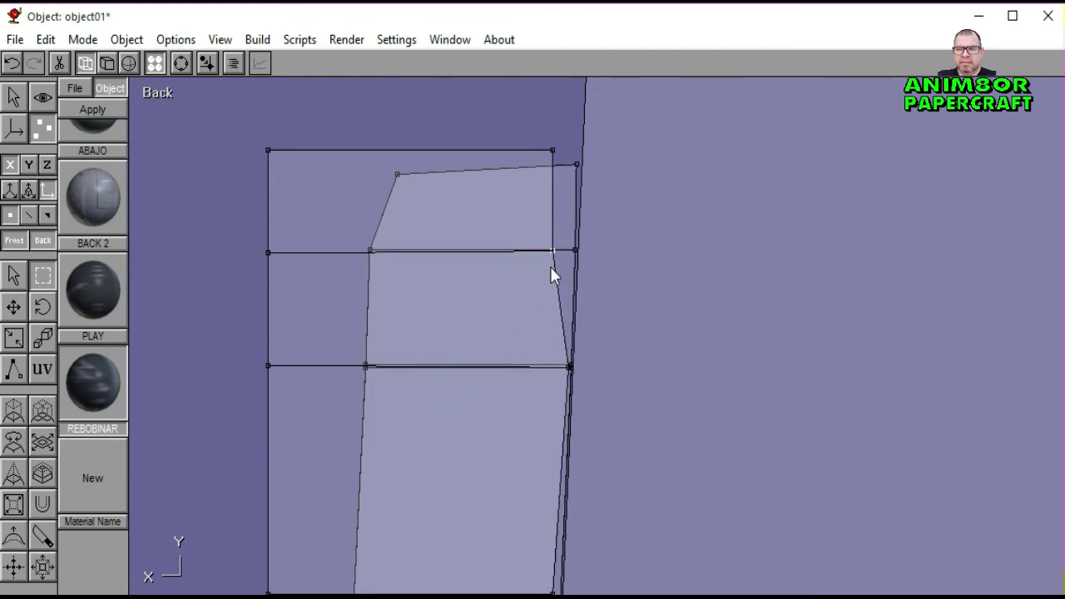
{"action": "key", "text": "ctrl+m"}
{"action": "left_click", "coordinate": [518, 303]}
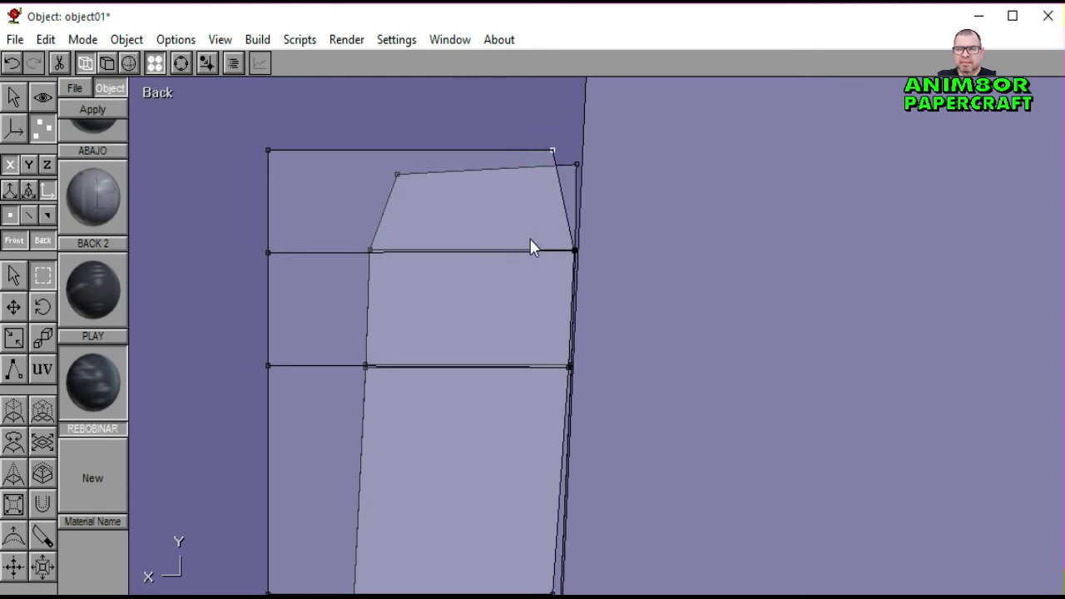
{"action": "key", "text": "ctrl+m"}
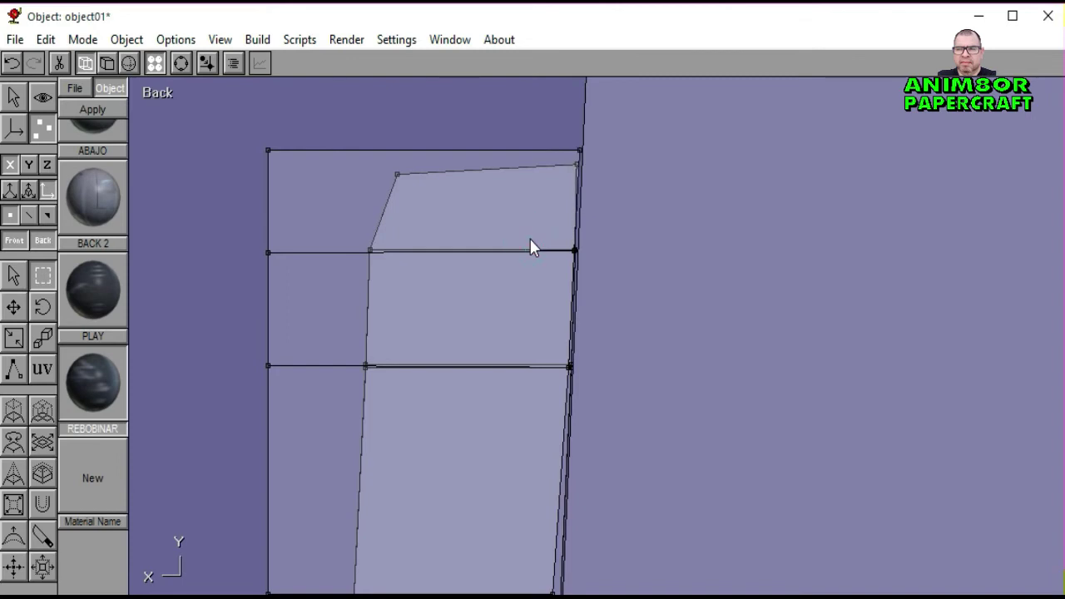
Step: Check the rewind button with its texture in the Left and Back views, and return to wireframe display
{"action": "left_click", "coordinate": [162, 93]}
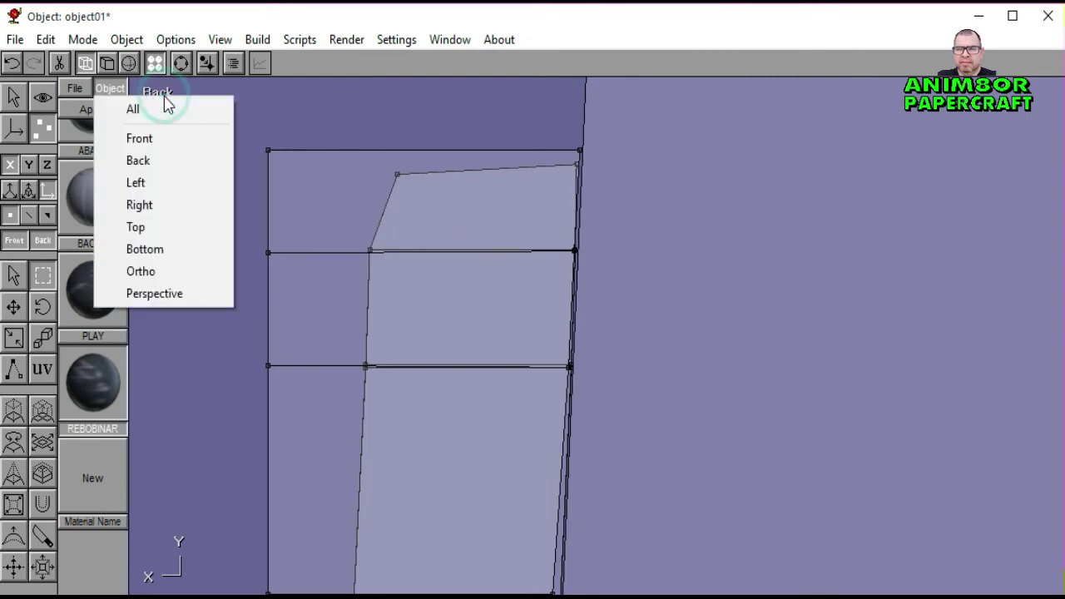
{"action": "left_click", "coordinate": [159, 181]}
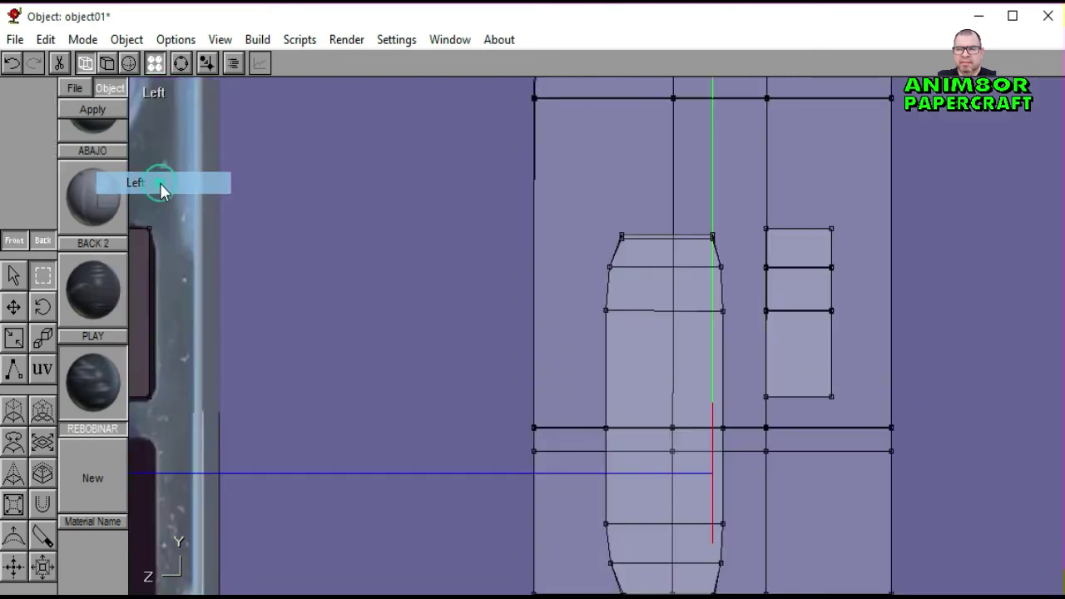
{"action": "left_click", "coordinate": [106, 65]}
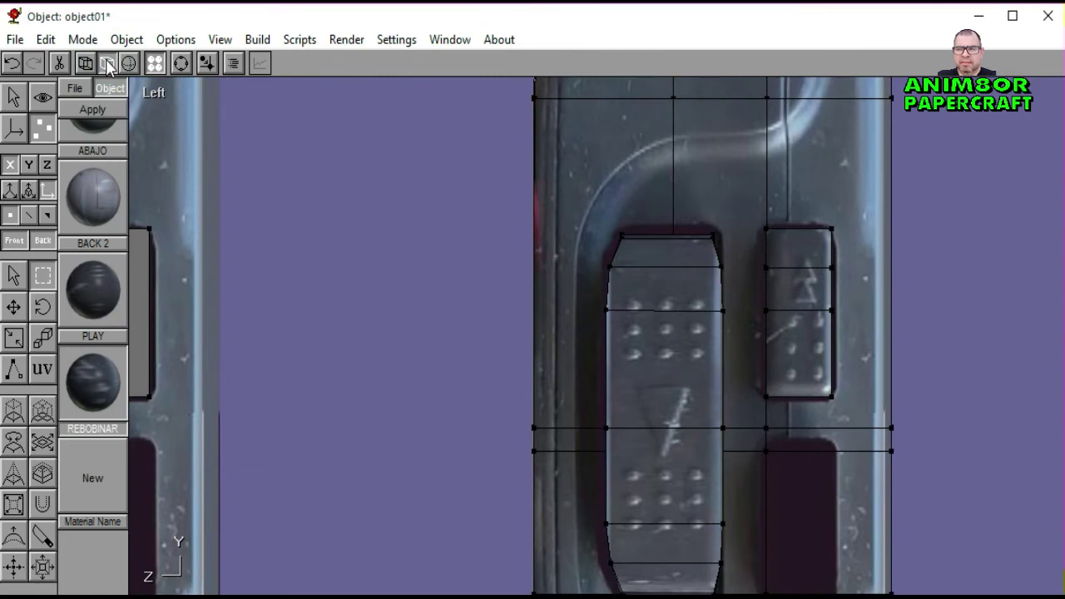
{"action": "left_click", "coordinate": [151, 93]}
{"action": "left_click", "coordinate": [151, 163]}
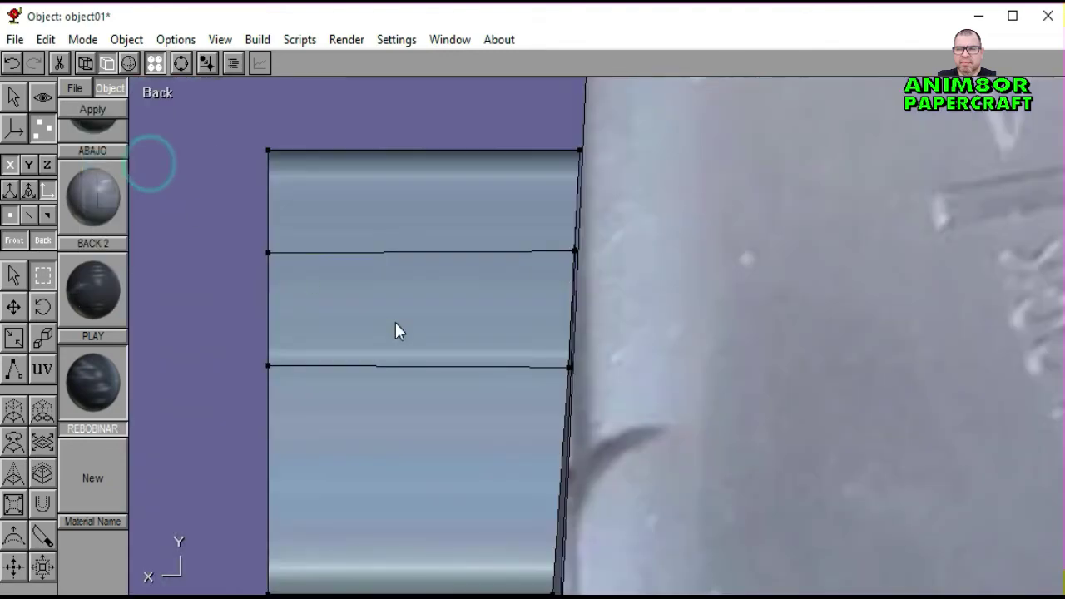
{"action": "left_click", "coordinate": [88, 64]}
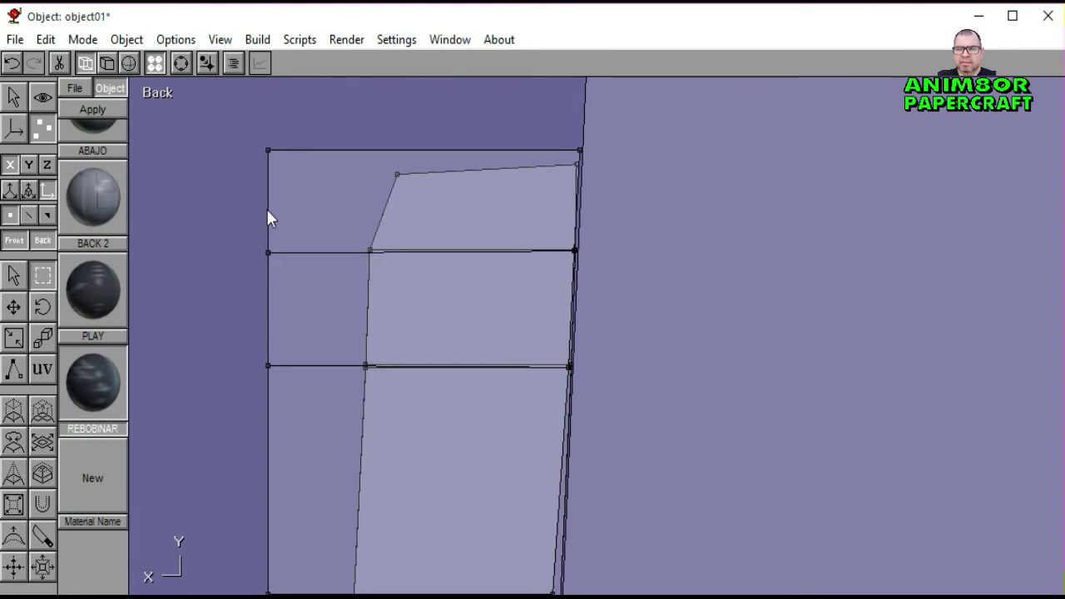
Step: Shift the outer points of the rewind box's three upper rows along X to the large button's outer edge
{"action": "left_click_drag", "start_coordinate": [253, 131], "coordinate": [292, 374]}
{"action": "key", "text": "Right"}
{"action": "key", "text": "Right"}
{"action": "key", "text": "Right"}
{"action": "key", "text": "Right"}
{"action": "key", "text": "Right"}
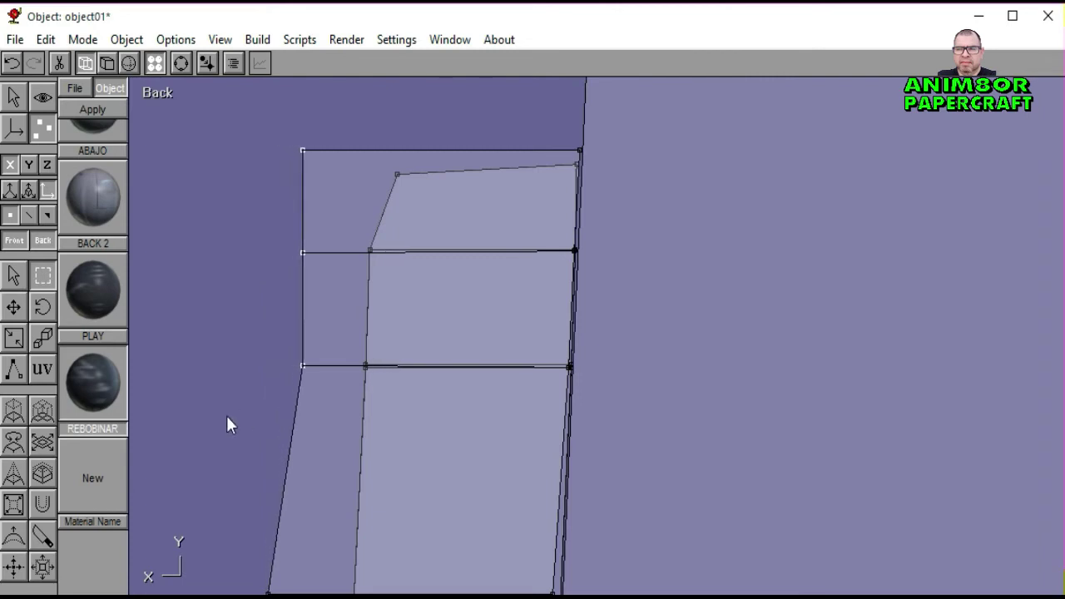
{"action": "key", "text": "Right"}
{"action": "key", "text": "Right"}
{"action": "key", "text": "Right"}
{"action": "key", "text": "Right"}
{"action": "key", "text": "Right"}
{"action": "key", "text": "Right"}
{"action": "key", "text": "Right"}
{"action": "key", "text": "Right"}
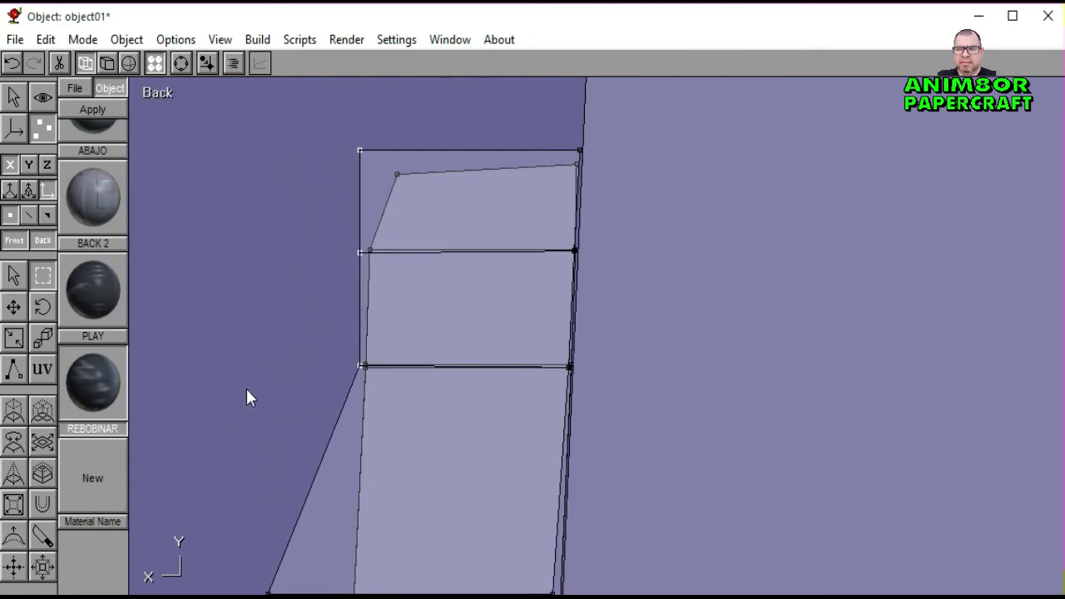
{"action": "key", "text": "Right"}
{"action": "left_click", "coordinate": [297, 346]}
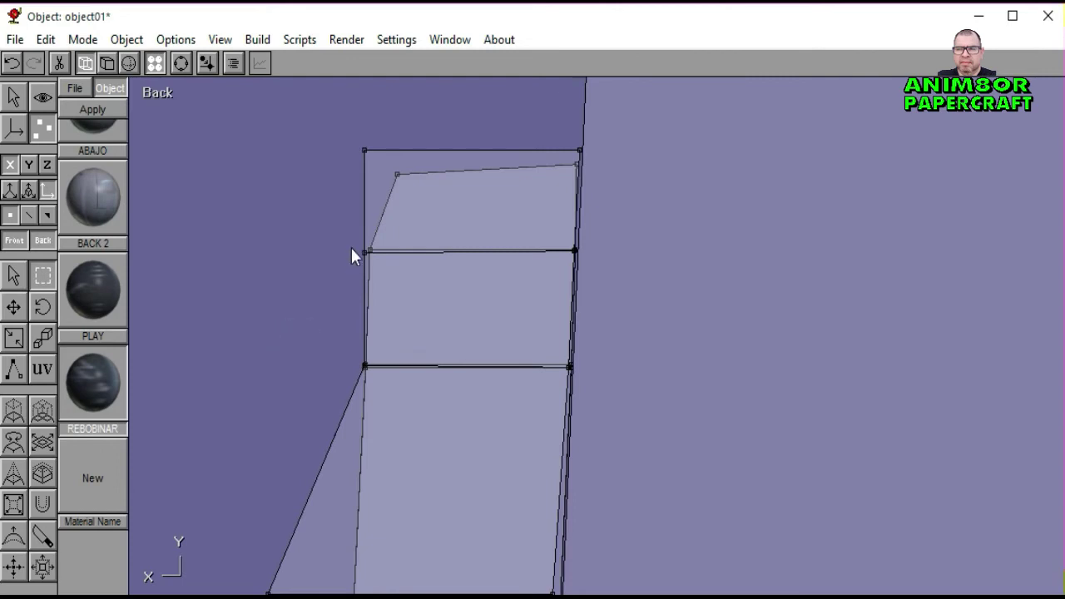
Step: Nudge the outer points of the second row and the top row inward to follow the large button's slanted outline
{"action": "left_click", "coordinate": [352, 245]}
{"action": "key", "text": "Right"}
{"action": "left_click", "coordinate": [341, 277]}
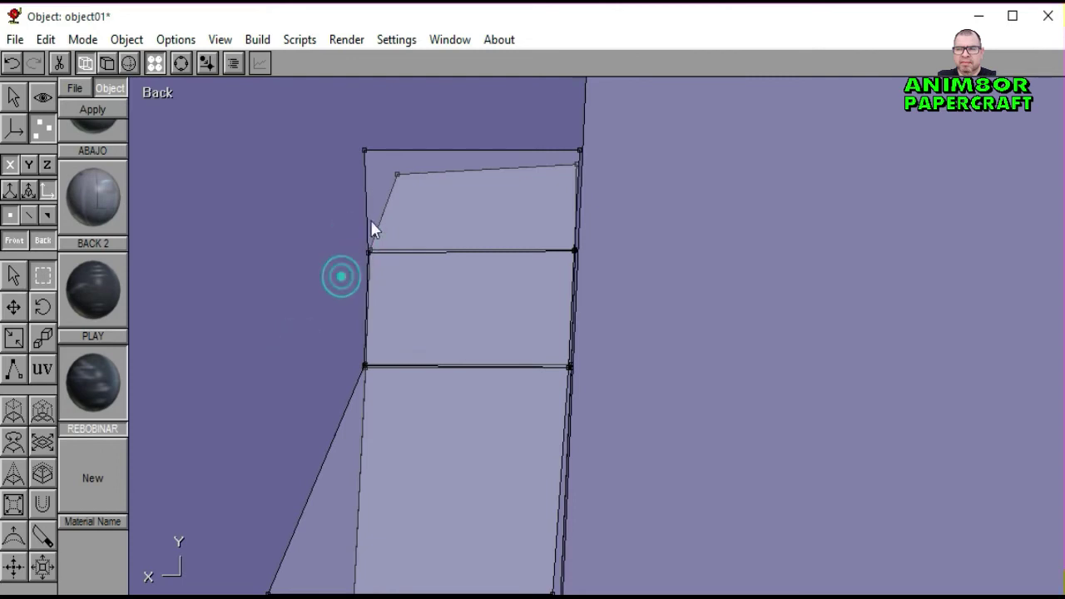
{"action": "left_click", "coordinate": [360, 148]}
{"action": "key", "text": "Right"}
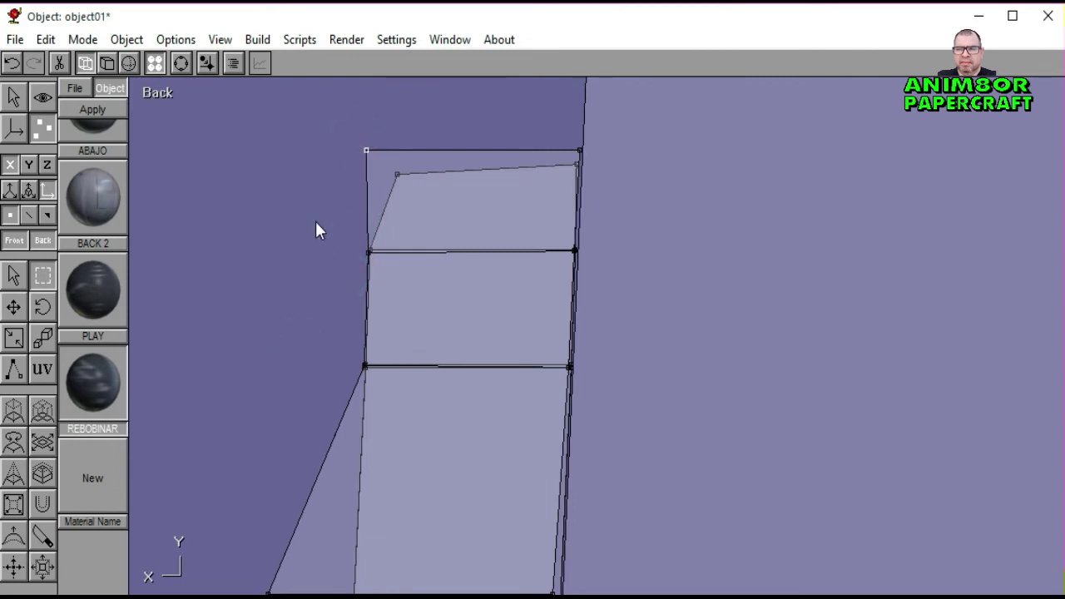
Step: Move the rewind box's top outer corner inward and down onto the large button's bevelled corner, and deselect it
{"action": "left_click", "coordinate": [13, 307]}
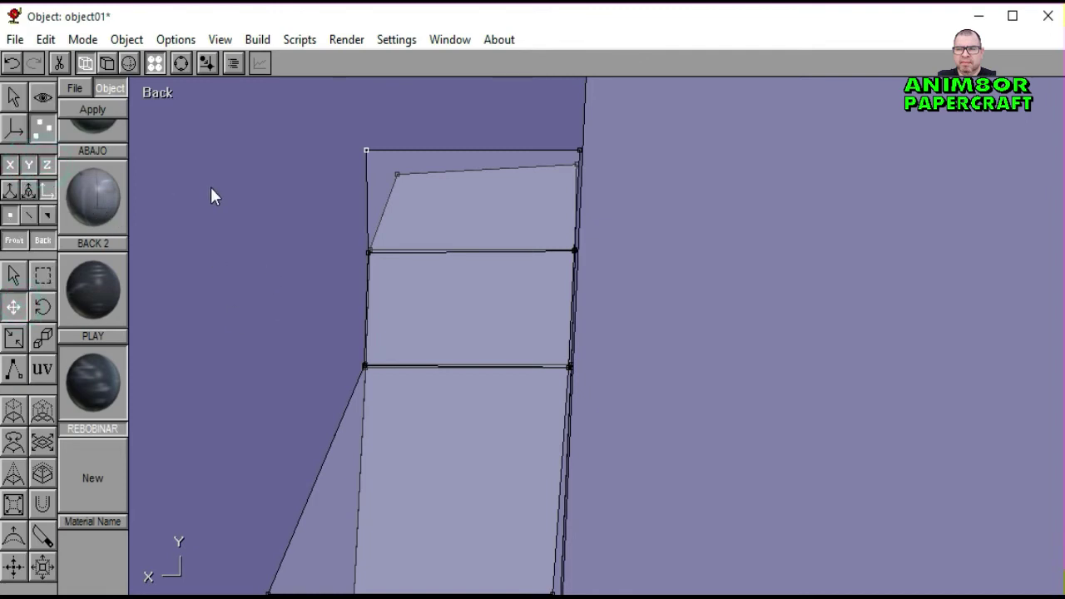
{"action": "left_click_drag", "start_coordinate": [211, 191], "coordinate": [240, 212]}
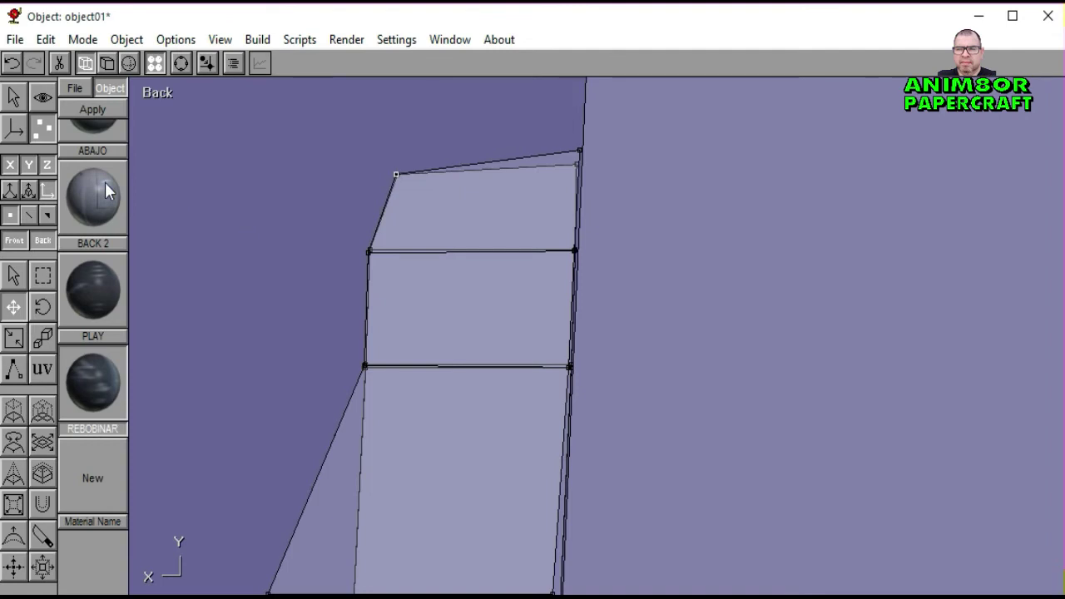
{"action": "left_click", "coordinate": [47, 283]}
{"action": "left_click", "coordinate": [225, 286]}
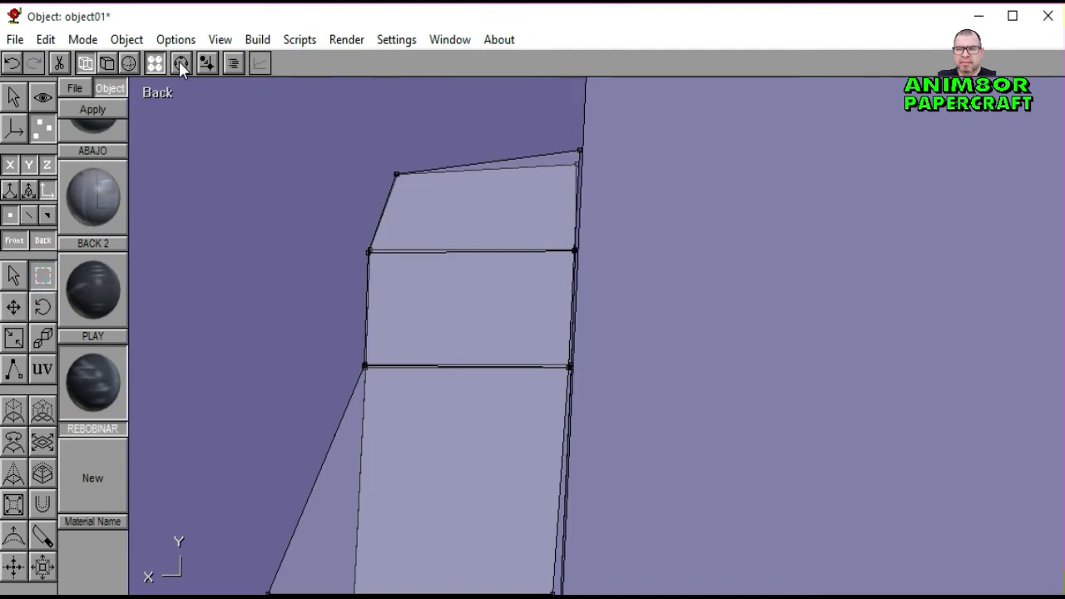
Step: Move the rewind box's bottom inner corner along X to the edge of the Walkman's body
{"action": "left_click", "coordinate": [181, 63]}
{"action": "left_click_drag", "start_coordinate": [482, 380], "coordinate": [499, 266]}
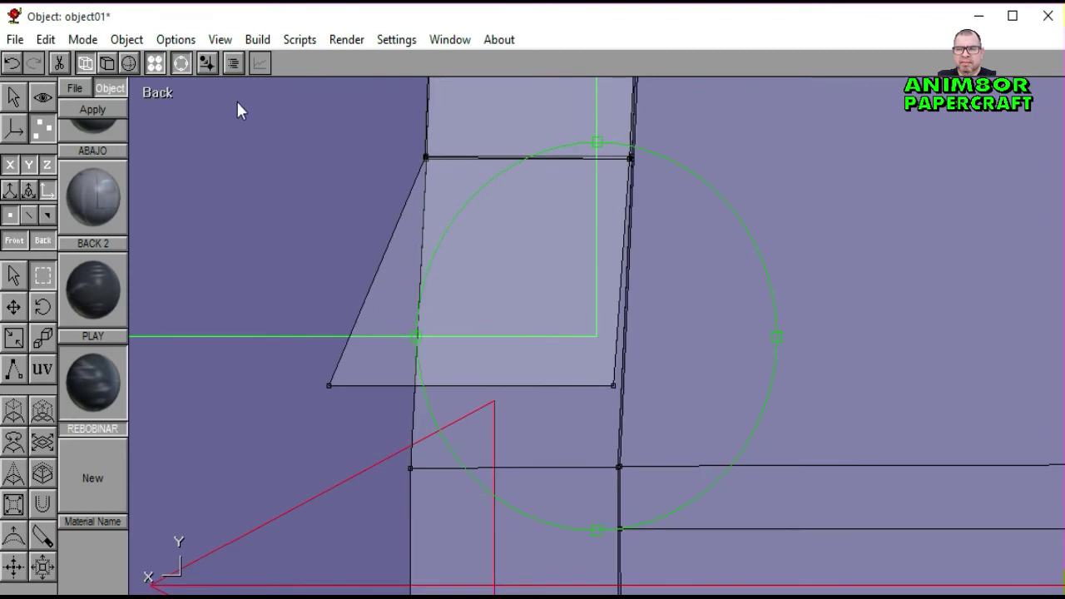
{"action": "left_click", "coordinate": [183, 64]}
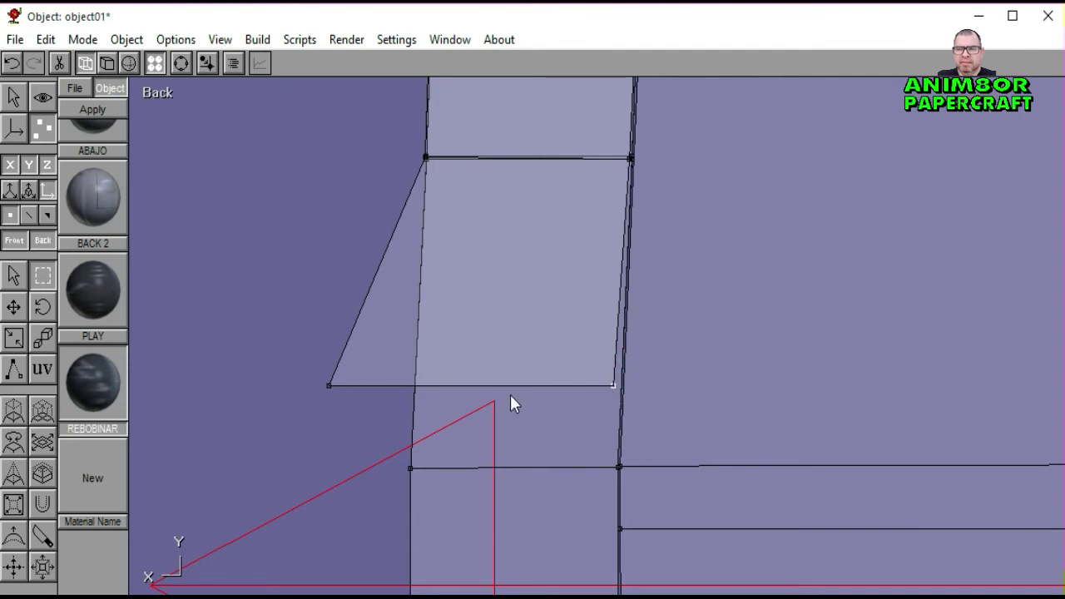
{"action": "left_click_drag", "start_coordinate": [510, 395], "coordinate": [515, 394]}
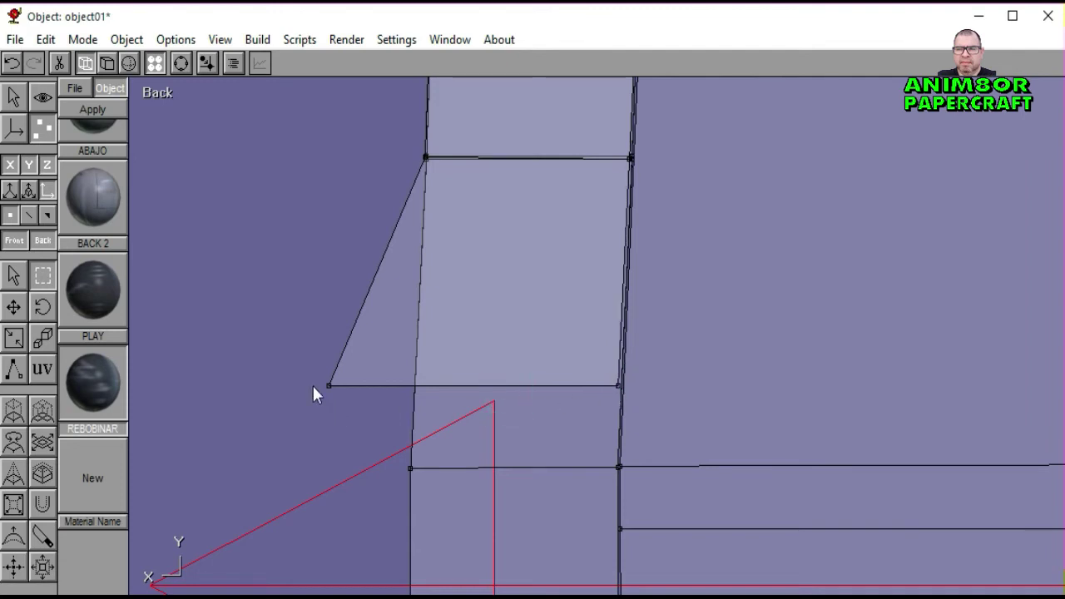
Step: Move the rewind box's bottom outer corner along X onto the large button's slanted outline, and inspect the buttons in shaded perspective
{"action": "left_click_drag", "start_coordinate": [299, 362], "coordinate": [405, 447]}
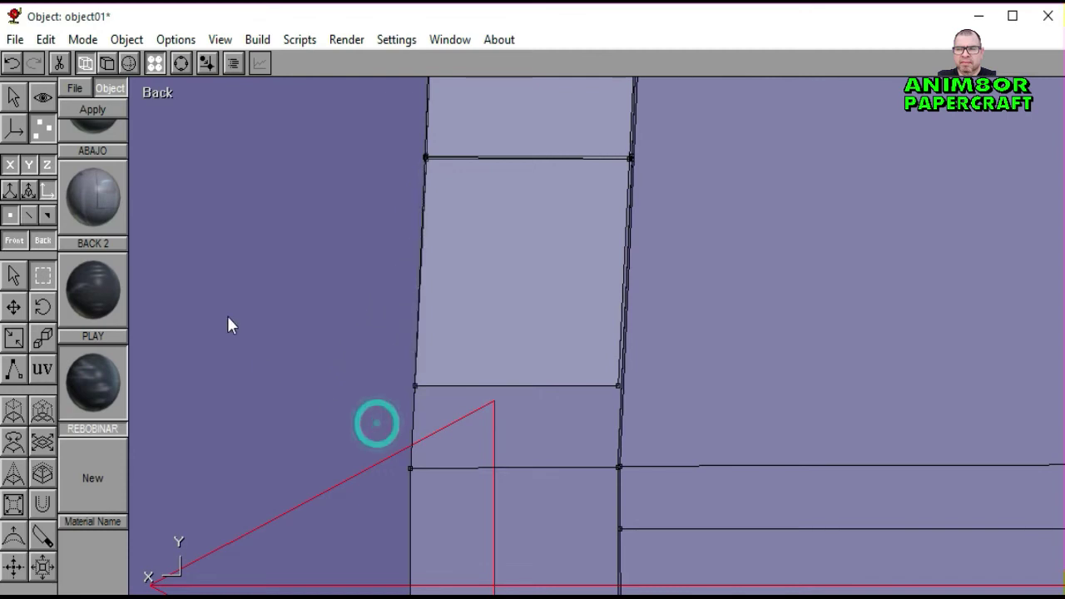
{"action": "left_click", "coordinate": [107, 63]}
{"action": "left_click", "coordinate": [165, 94]}
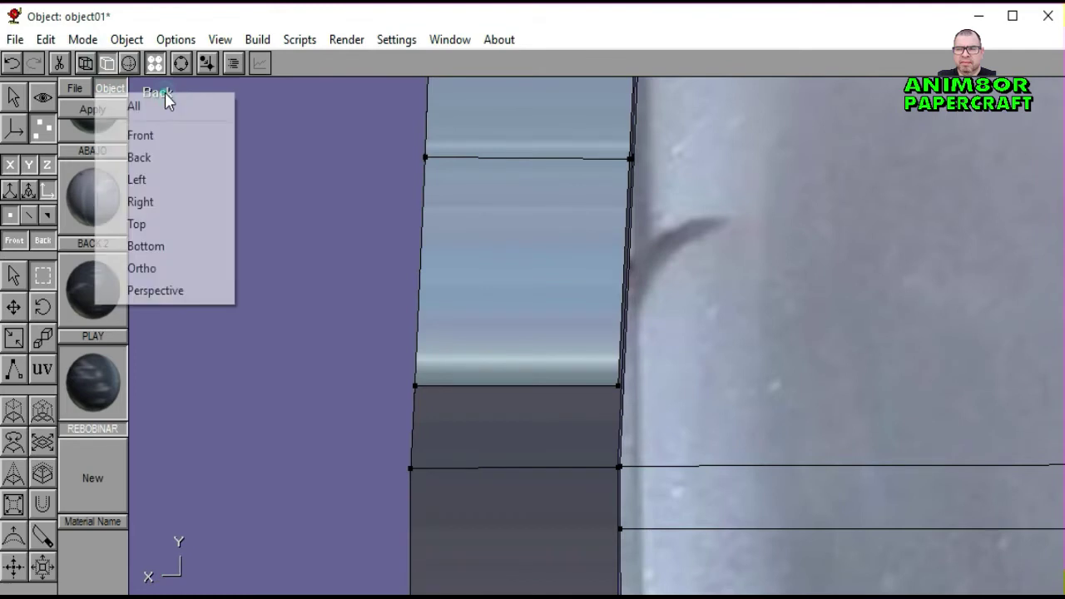
{"action": "left_click", "coordinate": [165, 290]}
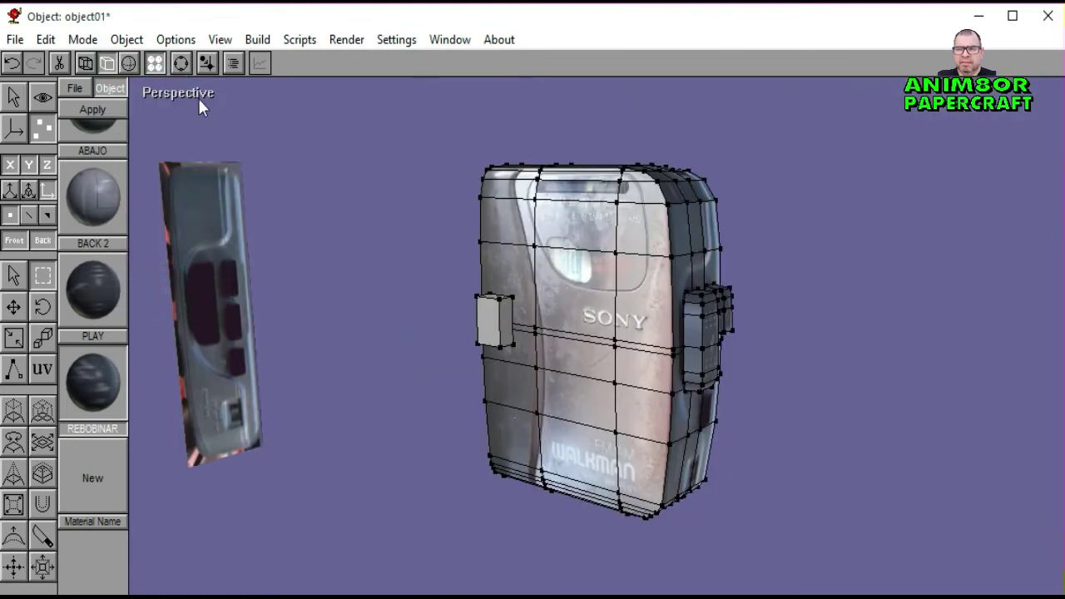
{"action": "left_click", "coordinate": [129, 63]}
{"action": "left_click", "coordinate": [181, 62]}
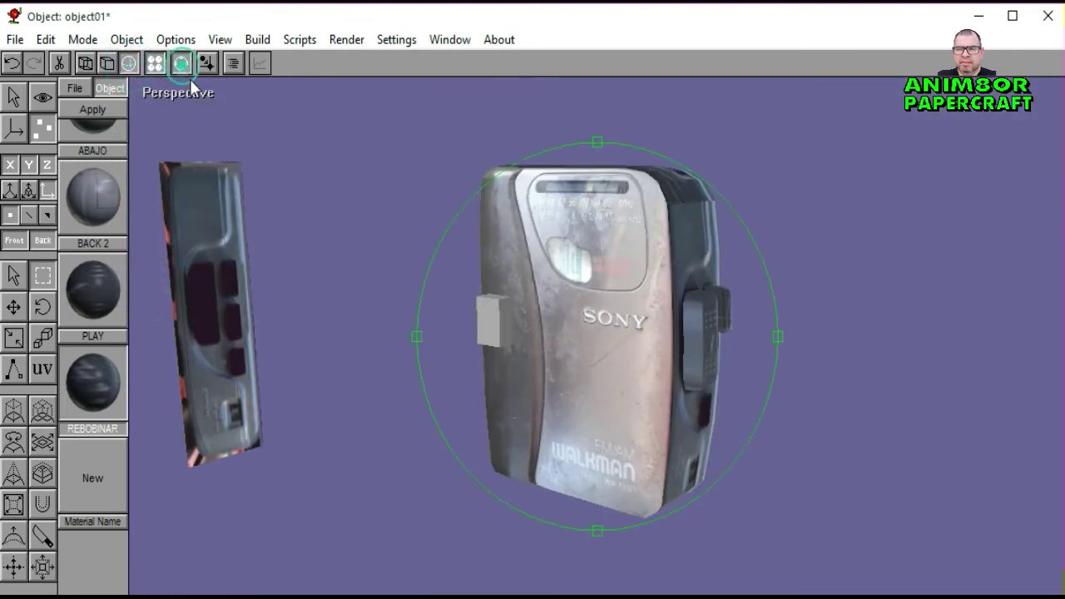
{"action": "mouse_move", "coordinate": [549, 300]}
{"action": "left_mouse_down"}
{"action": "mouse_move", "coordinate": [442, 300]}
{"action": "mouse_move", "coordinate": [422, 324]}
{"action": "mouse_move", "coordinate": [449, 335]}
{"action": "mouse_move", "coordinate": [460, 268]}
{"action": "mouse_move", "coordinate": [495, 265]}
{"action": "mouse_move", "coordinate": [536, 309]}
{"action": "mouse_move", "coordinate": [434, 313]}
{"action": "mouse_move", "coordinate": [417, 294]}
{"action": "mouse_move", "coordinate": [458, 246]}
{"action": "mouse_move", "coordinate": [477, 300]}
{"action": "mouse_move", "coordinate": [477, 351]}
{"action": "mouse_move", "coordinate": [511, 337]}
{"action": "mouse_move", "coordinate": [518, 308]}
{"action": "mouse_move", "coordinate": [489, 301]}
{"action": "left_mouse_up"}
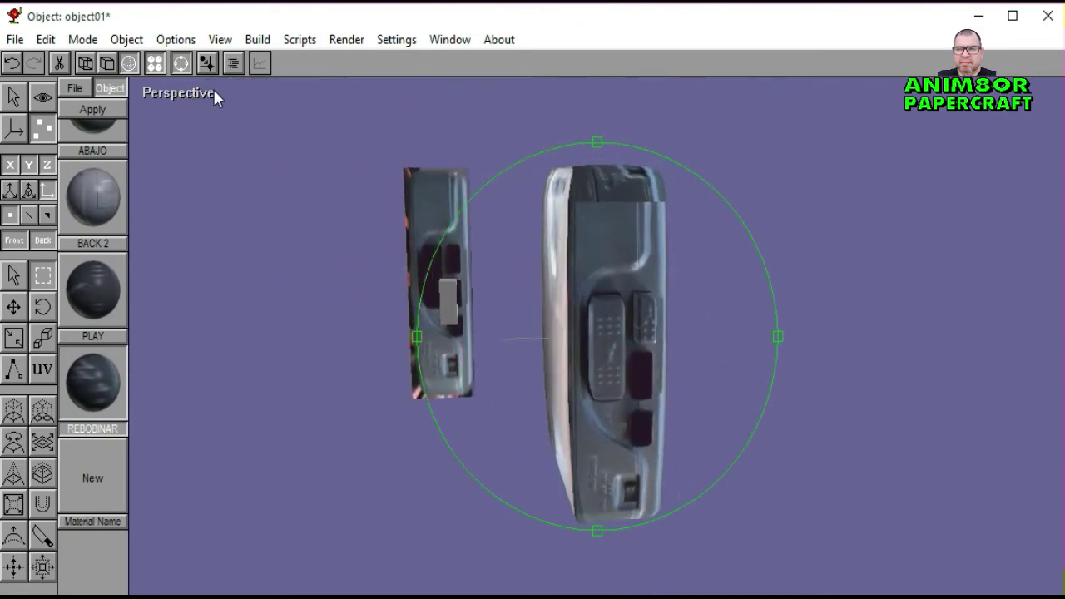
Step: Copy the plain grey box beside the reference side image and paste the duplicate in the Left view
{"action": "left_click", "coordinate": [188, 93]}
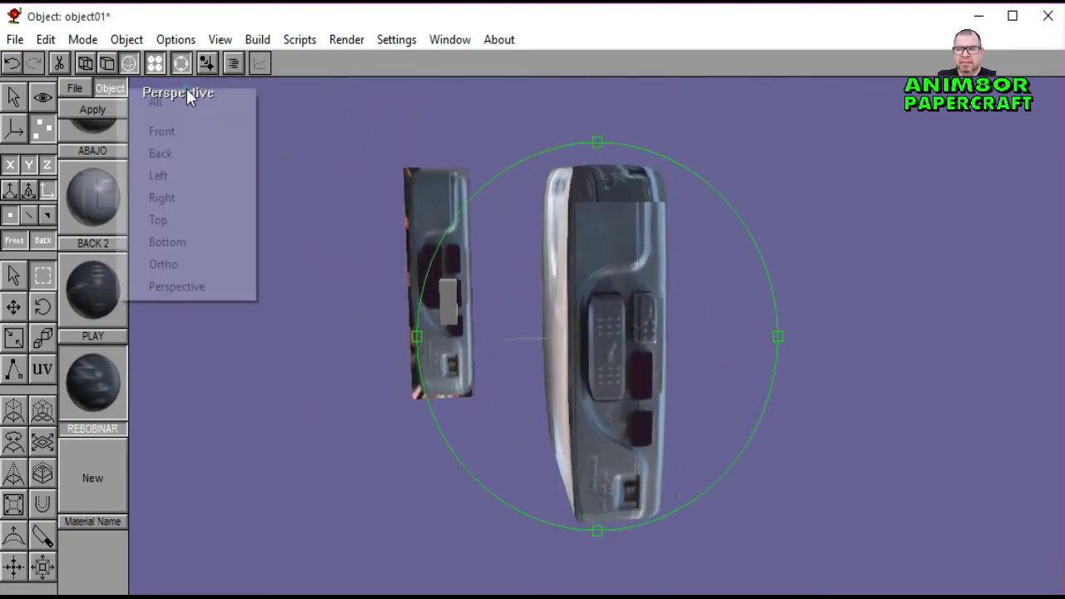
{"action": "left_click", "coordinate": [170, 175]}
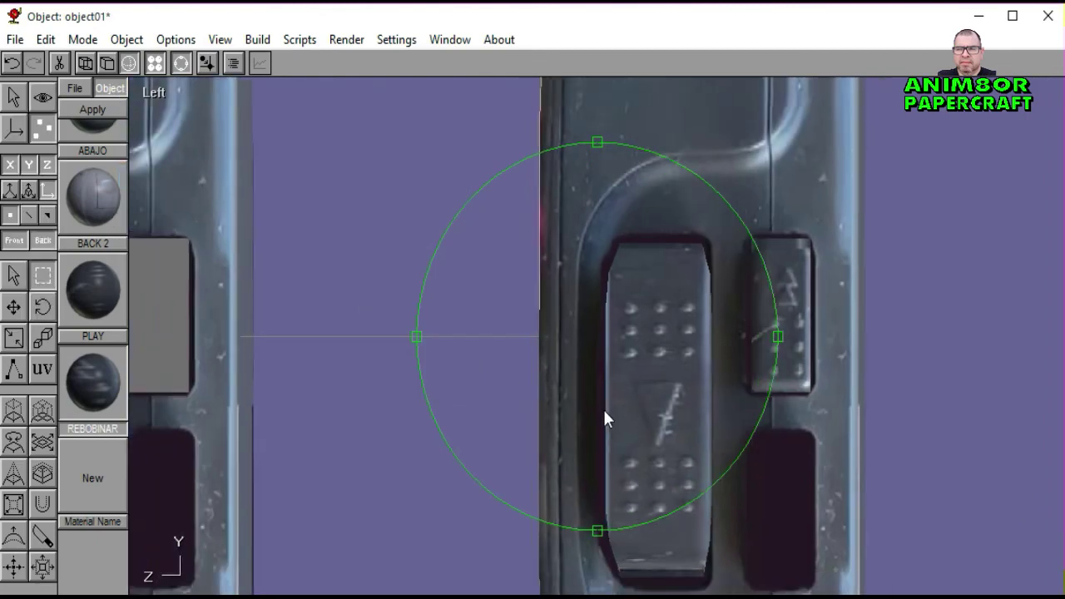
{"action": "left_click_drag", "start_coordinate": [555, 409], "coordinate": [601, 325]}
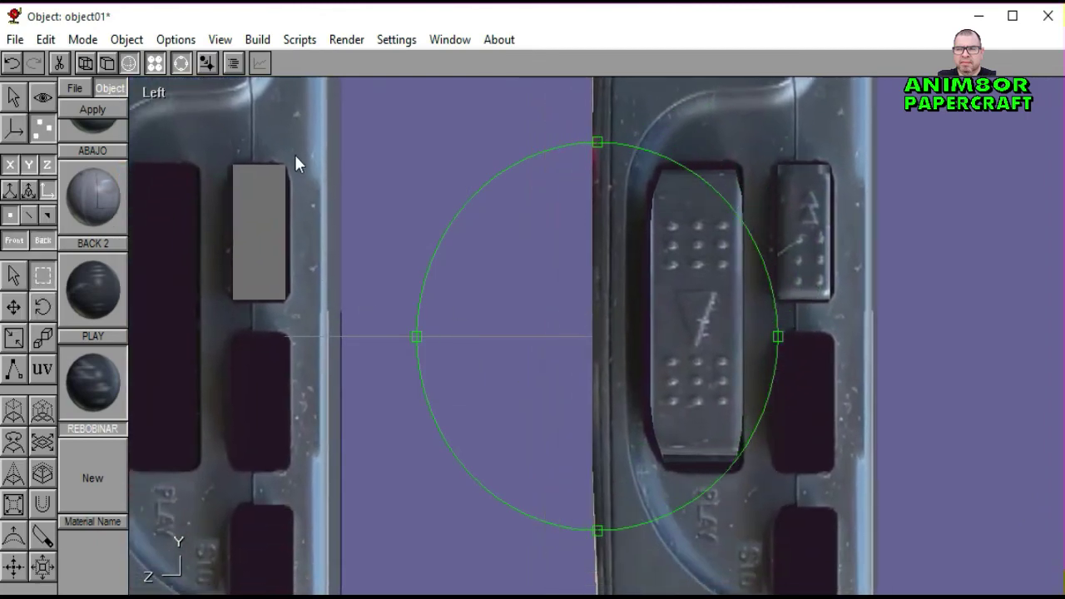
{"action": "left_click", "coordinate": [181, 63]}
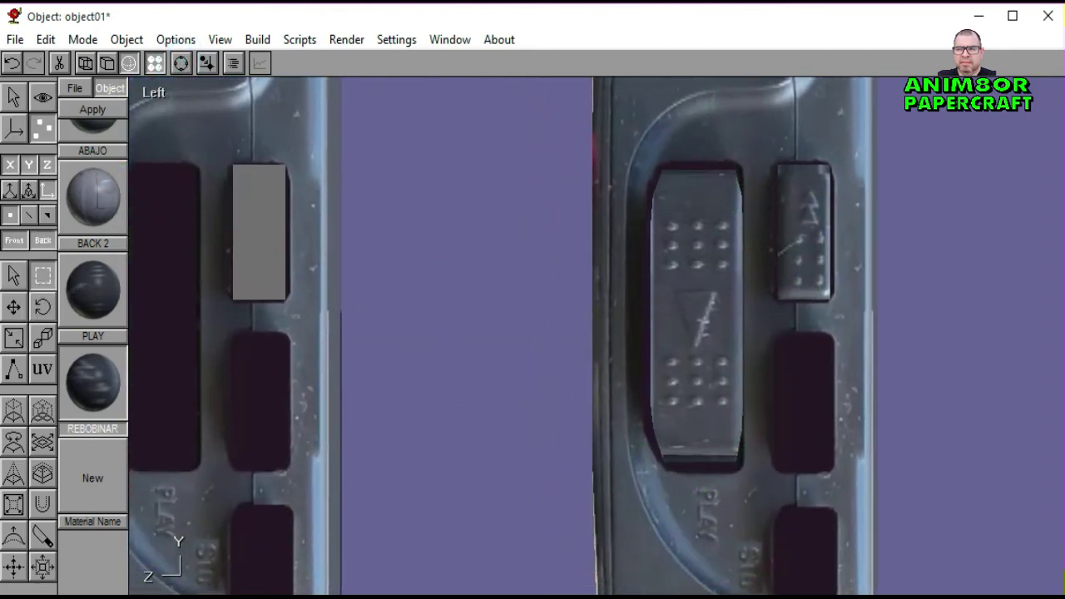
{"action": "left_click", "coordinate": [13, 98]}
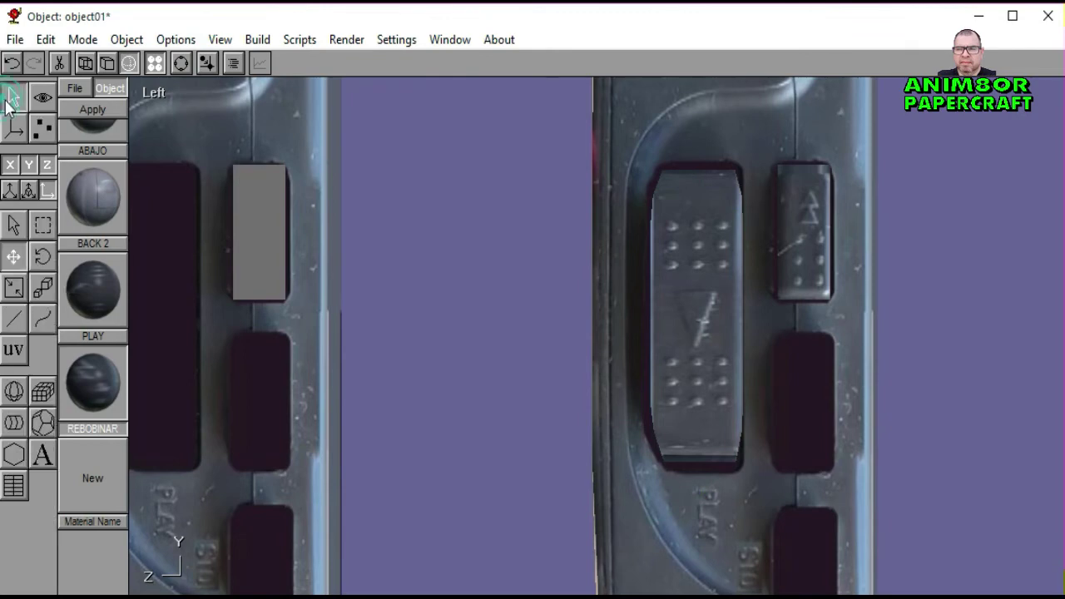
{"action": "left_click", "coordinate": [236, 248]}
{"action": "left_click", "coordinate": [15, 39]}
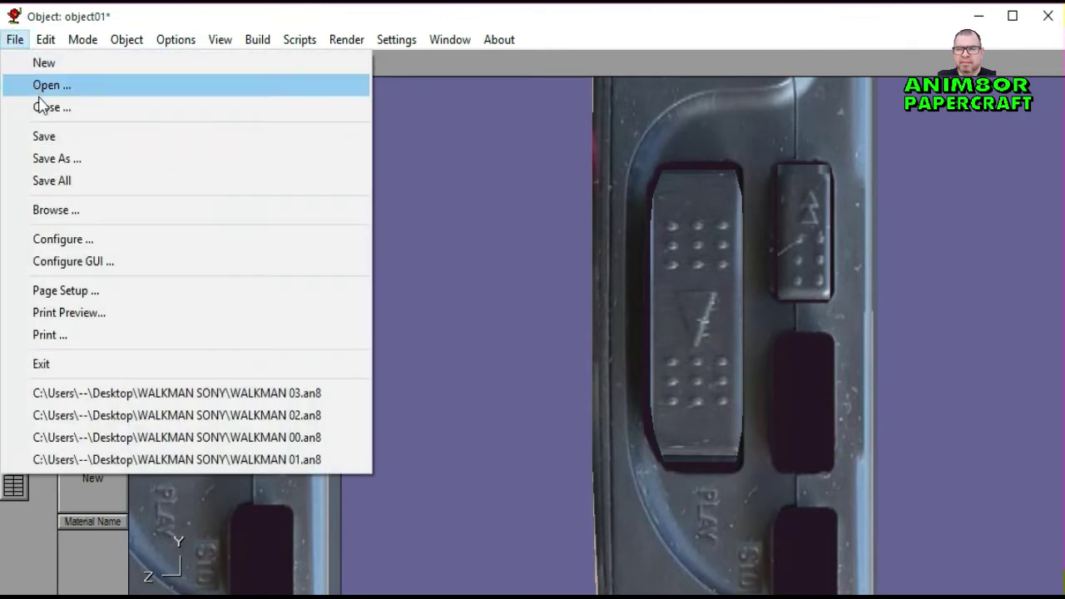
{"action": "left_click", "coordinate": [45, 39]}
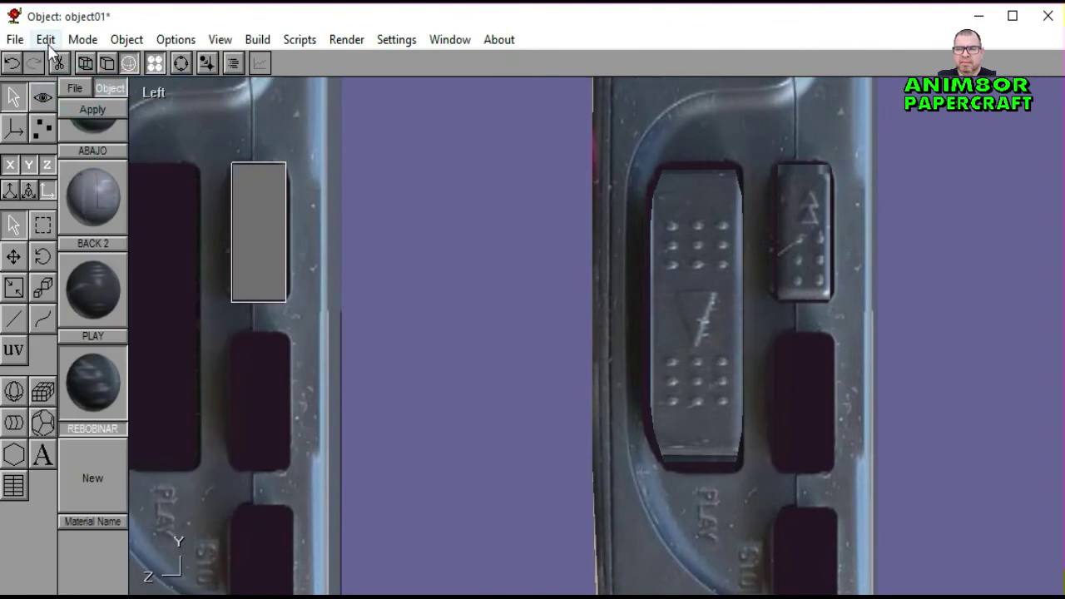
{"action": "left_click", "coordinate": [46, 39]}
{"action": "left_click", "coordinate": [76, 106]}
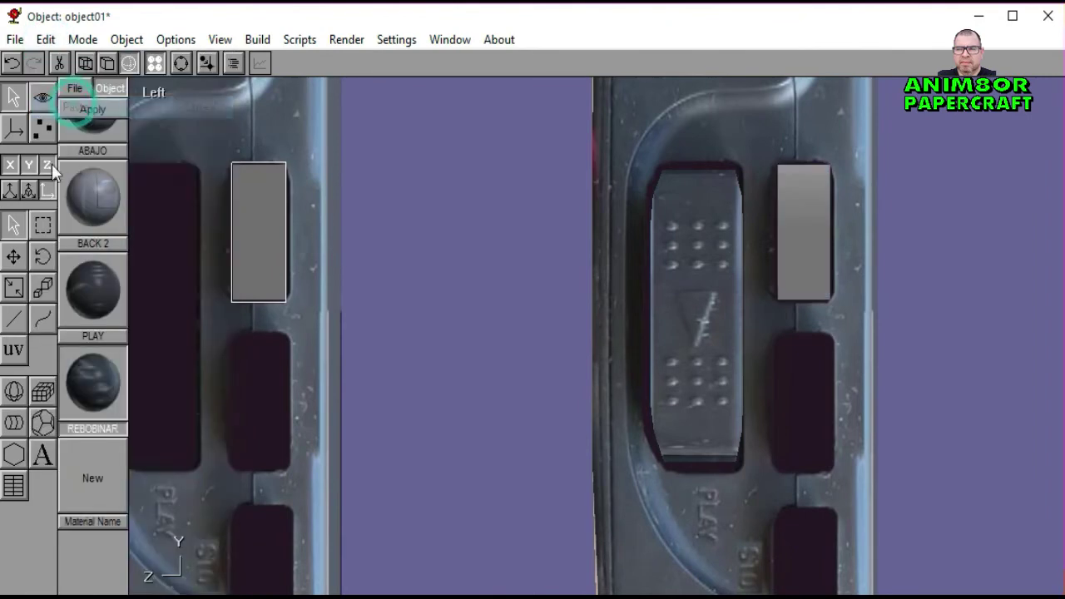
Step: Move the pasted grey box into the empty space between the reference image and the Walkman, and save the project
{"action": "left_click", "coordinate": [15, 257]}
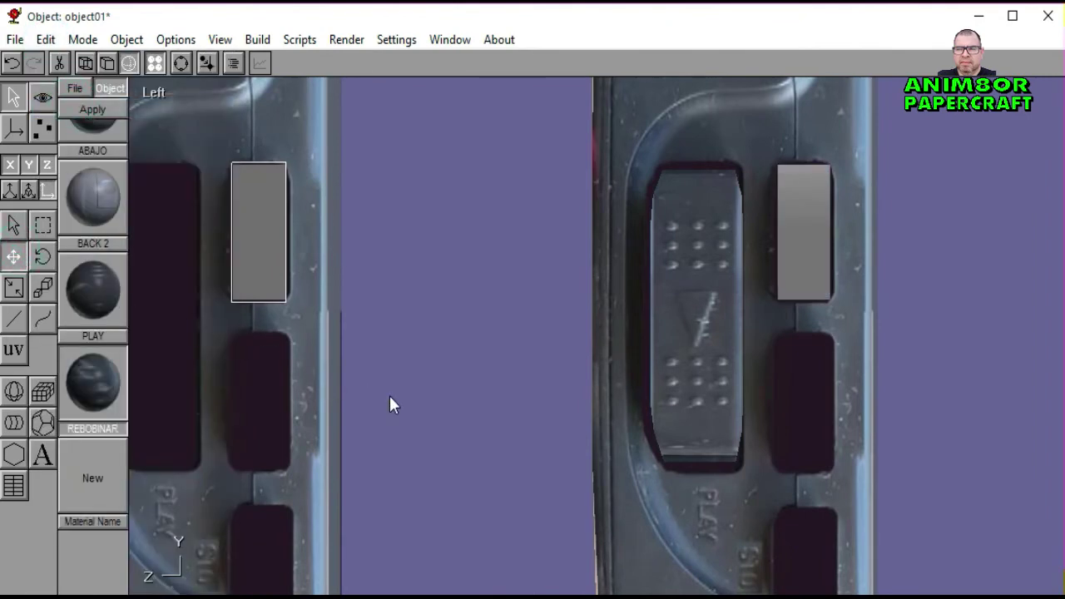
{"action": "left_click_drag", "start_coordinate": [389, 395], "coordinate": [471, 422]}
{"action": "left_click", "coordinate": [15, 39]}
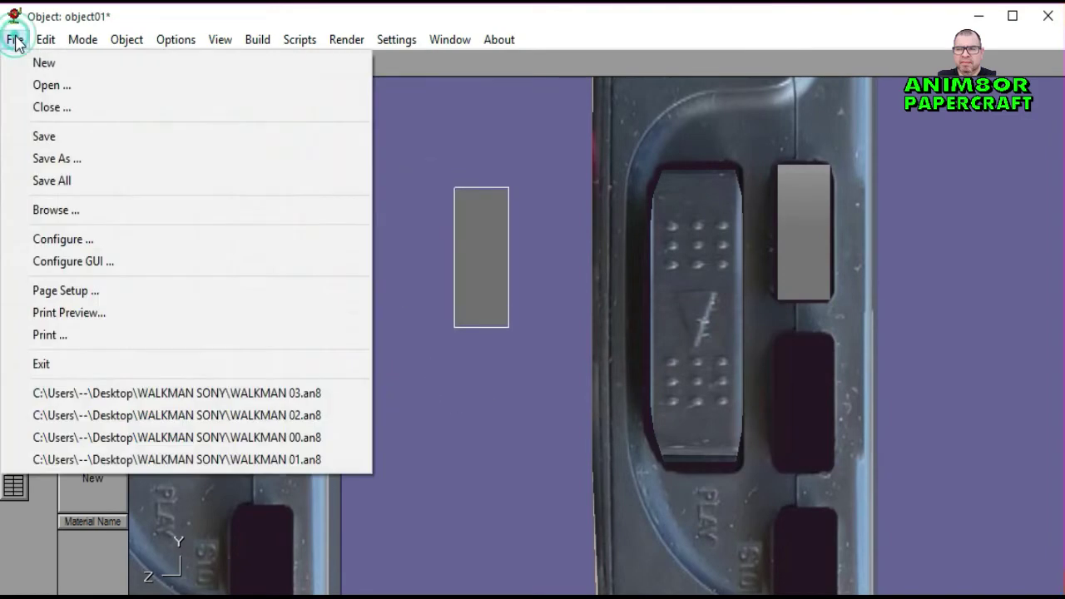
{"action": "left_click", "coordinate": [43, 135]}
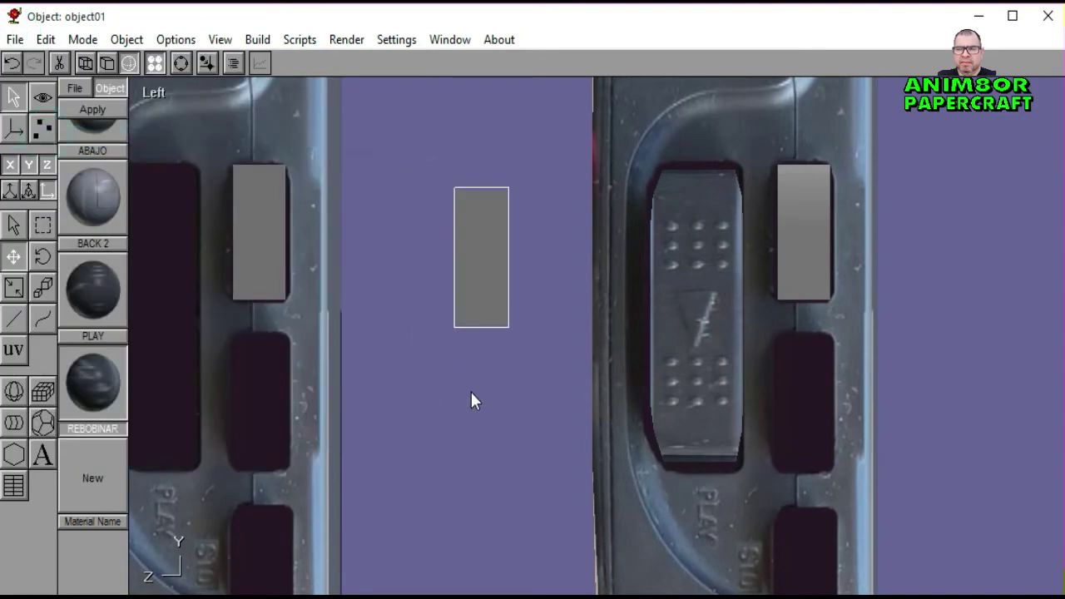
Step: Select all faces of the pasted grey box with edges displayed, and activate UV mapping on them
{"action": "left_click", "coordinate": [42, 127]}
{"action": "left_click", "coordinate": [49, 218]}
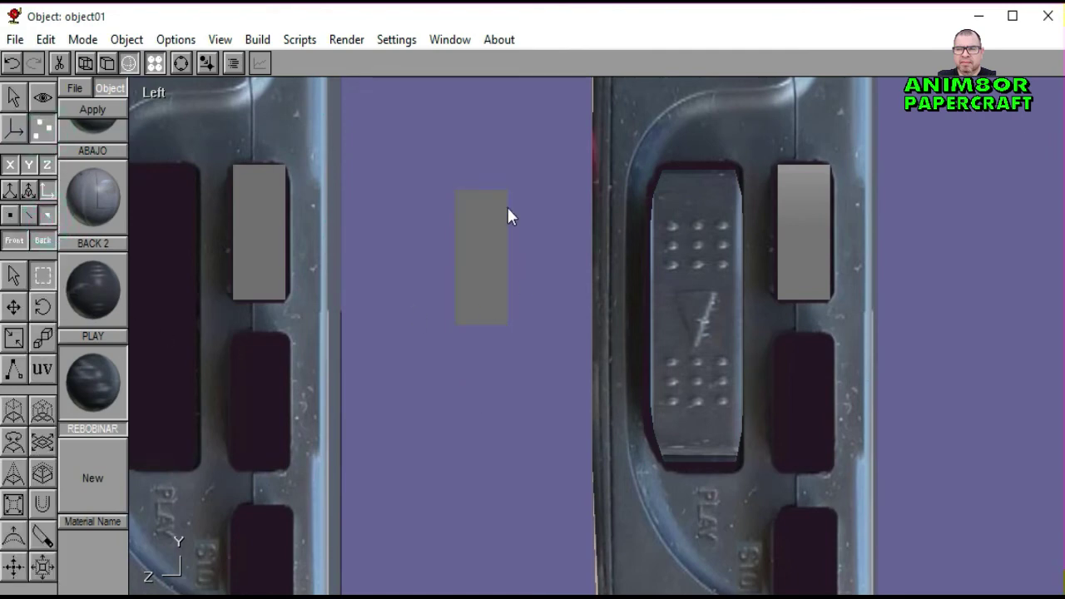
{"action": "left_click", "coordinate": [108, 65]}
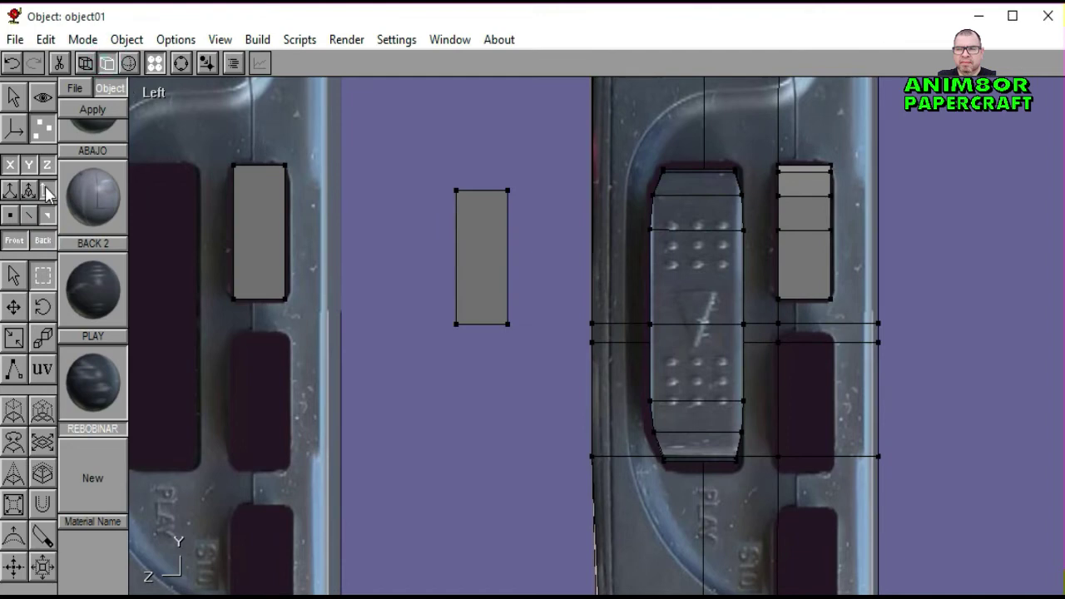
{"action": "left_click_drag", "start_coordinate": [439, 167], "coordinate": [534, 364]}
{"action": "left_click", "coordinate": [86, 448]}
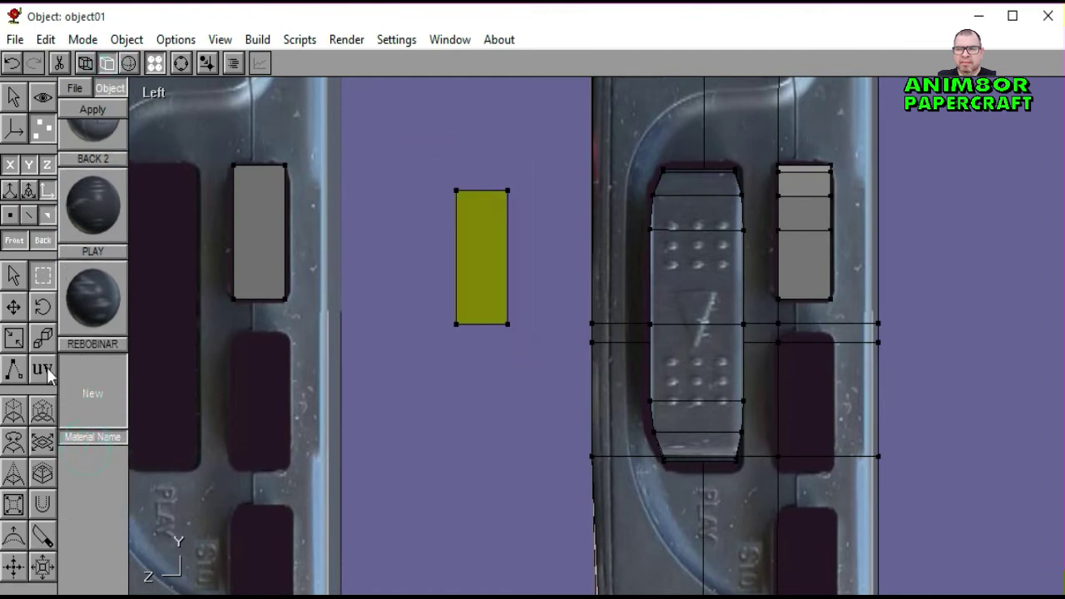
{"action": "left_click", "coordinate": [47, 368]}
Step: Create a new material and load the FAST FORWARD image as its diffuse texture
{"action": "double_click", "coordinate": [86, 385]}
{"action": "left_click", "coordinate": [117, 176]}
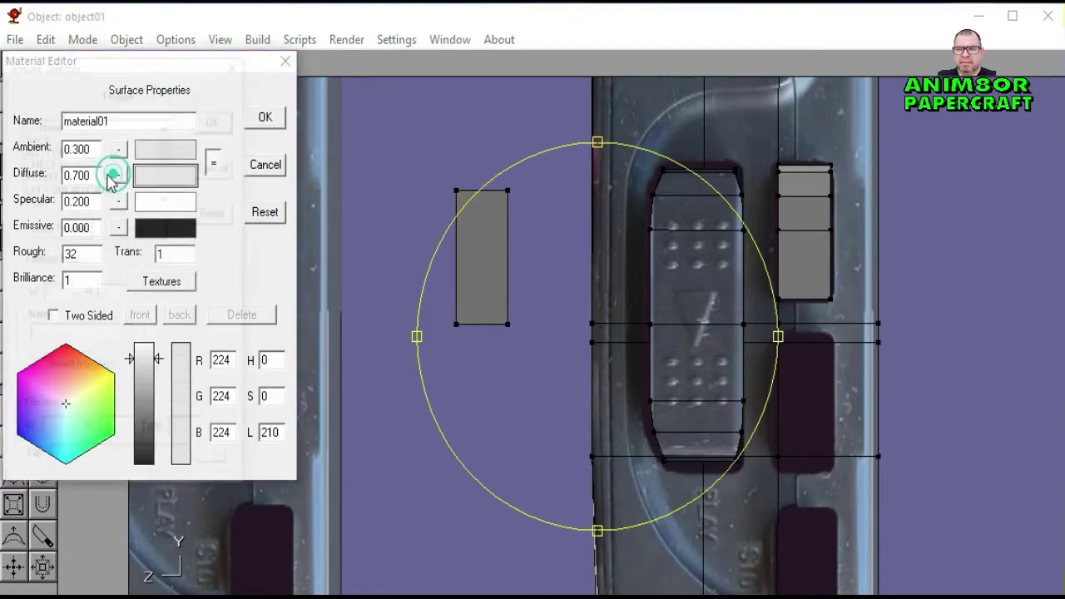
{"action": "left_click", "coordinate": [58, 226]}
{"action": "scroll", "coordinate": [530, 296], "scroll_direction": "down", "scroll_amount": 3}
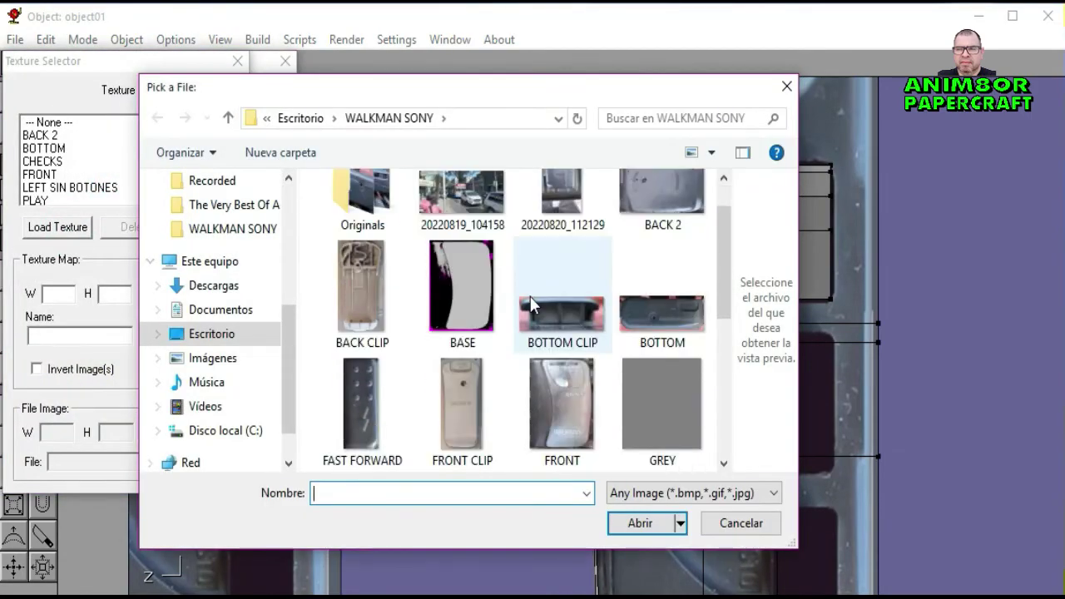
{"action": "left_click", "coordinate": [373, 301]}
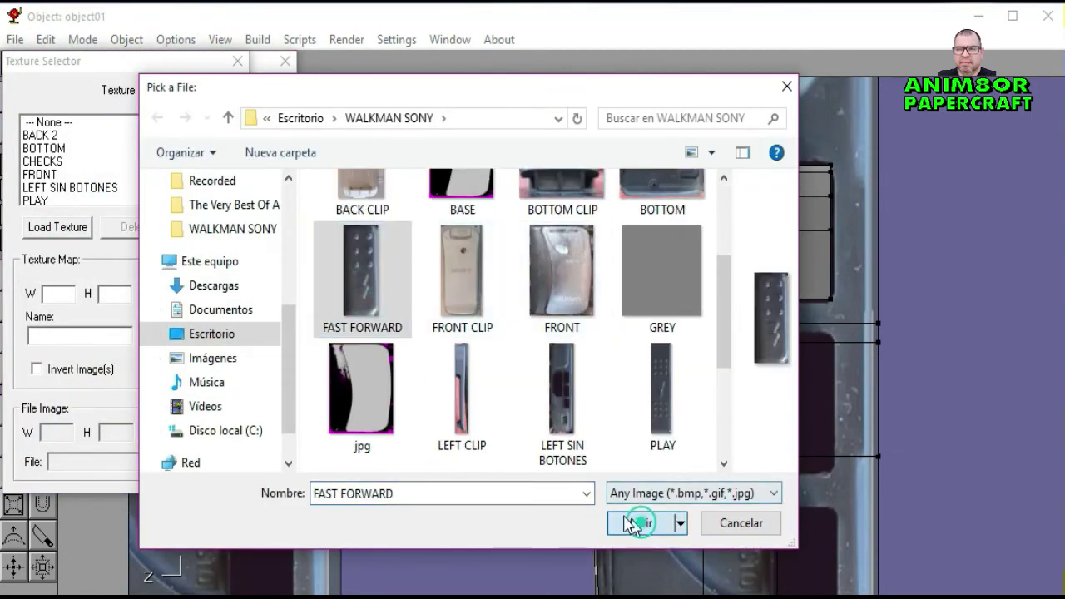
{"action": "left_click", "coordinate": [640, 523]}
{"action": "left_click", "coordinate": [75, 176]}
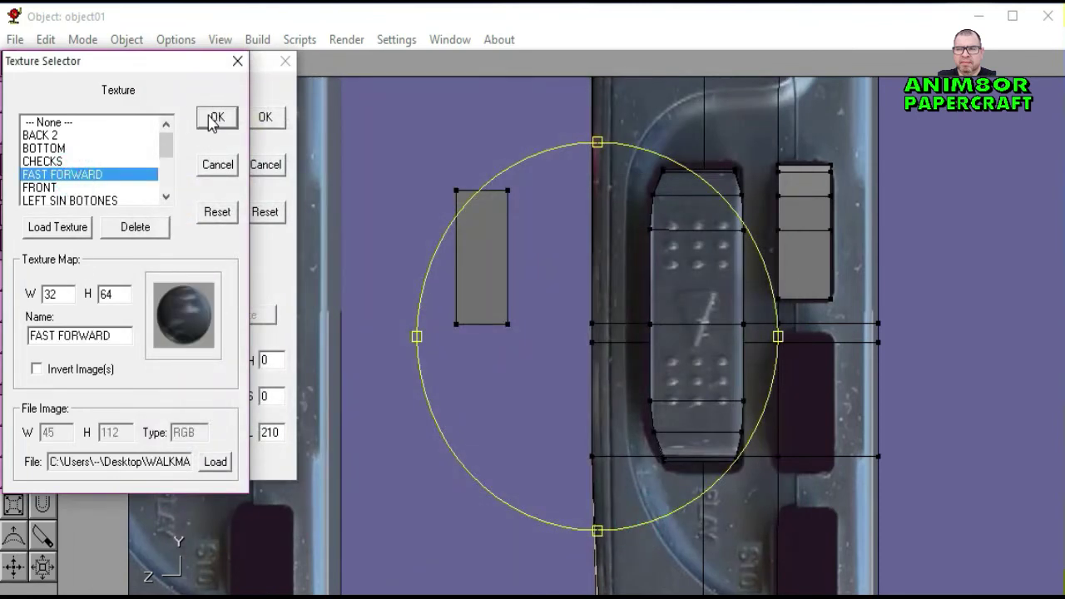
{"action": "left_click", "coordinate": [215, 116]}
Step: Name the material AVANZAR, apply it to the pasted box, and deselect the faces
{"action": "double_click", "coordinate": [140, 122]}
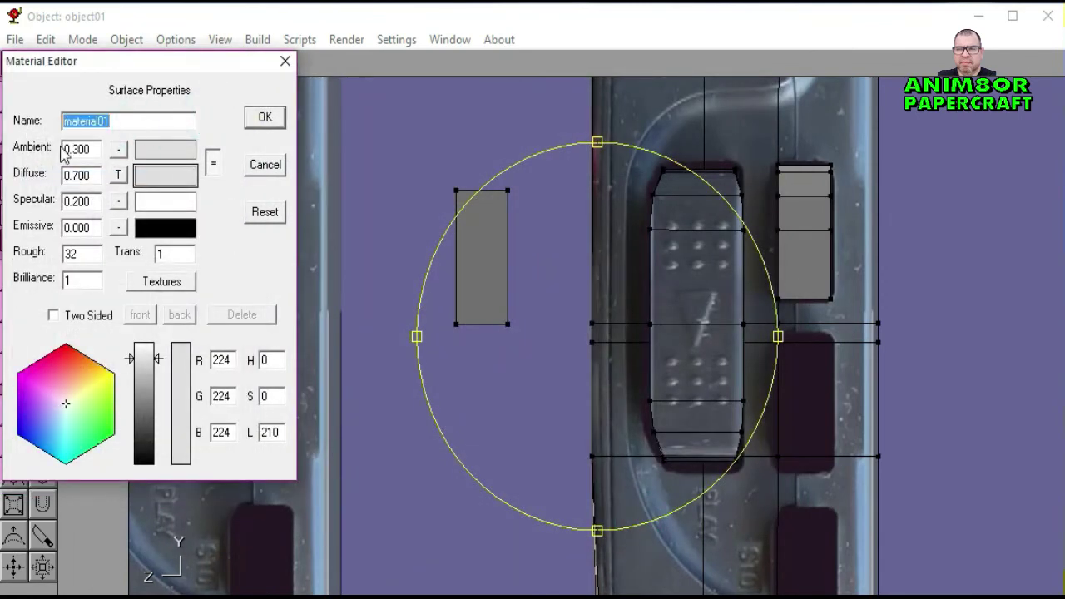
{"action": "type", "text": "AVANZAR"}
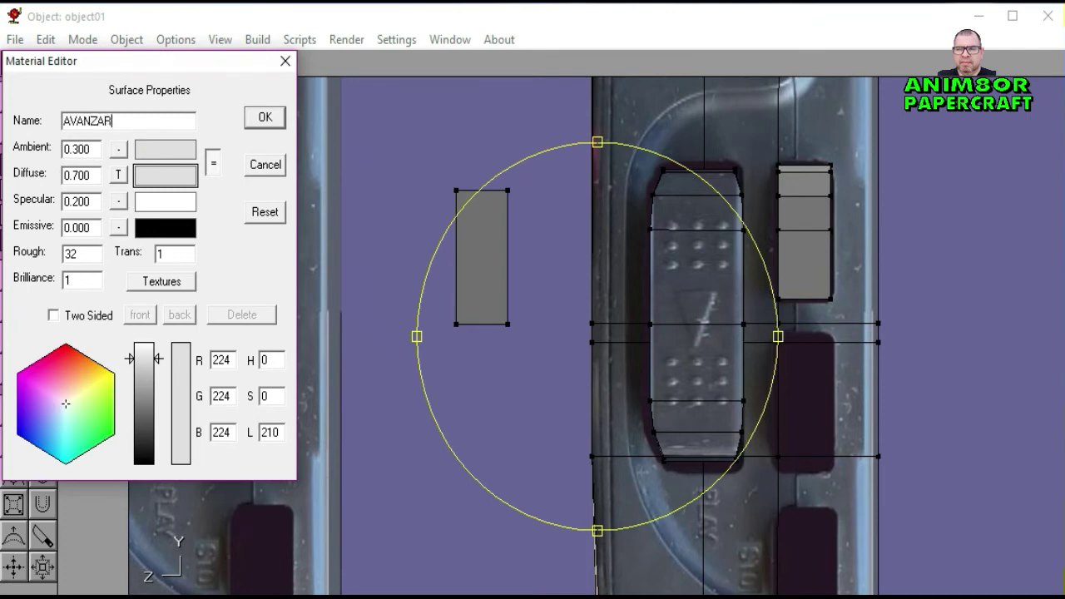
{"action": "left_click", "coordinate": [264, 117]}
{"action": "left_click", "coordinate": [93, 110]}
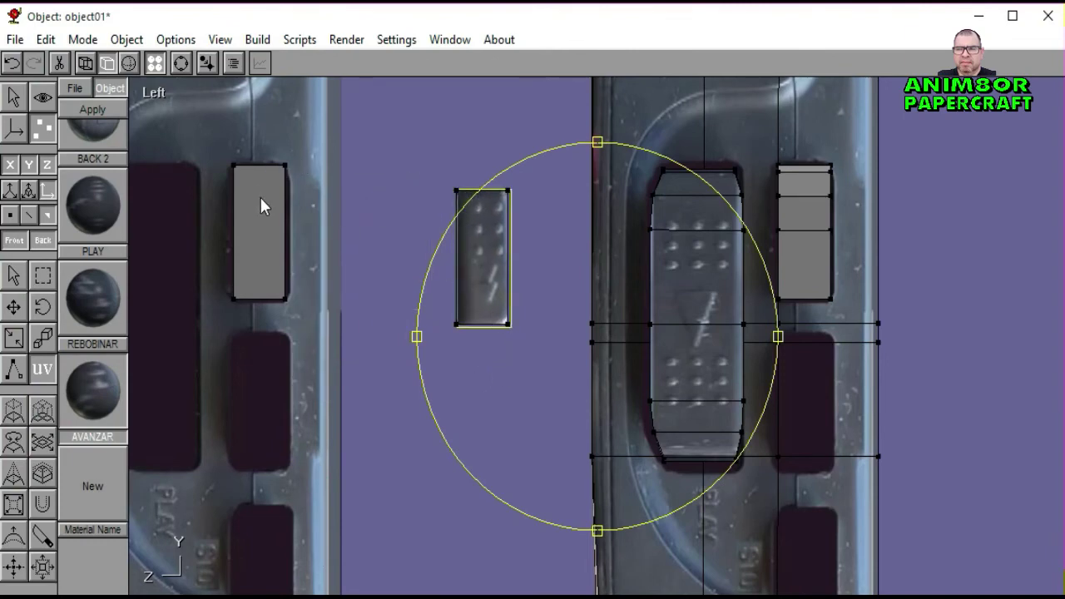
{"action": "left_click", "coordinate": [98, 112]}
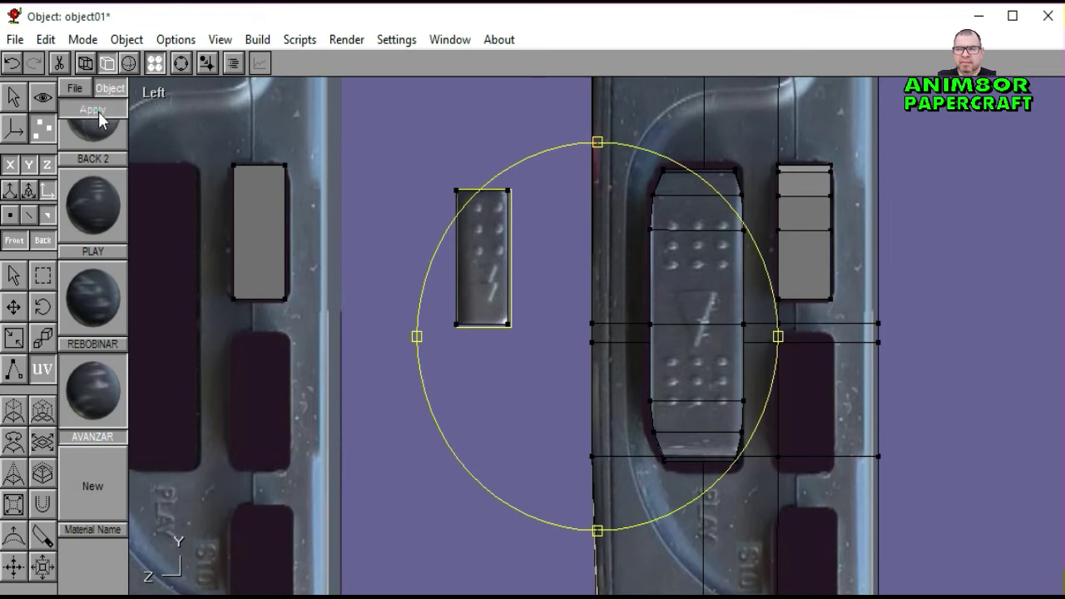
{"action": "left_click", "coordinate": [13, 276]}
{"action": "left_click", "coordinate": [395, 368]}
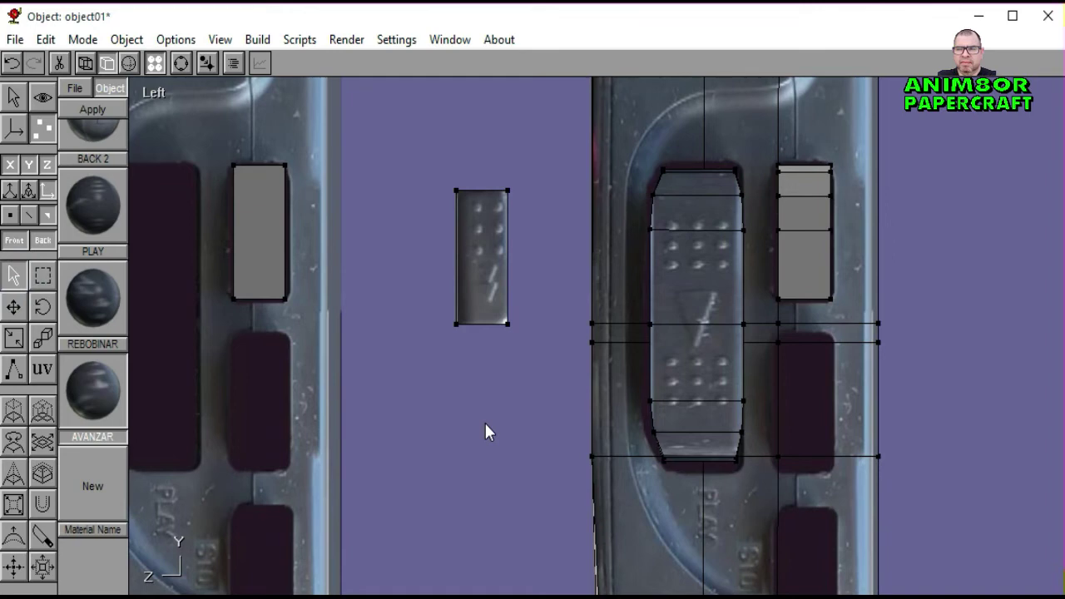
Step: Reapply AVANZAR to the box's visible side face and fit the texture to extend slightly past the face's left and lower edges
{"action": "left_click", "coordinate": [472, 273]}
{"action": "left_click", "coordinate": [50, 366]}
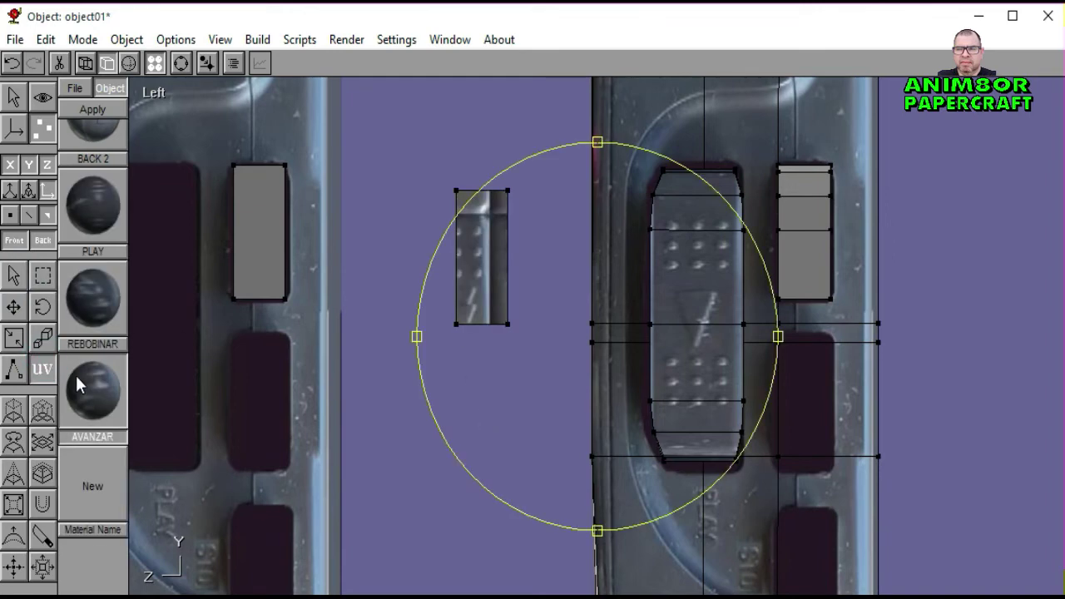
{"action": "left_click", "coordinate": [93, 109]}
{"action": "left_click_drag", "start_coordinate": [499, 327], "coordinate": [522, 310]}
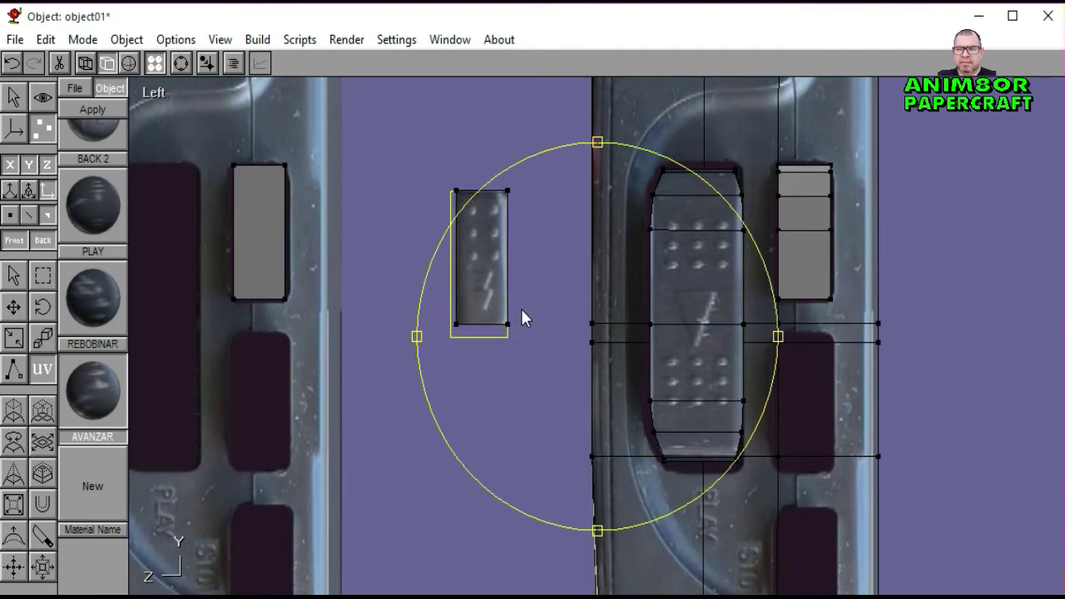
{"action": "left_click", "coordinate": [93, 109]}
{"action": "left_click", "coordinate": [14, 275]}
{"action": "left_click", "coordinate": [488, 449]}
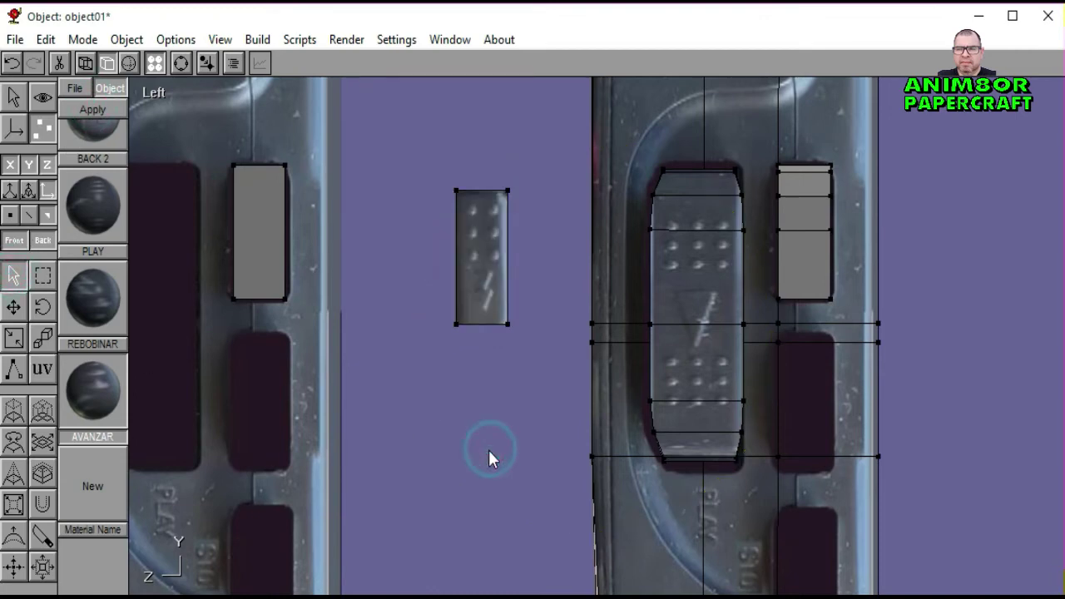
Step: Move the AVANZAR-textured box in the Front view to the Walkman's button side, near the top of the large button
{"action": "left_click", "coordinate": [16, 126]}
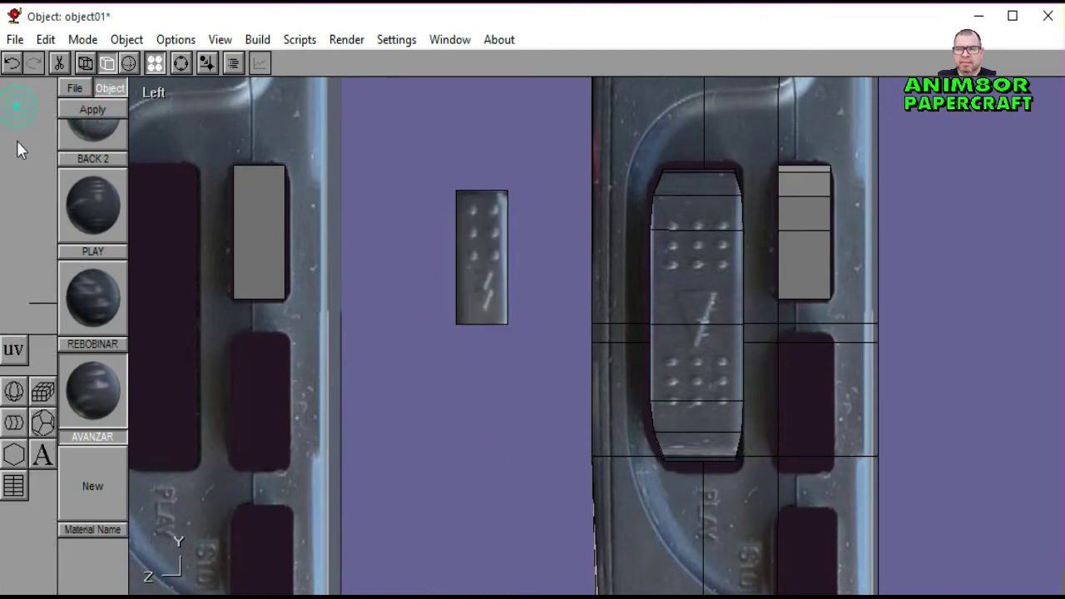
{"action": "left_click", "coordinate": [470, 298]}
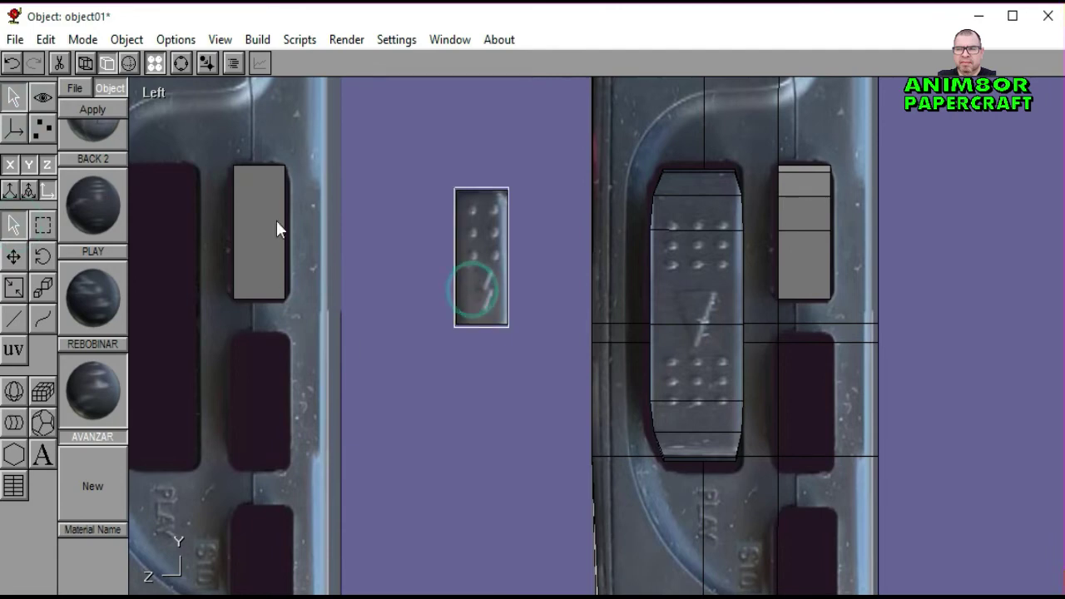
{"action": "left_click", "coordinate": [157, 91]}
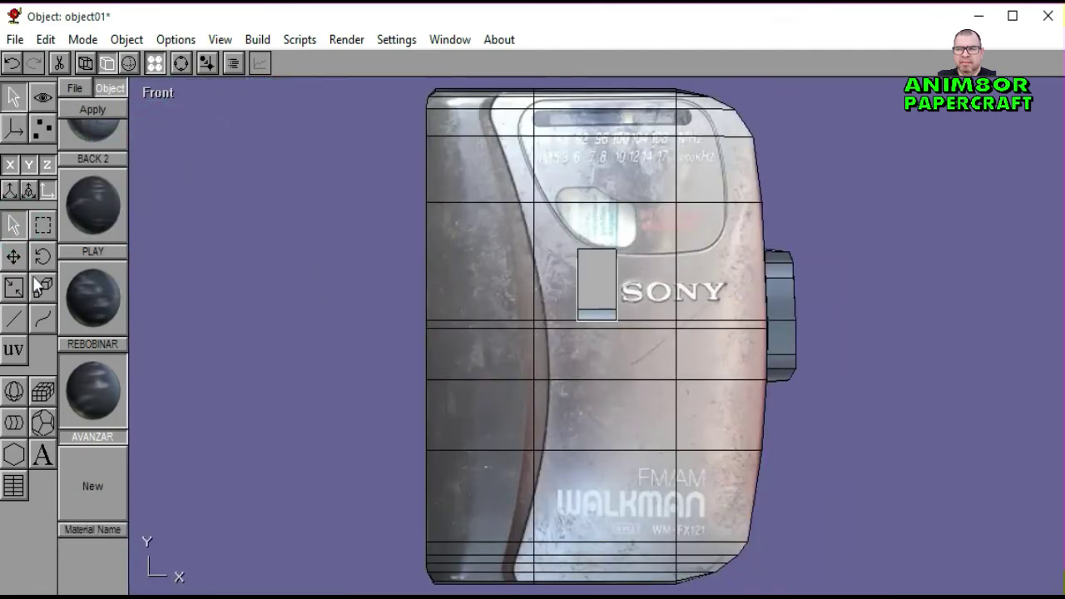
{"action": "left_click", "coordinate": [13, 258]}
{"action": "left_click_drag", "start_coordinate": [221, 344], "coordinate": [423, 334]}
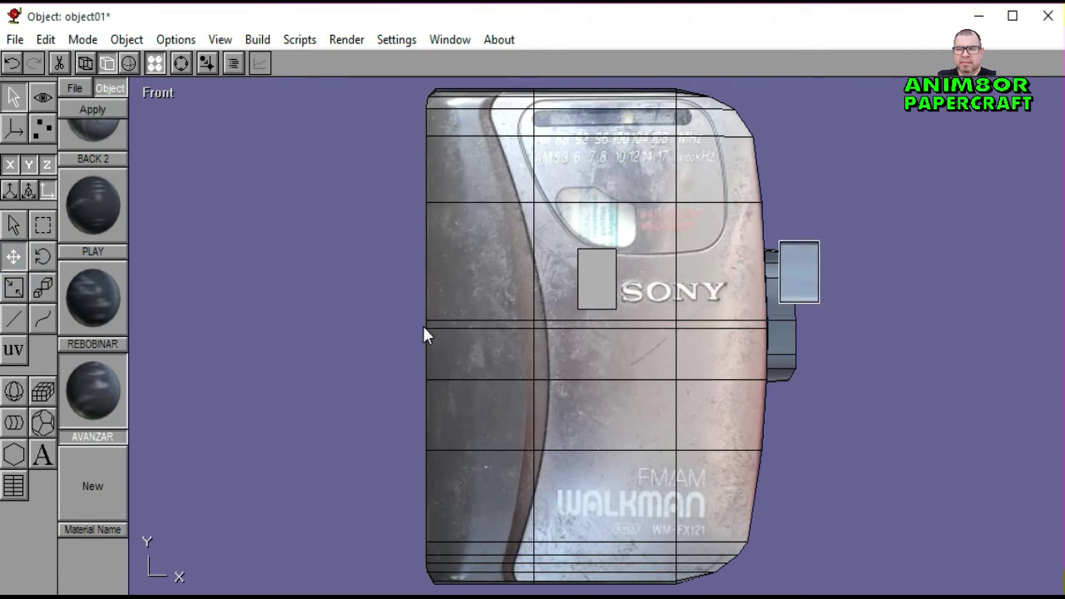
Step: In the Left view, move the AVANZAR-textured box onto the dark button slot directly below the upper small button, then deselect it
{"action": "left_click", "coordinate": [166, 102]}
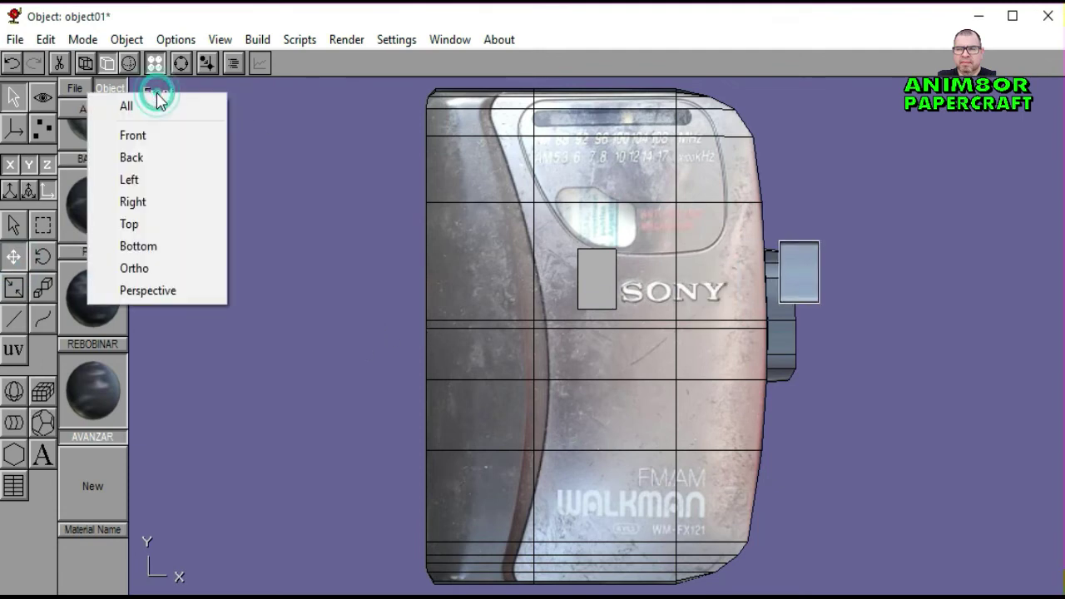
{"action": "left_click", "coordinate": [159, 179]}
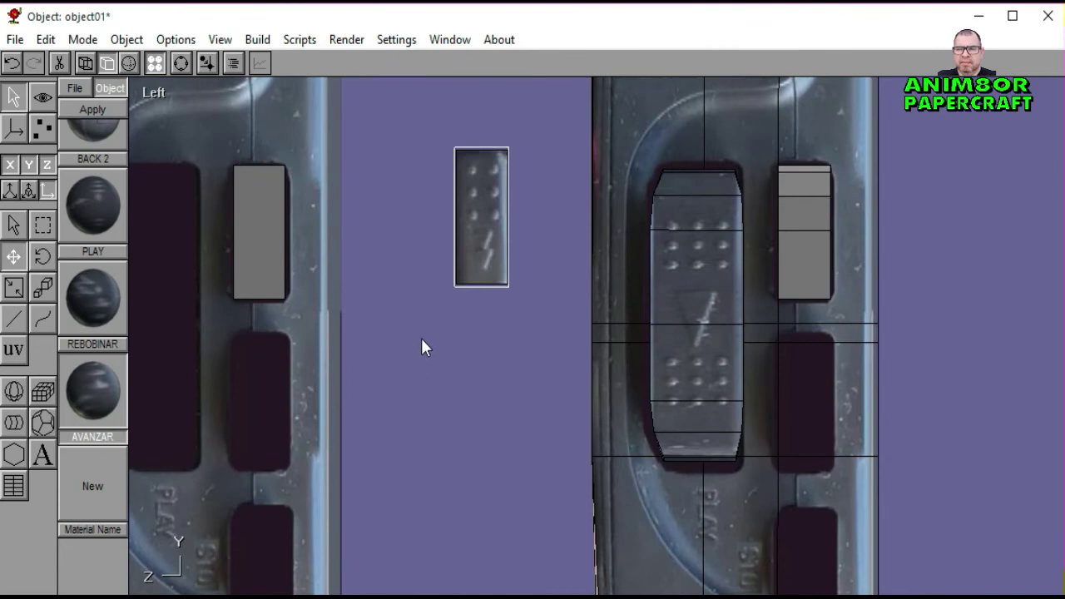
{"action": "left_click_drag", "start_coordinate": [421, 338], "coordinate": [580, 391]}
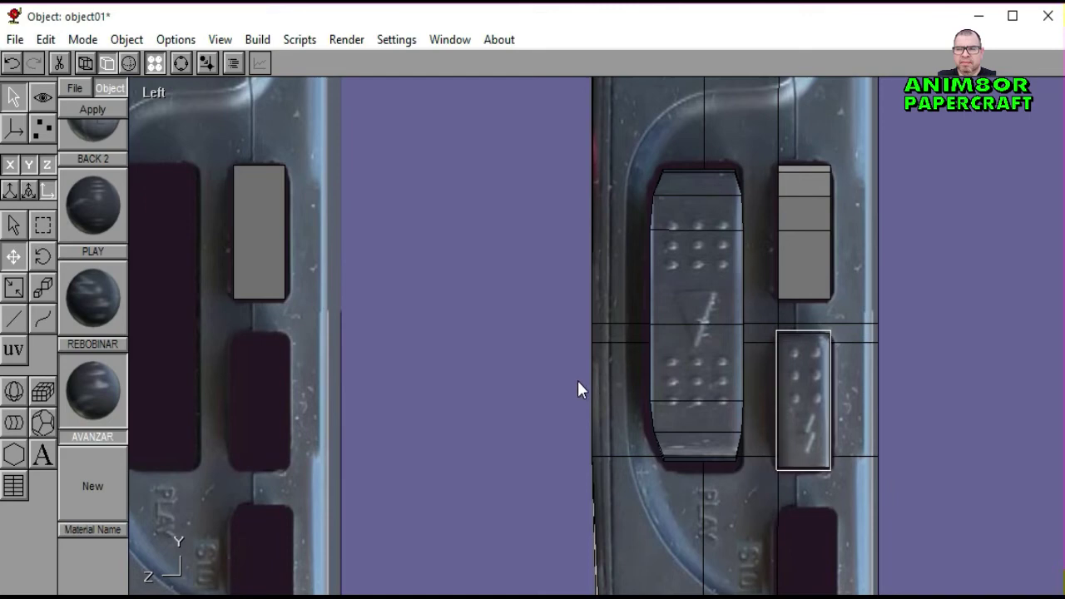
{"action": "left_click_drag", "start_coordinate": [581, 382], "coordinate": [580, 382]}
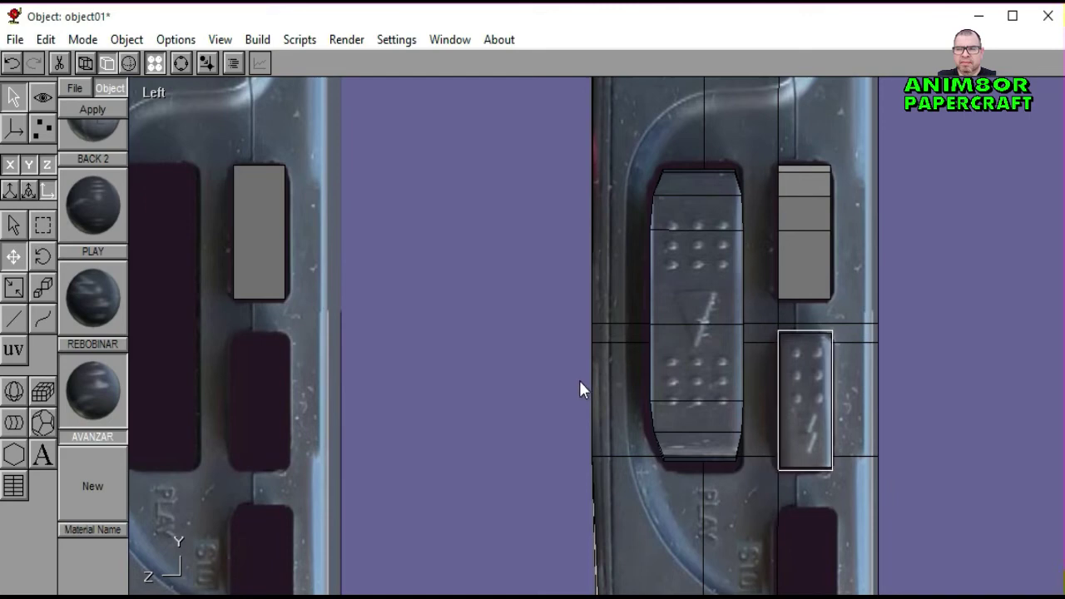
{"action": "left_click", "coordinate": [14, 225]}
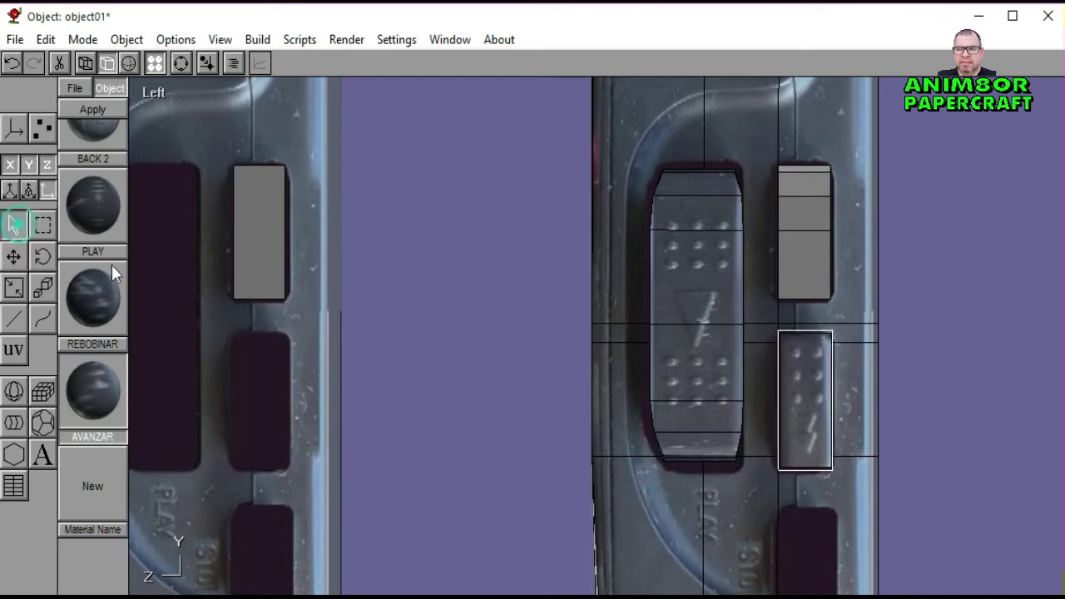
{"action": "left_click", "coordinate": [409, 303]}
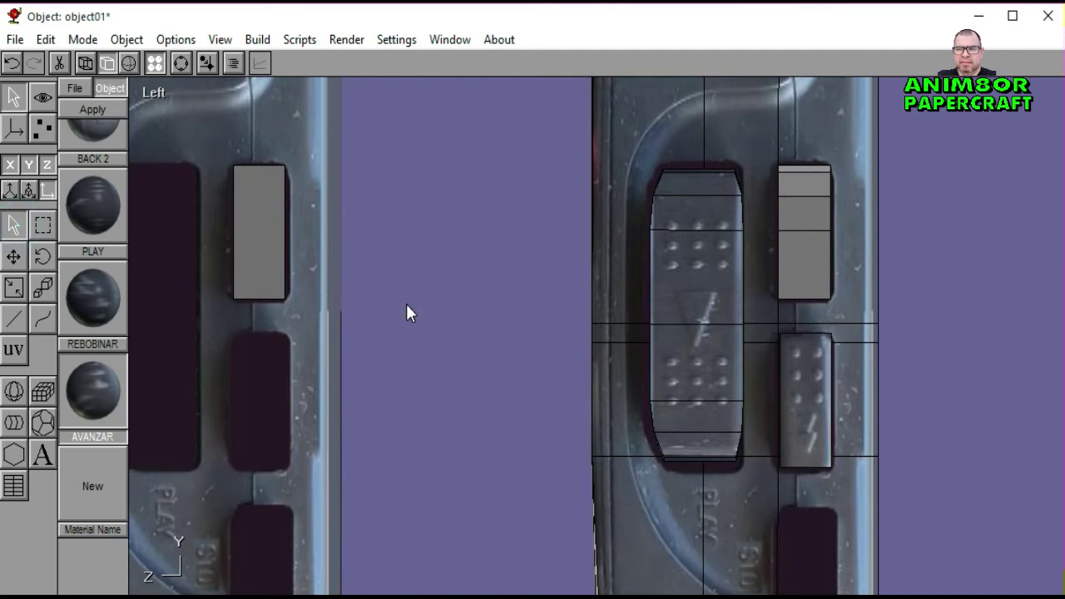
Step: In the Back view, move the AVANZAR box along the X axis only, outward until it clears the large button's profile
{"action": "left_click", "coordinate": [155, 91]}
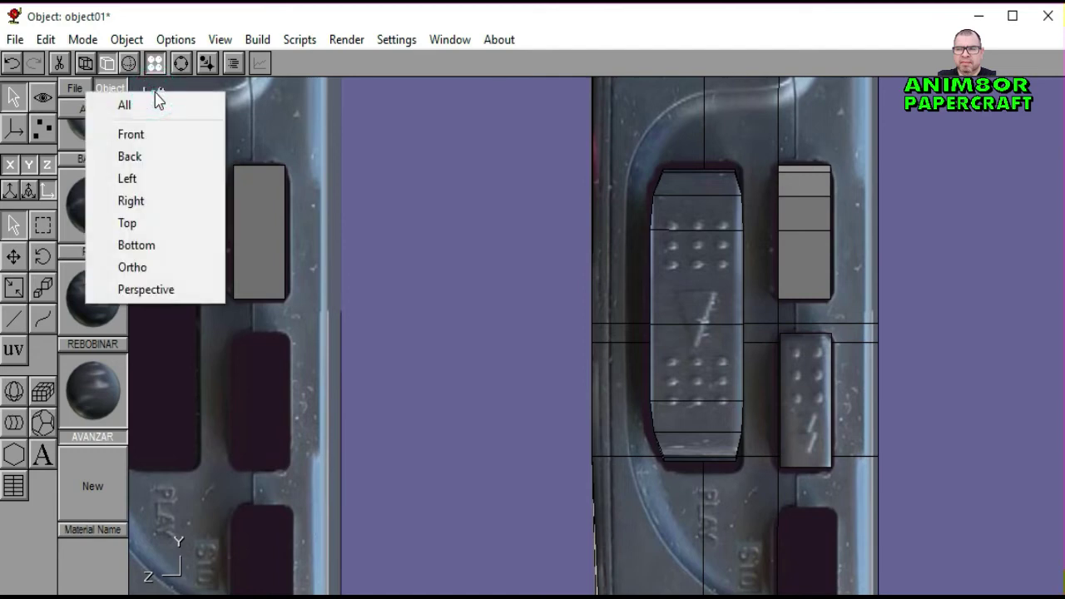
{"action": "left_click", "coordinate": [146, 163]}
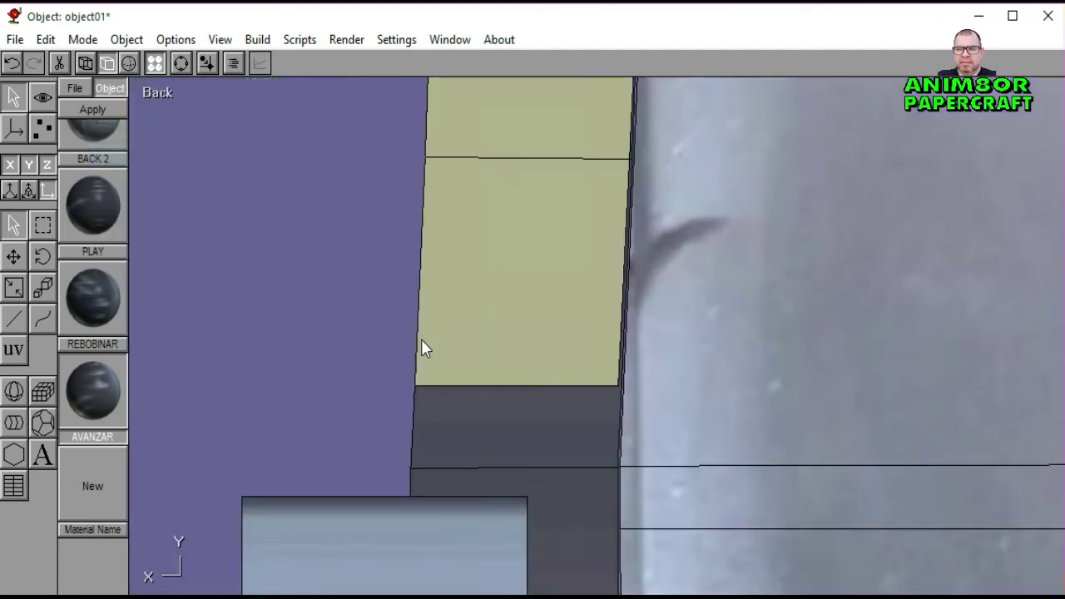
{"action": "left_click", "coordinate": [179, 66]}
{"action": "left_click_drag", "start_coordinate": [523, 407], "coordinate": [564, 338]}
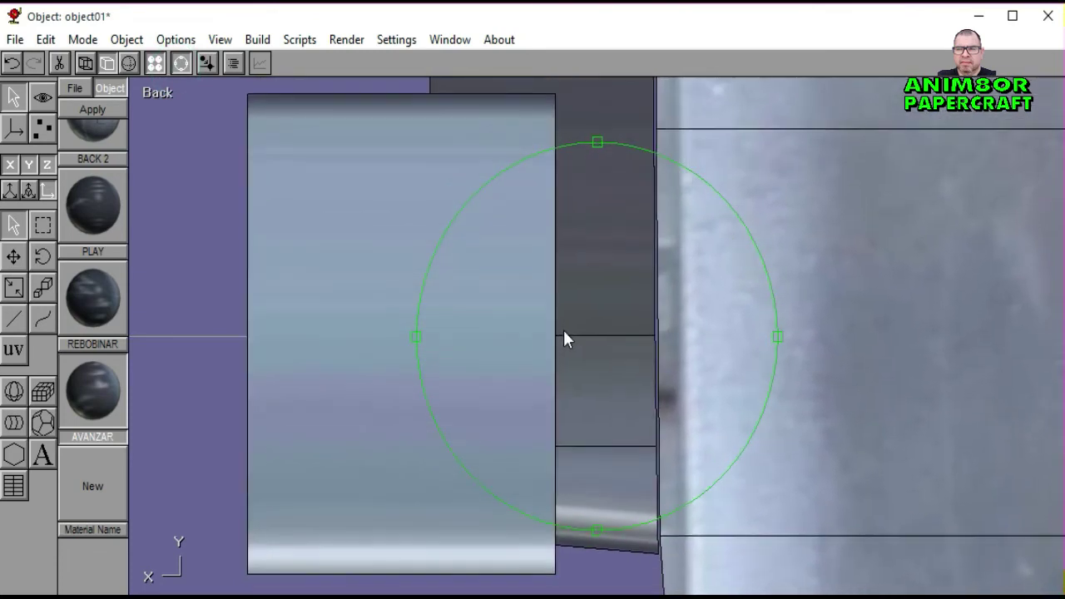
{"action": "left_click", "coordinate": [180, 64]}
{"action": "left_click", "coordinate": [374, 337]}
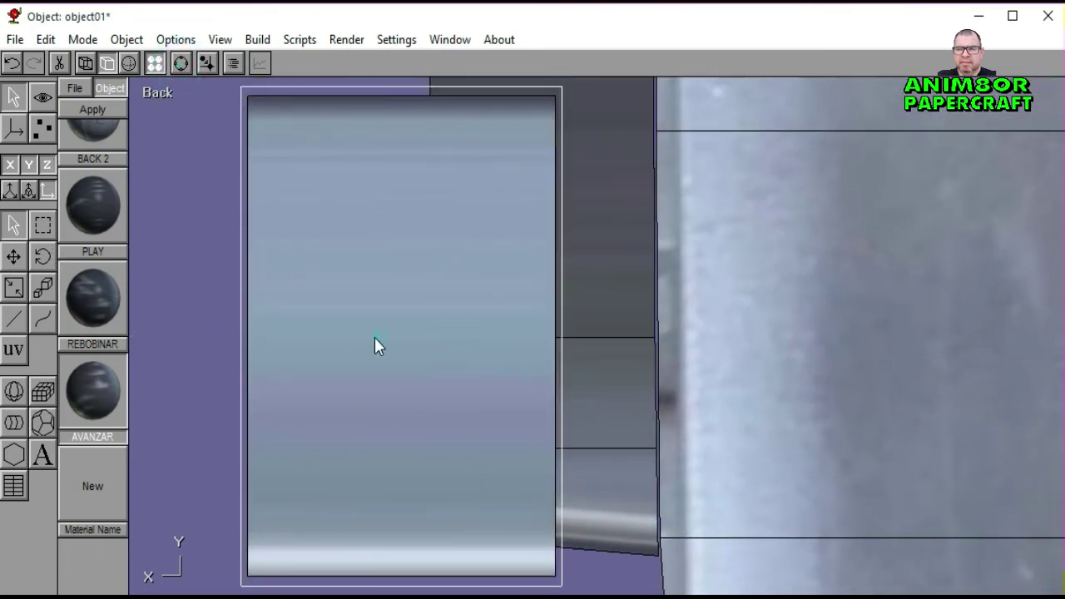
{"action": "left_click", "coordinate": [14, 256]}
{"action": "left_click", "coordinate": [10, 164]}
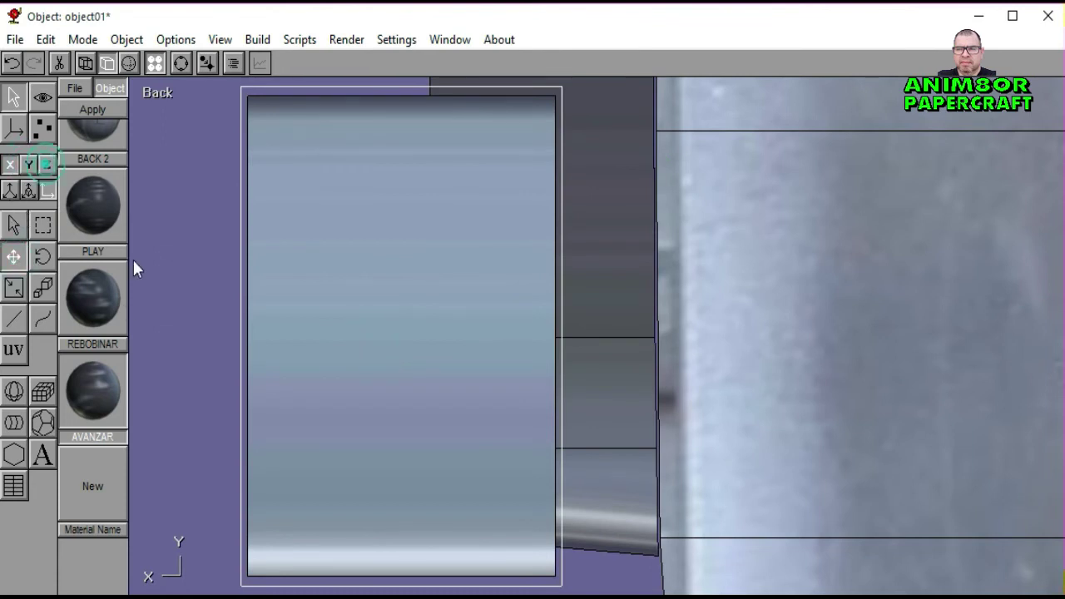
{"action": "left_click_drag", "start_coordinate": [184, 315], "coordinate": [233, 322]}
{"action": "left_click_drag", "start_coordinate": [496, 350], "coordinate": [353, 346]}
{"action": "left_click_drag", "start_coordinate": [418, 345], "coordinate": [367, 343]}
Step: Cut the AVANZAR box horizontally with the knife at two heights, aligned with the large button's two lower horizontal edges
{"action": "left_click", "coordinate": [180, 64]}
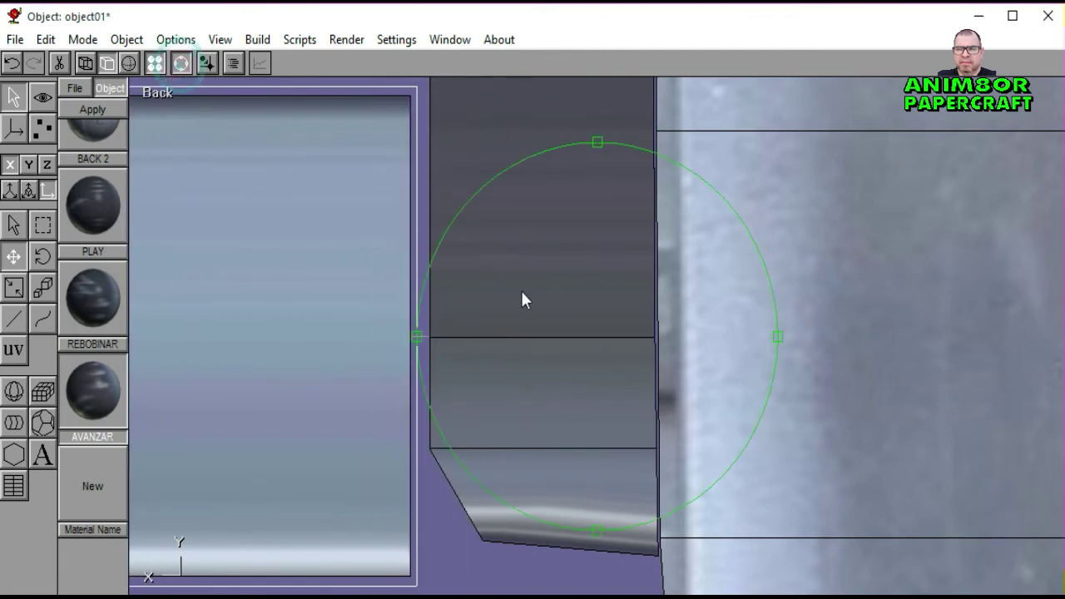
{"action": "scroll", "coordinate": [521, 290], "scroll_direction": "down", "scroll_amount": 3}
{"action": "left_click", "coordinate": [182, 65]}
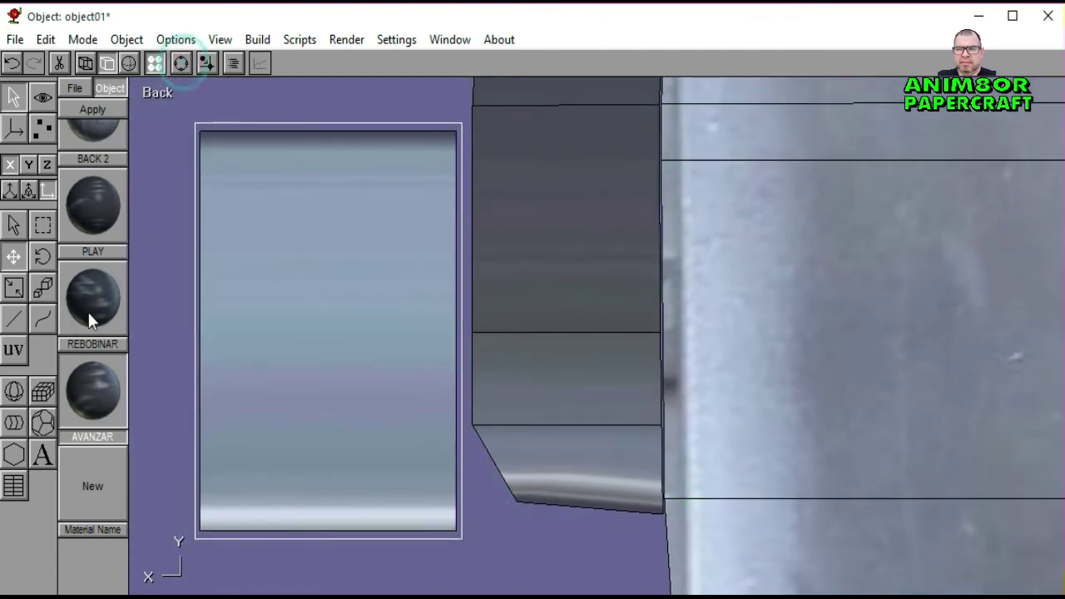
{"action": "left_click", "coordinate": [44, 127]}
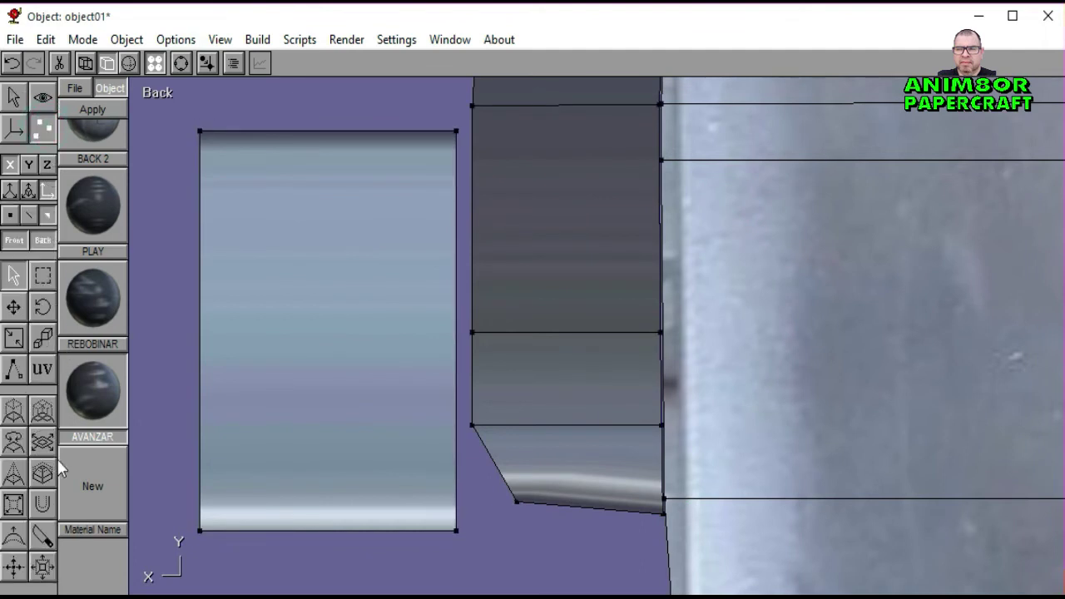
{"action": "left_click", "coordinate": [43, 539]}
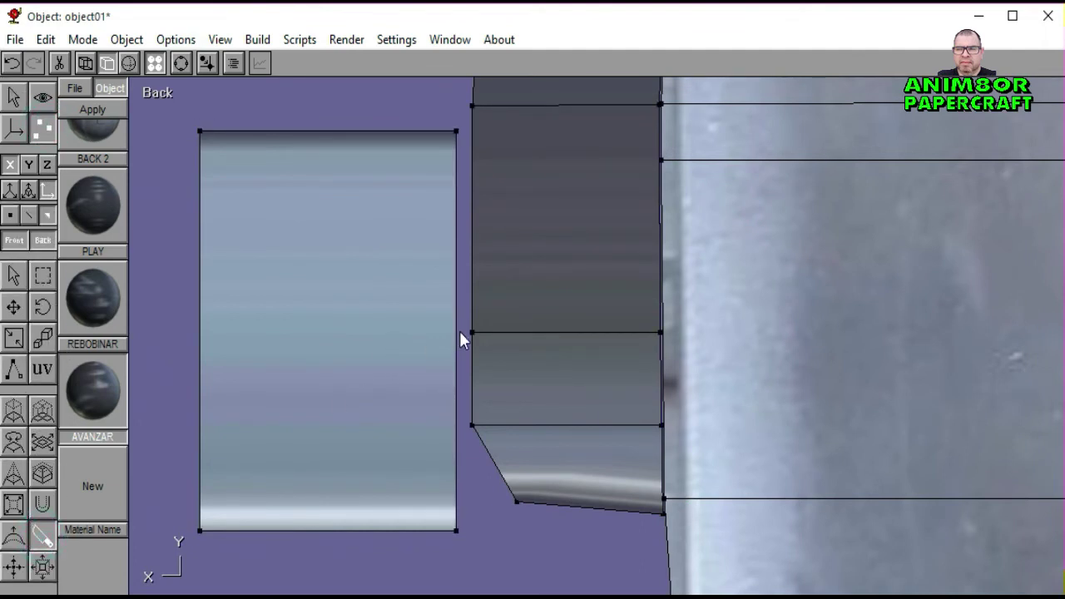
{"action": "left_click_drag", "start_coordinate": [462, 334], "coordinate": [186, 331]}
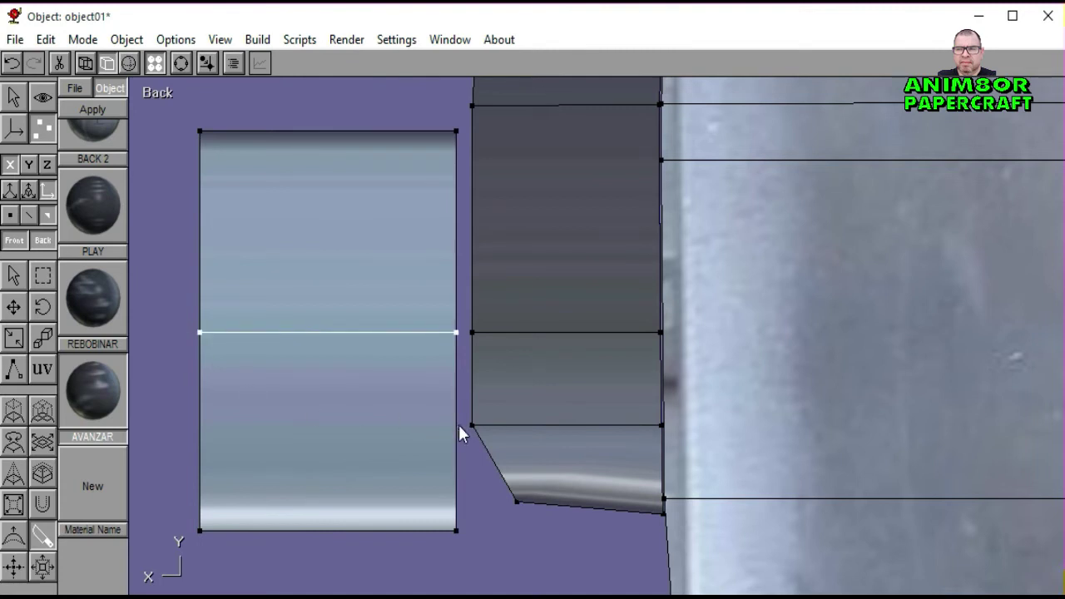
{"action": "left_click_drag", "start_coordinate": [459, 424], "coordinate": [188, 424]}
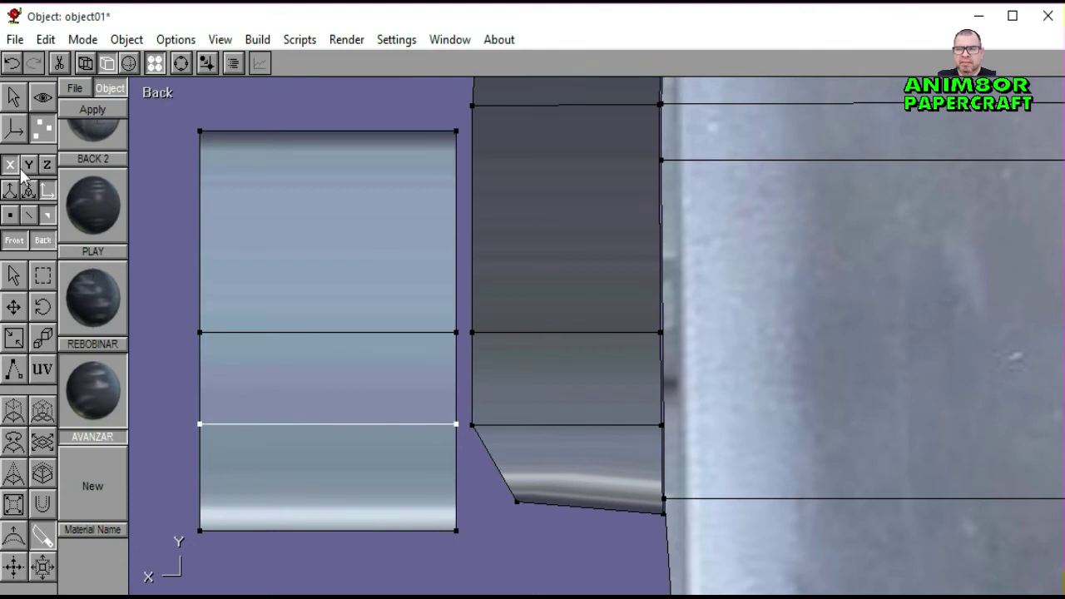
Step: Move the cut AVANZAR box back along the X axis until its inner edge meets the Walkman's side
{"action": "left_click", "coordinate": [17, 99]}
{"action": "left_click", "coordinate": [15, 226]}
{"action": "left_click", "coordinate": [288, 347]}
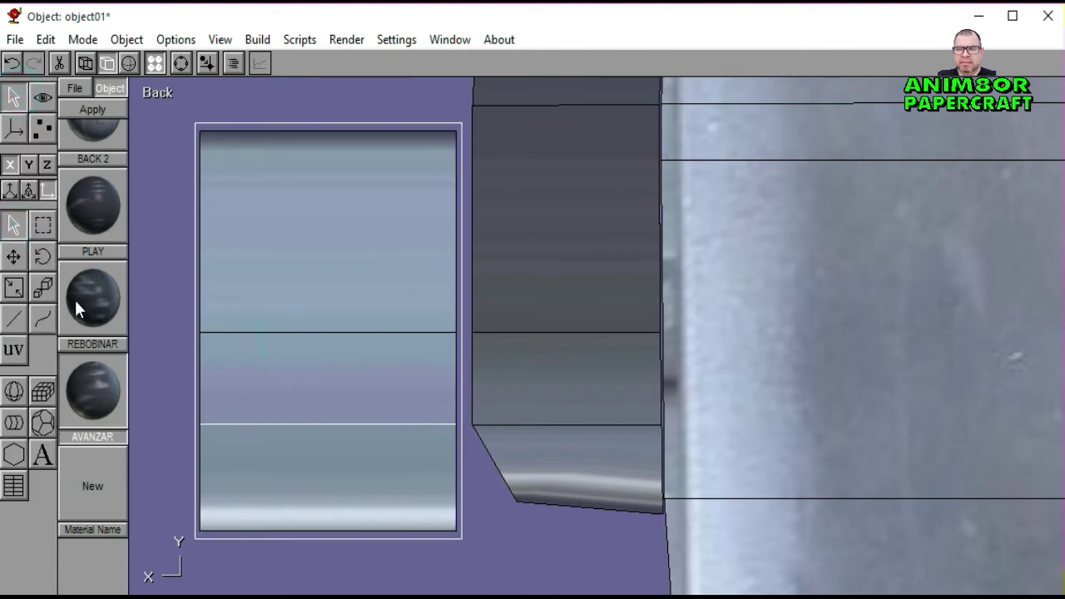
{"action": "left_click", "coordinate": [13, 257]}
{"action": "left_click_drag", "start_coordinate": [171, 462], "coordinate": [372, 461]}
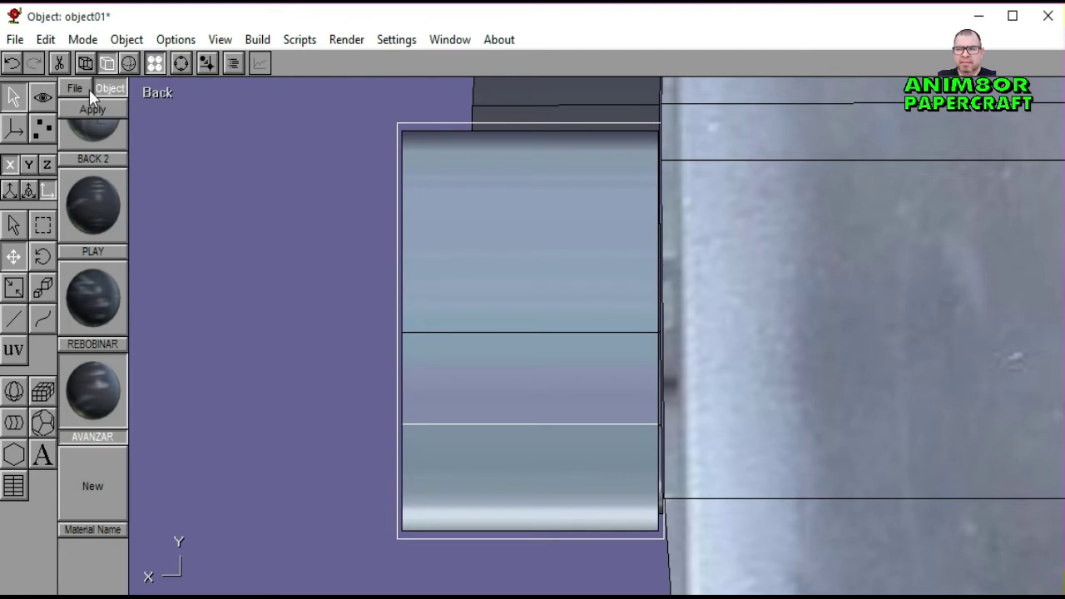
Step: In wireframe point editing, nudge the box's inner-edge points at the top and first cut onto the Walkman's side edge
{"action": "left_click", "coordinate": [181, 63]}
{"action": "scroll", "coordinate": [580, 374], "scroll_direction": "up", "scroll_amount": 4}
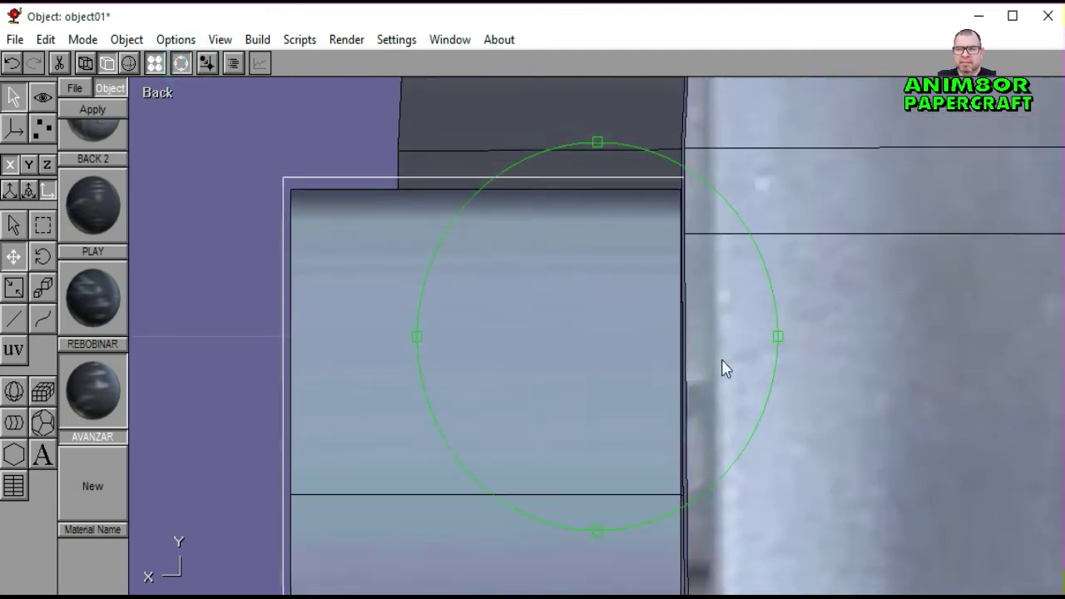
{"action": "left_click", "coordinate": [181, 63]}
{"action": "left_click", "coordinate": [42, 128]}
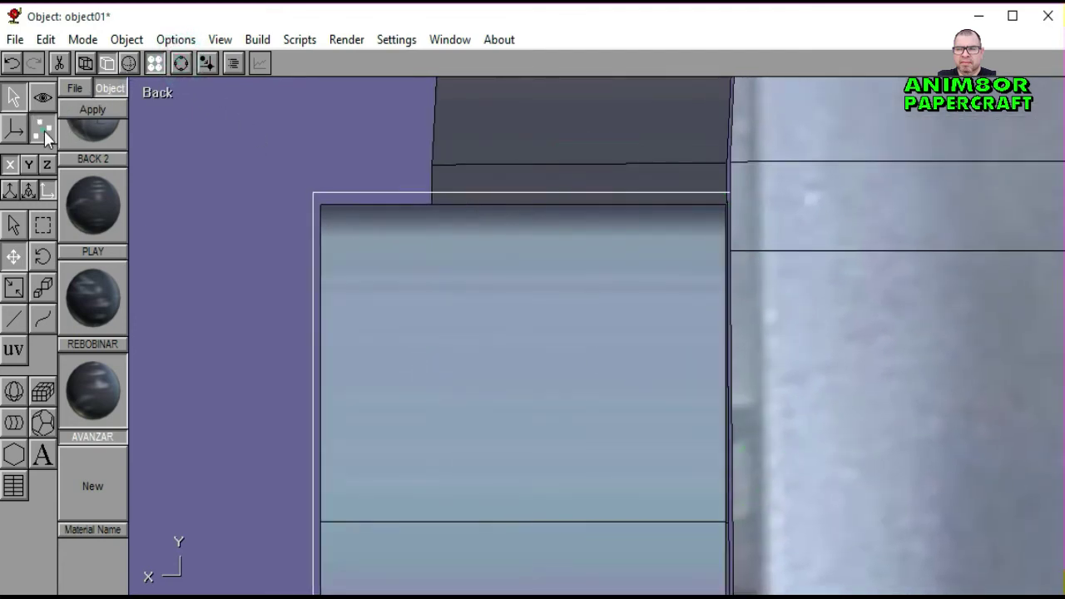
{"action": "left_click", "coordinate": [44, 276]}
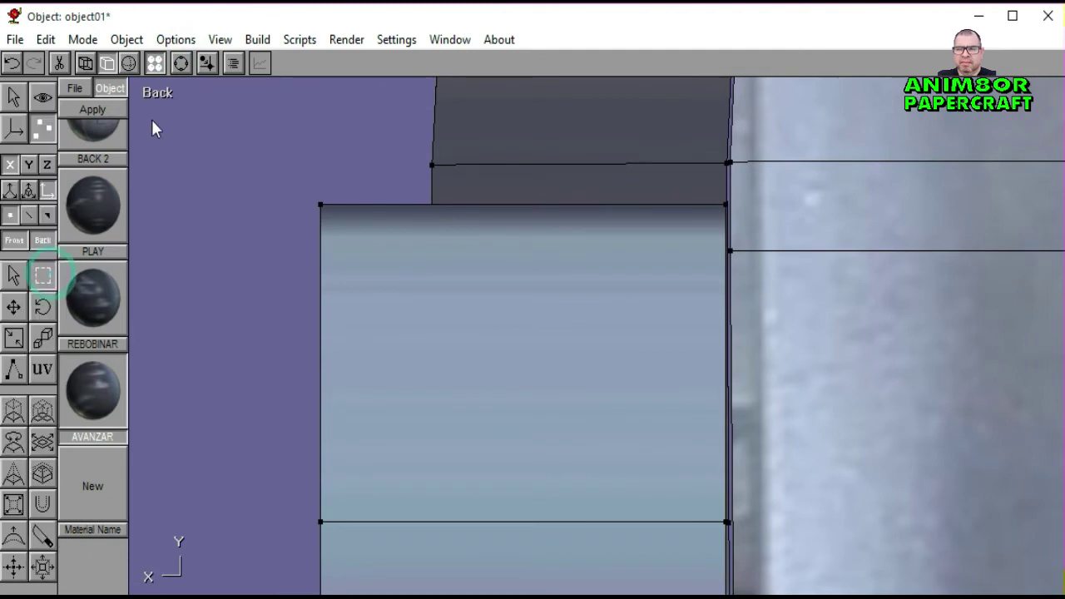
{"action": "left_click", "coordinate": [87, 65]}
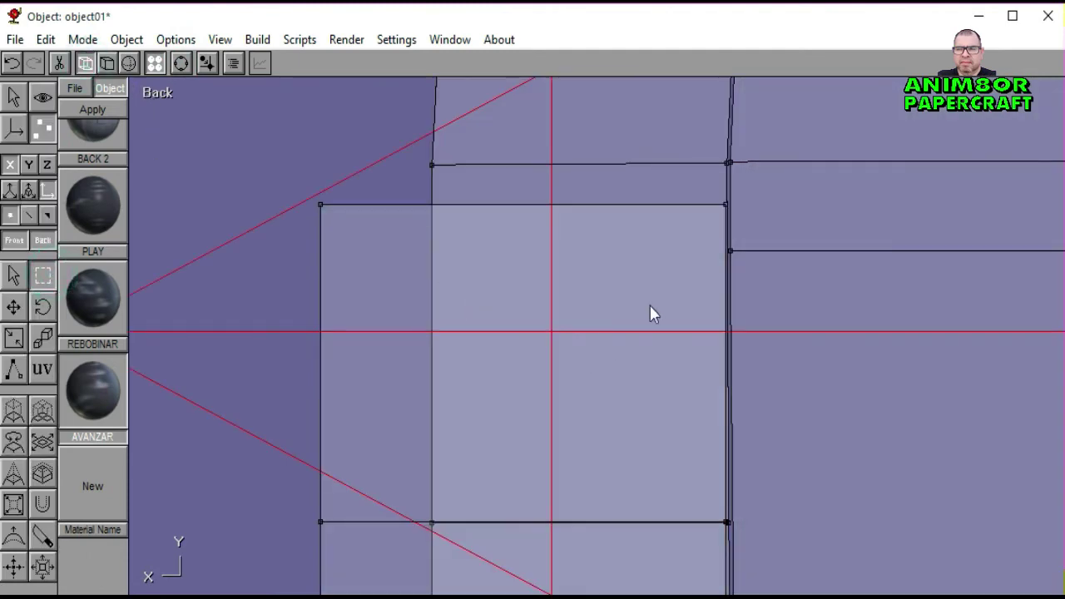
{"action": "left_click_drag", "start_coordinate": [704, 194], "coordinate": [727, 218]}
{"action": "key", "text": "Right"}
{"action": "left_click", "coordinate": [702, 501]}
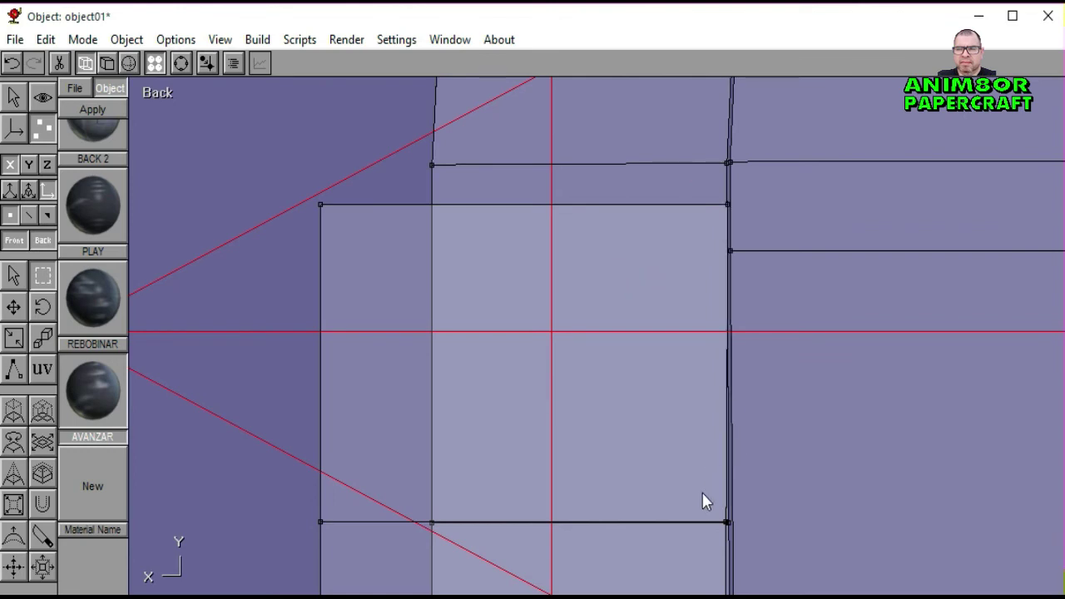
{"action": "left_click_drag", "start_coordinate": [703, 501], "coordinate": [730, 533]}
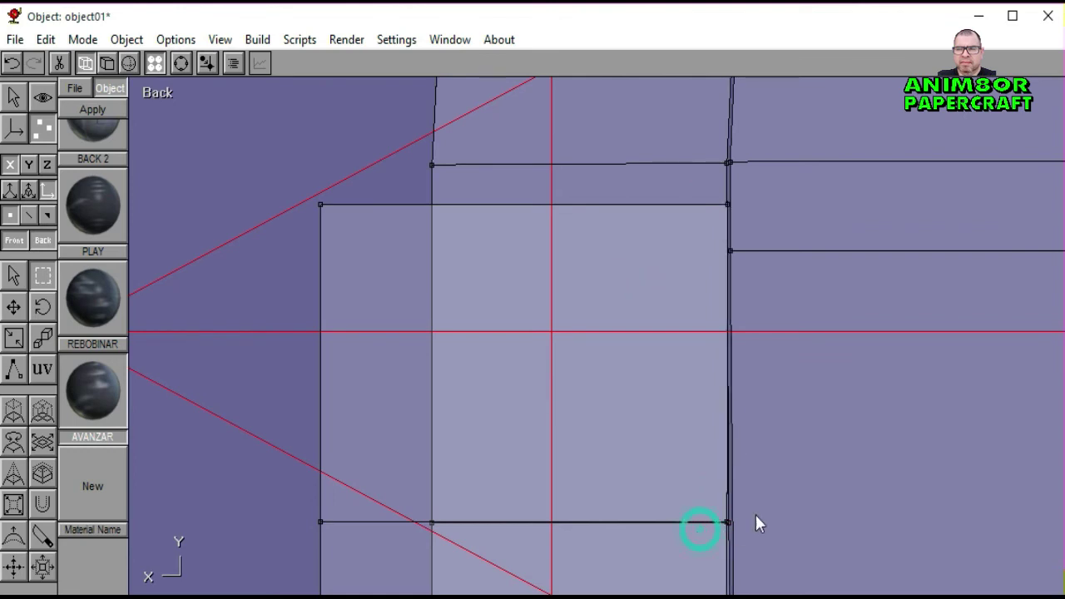
Step: Shift the box's outer points at the top and first cut inward to line up with the large button's outer edge
{"action": "left_click", "coordinate": [181, 64]}
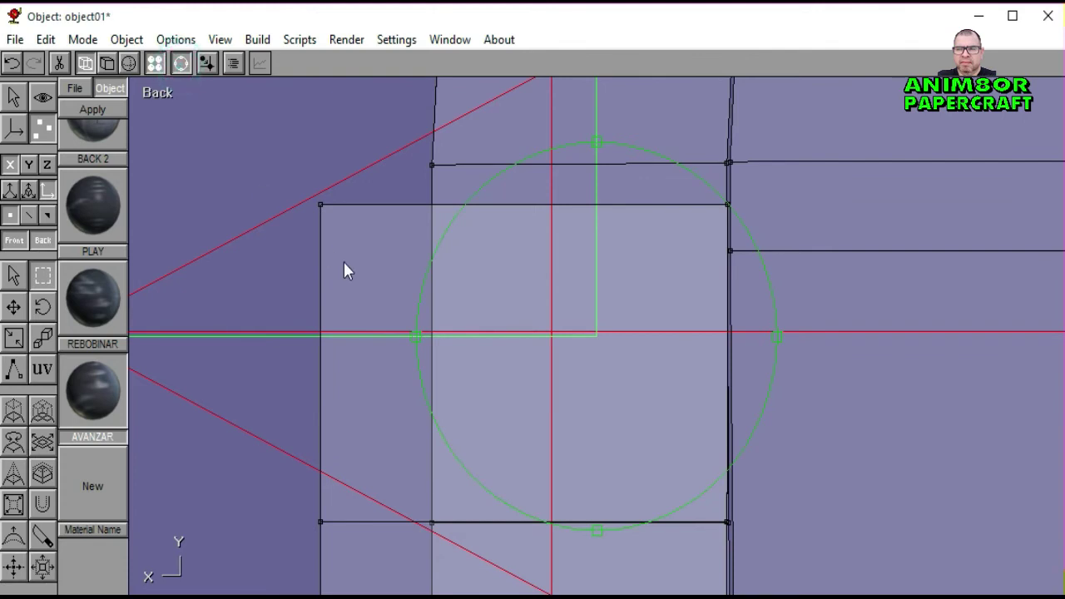
{"action": "left_click", "coordinate": [185, 64]}
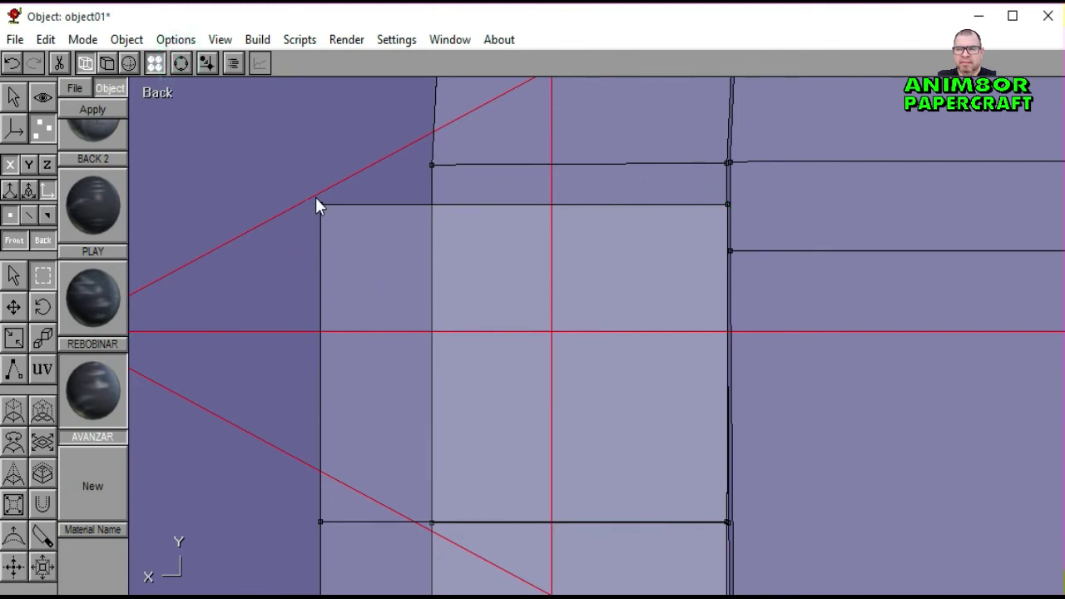
{"action": "left_click_drag", "start_coordinate": [316, 200], "coordinate": [351, 248]}
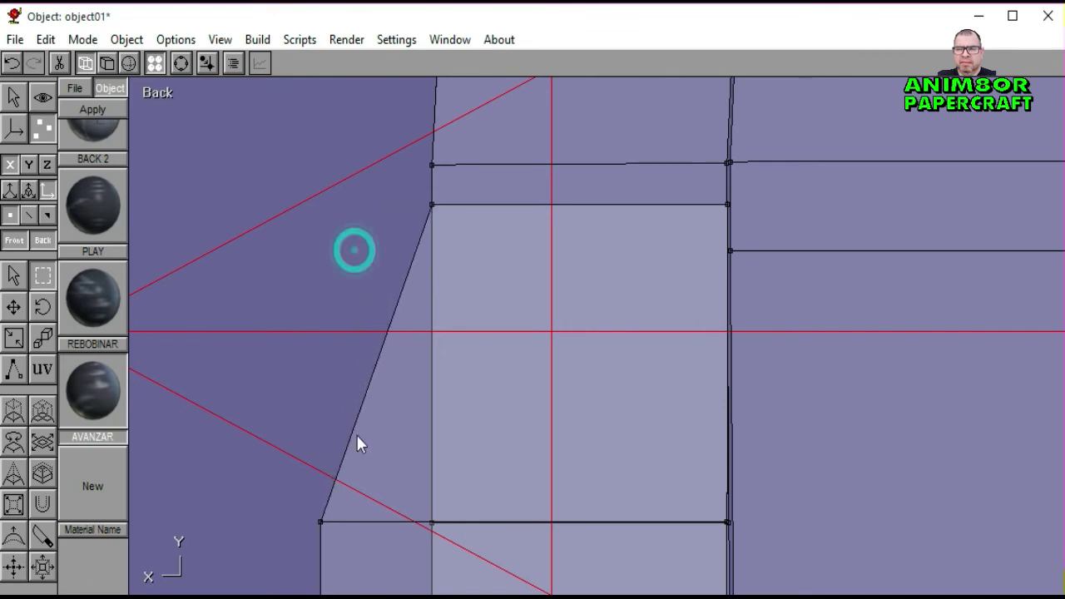
{"action": "left_click", "coordinate": [310, 514]}
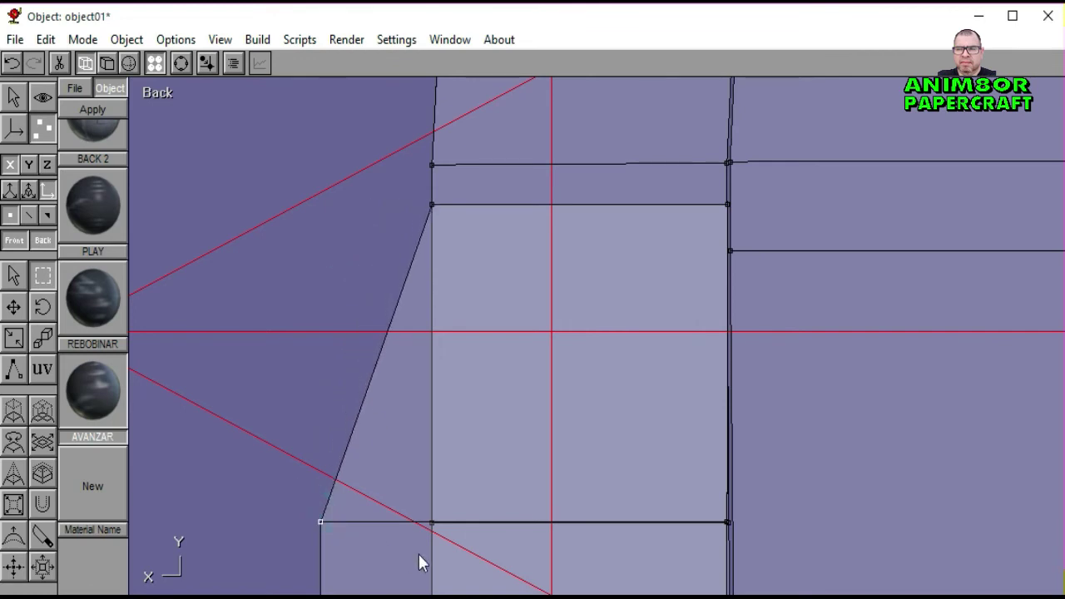
{"action": "left_click_drag", "start_coordinate": [255, 527], "coordinate": [255, 525]}
{"action": "left_click", "coordinate": [344, 478]}
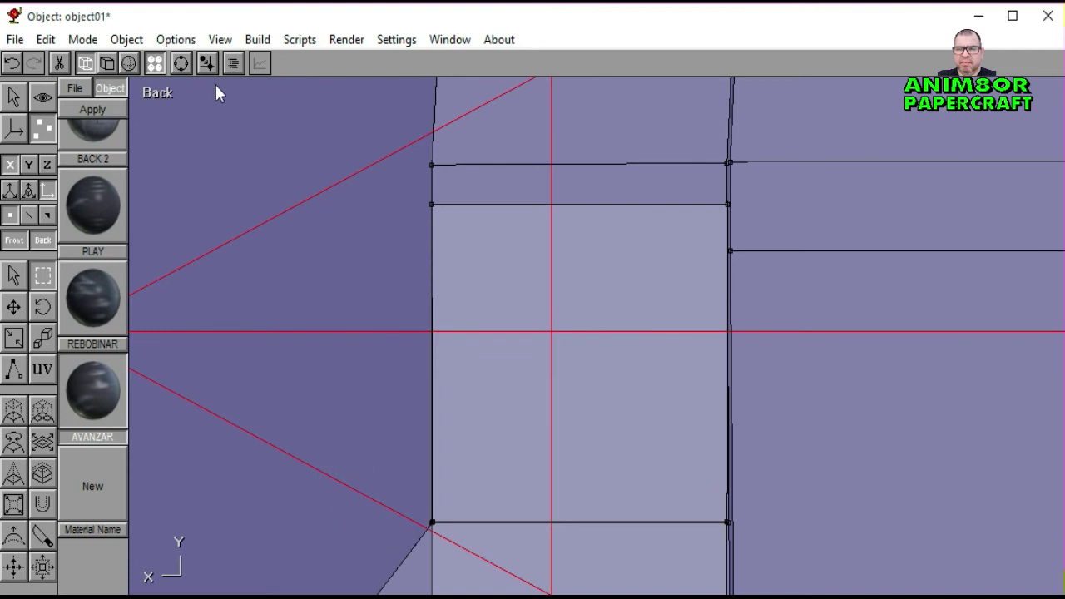
Step: Shift the box's outer points at the second cut and bottom edge inward to the large button's outer edge
{"action": "left_click", "coordinate": [182, 63]}
{"action": "mouse_move", "coordinate": [577, 341]}
{"action": "left_mouse_down"}
{"action": "mouse_move", "coordinate": [594, 373]}
{"action": "mouse_move", "coordinate": [564, 335]}
{"action": "left_mouse_up"}
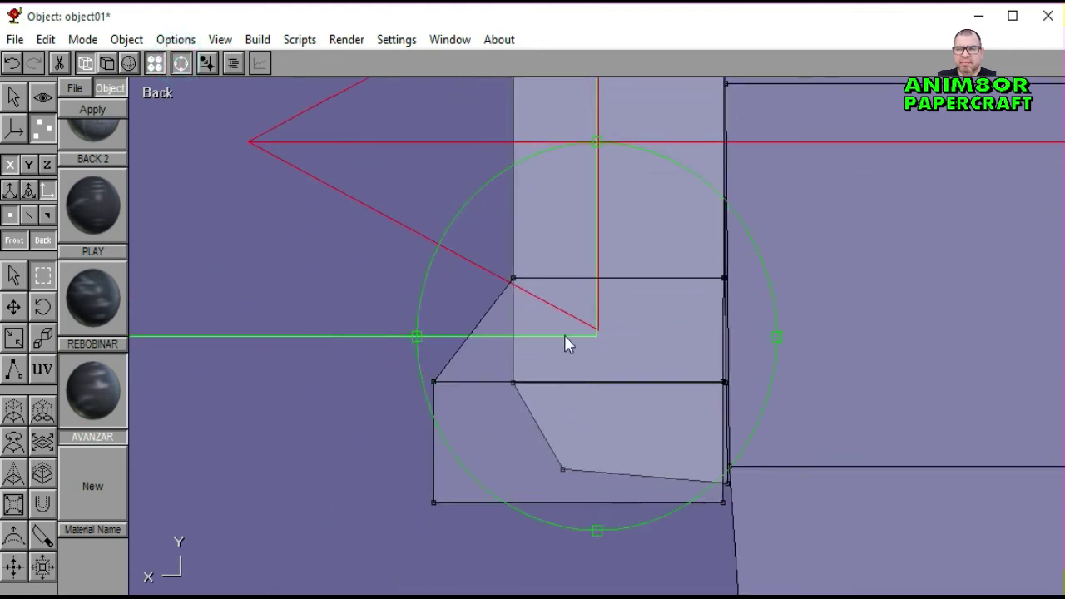
{"action": "left_click", "coordinate": [181, 63]}
{"action": "left_click_drag", "start_coordinate": [394, 357], "coordinate": [452, 537]}
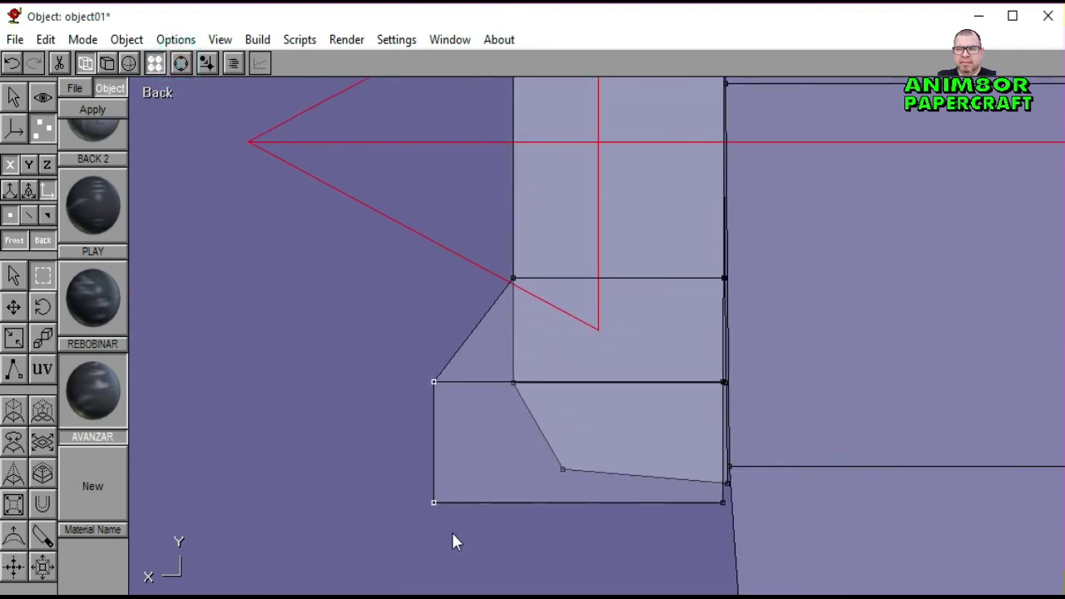
{"action": "key", "text": "Right"}
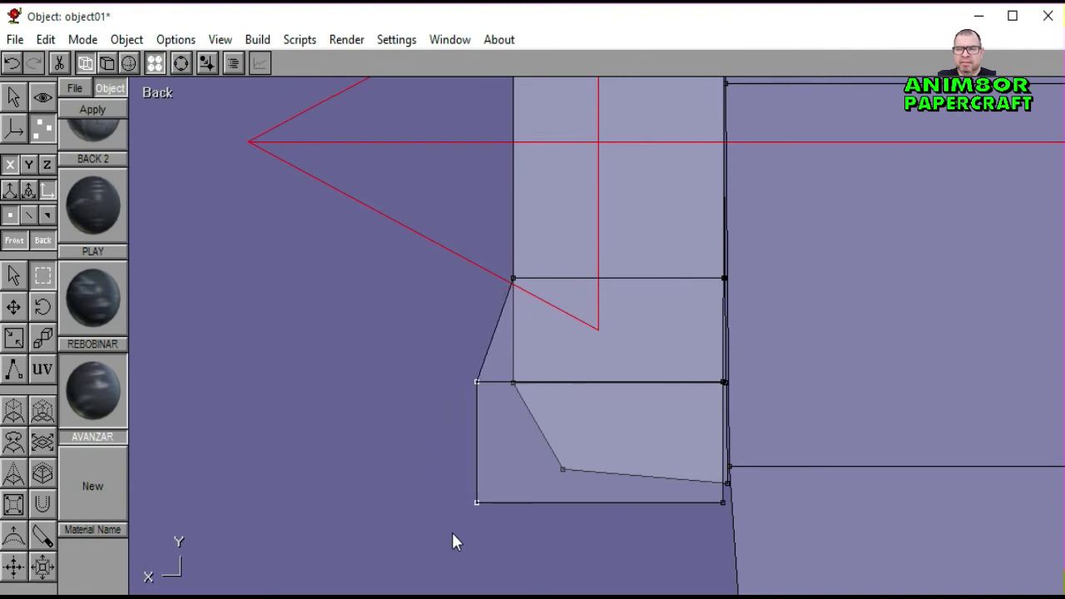
{"action": "key", "text": "Right"}
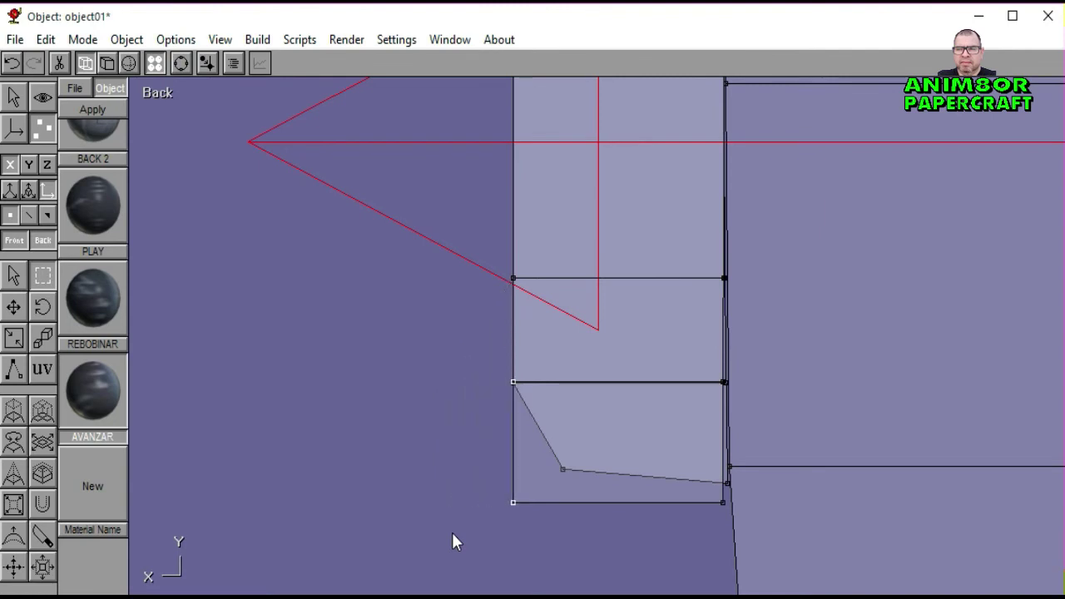
Step: Nudge the box's bottom inner corner points along X to meet the Walkman's side edge
{"action": "left_click", "coordinate": [453, 534]}
{"action": "key", "text": "Right"}
{"action": "left_click", "coordinate": [707, 536]}
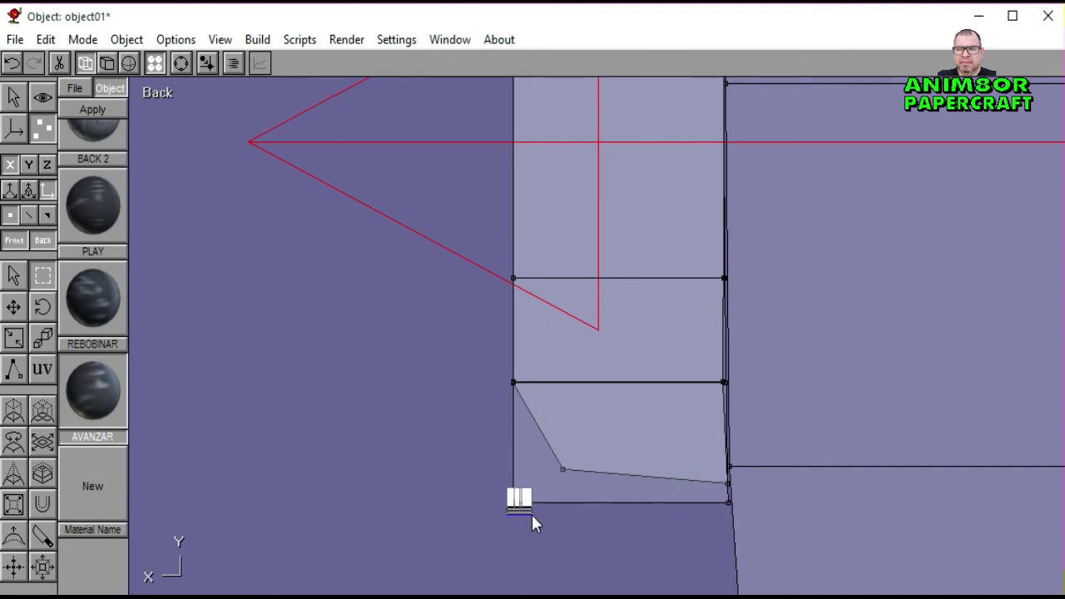
Step: Shift the box's bottom outer corner point inward and up to match the large button's lower corner, and save the project
{"action": "left_click", "coordinate": [13, 308]}
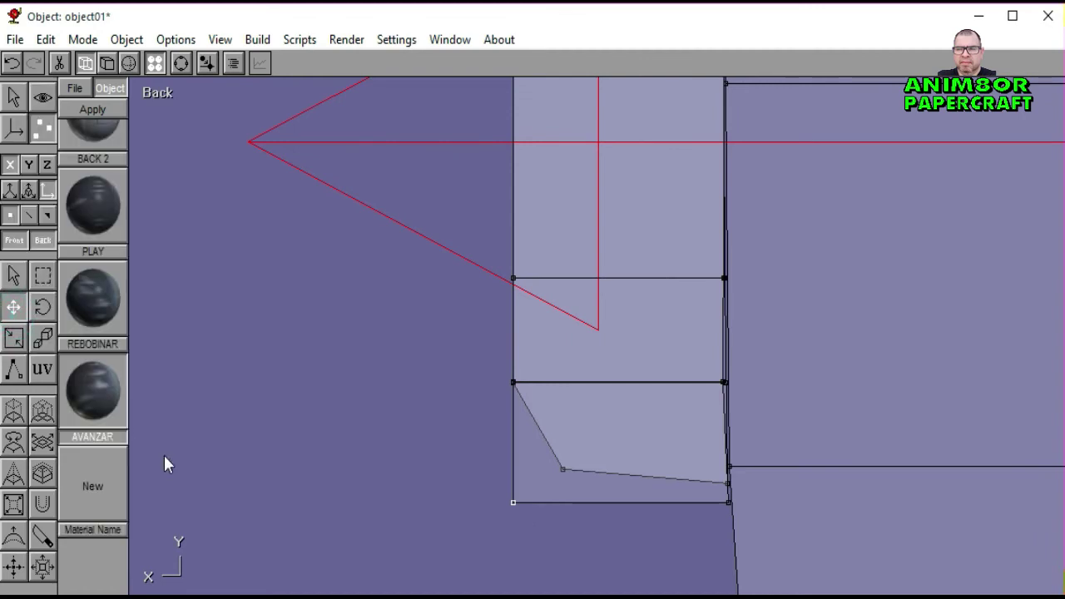
{"action": "left_click_drag", "start_coordinate": [164, 457], "coordinate": [200, 423]}
{"action": "left_click", "coordinate": [27, 165]}
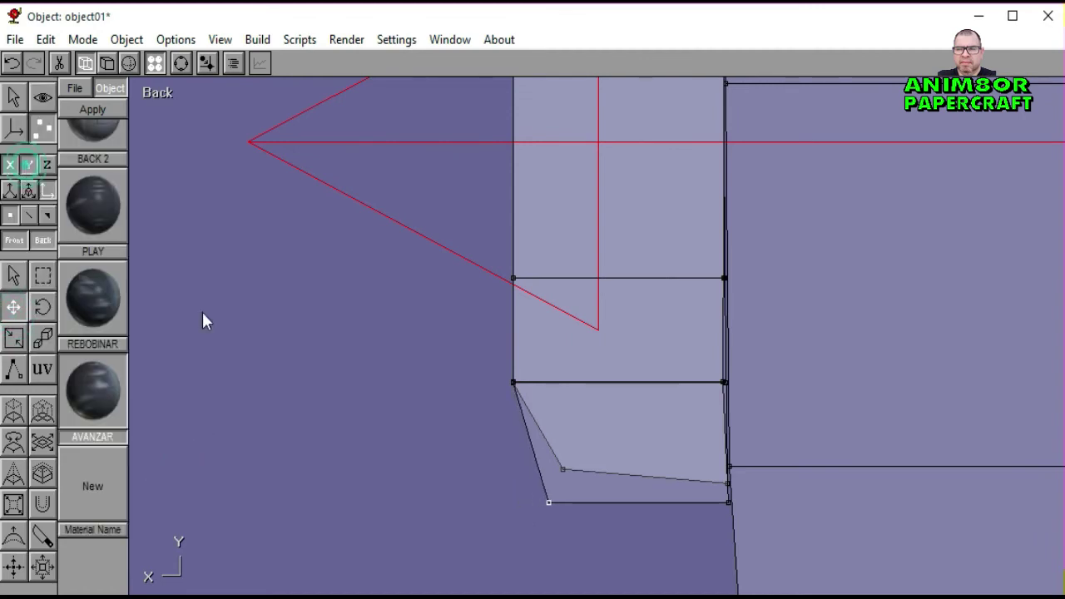
{"action": "left_click_drag", "start_coordinate": [318, 433], "coordinate": [331, 400]}
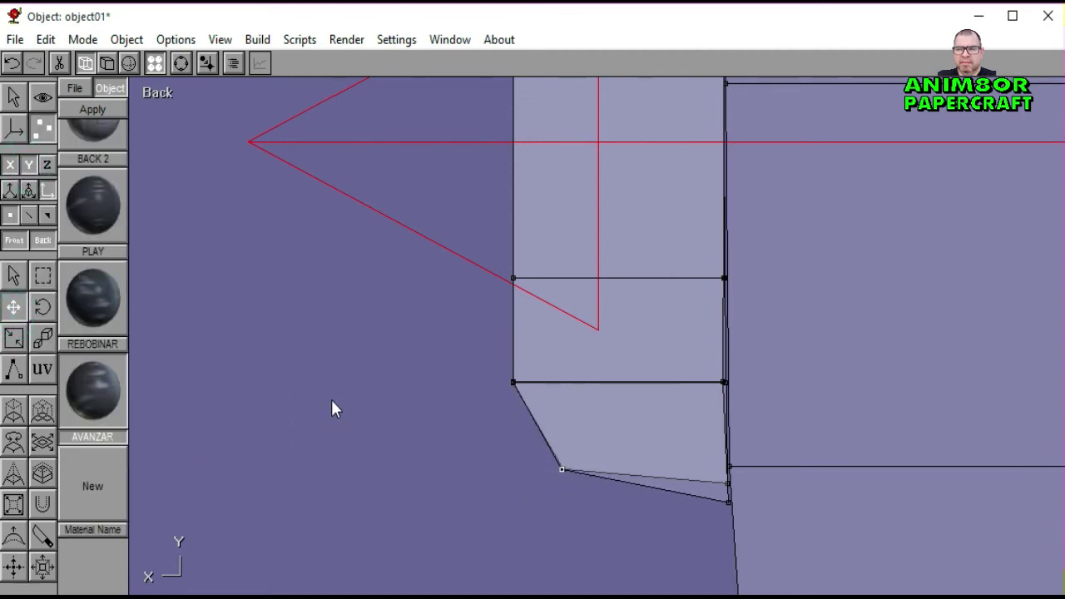
{"action": "left_click", "coordinate": [50, 274]}
{"action": "left_click", "coordinate": [178, 303]}
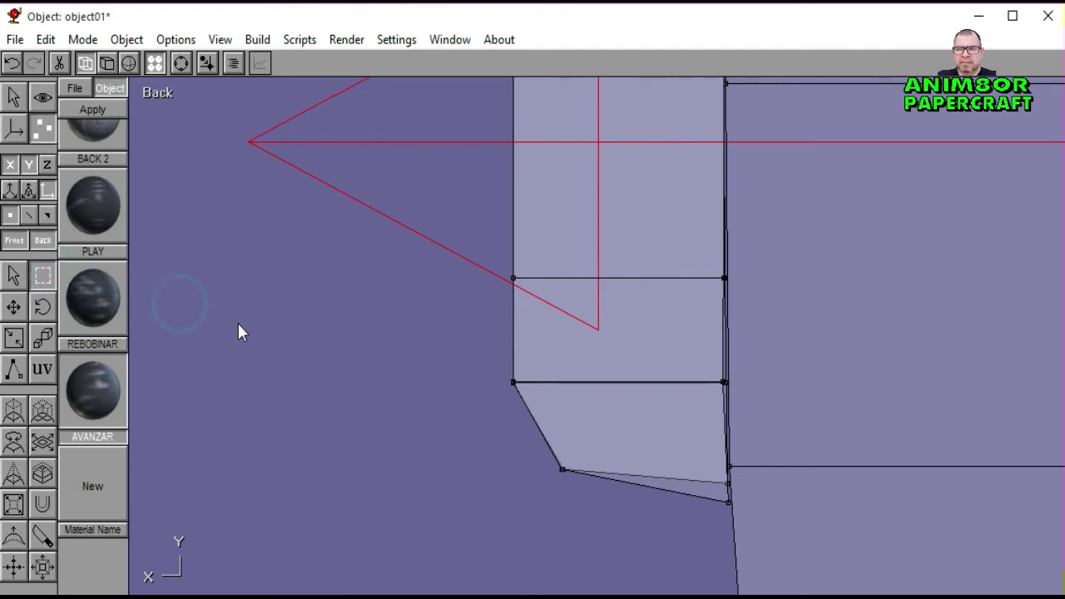
{"action": "left_click", "coordinate": [16, 40]}
{"action": "left_click", "coordinate": [67, 137]}
Step: Examine the textured buttons on the Walkman's side by orbiting the model in perspective, and return to the left view
{"action": "left_click", "coordinate": [160, 93]}
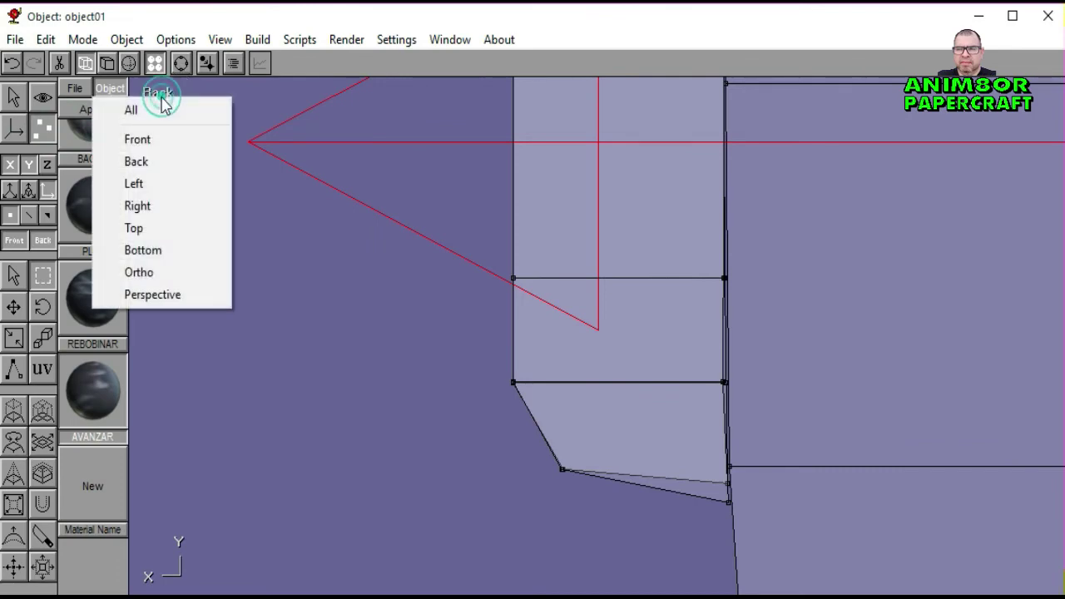
{"action": "left_click", "coordinate": [175, 287]}
{"action": "left_click", "coordinate": [180, 64]}
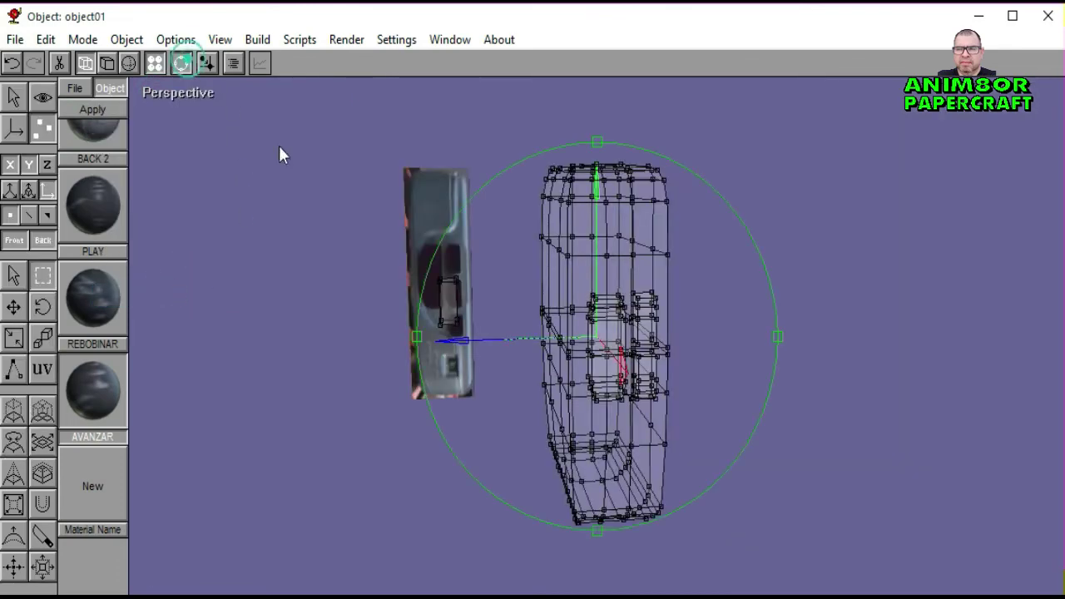
{"action": "left_click_drag", "start_coordinate": [583, 326], "coordinate": [473, 304]}
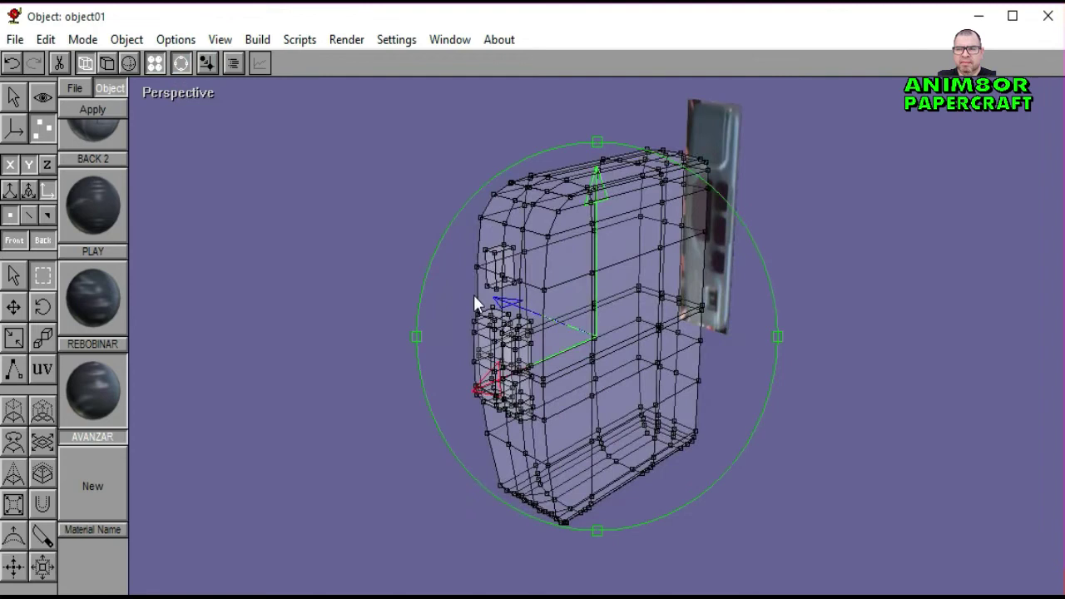
{"action": "left_click", "coordinate": [129, 63]}
{"action": "mouse_move", "coordinate": [533, 358]}
{"action": "left_mouse_down"}
{"action": "mouse_move", "coordinate": [637, 375]}
{"action": "mouse_move", "coordinate": [558, 387]}
{"action": "mouse_move", "coordinate": [538, 354]}
{"action": "mouse_move", "coordinate": [536, 321]}
{"action": "mouse_move", "coordinate": [557, 390]}
{"action": "mouse_move", "coordinate": [633, 395]}
{"action": "left_mouse_up"}
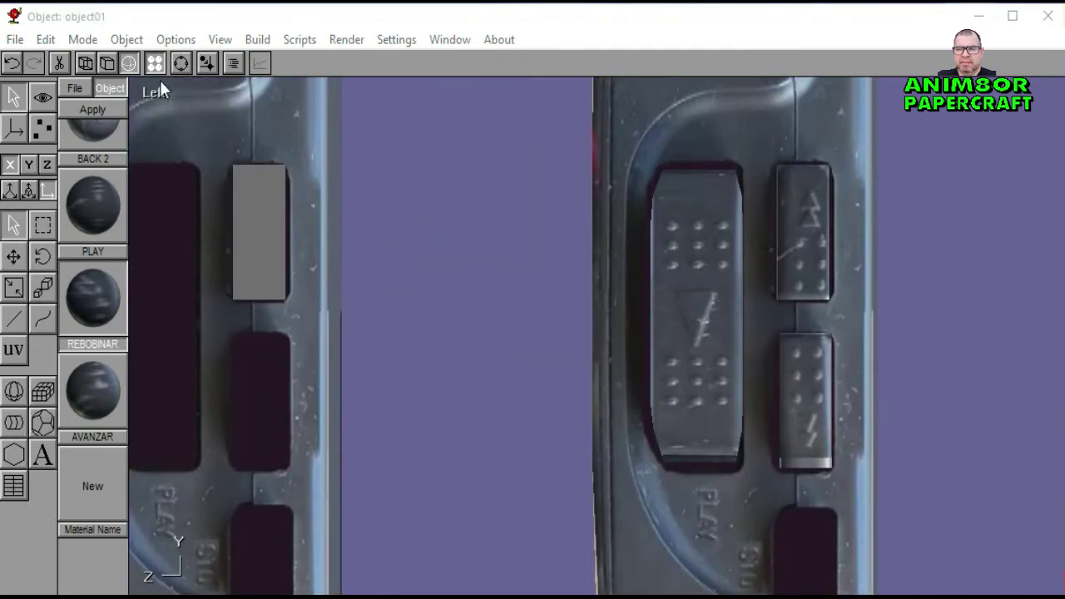
{"action": "left_click", "coordinate": [160, 84]}
{"action": "left_click", "coordinate": [165, 283]}
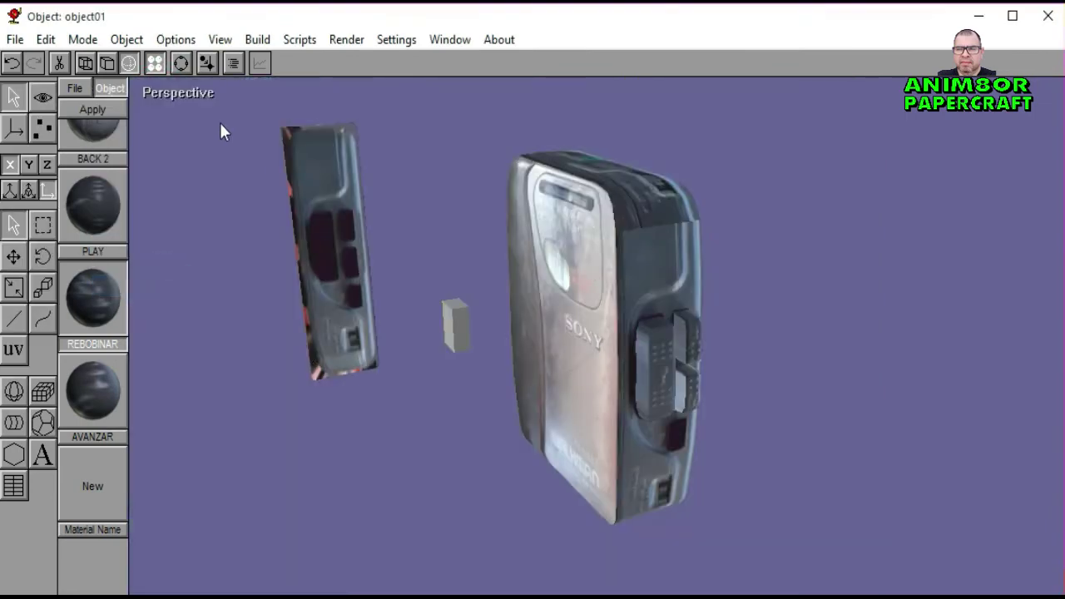
{"action": "left_click", "coordinate": [182, 62]}
{"action": "left_click_drag", "start_coordinate": [574, 333], "coordinate": [532, 306]}
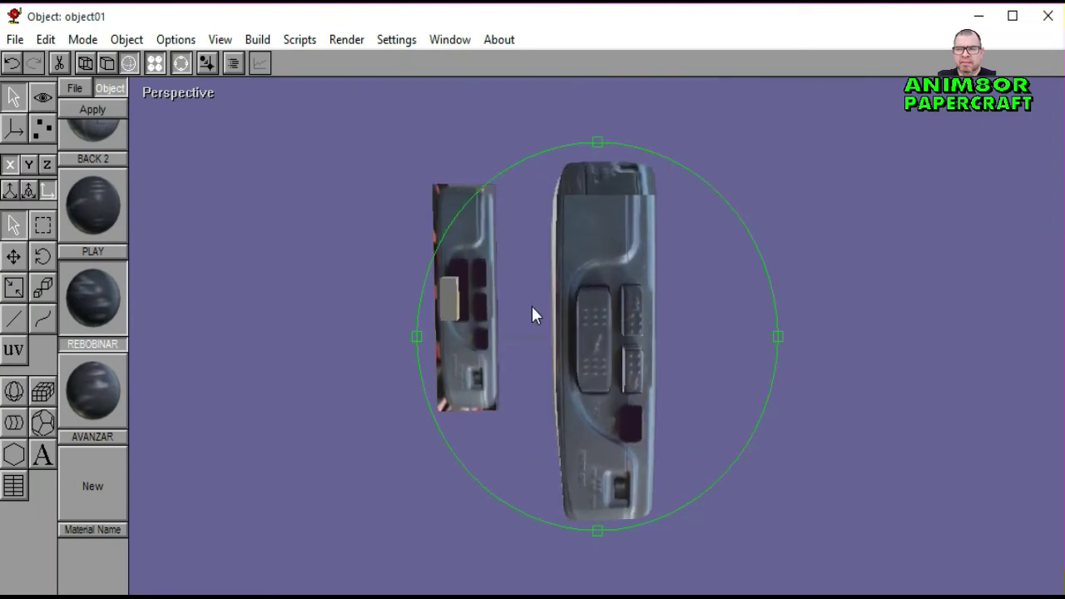
{"action": "left_click", "coordinate": [179, 95]}
{"action": "left_click", "coordinate": [174, 180]}
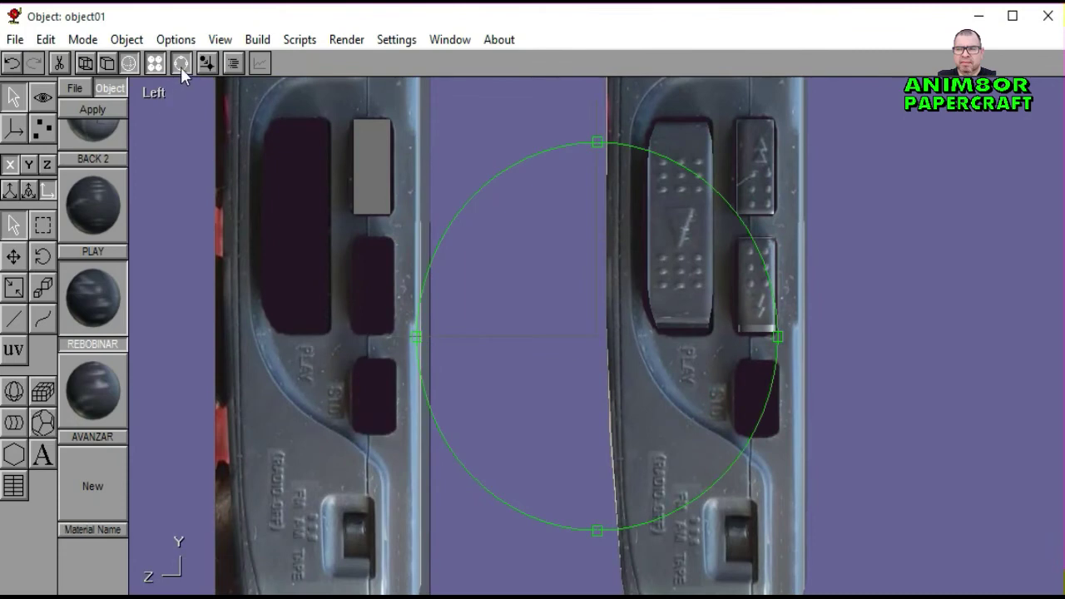
Step: Move the spare grey box off the side reference image and down below the large button, just outside the Walkman's edge
{"action": "left_click", "coordinate": [182, 65]}
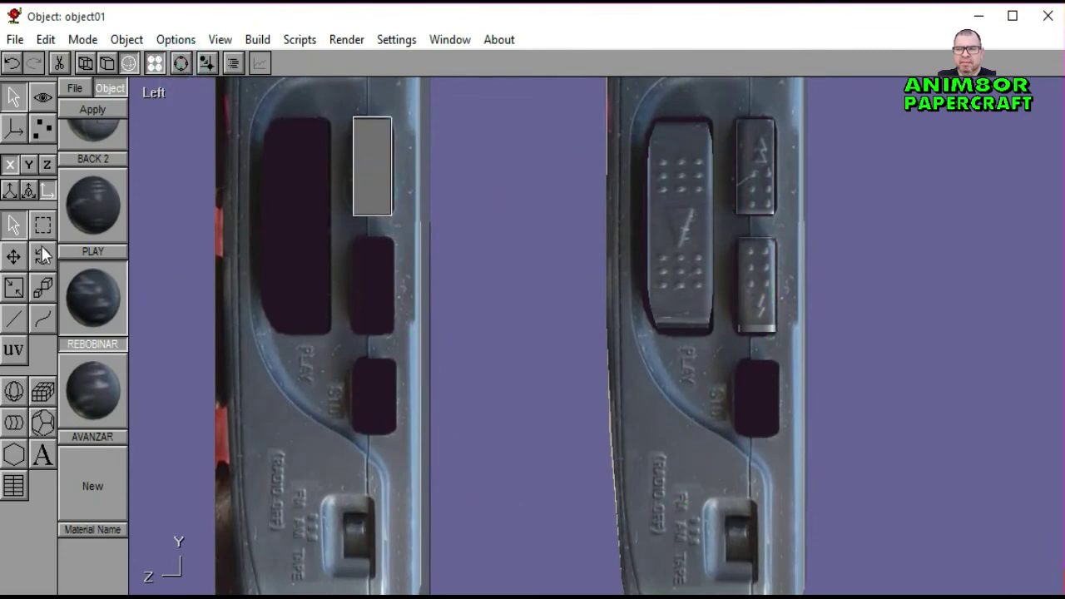
{"action": "left_click", "coordinate": [14, 256]}
{"action": "left_click_drag", "start_coordinate": [476, 335], "coordinate": [638, 461]}
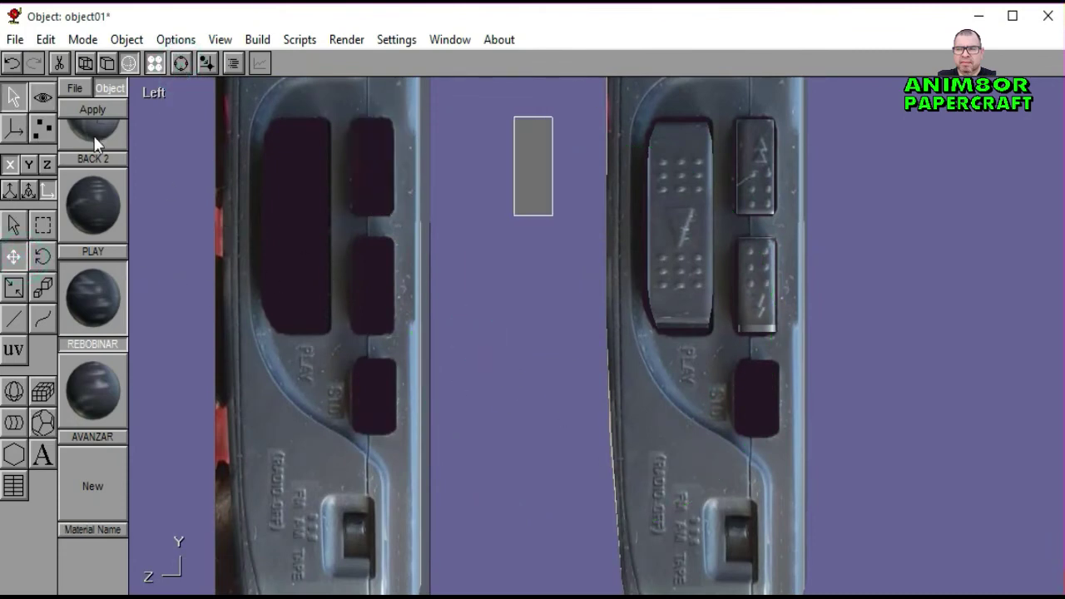
{"action": "left_click_drag", "start_coordinate": [452, 261], "coordinate": [500, 373]}
{"action": "left_click", "coordinate": [154, 93]}
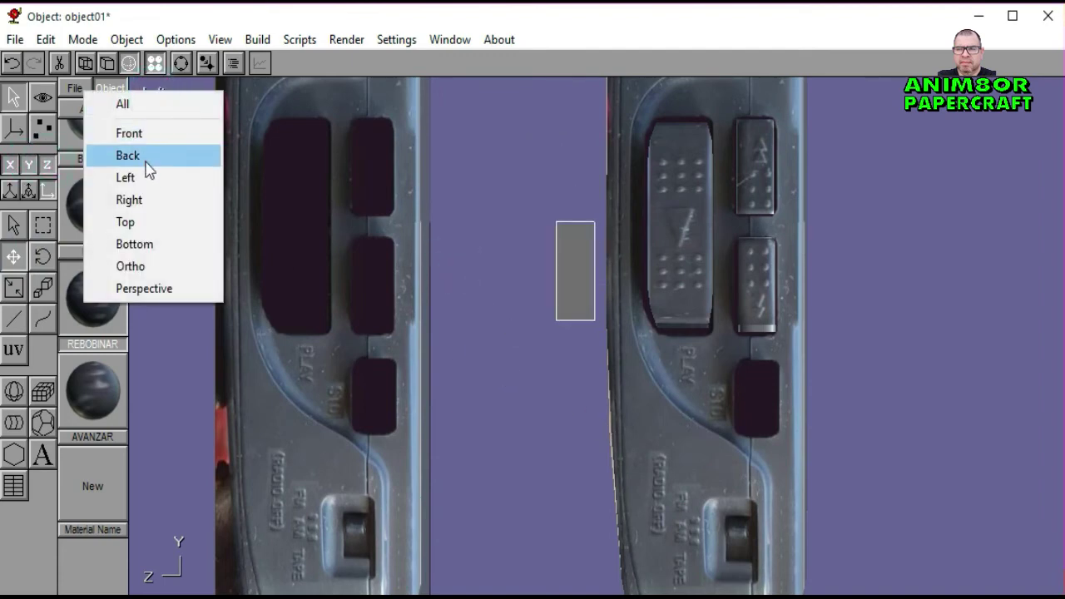
{"action": "left_click", "coordinate": [133, 133]}
{"action": "left_click_drag", "start_coordinate": [314, 320], "coordinate": [533, 401]}
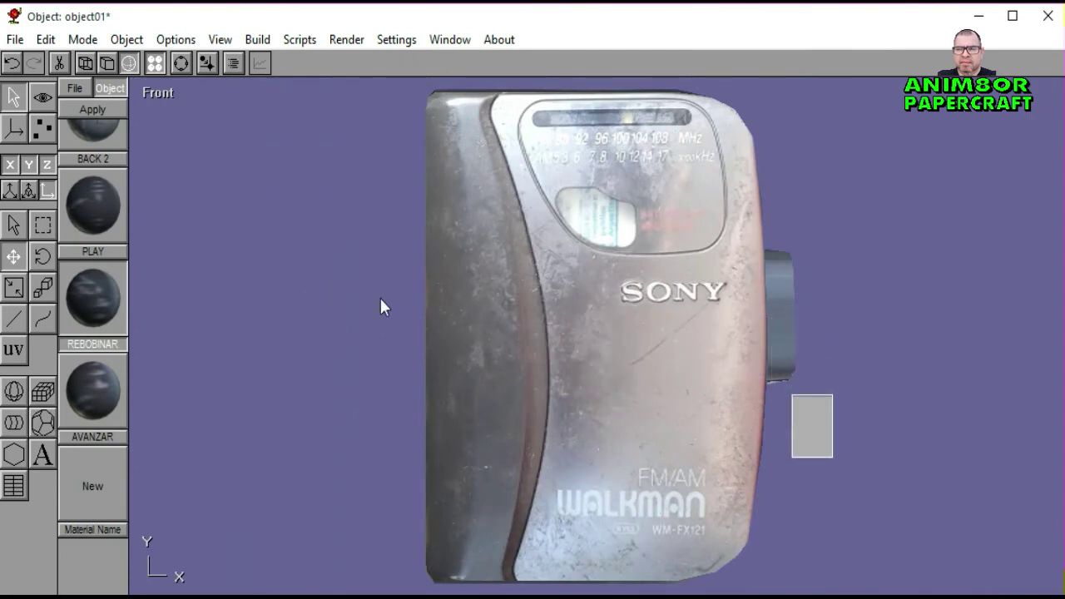
Step: In the left view, scale the grey box to the stop recess's height and width, and place it between the two side images
{"action": "left_click", "coordinate": [158, 95]}
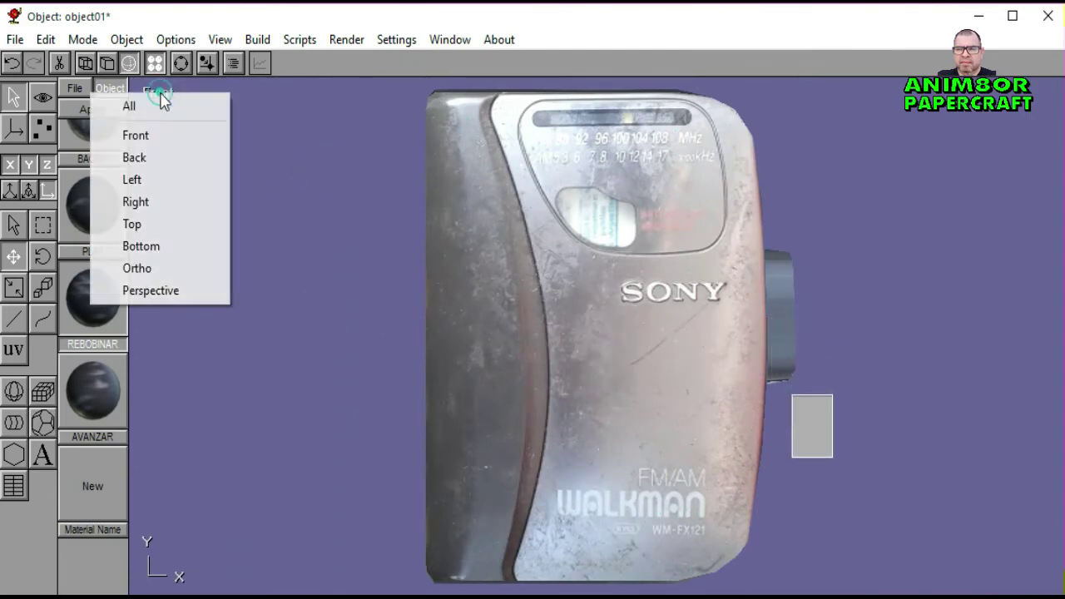
{"action": "left_click", "coordinate": [158, 182]}
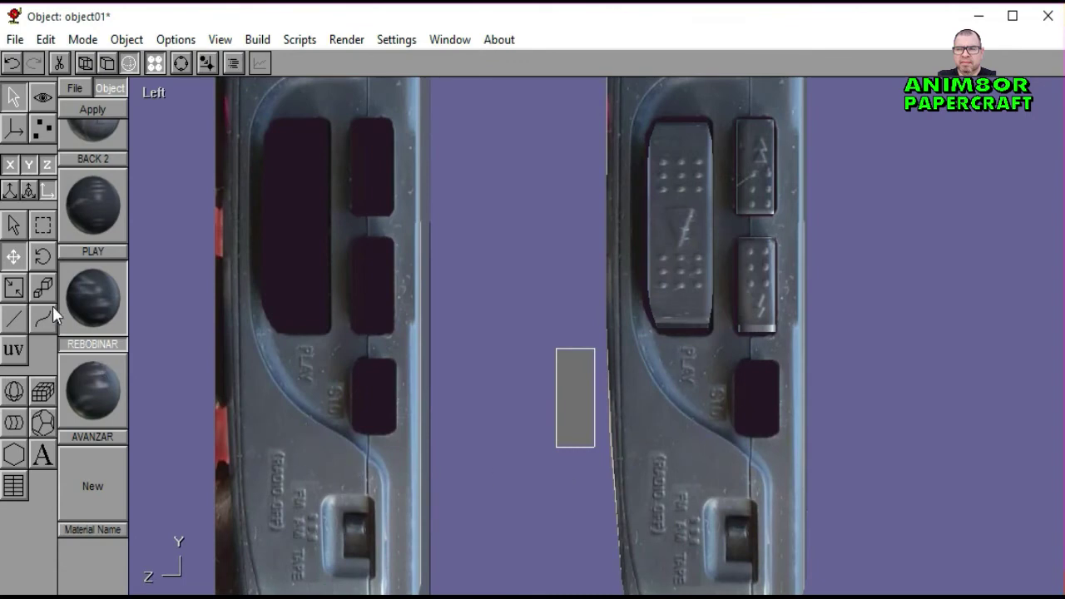
{"action": "left_click_drag", "start_coordinate": [470, 458], "coordinate": [616, 470]}
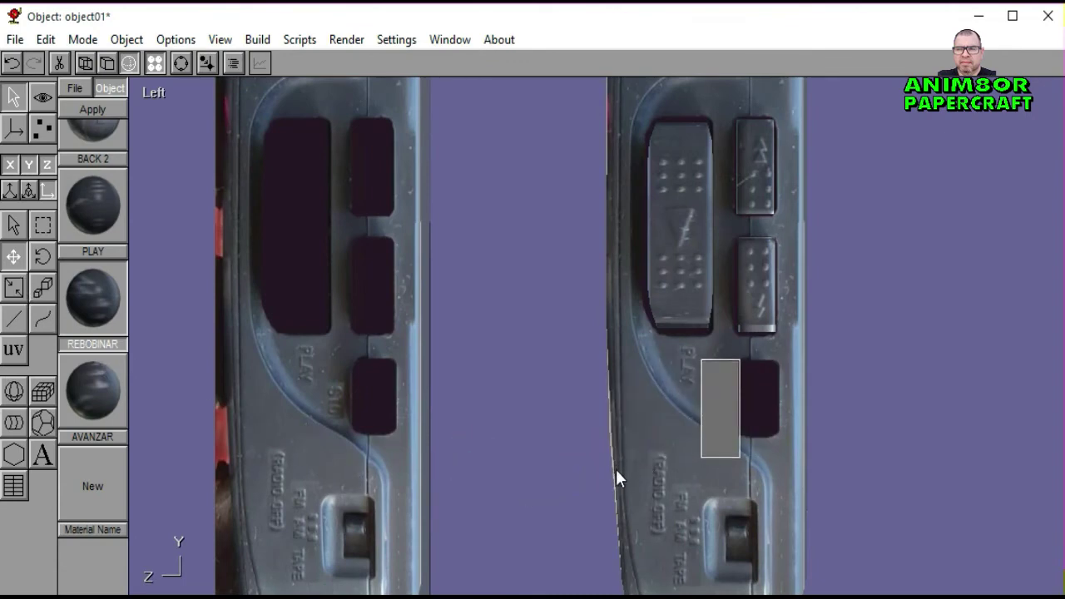
{"action": "left_click", "coordinate": [13, 287]}
{"action": "left_click_drag", "start_coordinate": [535, 389], "coordinate": [490, 406]}
{"action": "left_click", "coordinate": [15, 257]}
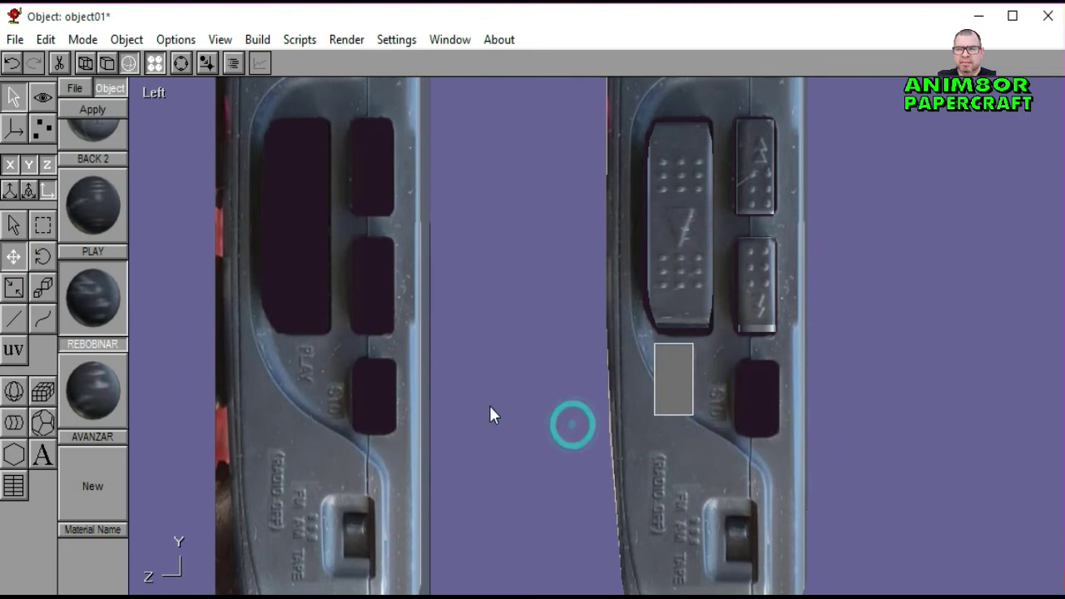
{"action": "left_click", "coordinate": [13, 288]}
{"action": "left_click_drag", "start_coordinate": [481, 345], "coordinate": [458, 346]}
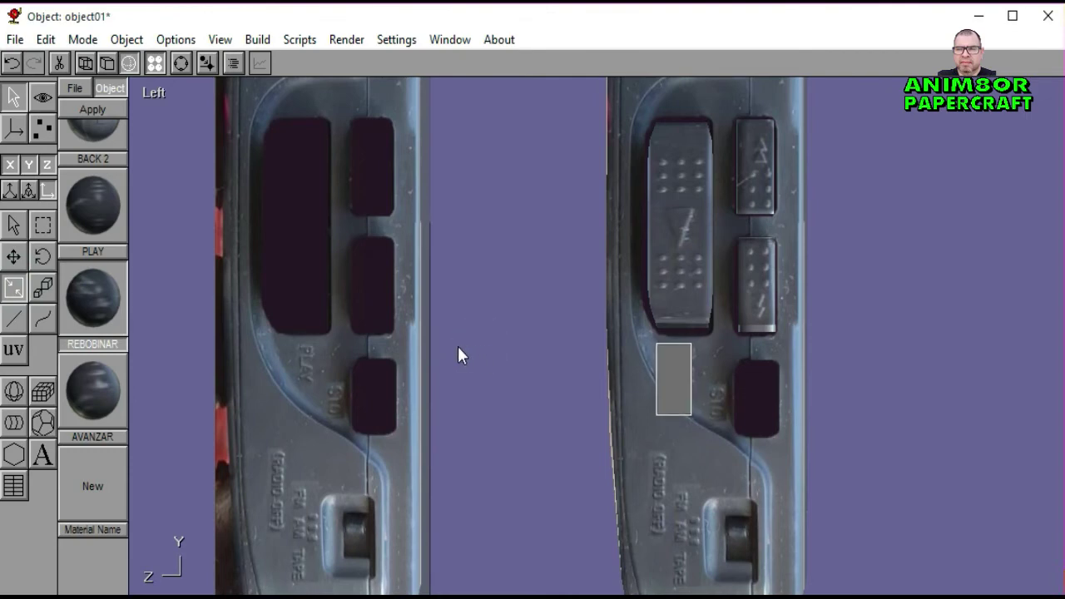
{"action": "left_click", "coordinate": [14, 257]}
{"action": "left_click_drag", "start_coordinate": [600, 431], "coordinate": [460, 438]}
Step: Select all faces of the small grey box in point editing and start UV mapping on them
{"action": "left_click", "coordinate": [44, 129]}
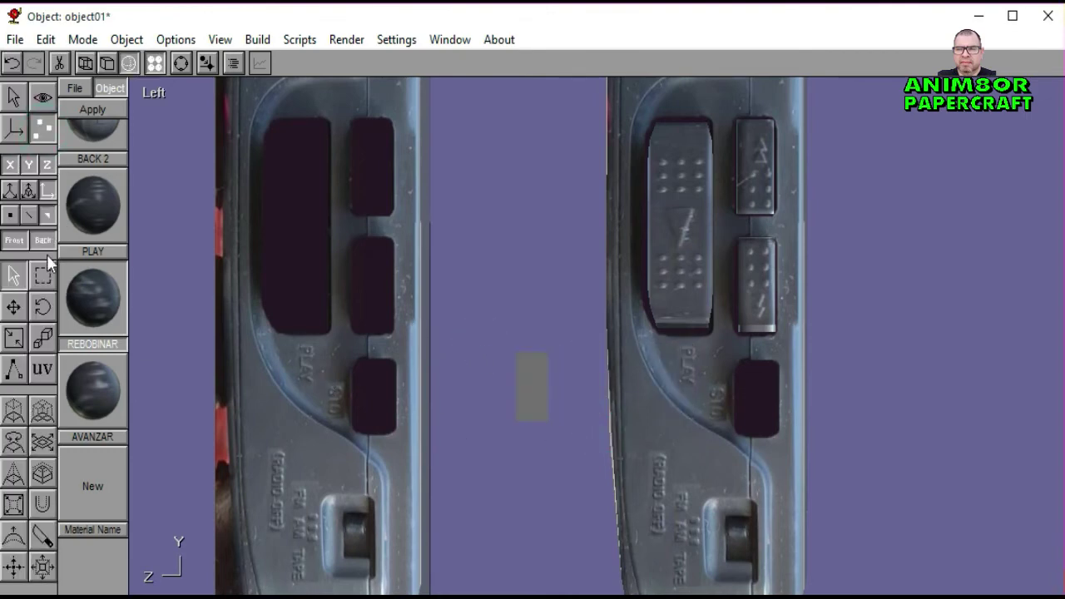
{"action": "left_click", "coordinate": [43, 275]}
{"action": "left_click_drag", "start_coordinate": [492, 318], "coordinate": [582, 450]}
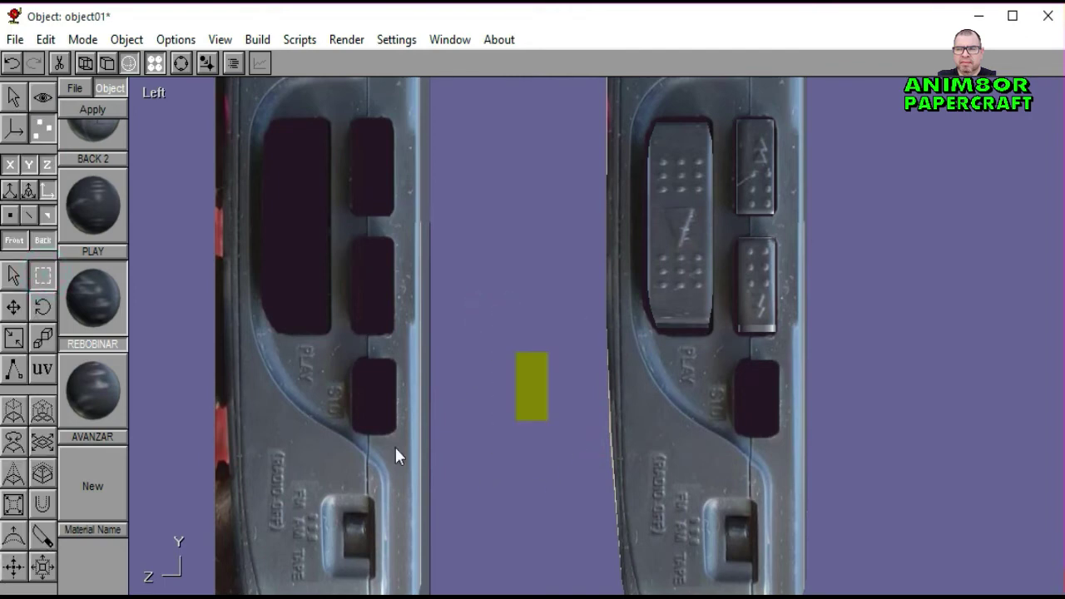
{"action": "left_click", "coordinate": [42, 369]}
Step: Create a new material and load the STOP image as its diffuse texture
{"action": "left_click", "coordinate": [82, 494]}
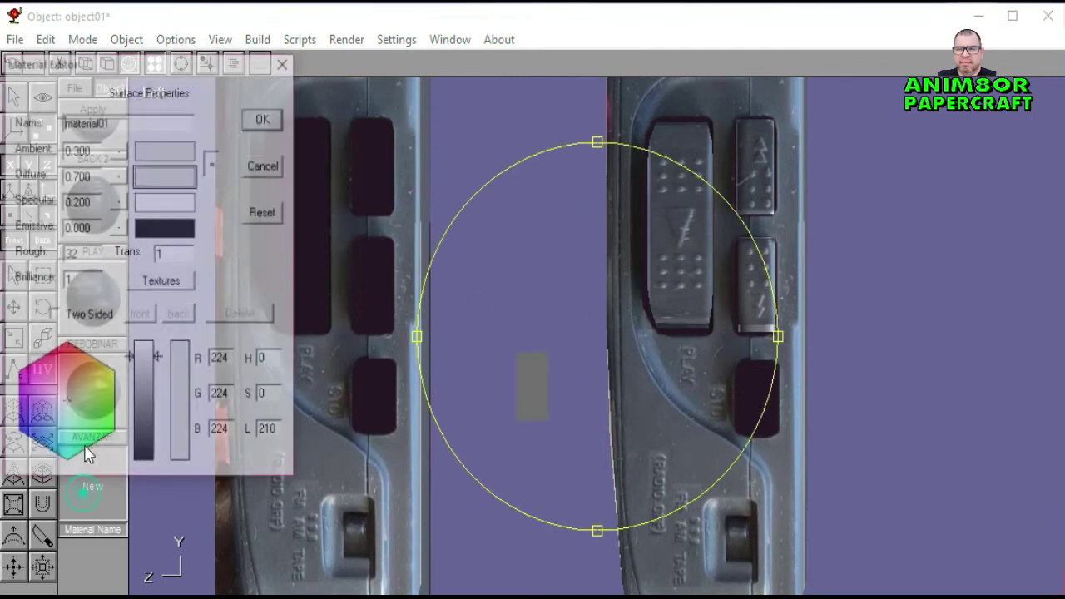
{"action": "left_click", "coordinate": [118, 174]}
{"action": "left_click", "coordinate": [83, 227]}
{"action": "scroll", "coordinate": [619, 308], "scroll_direction": "down", "scroll_amount": 5}
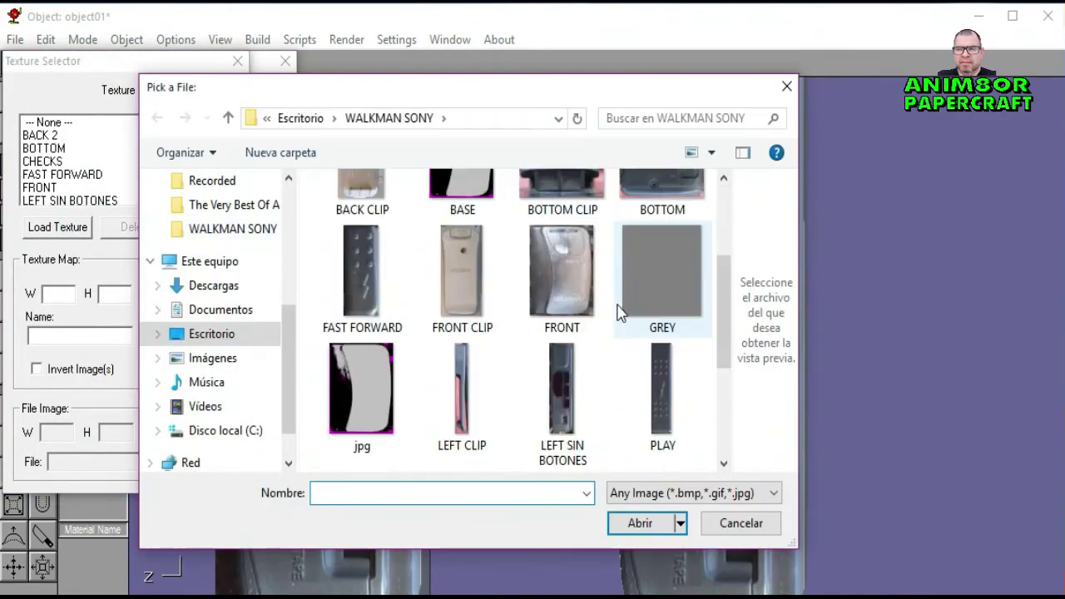
{"action": "left_click", "coordinate": [545, 390]}
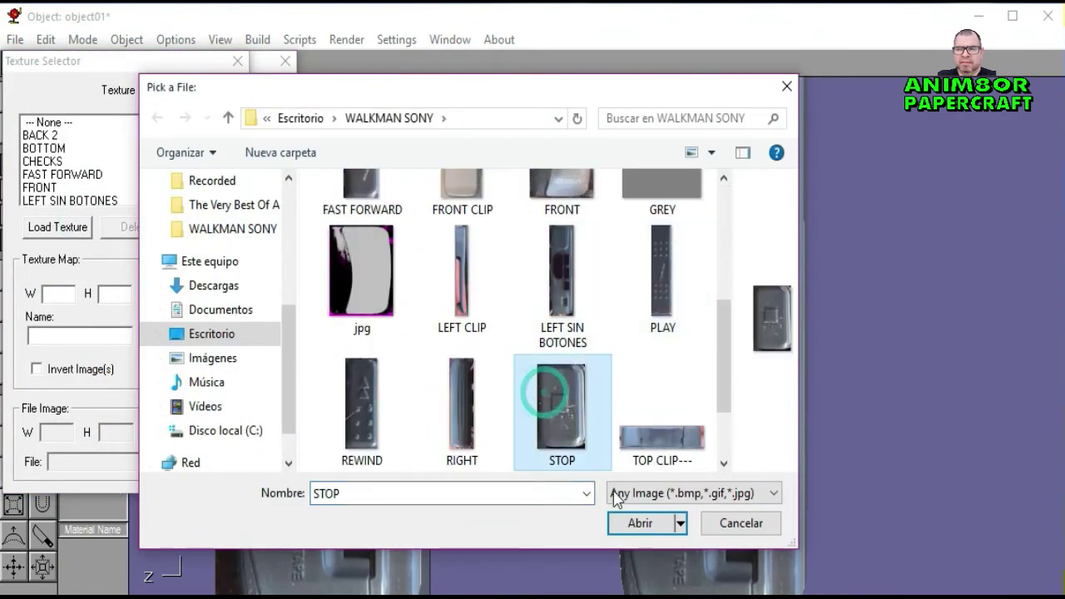
{"action": "left_click", "coordinate": [638, 523]}
{"action": "scroll", "coordinate": [91, 173], "scroll_direction": "down", "scroll_amount": 1}
{"action": "scroll", "coordinate": [90, 170], "scroll_direction": "down", "scroll_amount": 2}
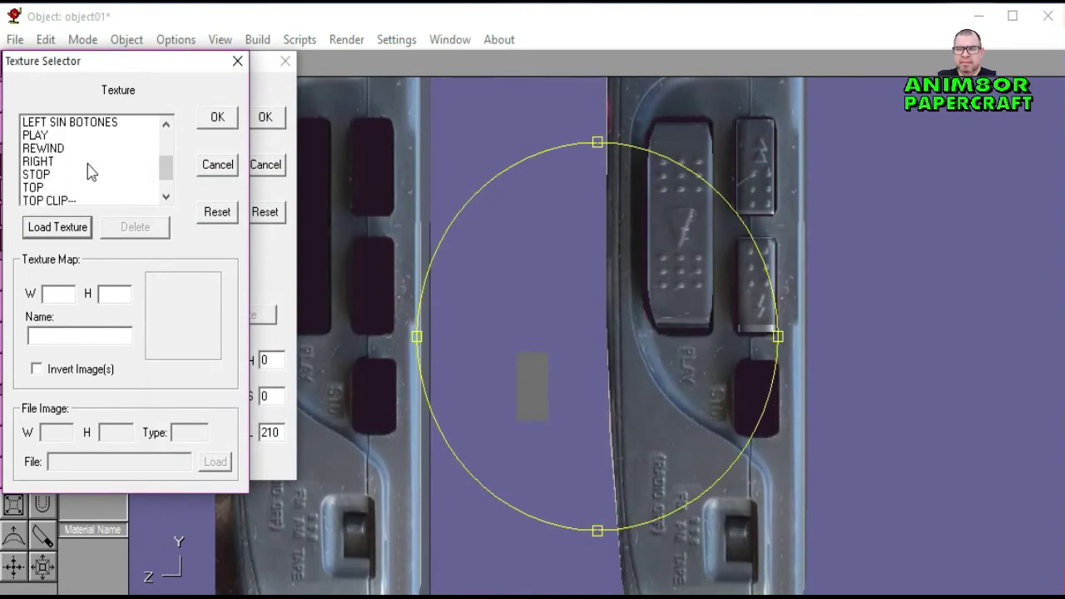
{"action": "left_click", "coordinate": [38, 148]}
{"action": "left_click", "coordinate": [218, 118]}
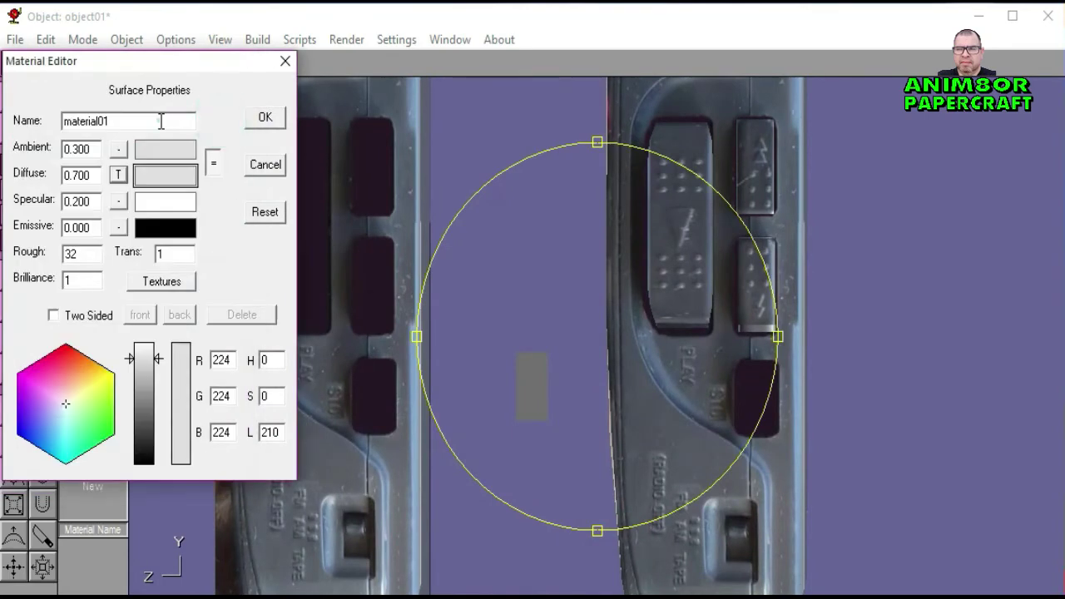
Step: Name the new material DETENER and apply it to the small box's selected faces
{"action": "left_click_drag", "start_coordinate": [159, 119], "coordinate": [43, 120]}
{"action": "type", "text": "DETENER"}
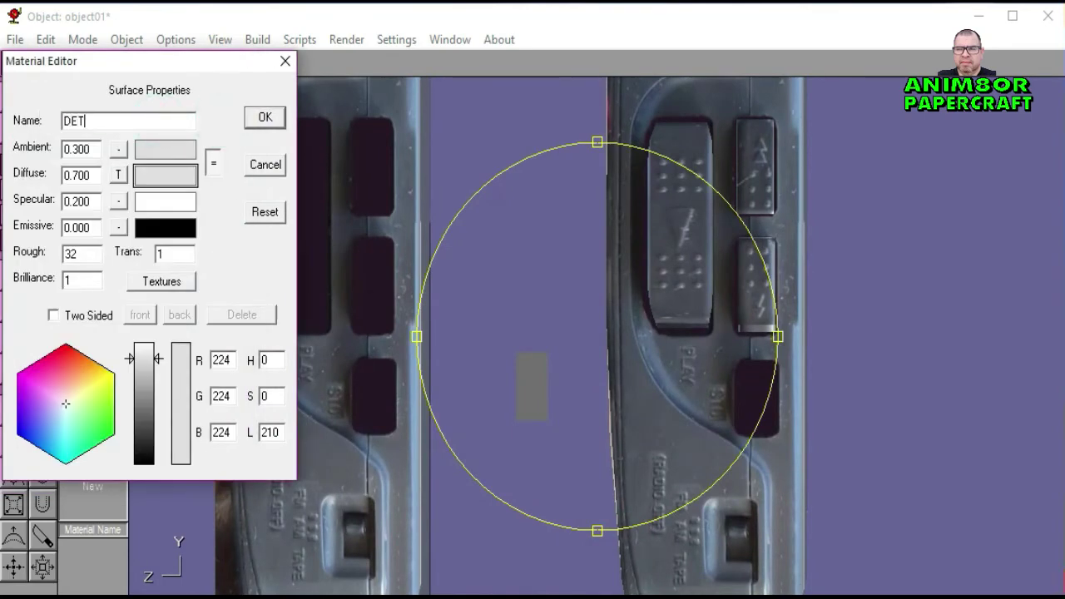
{"action": "left_click", "coordinate": [266, 119]}
{"action": "left_click", "coordinate": [93, 109]}
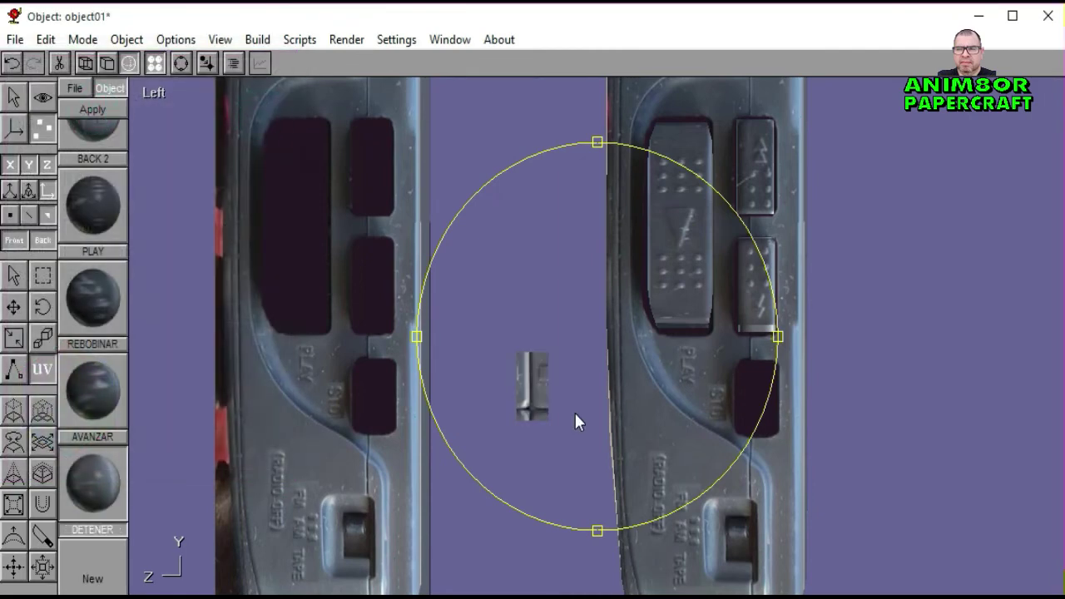
Step: Adjust the texture mapping so the whole stop button image fits the box's face, and deselect the faces
{"action": "left_click", "coordinate": [518, 383]}
{"action": "left_click_drag", "start_coordinate": [547, 433], "coordinate": [560, 412]}
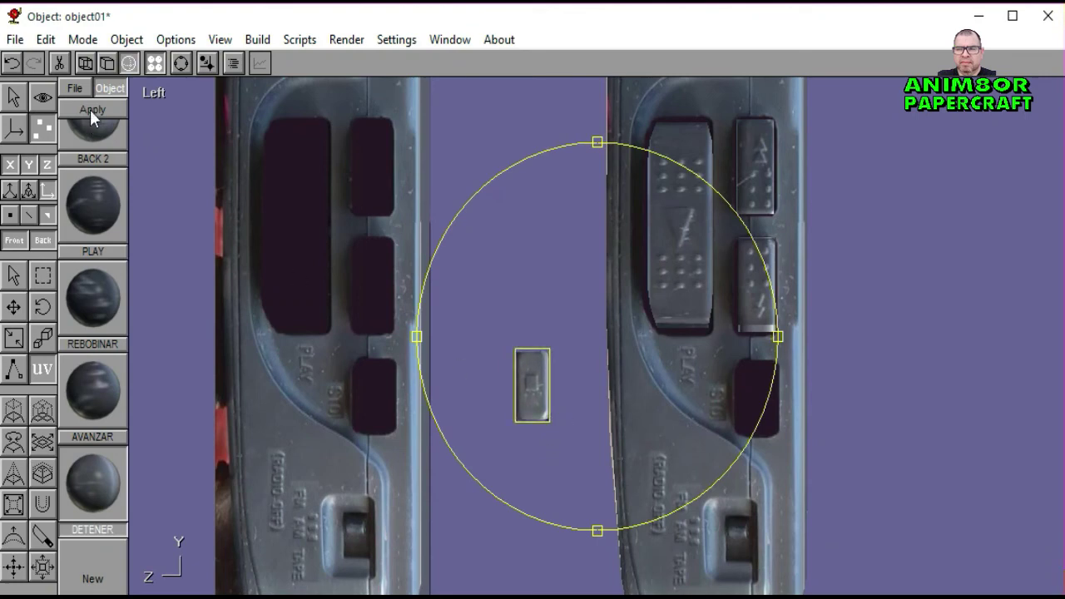
{"action": "left_click", "coordinate": [13, 275]}
{"action": "left_click", "coordinate": [475, 320]}
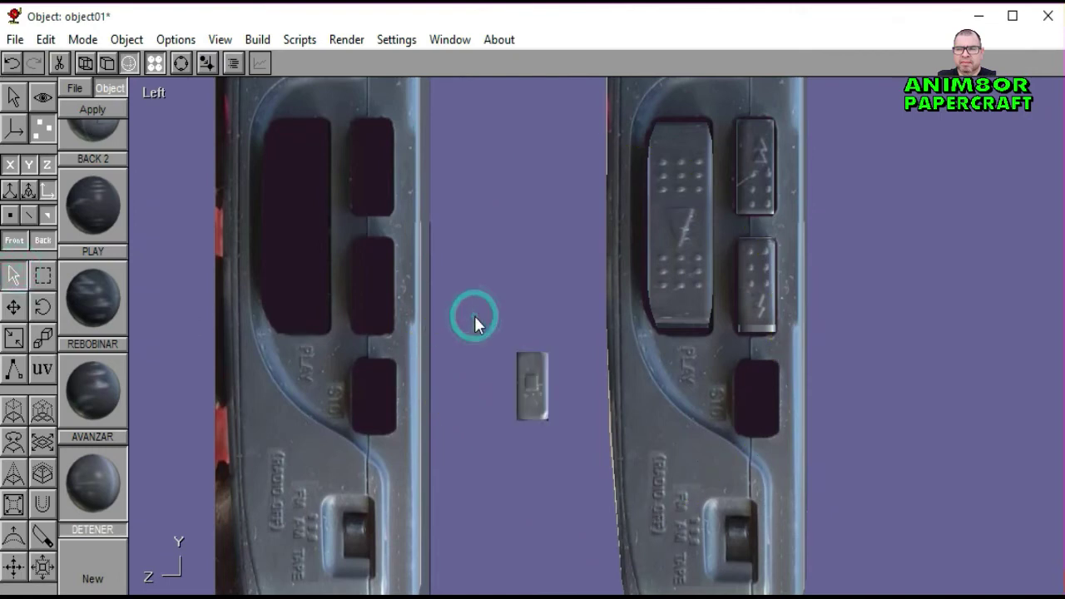
Step: Return to object editing and move the textured stop box over the empty stop recess on the Walkman's side
{"action": "left_click", "coordinate": [14, 97]}
{"action": "left_click", "coordinate": [15, 222]}
{"action": "left_click", "coordinate": [539, 395]}
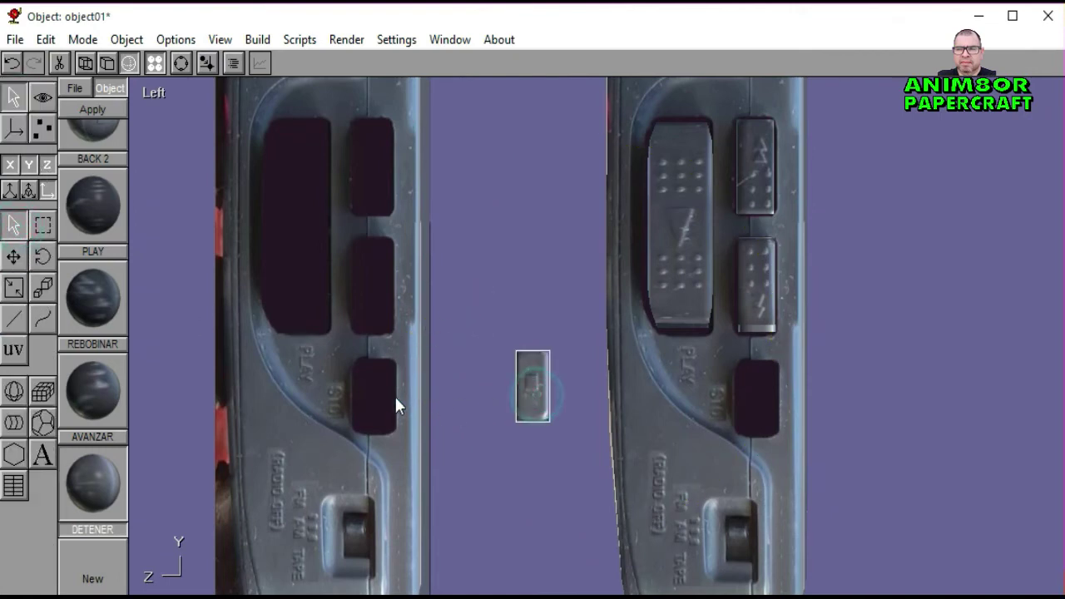
{"action": "left_click", "coordinate": [13, 256]}
{"action": "left_click_drag", "start_coordinate": [497, 494], "coordinate": [724, 506]}
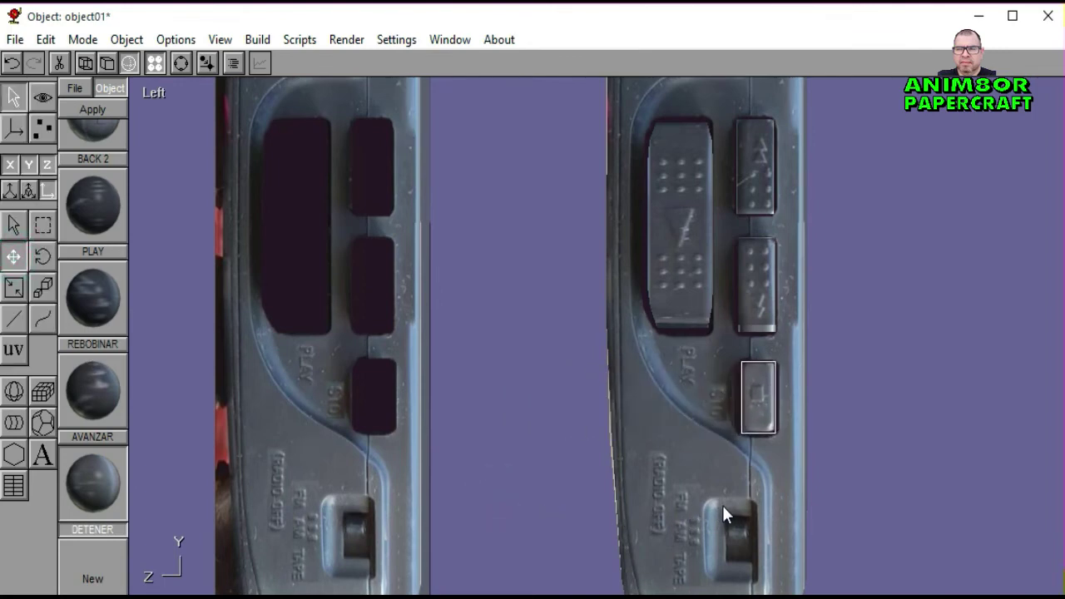
Step: In the front wireframe view, move the stop box along the X axis until it meets the Walkman's side
{"action": "left_click", "coordinate": [153, 93]}
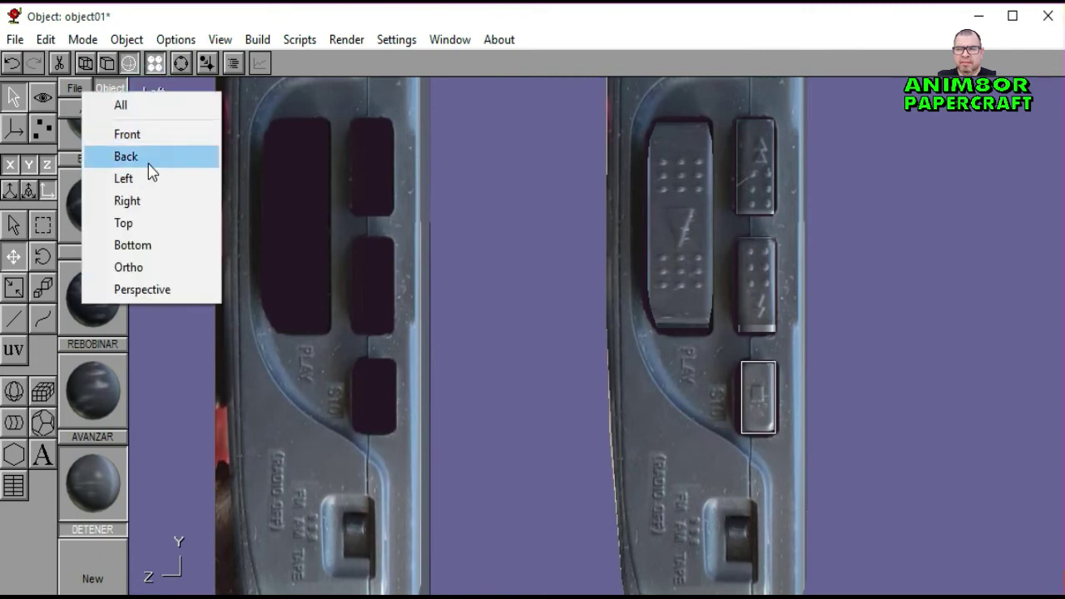
{"action": "left_click", "coordinate": [149, 158]}
{"action": "left_click", "coordinate": [153, 92]}
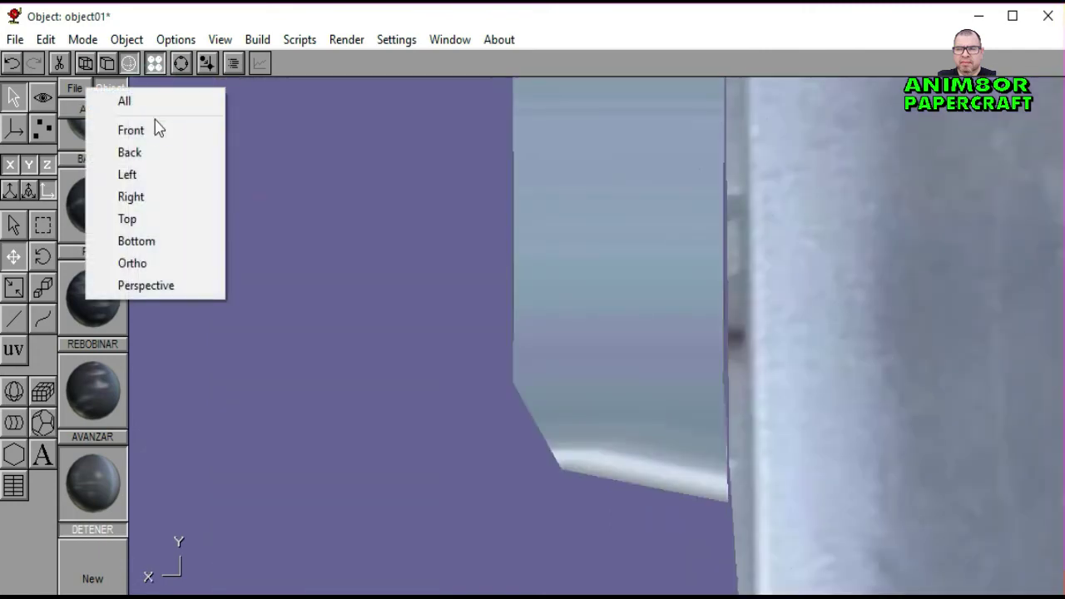
{"action": "left_click", "coordinate": [155, 127]}
{"action": "left_click", "coordinate": [181, 63]}
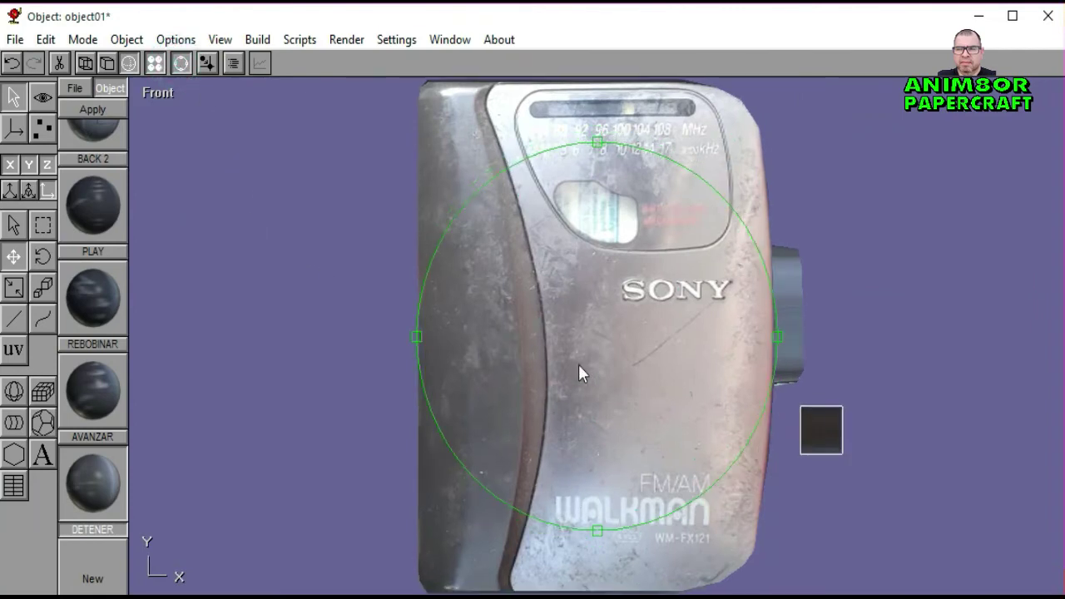
{"action": "left_click_drag", "start_coordinate": [579, 364], "coordinate": [423, 285]}
{"action": "scroll", "coordinate": [675, 391], "scroll_direction": "up", "scroll_amount": 2}
{"action": "scroll", "coordinate": [550, 343], "scroll_direction": "up", "scroll_amount": 1}
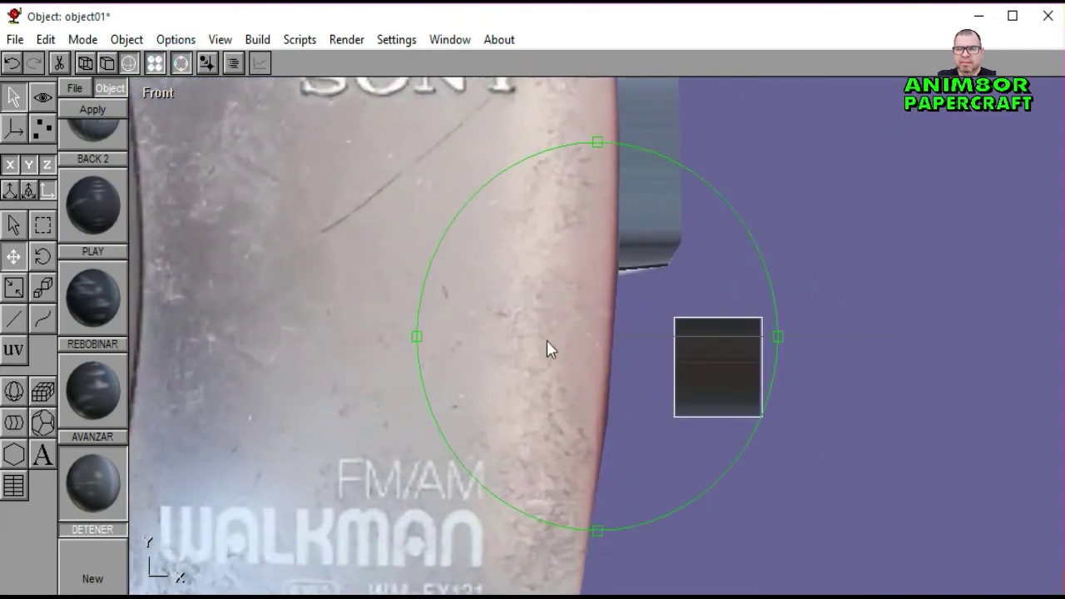
{"action": "left_click_drag", "start_coordinate": [547, 340], "coordinate": [494, 398]}
{"action": "left_click", "coordinate": [181, 63]}
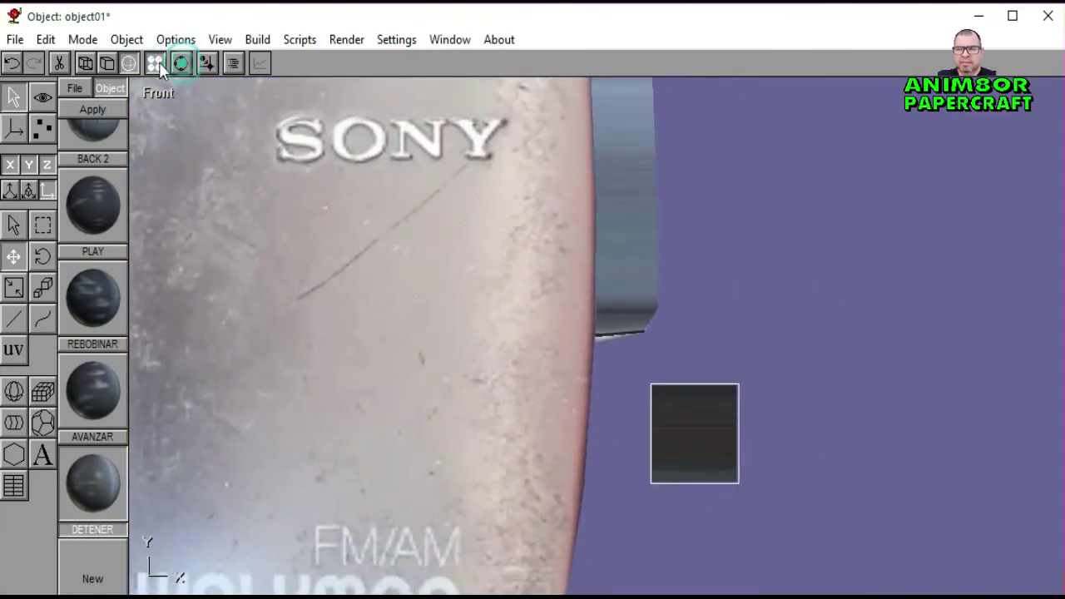
{"action": "left_click", "coordinate": [85, 63]}
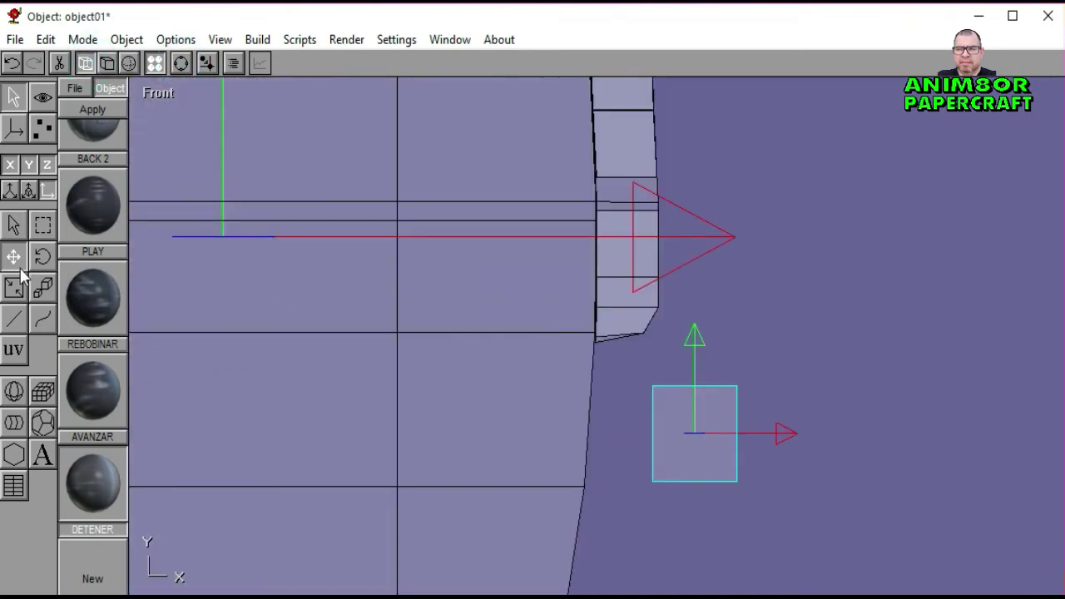
{"action": "left_click", "coordinate": [35, 164]}
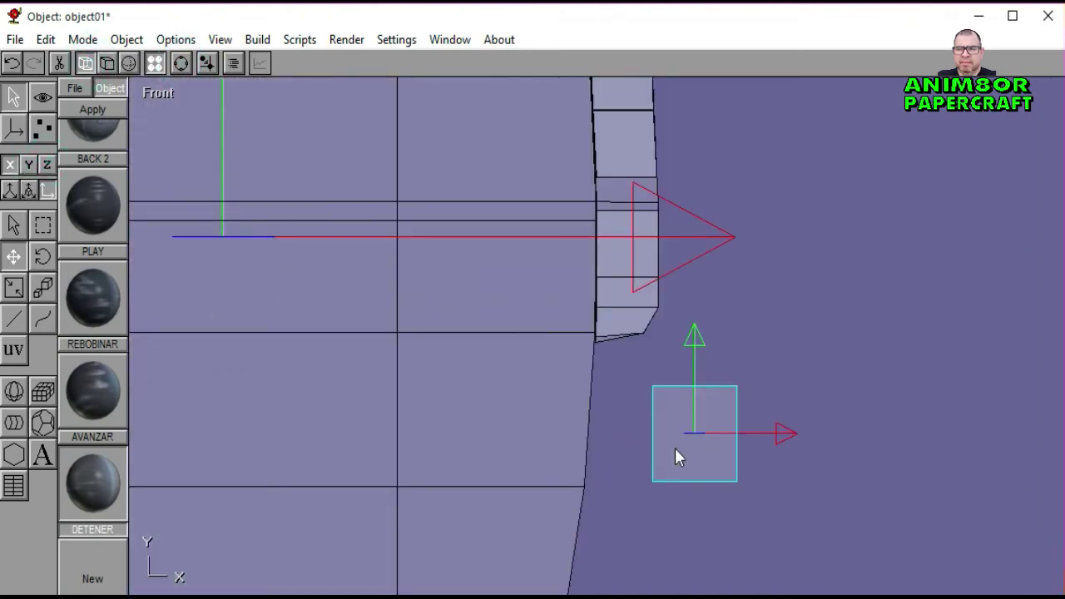
{"action": "left_click_drag", "start_coordinate": [839, 471], "coordinate": [783, 474]}
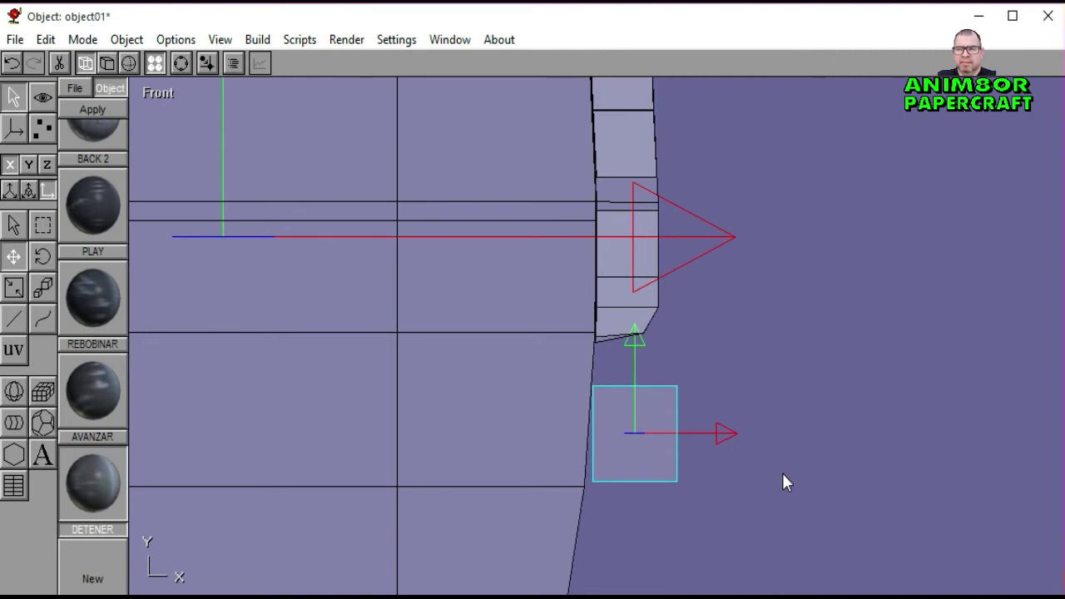
Step: Edit the stop box's points and shift its lower inner corner toward the body to follow the Walkman's slanted side, leaving nothing selected
{"action": "left_click", "coordinate": [182, 64]}
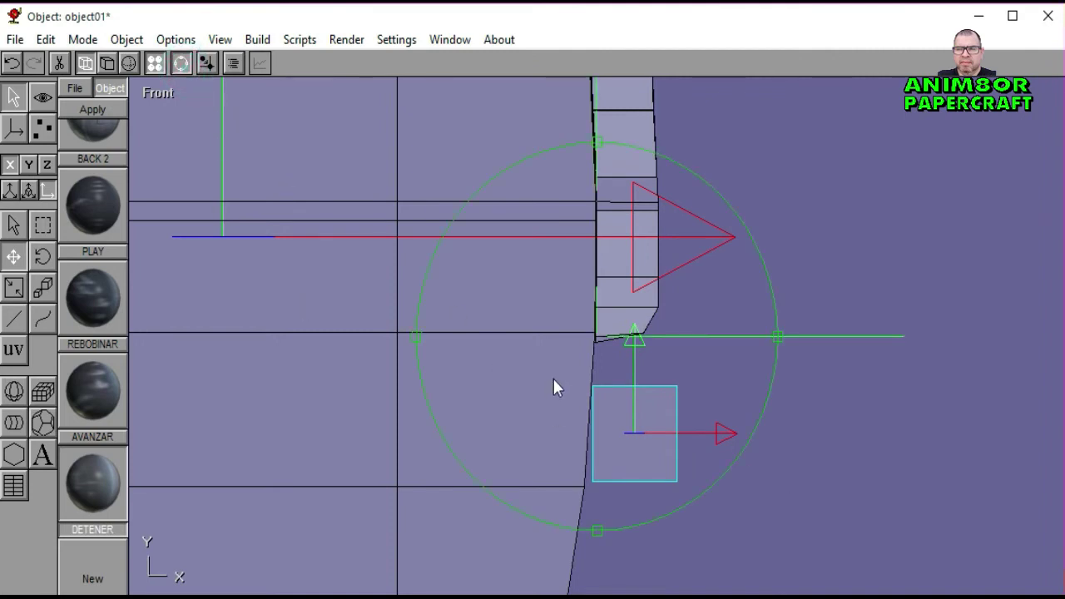
{"action": "scroll", "coordinate": [628, 344], "scroll_direction": "up", "scroll_amount": 4}
{"action": "left_click", "coordinate": [181, 63]}
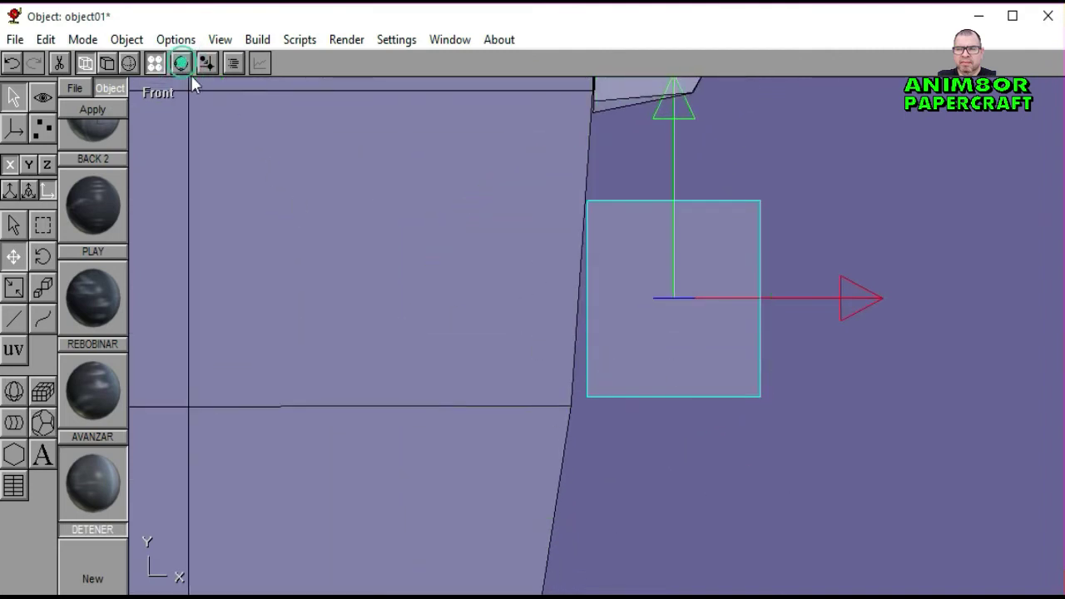
{"action": "left_click", "coordinate": [42, 128]}
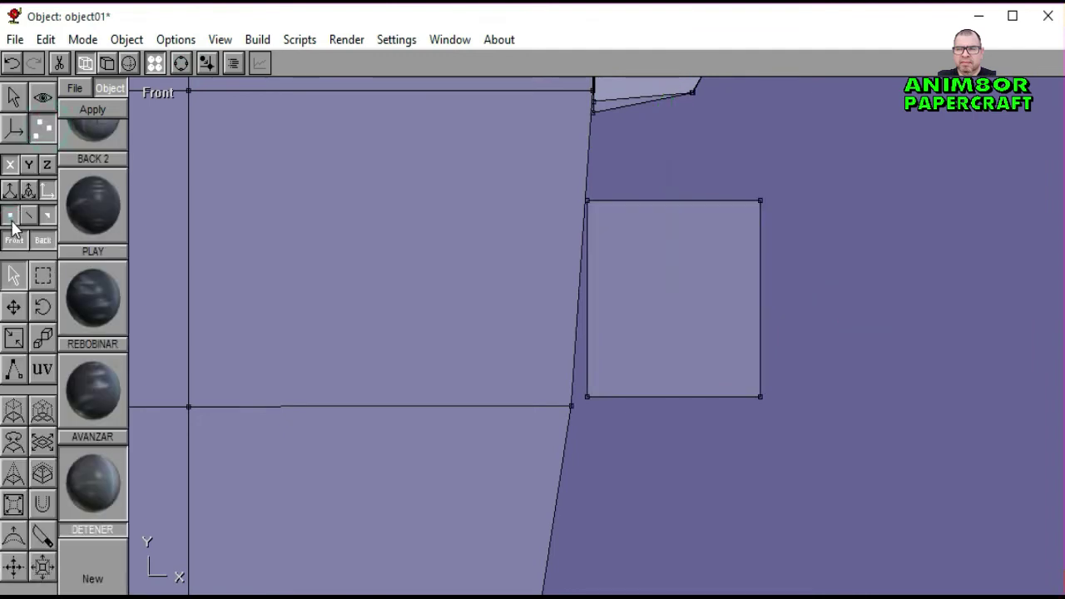
{"action": "left_click", "coordinate": [43, 275]}
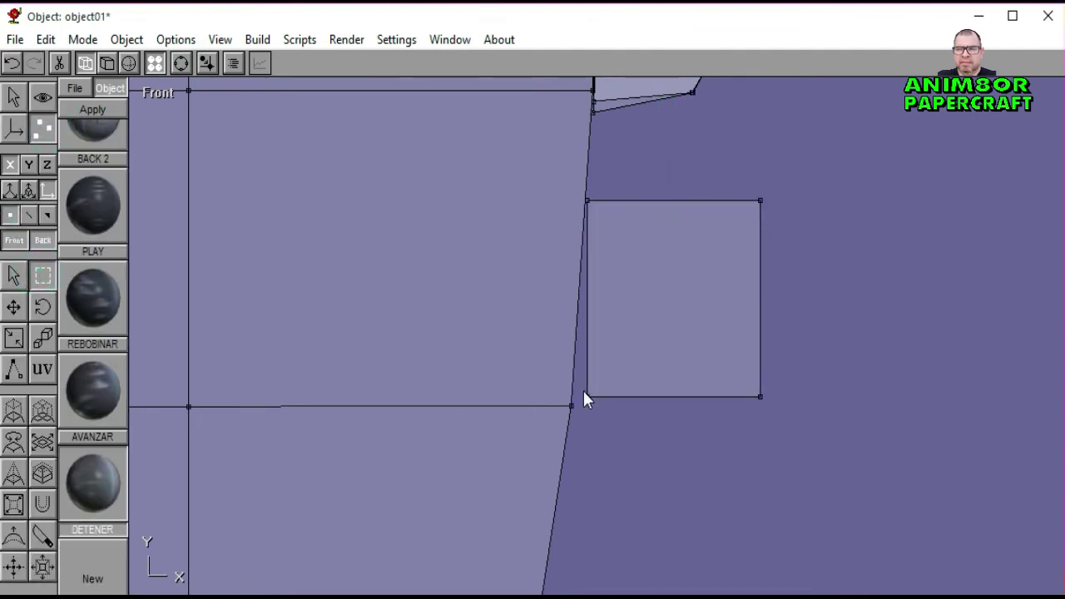
{"action": "left_click_drag", "start_coordinate": [583, 390], "coordinate": [594, 411]}
{"action": "key", "text": "Left"}
{"action": "key", "text": "Left"}
{"action": "key", "text": "Left"}
{"action": "key", "text": "Left"}
{"action": "key", "text": "Left"}
{"action": "key", "text": "Left"}
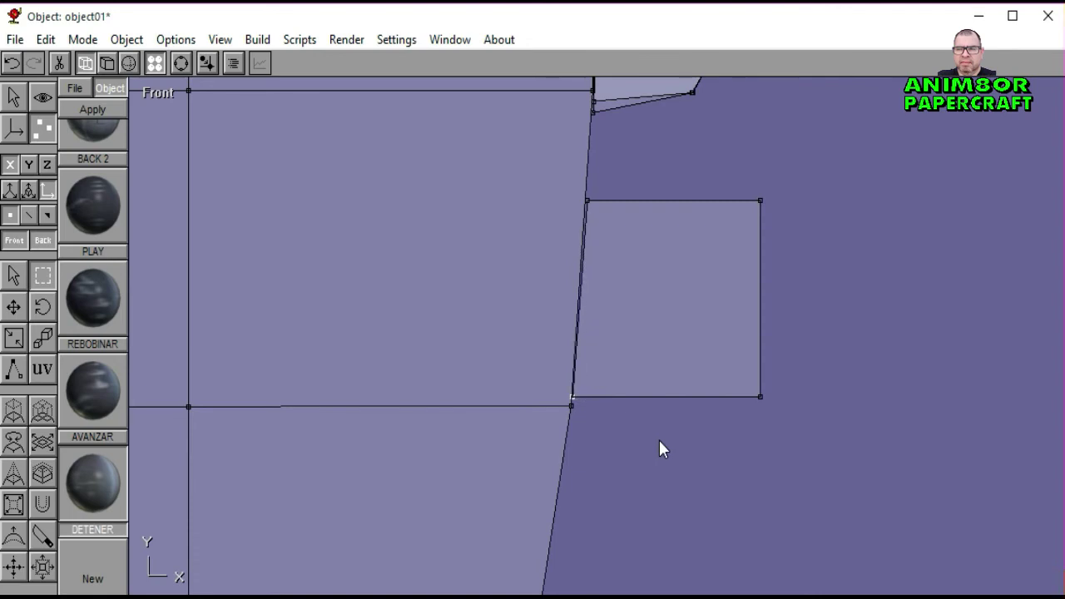
{"action": "left_click", "coordinate": [659, 443]}
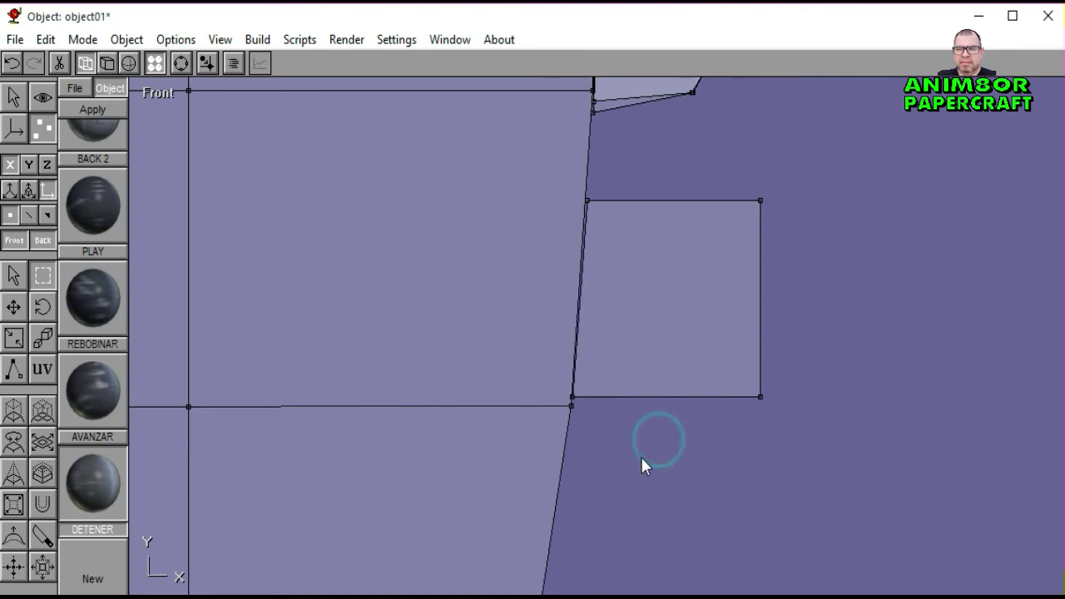
Step: Select the stop box's outer points and shift them toward the Walkman, about level with the large button's outer face
{"action": "left_click", "coordinate": [182, 63]}
{"action": "right_click_drag", "start_coordinate": [562, 277], "coordinate": [534, 368]}
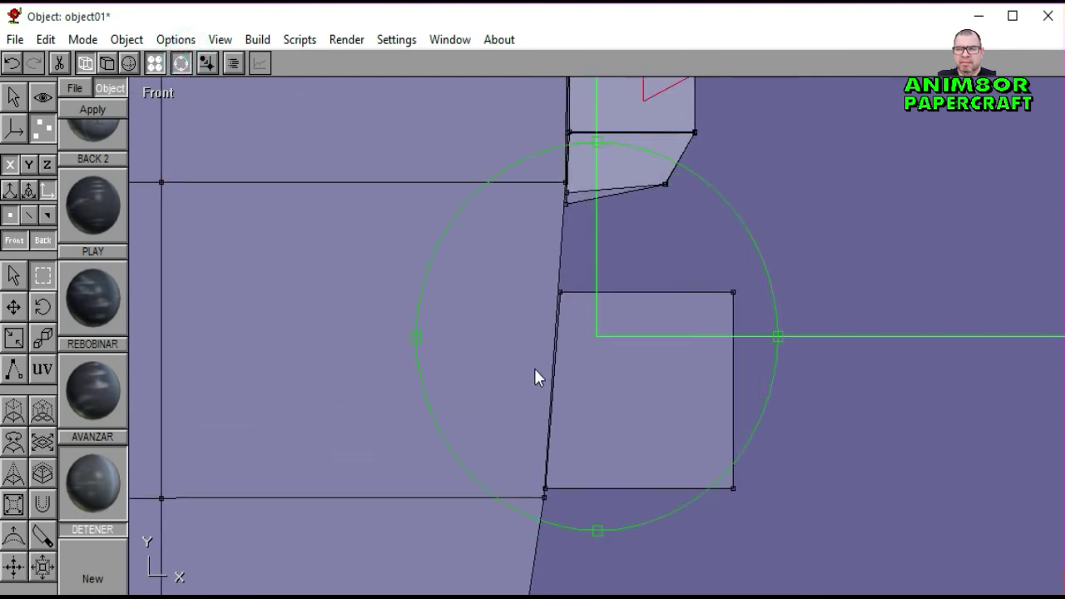
{"action": "left_click", "coordinate": [182, 63]}
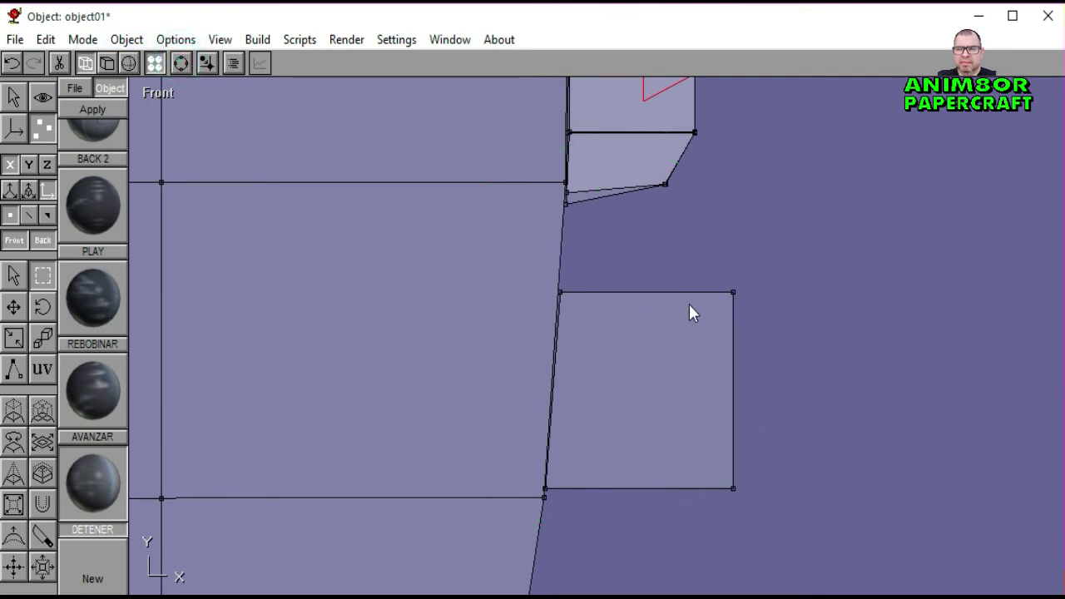
{"action": "left_click_drag", "start_coordinate": [708, 278], "coordinate": [776, 532]}
{"action": "key", "text": "Left"}
{"action": "key", "text": "Left"}
{"action": "key", "text": "Left"}
{"action": "key", "text": "Left"}
{"action": "key", "text": "Left"}
{"action": "key", "text": "Left"}
{"action": "key", "text": "Left"}
{"action": "key", "text": "Left"}
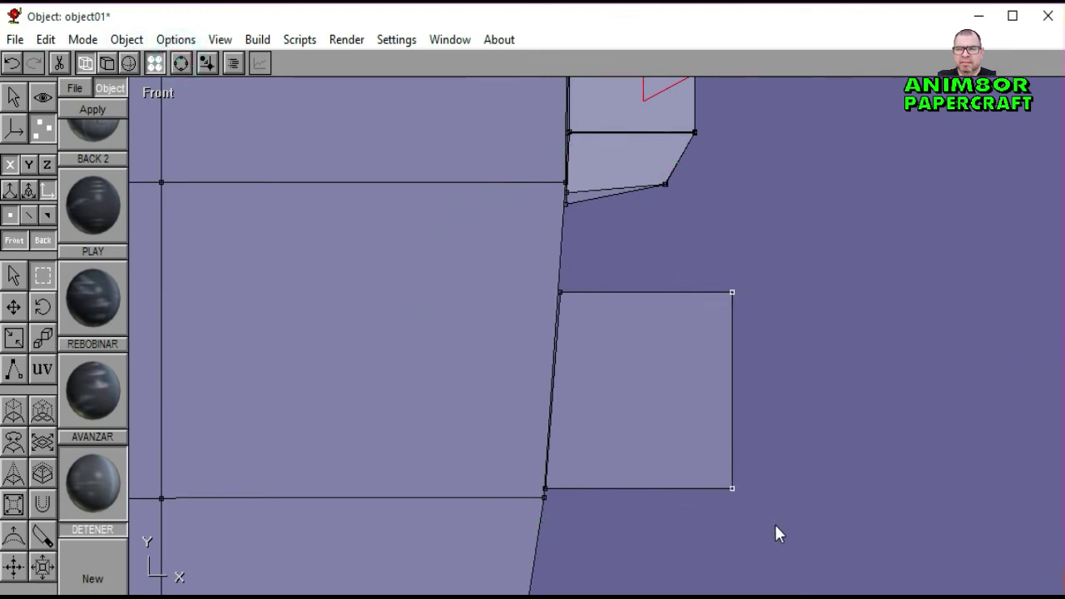
{"action": "key", "text": "Left"}
{"action": "key", "text": "Left"}
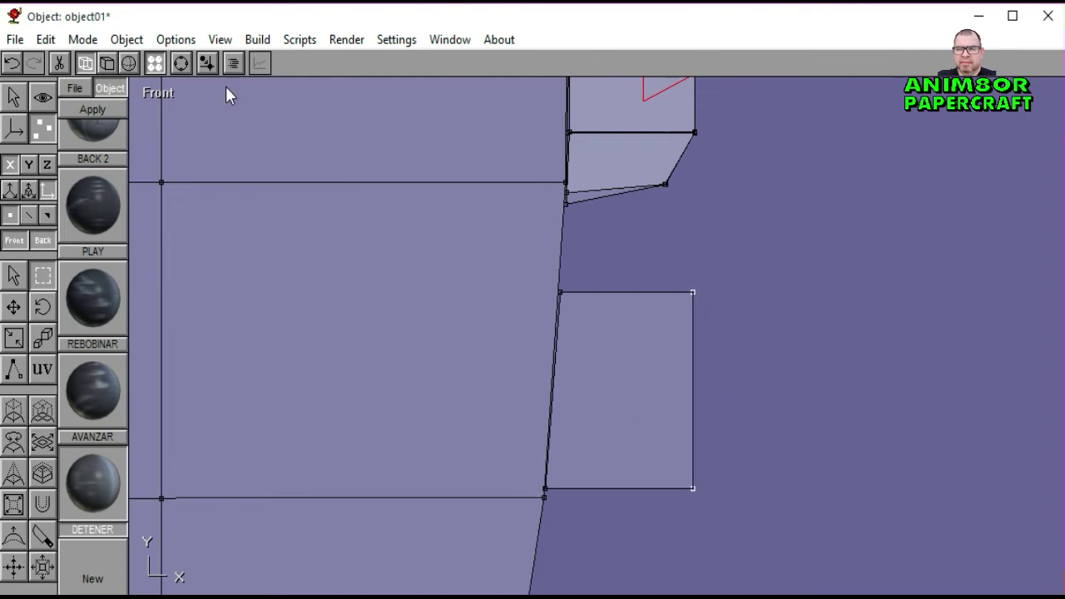
Step: Shift the stop box's outer points slightly further toward the body so it protrudes less than the large button, and deselect them
{"action": "left_click", "coordinate": [181, 63]}
{"action": "scroll", "coordinate": [541, 353], "scroll_direction": "down", "scroll_amount": 3}
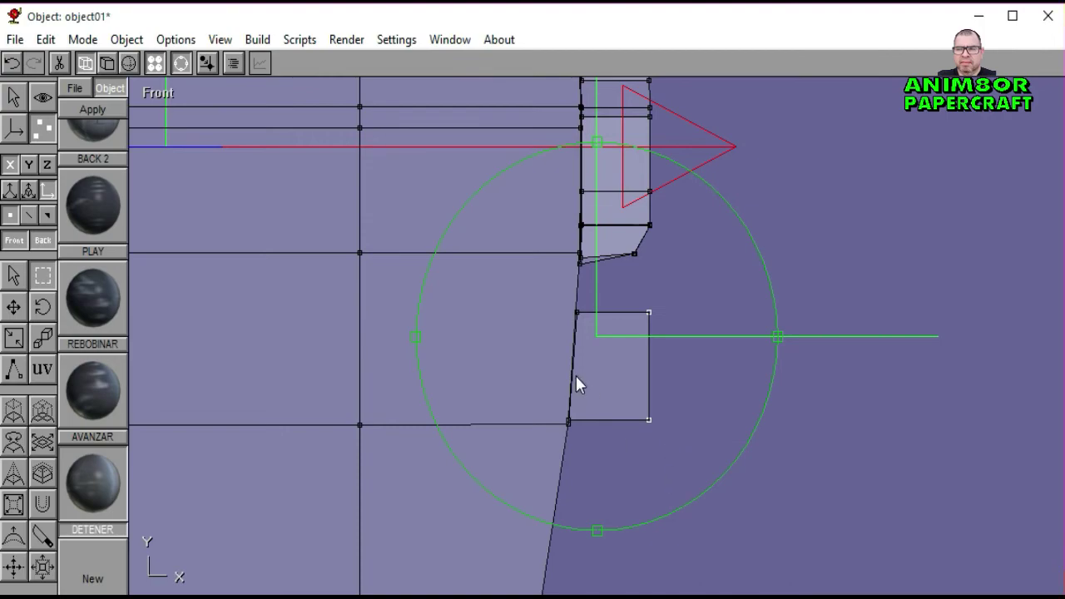
{"action": "mouse_move", "coordinate": [611, 411]}
{"action": "right_mouse_down"}
{"action": "mouse_move", "coordinate": [677, 414]}
{"action": "mouse_move", "coordinate": [374, 411]}
{"action": "mouse_move", "coordinate": [621, 413]}
{"action": "mouse_move", "coordinate": [592, 417]}
{"action": "right_mouse_up"}
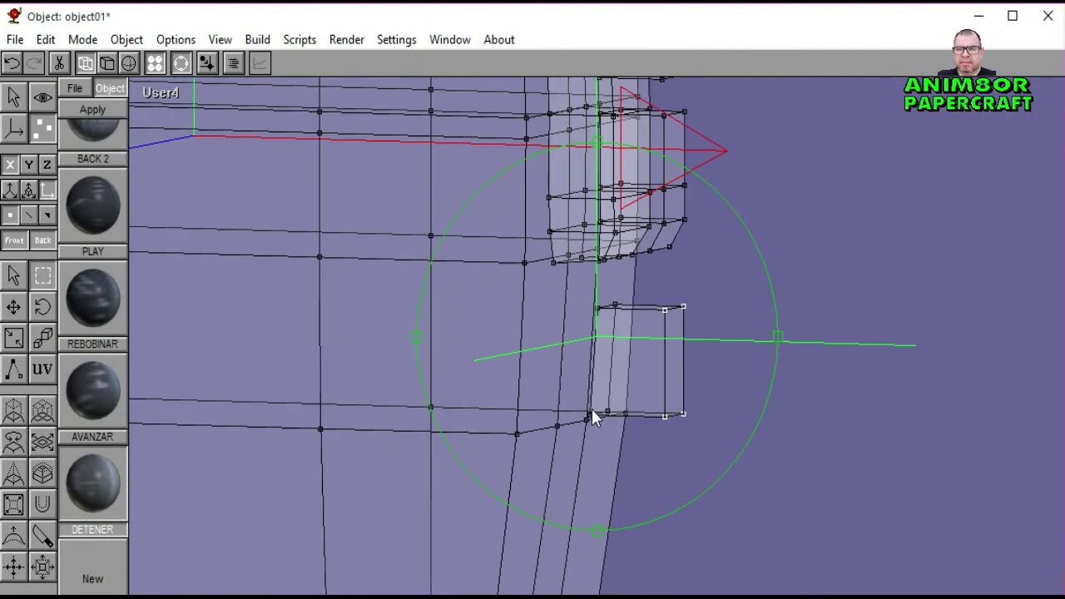
{"action": "left_click", "coordinate": [166, 94]}
{"action": "left_click", "coordinate": [160, 131]}
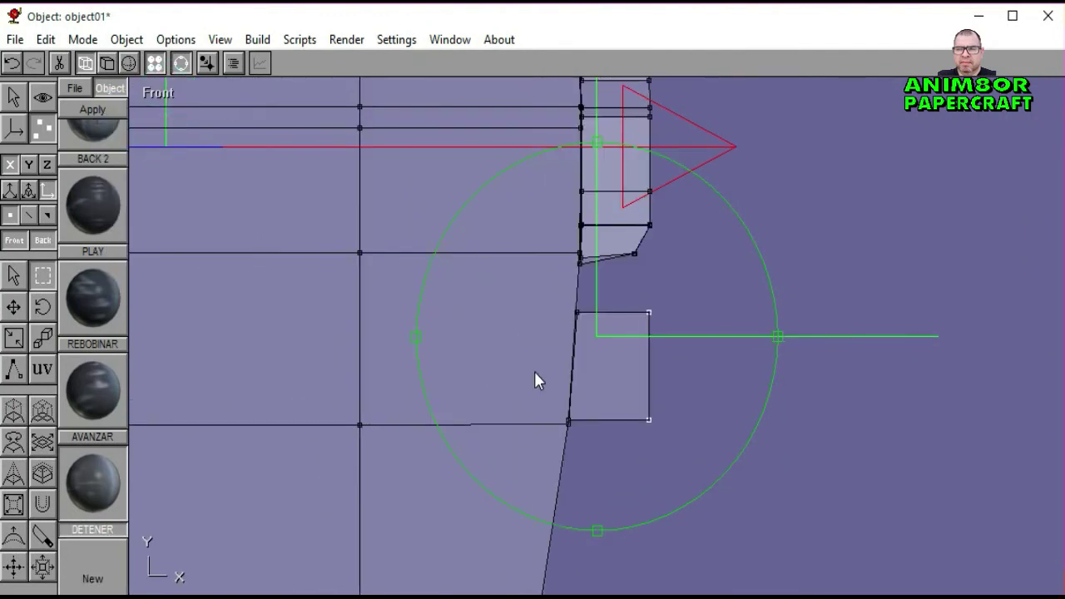
{"action": "left_click", "coordinate": [185, 67]}
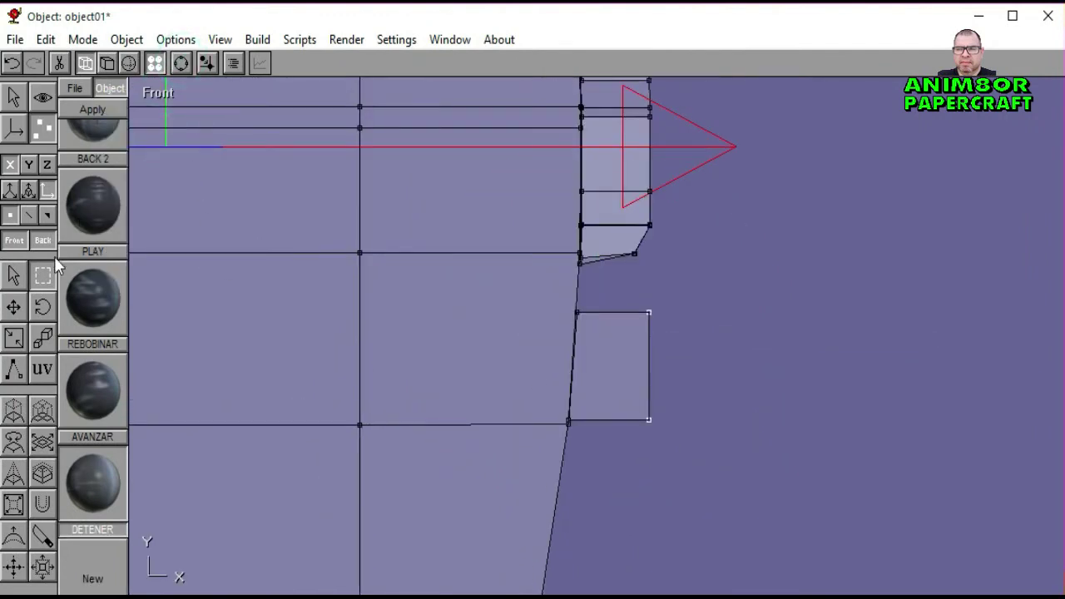
{"action": "key", "text": "Left"}
{"action": "key", "text": "Left"}
{"action": "key", "text": "Left"}
{"action": "key", "text": "Left"}
{"action": "key", "text": "Left"}
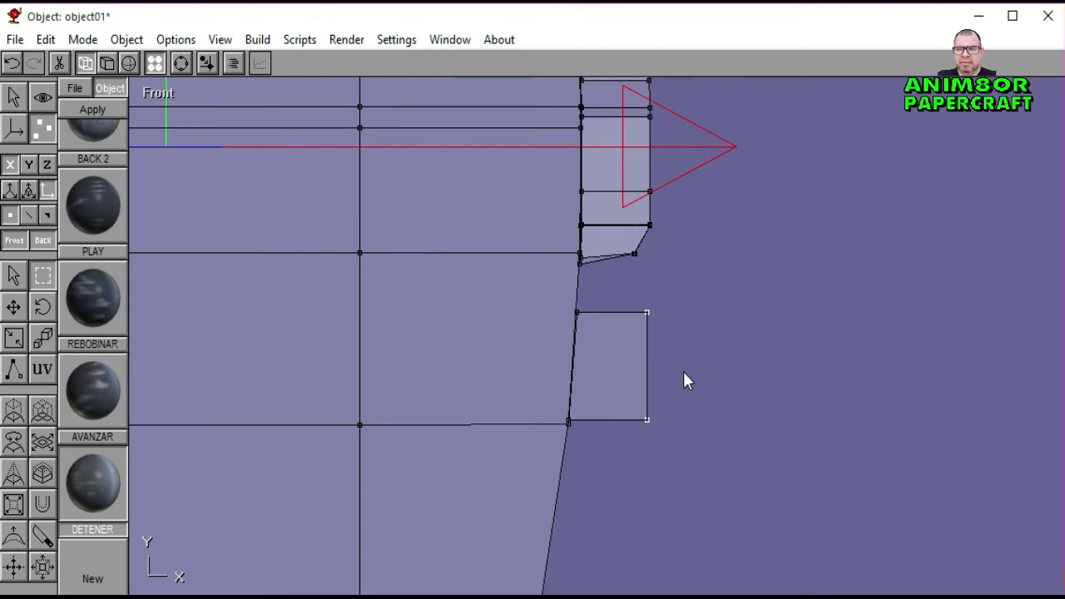
{"action": "left_click", "coordinate": [684, 374]}
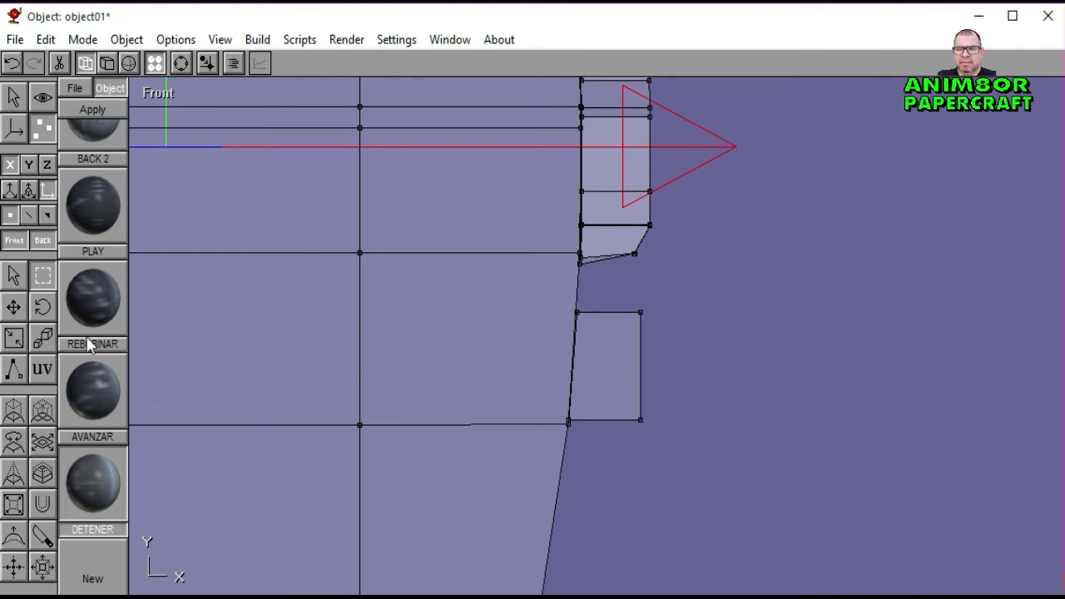
Step: Return to object editing and move the stop box along X, clear of the Walkman's side
{"action": "left_click", "coordinate": [43, 537]}
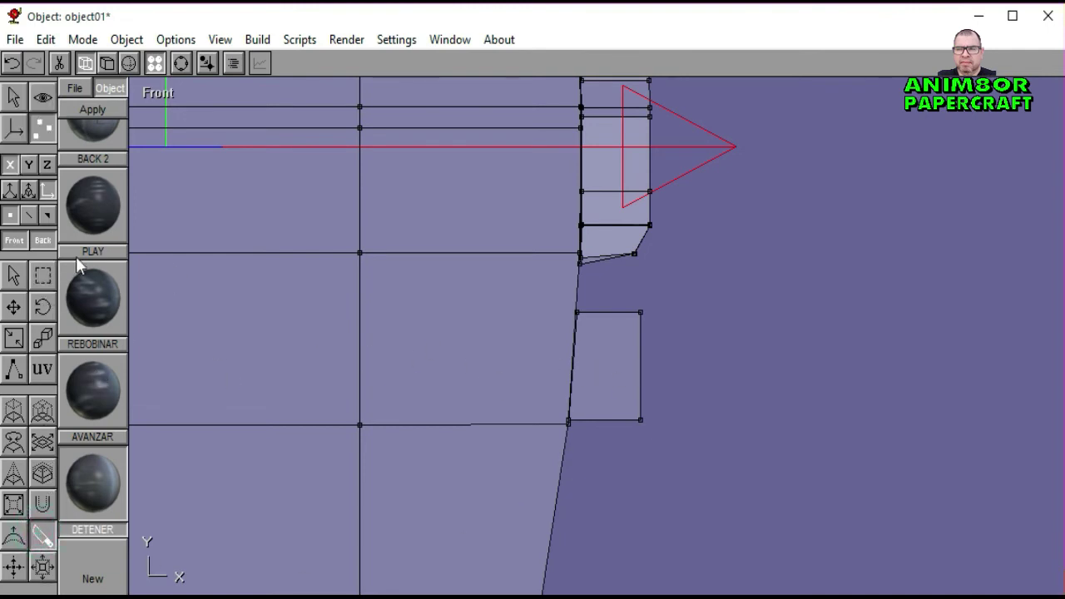
{"action": "left_click", "coordinate": [14, 105]}
{"action": "left_click", "coordinate": [13, 227]}
{"action": "left_click", "coordinate": [613, 348]}
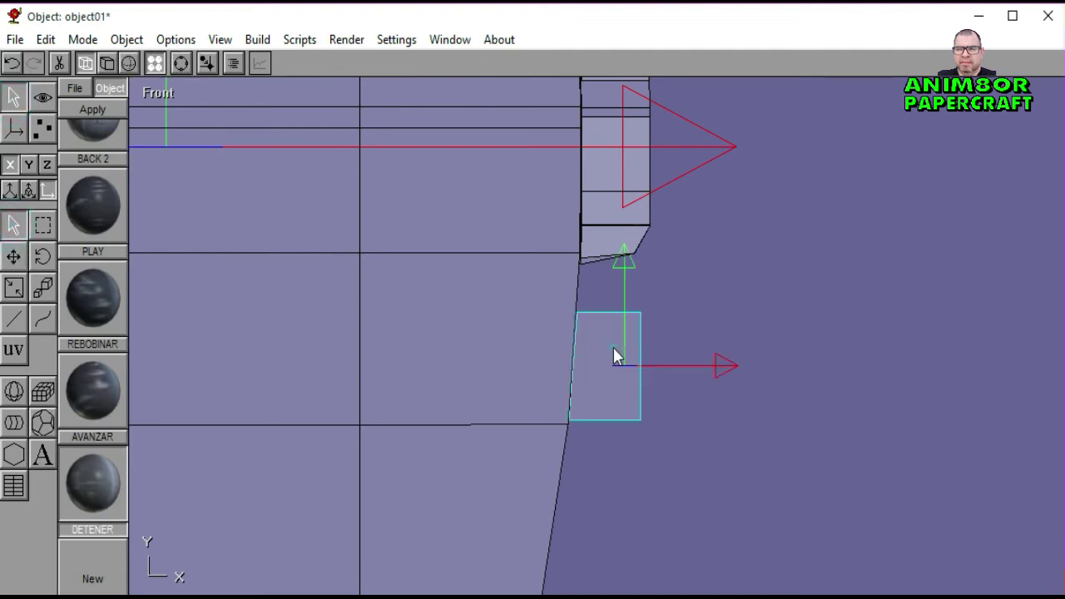
{"action": "left_click", "coordinate": [14, 258]}
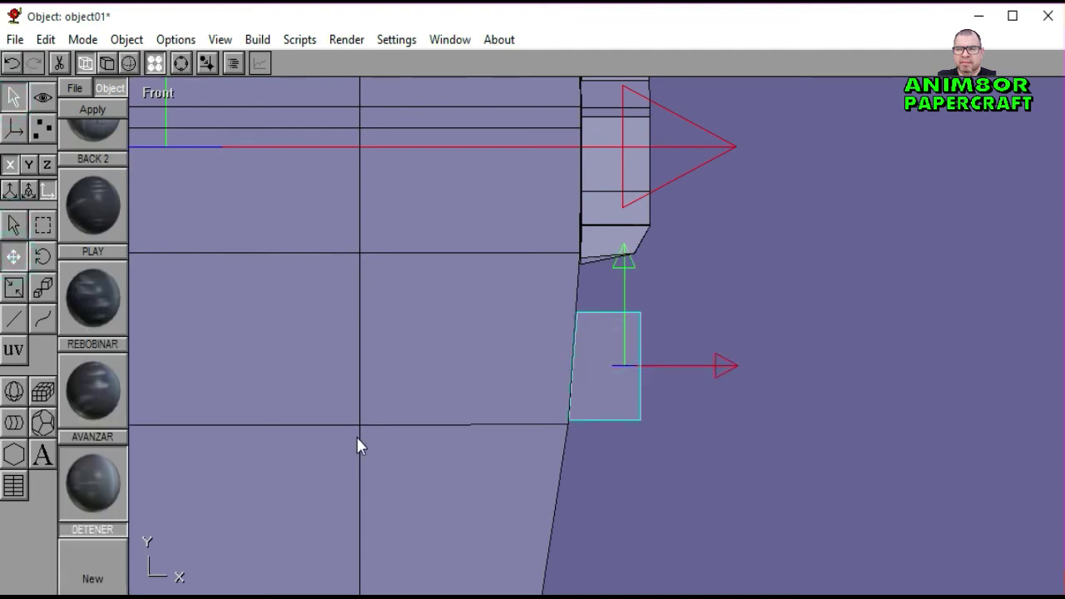
{"action": "left_click_drag", "start_coordinate": [427, 459], "coordinate": [491, 473]}
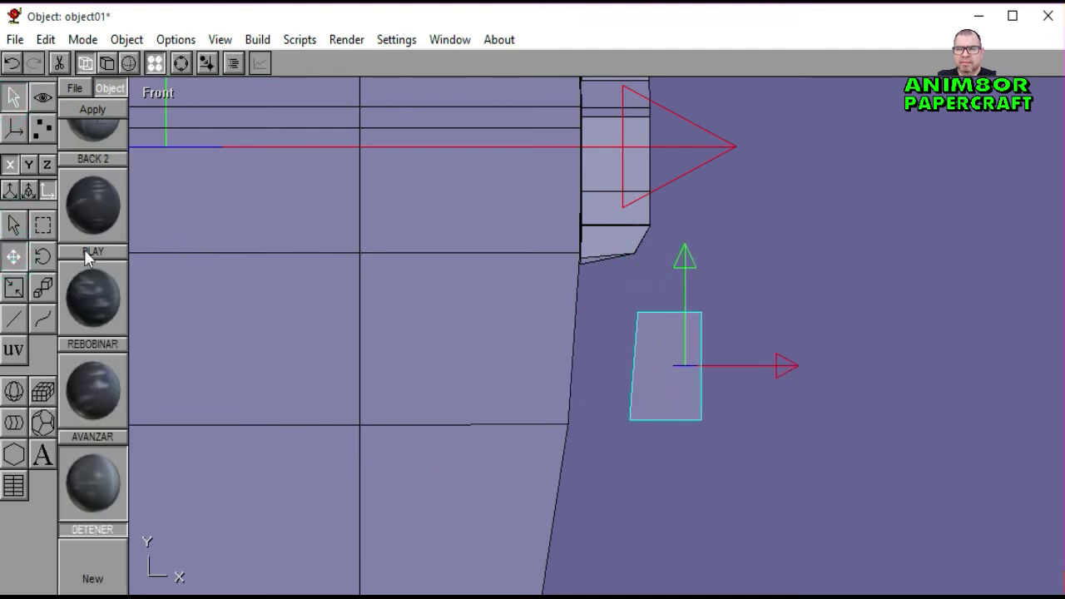
Step: Cut the stop box horizontally with the knife near its upper end and again near its lower end
{"action": "left_click", "coordinate": [43, 133]}
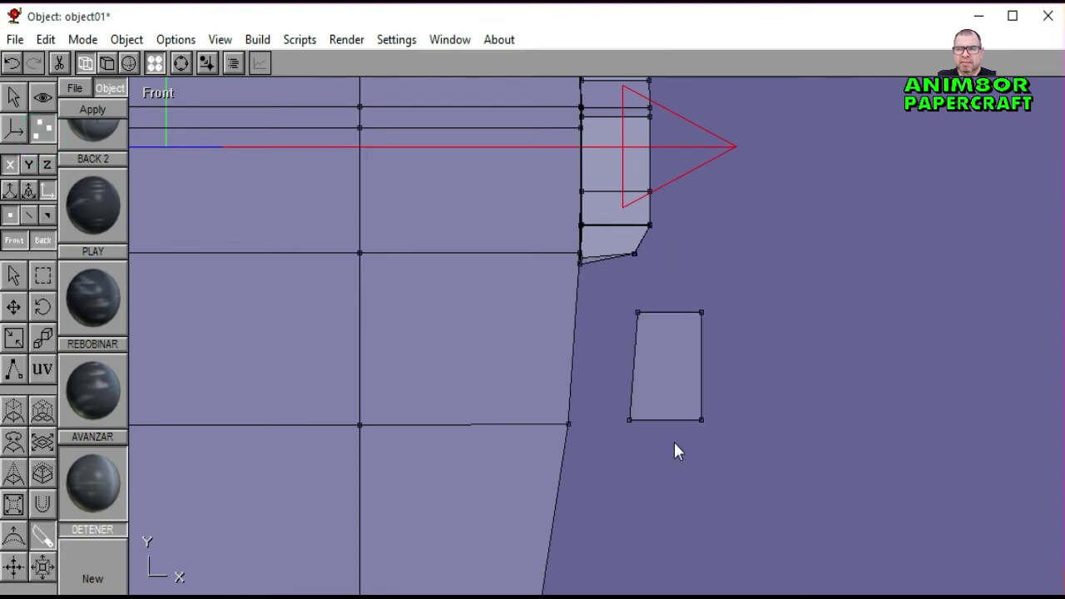
{"action": "left_click_drag", "start_coordinate": [630, 333], "coordinate": [718, 333]}
{"action": "left_click_drag", "start_coordinate": [620, 394], "coordinate": [720, 394]}
Step: Scale the stop box's upper and lower outer corner points inward on all axes to bevel its outer face, and deselect them
{"action": "left_click", "coordinate": [49, 278]}
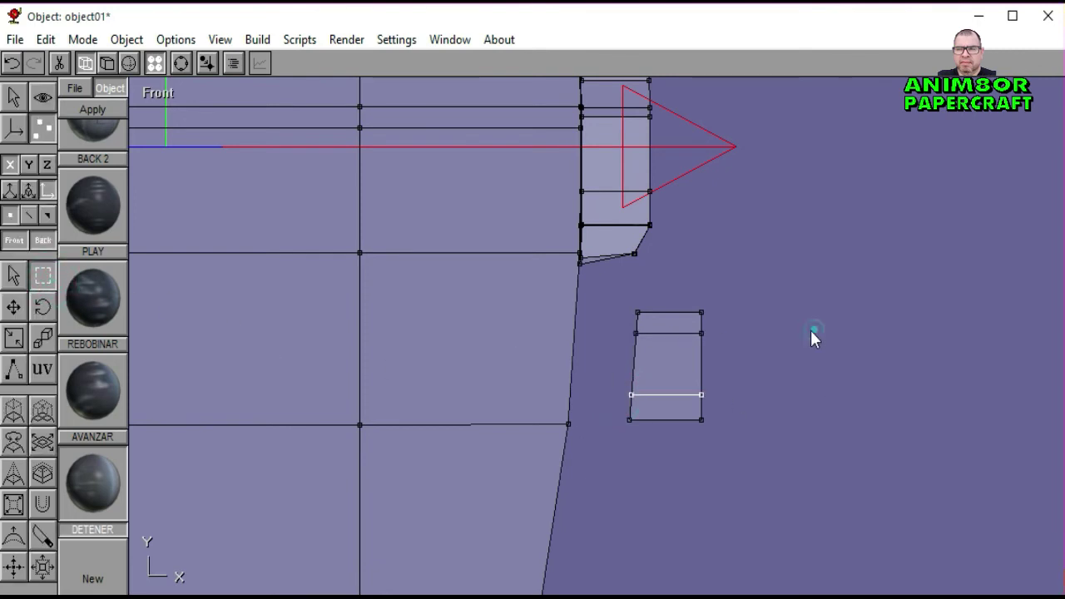
{"action": "left_click_drag", "start_coordinate": [811, 329], "coordinate": [691, 306]}
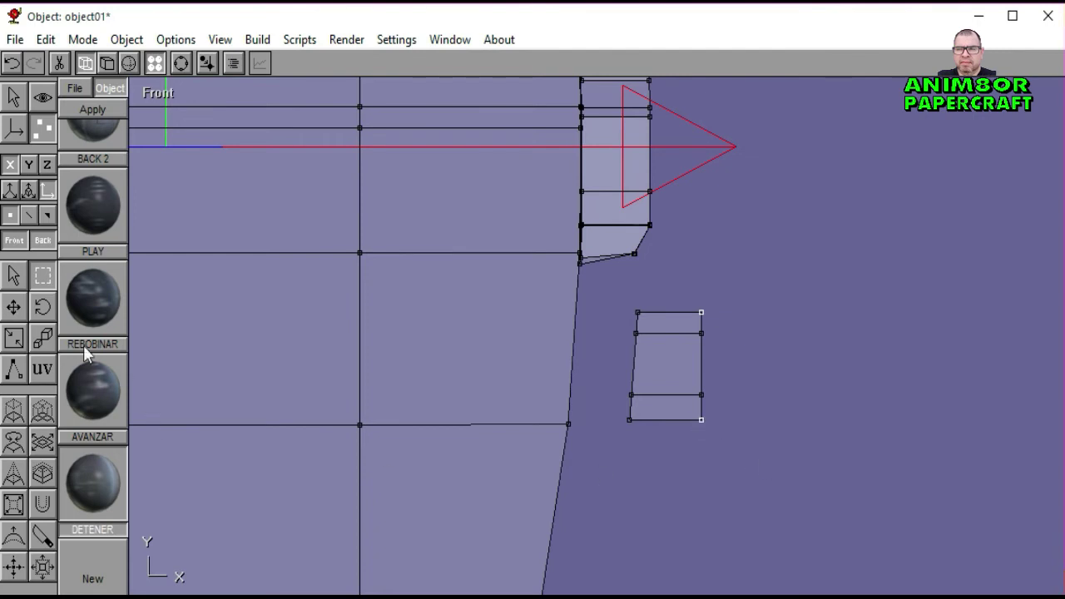
{"action": "left_click", "coordinate": [13, 337]}
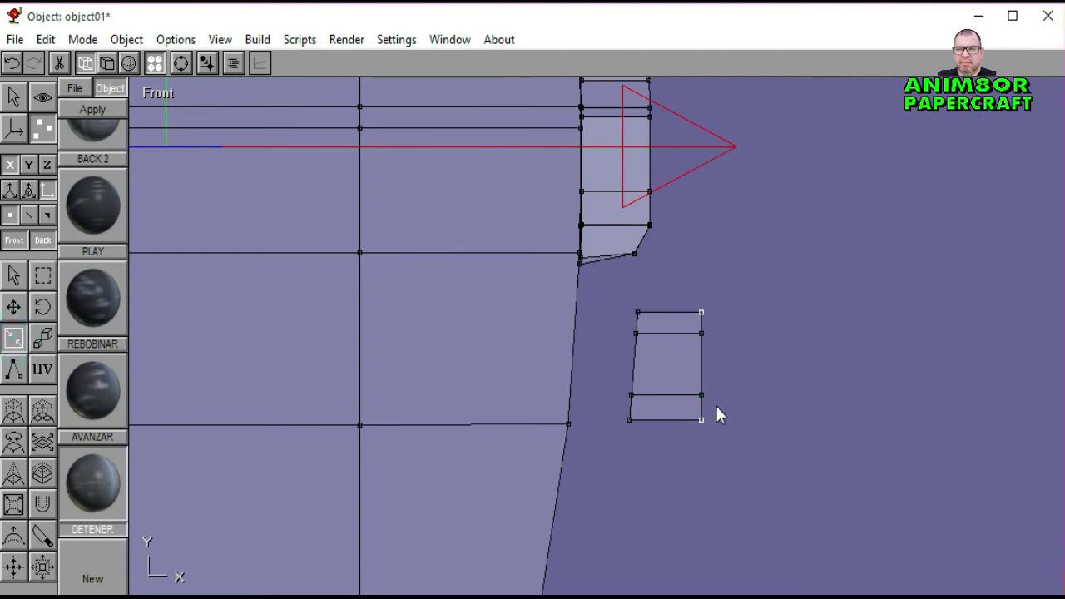
{"action": "left_click", "coordinate": [836, 396]}
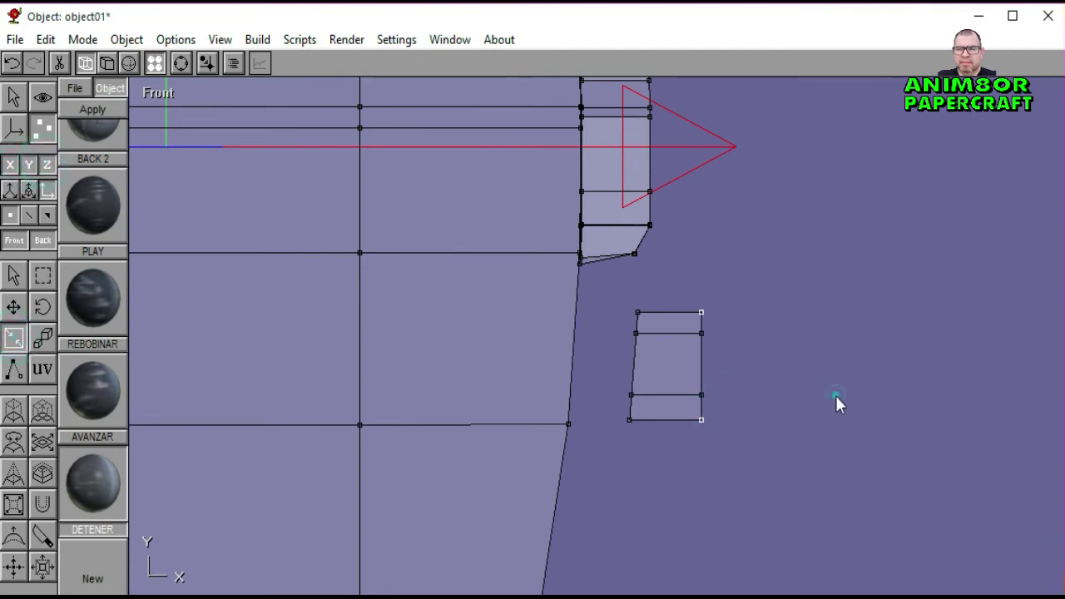
{"action": "left_click_drag", "start_coordinate": [836, 397], "coordinate": [740, 415]}
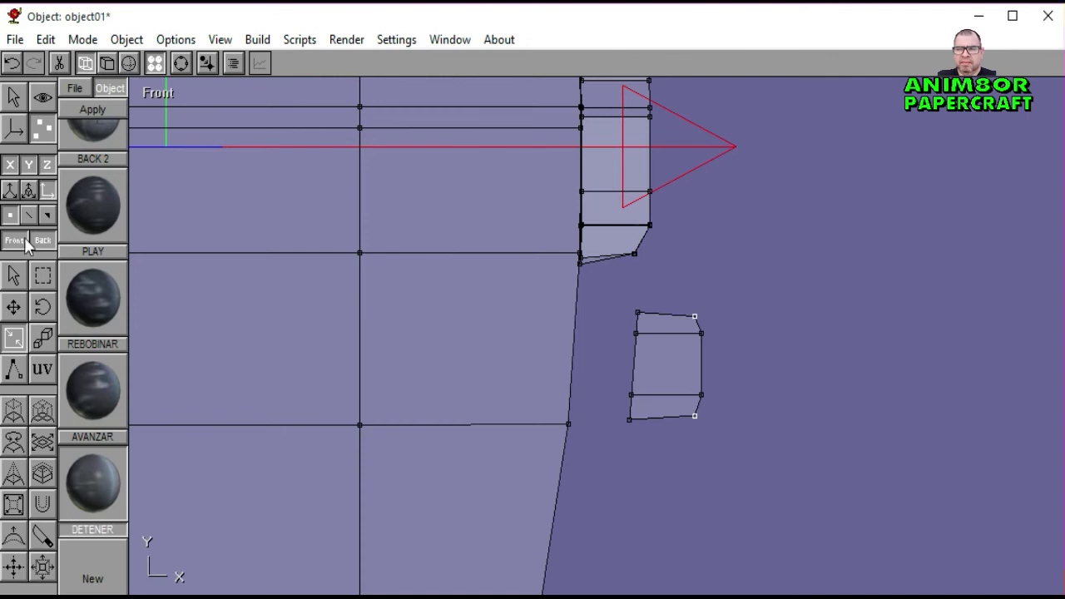
{"action": "left_click", "coordinate": [42, 277]}
{"action": "left_click", "coordinate": [735, 314]}
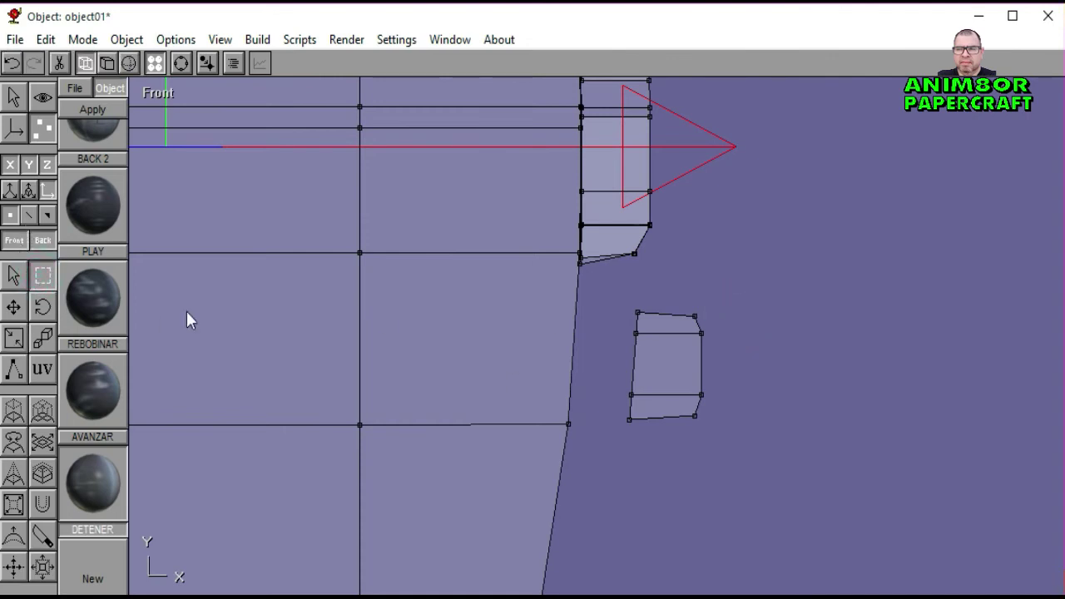
Step: Move the stop box along X back against the Walkman's side and deselect it
{"action": "left_click", "coordinate": [13, 97]}
{"action": "left_click", "coordinate": [666, 380]}
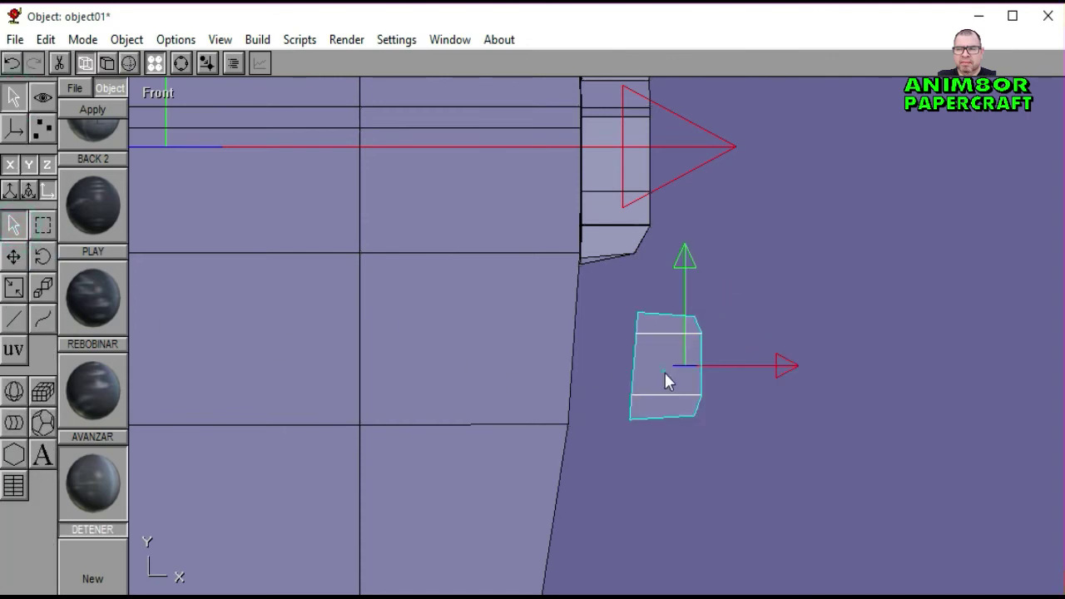
{"action": "left_click", "coordinate": [13, 256]}
{"action": "left_click", "coordinate": [28, 165]}
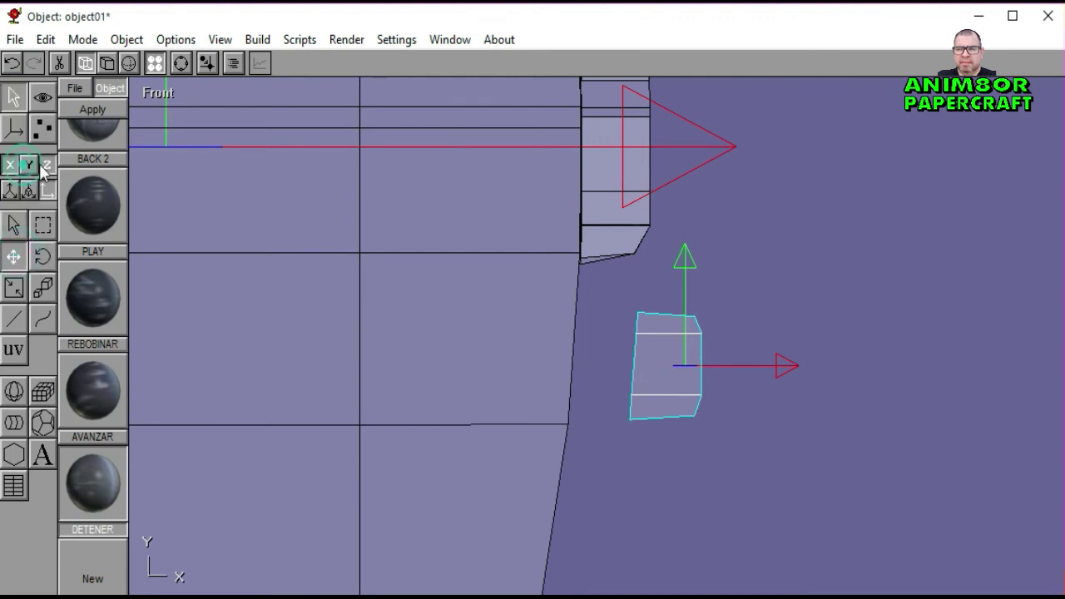
{"action": "left_click_drag", "start_coordinate": [767, 418], "coordinate": [698, 456]}
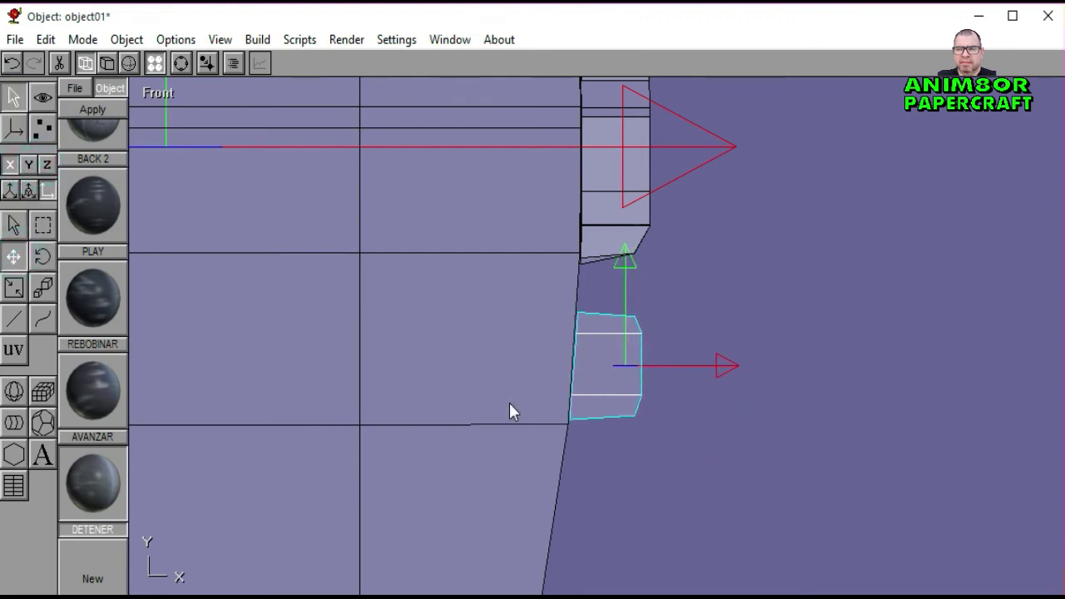
{"action": "left_click", "coordinate": [13, 226]}
{"action": "left_click", "coordinate": [814, 472]}
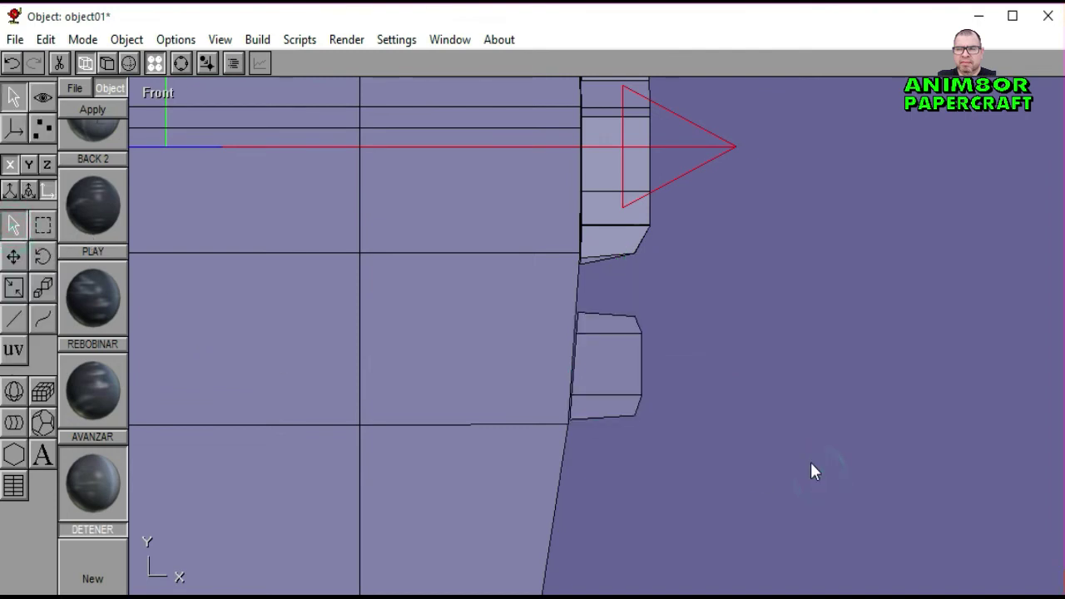
Step: In the shaded Back view, nudge the stop box's lower outer points slightly toward the body and deselect them
{"action": "left_click", "coordinate": [107, 63]}
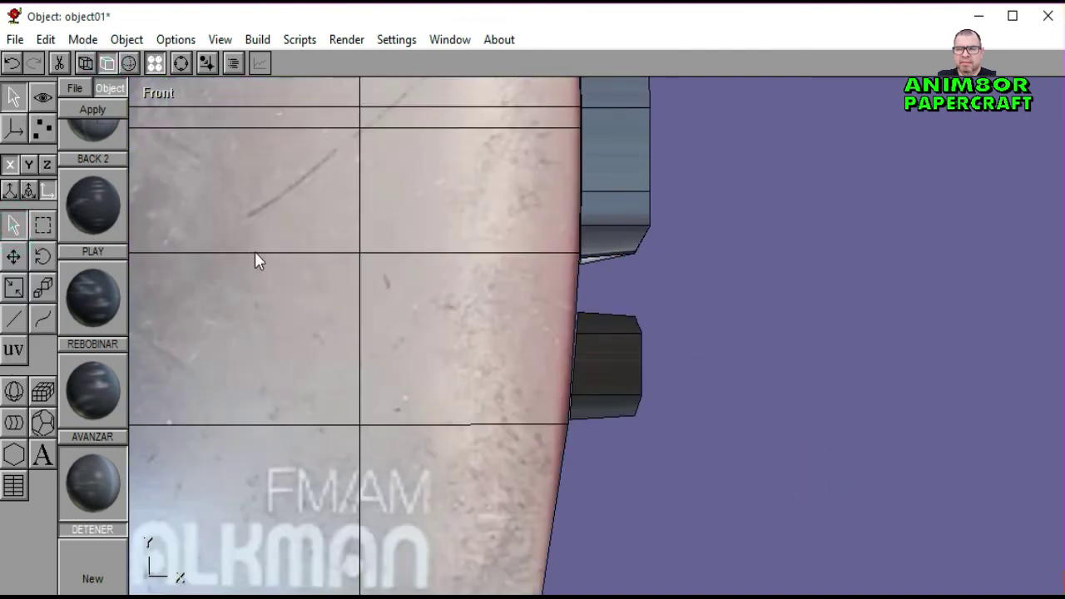
{"action": "left_click", "coordinate": [182, 64]}
{"action": "scroll", "coordinate": [409, 311], "scroll_direction": "down", "scroll_amount": 2}
{"action": "left_click_drag", "start_coordinate": [409, 311], "coordinate": [412, 350]}
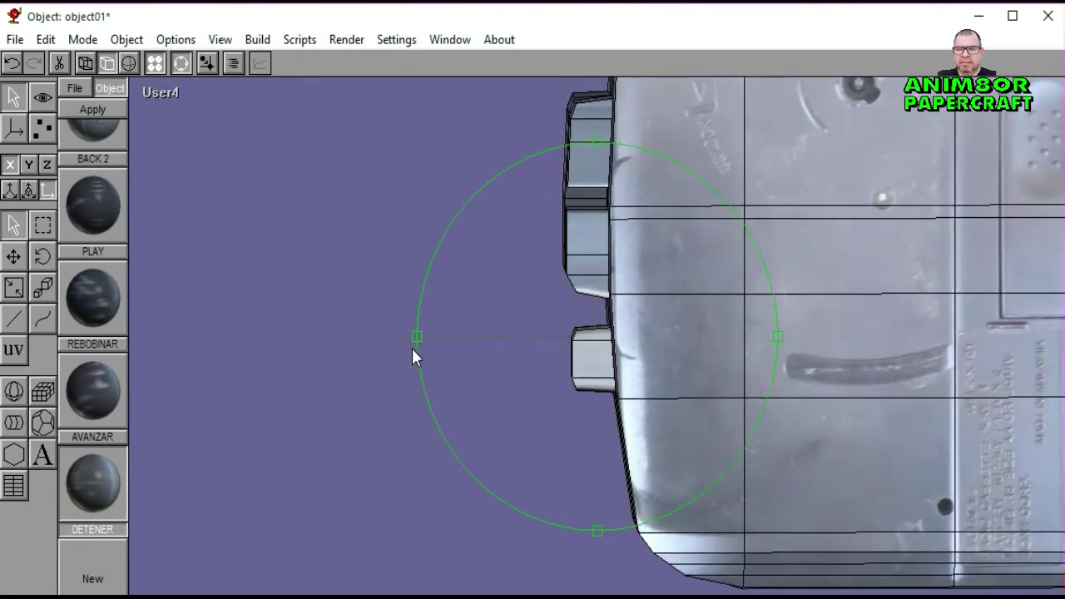
{"action": "left_click", "coordinate": [162, 92]}
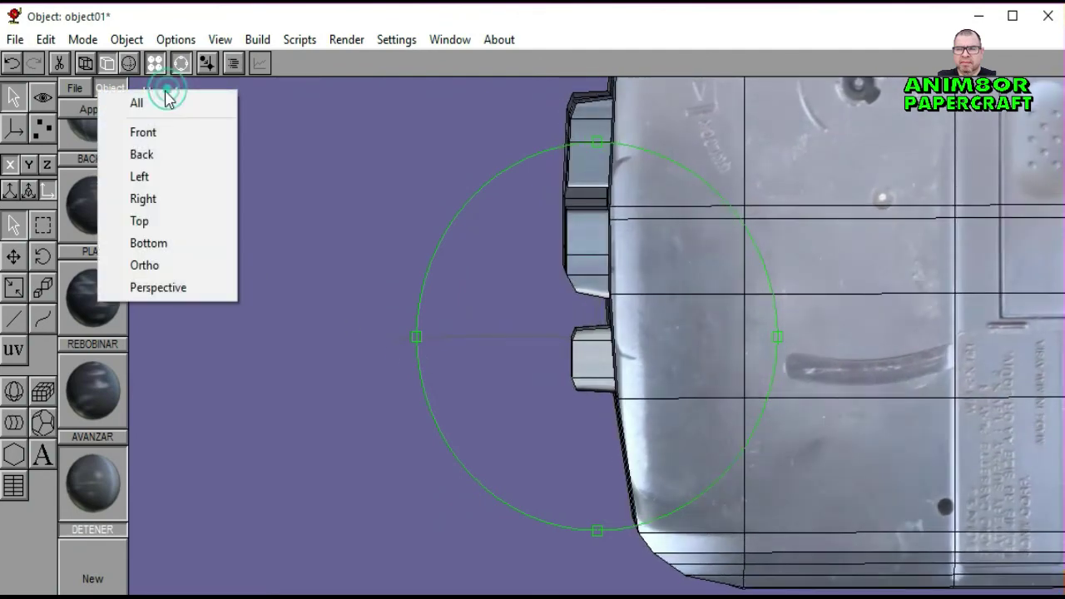
{"action": "left_click", "coordinate": [152, 153]}
{"action": "left_click_drag", "start_coordinate": [580, 312], "coordinate": [594, 281]}
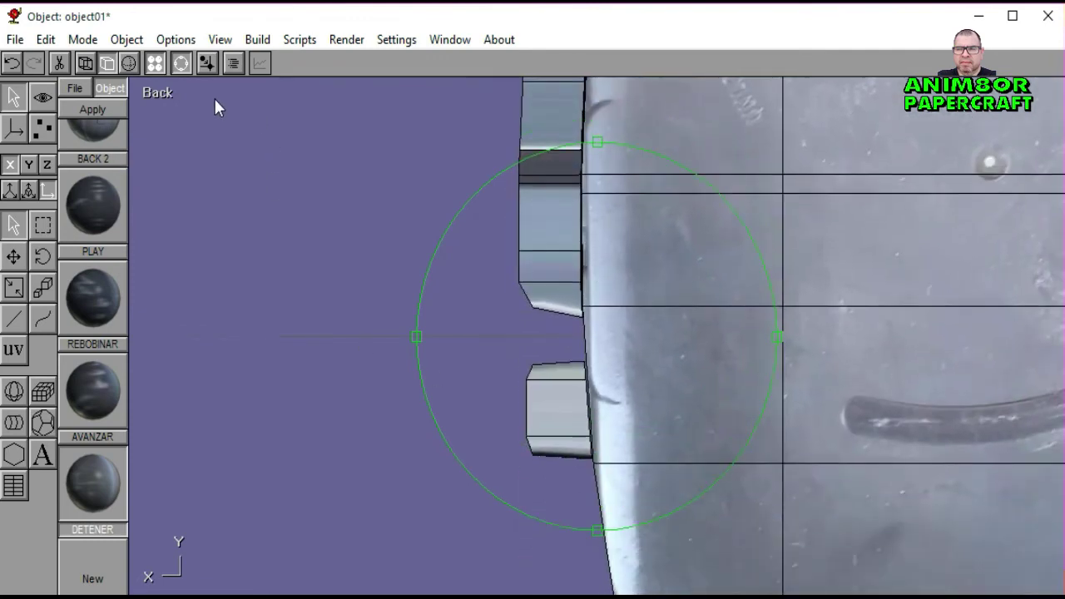
{"action": "left_click", "coordinate": [36, 130]}
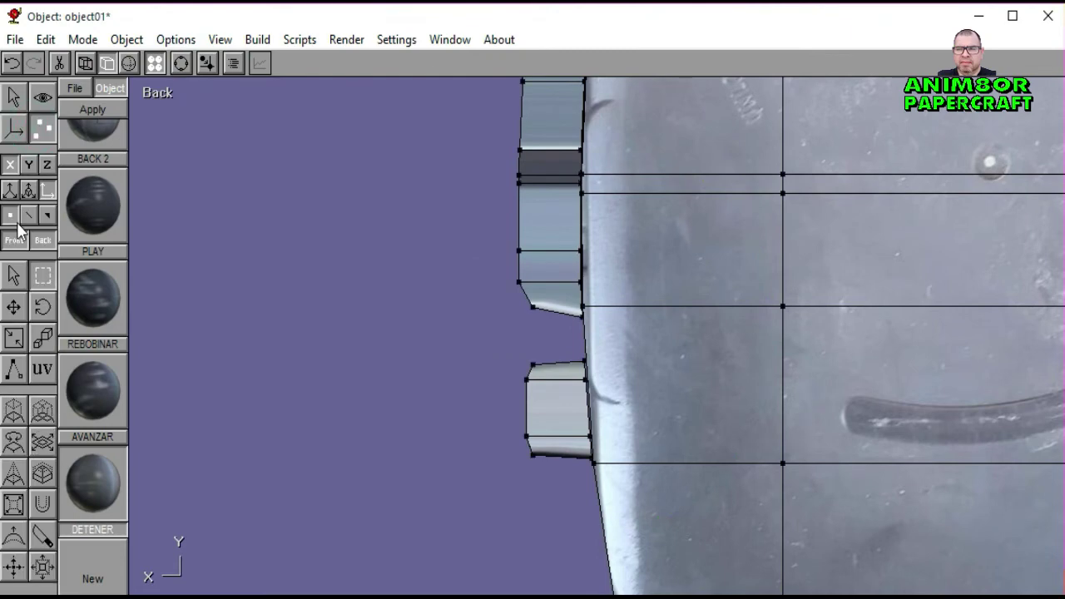
{"action": "left_click_drag", "start_coordinate": [510, 432], "coordinate": [560, 491]}
{"action": "key", "text": "Right"}
{"action": "key", "text": "Right"}
{"action": "left_click", "coordinate": [262, 300]}
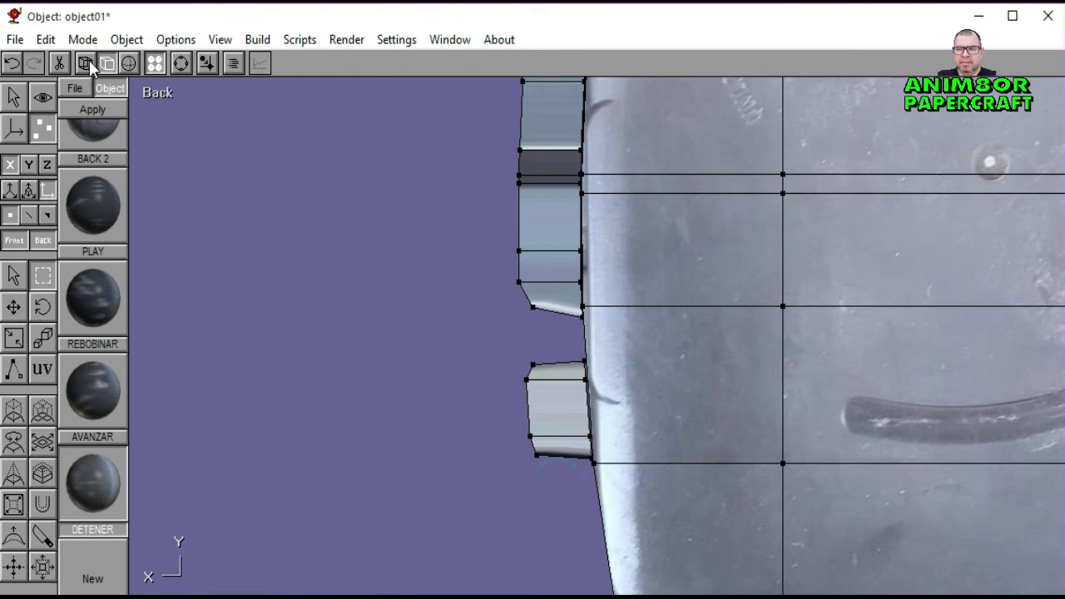
Step: Display the model with smooth shading, check the side buttons at an angle, and save the project
{"action": "left_click", "coordinate": [129, 63]}
{"action": "left_click", "coordinate": [182, 64]}
{"action": "mouse_move", "coordinate": [476, 290]}
{"action": "left_mouse_down"}
{"action": "mouse_move", "coordinate": [654, 337]}
{"action": "mouse_move", "coordinate": [654, 257]}
{"action": "mouse_move", "coordinate": [656, 362]}
{"action": "mouse_move", "coordinate": [593, 367]}
{"action": "mouse_move", "coordinate": [768, 364]}
{"action": "mouse_move", "coordinate": [583, 369]}
{"action": "mouse_move", "coordinate": [497, 356]}
{"action": "mouse_move", "coordinate": [486, 323]}
{"action": "mouse_move", "coordinate": [603, 346]}
{"action": "mouse_move", "coordinate": [591, 352]}
{"action": "left_mouse_up"}
{"action": "left_click", "coordinate": [15, 39]}
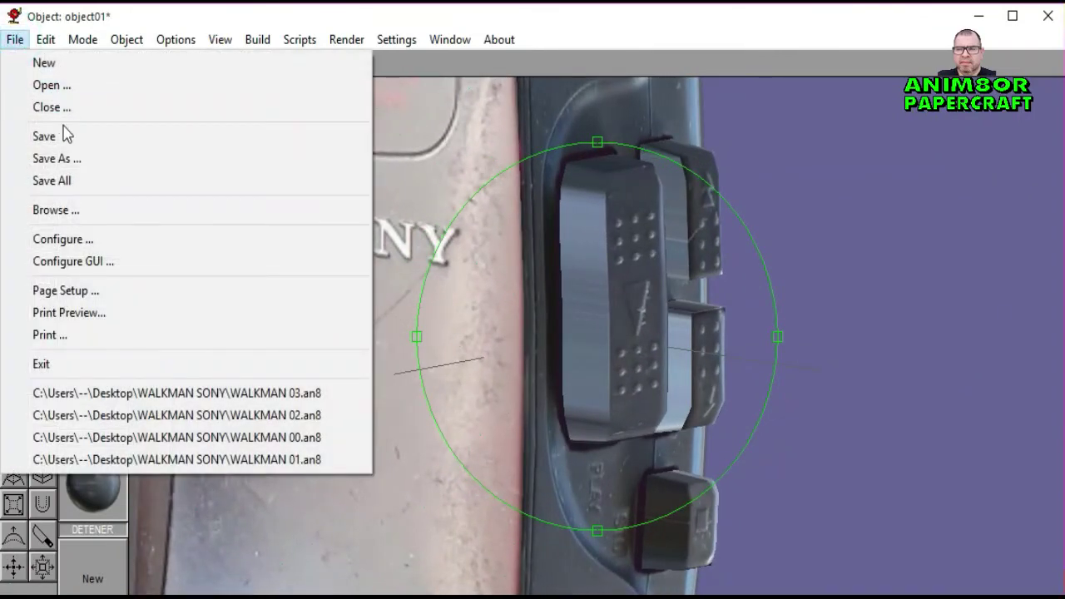
{"action": "left_click", "coordinate": [63, 132]}
Step: In the Perspective view, delete the separate side reference panel standing beside the Walkman
{"action": "left_click", "coordinate": [150, 86]}
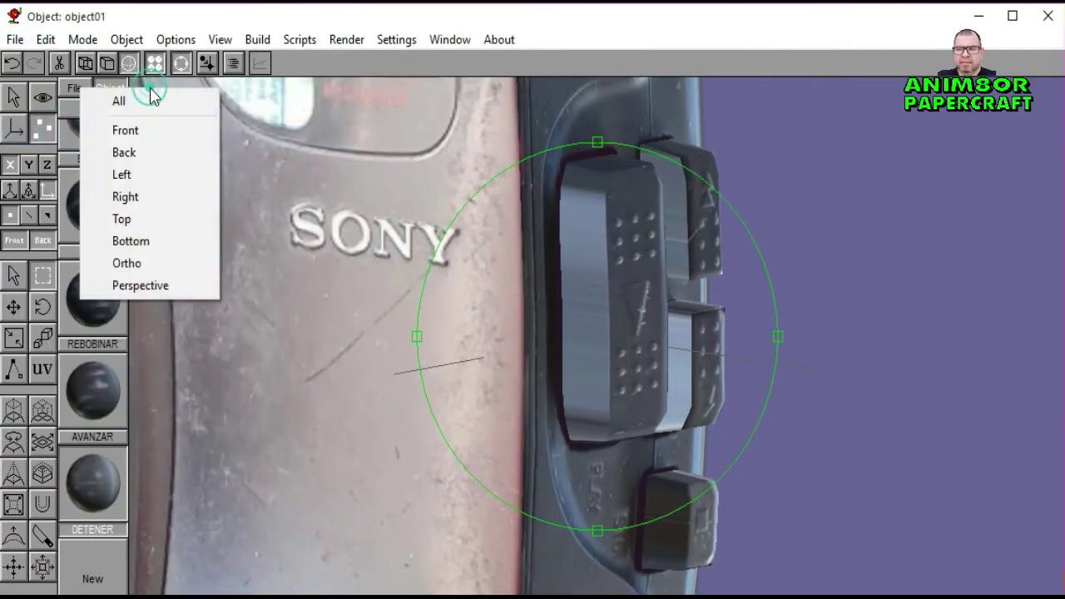
{"action": "left_click", "coordinate": [162, 285]}
{"action": "left_click_drag", "start_coordinate": [607, 328], "coordinate": [549, 353]}
{"action": "left_click_drag", "start_coordinate": [516, 351], "coordinate": [599, 346]}
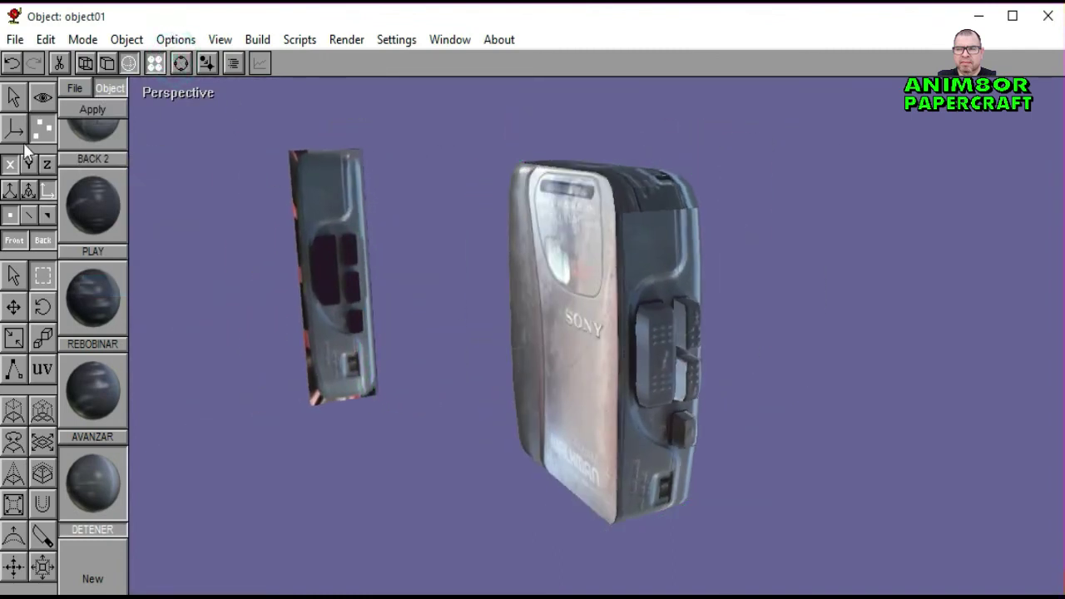
{"action": "left_click", "coordinate": [14, 100]}
{"action": "left_click", "coordinate": [337, 297]}
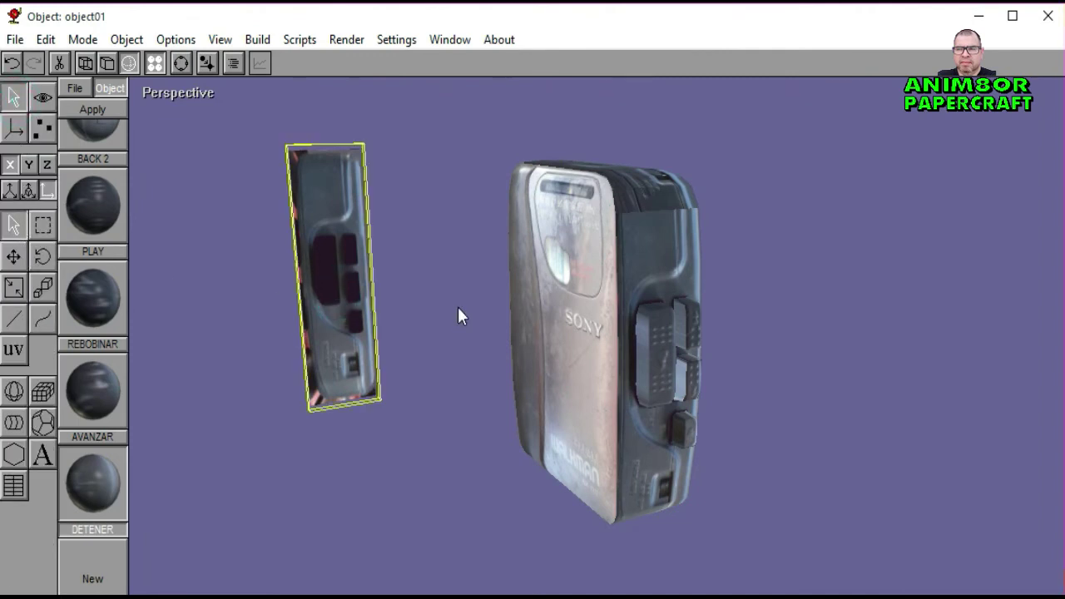
{"action": "key", "text": "Delete"}
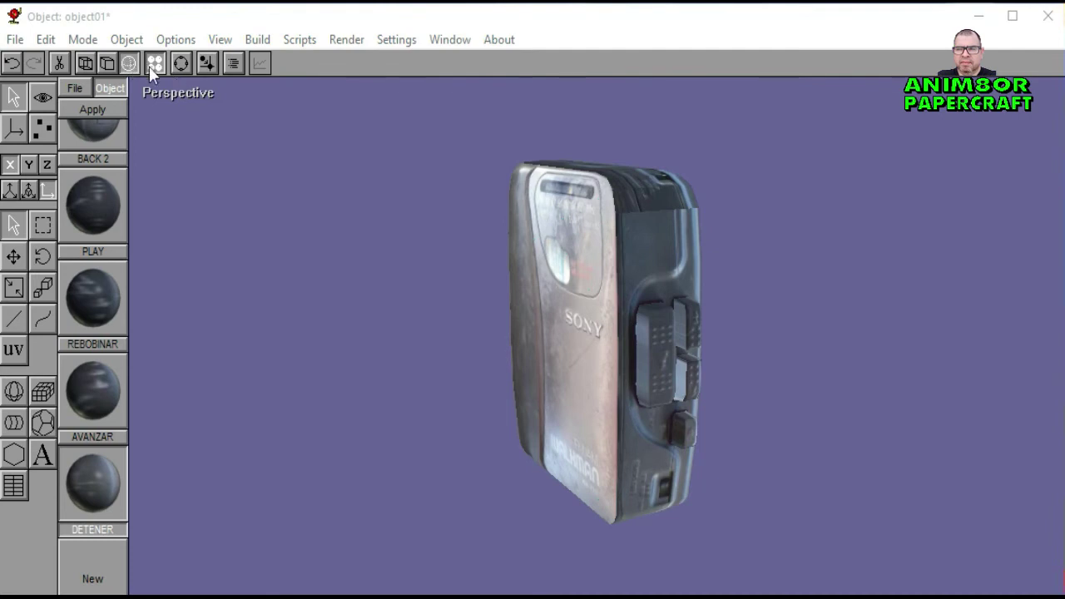
Step: Examine the complete Walkman and its side buttons from several angles in perspective and from the front
{"action": "left_click", "coordinate": [179, 65]}
{"action": "left_click_drag", "start_coordinate": [542, 321], "coordinate": [667, 286]}
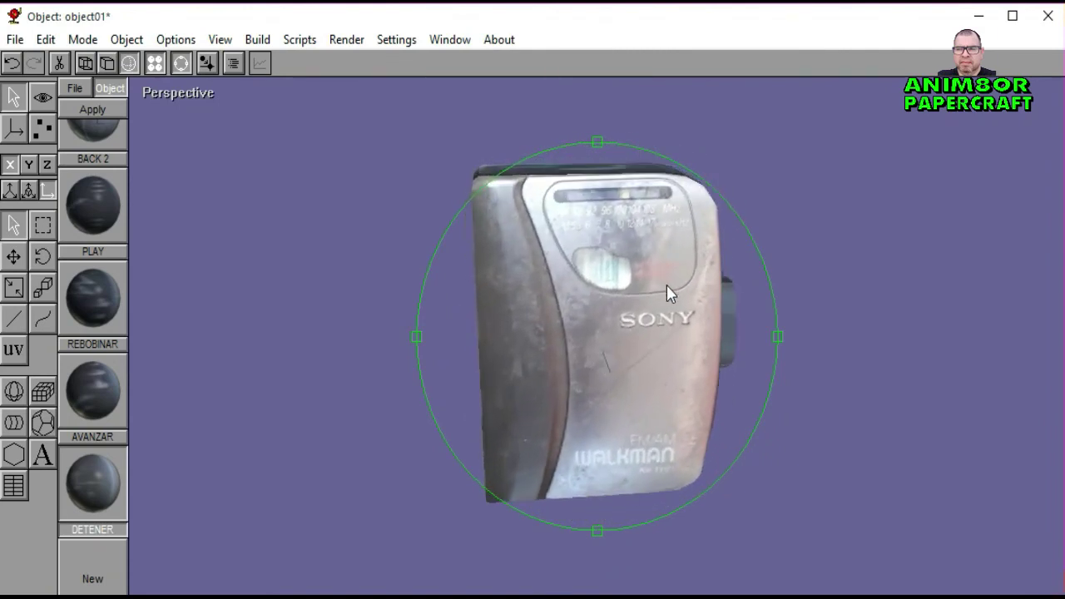
{"action": "mouse_move", "coordinate": [534, 326]}
{"action": "left_mouse_down"}
{"action": "mouse_move", "coordinate": [519, 295]}
{"action": "mouse_move", "coordinate": [533, 236]}
{"action": "mouse_move", "coordinate": [544, 374]}
{"action": "mouse_move", "coordinate": [507, 352]}
{"action": "mouse_move", "coordinate": [493, 297]}
{"action": "mouse_move", "coordinate": [402, 299]}
{"action": "mouse_move", "coordinate": [529, 308]}
{"action": "left_mouse_up"}
{"action": "left_click", "coordinate": [185, 94]}
{"action": "left_click", "coordinate": [159, 131]}
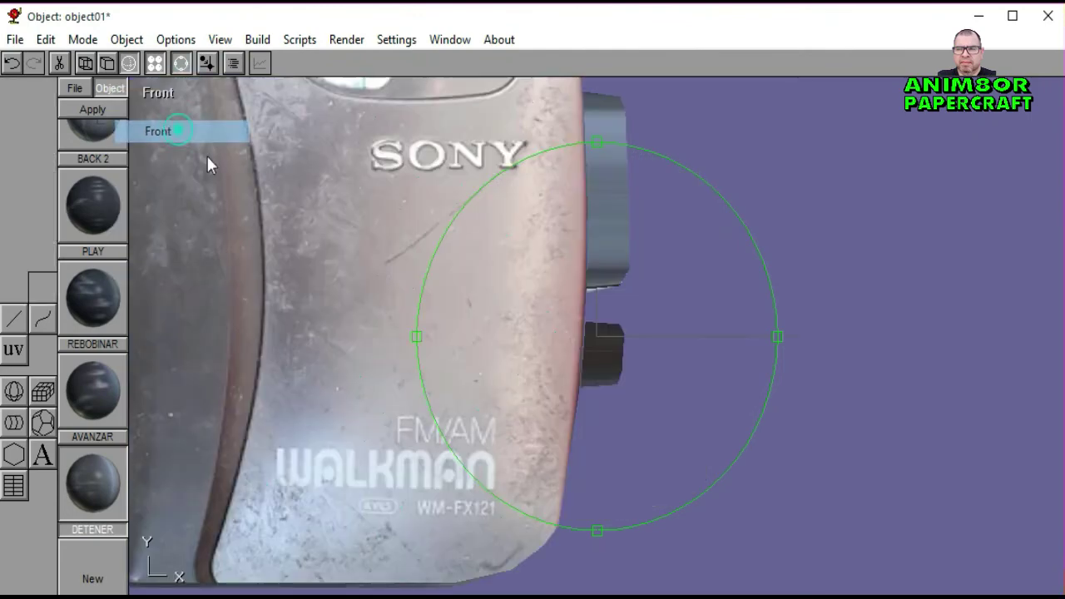
{"action": "scroll", "coordinate": [641, 323], "scroll_direction": "down", "scroll_amount": 2}
{"action": "scroll", "coordinate": [608, 316], "scroll_direction": "down", "scroll_amount": 2}
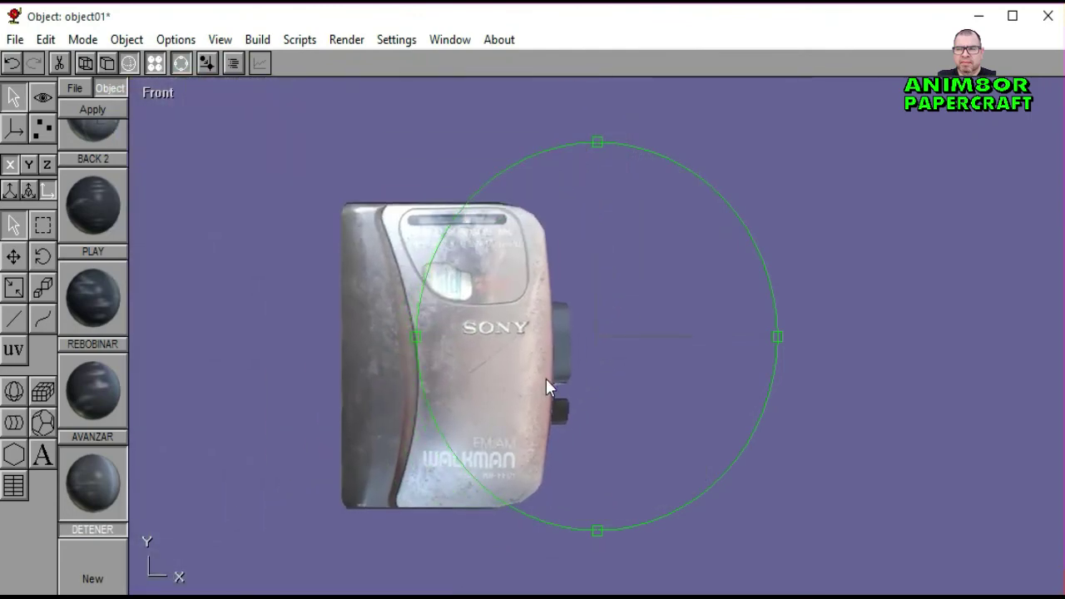